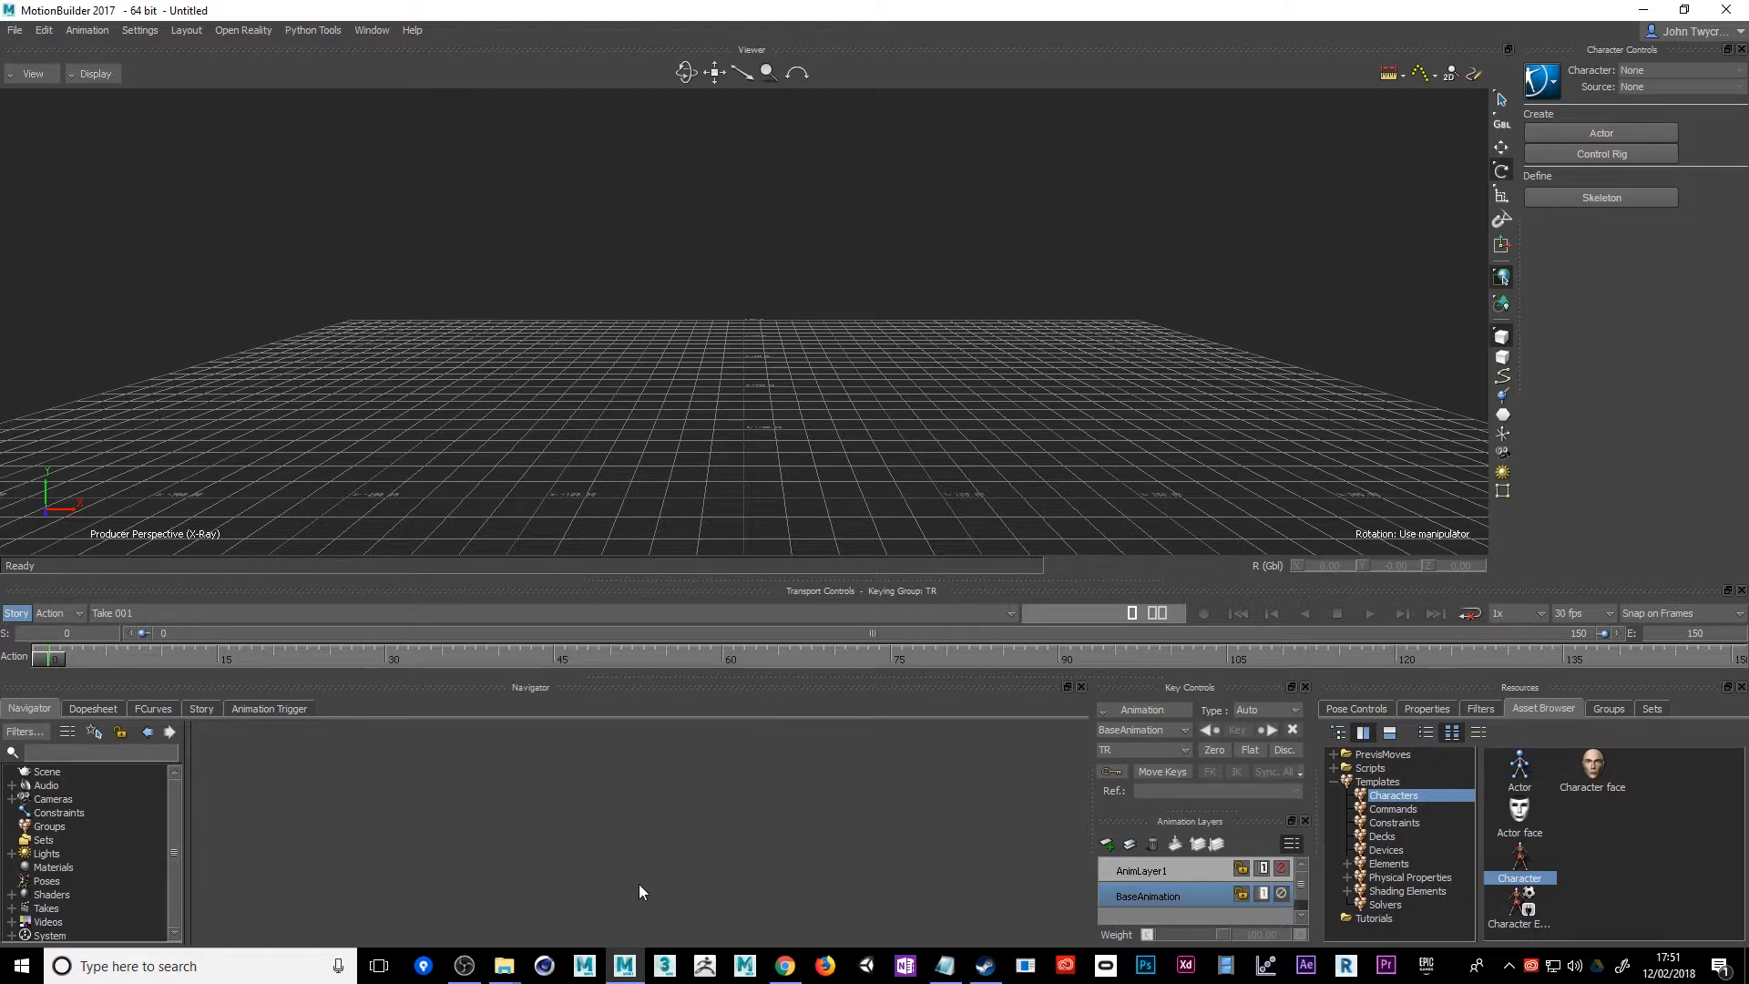
# Switch to Chrome and look through the Motion Capture course page for the example FBX takes and the Characters folder
pyautogui.click(783, 966)
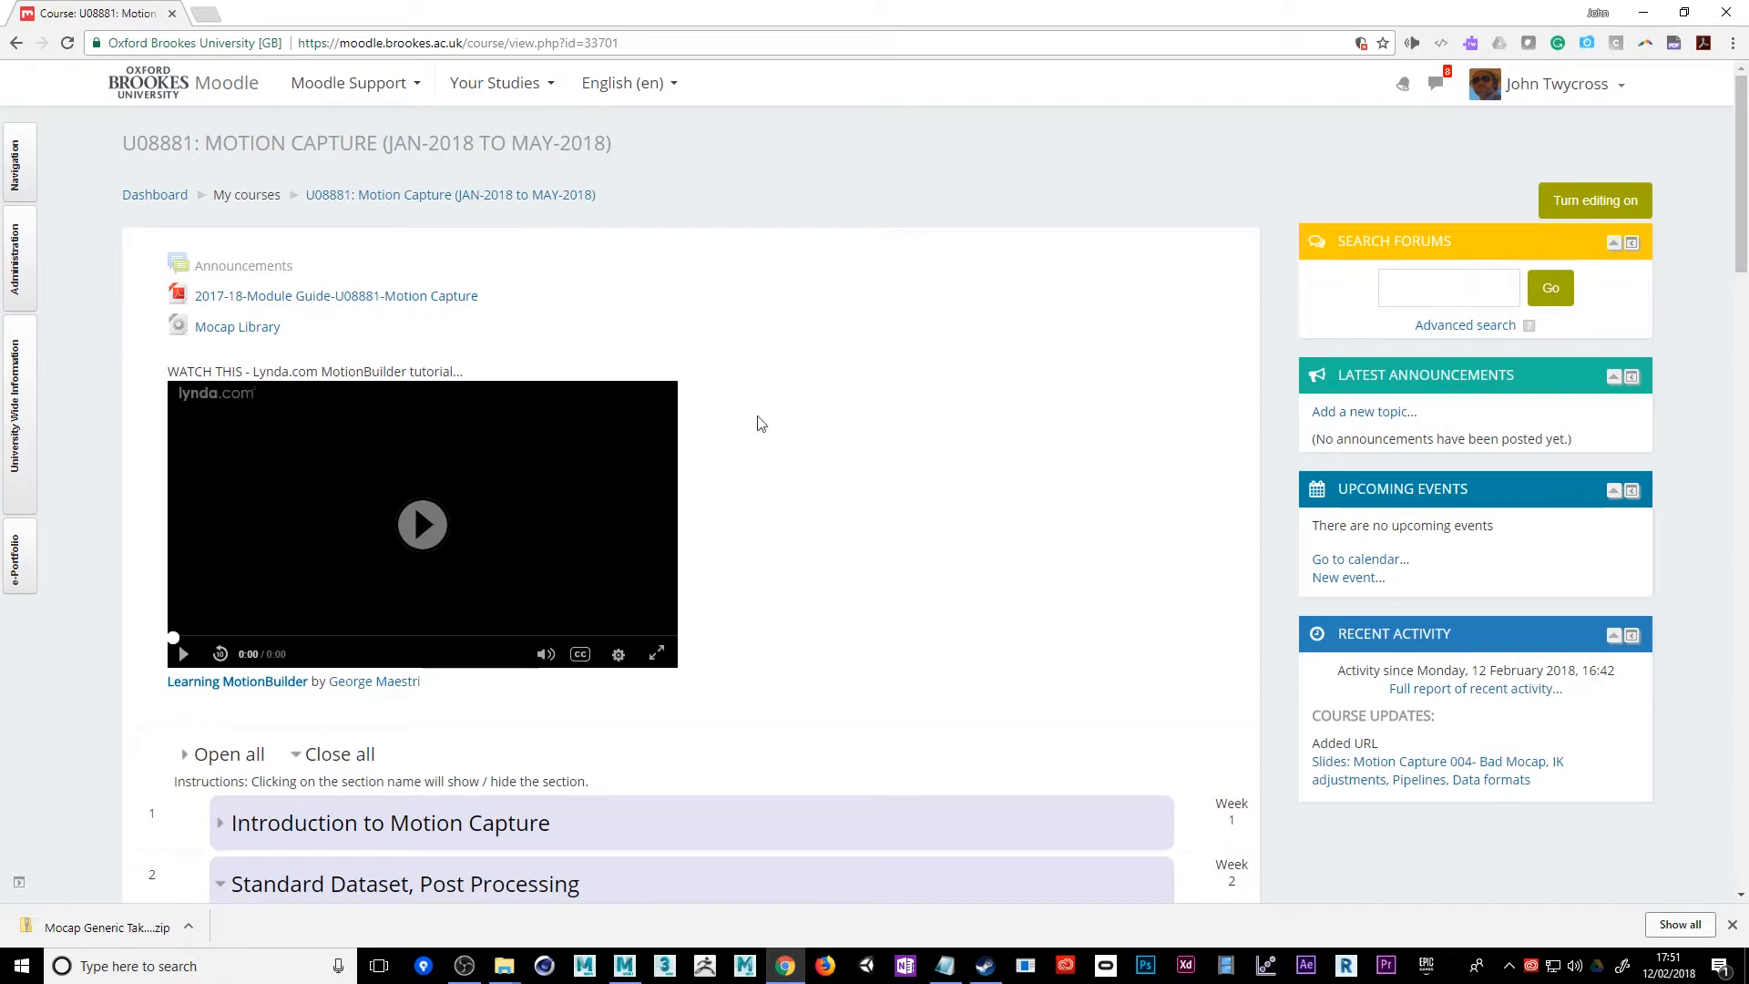
pyautogui.scroll(-6, 870, 447)
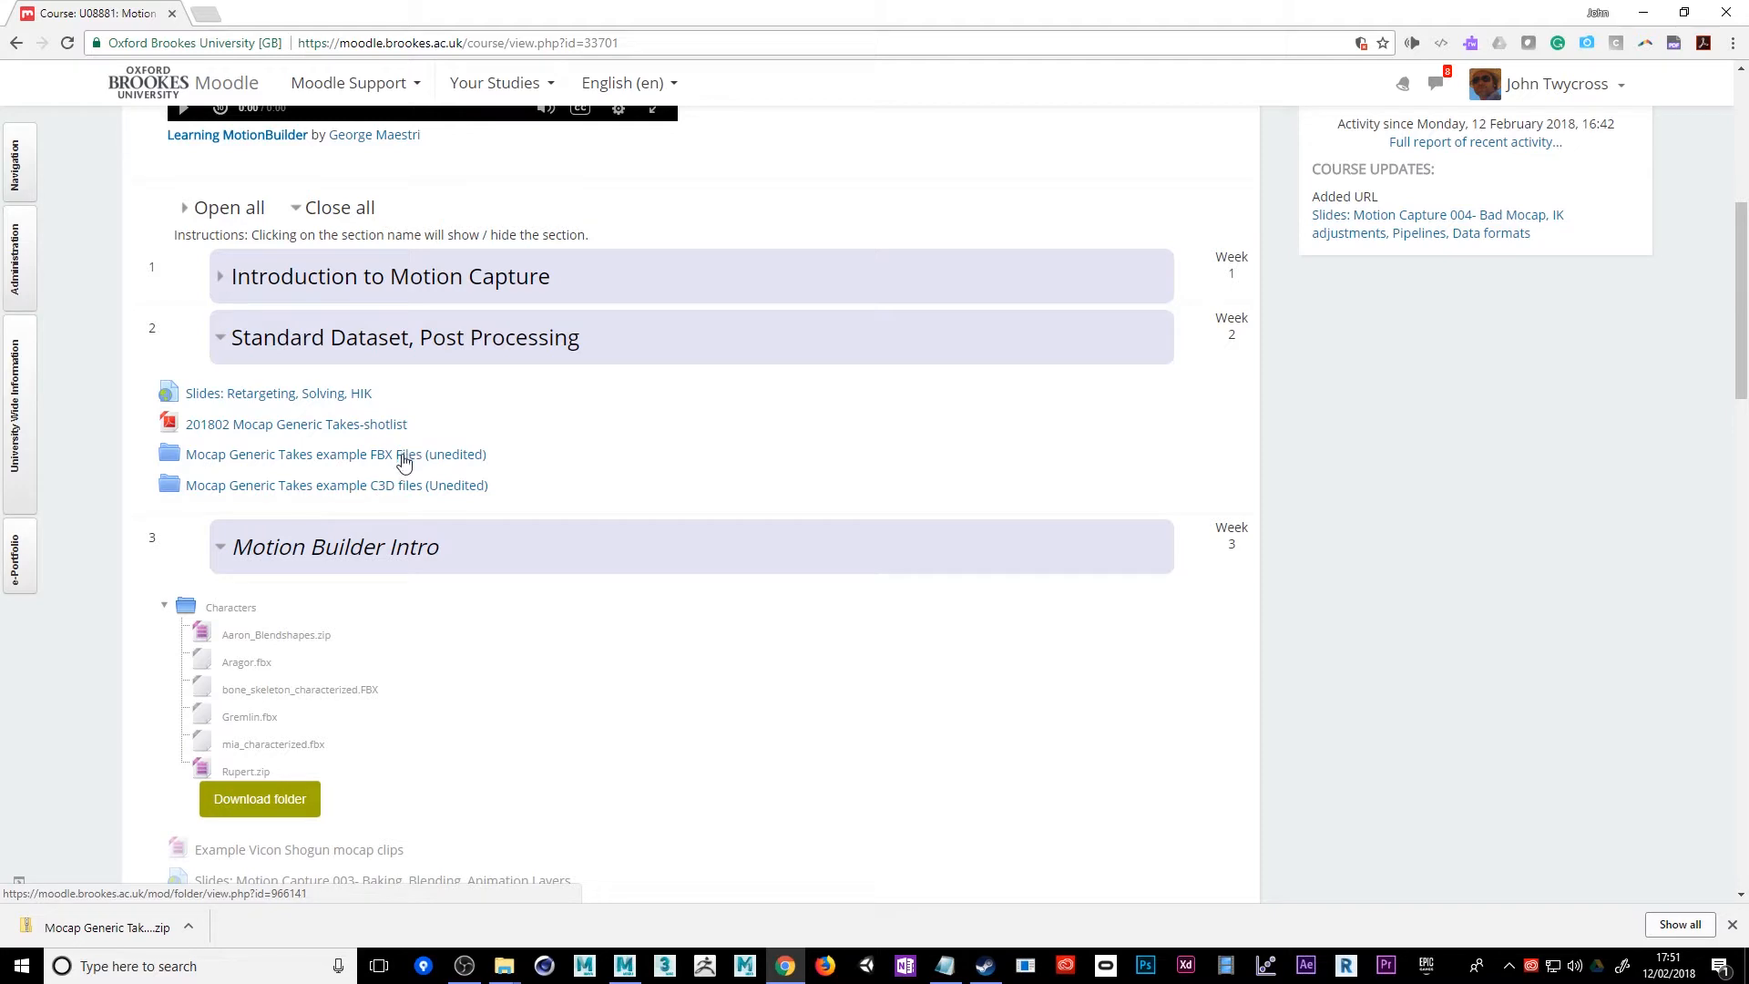
pyautogui.scroll(-1, 675, 705)
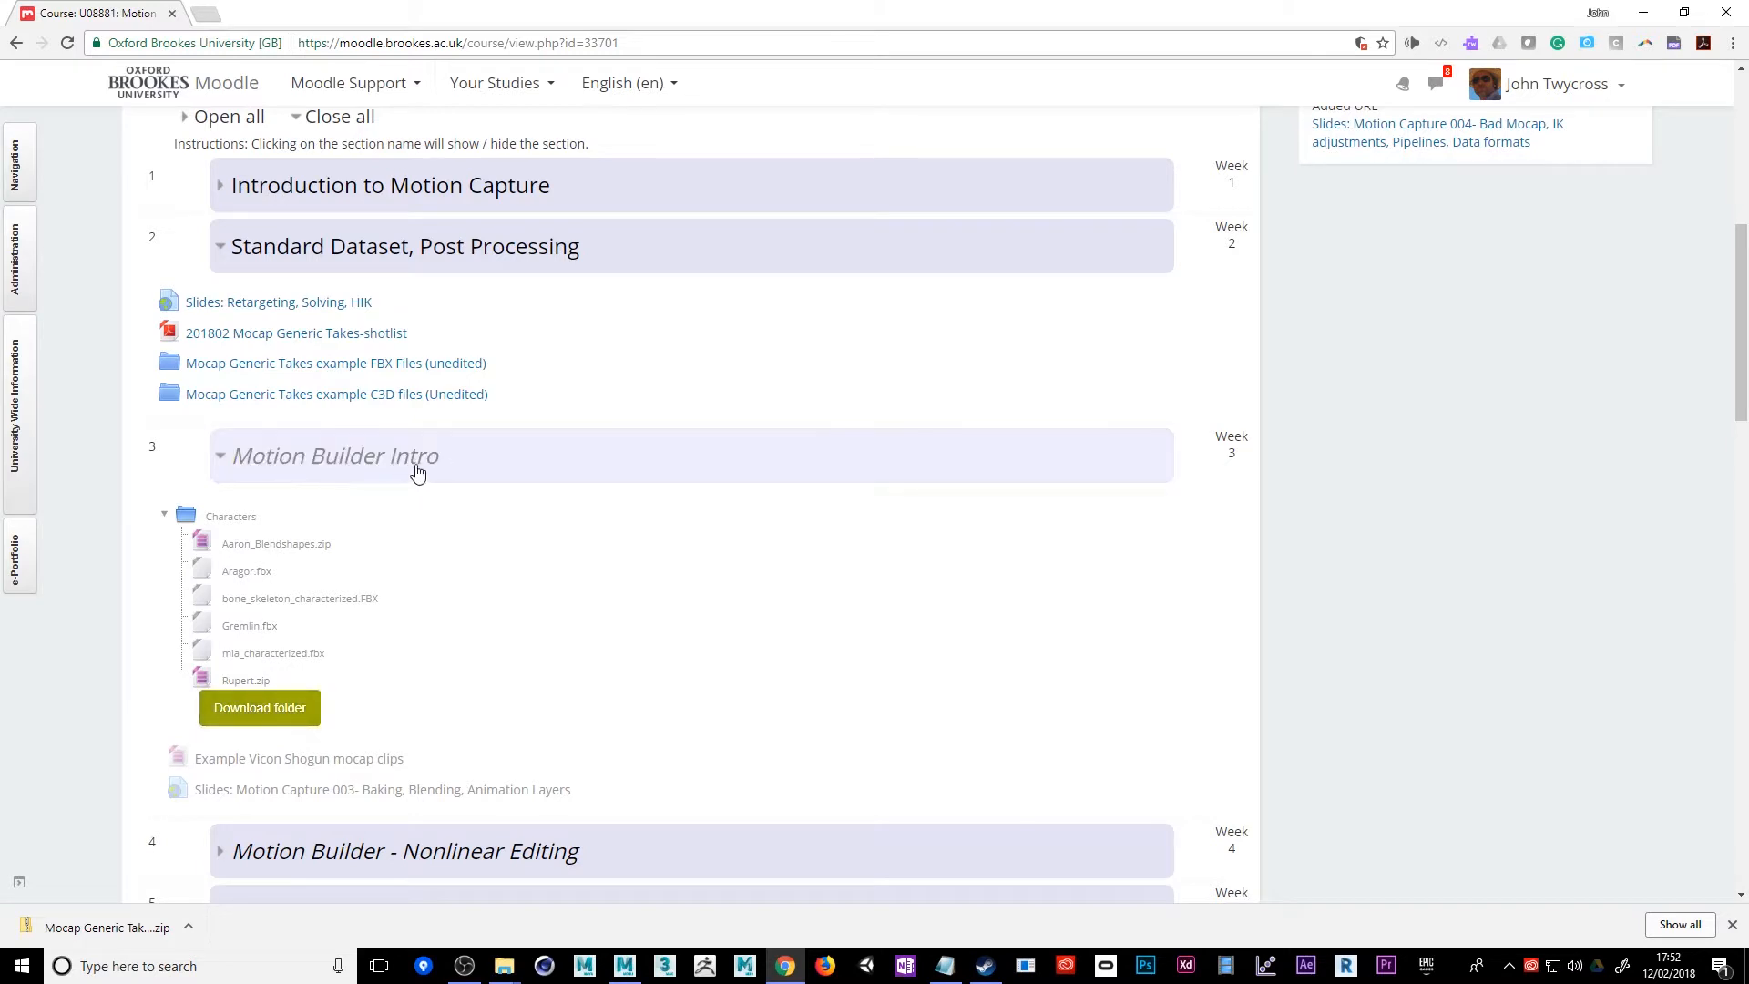
pyautogui.scroll(-2, 371, 627)
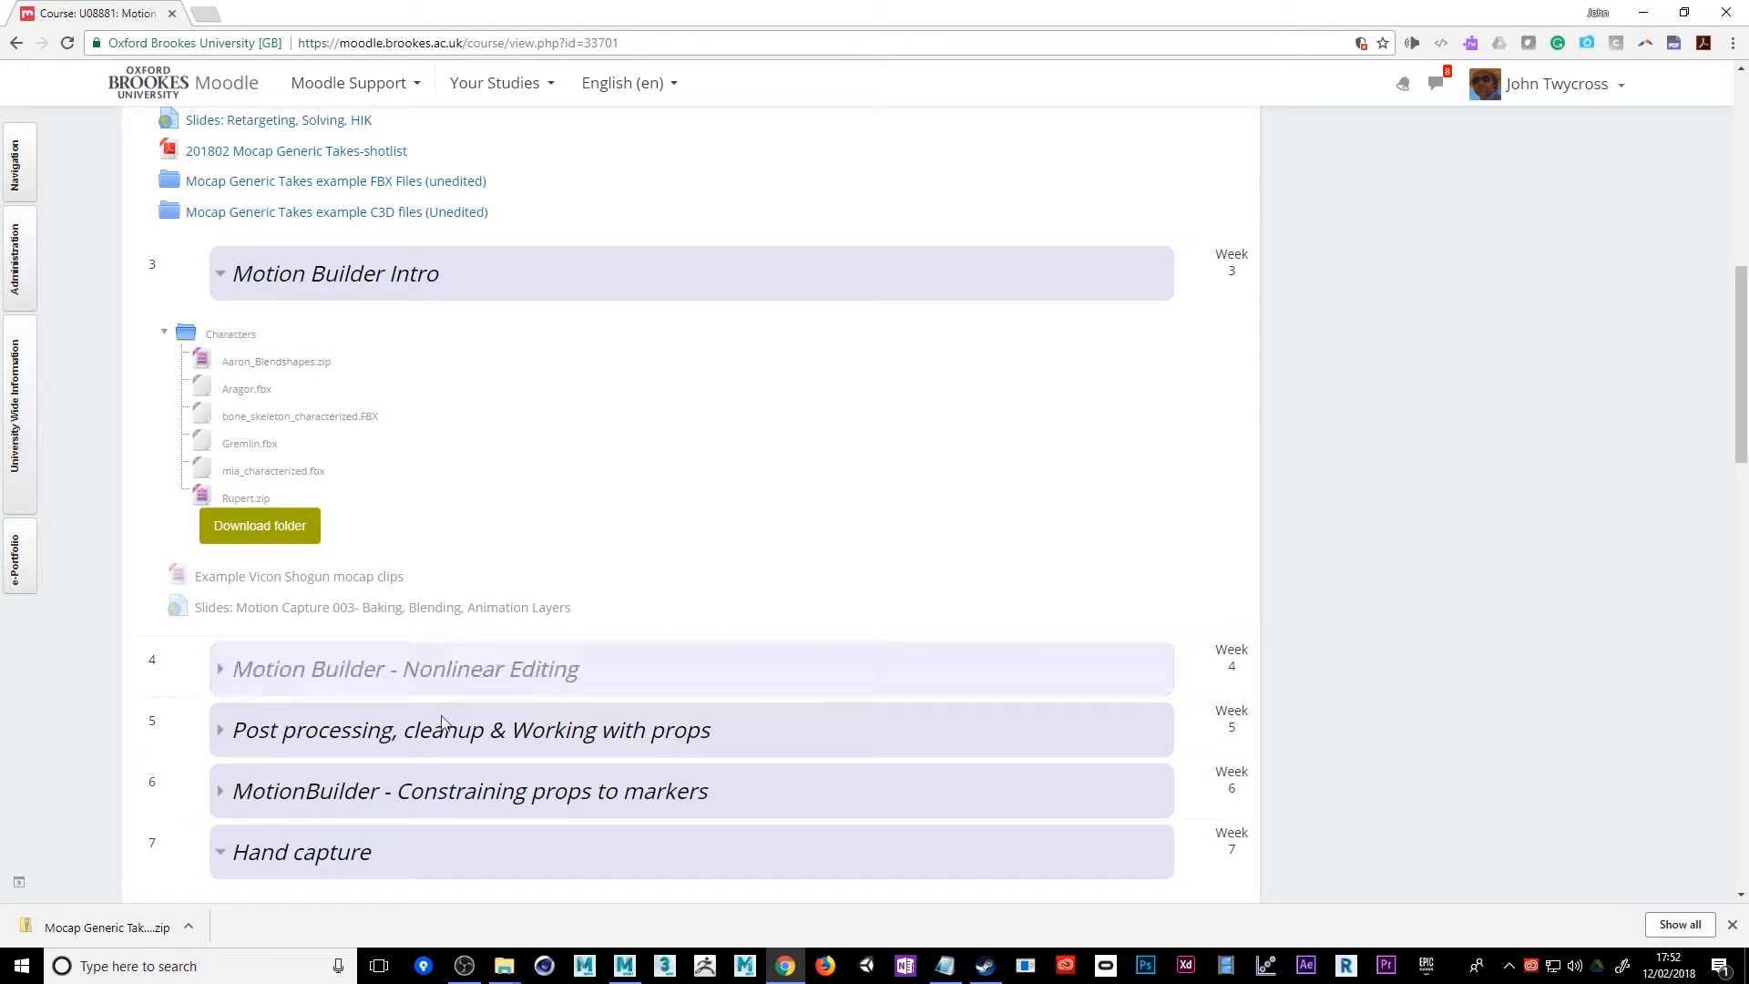
# Switch to File Explorer, go up to the 2018-MocapDev folder, select its three zip archives and widen the Name column
pyautogui.moveTo(502, 973)
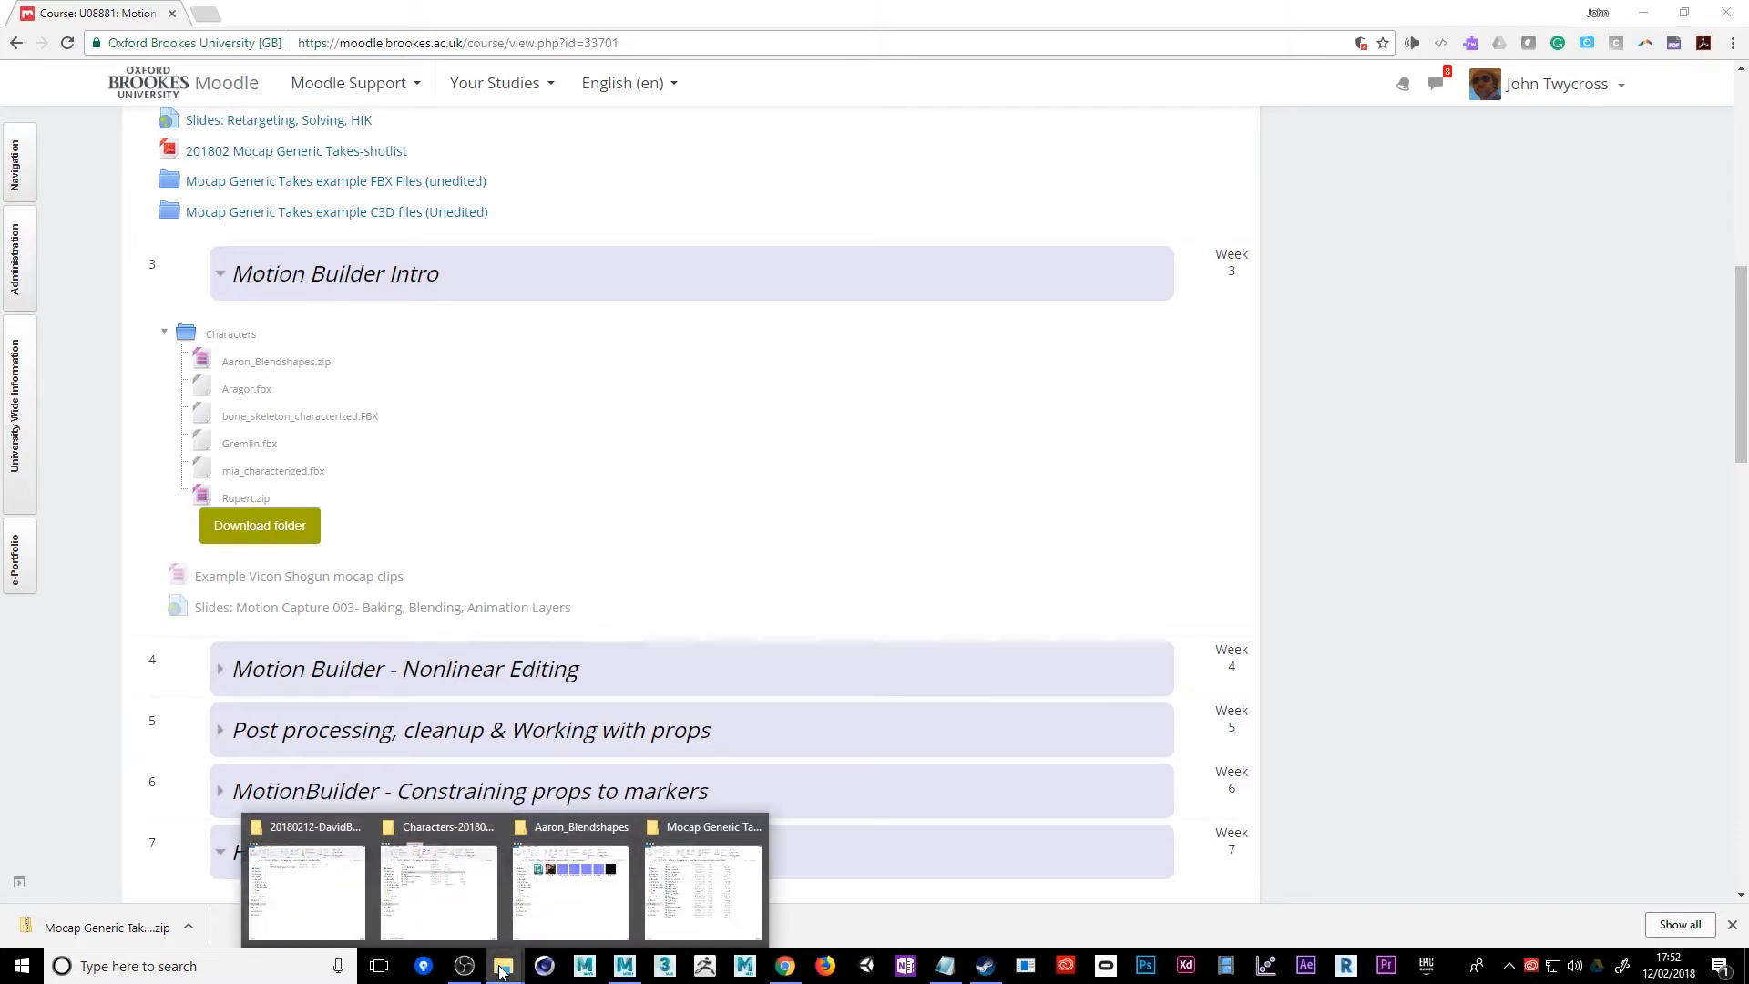
pyautogui.moveTo(362, 913)
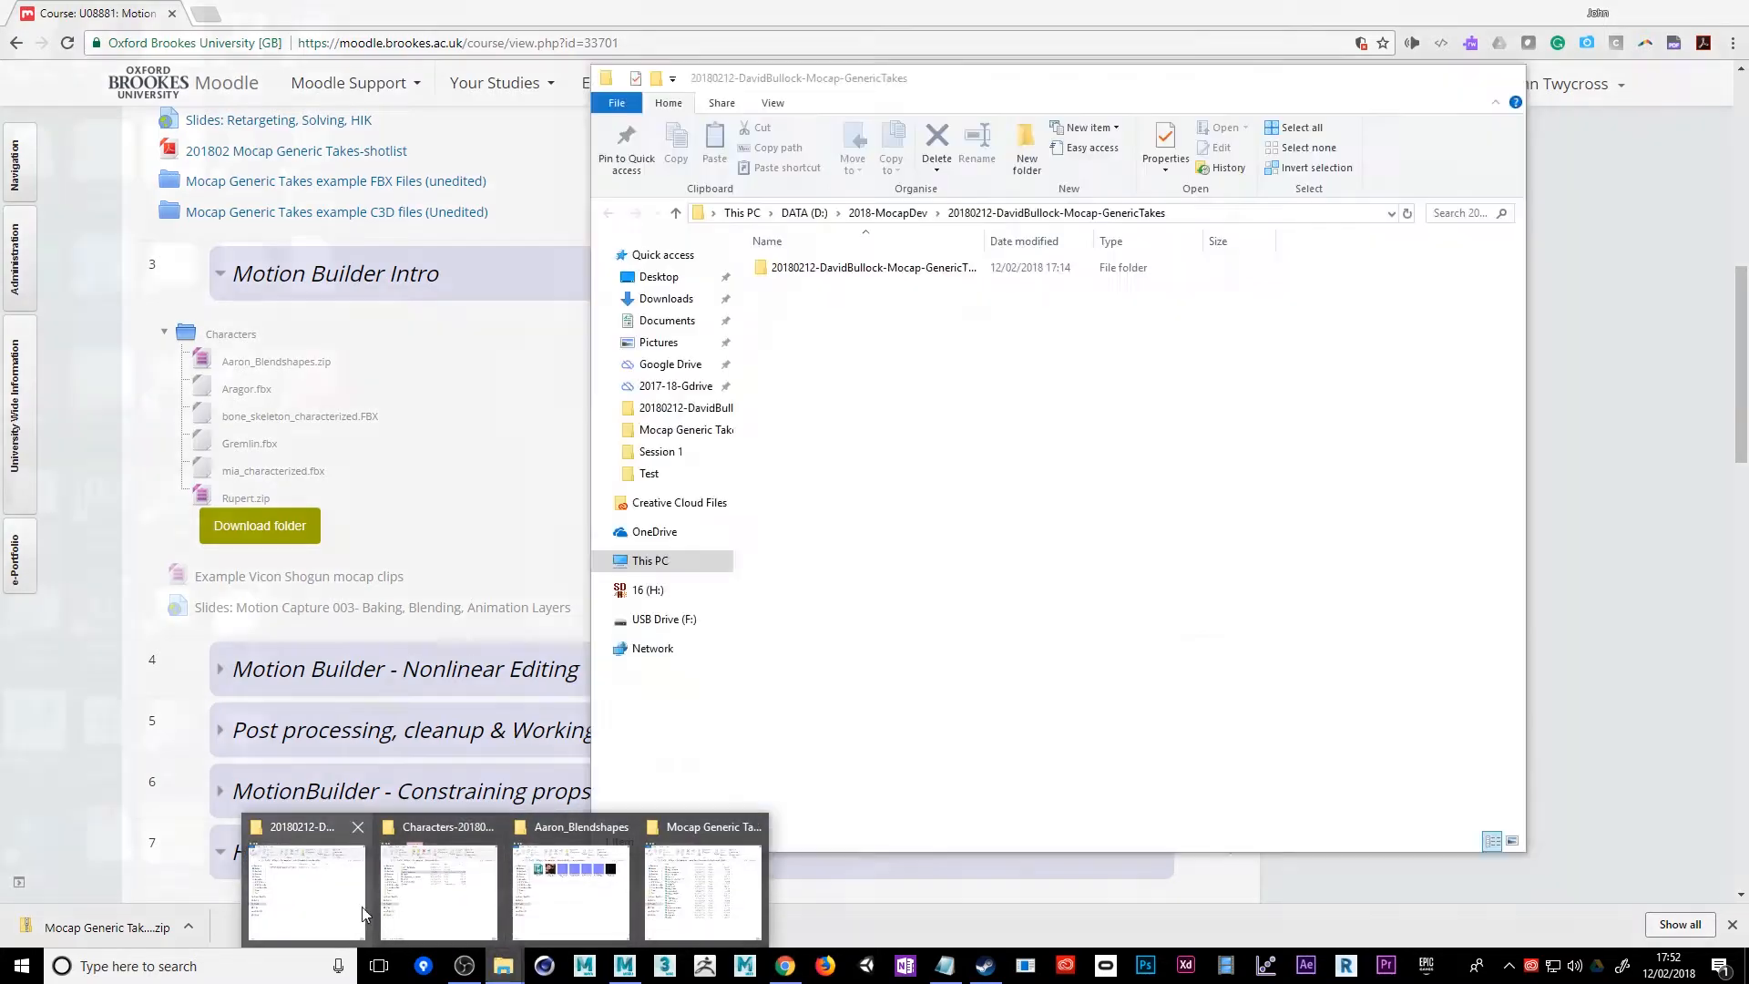
pyautogui.click(415, 914)
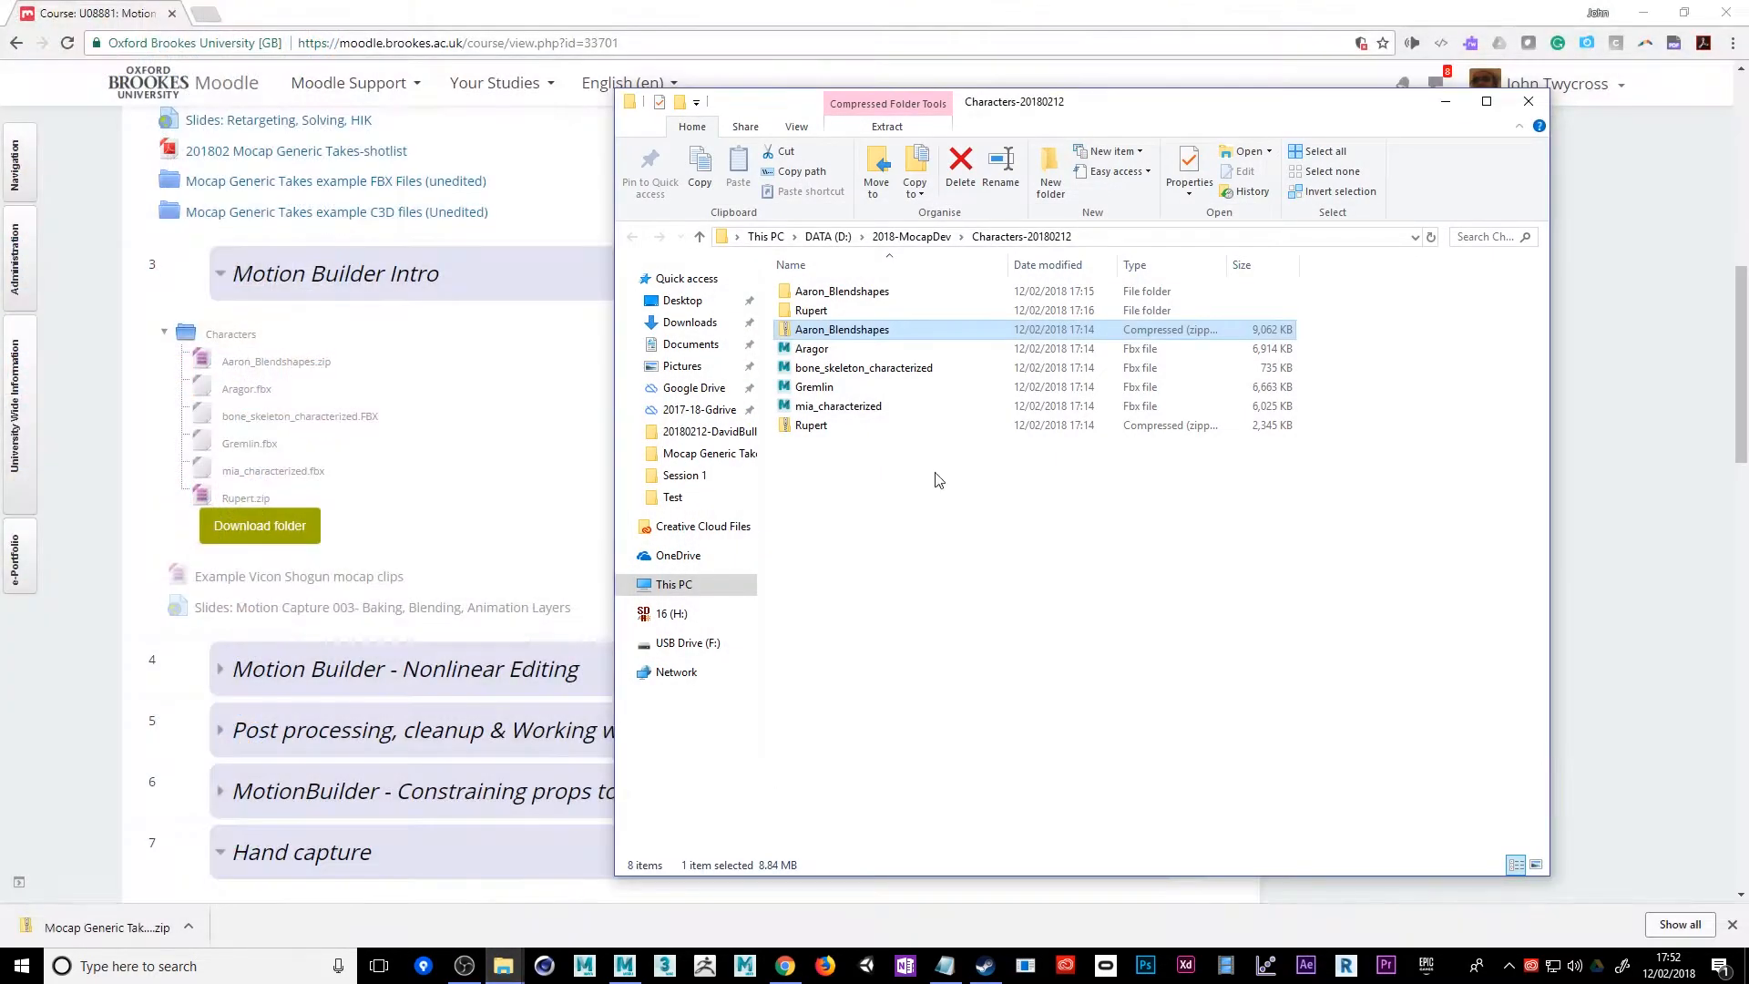
pyautogui.click(911, 237)
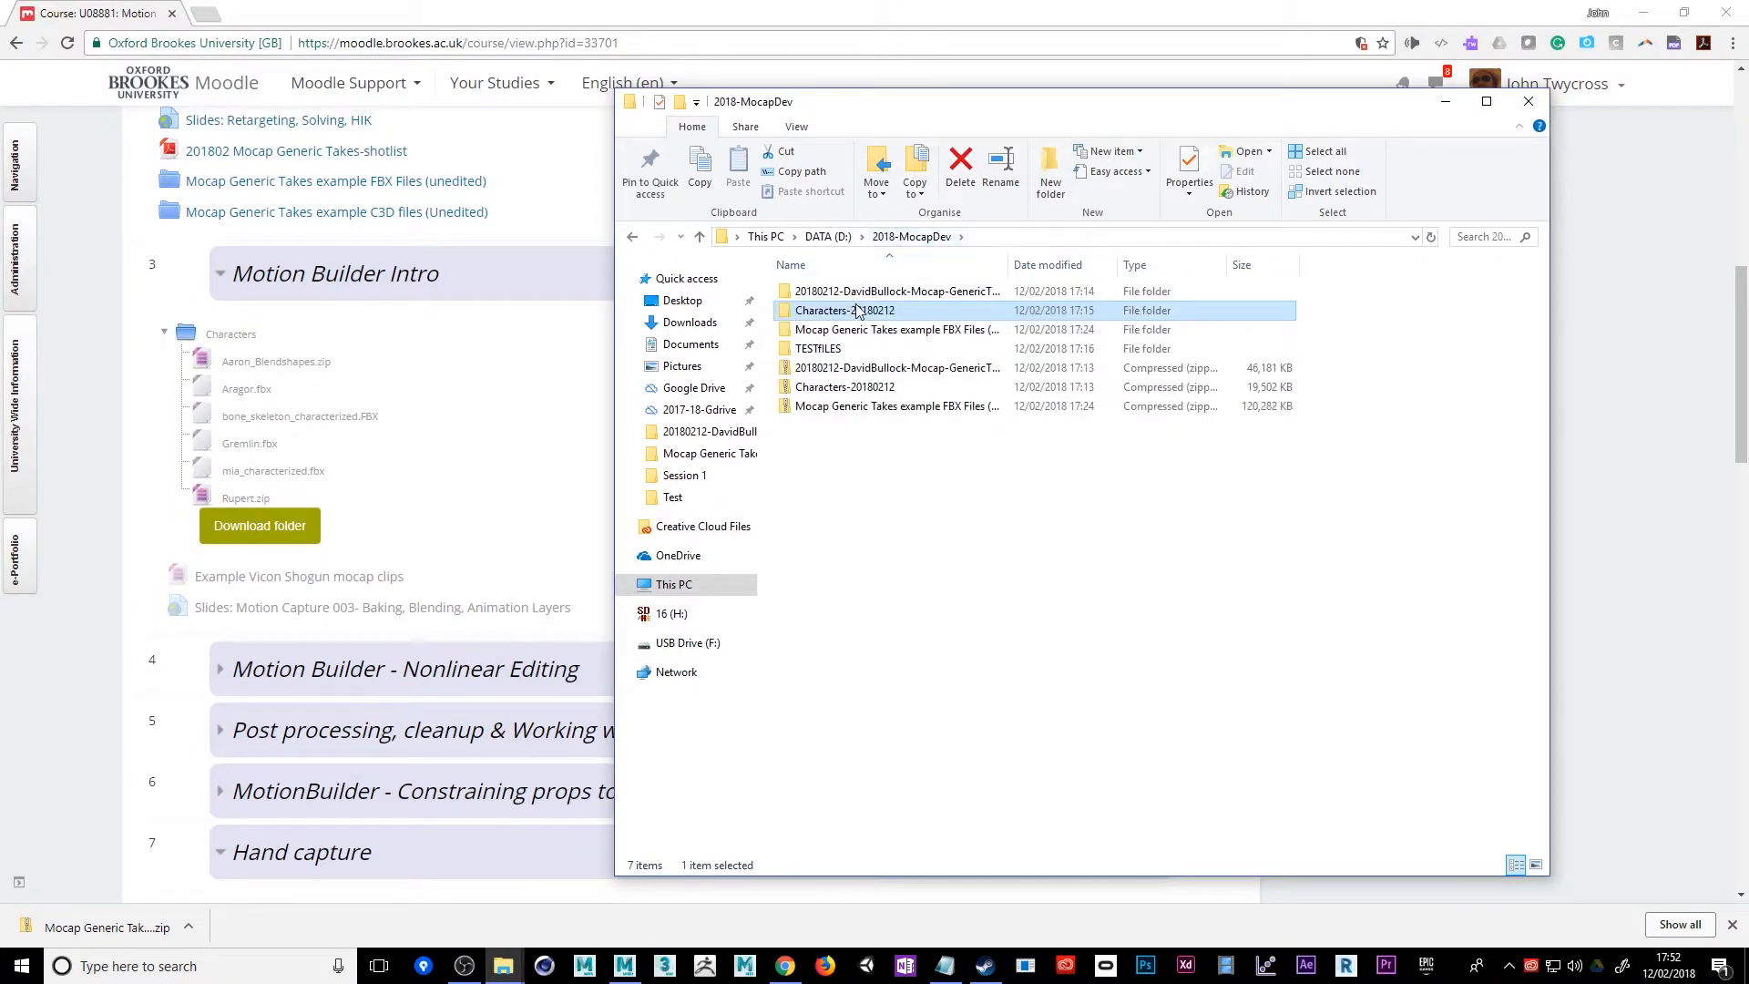
pyautogui.click(835, 369)
pyautogui.keyDown('shift'); pyautogui.click(865, 406); pyautogui.keyUp('shift')
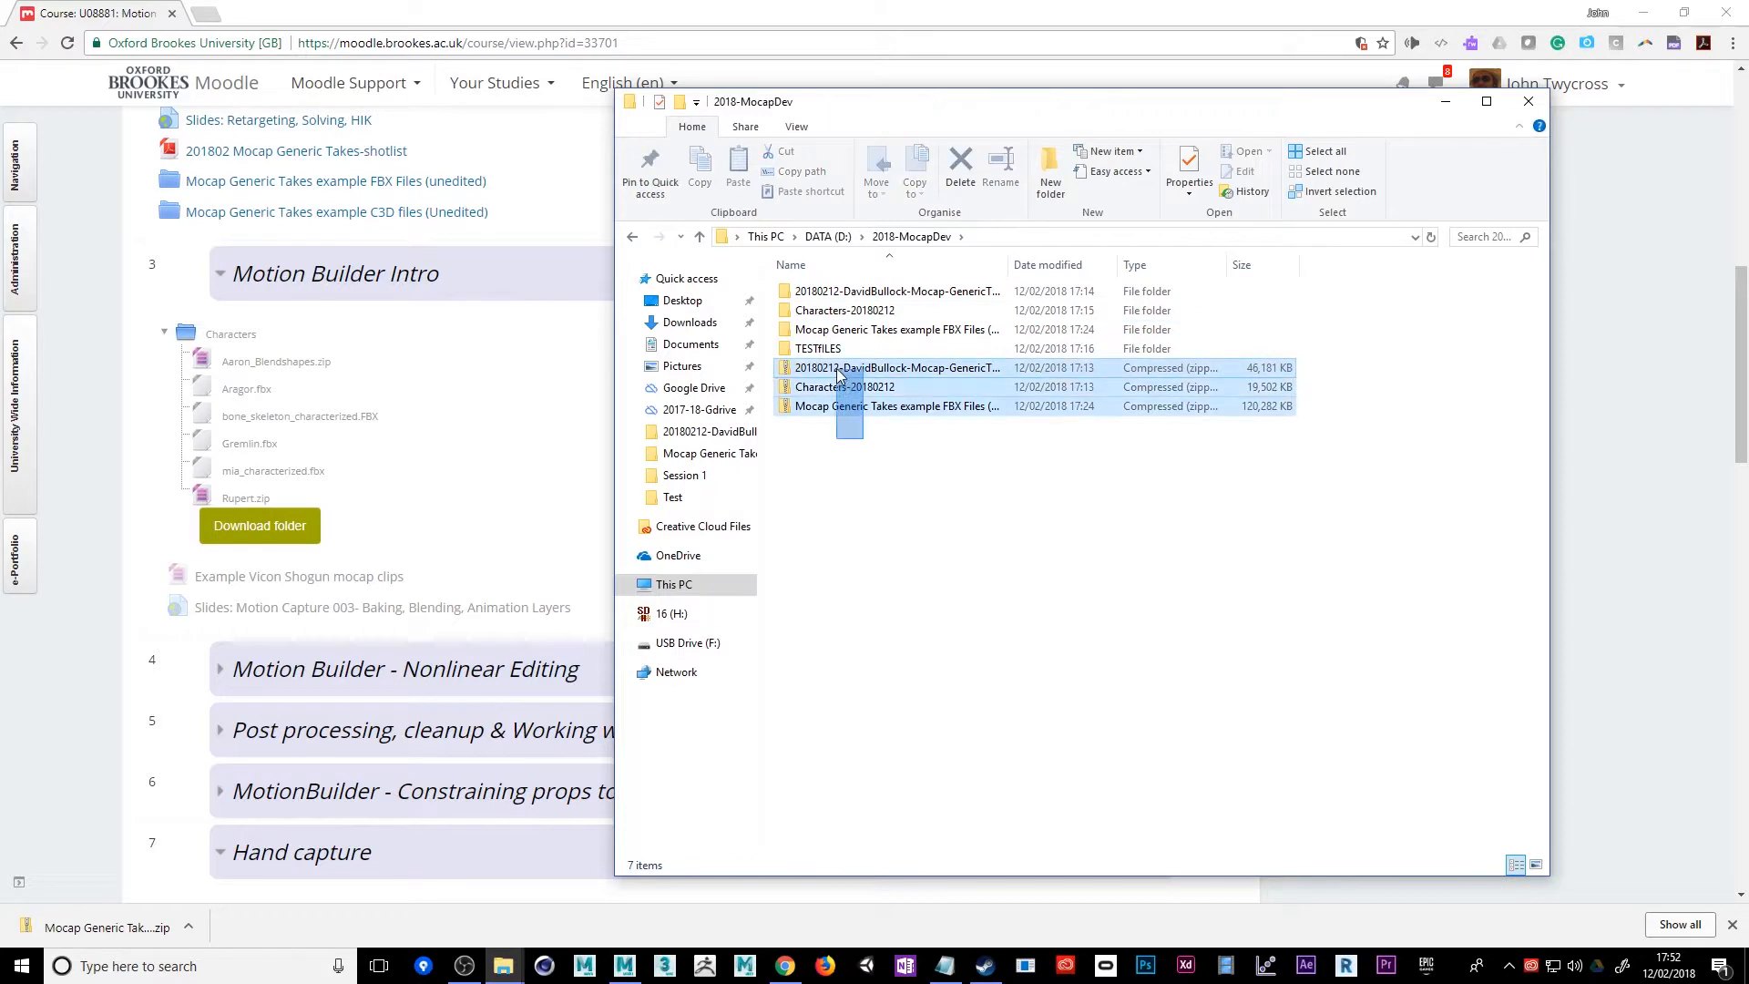
pyautogui.moveTo(1003, 267); pyautogui.dragTo(1119, 266)
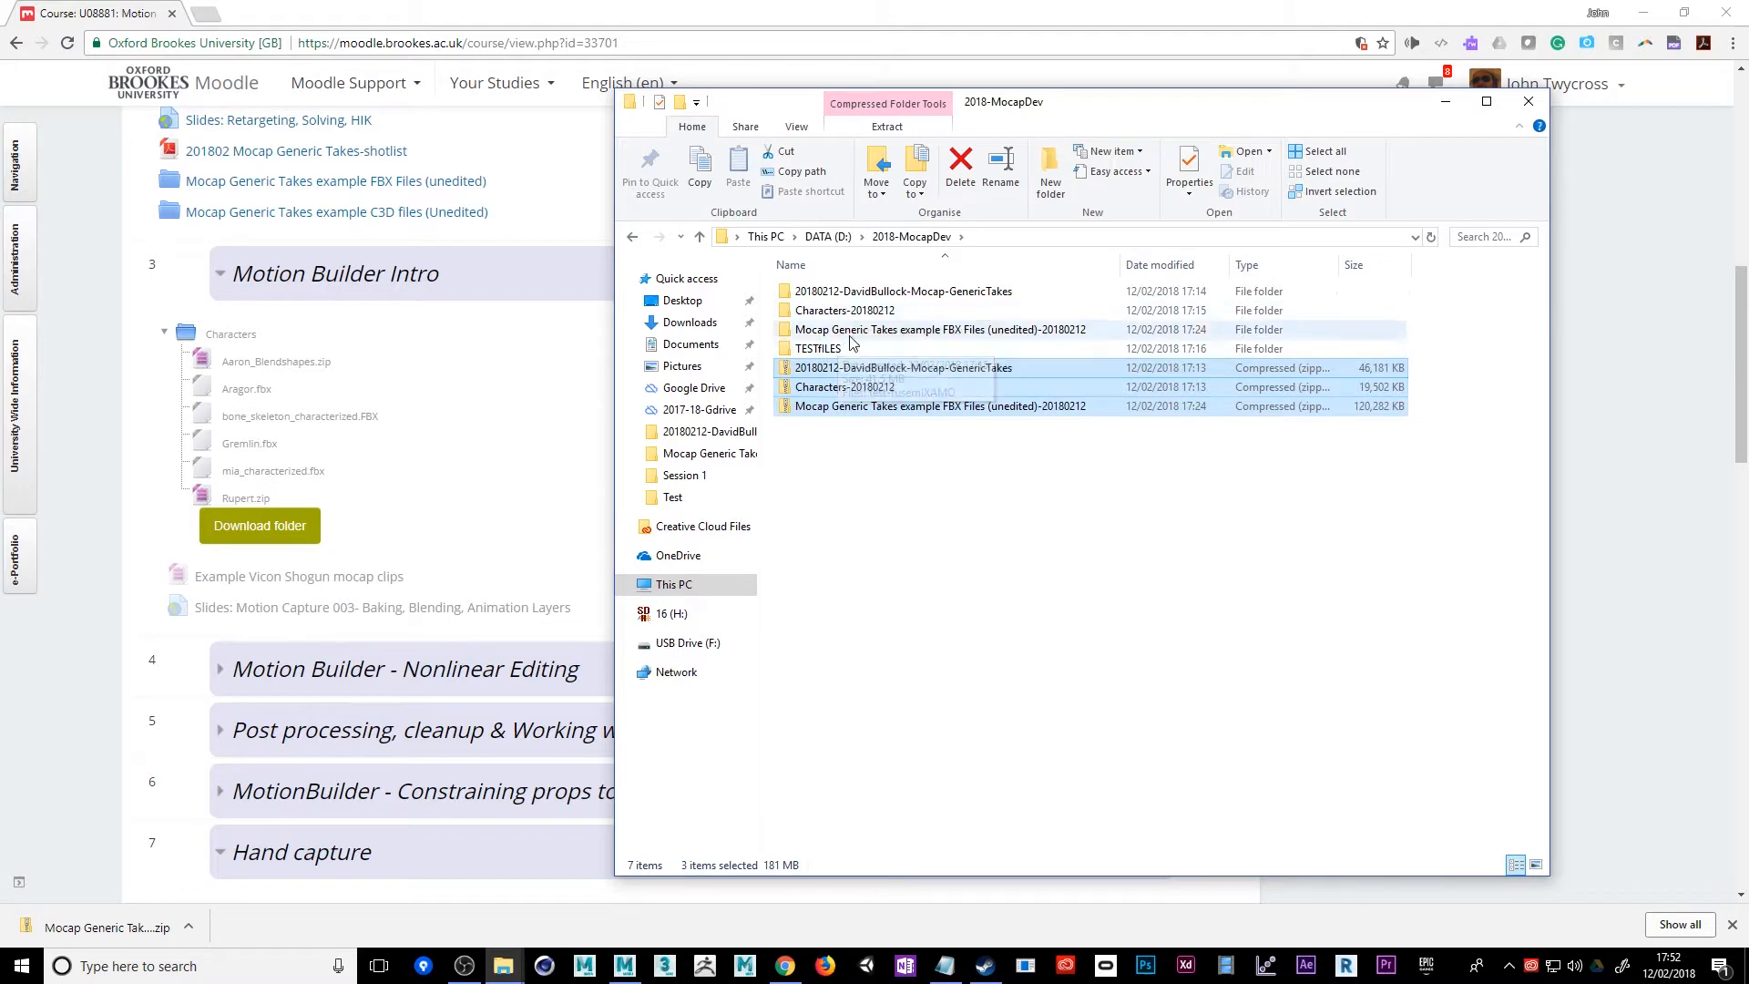
# Switch to MotionBuilder and open Rupert.fbx from the Rupert folder inside Characters-20180212
pyautogui.click(625, 965)
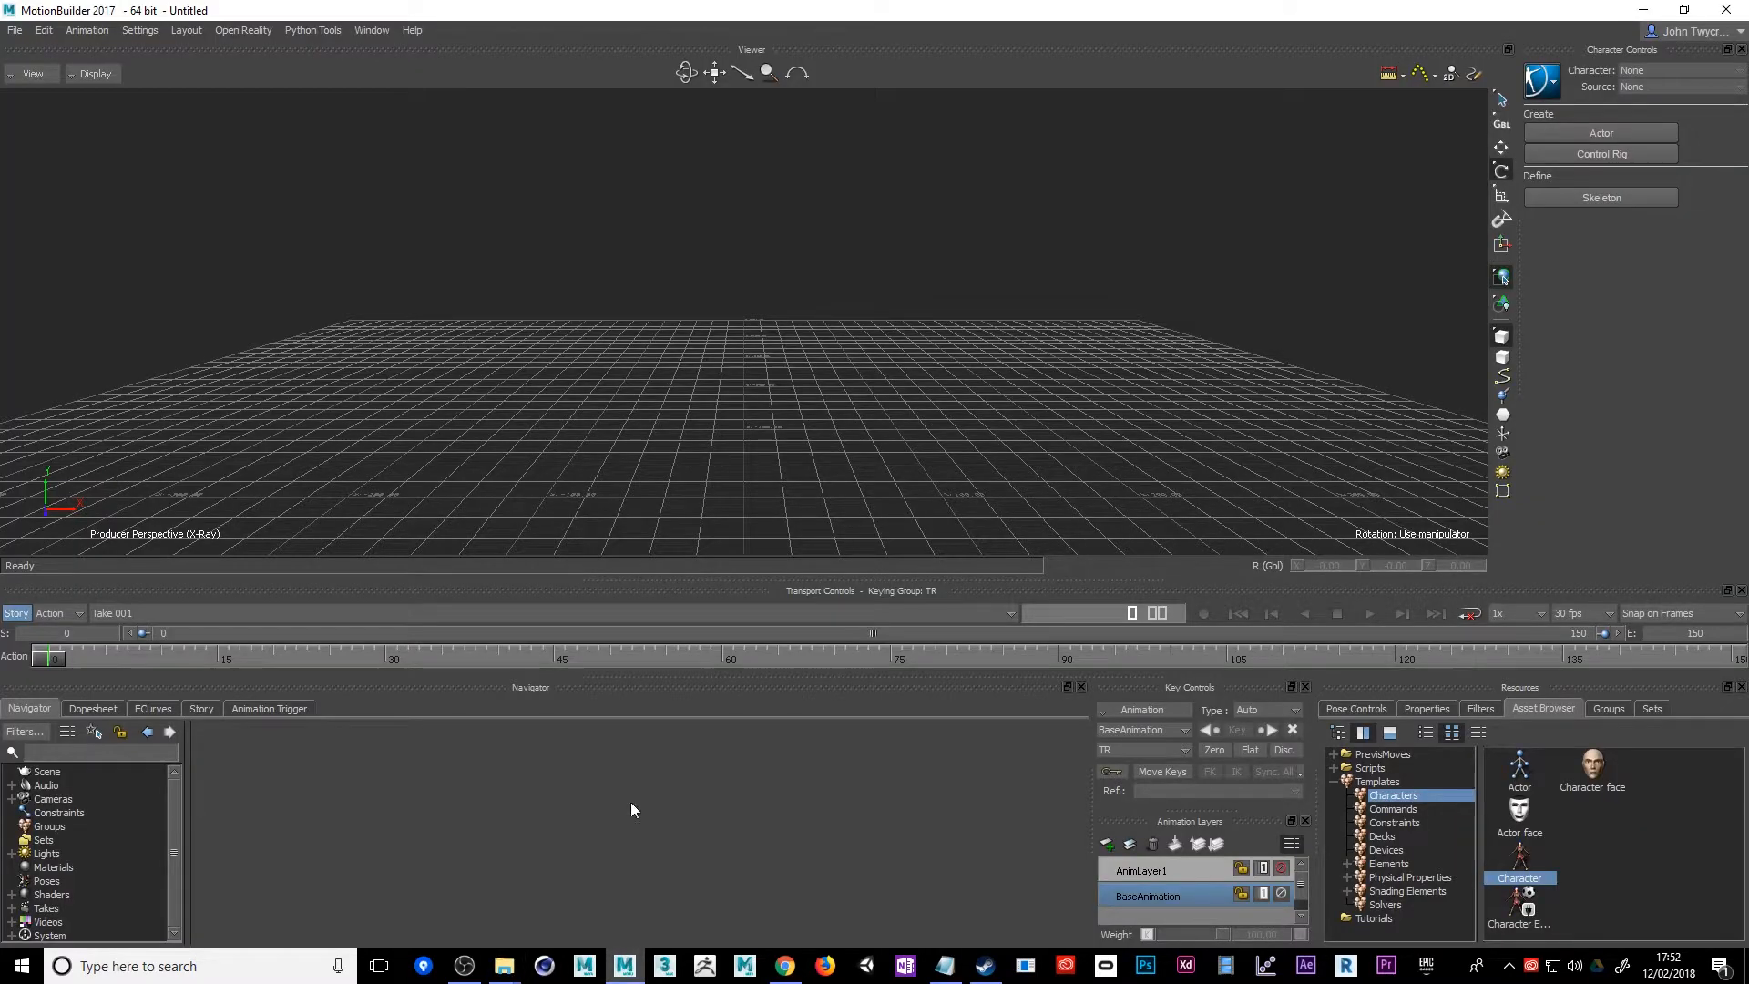
pyautogui.click(16, 31)
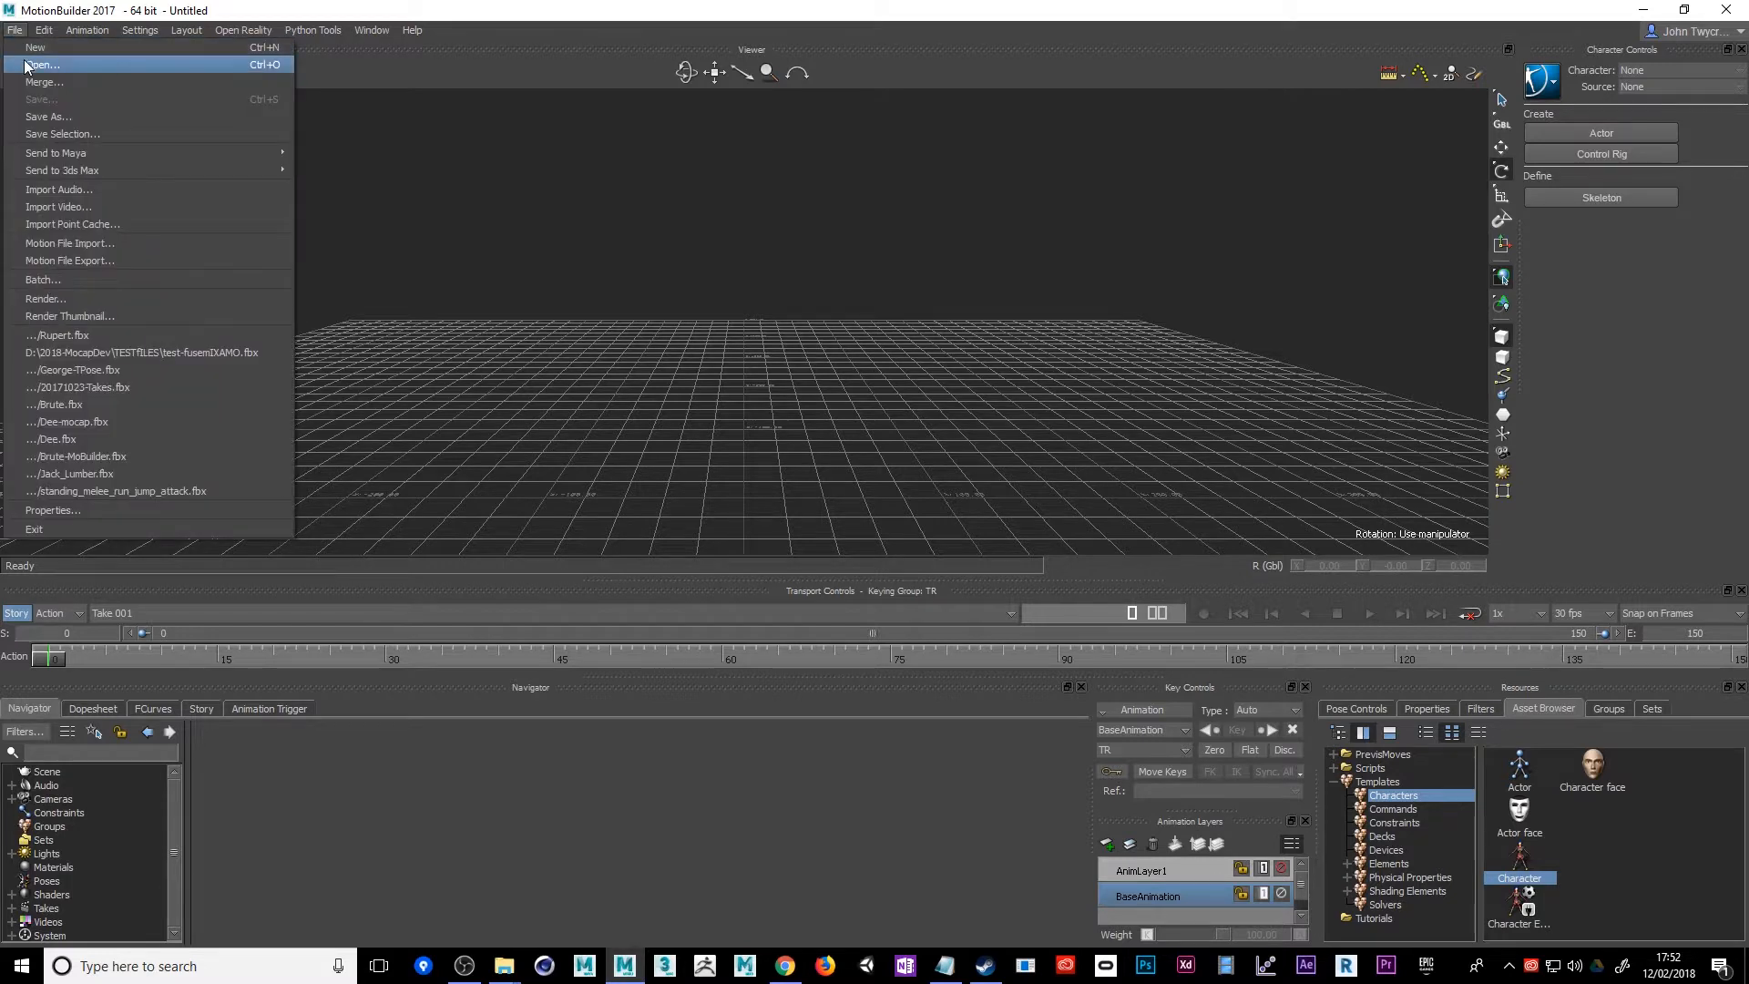
pyautogui.click(40, 65)
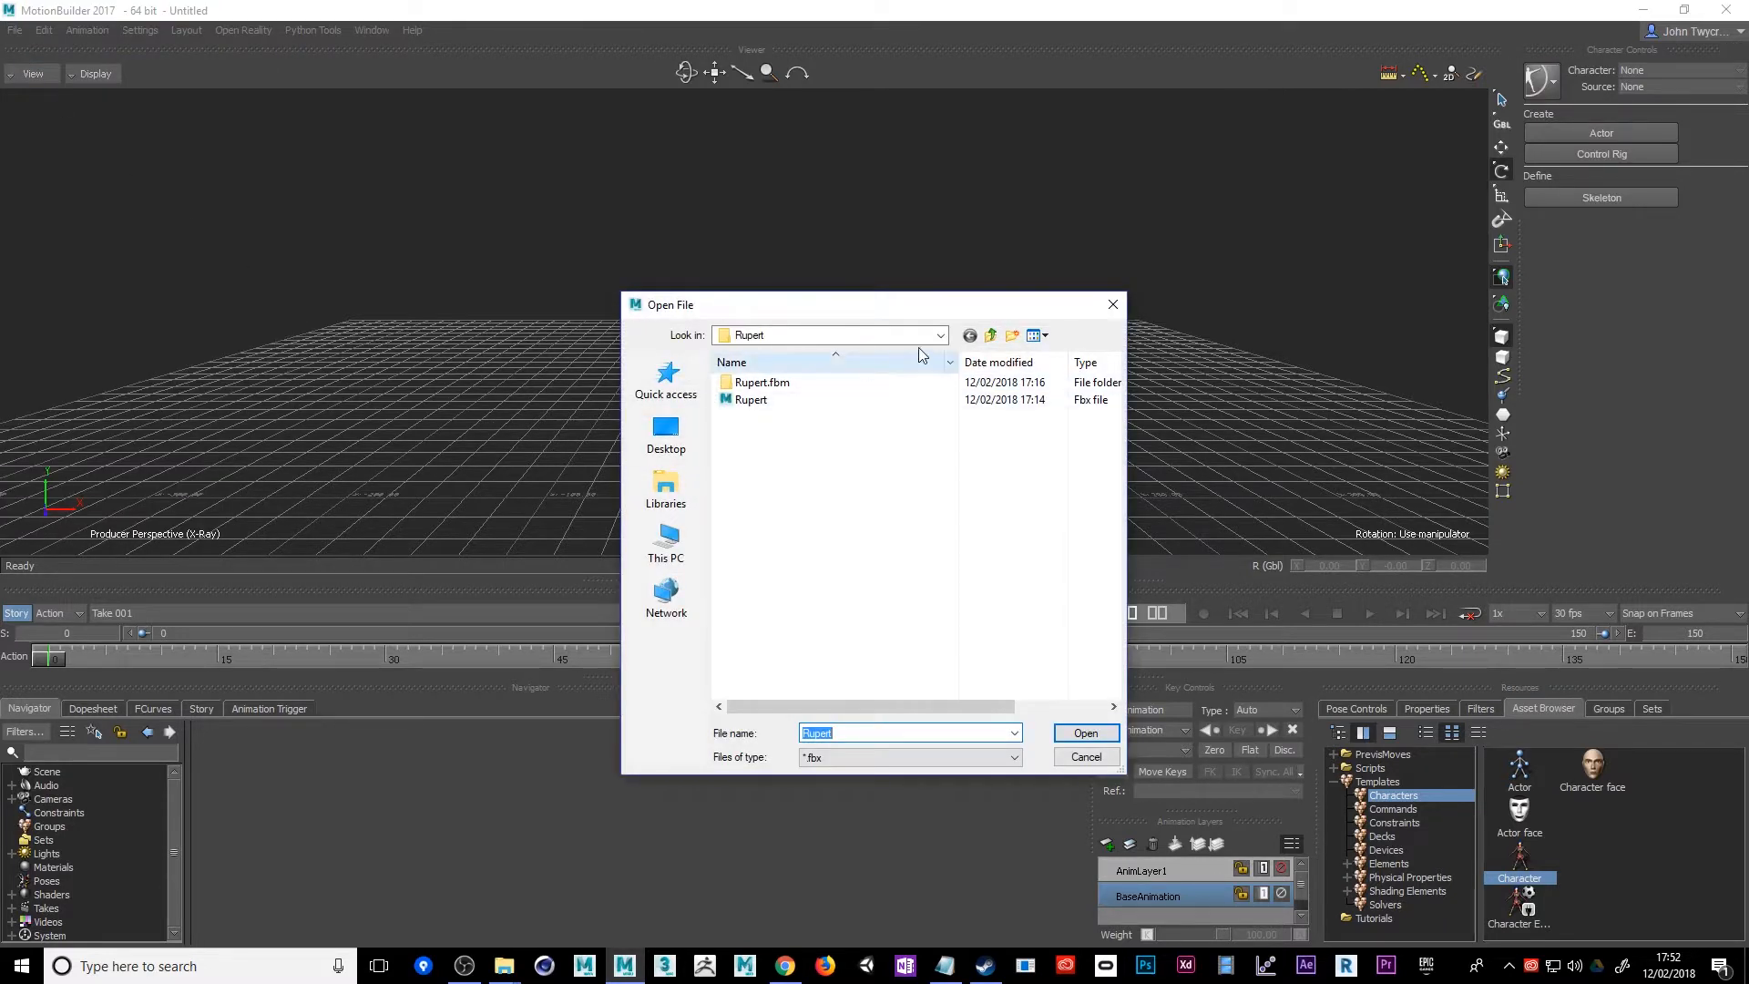
pyautogui.click(940, 335)
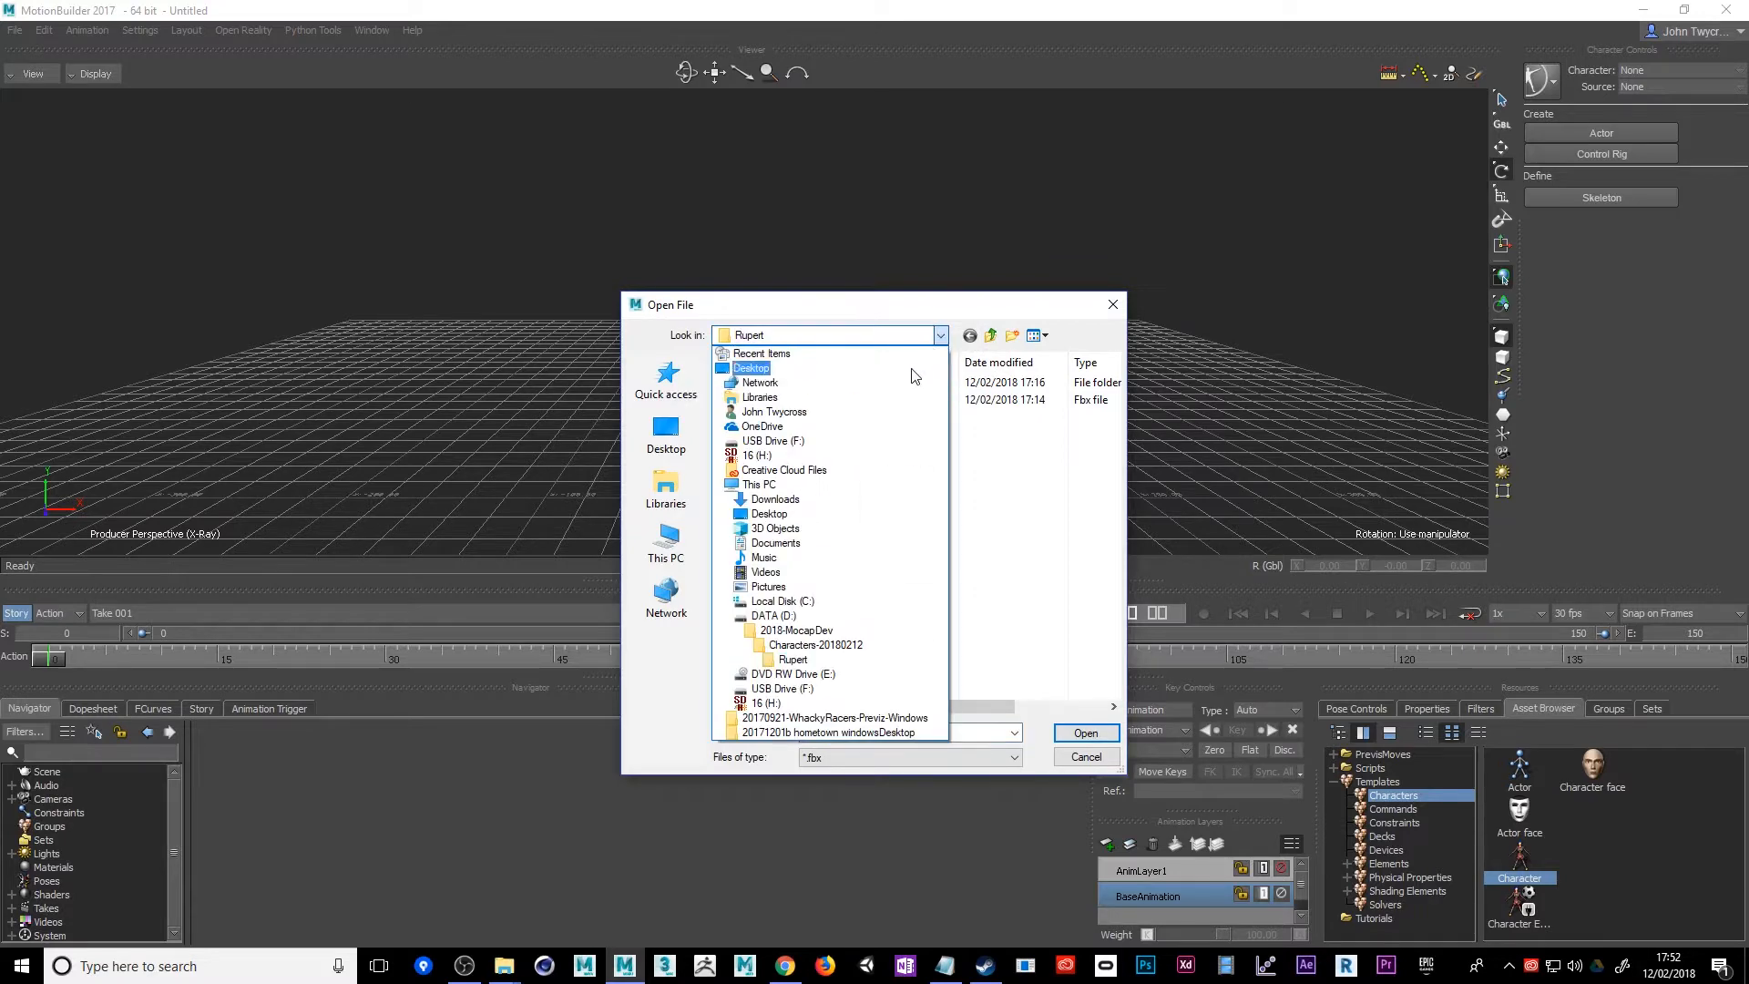
pyautogui.click(822, 664)
pyautogui.doubleClick(751, 401)
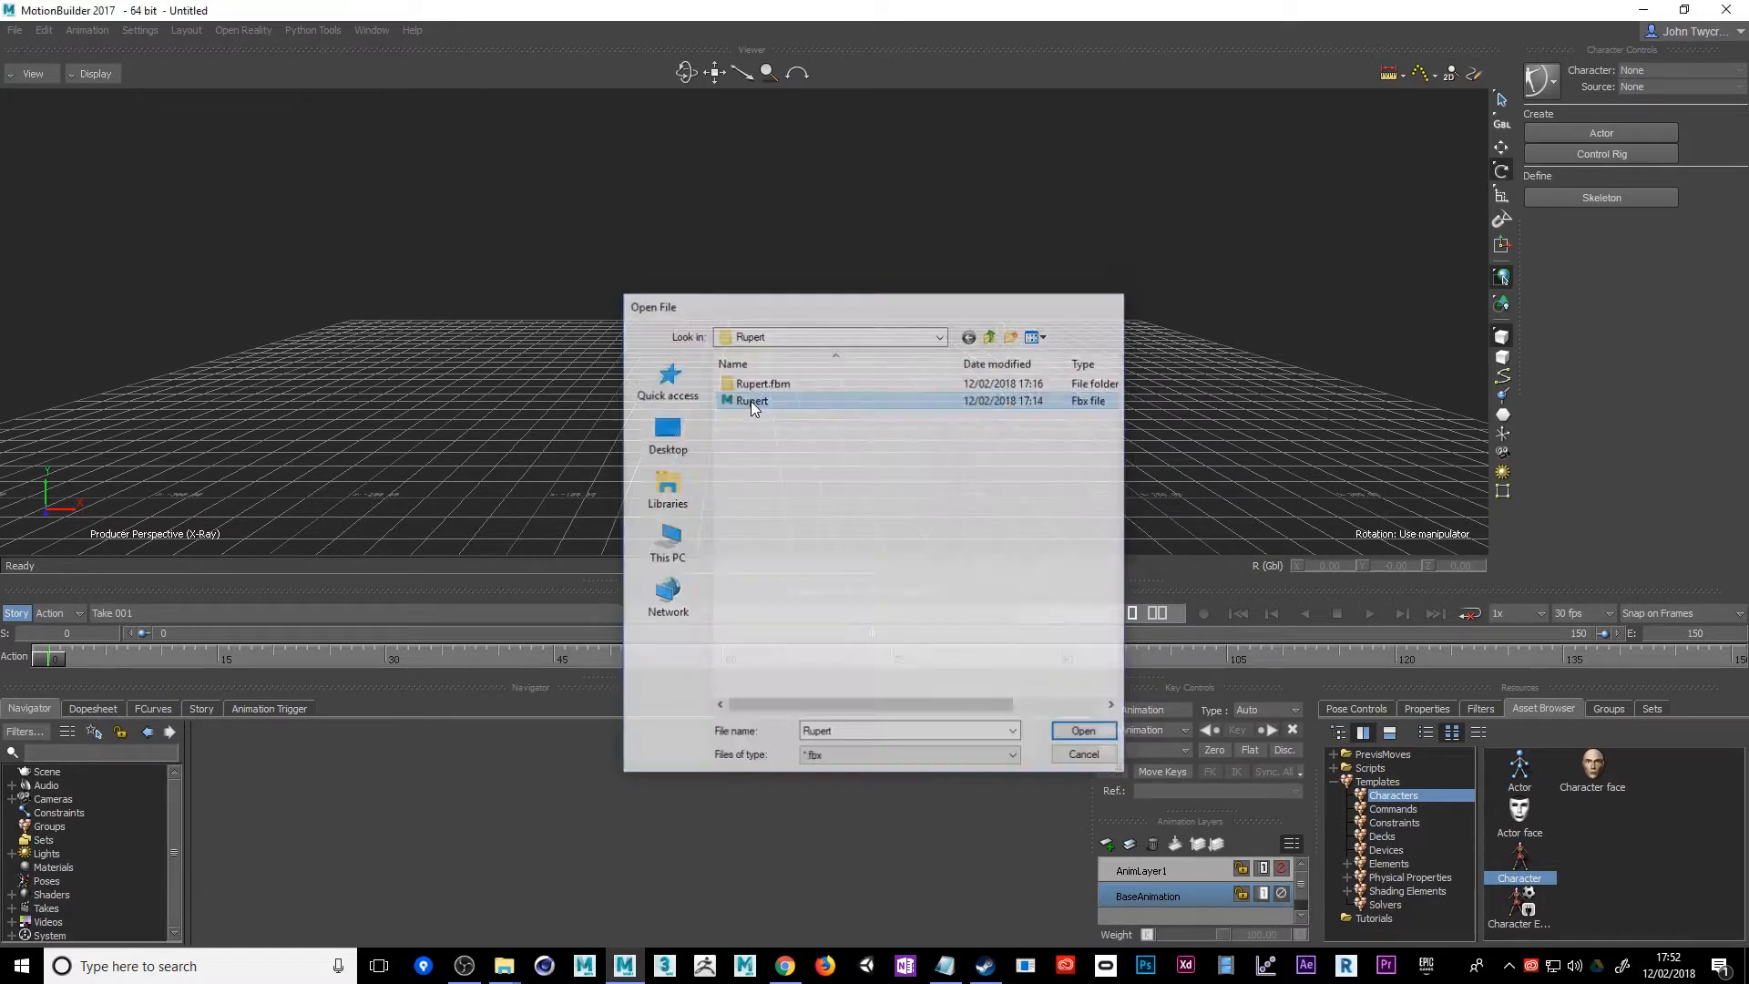
pyautogui.click(510, 905)
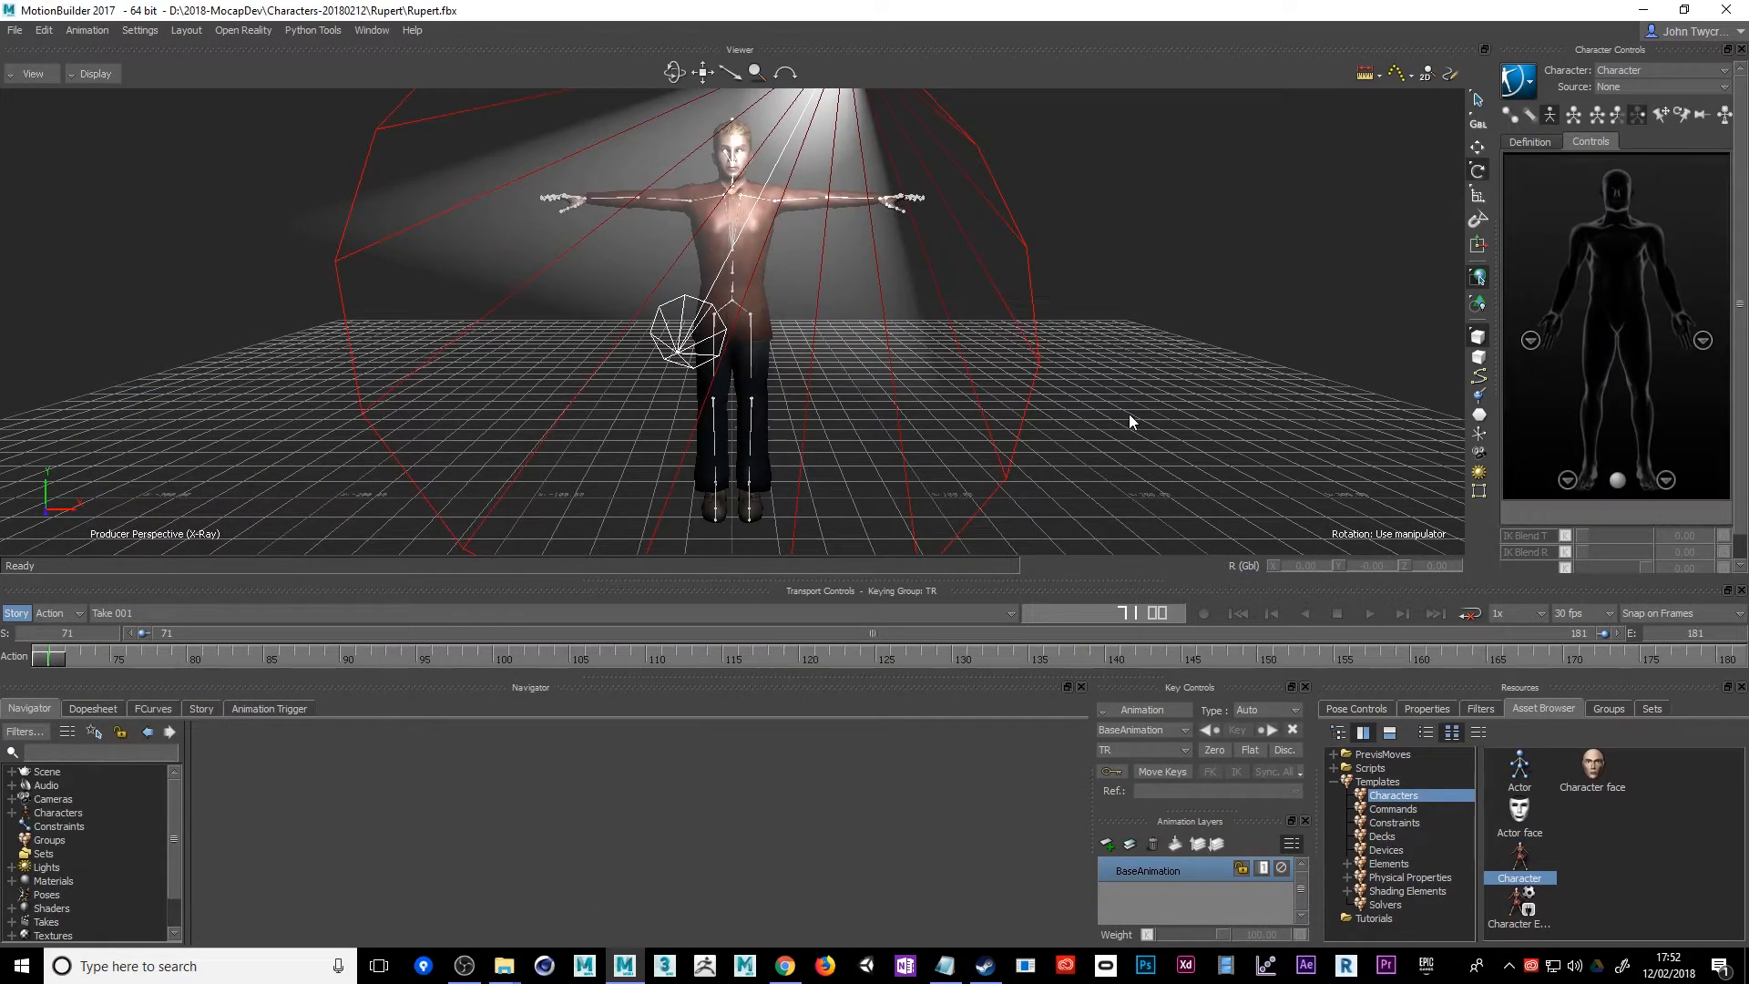
# Delete spotLight1 from the scene's lights
pyautogui.keyDown('alt'); pyautogui.moveTo(1129, 415); pyautogui.dragTo(956, 426); pyautogui.keyUp('alt')
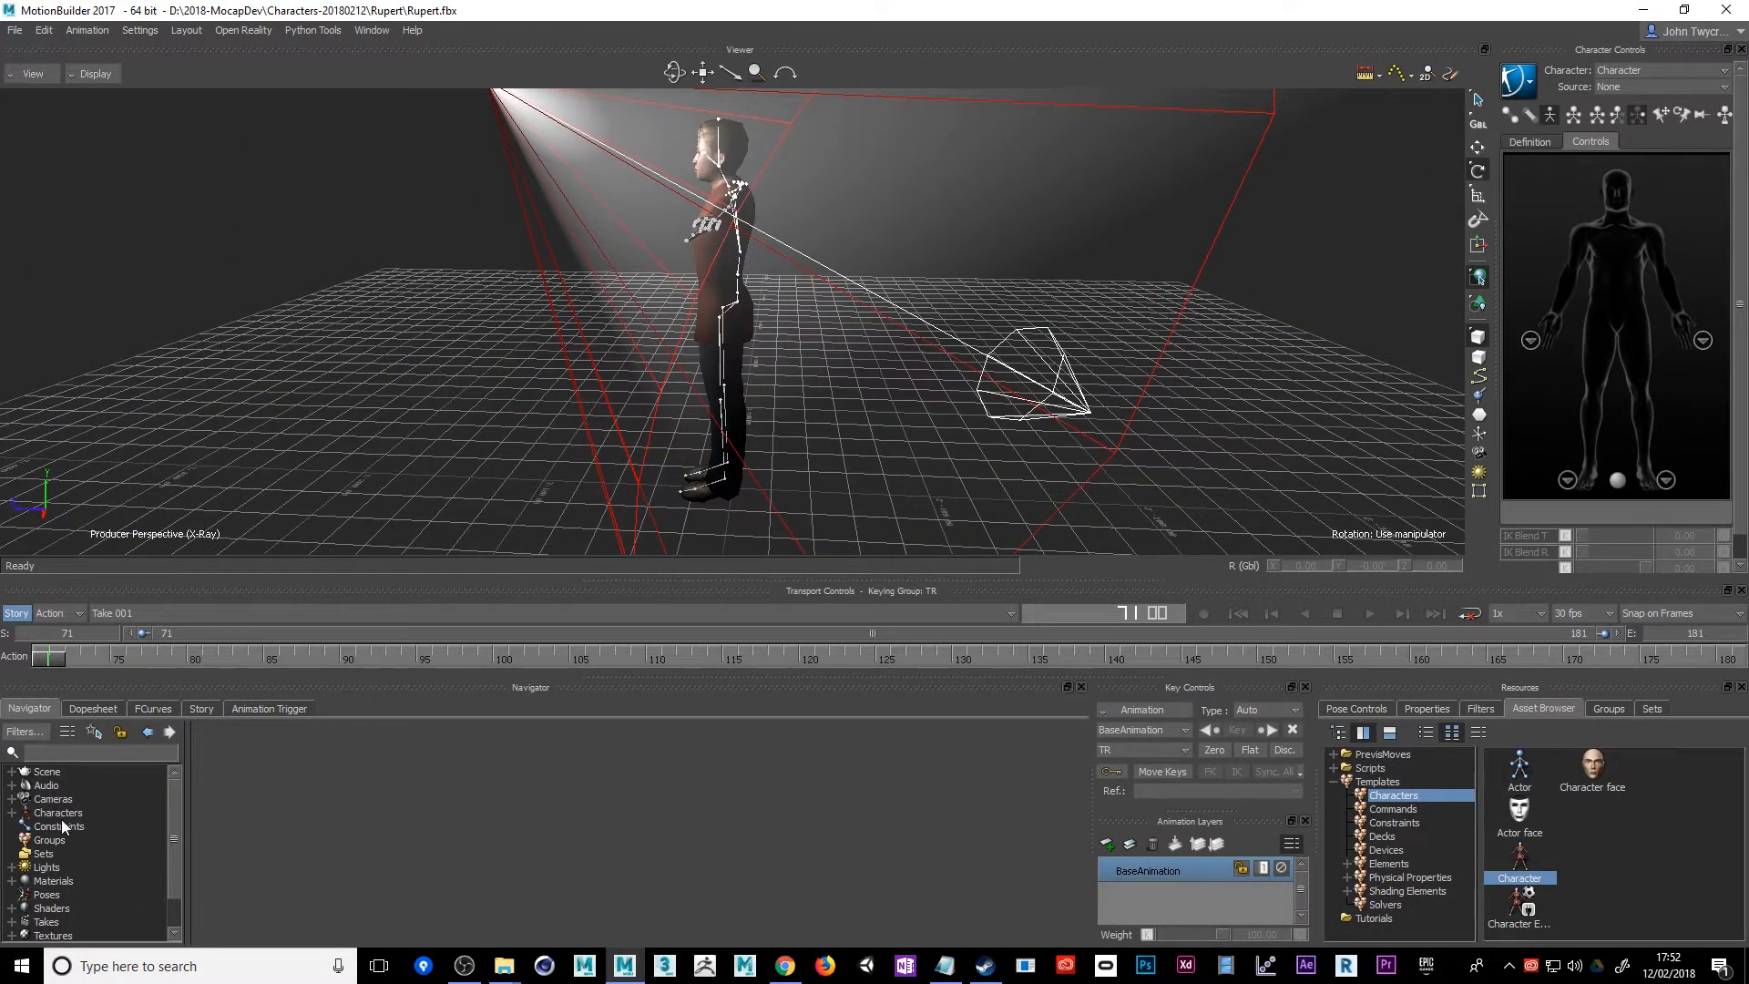
pyautogui.click(11, 869)
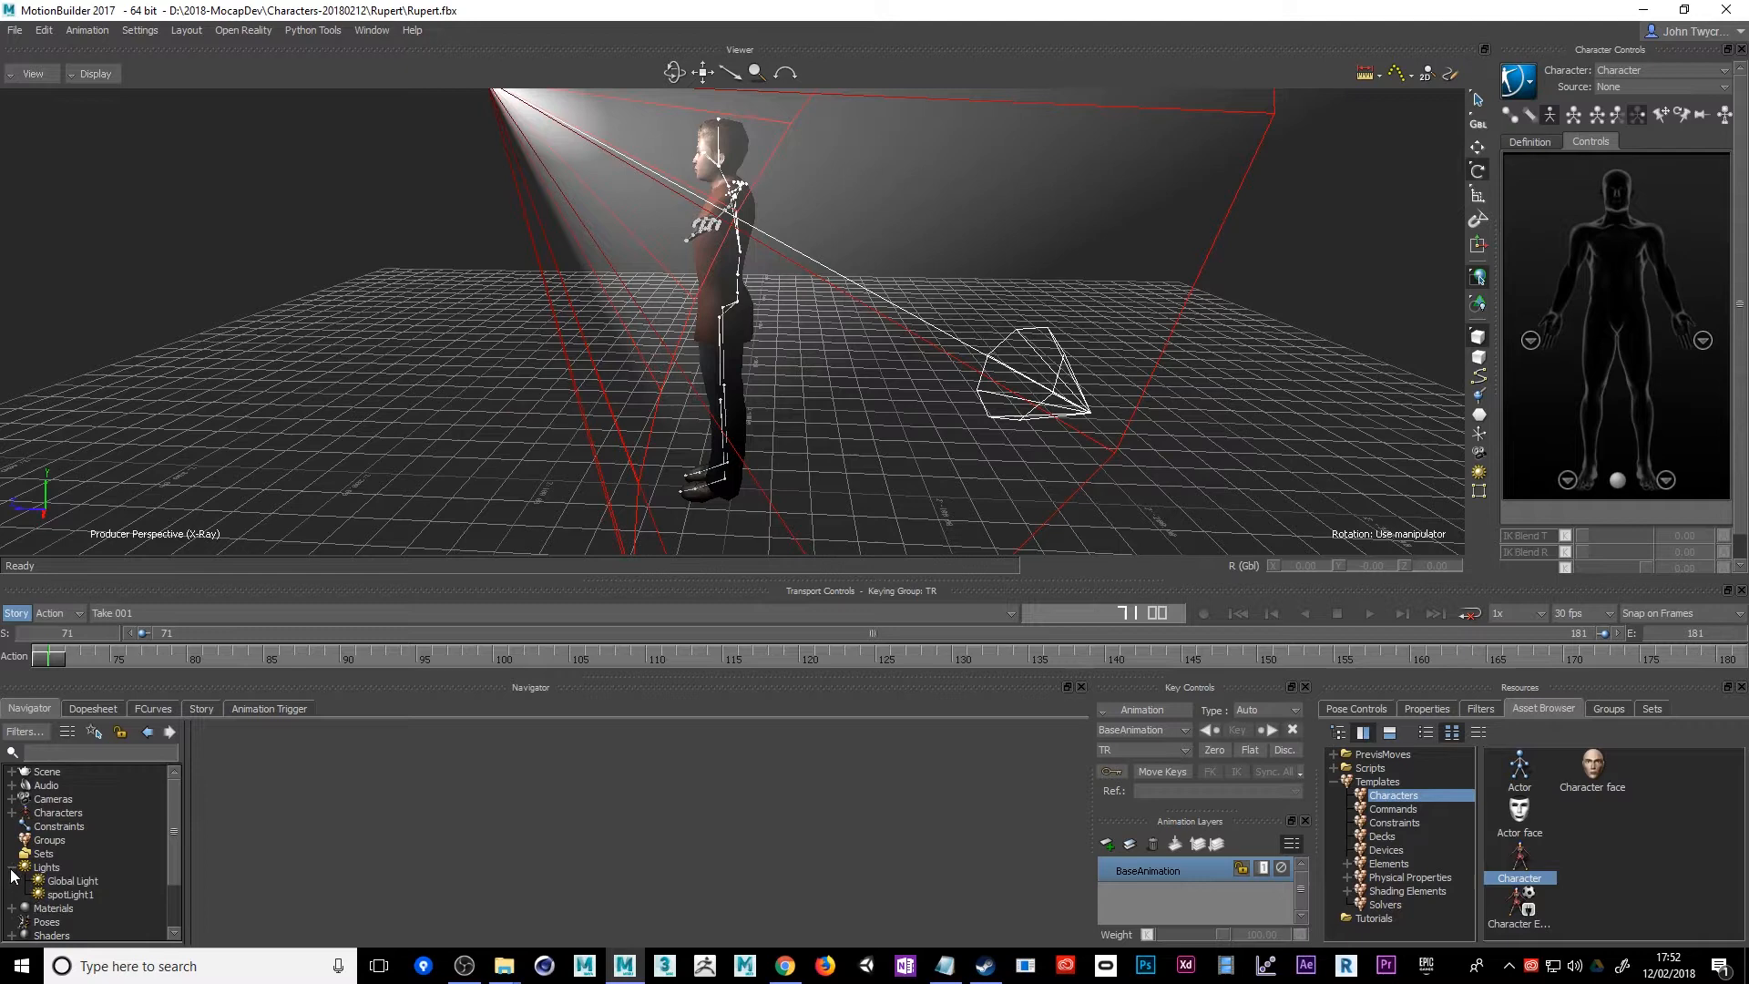
pyautogui.click(55, 896)
pyautogui.rightClick(57, 894)
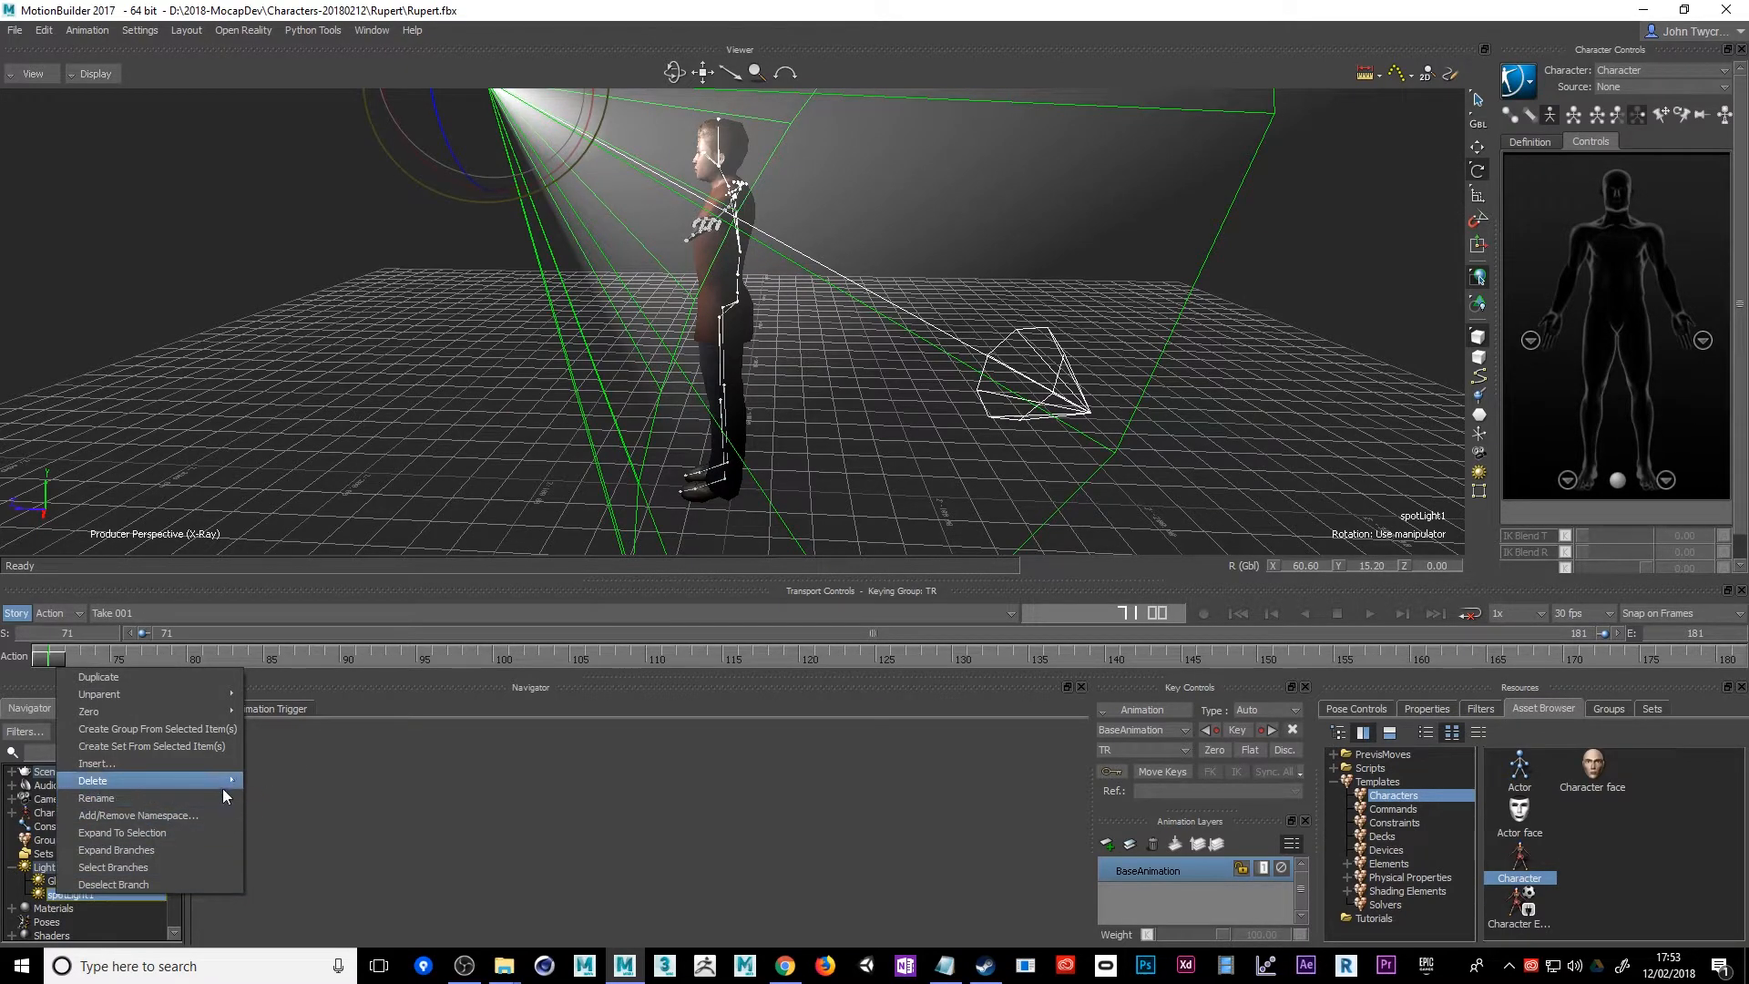
pyautogui.click(255, 781)
pyautogui.keyDown('ctrl'); pyautogui.keyDown('shift'); pyautogui.moveTo(406, 461); pyautogui.dragTo(582, 402); pyautogui.keyUp('shift'); pyautogui.keyUp('ctrl')
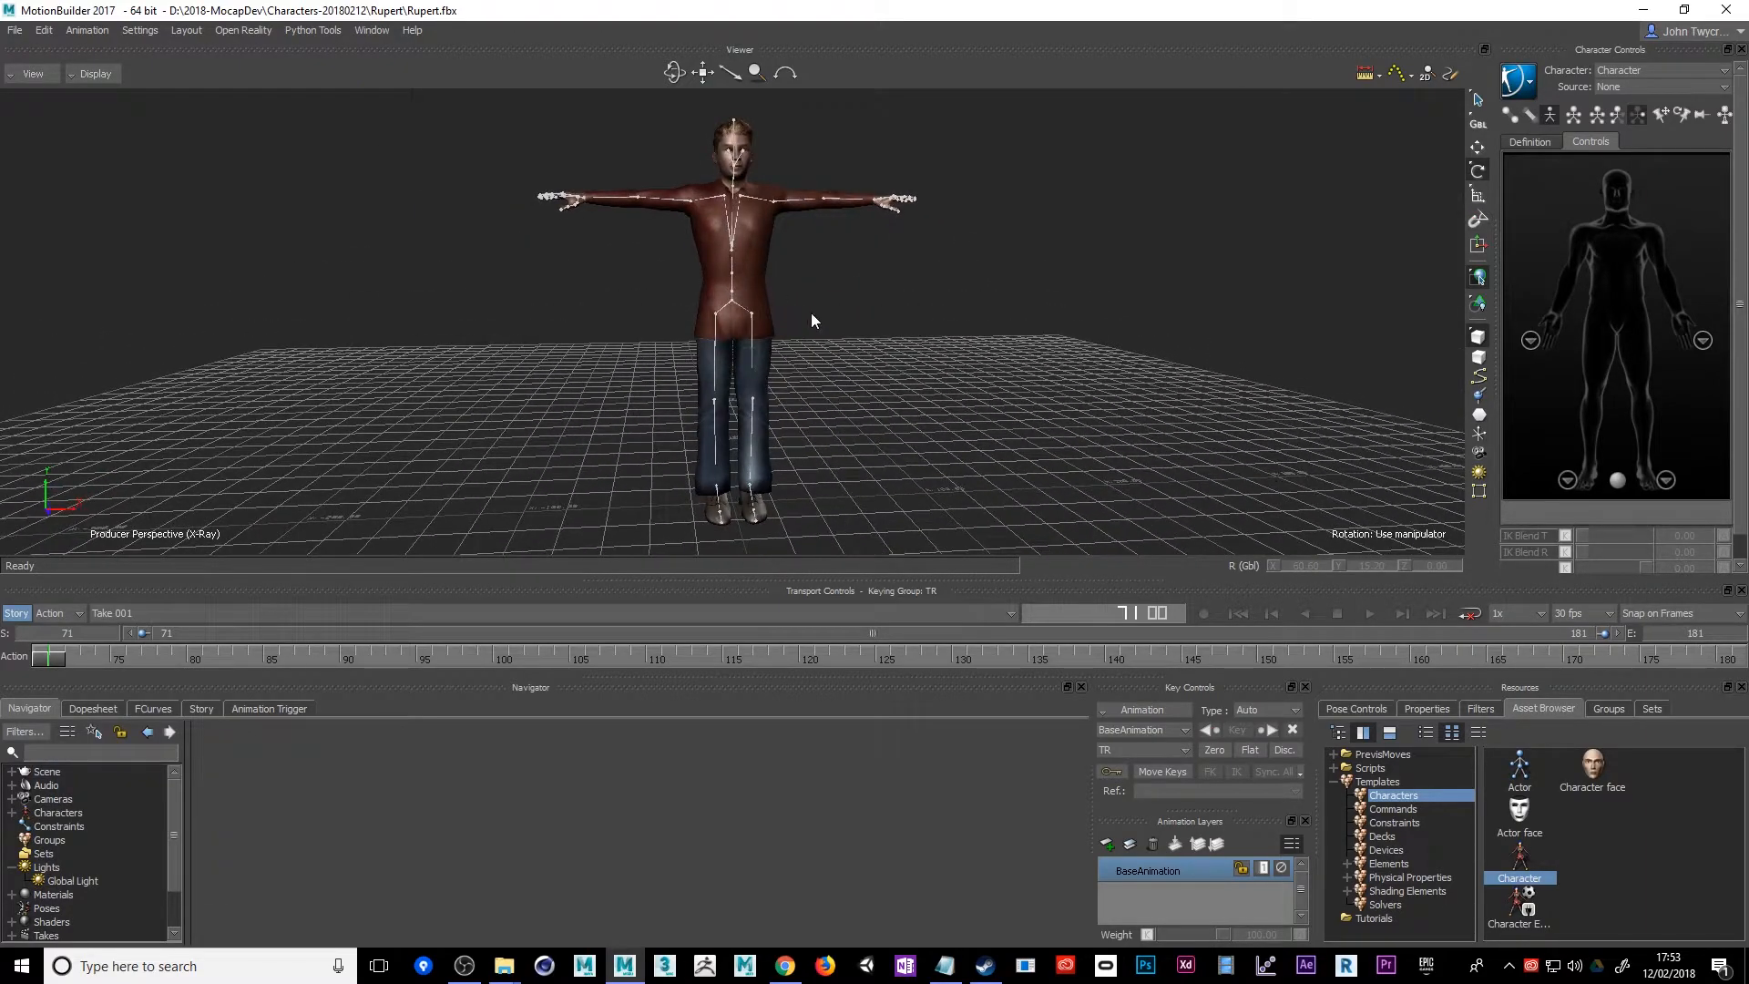
# Open the settings of the scene's existing character and rename it Character-Rupert
pyautogui.keyDown('ctrl'); pyautogui.keyDown('shift'); pyautogui.moveTo(854, 345); pyautogui.dragTo(807, 355); pyautogui.keyUp('shift'); pyautogui.keyUp('ctrl')
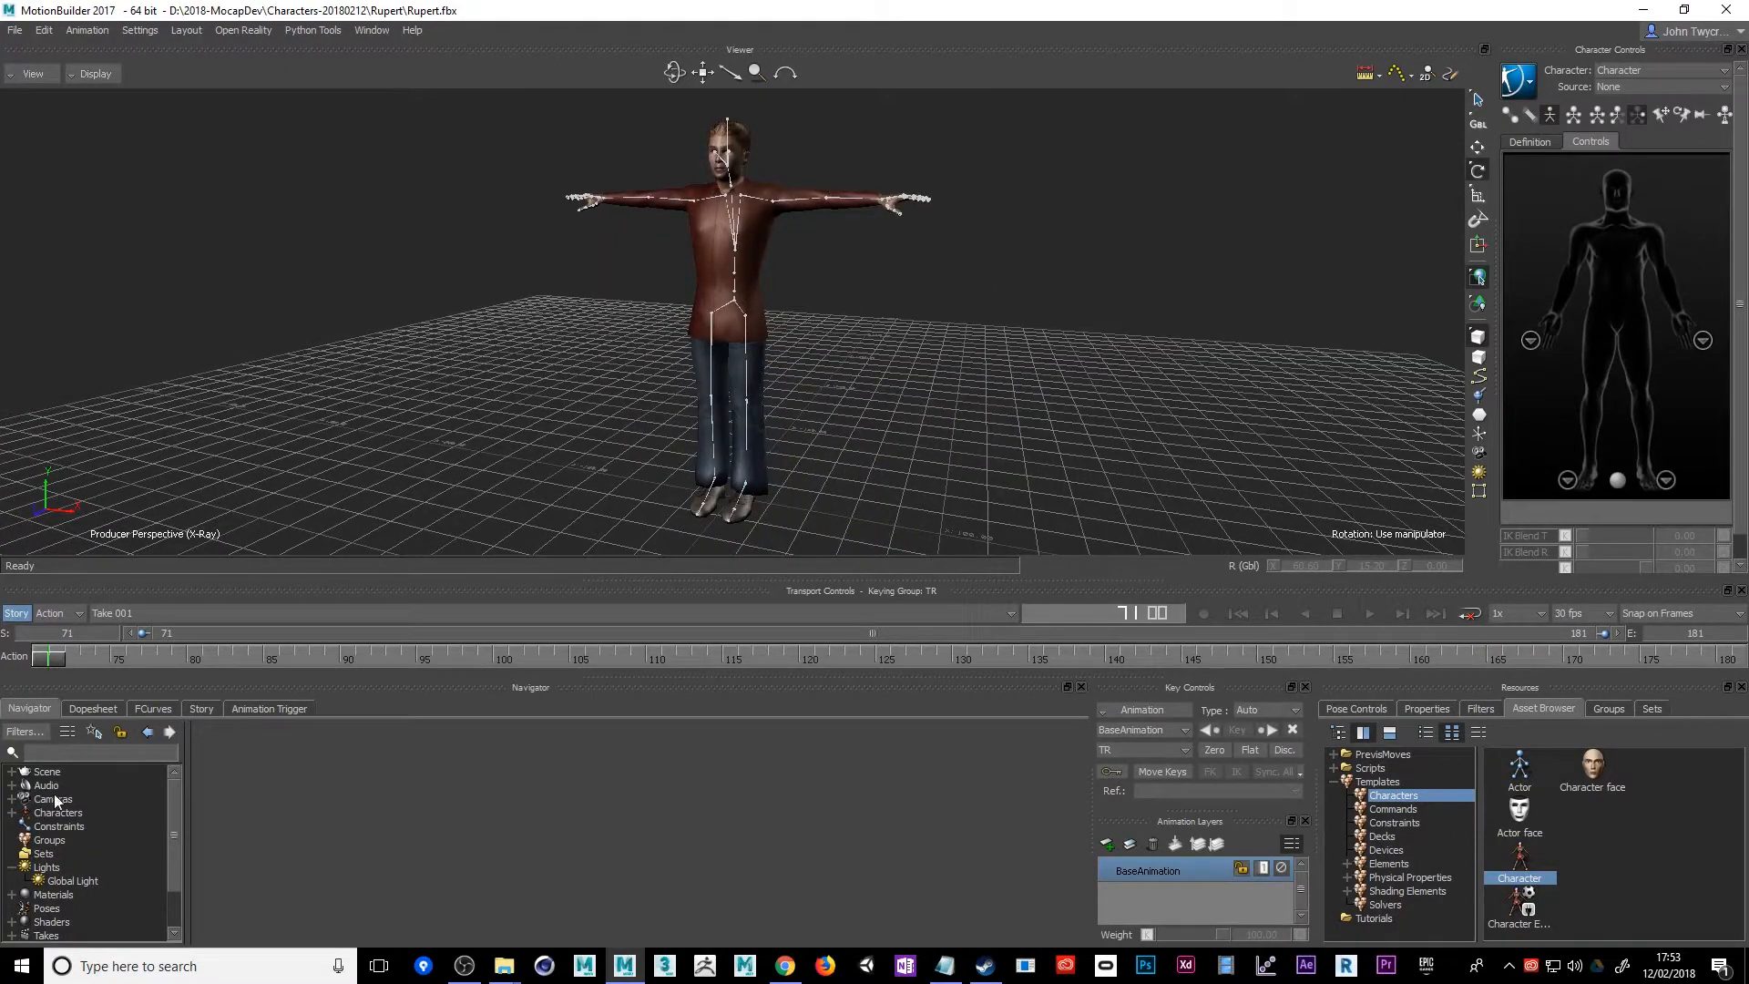
pyautogui.click(10, 813)
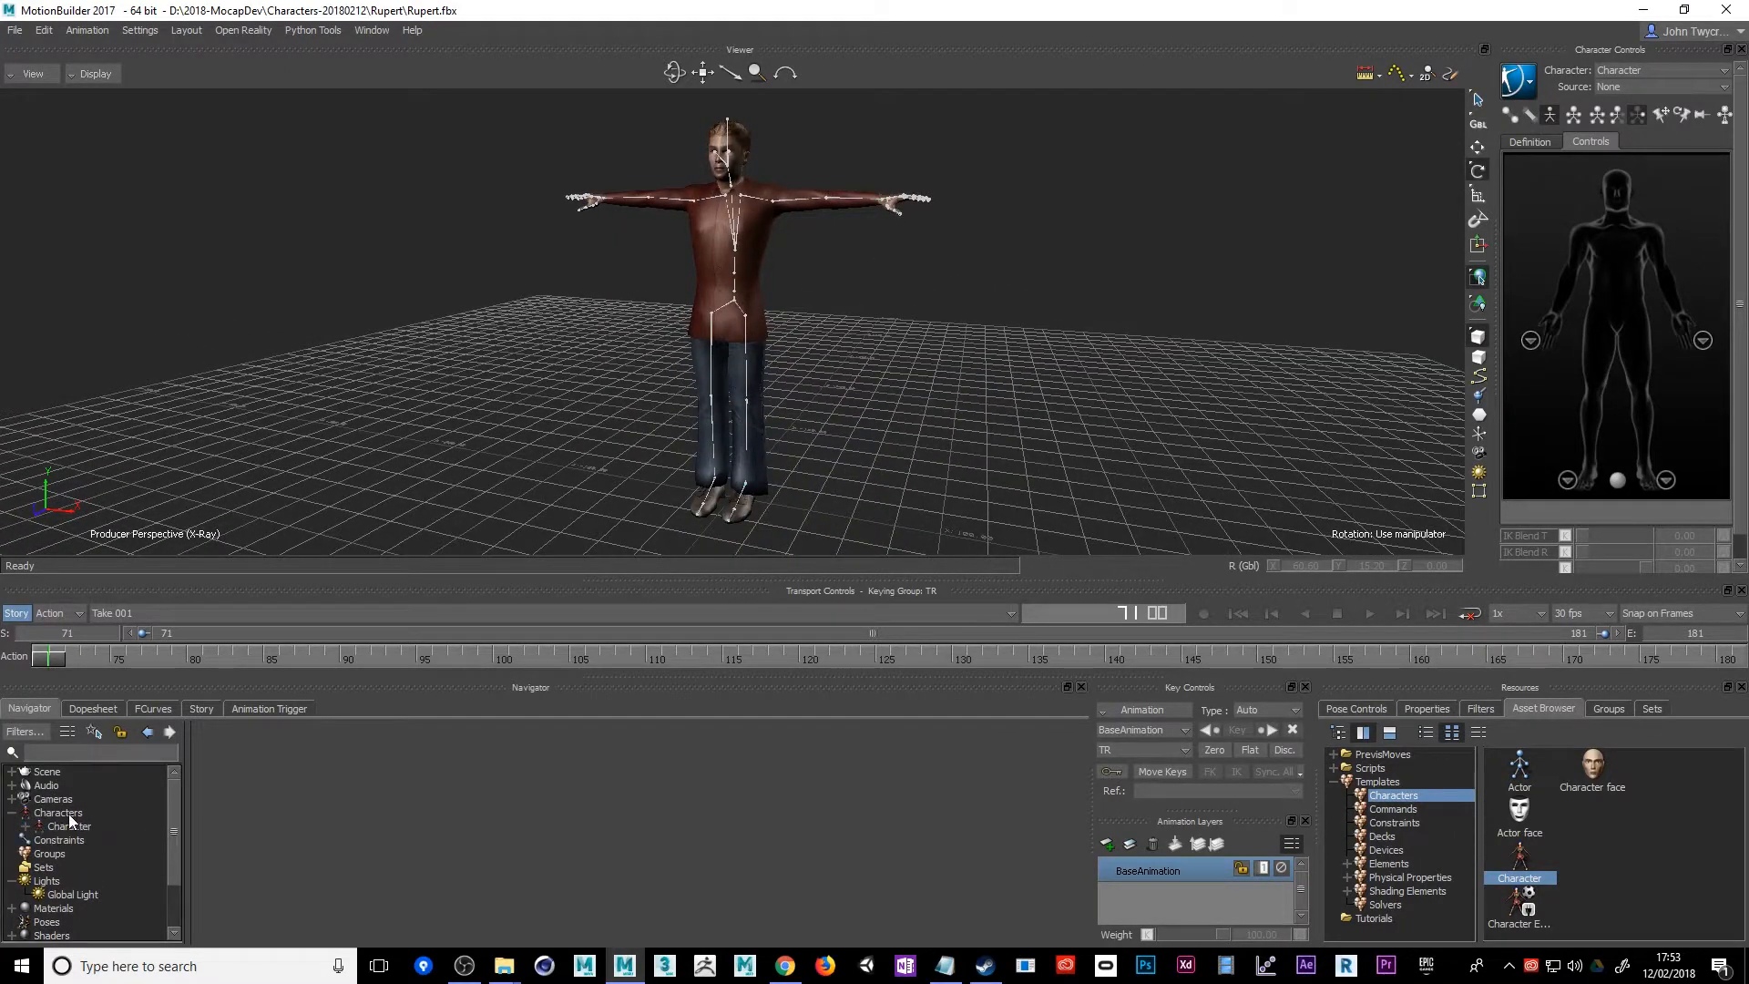
pyautogui.doubleClick(65, 826)
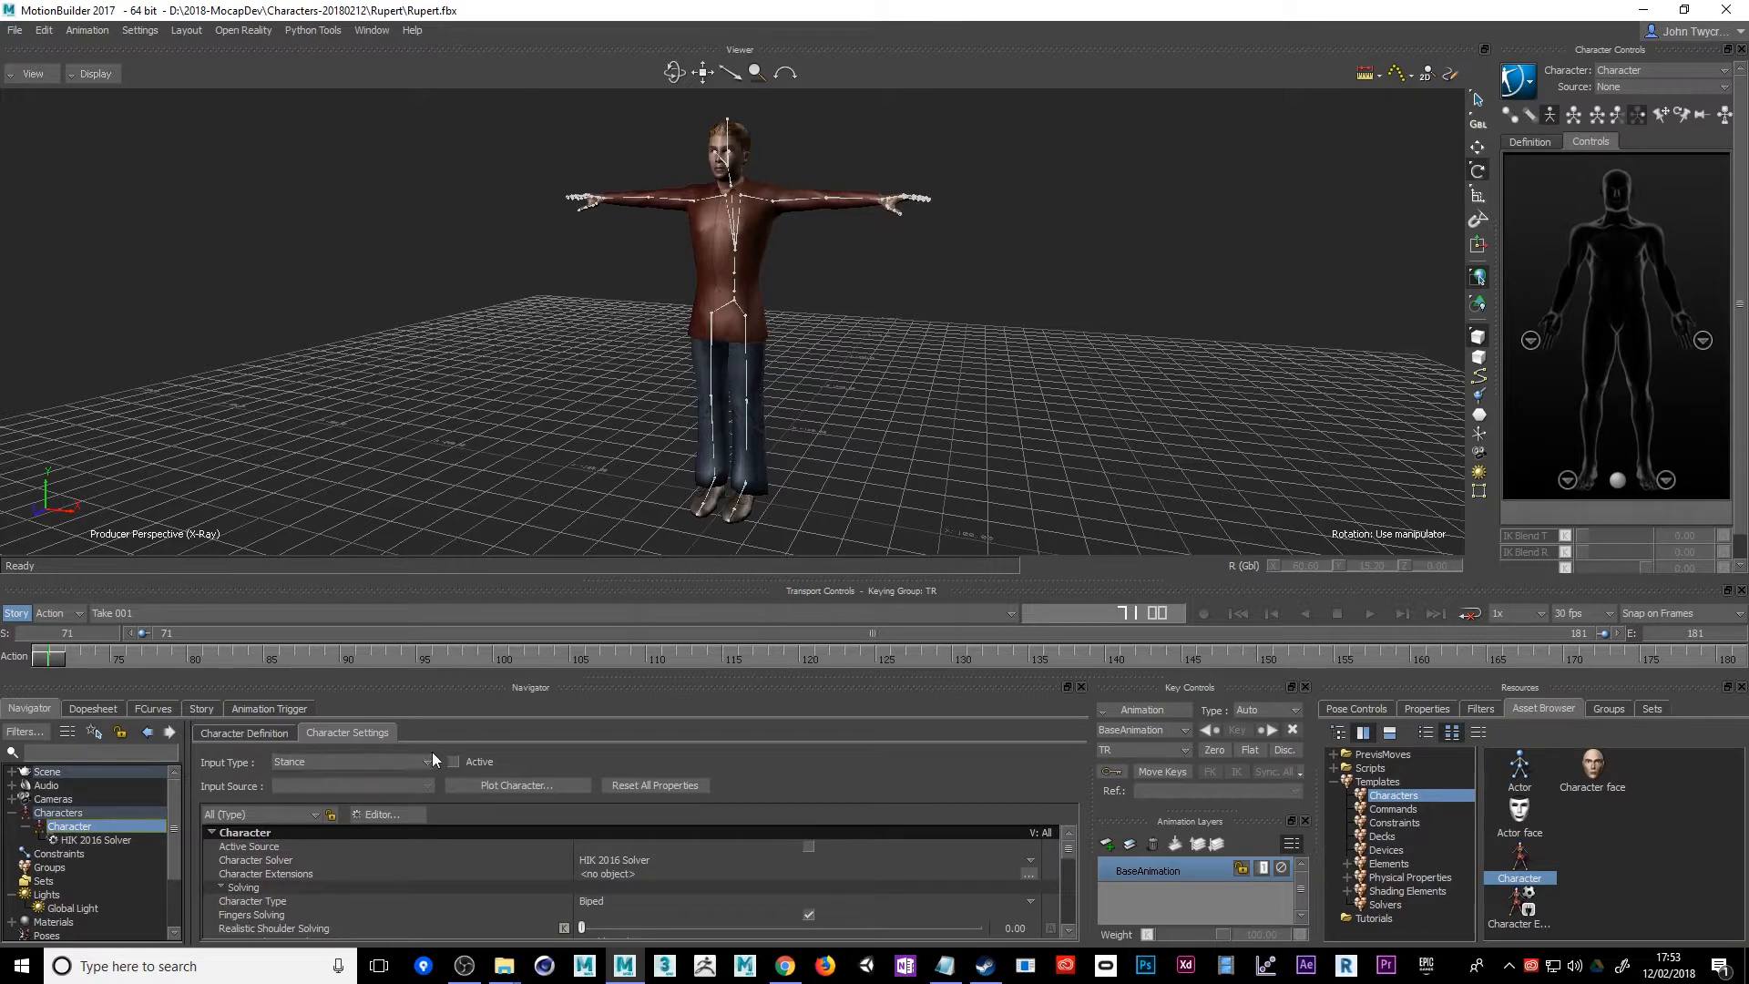
pyautogui.rightClick(107, 827)
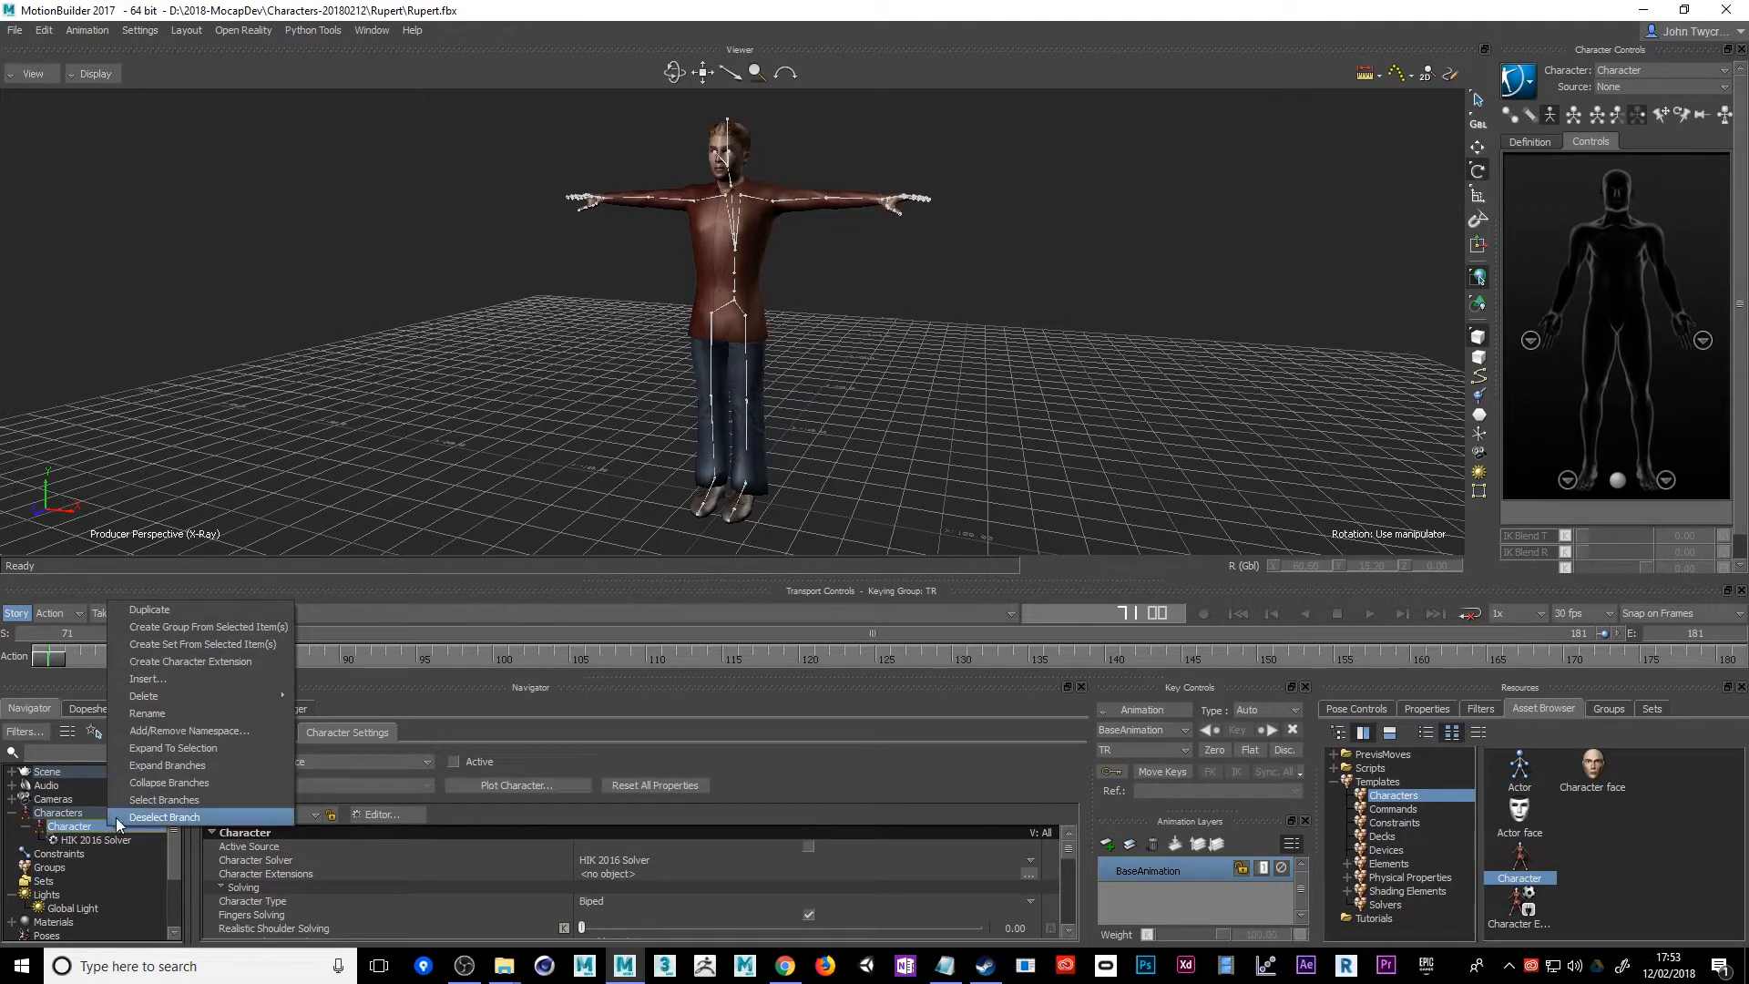
pyautogui.click(192, 714)
pyautogui.click(166, 836)
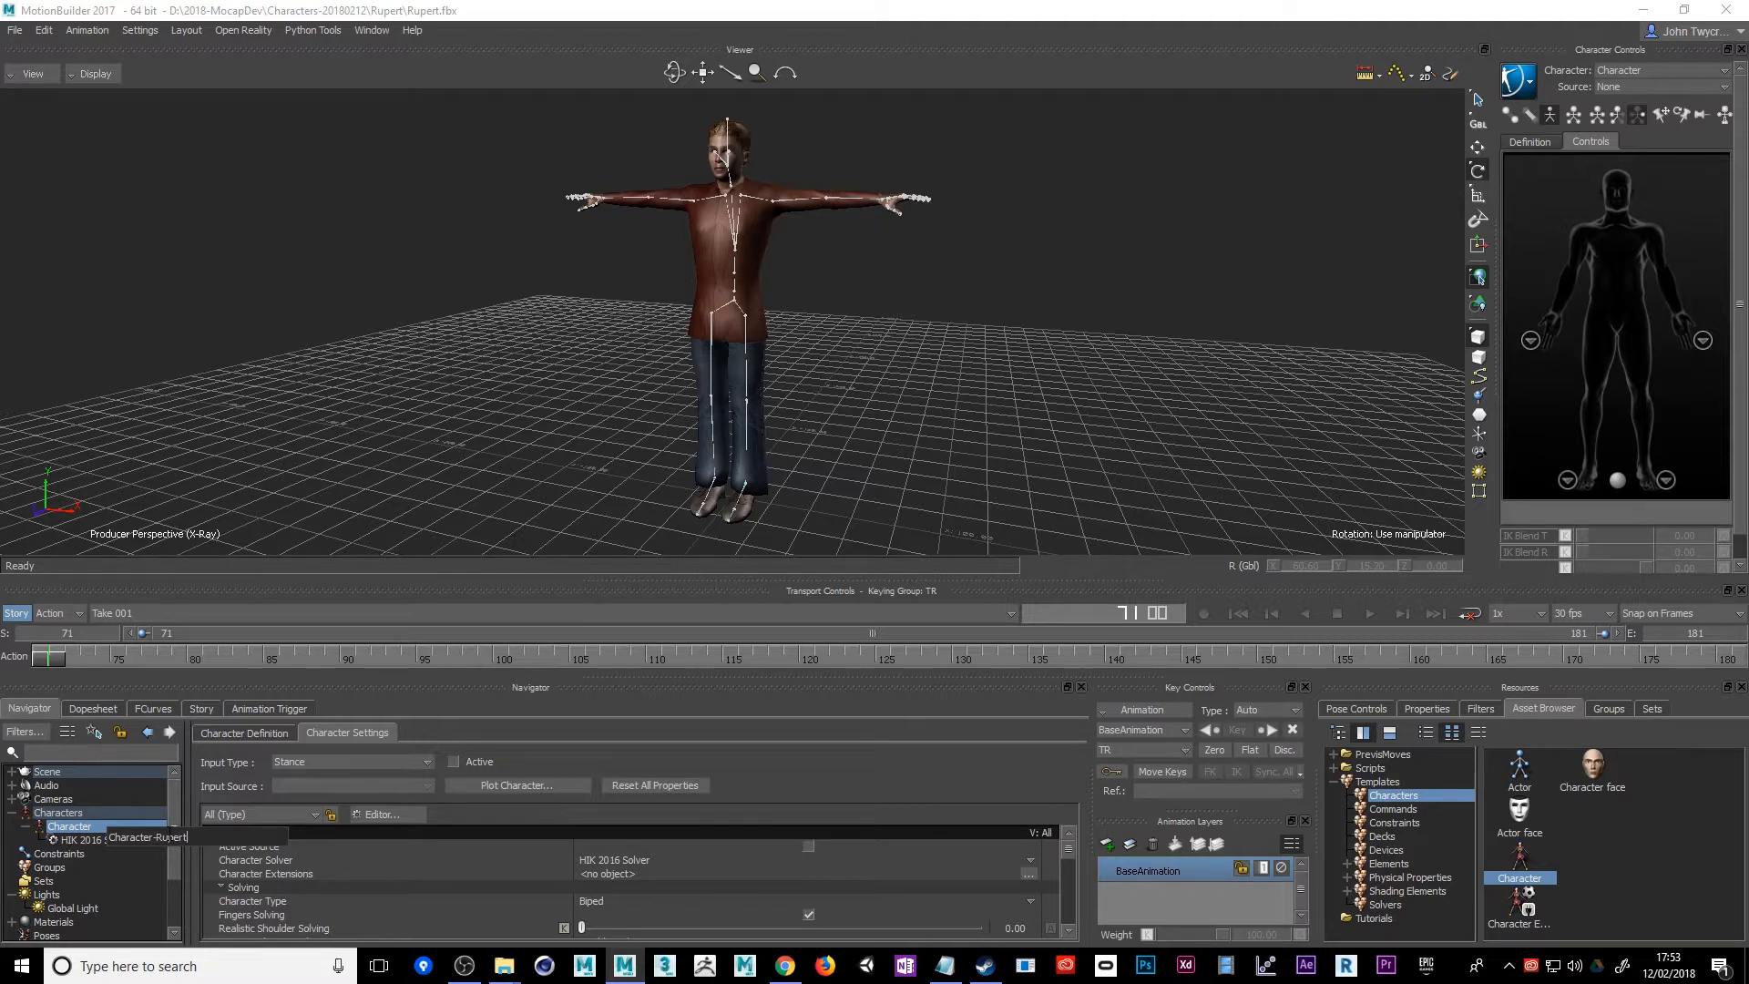
pyautogui.press('Return')
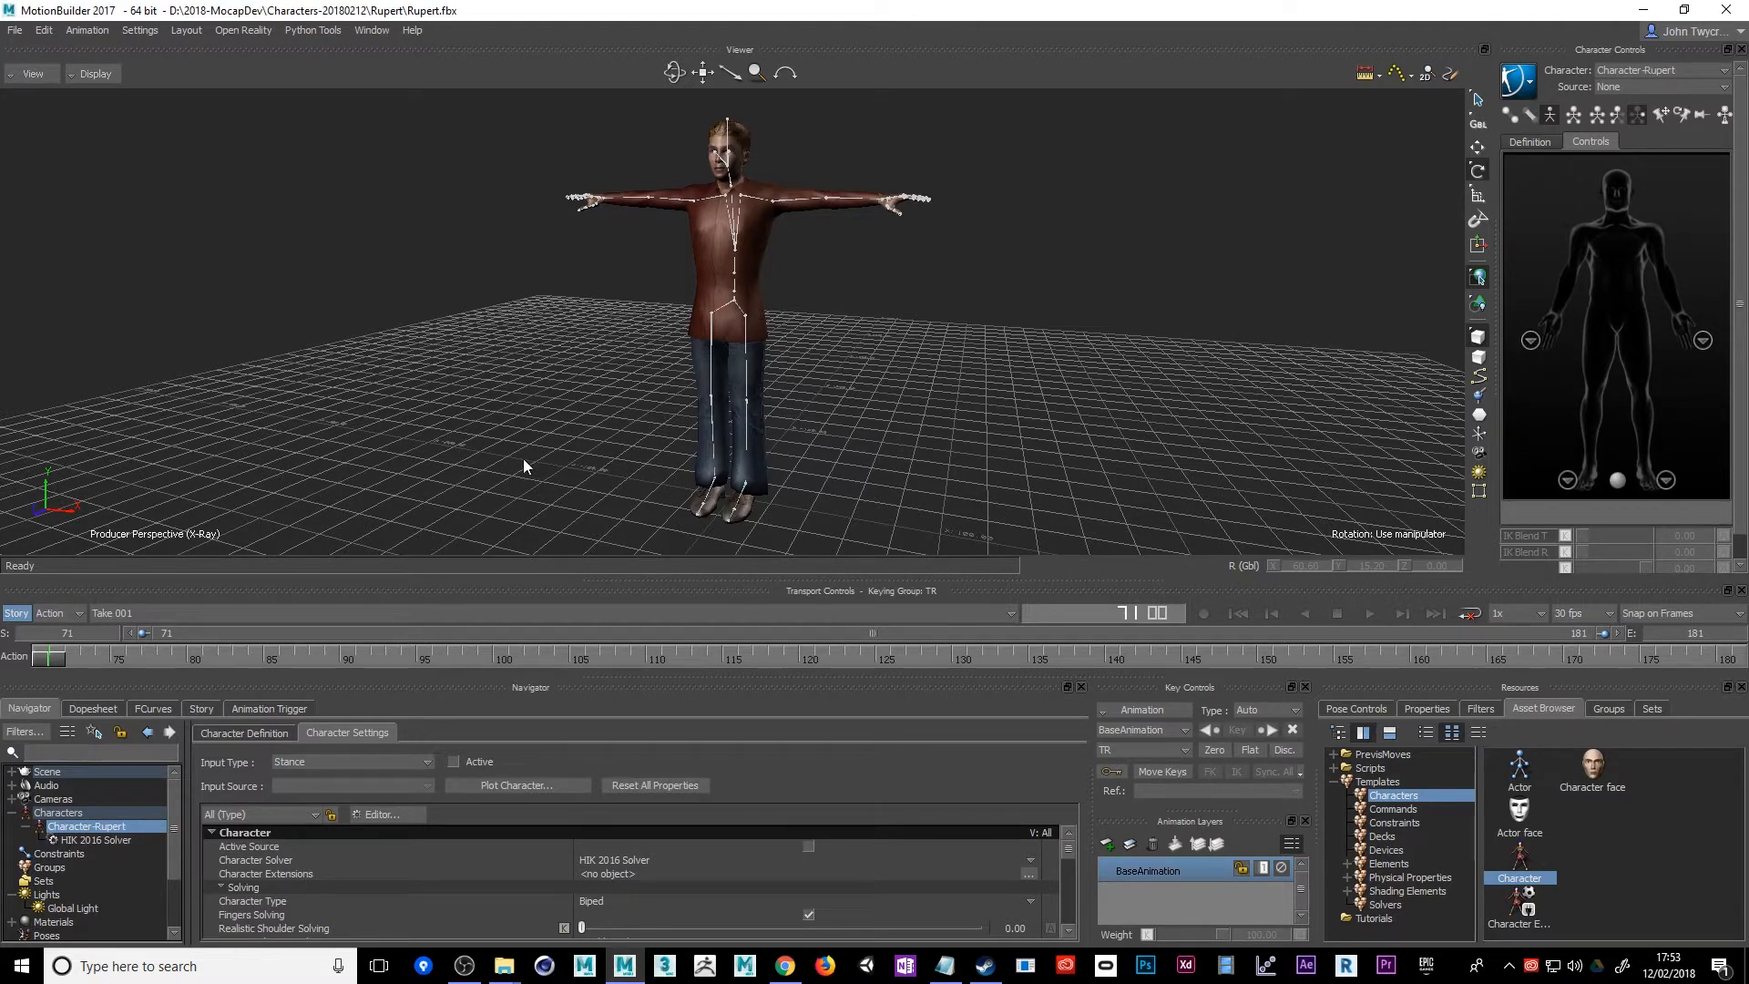
# Save the scene as Rupert-workingFile in the 2018-MocapDev folder with embedded media, keeping the offered save options
pyautogui.moveTo(523, 460)
pyautogui.keyDown('ctrl'); pyautogui.keyDown('shift'); pyautogui.mouseDown()
pyautogui.moveTo(365, 472)
pyautogui.moveTo(237, 446)
pyautogui.moveTo(532, 432)
pyautogui.moveTo(604, 471)
pyautogui.moveTo(538, 476)
pyautogui.mouseUp(); pyautogui.keyUp('shift'); pyautogui.keyUp('ctrl')
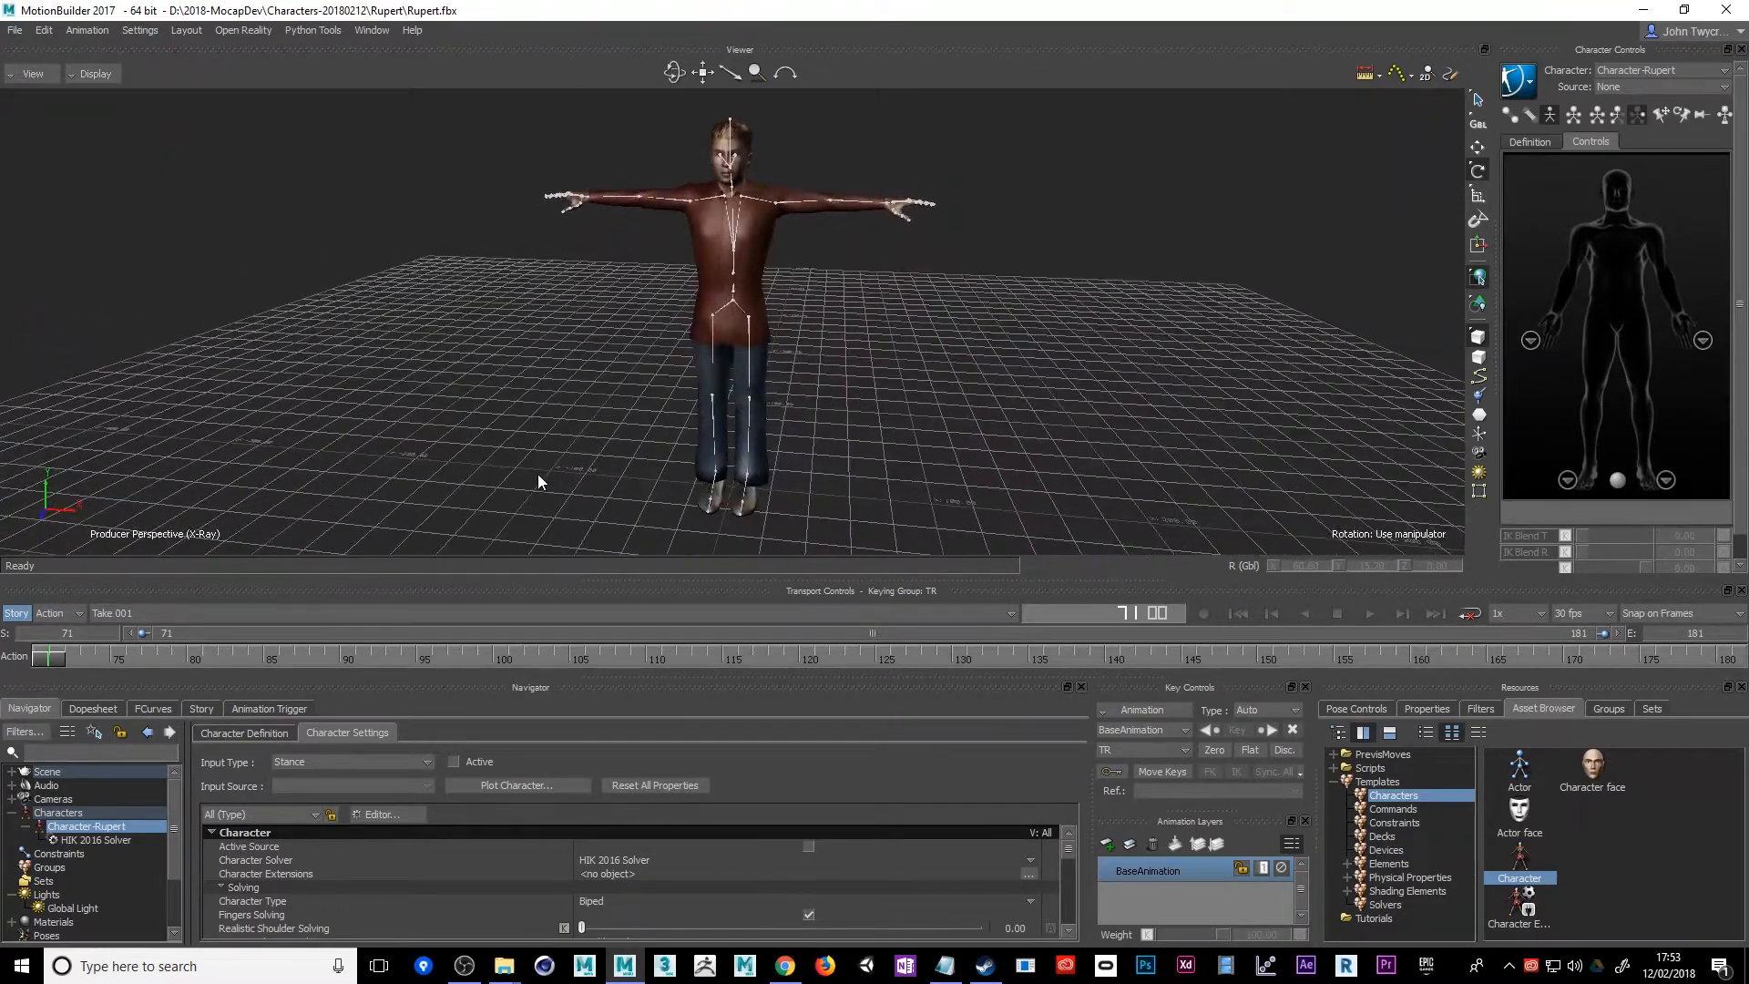
pyautogui.click(17, 30)
pyautogui.click(57, 102)
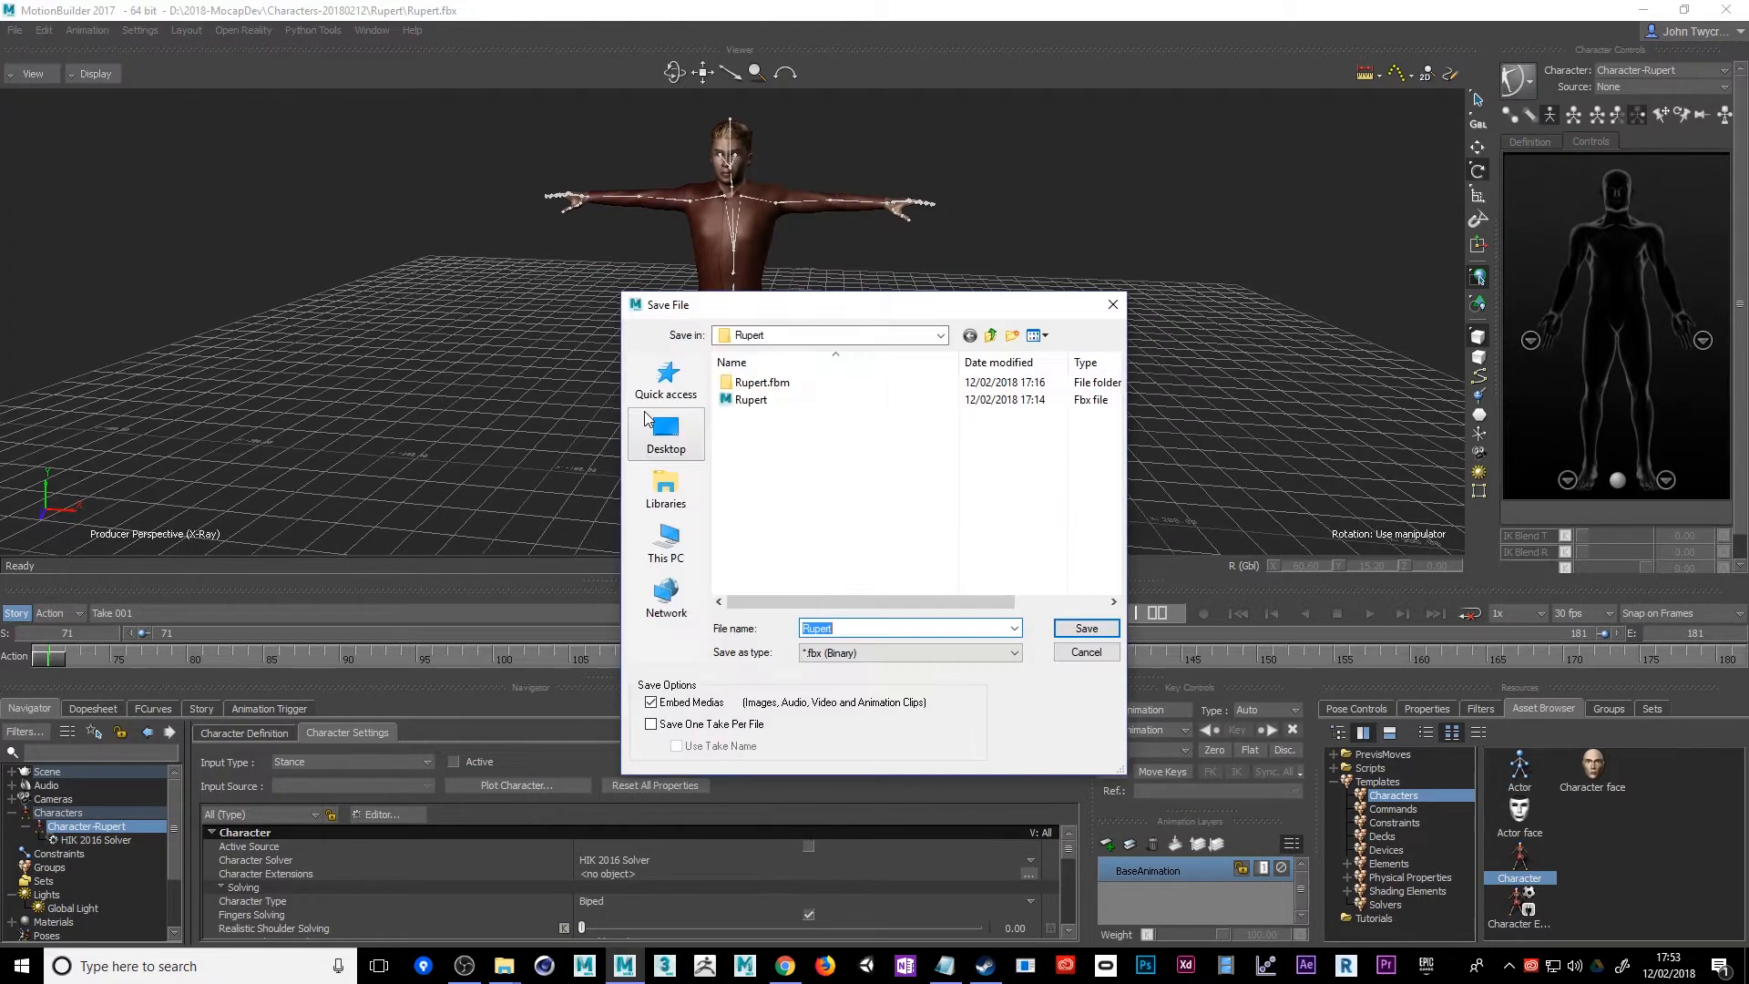
pyautogui.click(992, 335)
pyautogui.click(992, 336)
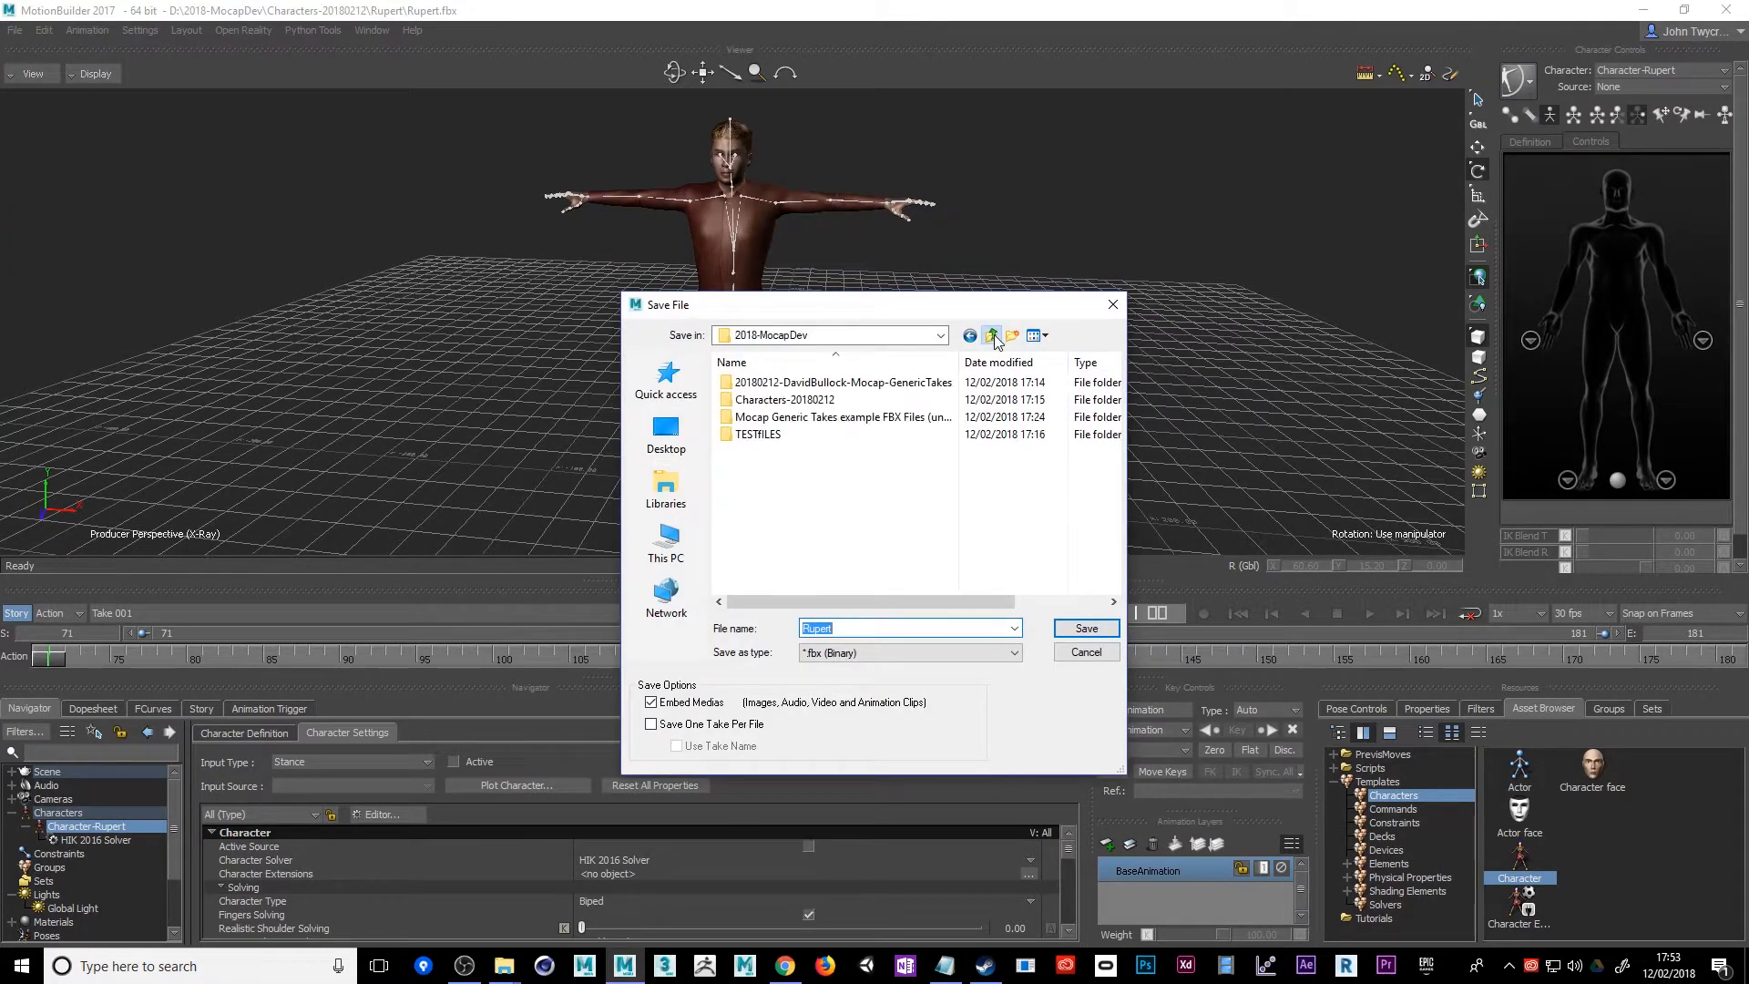
pyautogui.click(855, 626)
pyautogui.write('-workingFile')
pyautogui.press('Return')
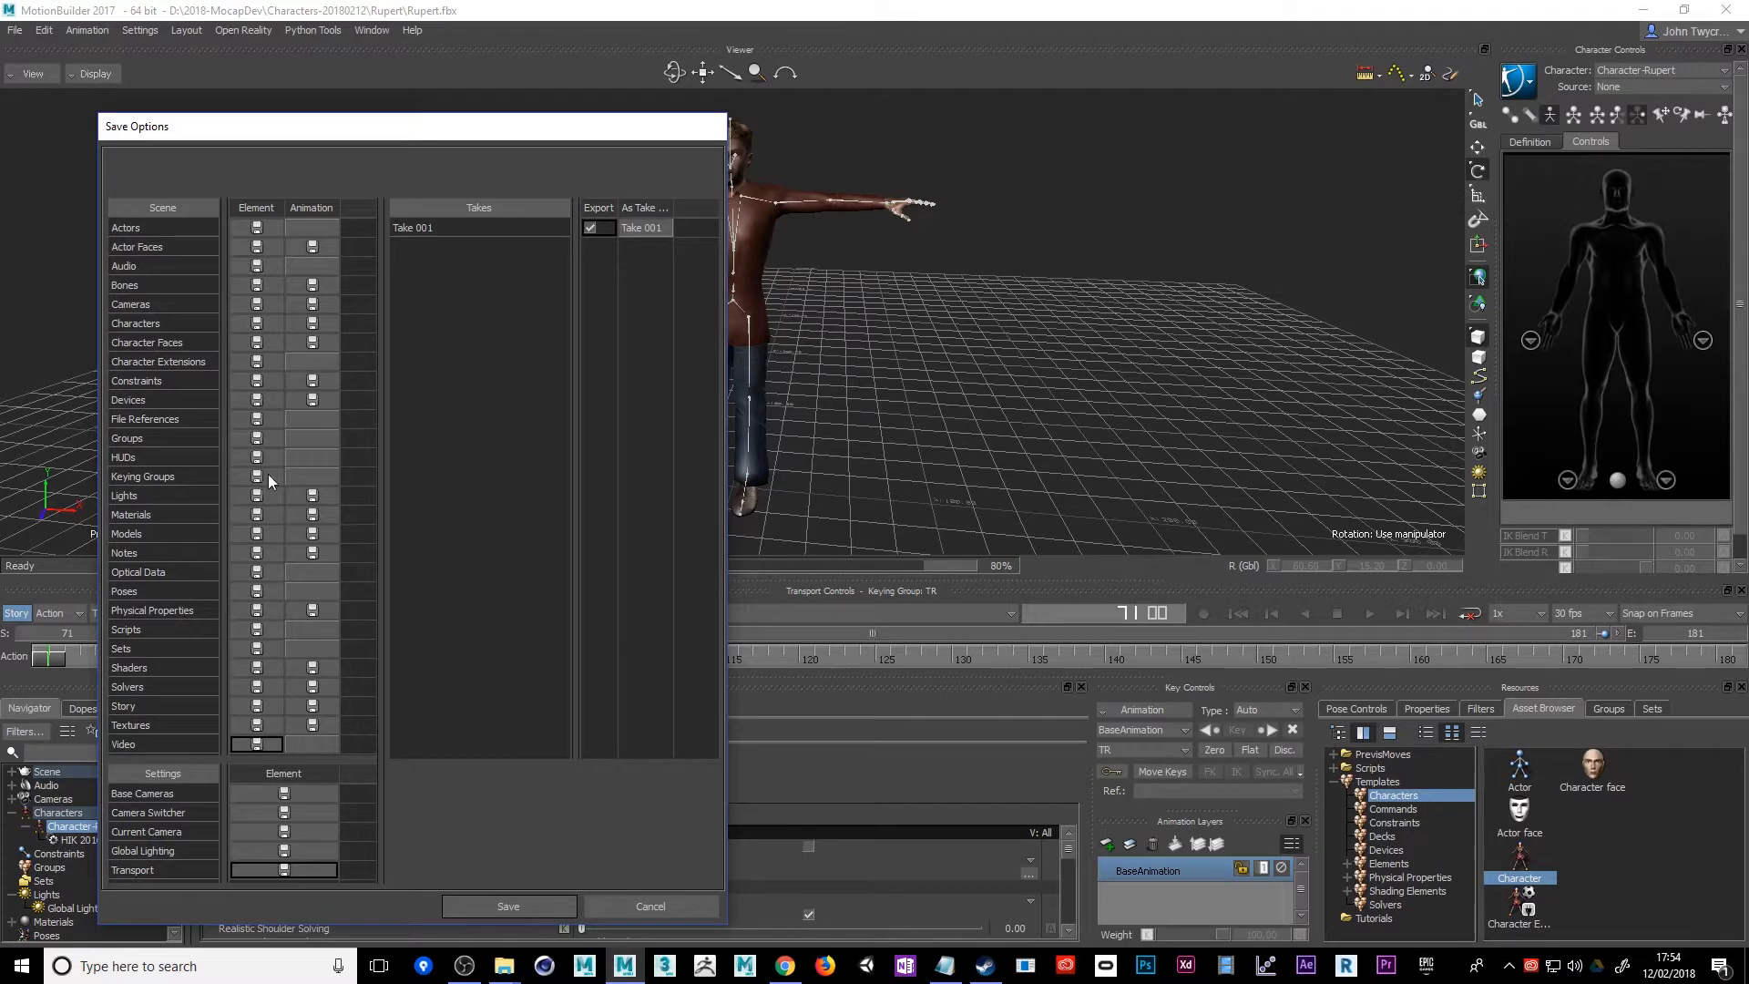
pyautogui.click(490, 899)
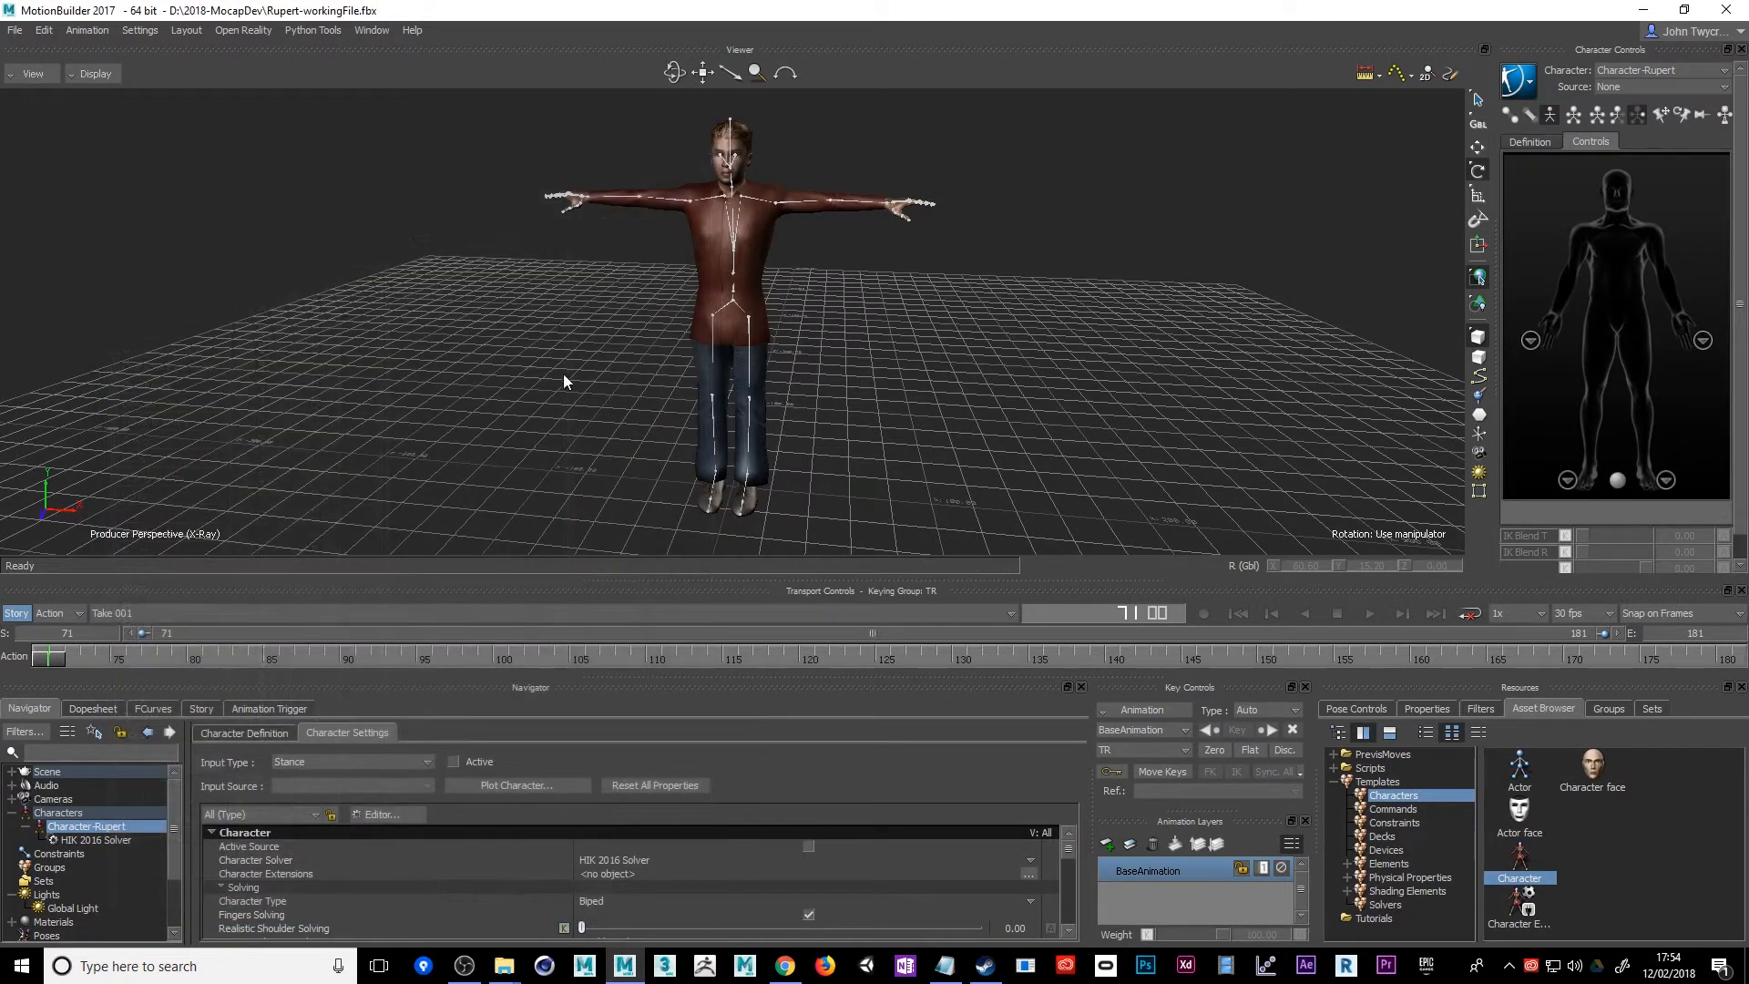
# Import the motion file stop to walk from the Mocap Generic Takes example FBX Files folder, using the Create option and a new take
pyautogui.keyDown('ctrl'); pyautogui.keyDown('shift'); pyautogui.moveTo(566, 389); pyautogui.dragTo(318, 234); pyautogui.keyUp('shift'); pyautogui.keyUp('ctrl')
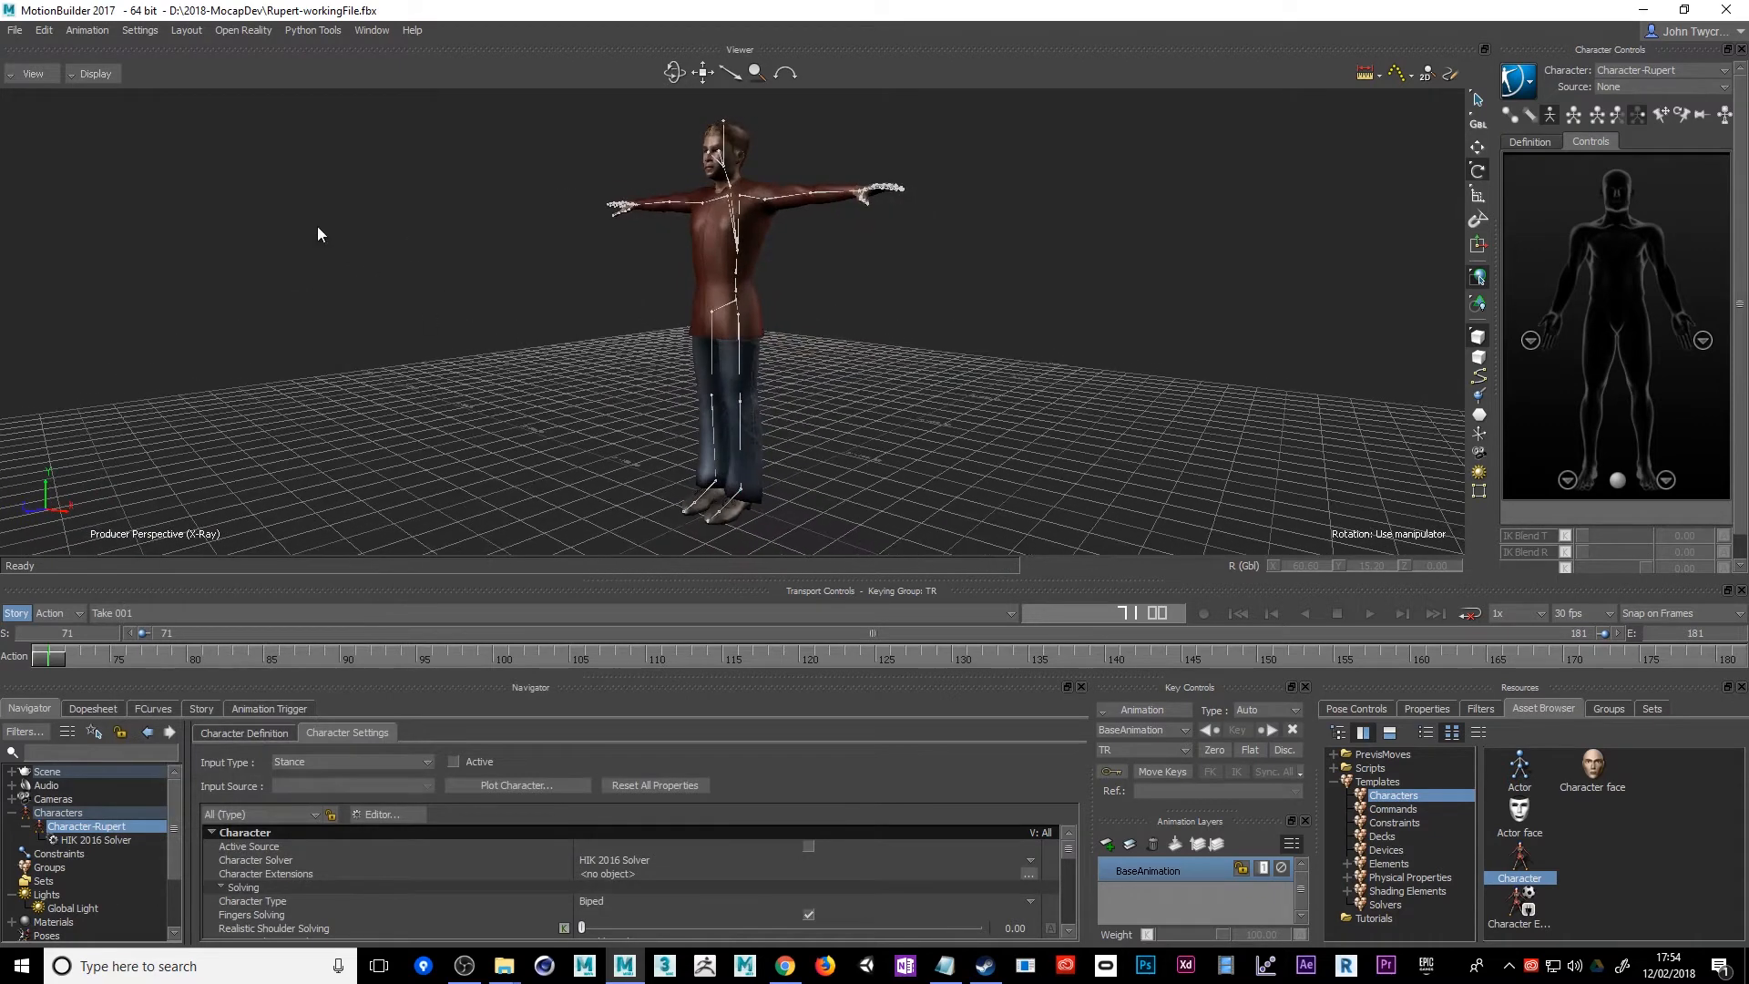
pyautogui.click(15, 31)
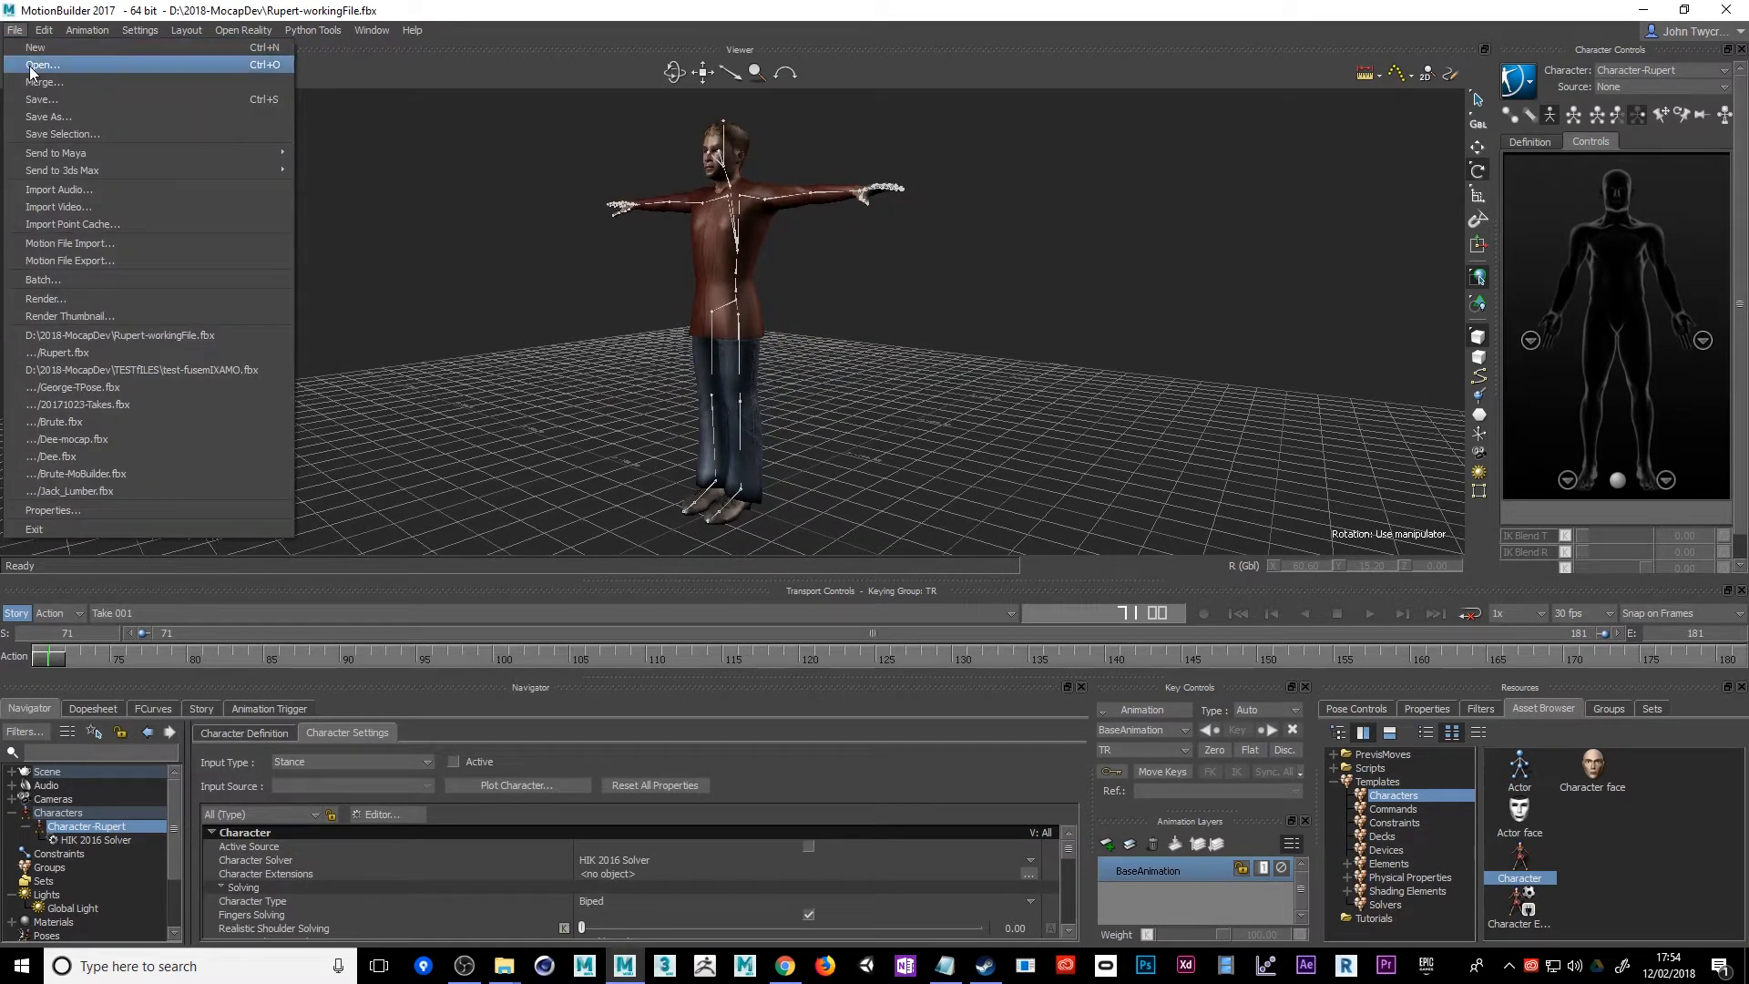
pyautogui.click(60, 242)
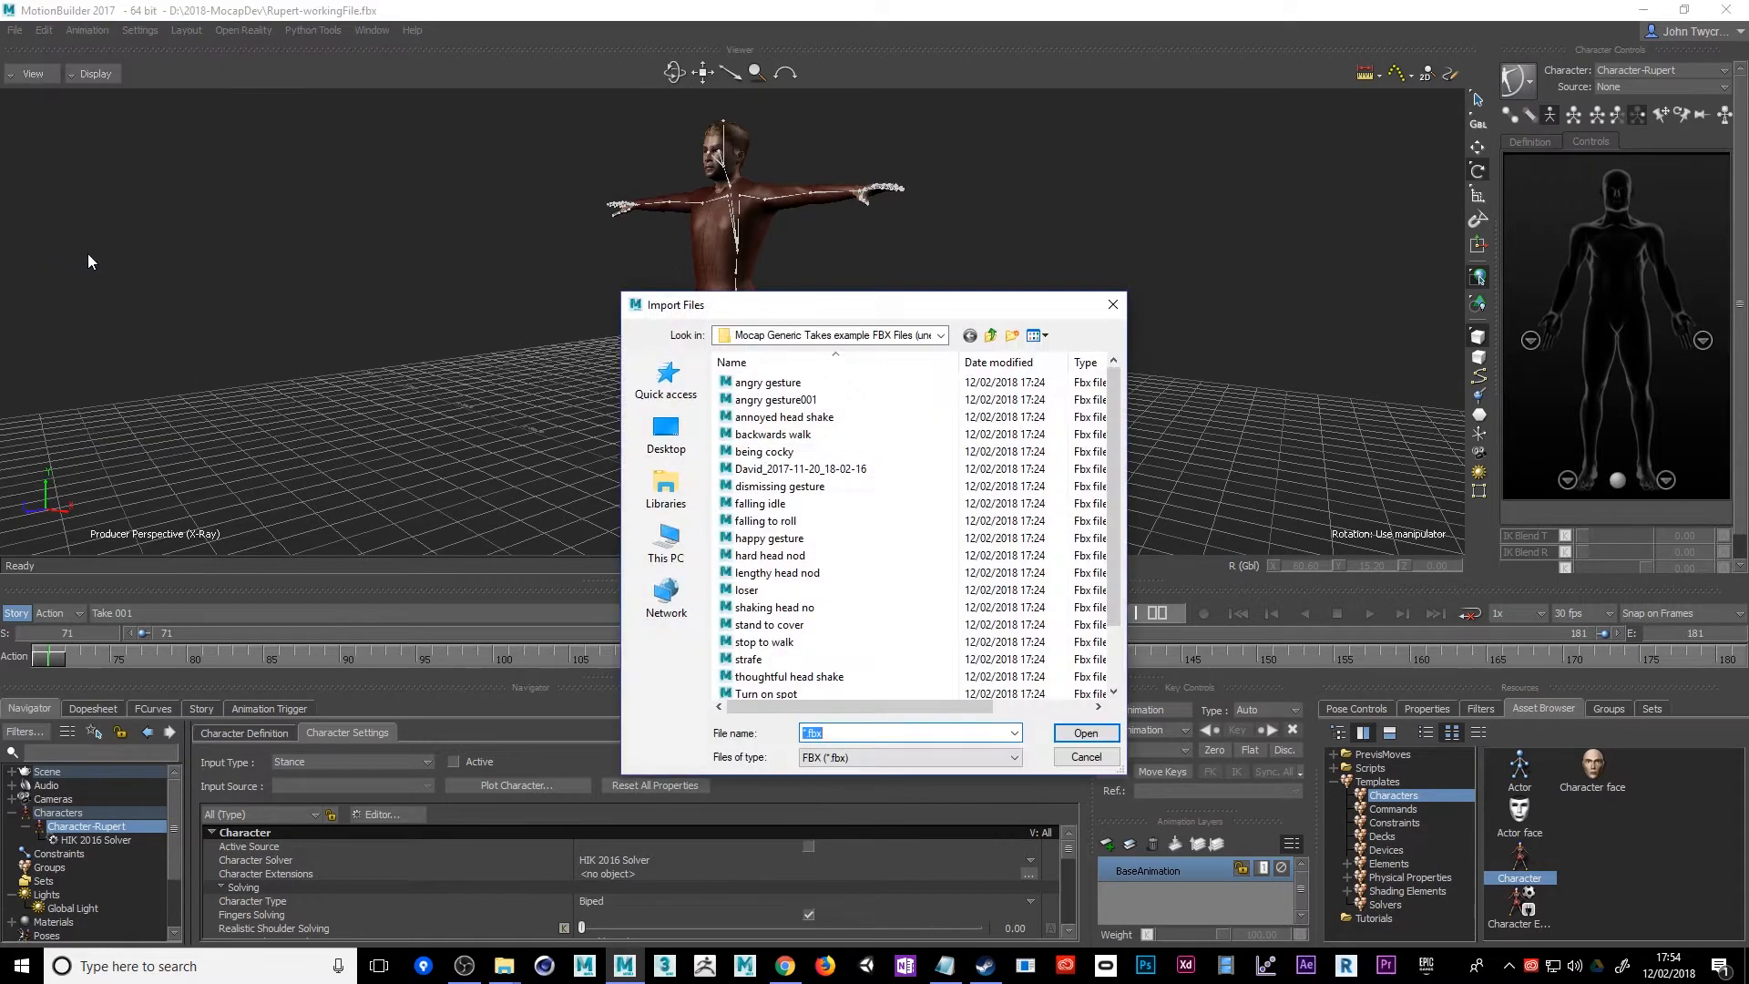
pyautogui.click(940, 336)
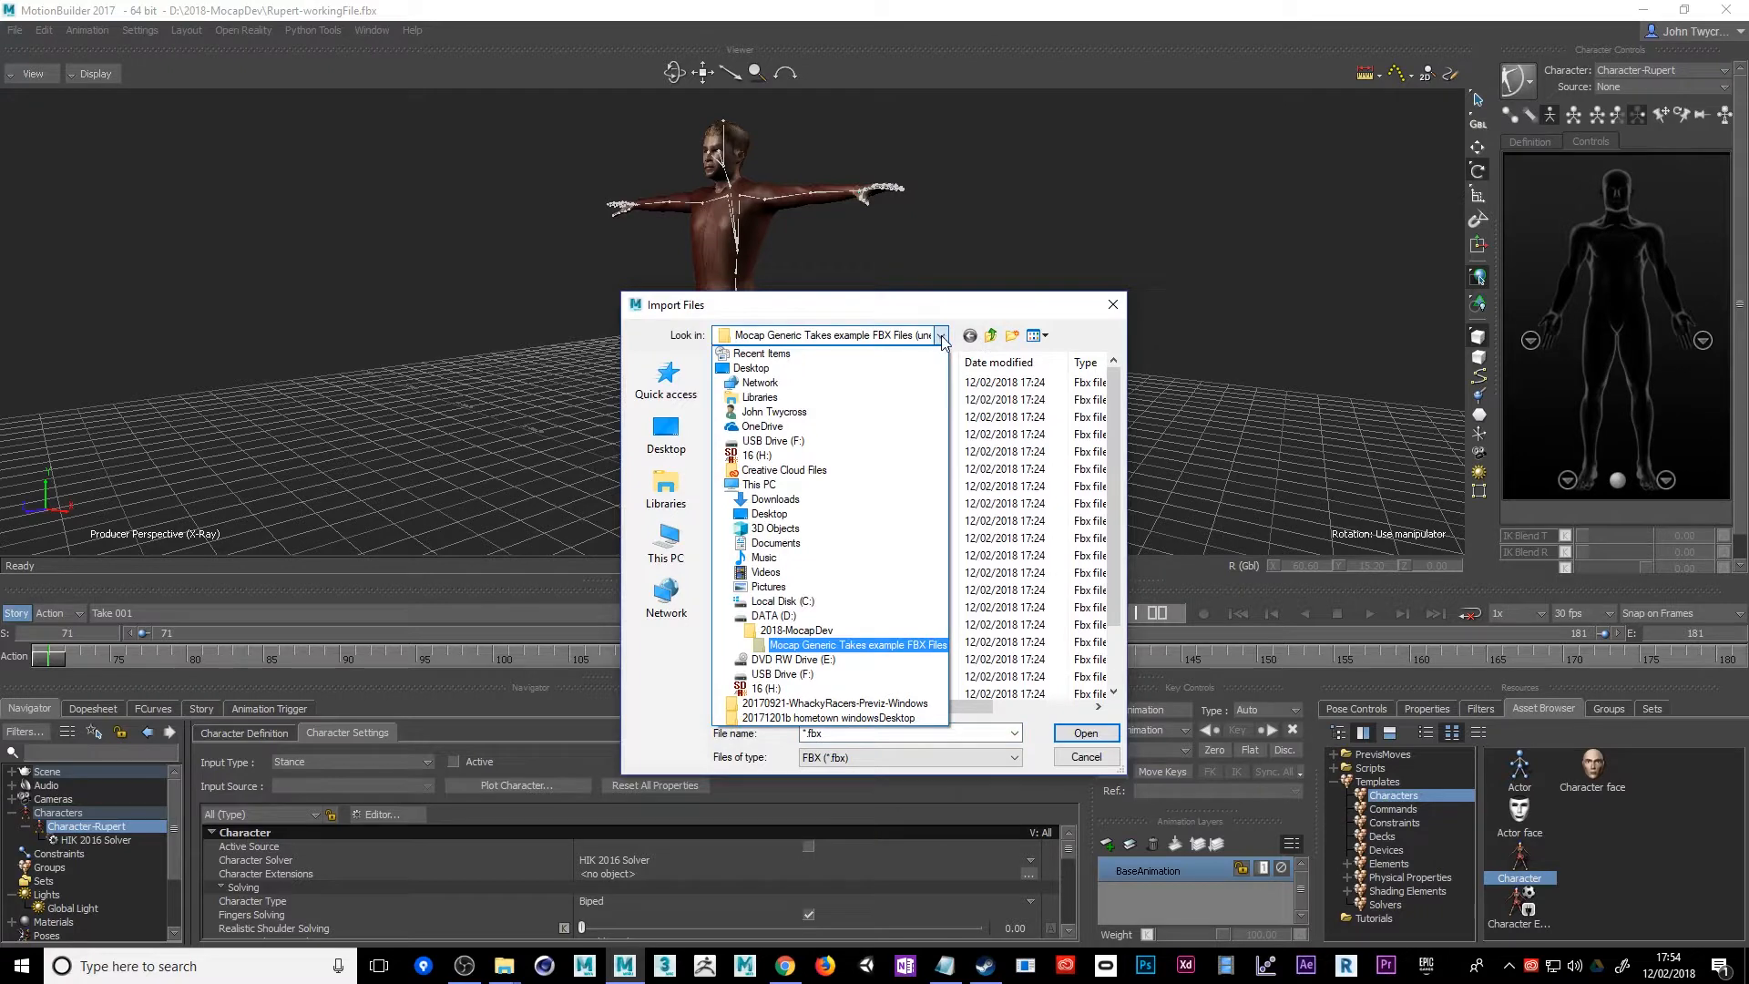
pyautogui.click(880, 647)
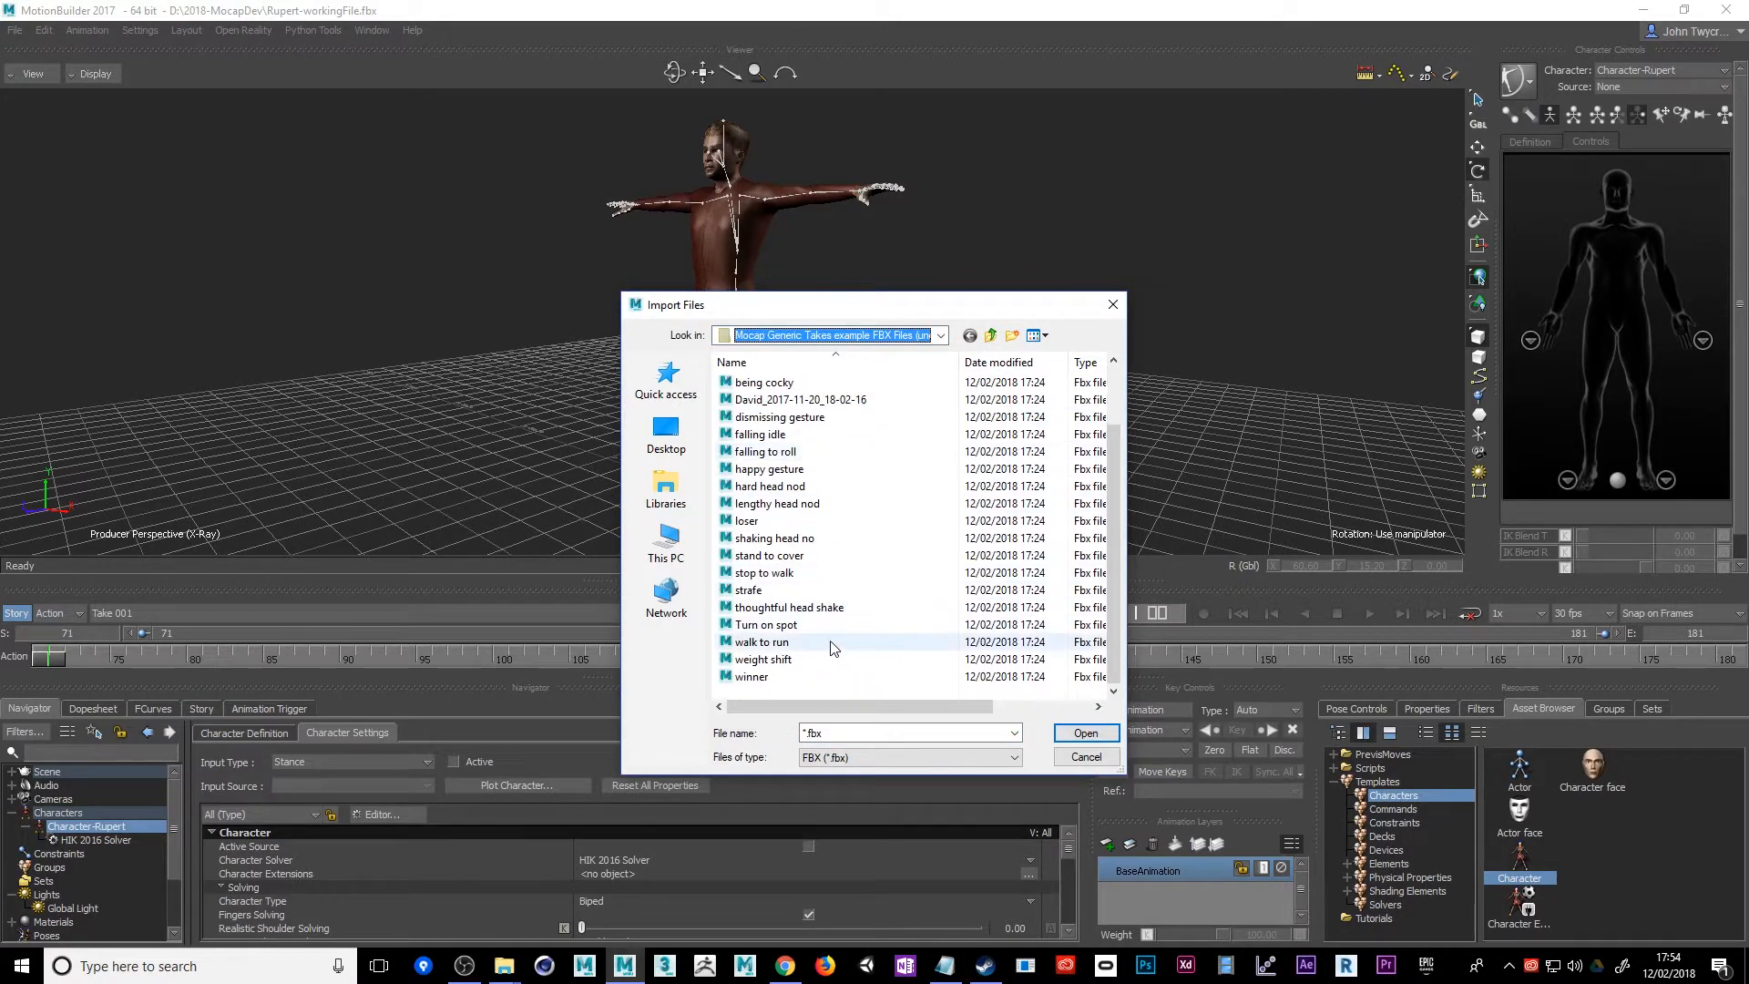
pyautogui.click(780, 575)
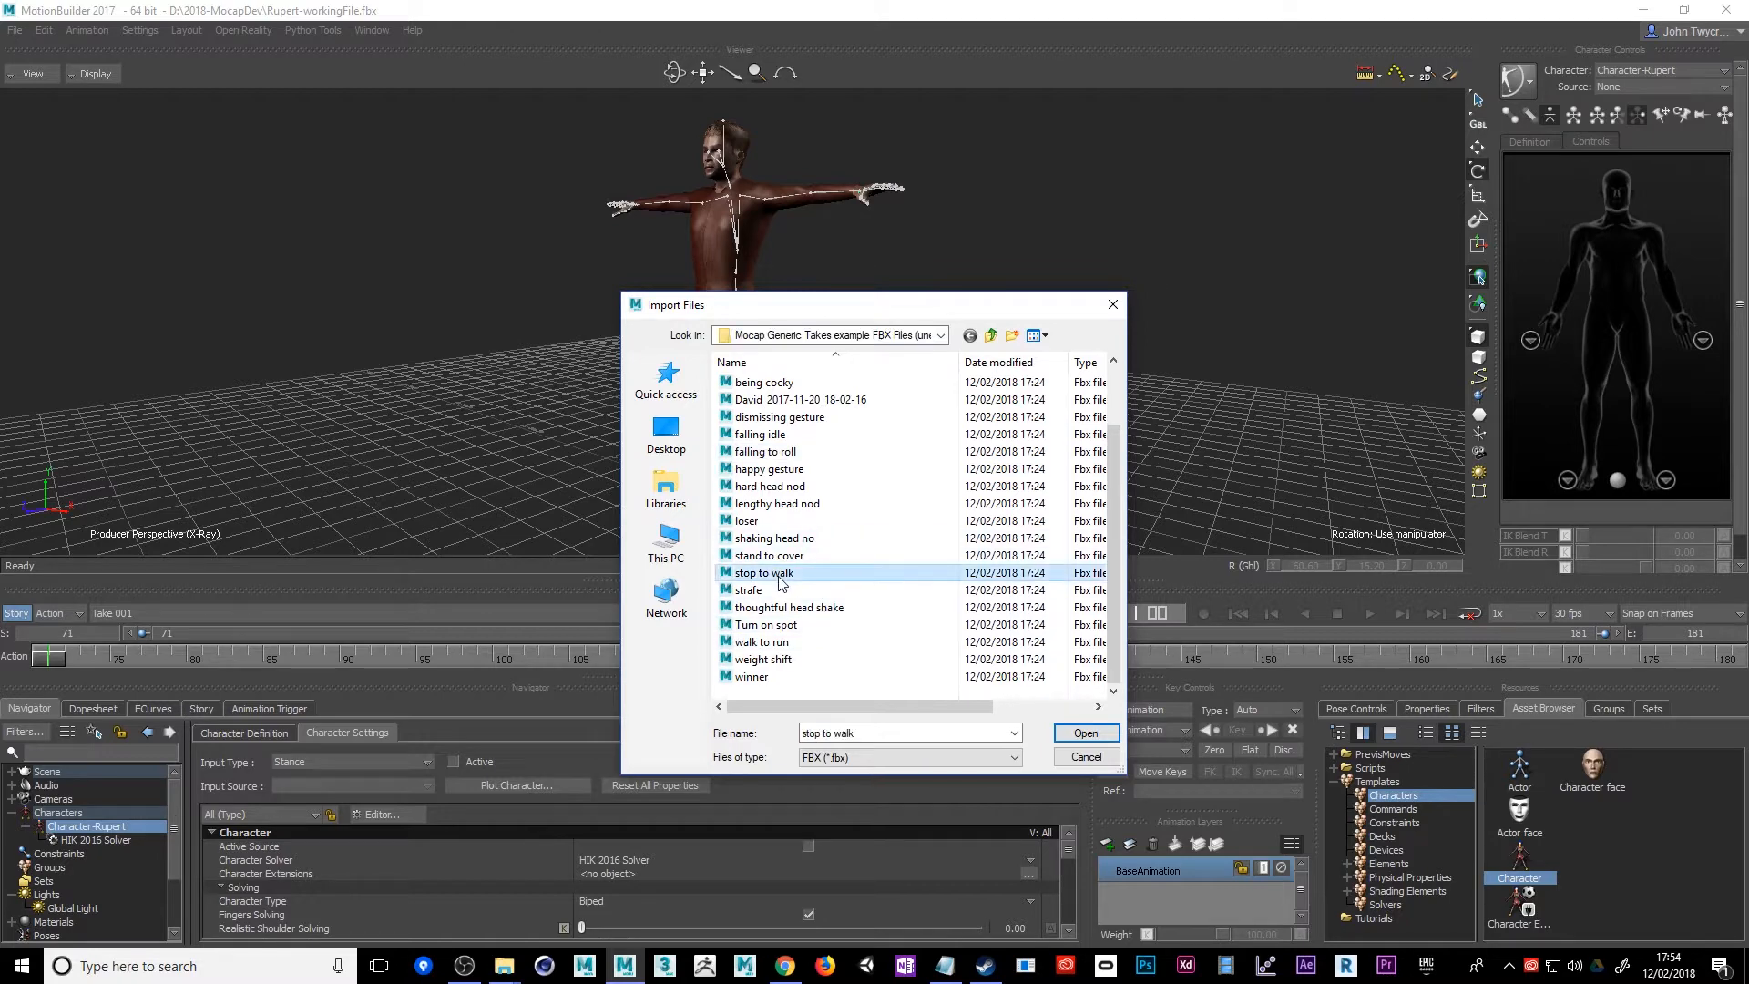
pyautogui.click(1088, 738)
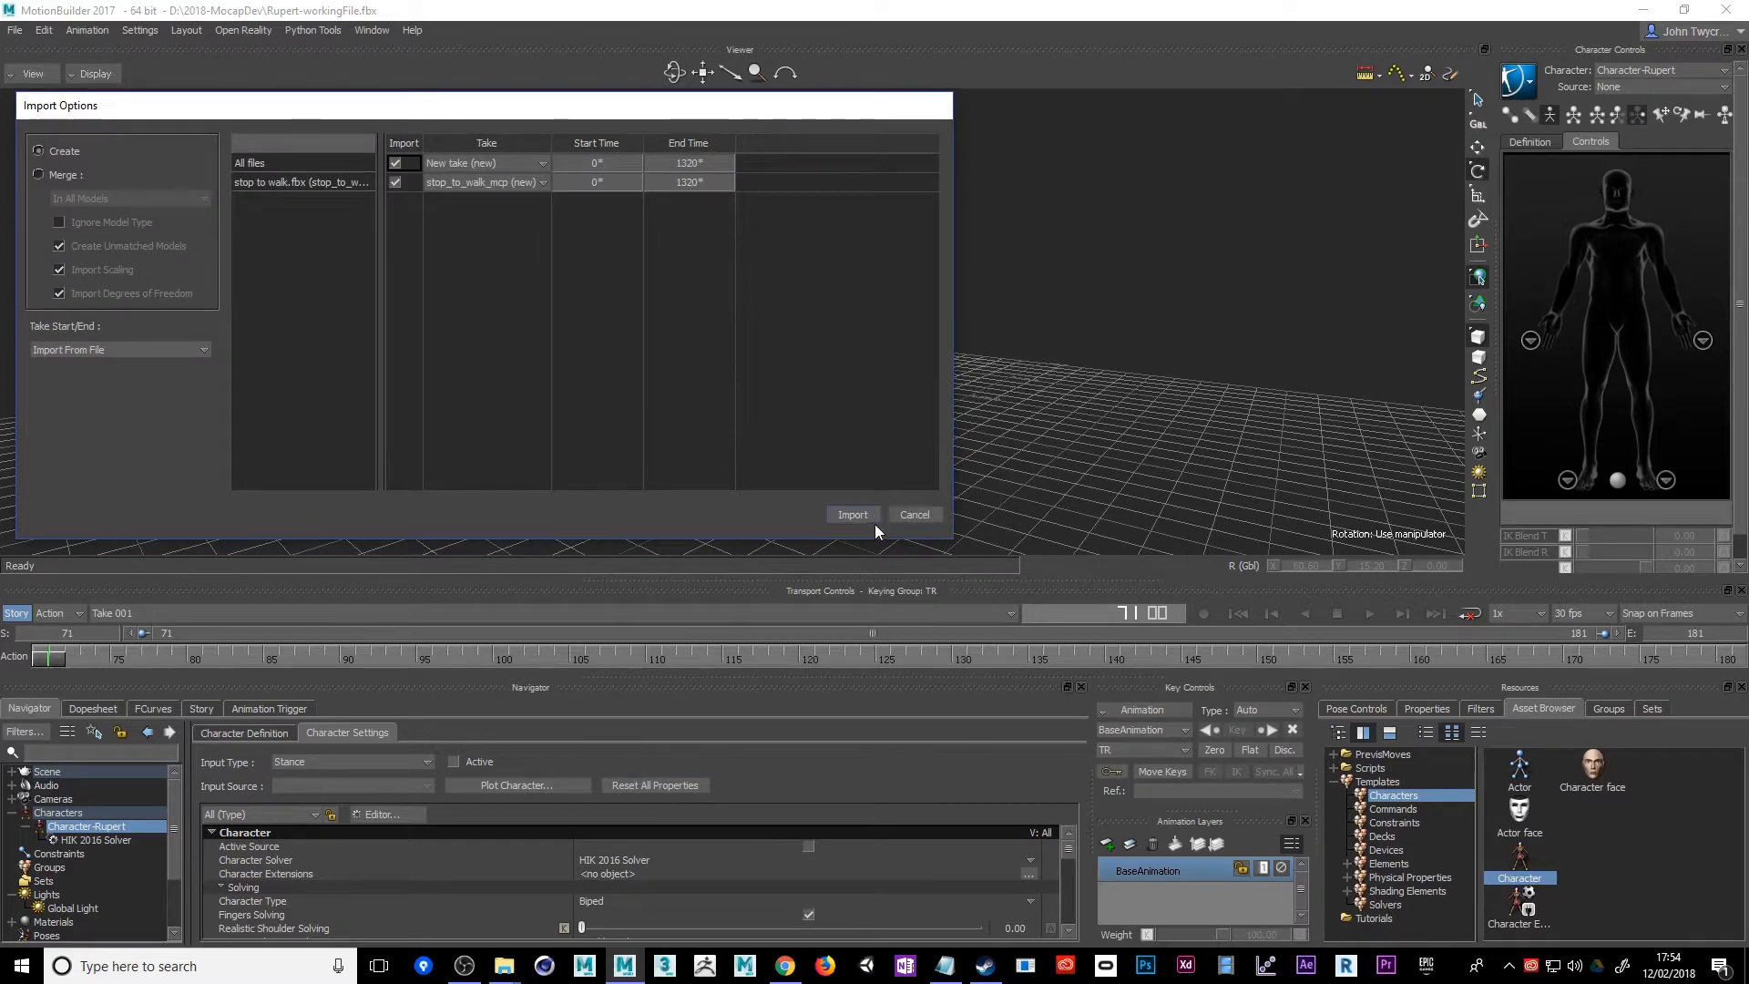
pyautogui.click(853, 515)
# Scrub the imported stop_to_walk_mcp take forward to about frame 269 and back to frame 0 to check the motion
pyautogui.keyDown('alt'); pyautogui.moveTo(1033, 463); pyautogui.dragTo(966, 469); pyautogui.keyUp('alt')
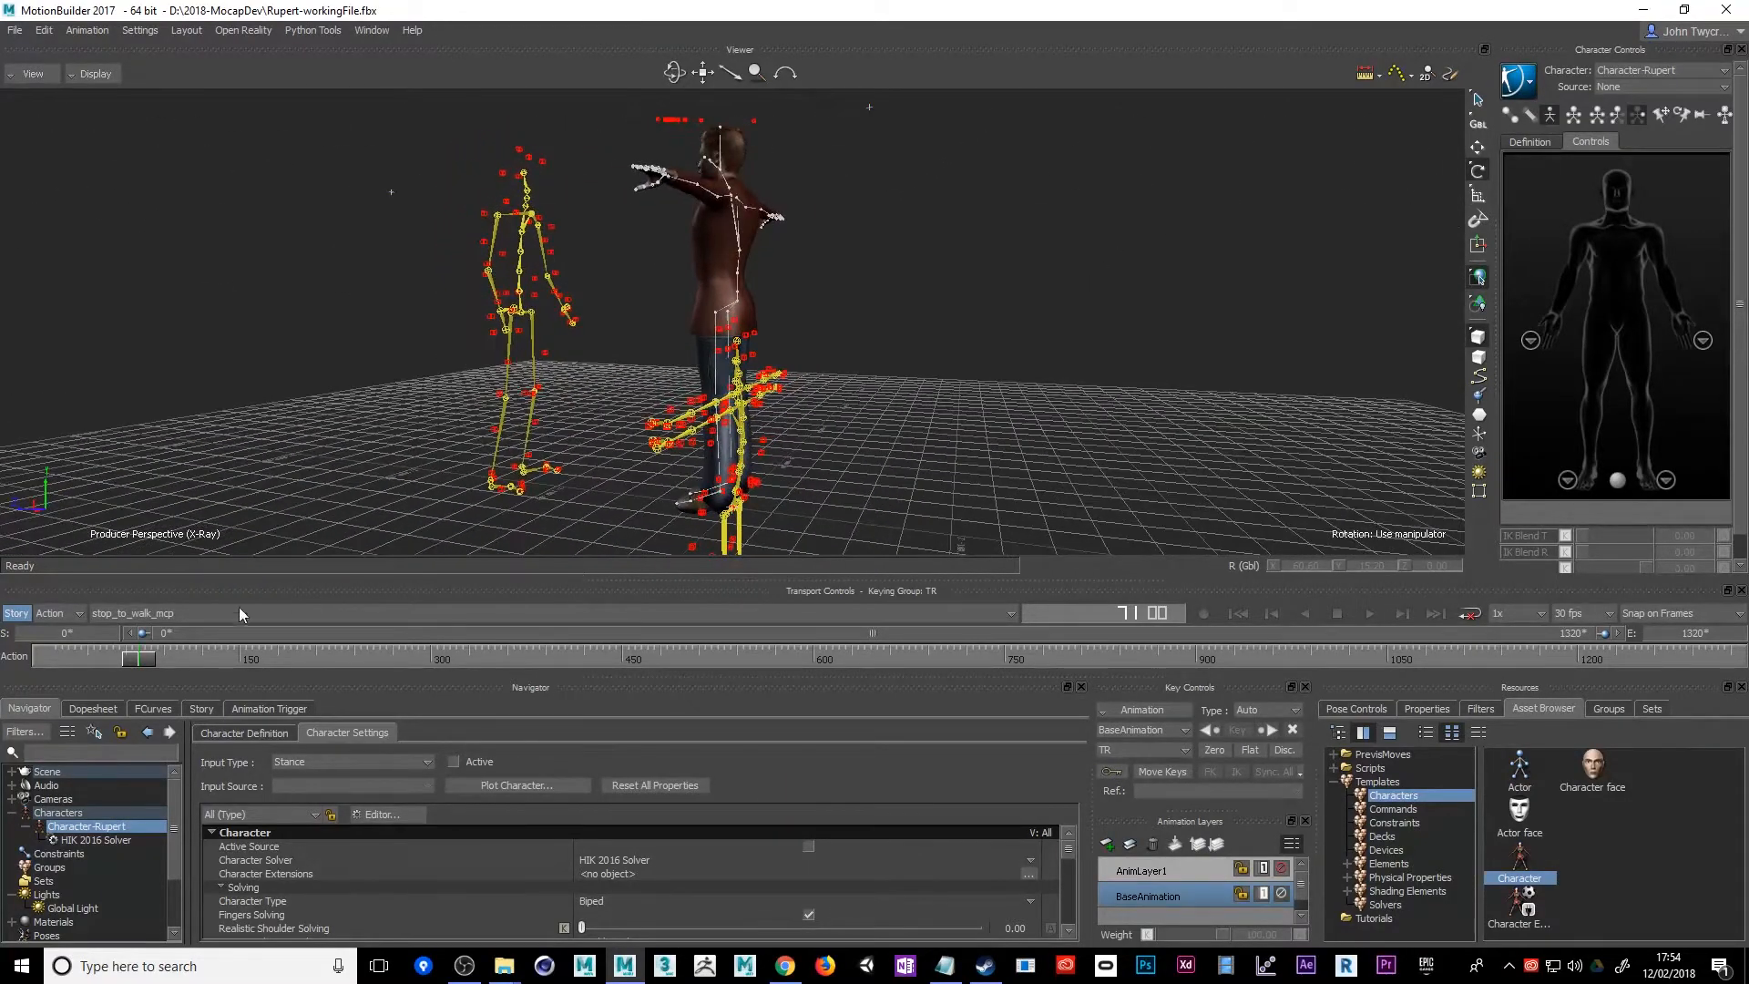
pyautogui.moveTo(141, 656); pyautogui.dragTo(390, 657)
pyautogui.scroll(-6, 820, 459)
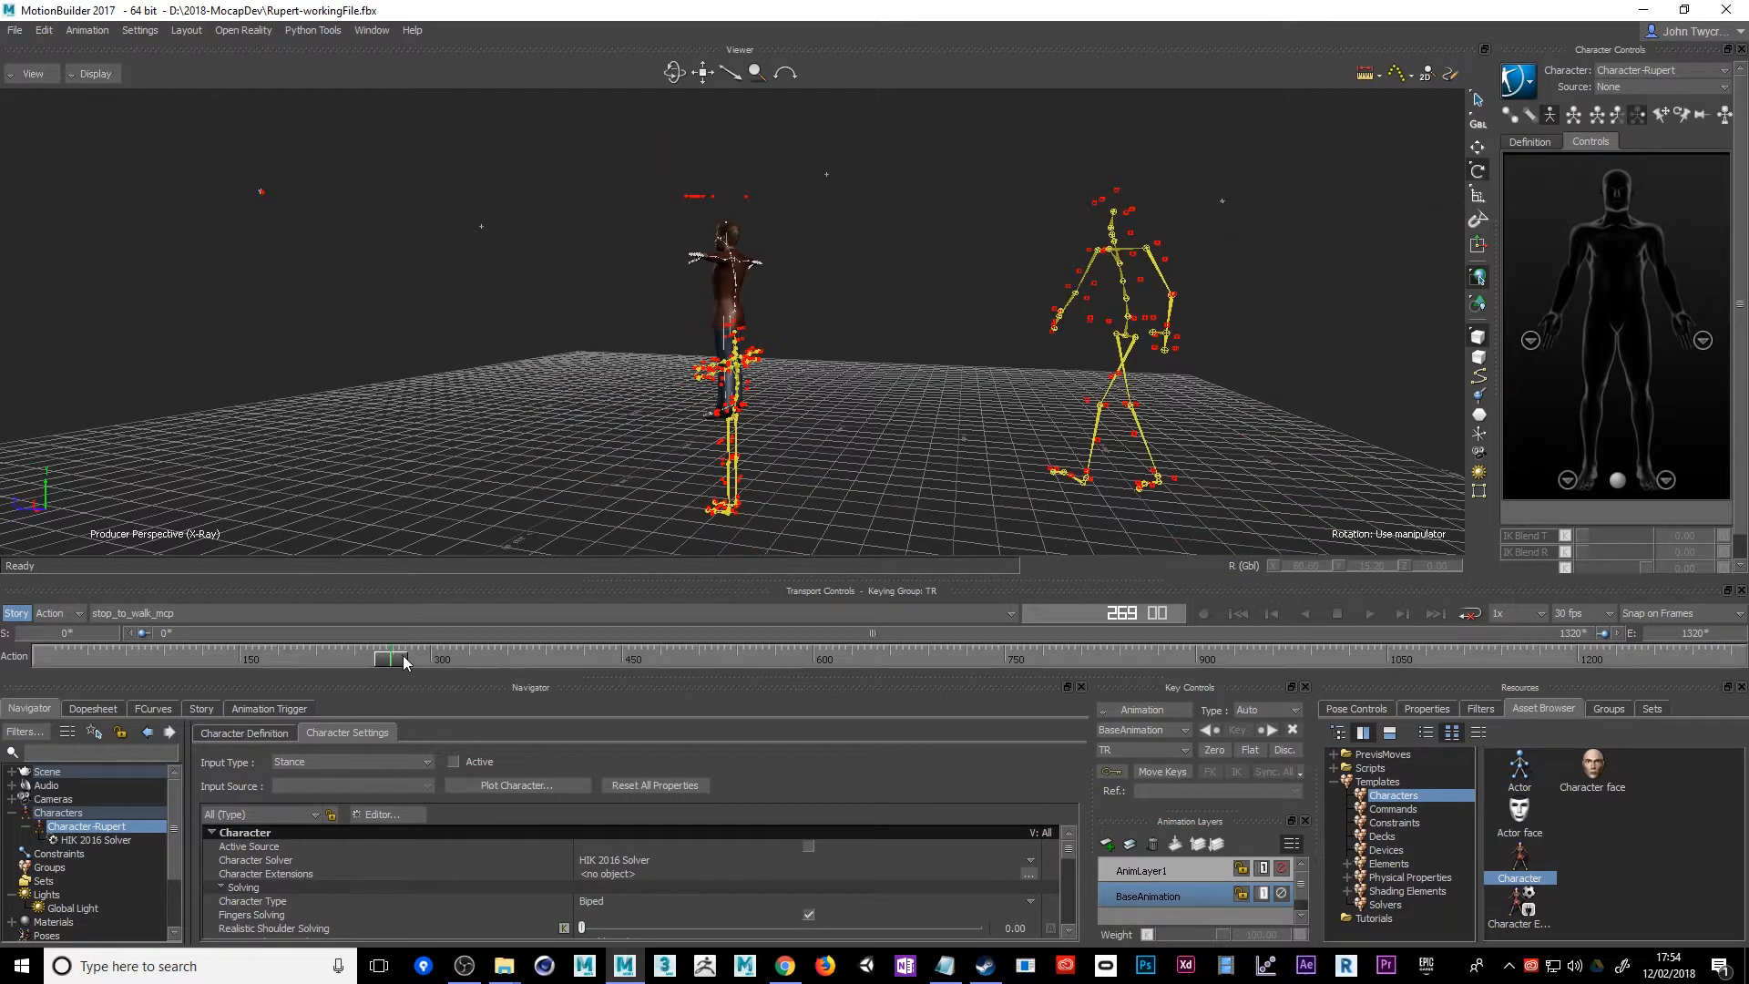
pyautogui.moveTo(405, 662); pyautogui.dragTo(29, 687)
# Frame the row of stray markers floating above the character and select several individually to examine them
pyautogui.keyDown('ctrl'); pyautogui.keyDown('shift'); pyautogui.moveTo(533, 386); pyautogui.dragTo(424, 426); pyautogui.keyUp('shift'); pyautogui.keyUp('ctrl')
pyautogui.click(590, 217)
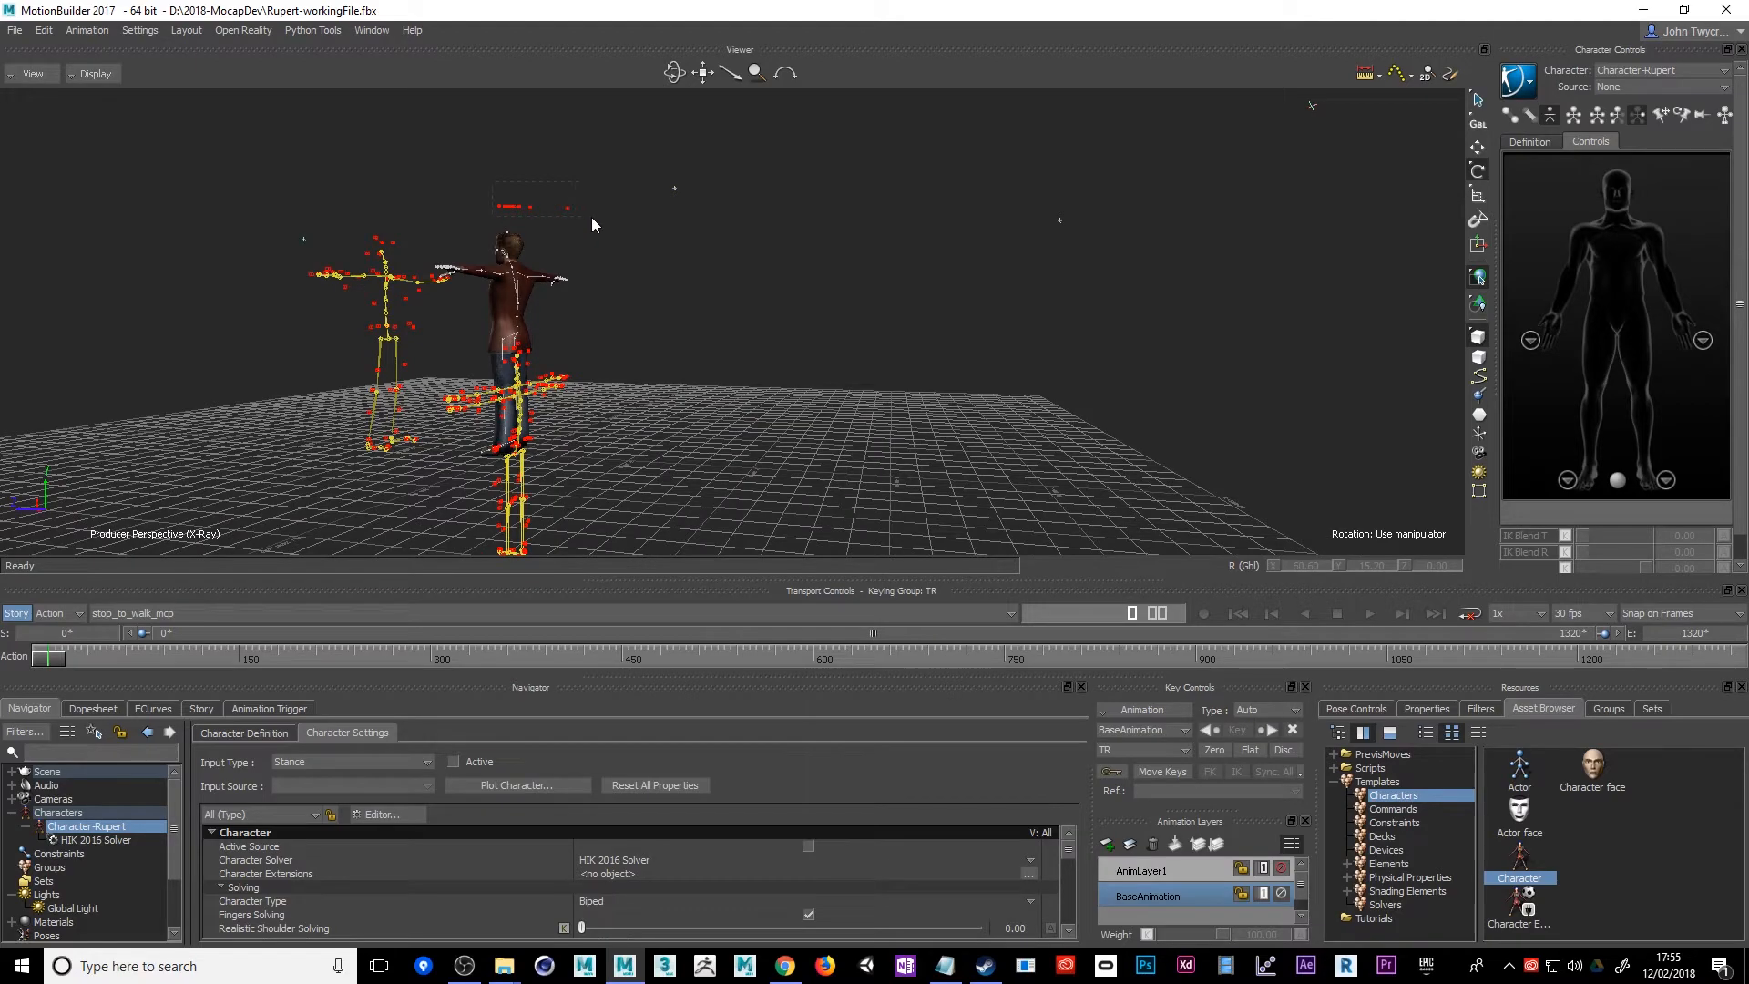
pyautogui.moveTo(673, 249)
pyautogui.keyDown('ctrl'); pyautogui.keyDown('shift'); pyautogui.mouseDown()
pyautogui.moveTo(549, 310)
pyautogui.moveTo(638, 278)
pyautogui.moveTo(605, 247)
pyautogui.mouseUp(); pyautogui.keyUp('shift'); pyautogui.keyUp('ctrl')
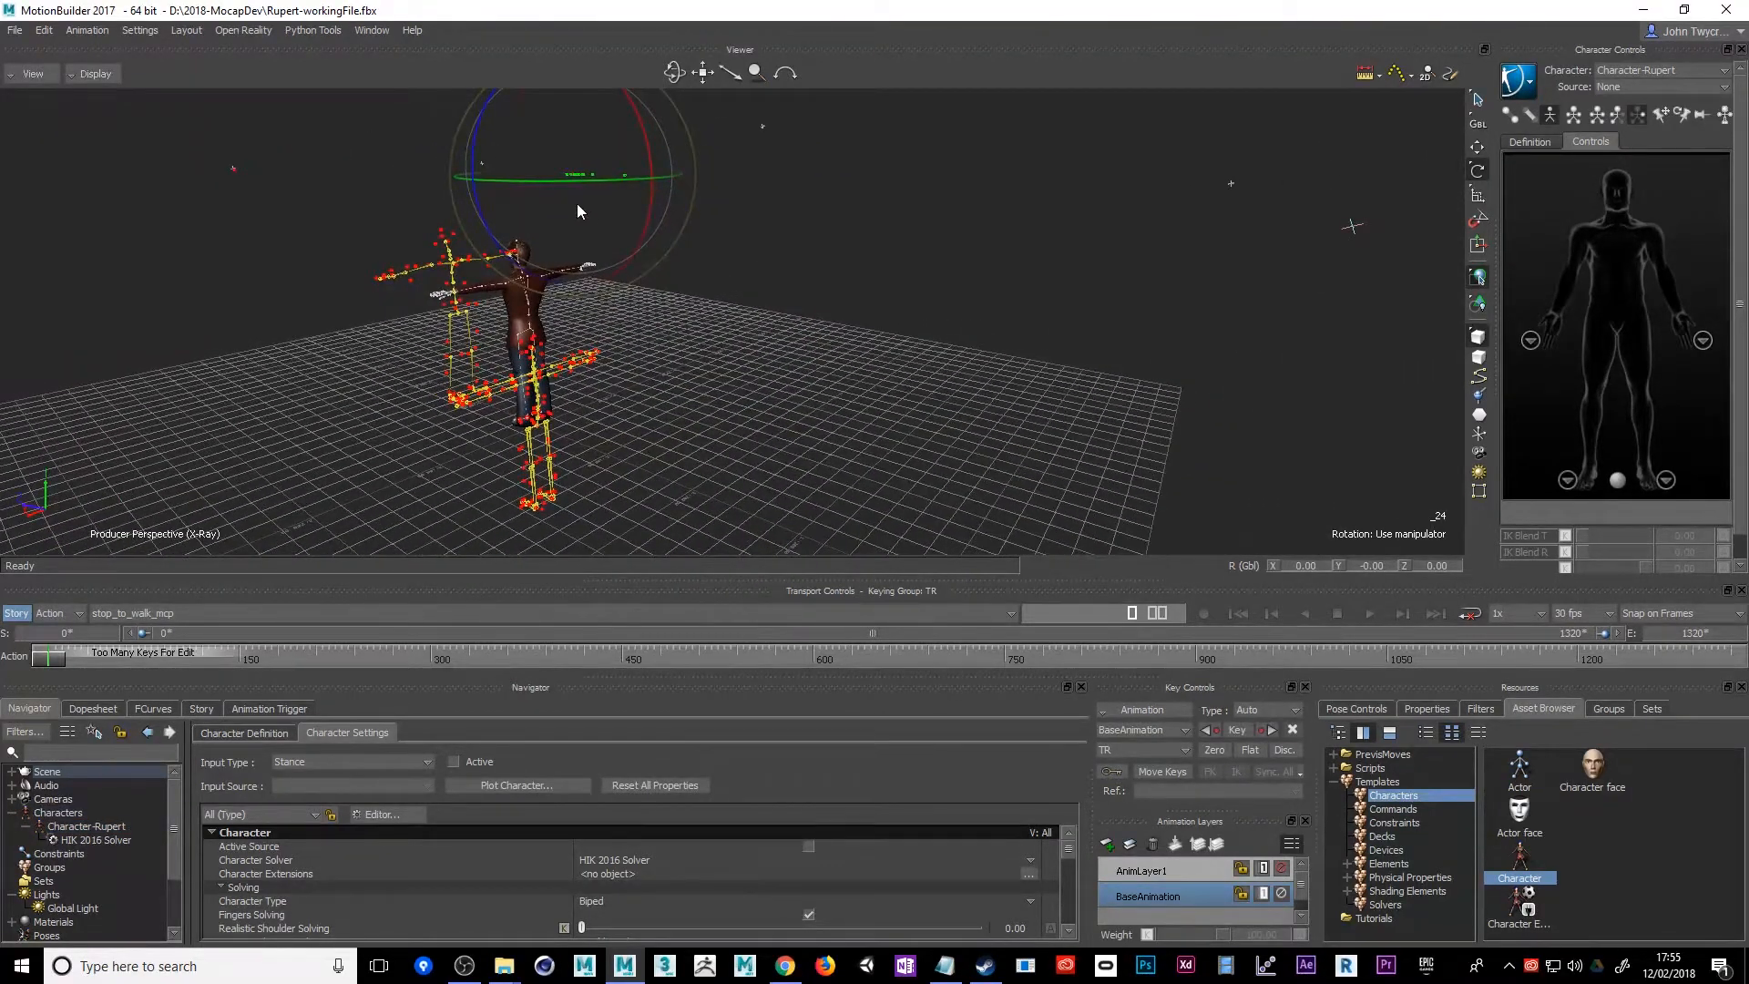
pyautogui.press('f')
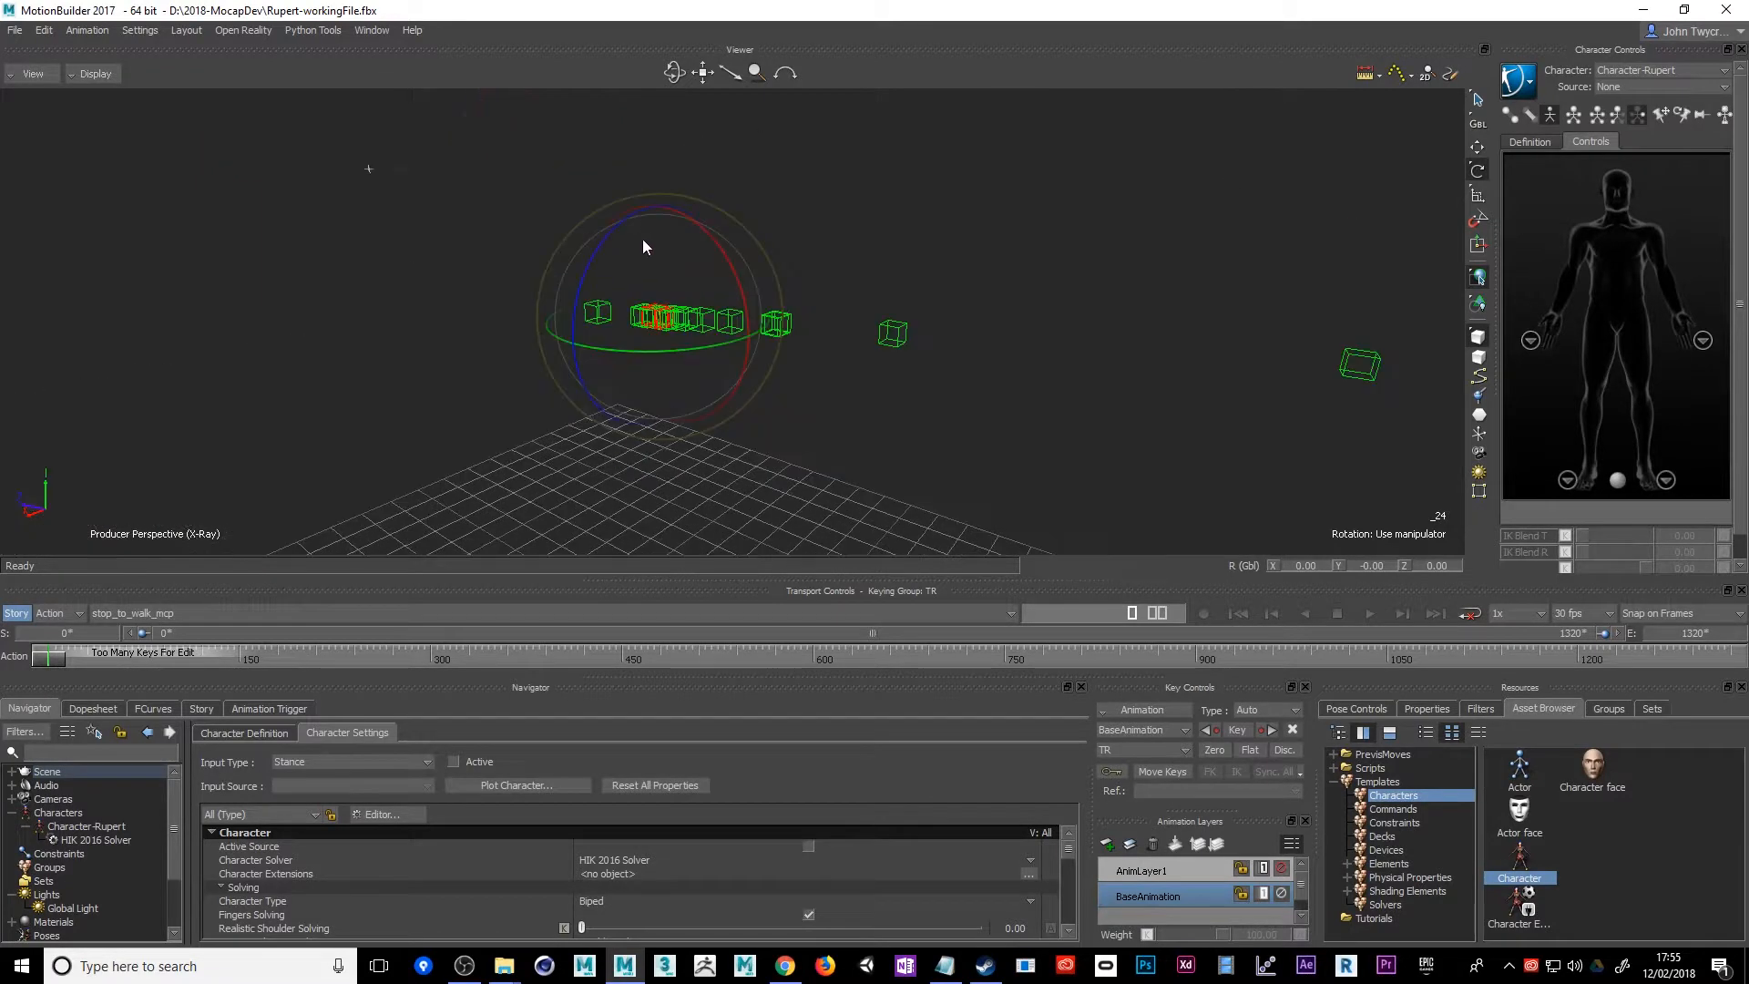
pyautogui.click(700, 320)
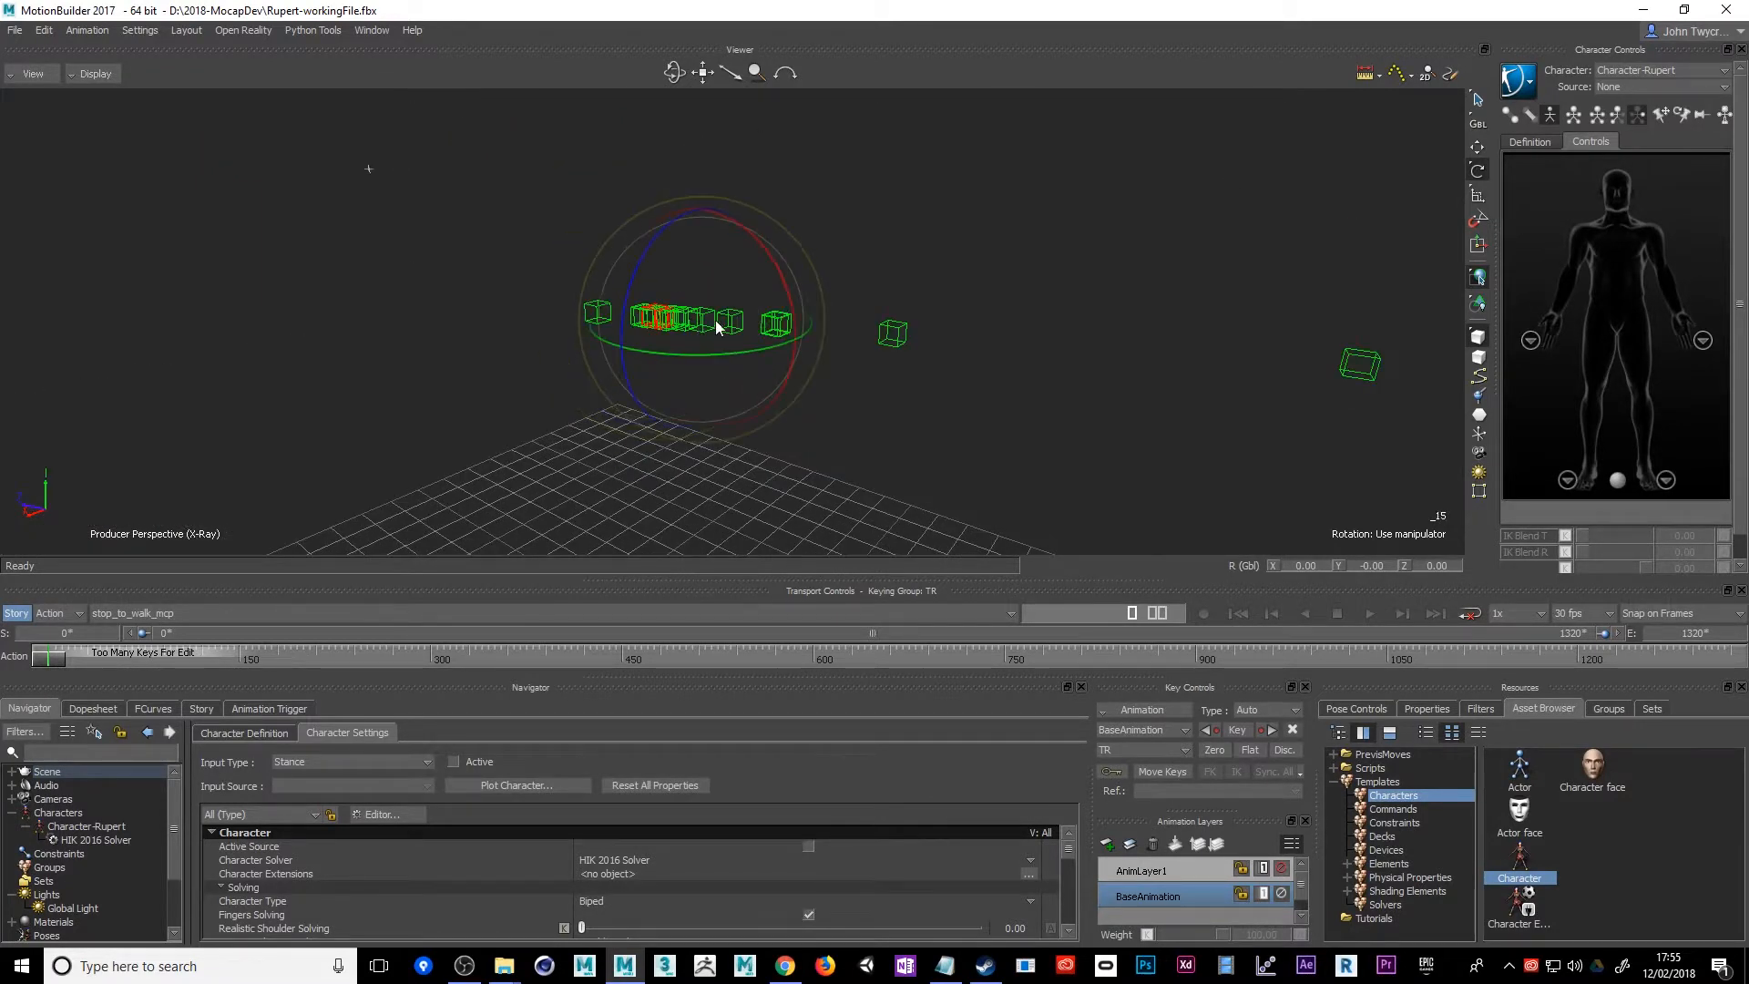
pyautogui.click(897, 335)
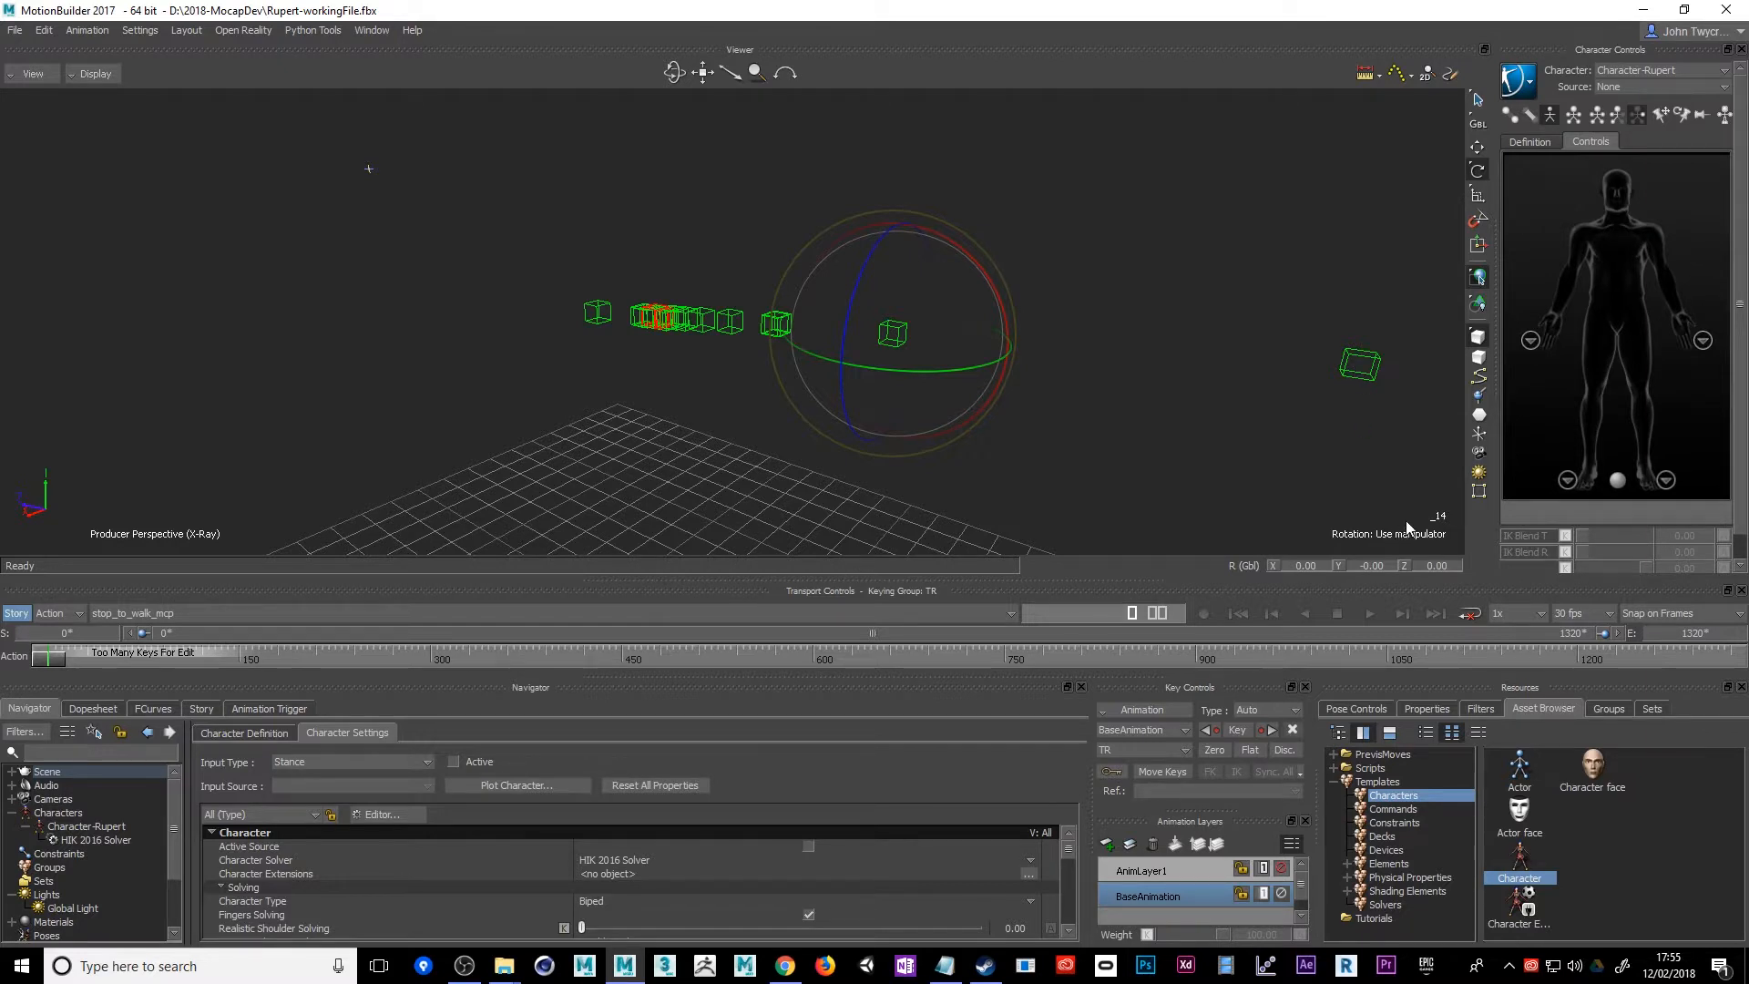
pyautogui.click(683, 327)
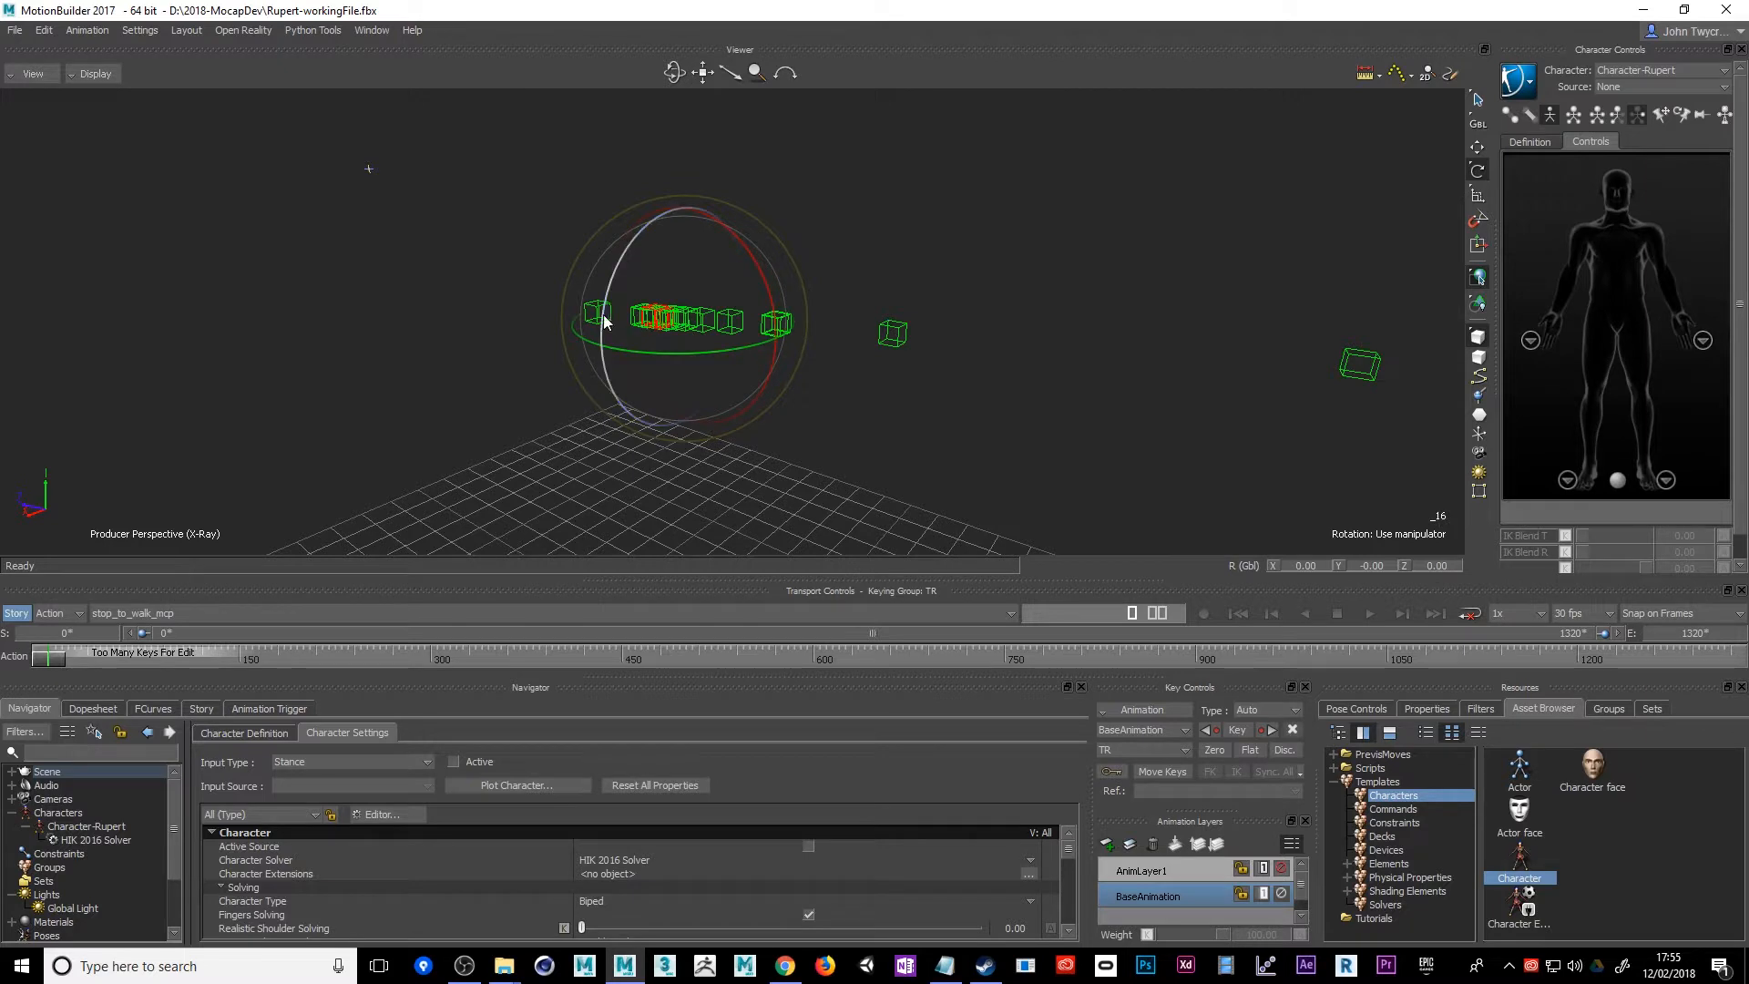
pyautogui.click(1362, 368)
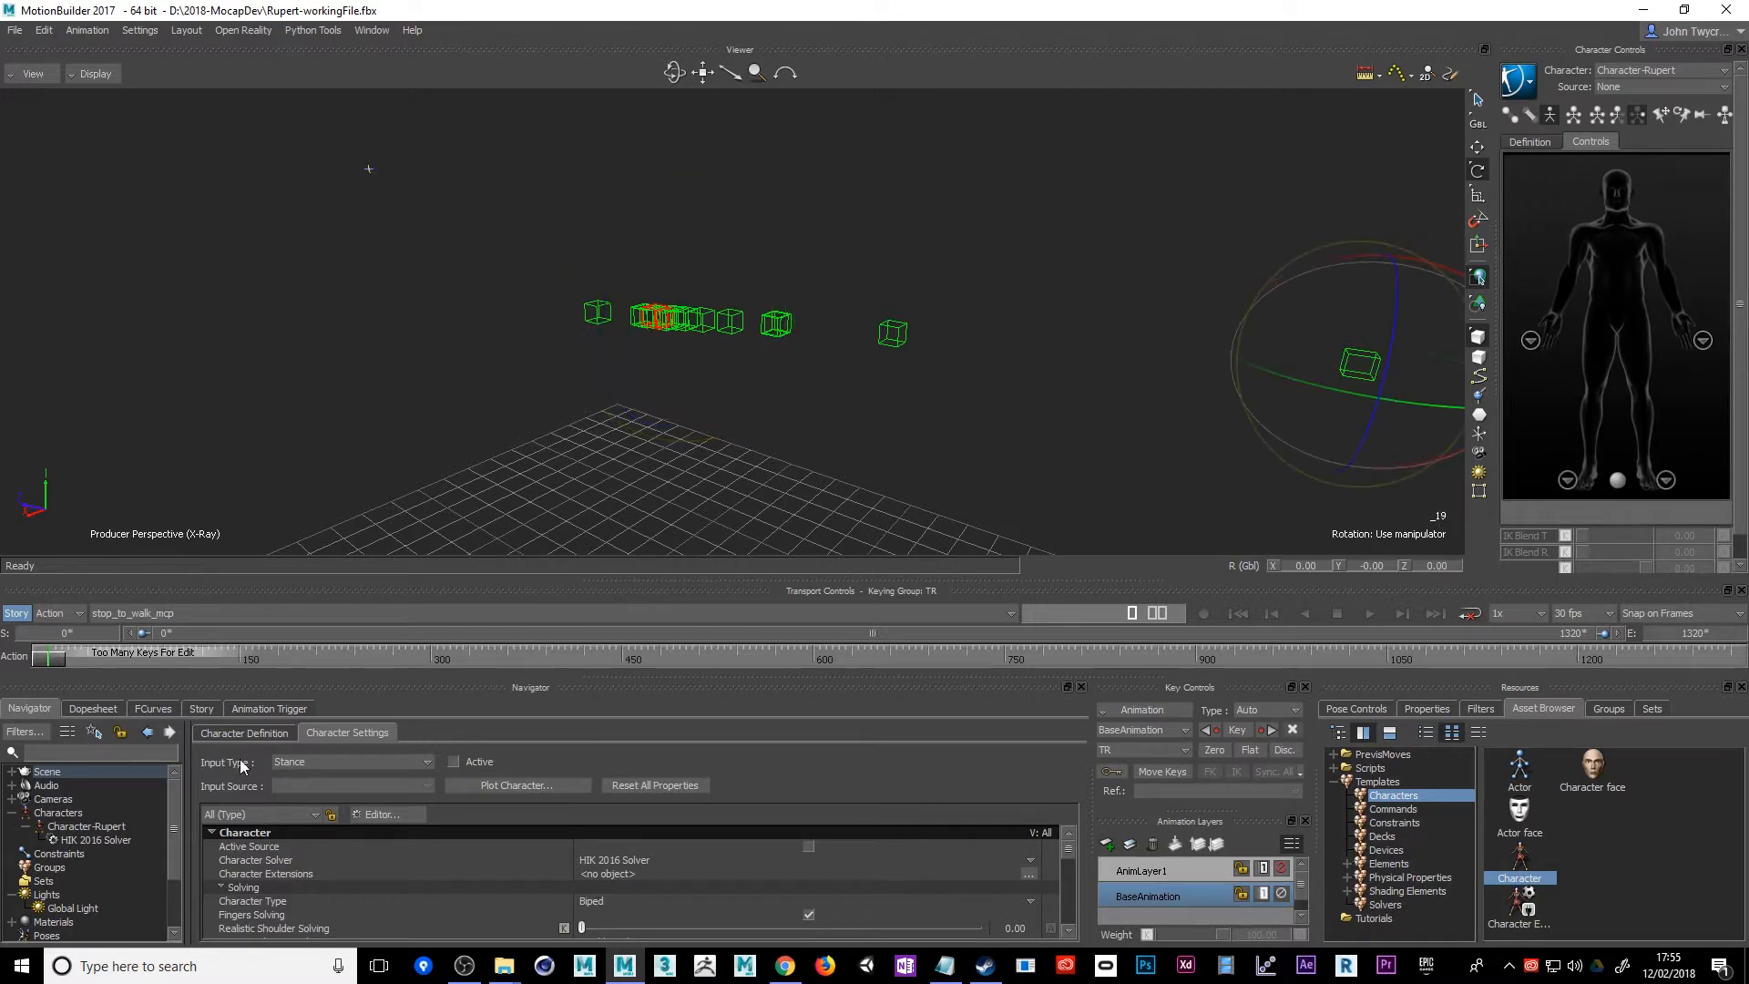
# Find Unlabeled_Markers in the scene hierarchy, select its whole branch and delete it
pyautogui.click(11, 771)
pyautogui.moveTo(177, 818); pyautogui.dragTo(175, 850)
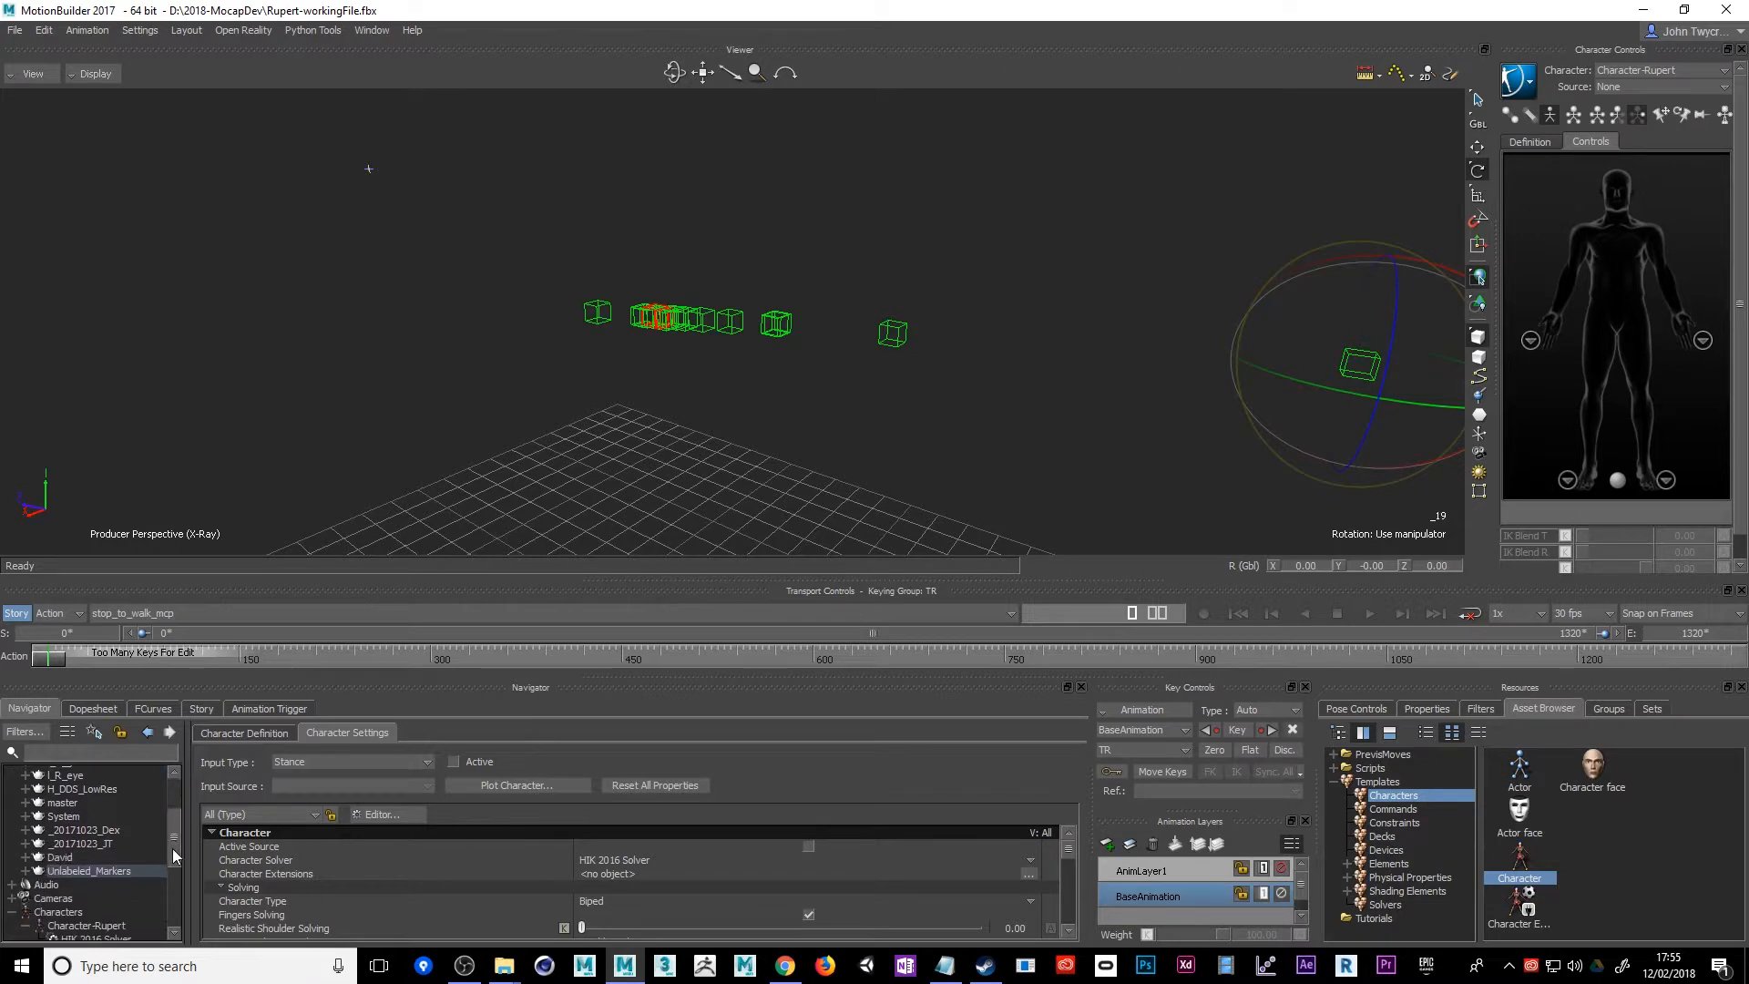
pyautogui.click(675, 326)
pyautogui.click(56, 872)
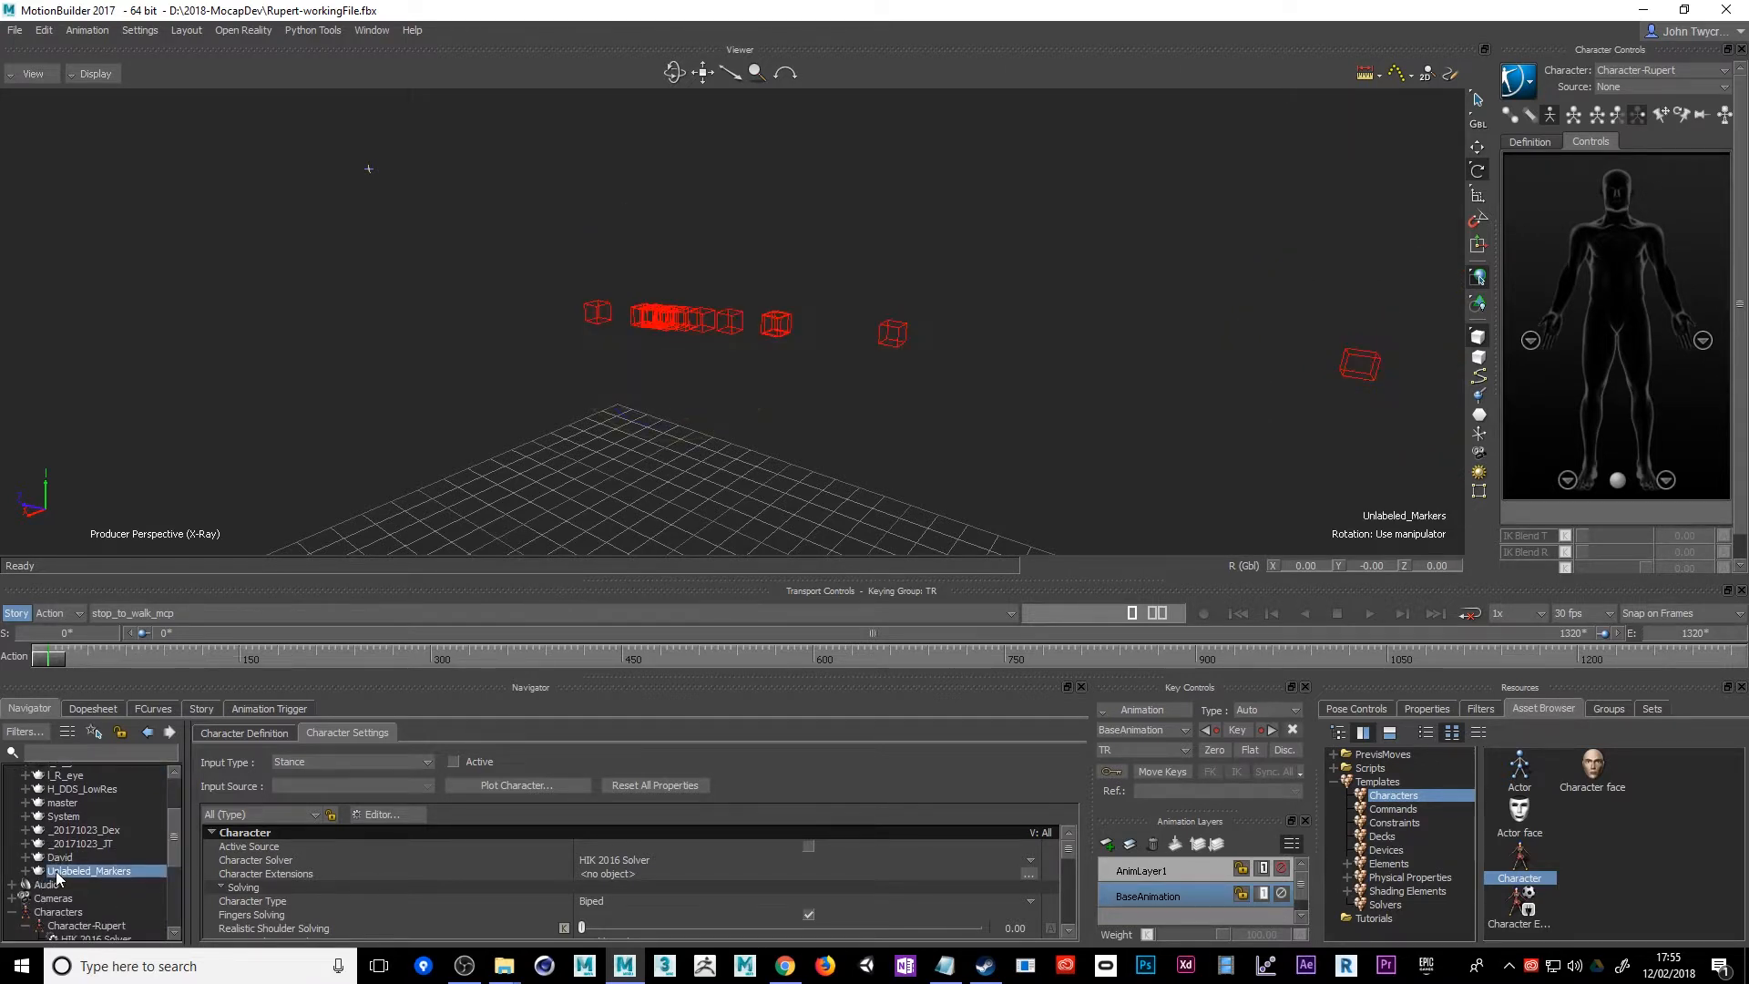
pyautogui.rightClick(57, 876)
pyautogui.moveTo(188, 757)
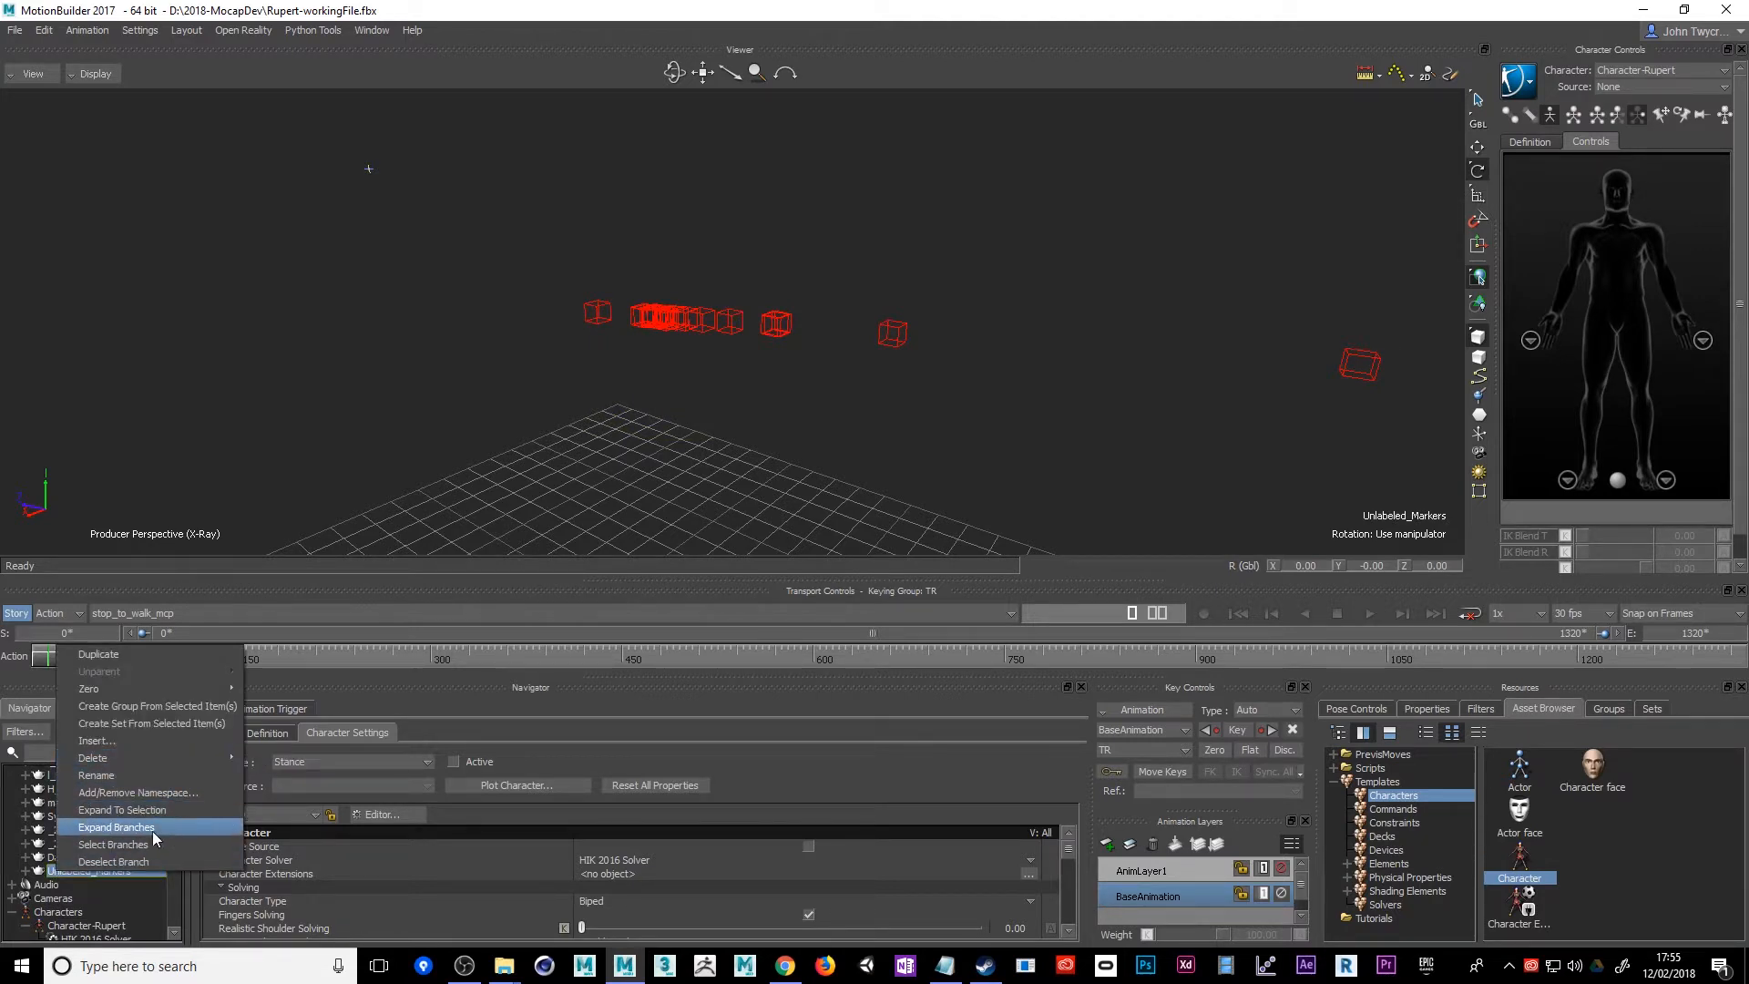
pyautogui.click(24, 873)
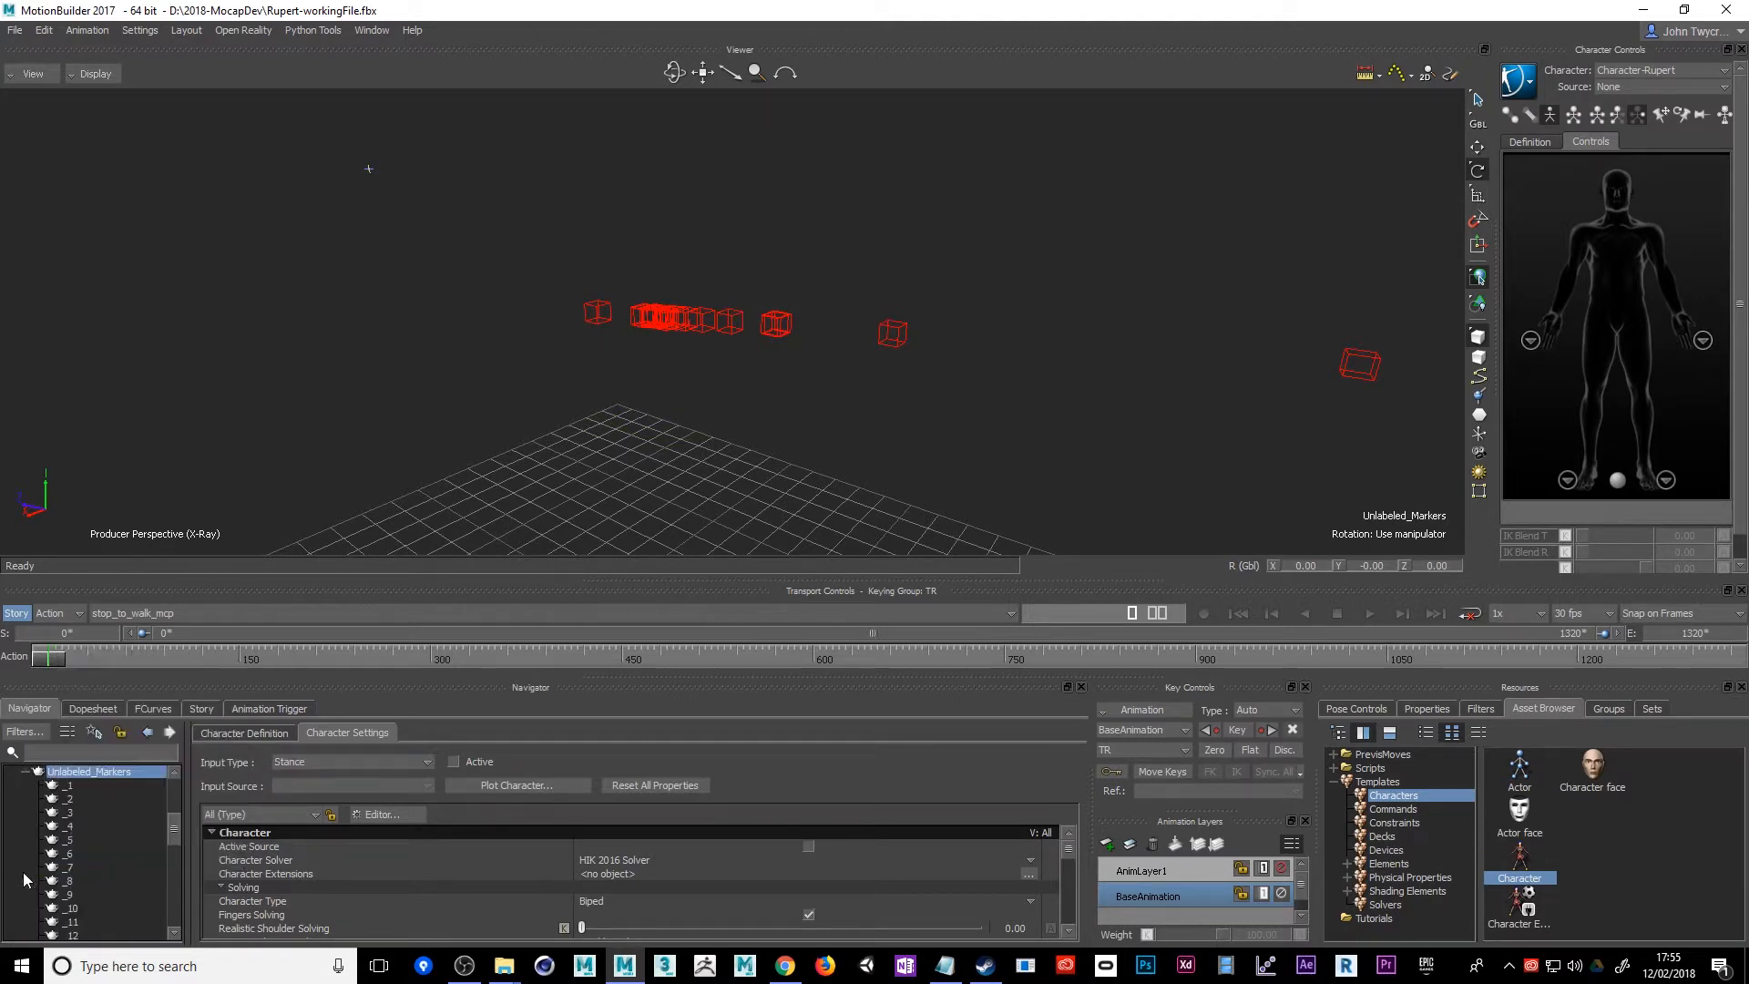
pyautogui.click(26, 773)
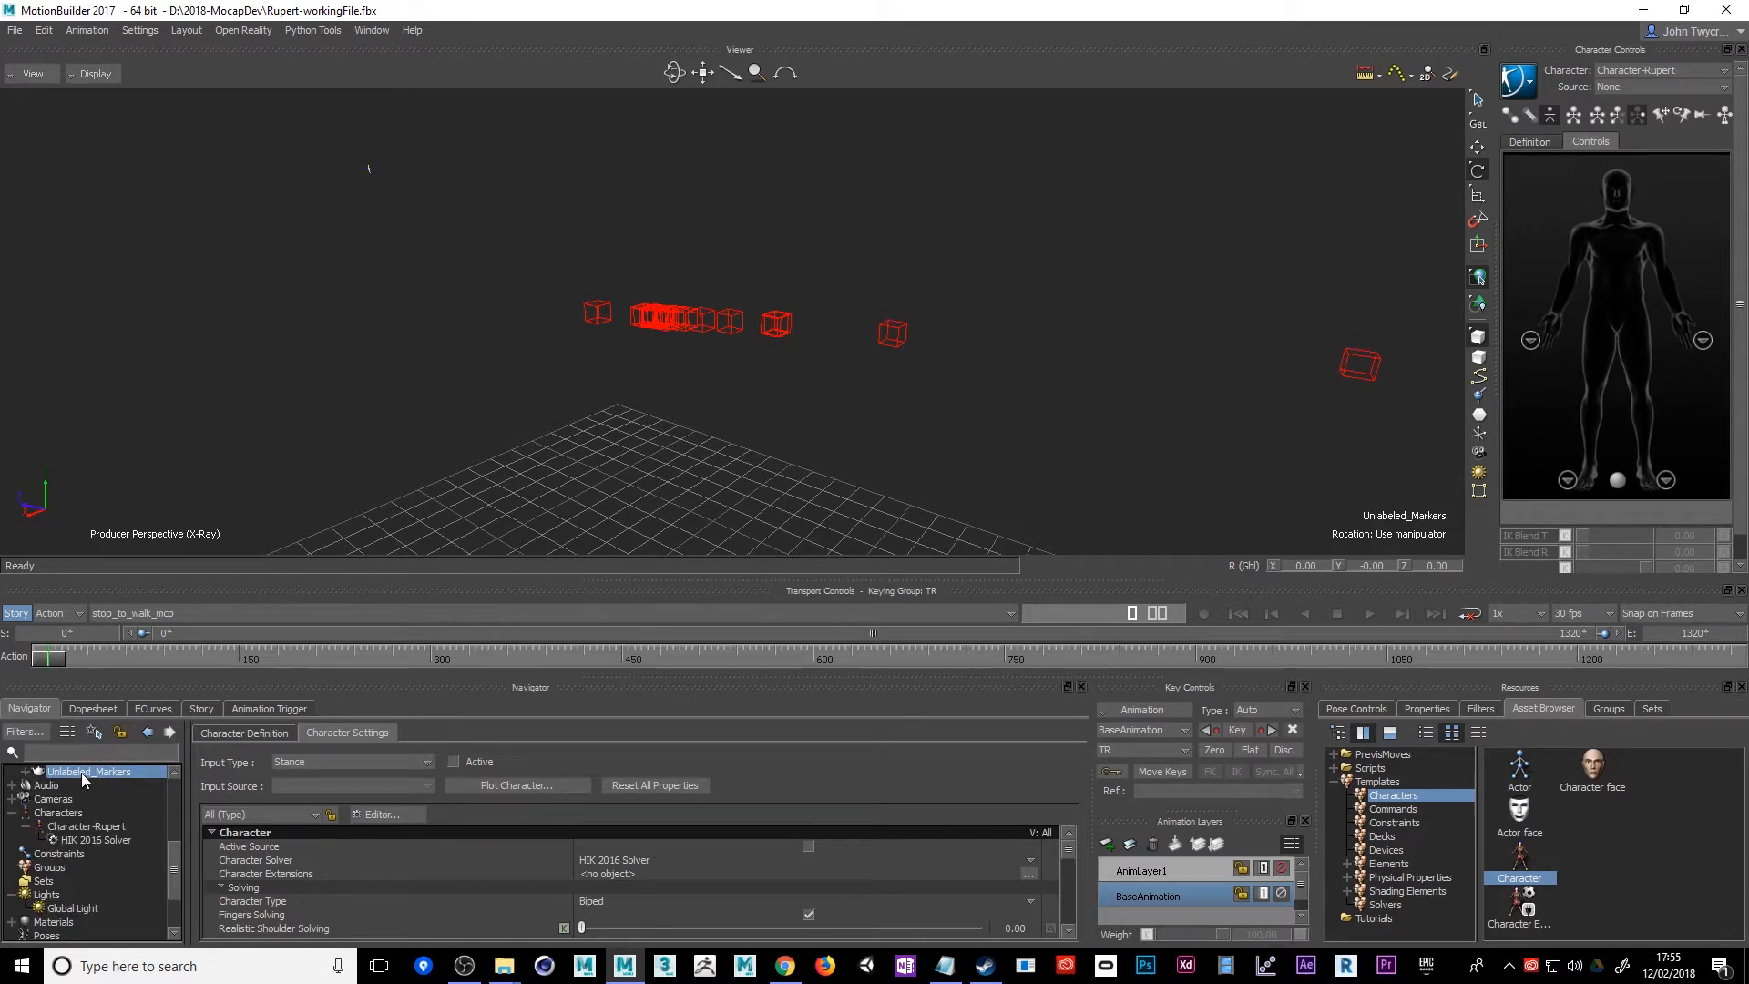
pyautogui.scroll(1, 80, 774)
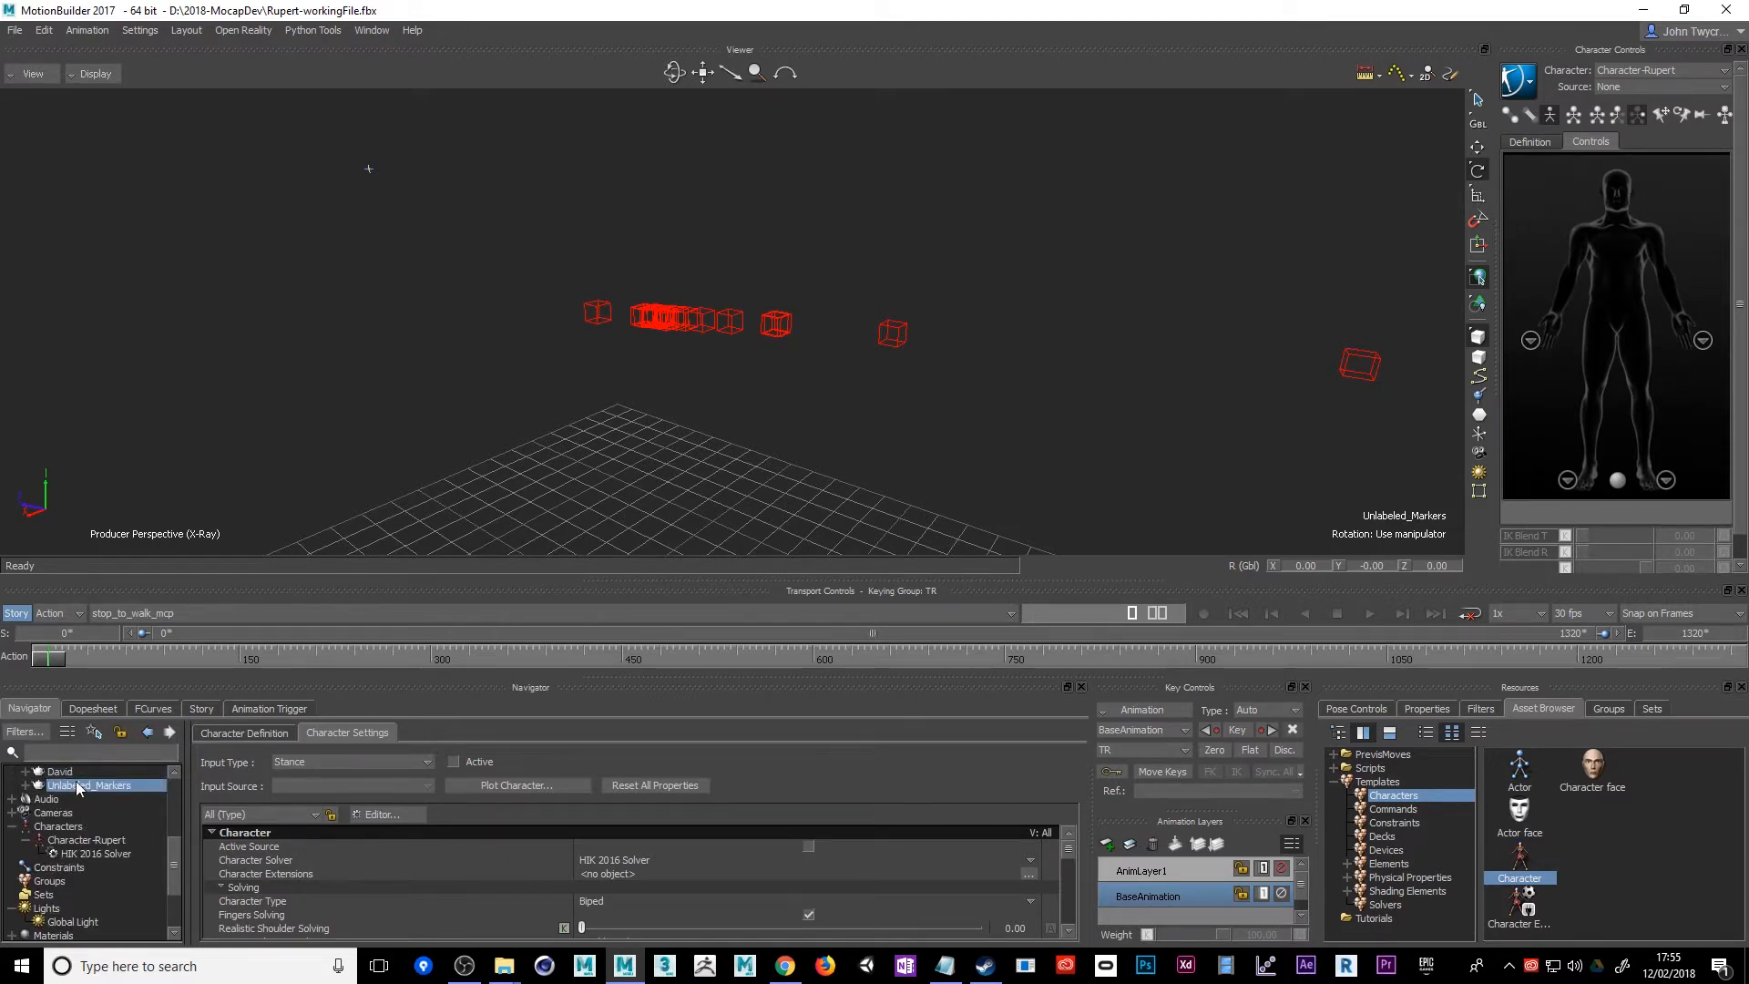
pyautogui.rightClick(80, 783)
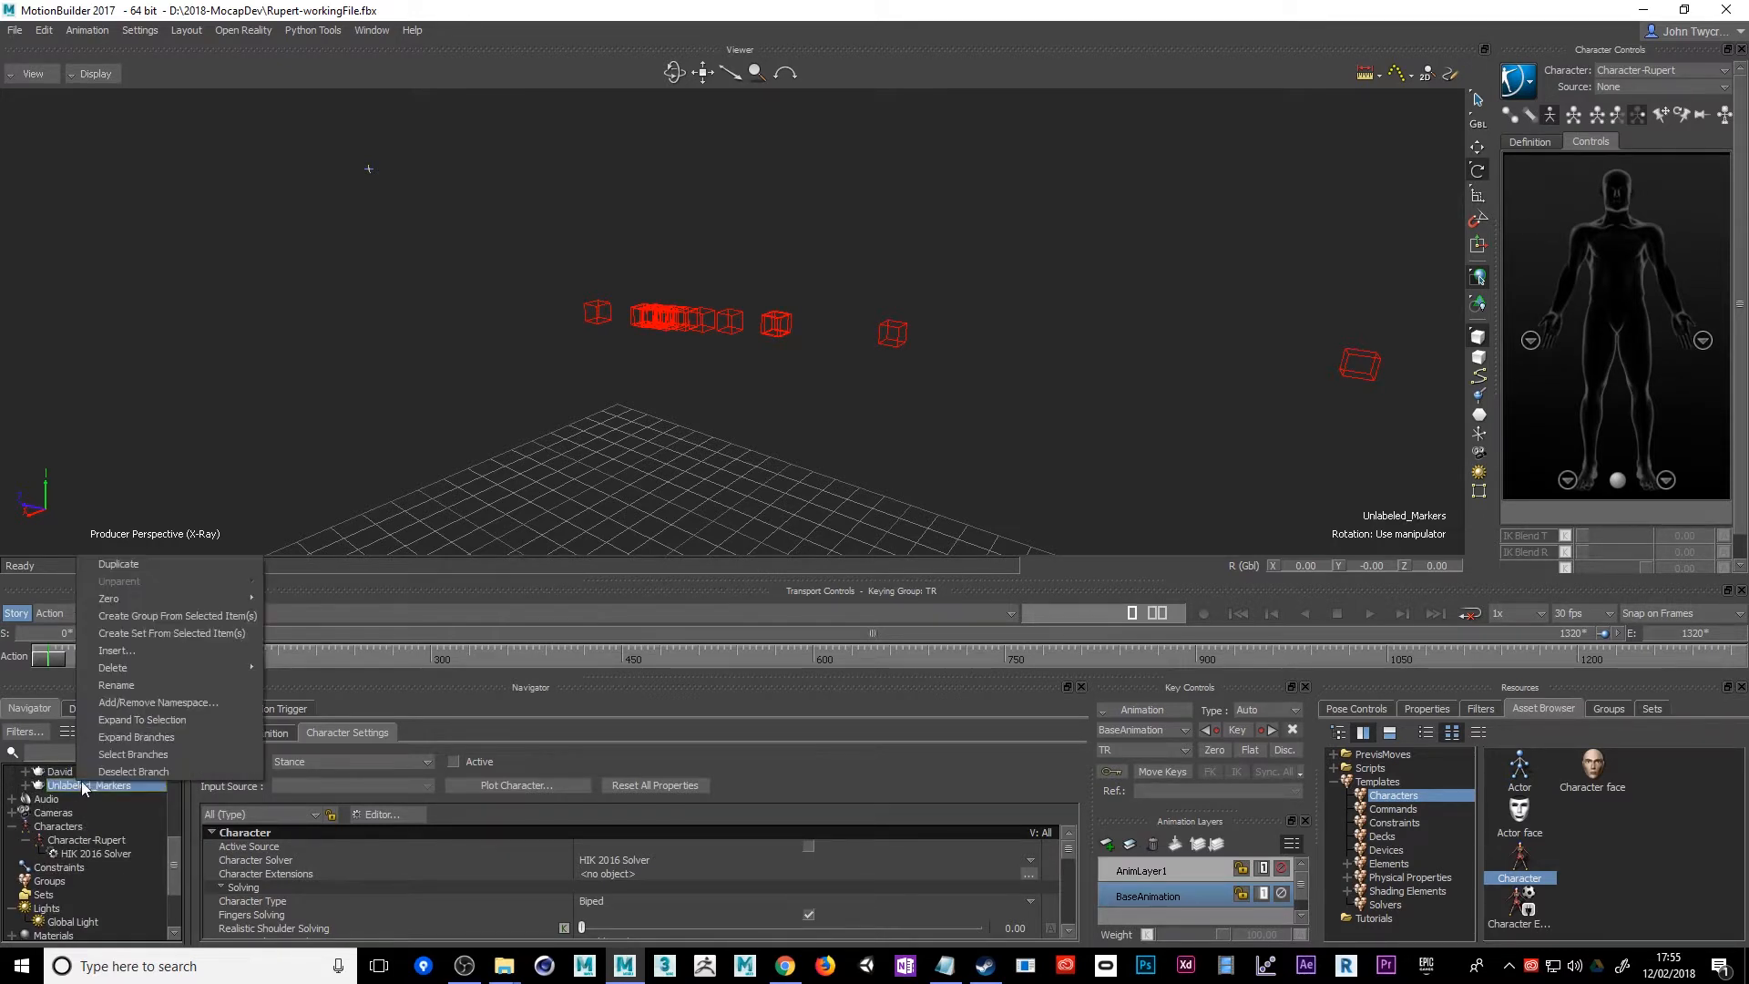
pyautogui.click(182, 753)
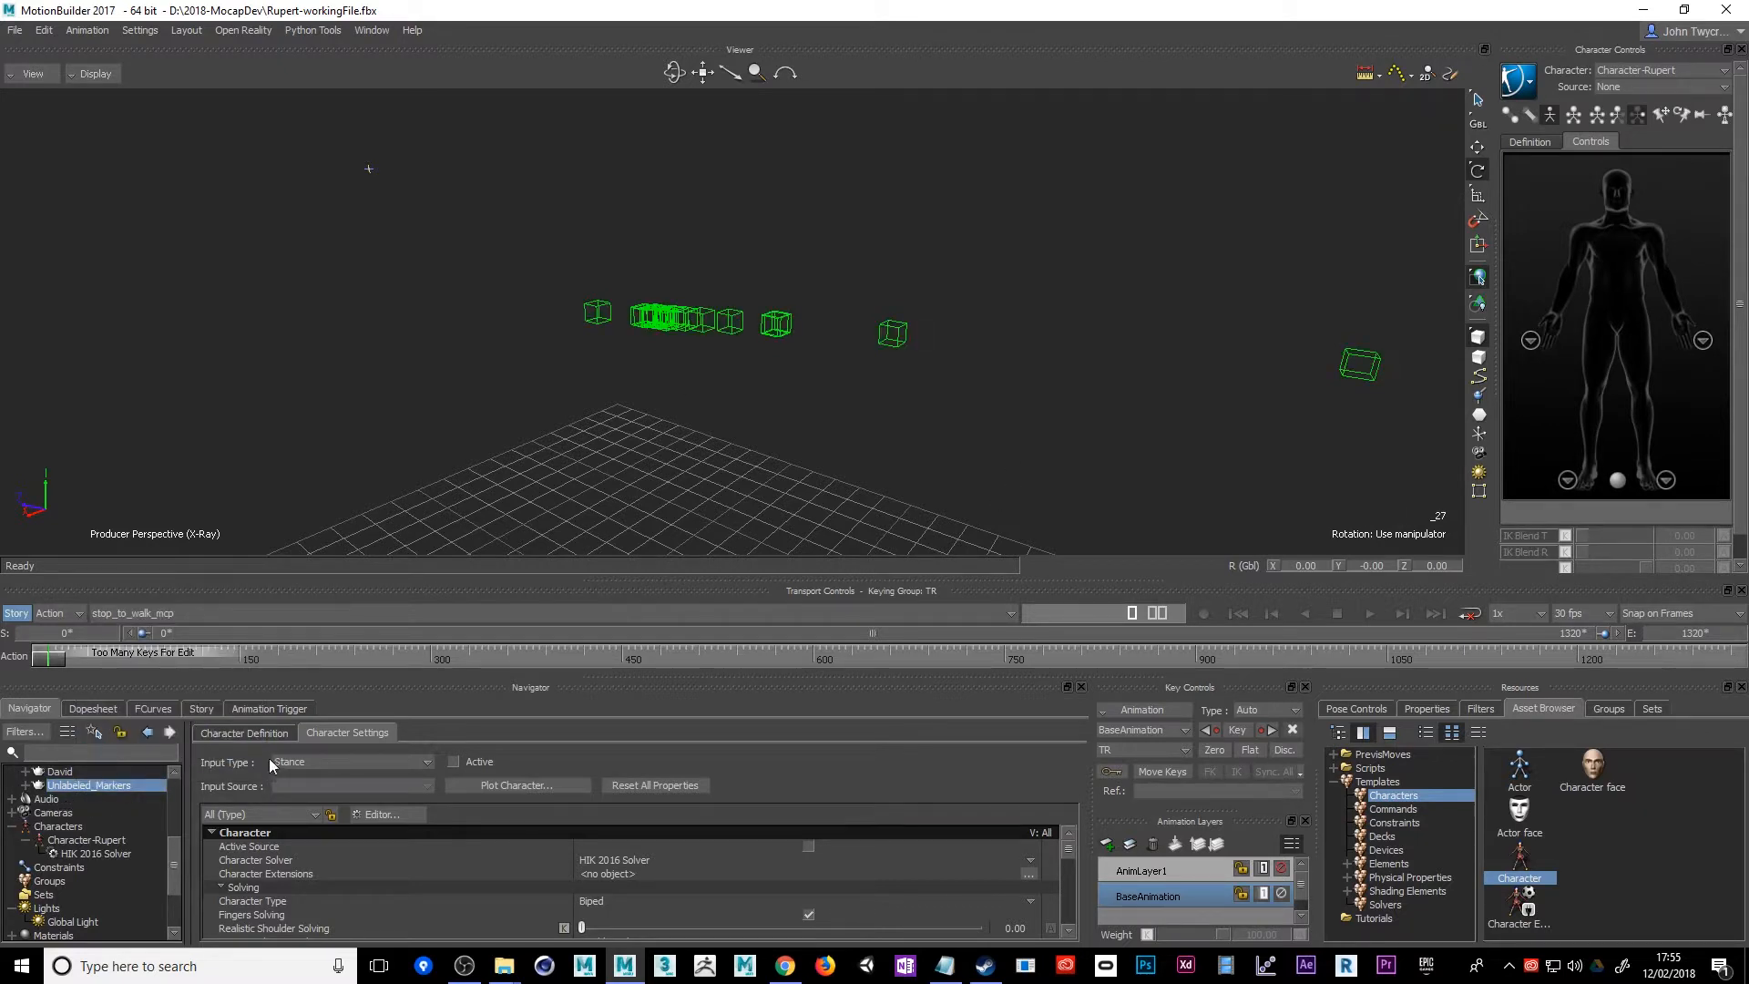
pyautogui.rightClick(125, 789)
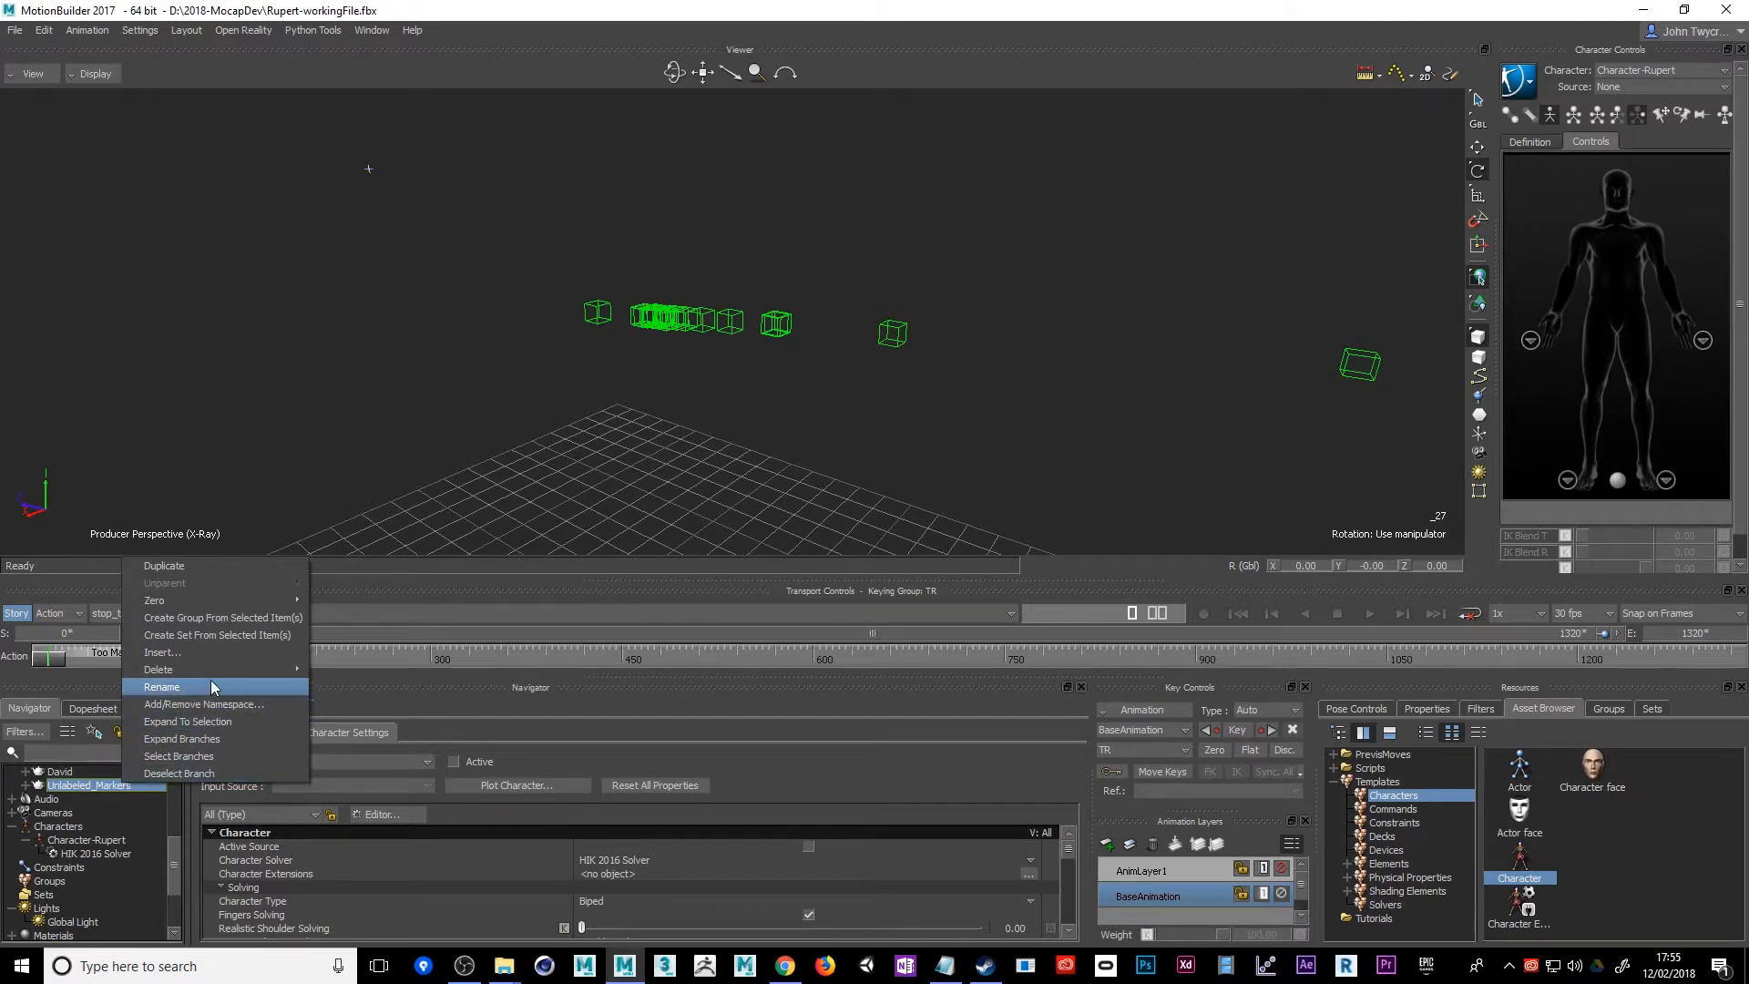
pyautogui.moveTo(210, 674)
pyautogui.click(354, 671)
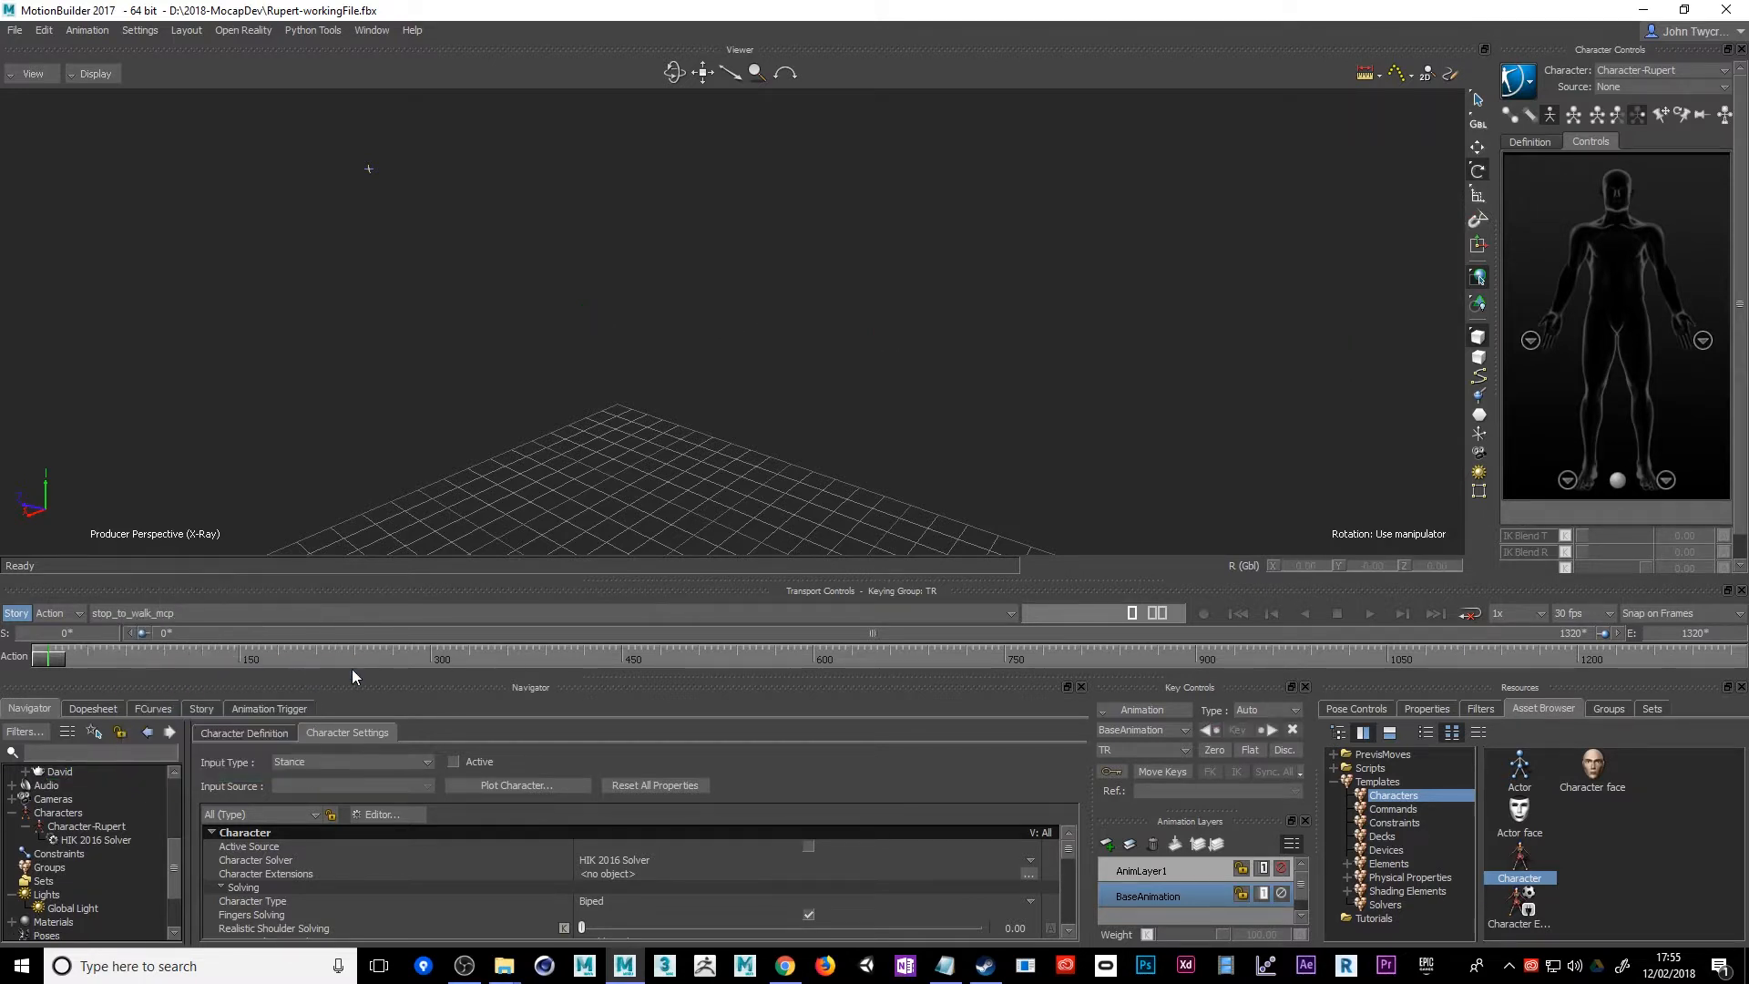
# Examine the cross-shaped Vero capture-camera objects around the floor grid by viewing the whole scene and selecting them
pyautogui.scroll(-2, 435, 498)
pyautogui.scroll(-3, 675, 451)
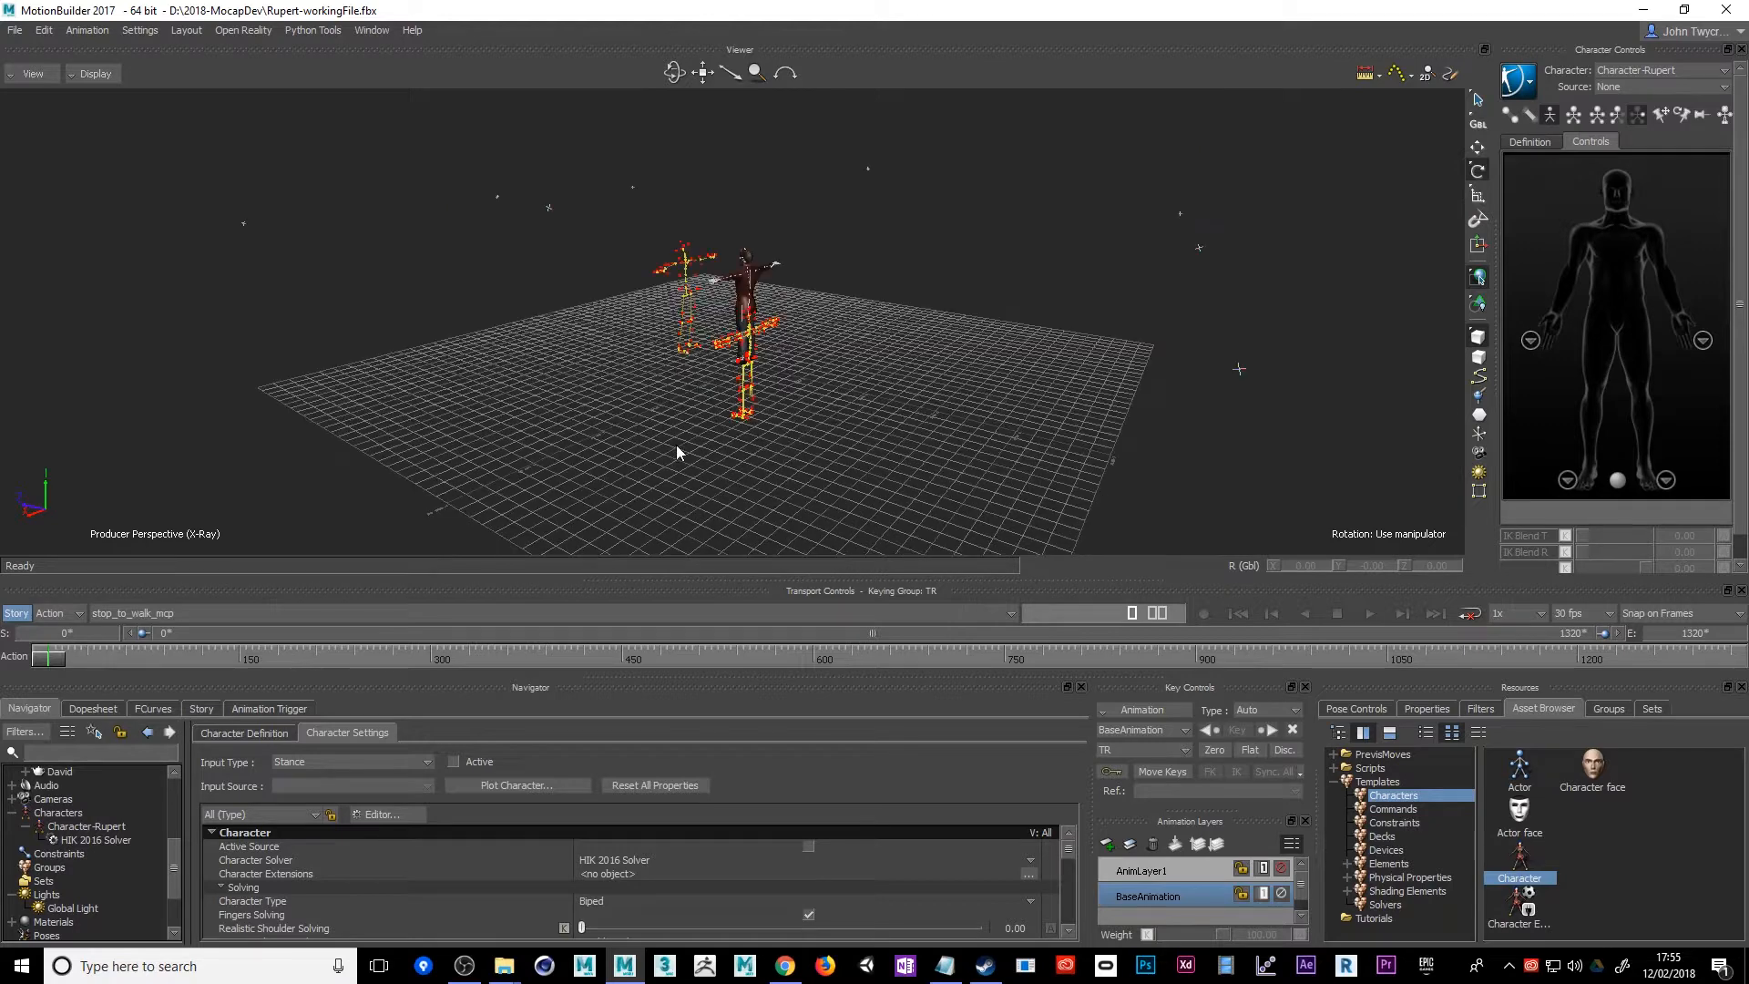
pyautogui.press('super')
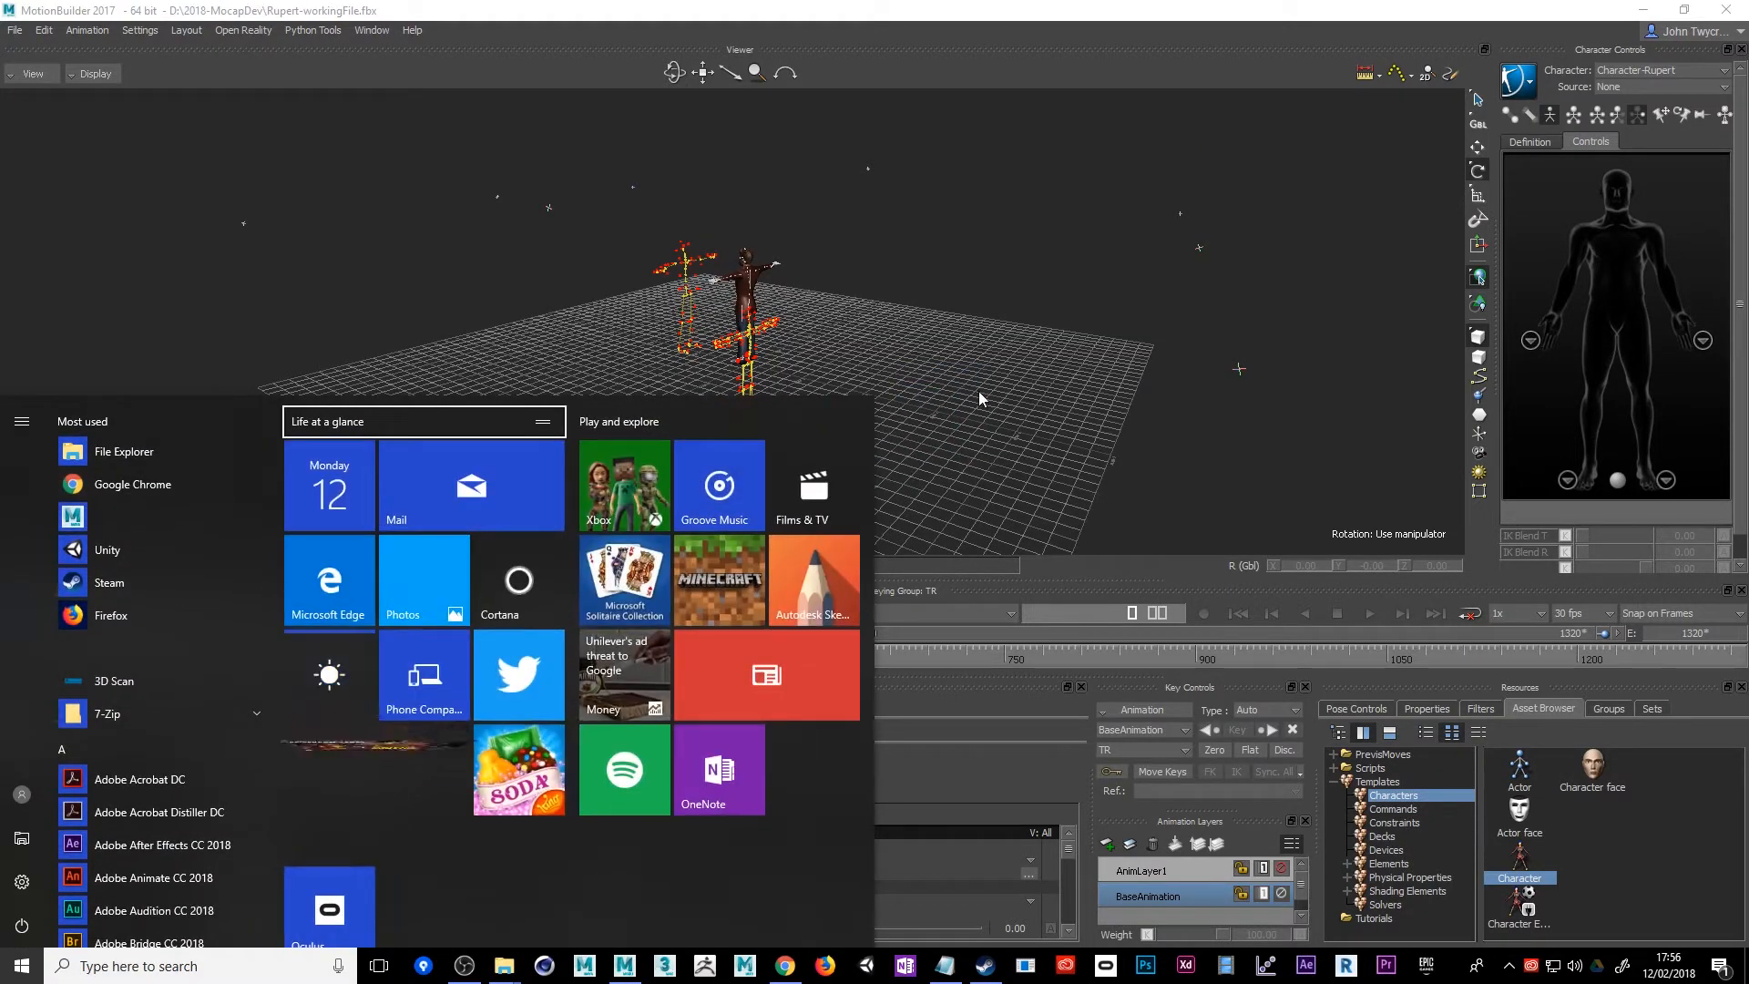
pyautogui.click(981, 394)
pyautogui.keyDown('alt'); pyautogui.moveTo(839, 413); pyautogui.dragTo(938, 425); pyautogui.keyUp('alt')
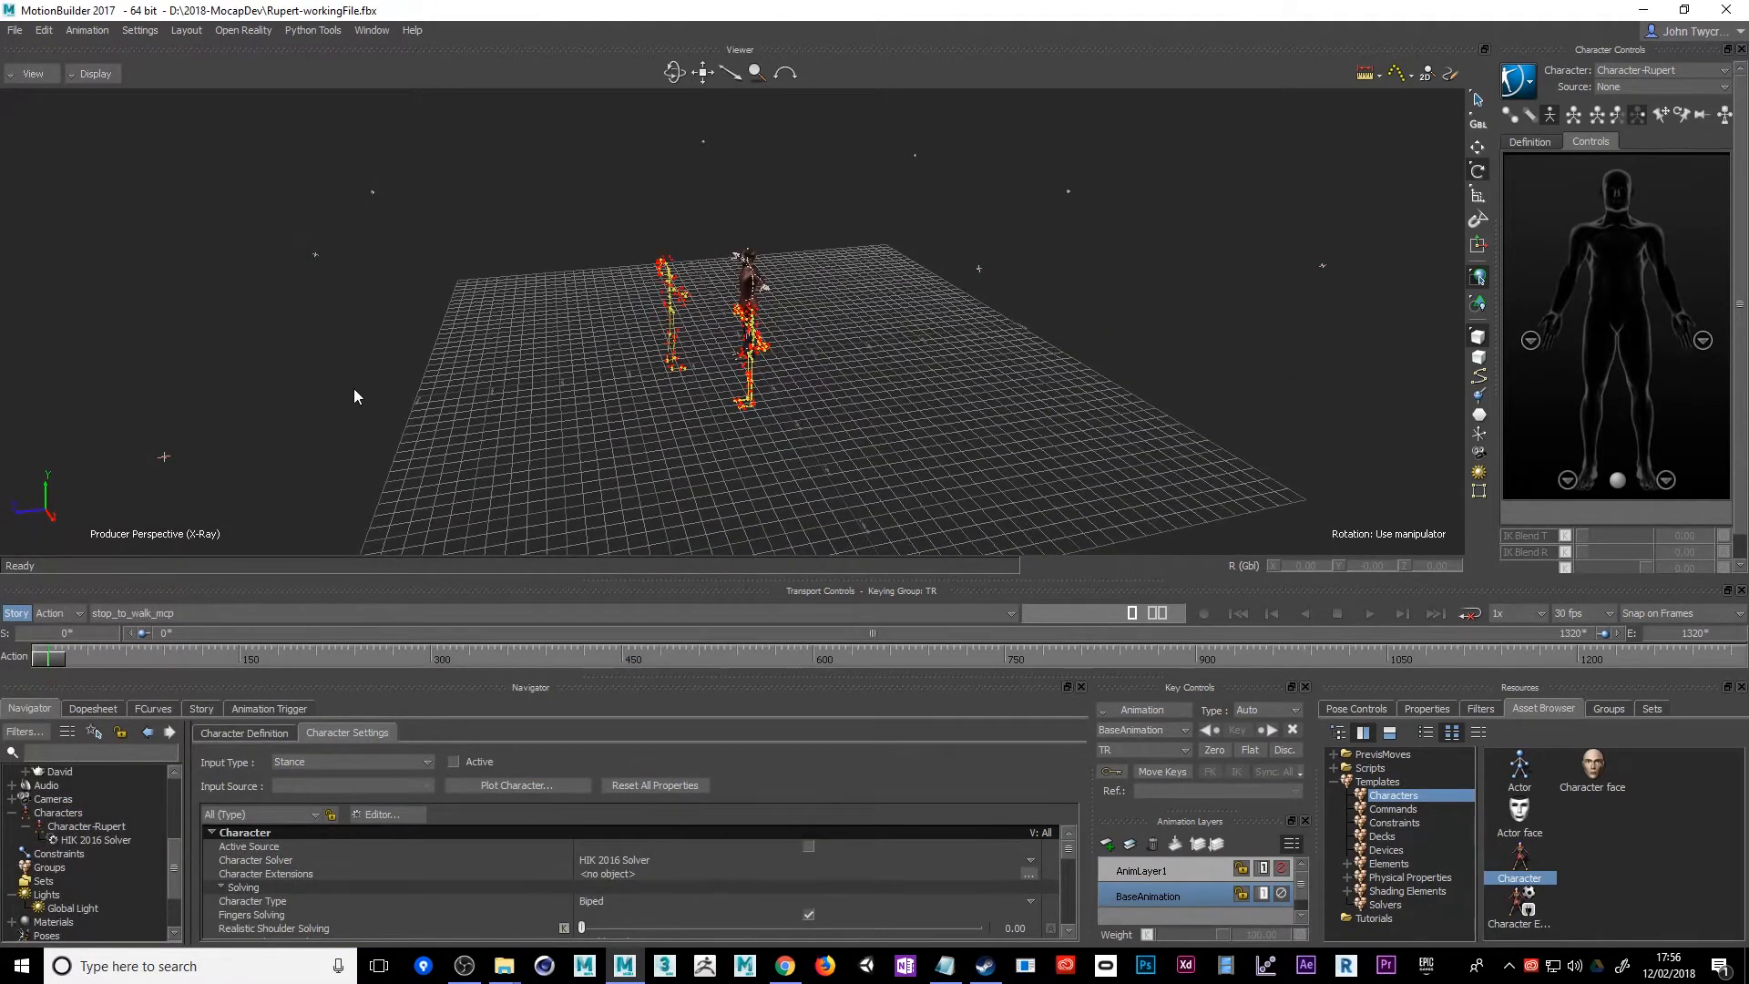
pyautogui.keyDown('alt'); pyautogui.moveTo(354, 390); pyautogui.dragTo(427, 365); pyautogui.keyUp('alt')
pyautogui.click(398, 316)
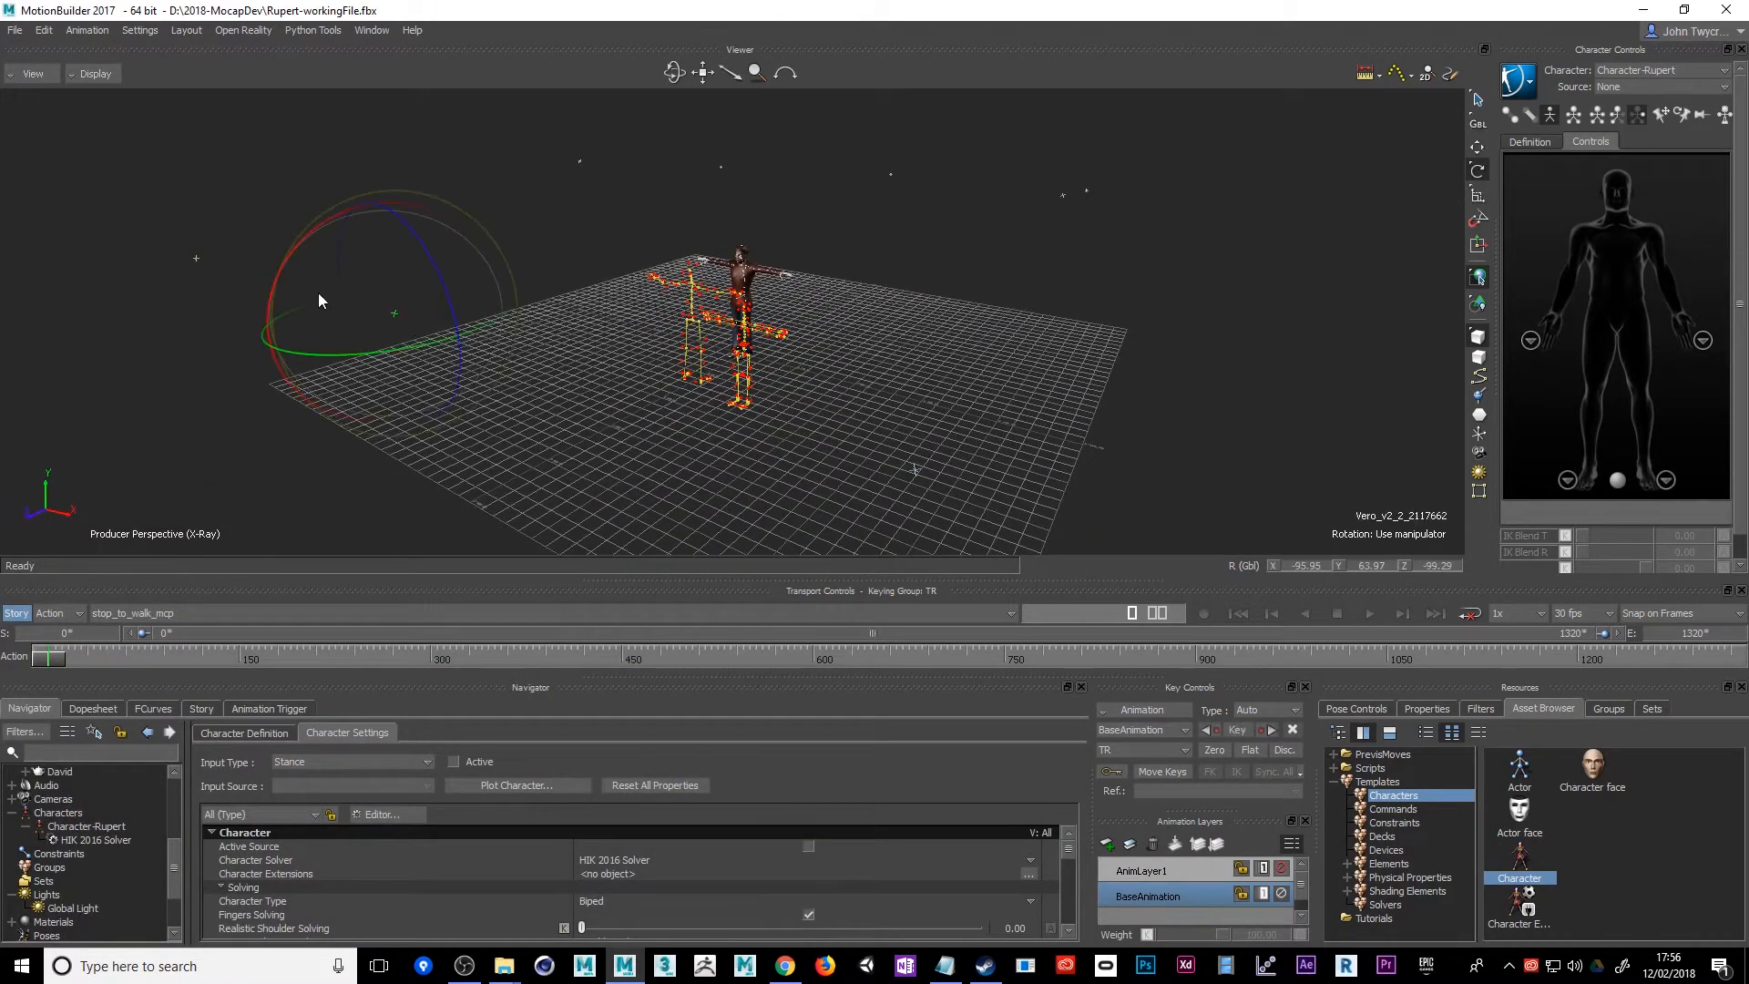
pyautogui.moveTo(232, 276); pyautogui.dragTo(234, 277)
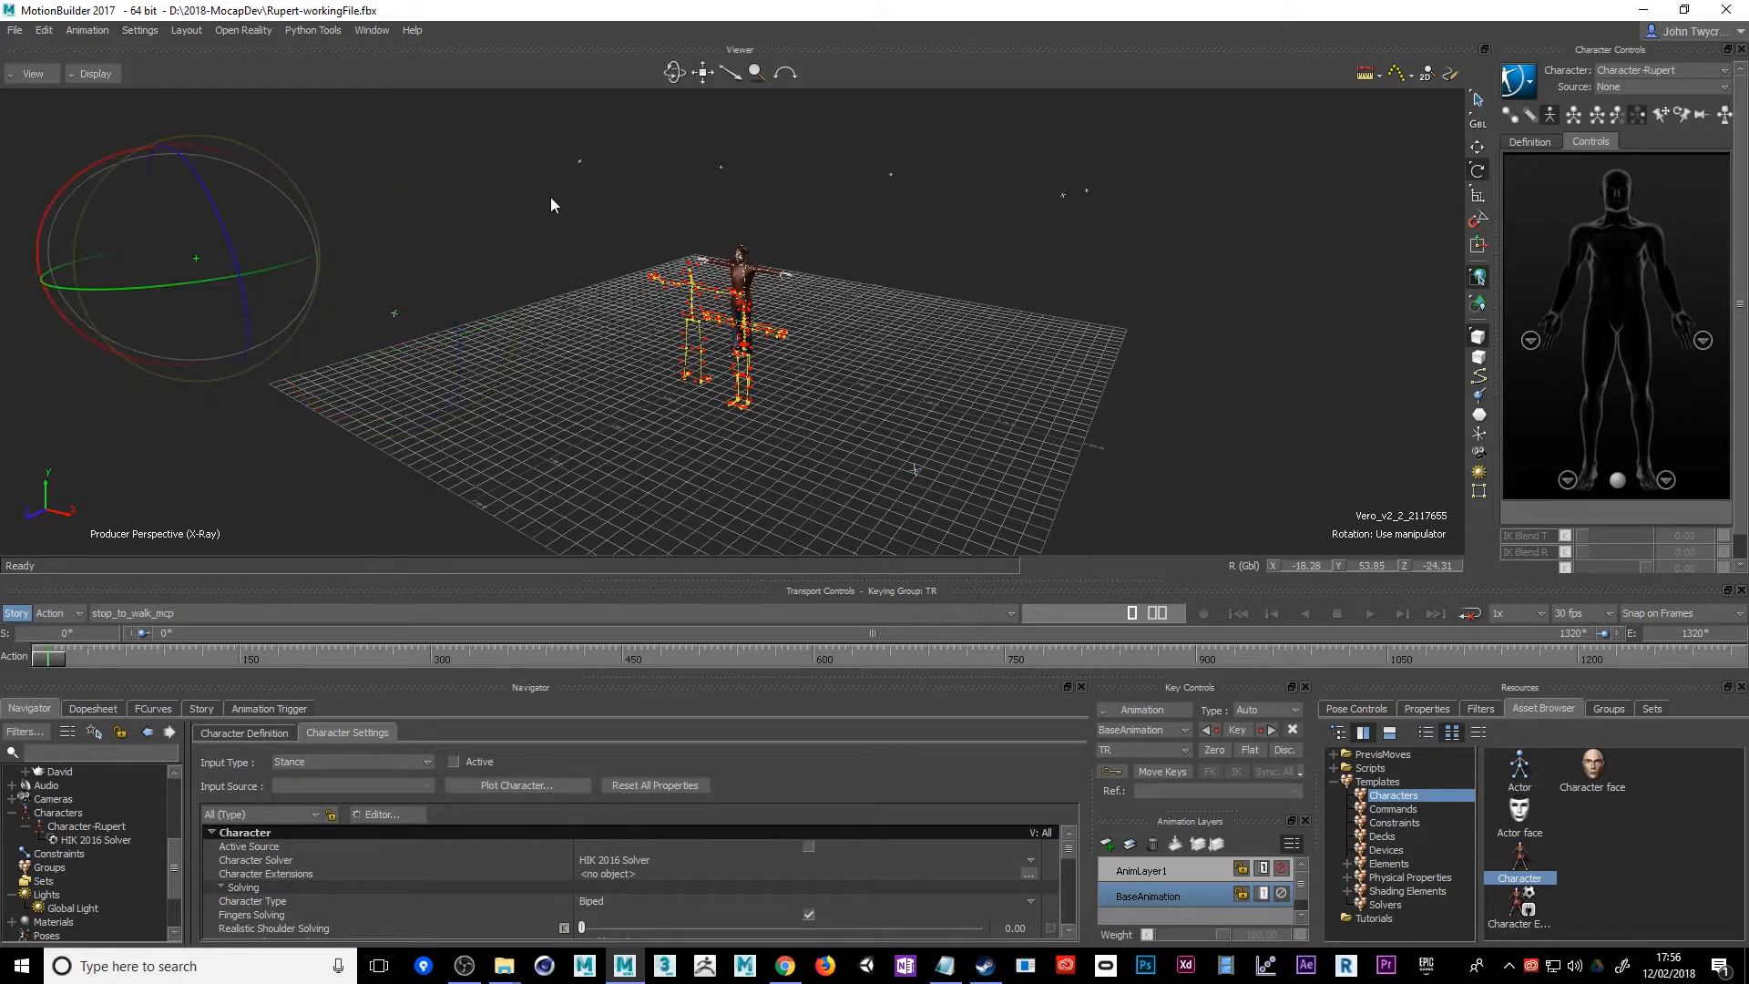
pyautogui.click(720, 167)
pyautogui.keyDown('shift'); pyautogui.moveTo(887, 215); pyautogui.dragTo(883, 216); pyautogui.keyUp('shift')
pyautogui.moveTo(1093, 303)
pyautogui.keyDown('alt'); pyautogui.mouseDown()
pyautogui.moveTo(948, 309)
pyautogui.moveTo(871, 341)
pyautogui.moveTo(809, 312)
pyautogui.mouseUp(); pyautogui.keyUp('alt')
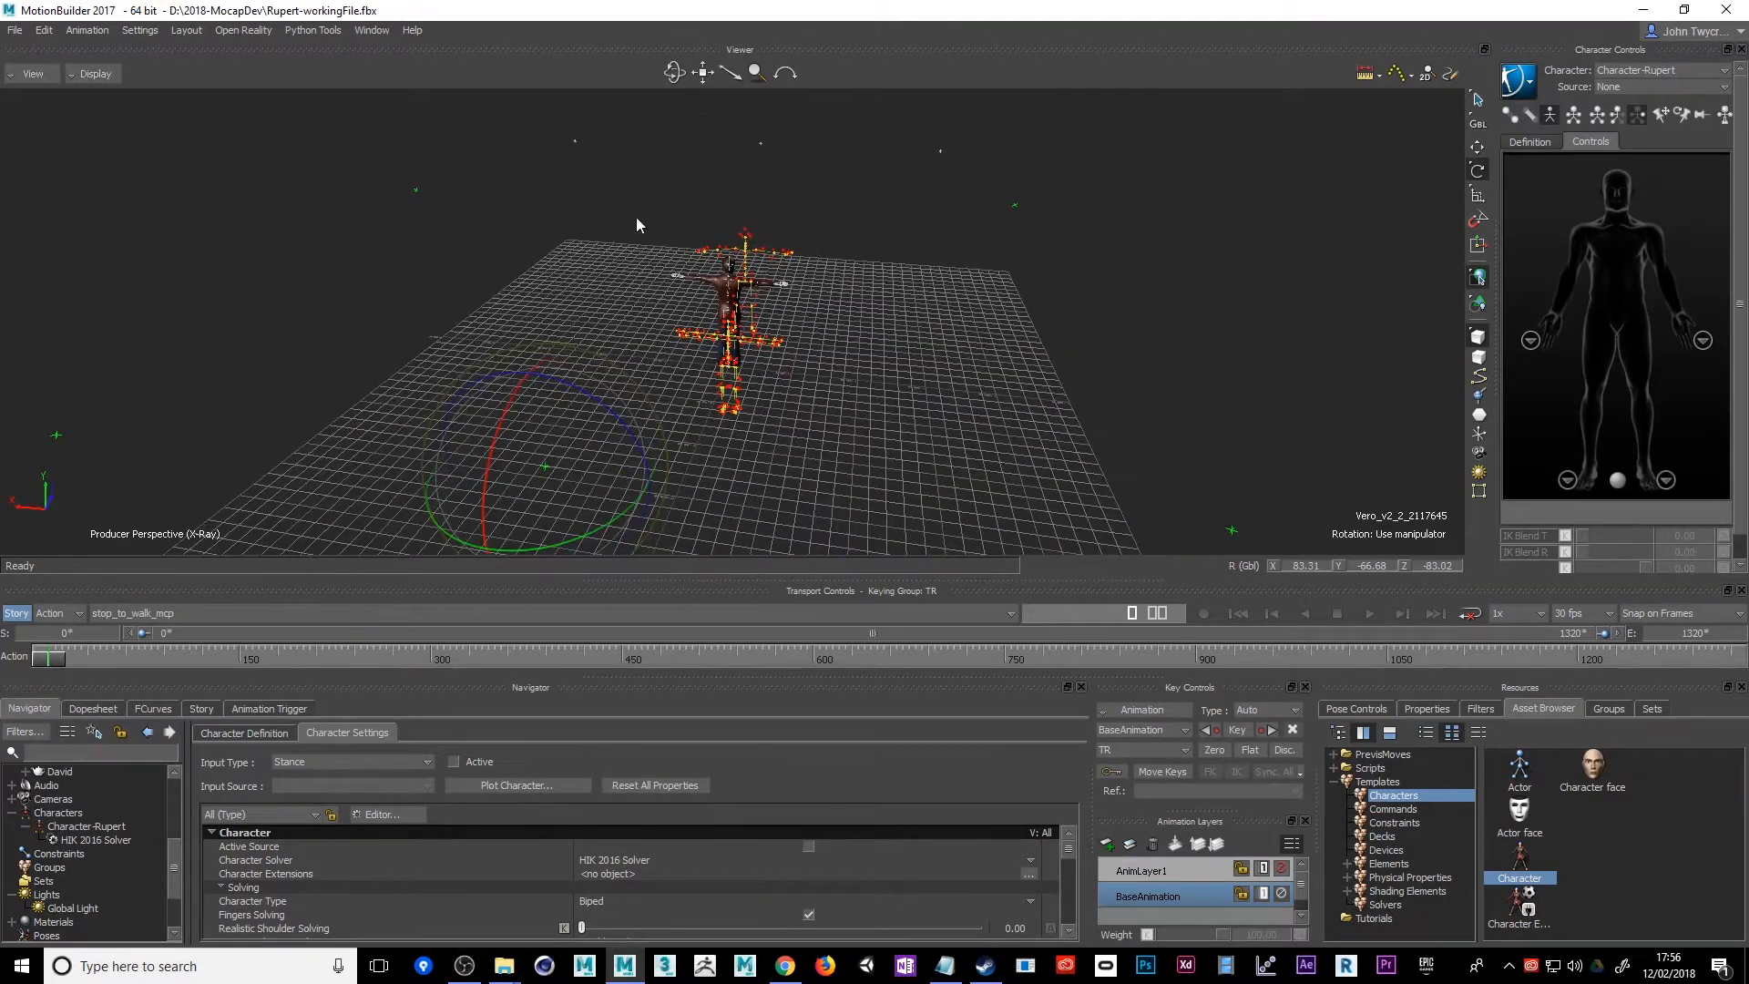
pyautogui.moveTo(980, 162); pyautogui.dragTo(982, 164)
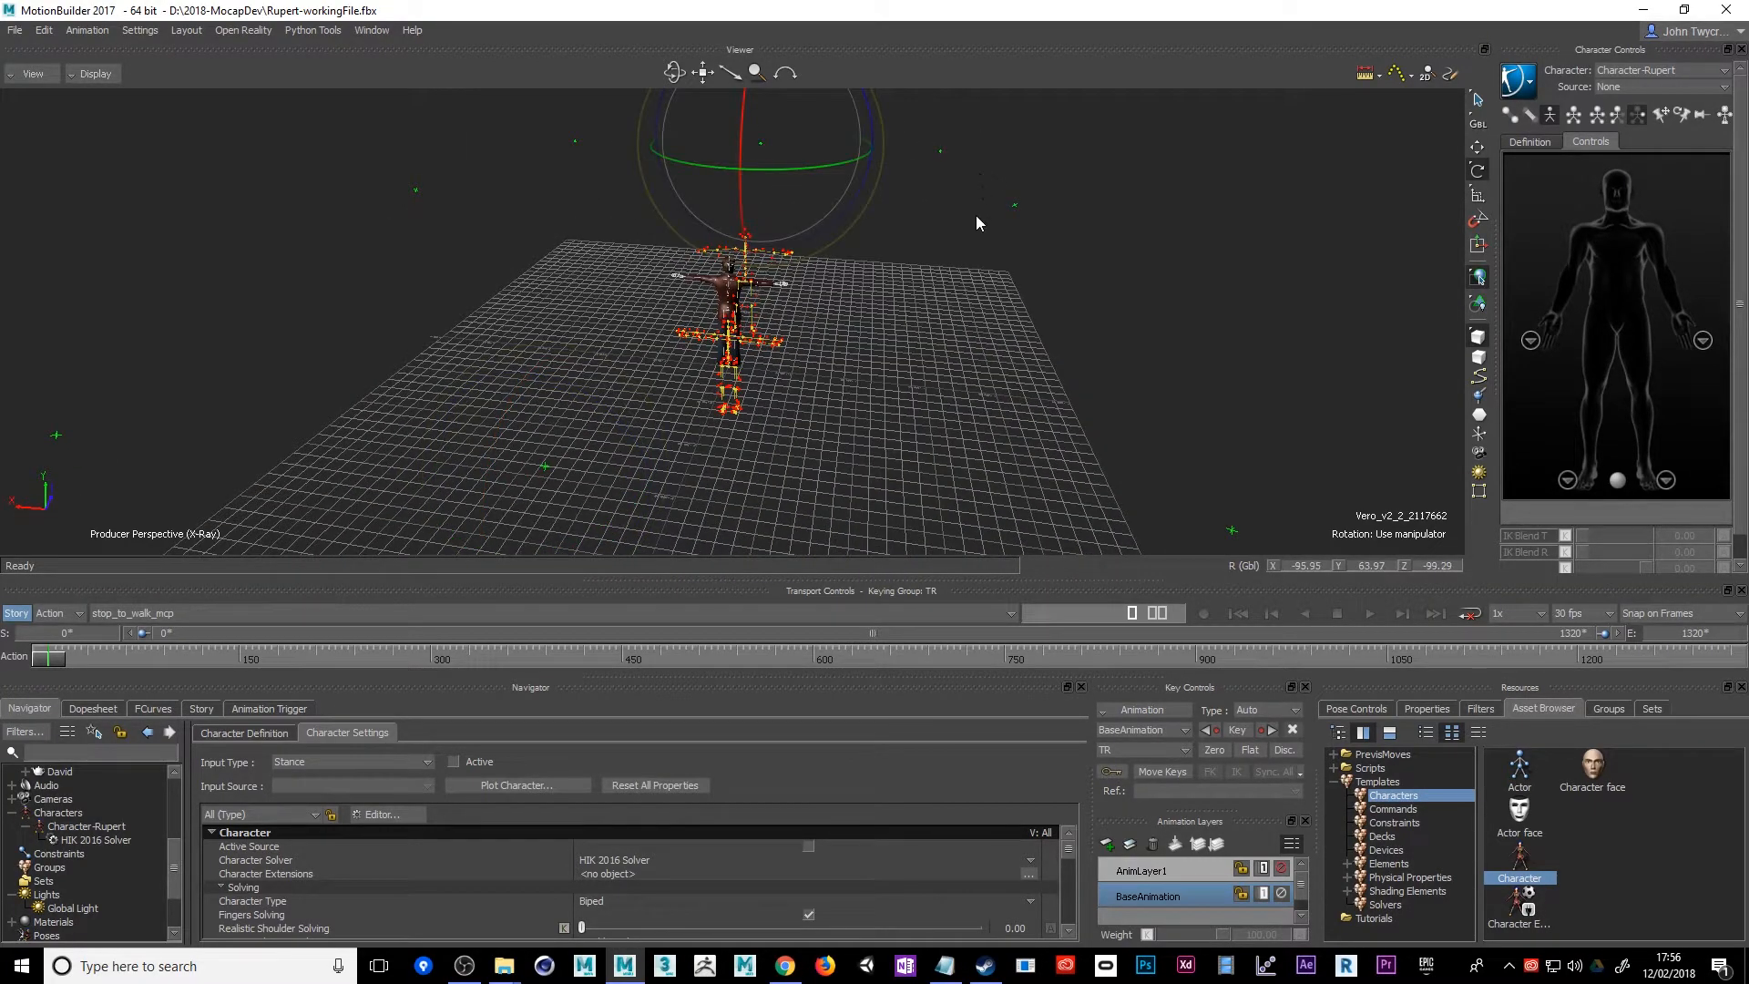
pyautogui.keyDown('alt'); pyautogui.moveTo(1047, 396); pyautogui.dragTo(846, 477); pyautogui.keyUp('alt')
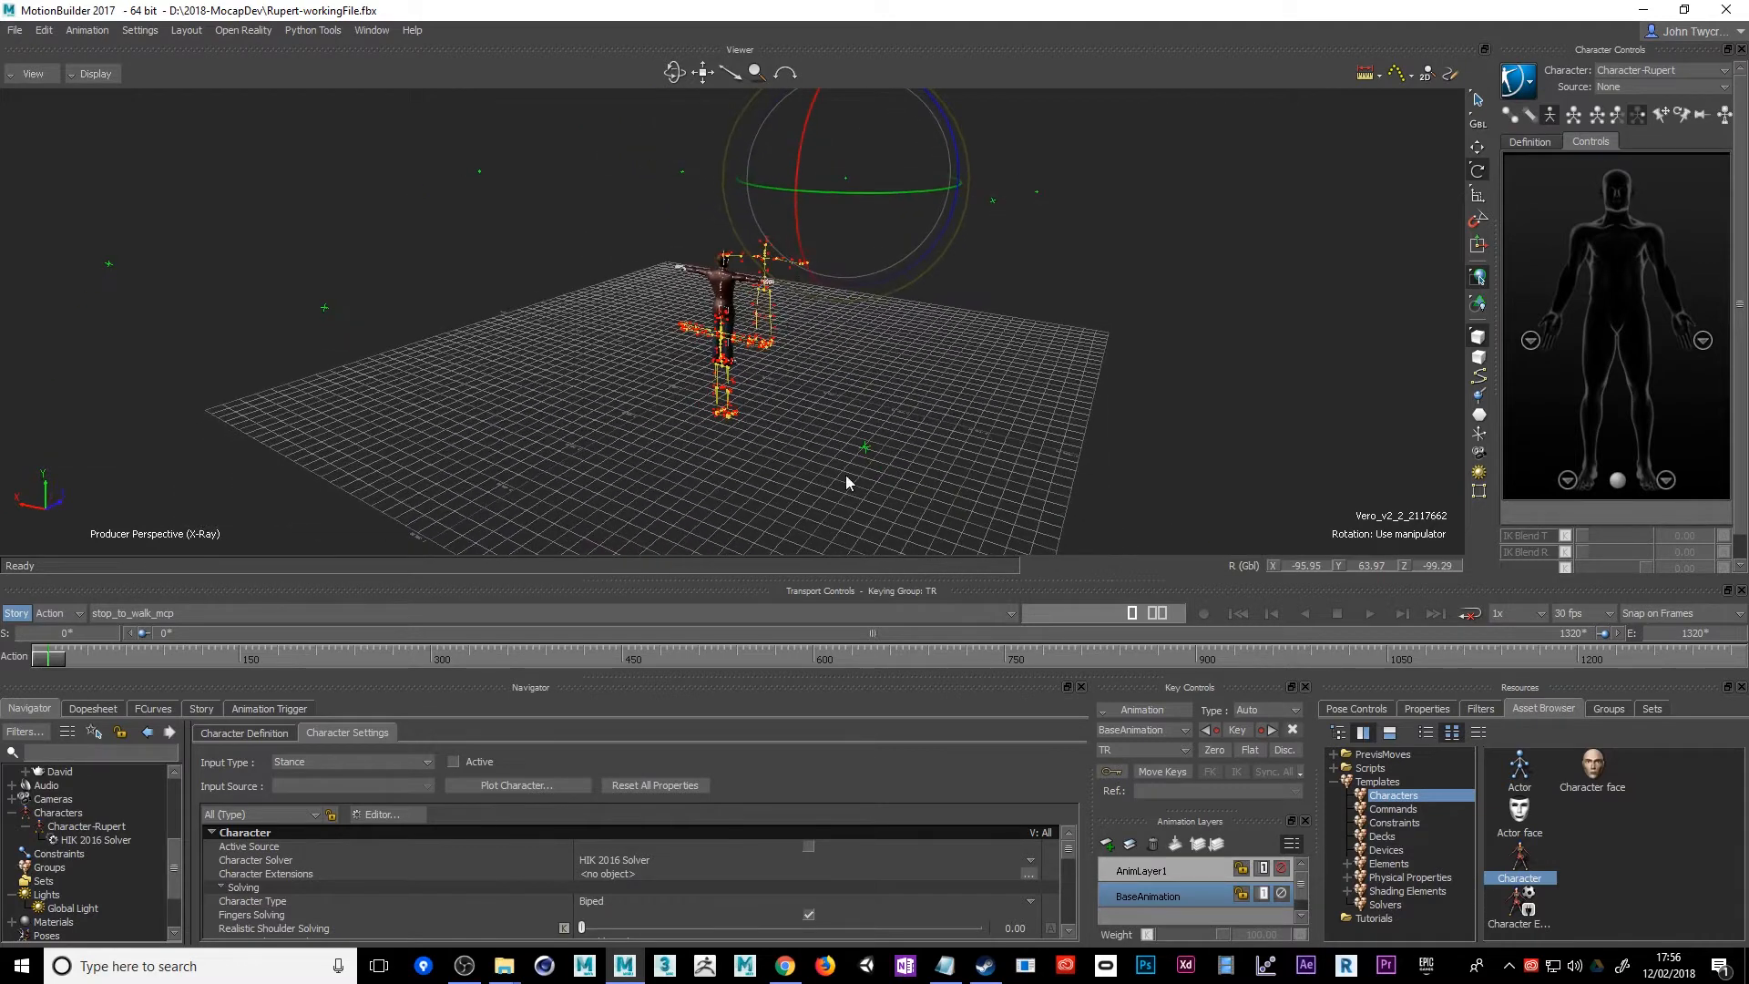
# Find the System node in the scene hierarchy, select its whole branch of Vero capture cameras and delete it
pyautogui.moveTo(179, 883); pyautogui.dragTo(178, 824)
pyautogui.click(25, 864)
pyautogui.click(71, 817)
pyautogui.rightClick(71, 816)
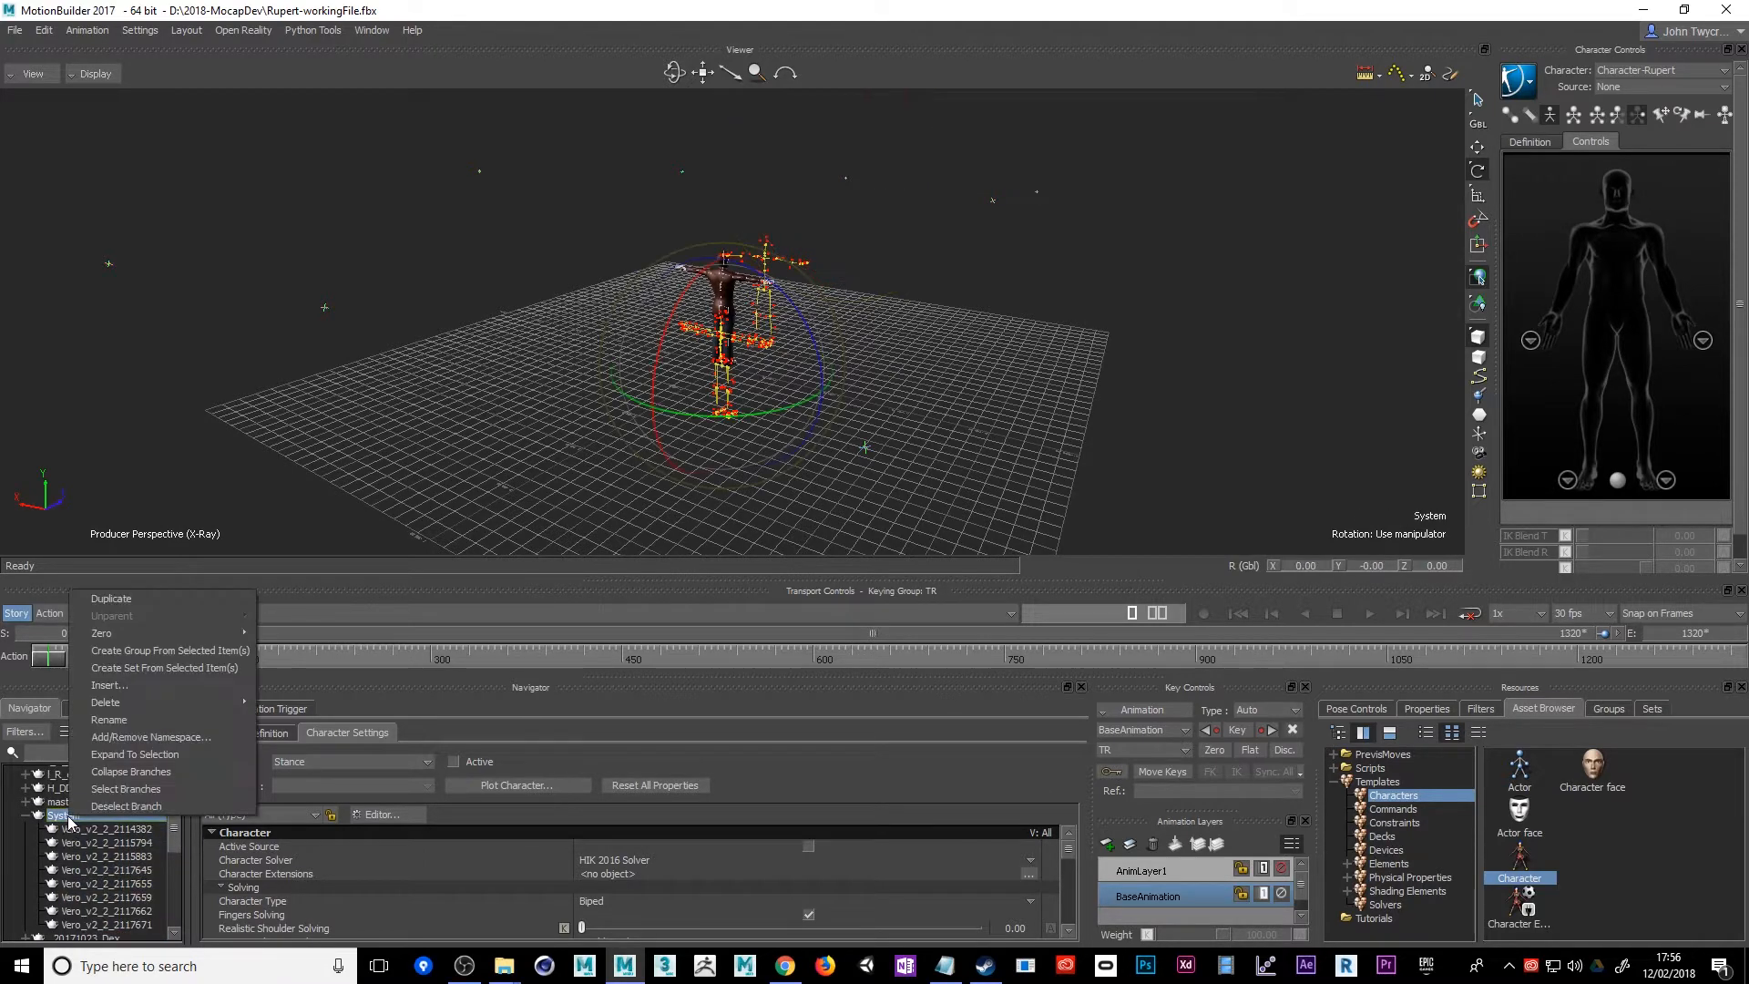
pyautogui.click(142, 789)
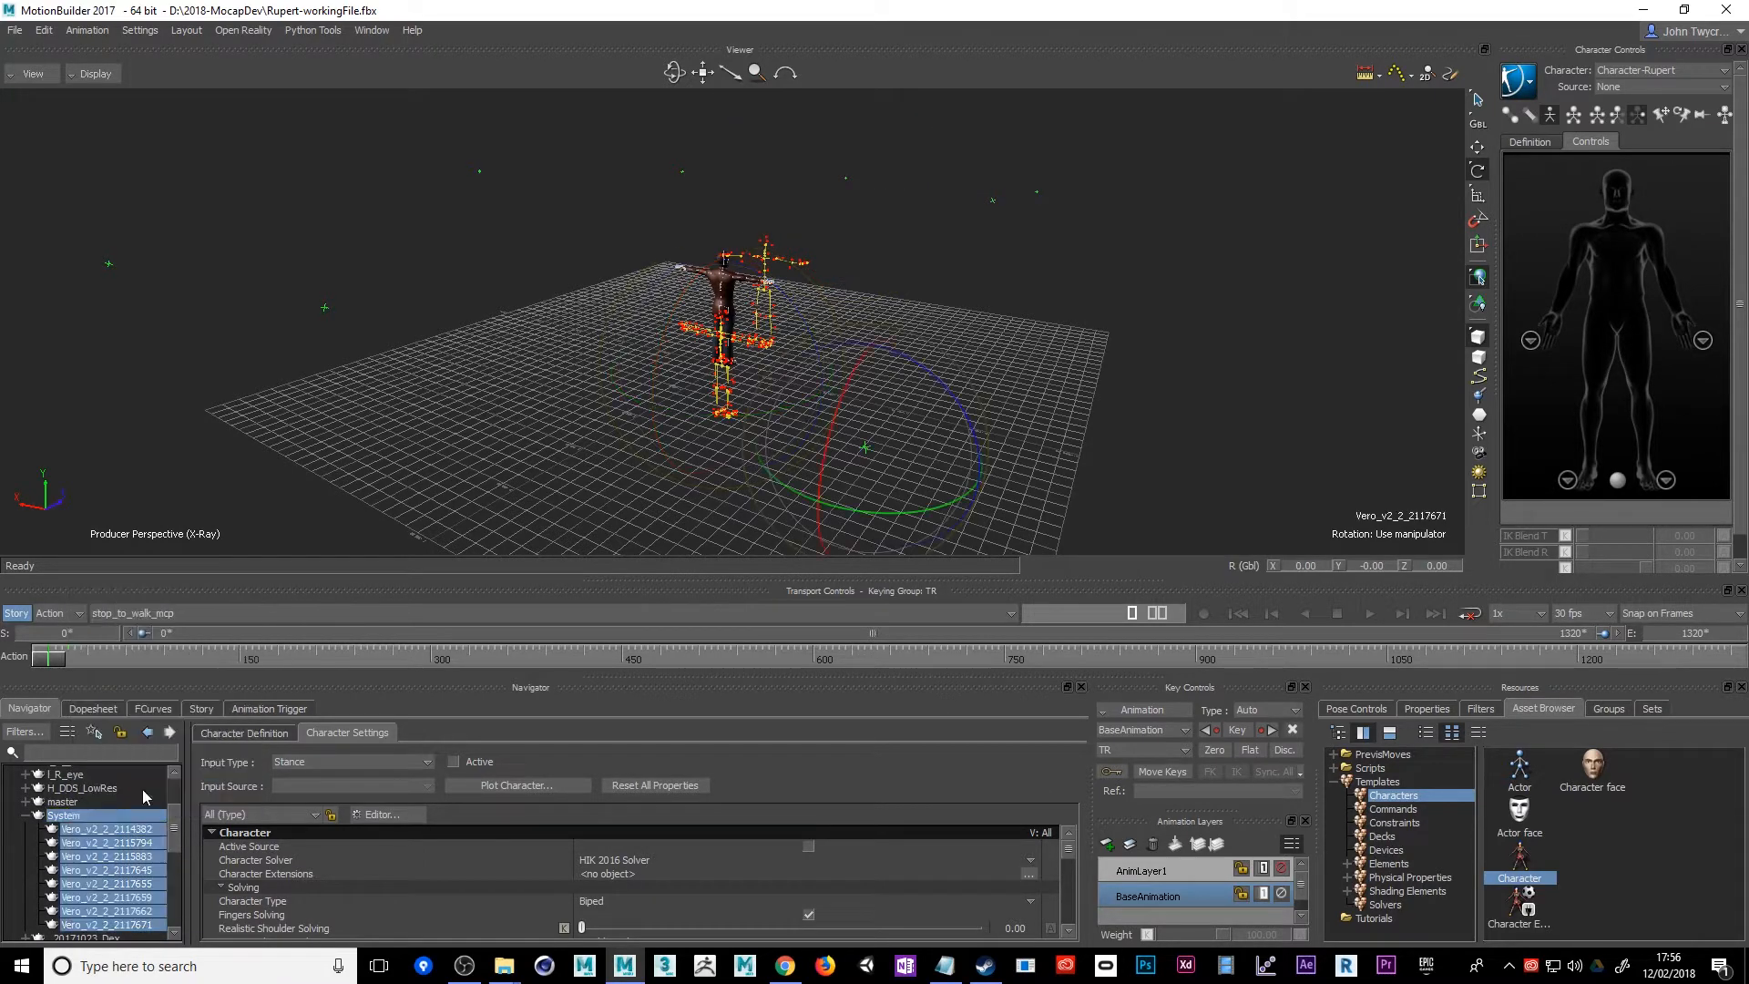
pyautogui.rightClick(96, 813)
pyautogui.moveTo(222, 701)
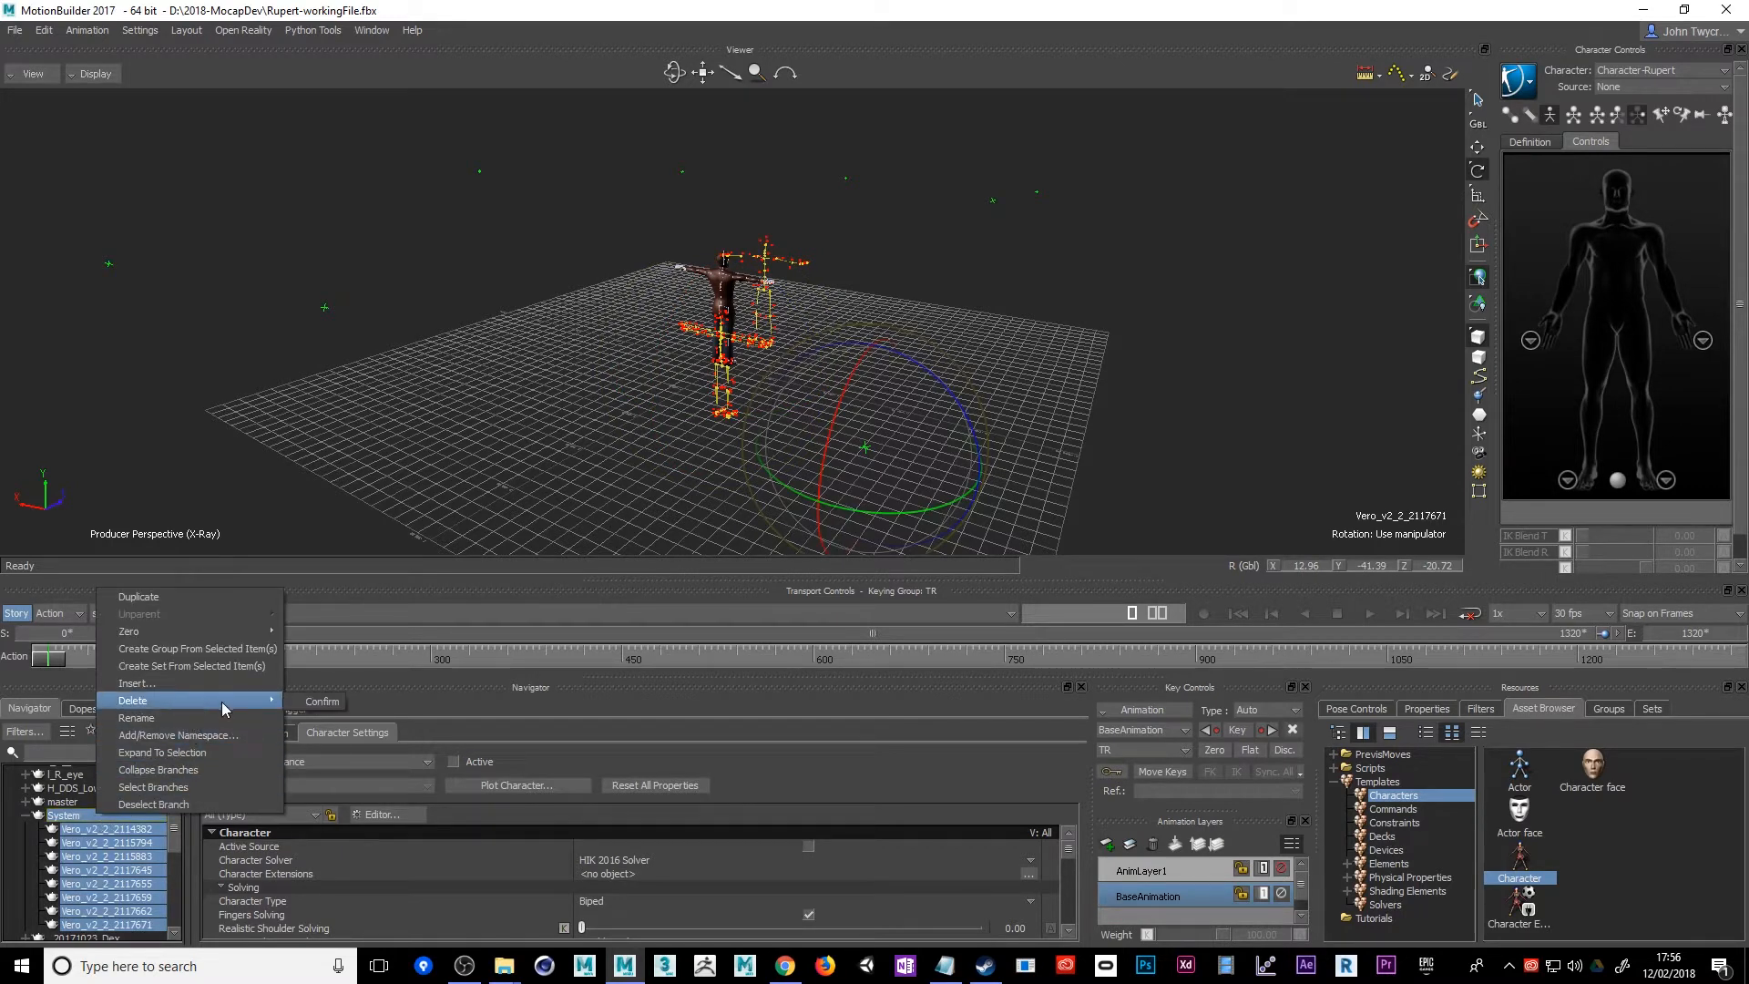
pyautogui.click(310, 709)
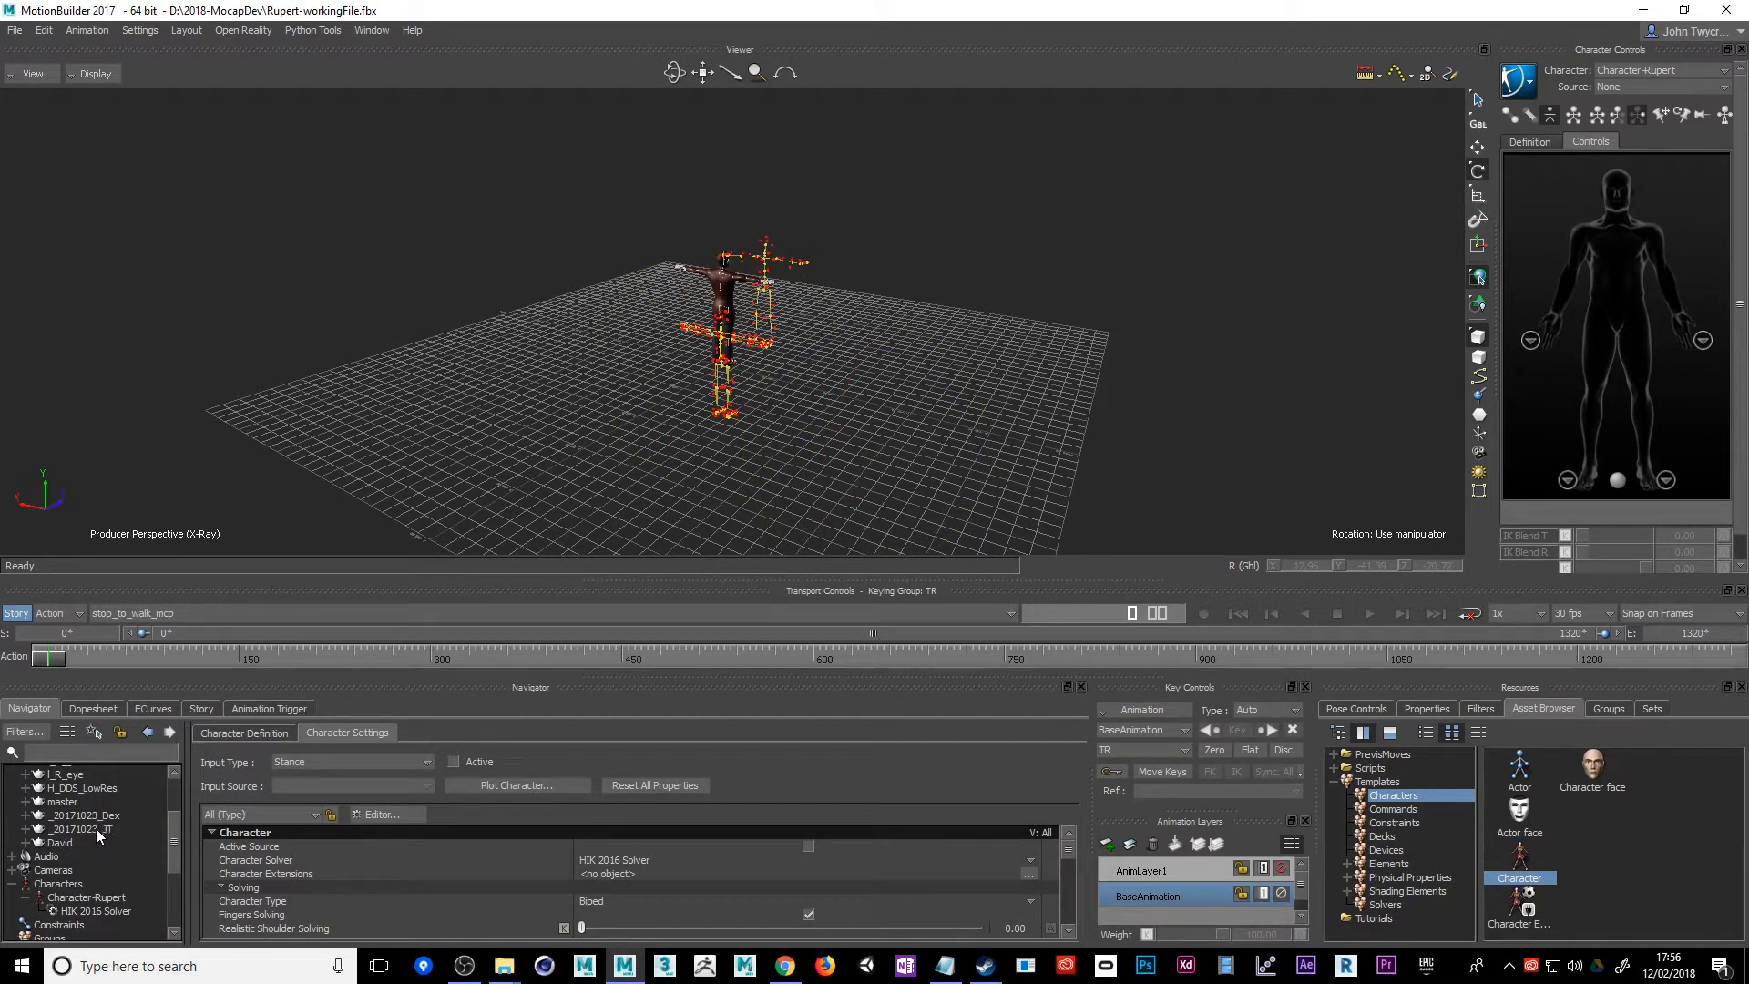
# Select the _20171023_JT and _20171023_Dex nodes with their whole branches in the scene hierarchy and delete them
pyautogui.moveTo(849, 453); pyautogui.dragTo(745, 439, button='middle')
pyautogui.click(68, 825)
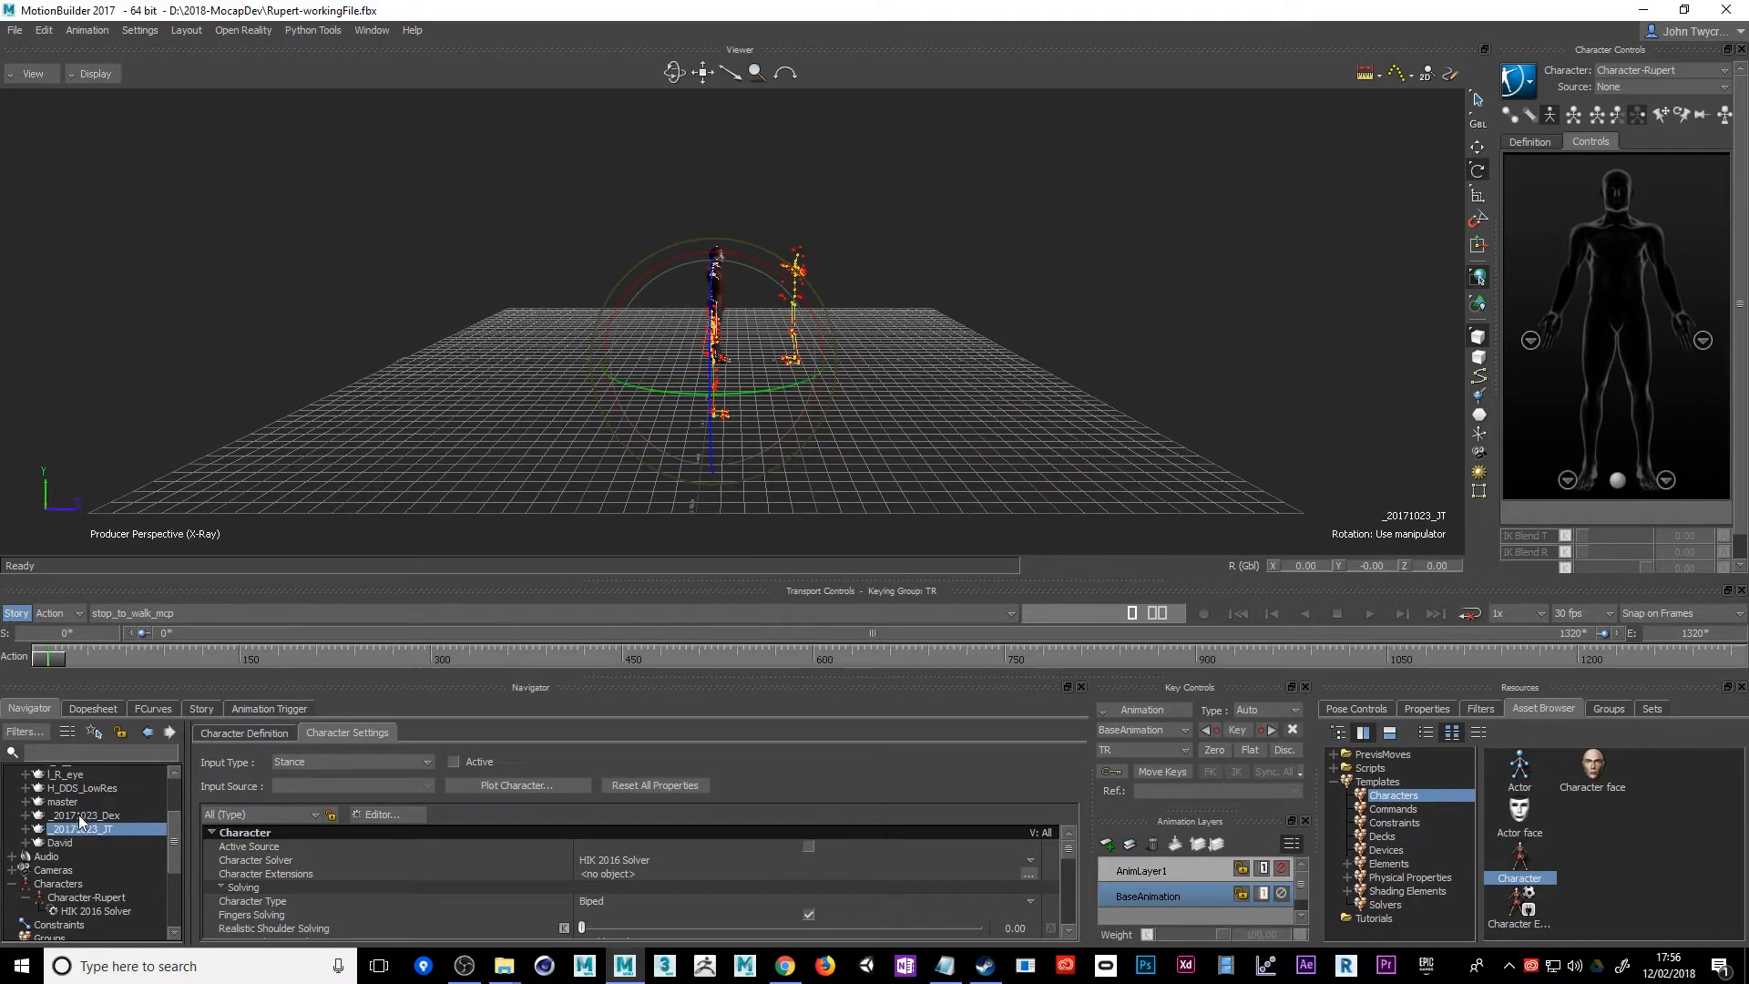
pyautogui.keyDown('ctrl'); pyautogui.click(79, 815); pyautogui.keyUp('ctrl')
pyautogui.rightClick(81, 819)
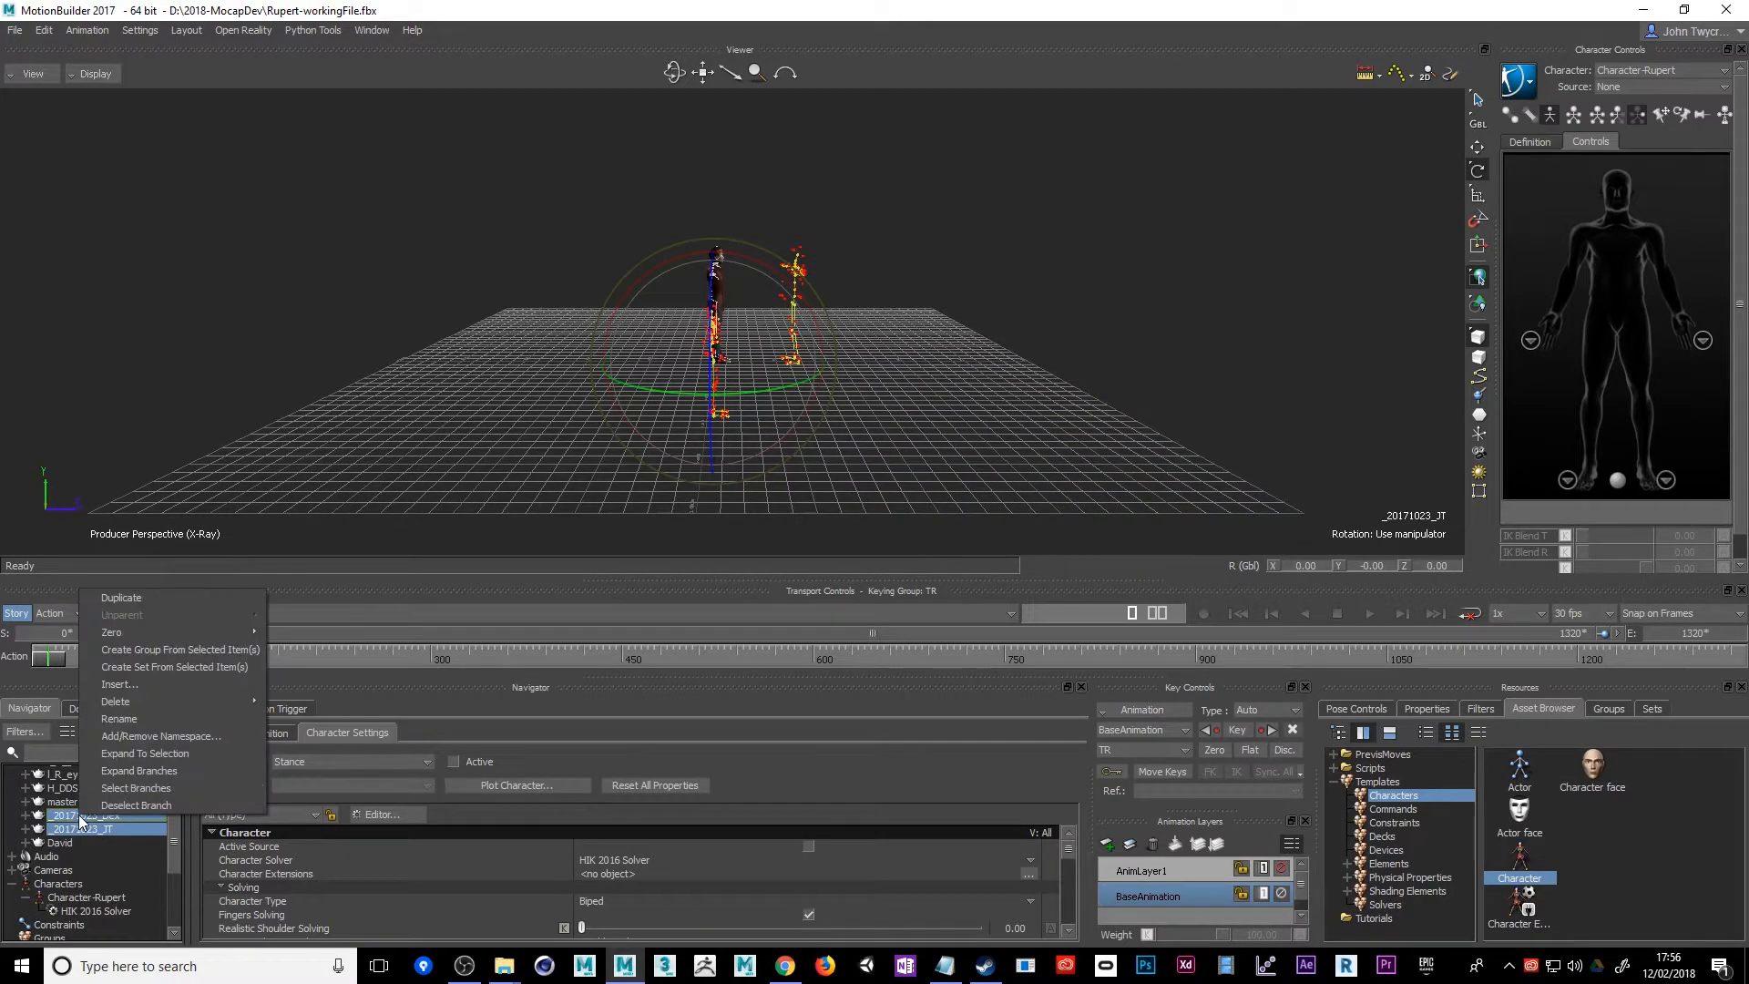
pyautogui.click(139, 770)
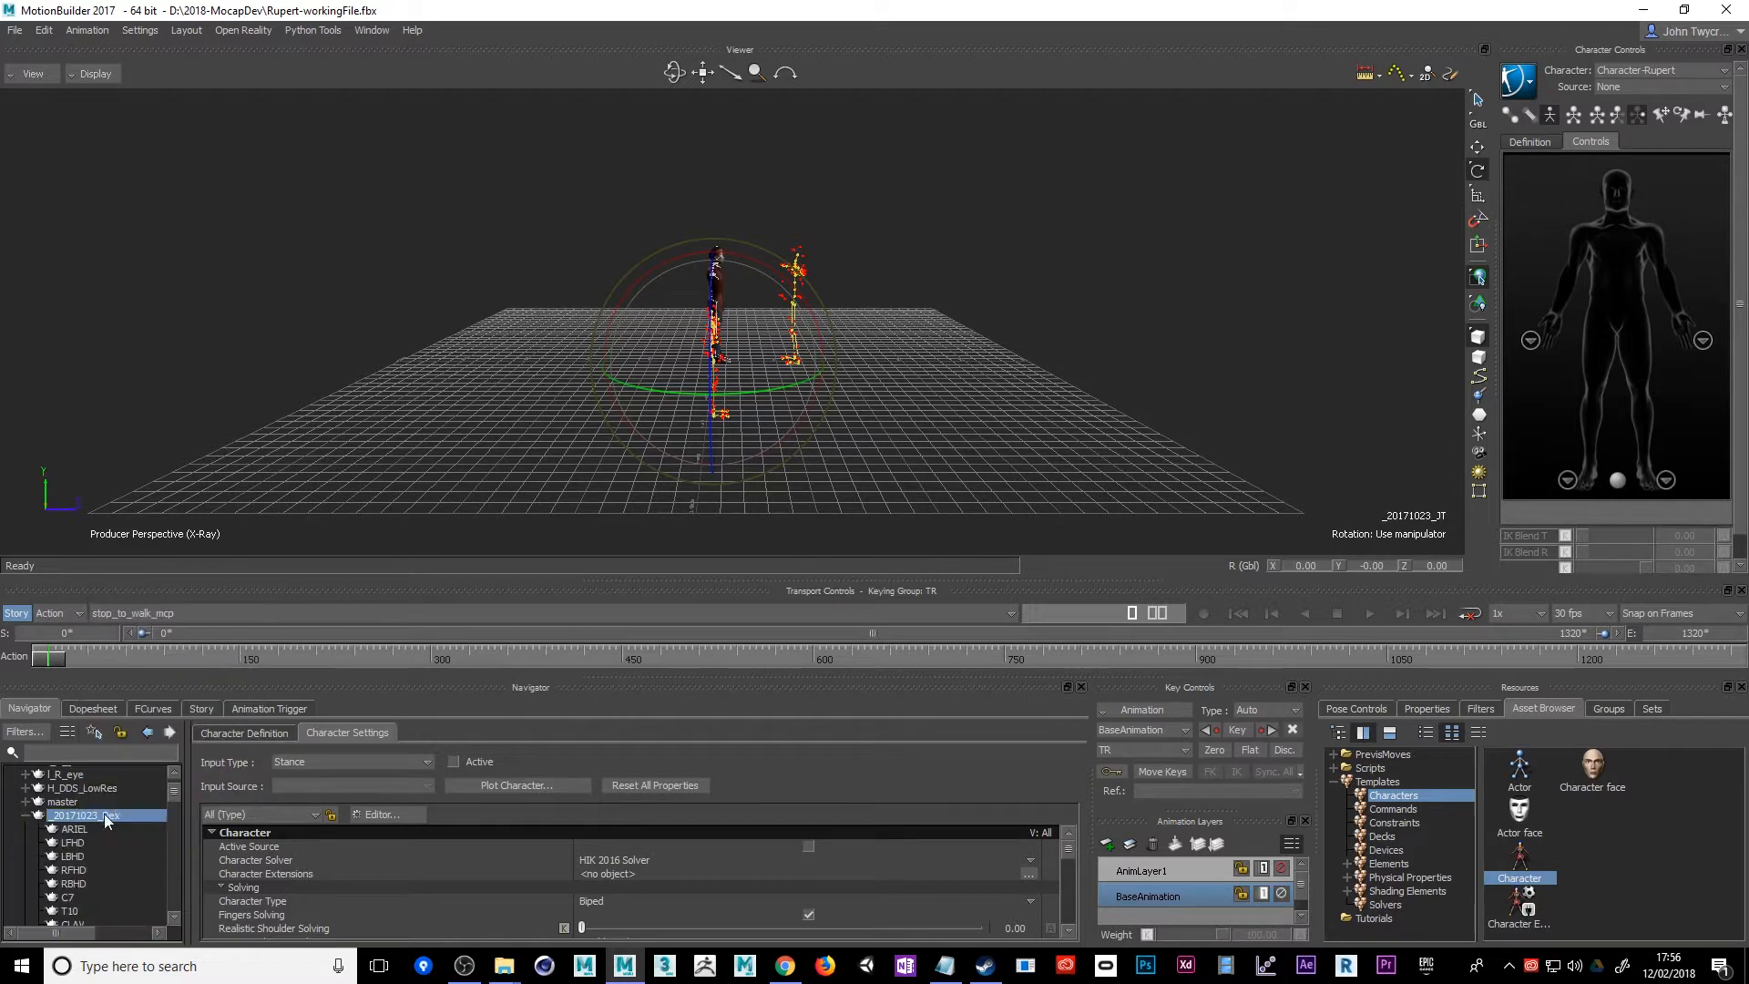
pyautogui.rightClick(98, 817)
pyautogui.click(135, 789)
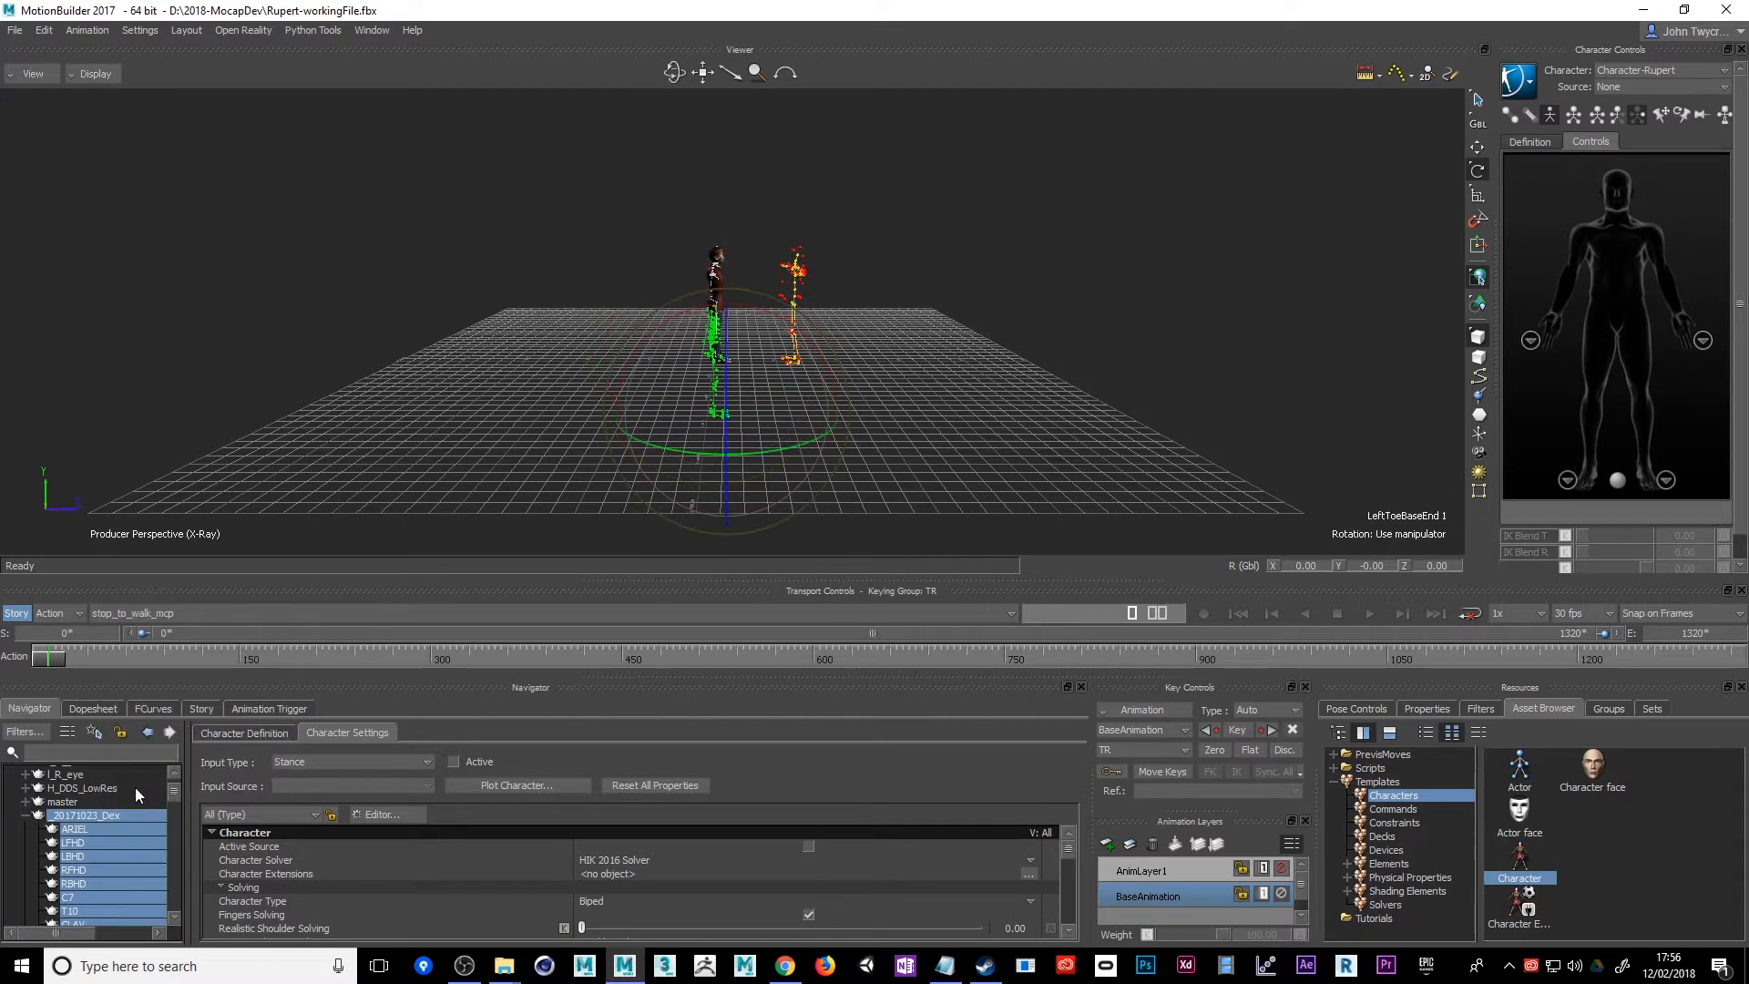
pyautogui.rightClick(111, 816)
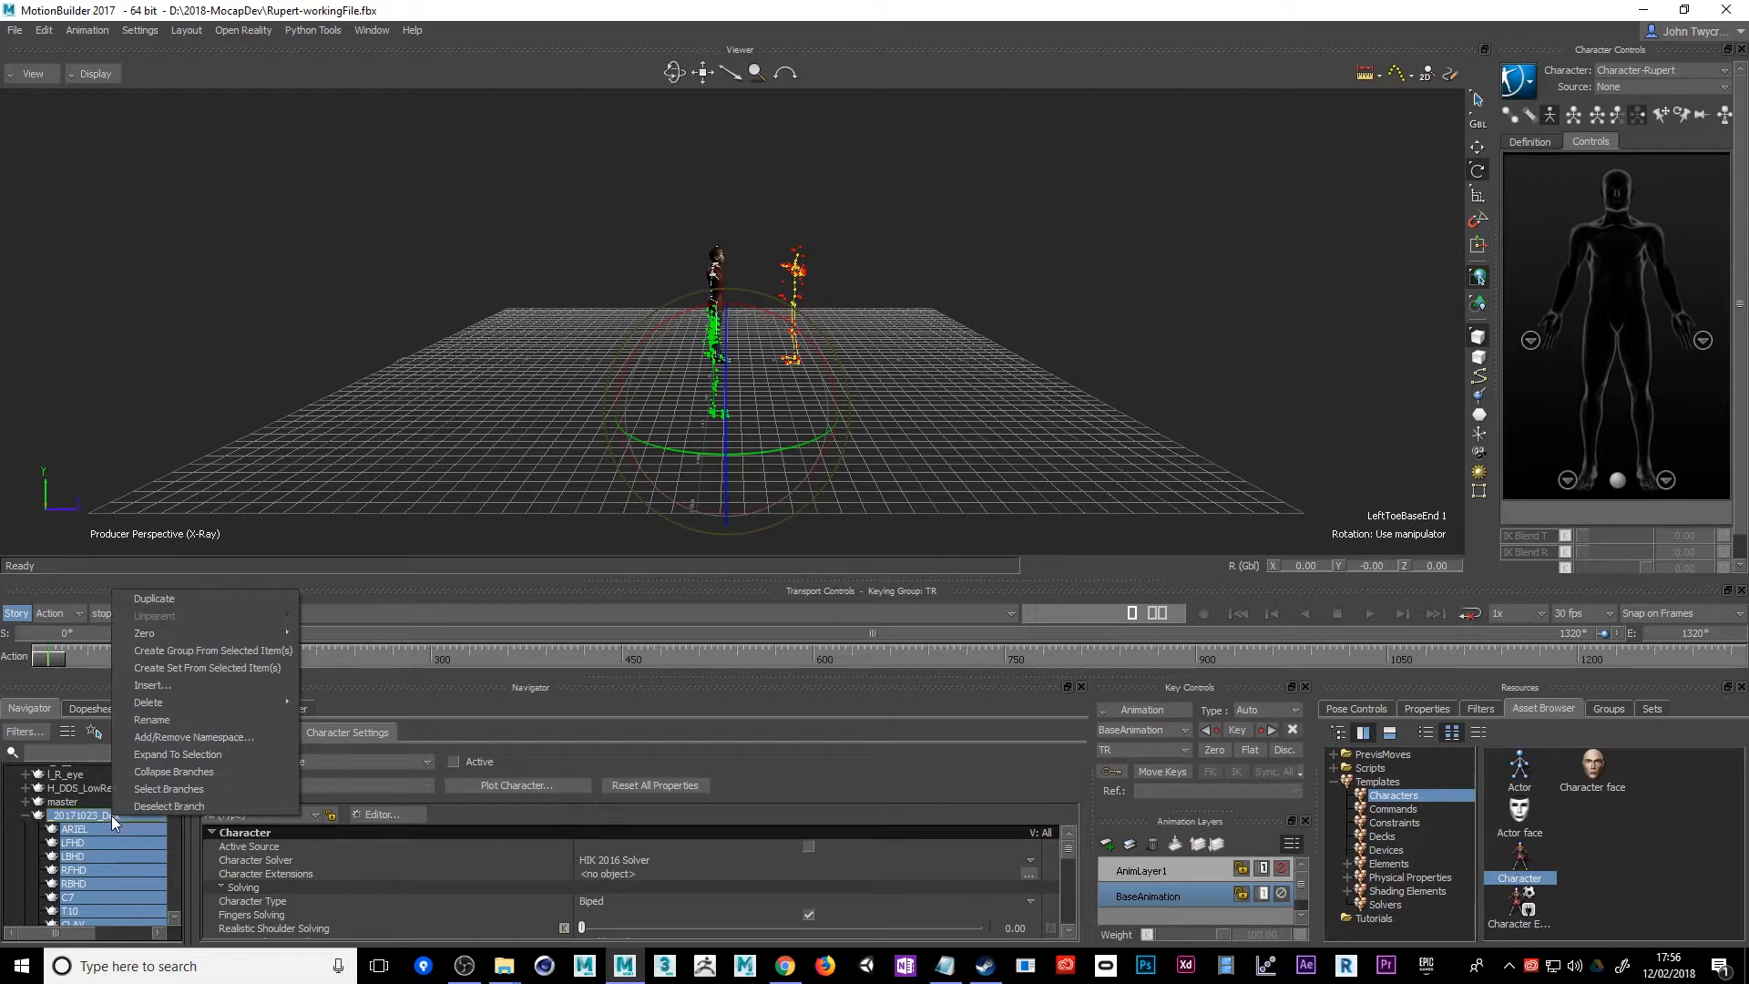
pyautogui.moveTo(201, 709)
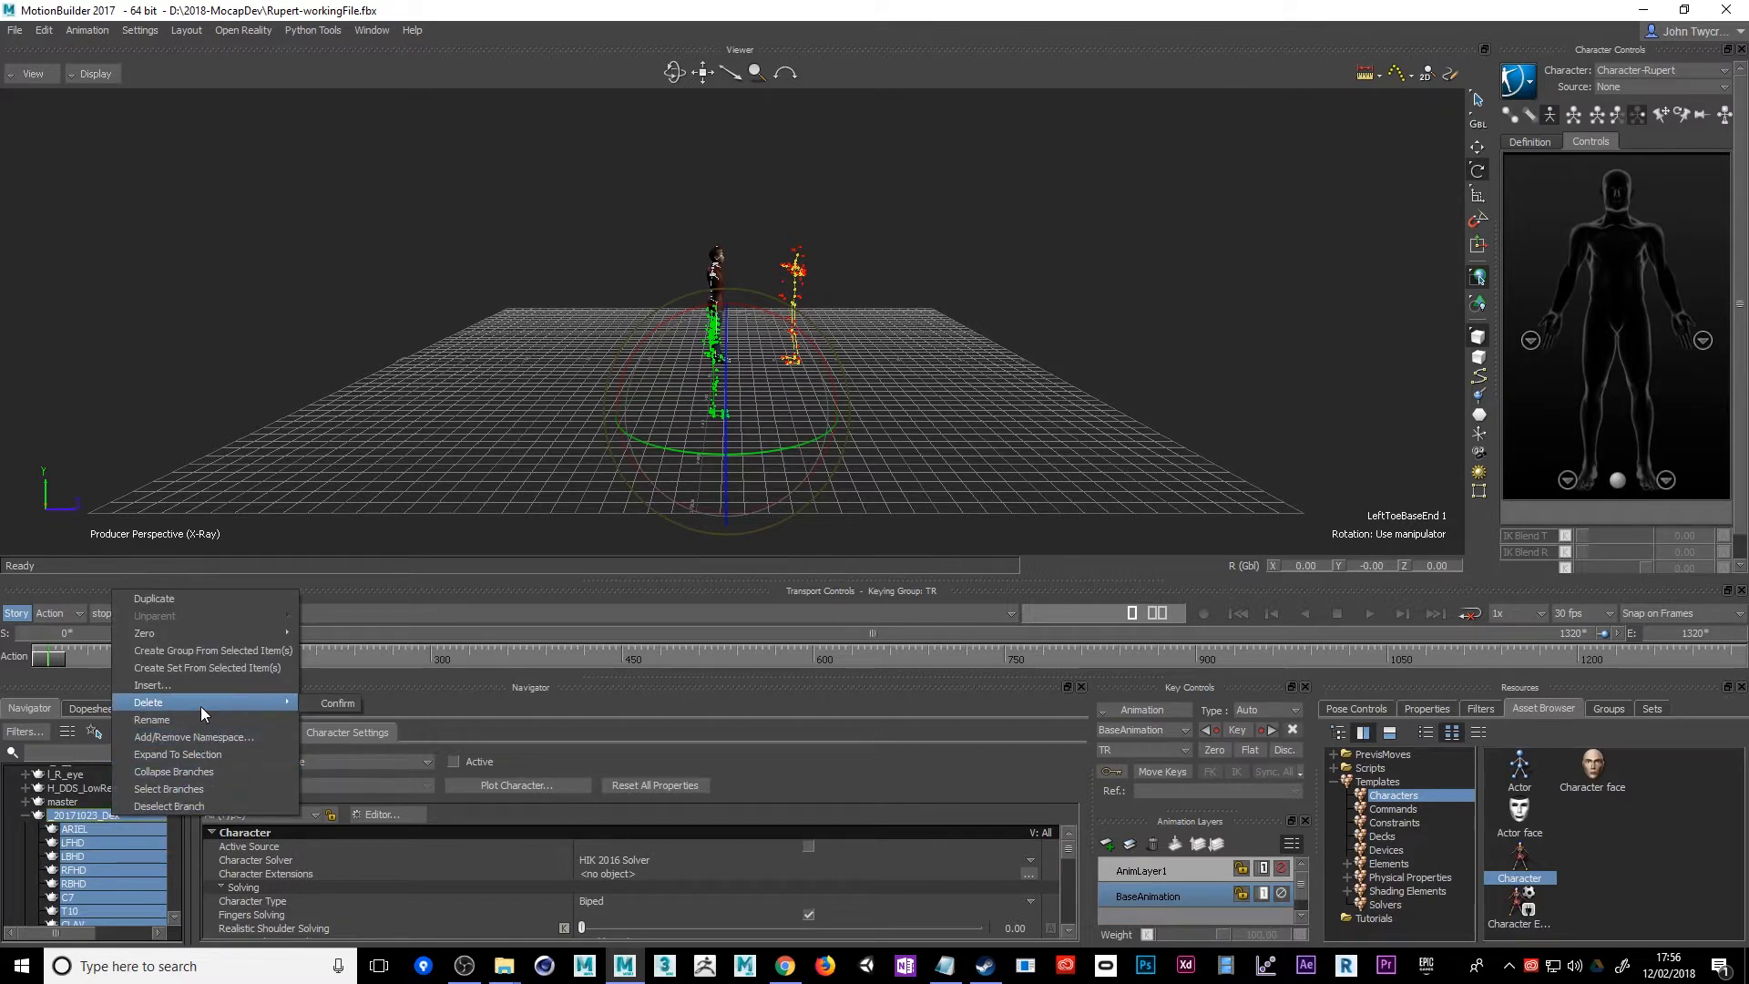
pyautogui.click(341, 704)
# Save the cleaned scene, containing only Rupert and the remaining mocap skeleton, to Rupert-workingFile.fbx
pyautogui.moveTo(173, 836)
pyautogui.mouseDown()
pyautogui.moveTo(171, 862)
pyautogui.moveTo(173, 830)
pyautogui.mouseUp()
pyautogui.moveTo(918, 424); pyautogui.dragTo(656, 511)
pyautogui.moveTo(838, 350); pyautogui.dragTo(932, 464)
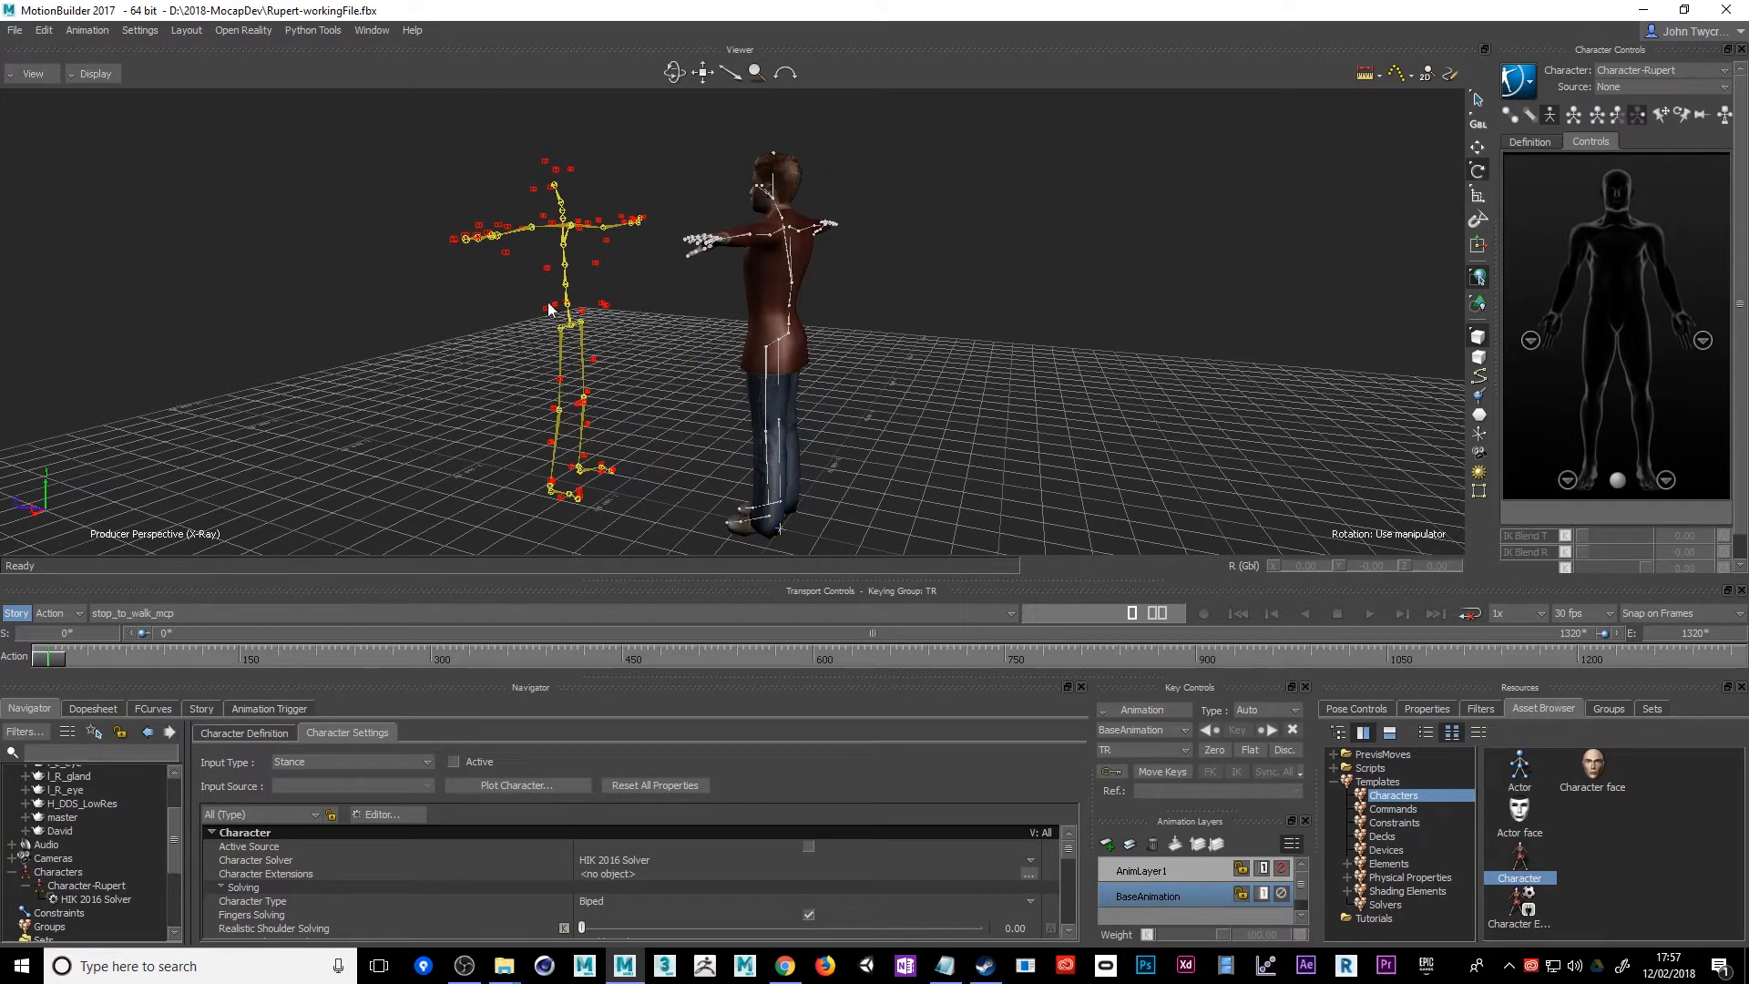
pyautogui.click(15, 30)
pyautogui.click(32, 98)
pyautogui.moveTo(87, 283)
pyautogui.keyDown('alt'); pyautogui.mouseDown()
pyautogui.moveTo(110, 258)
pyautogui.moveTo(80, 271)
pyautogui.mouseUp(); pyautogui.keyUp('alt')
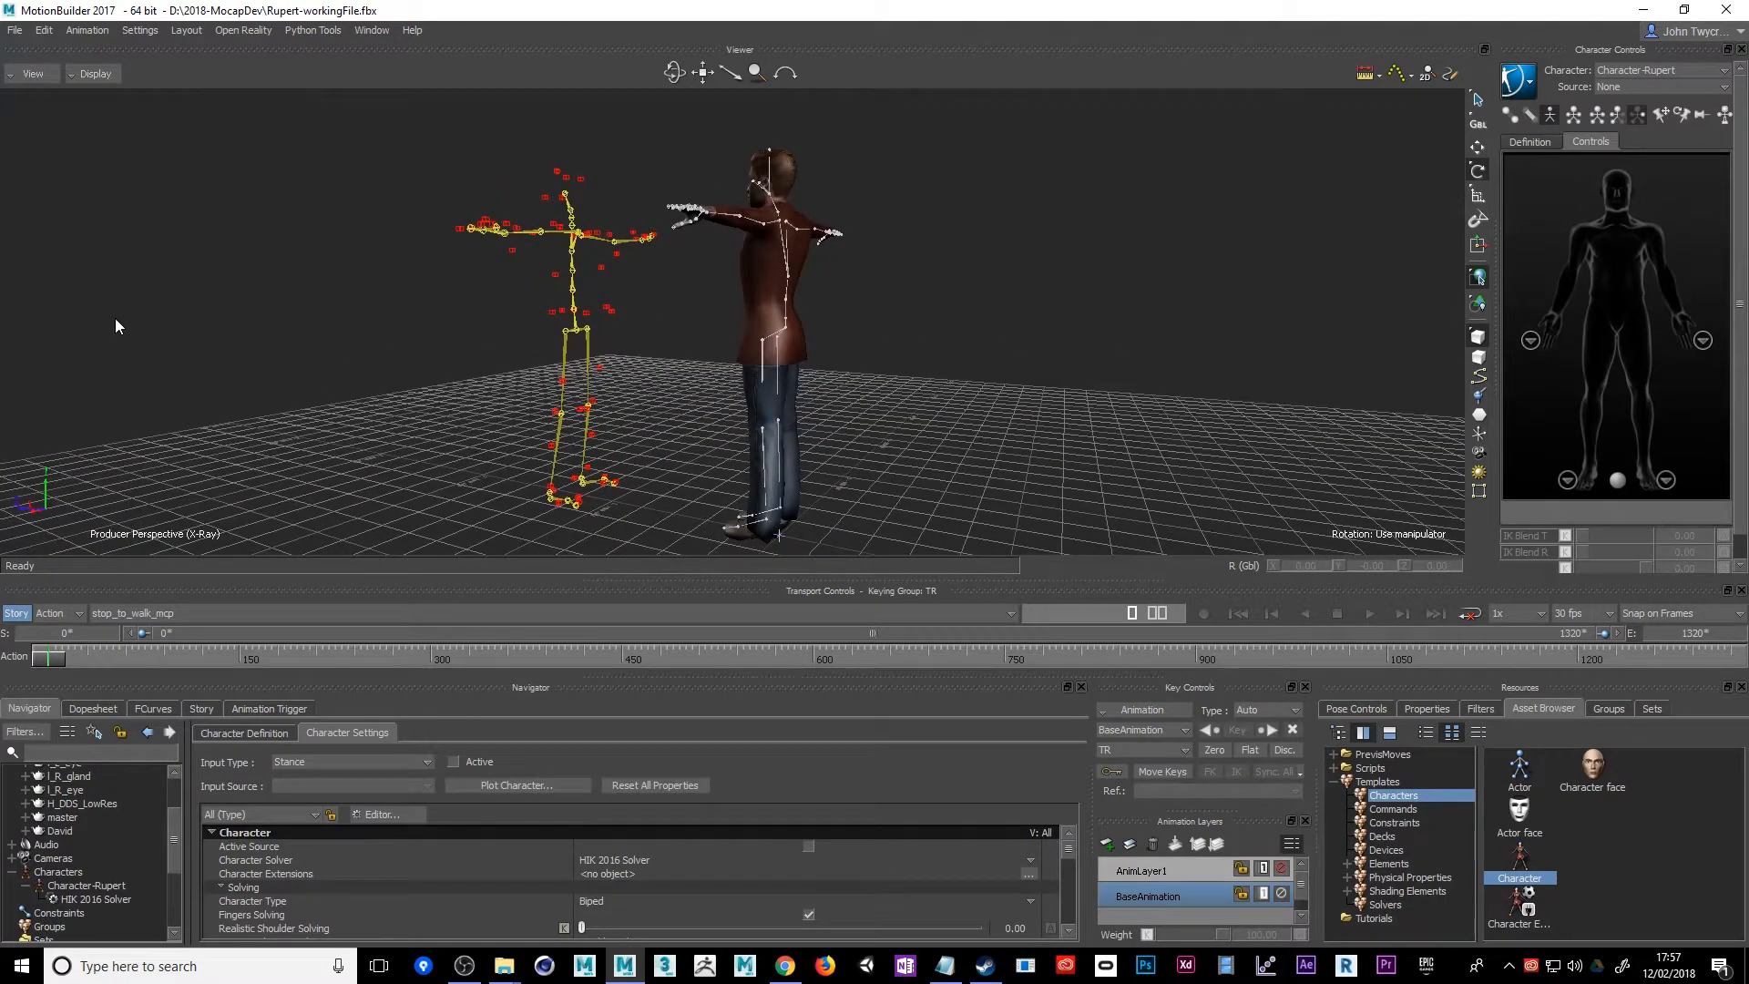
# Try to characterize the yellow mocap skeleton as a Biped by applying the Character template to its hips, continuing past the missing optional nodes
pyautogui.click(786, 339)
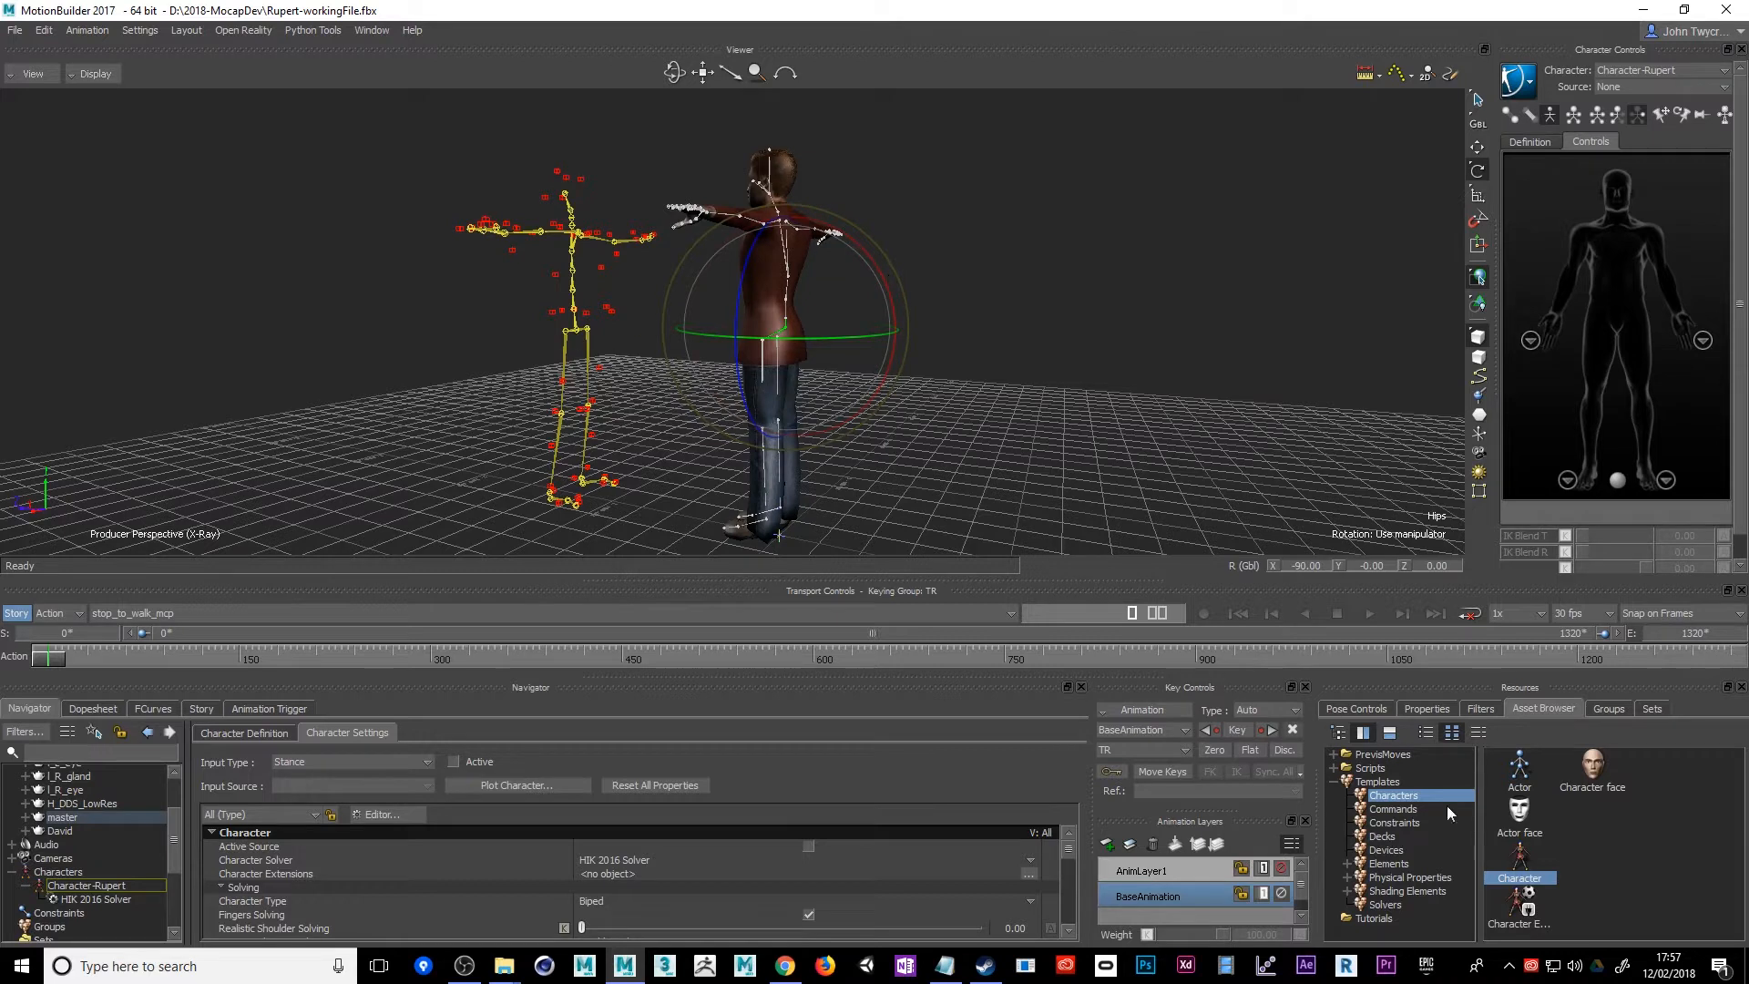
pyautogui.click(1378, 782)
pyautogui.click(1390, 798)
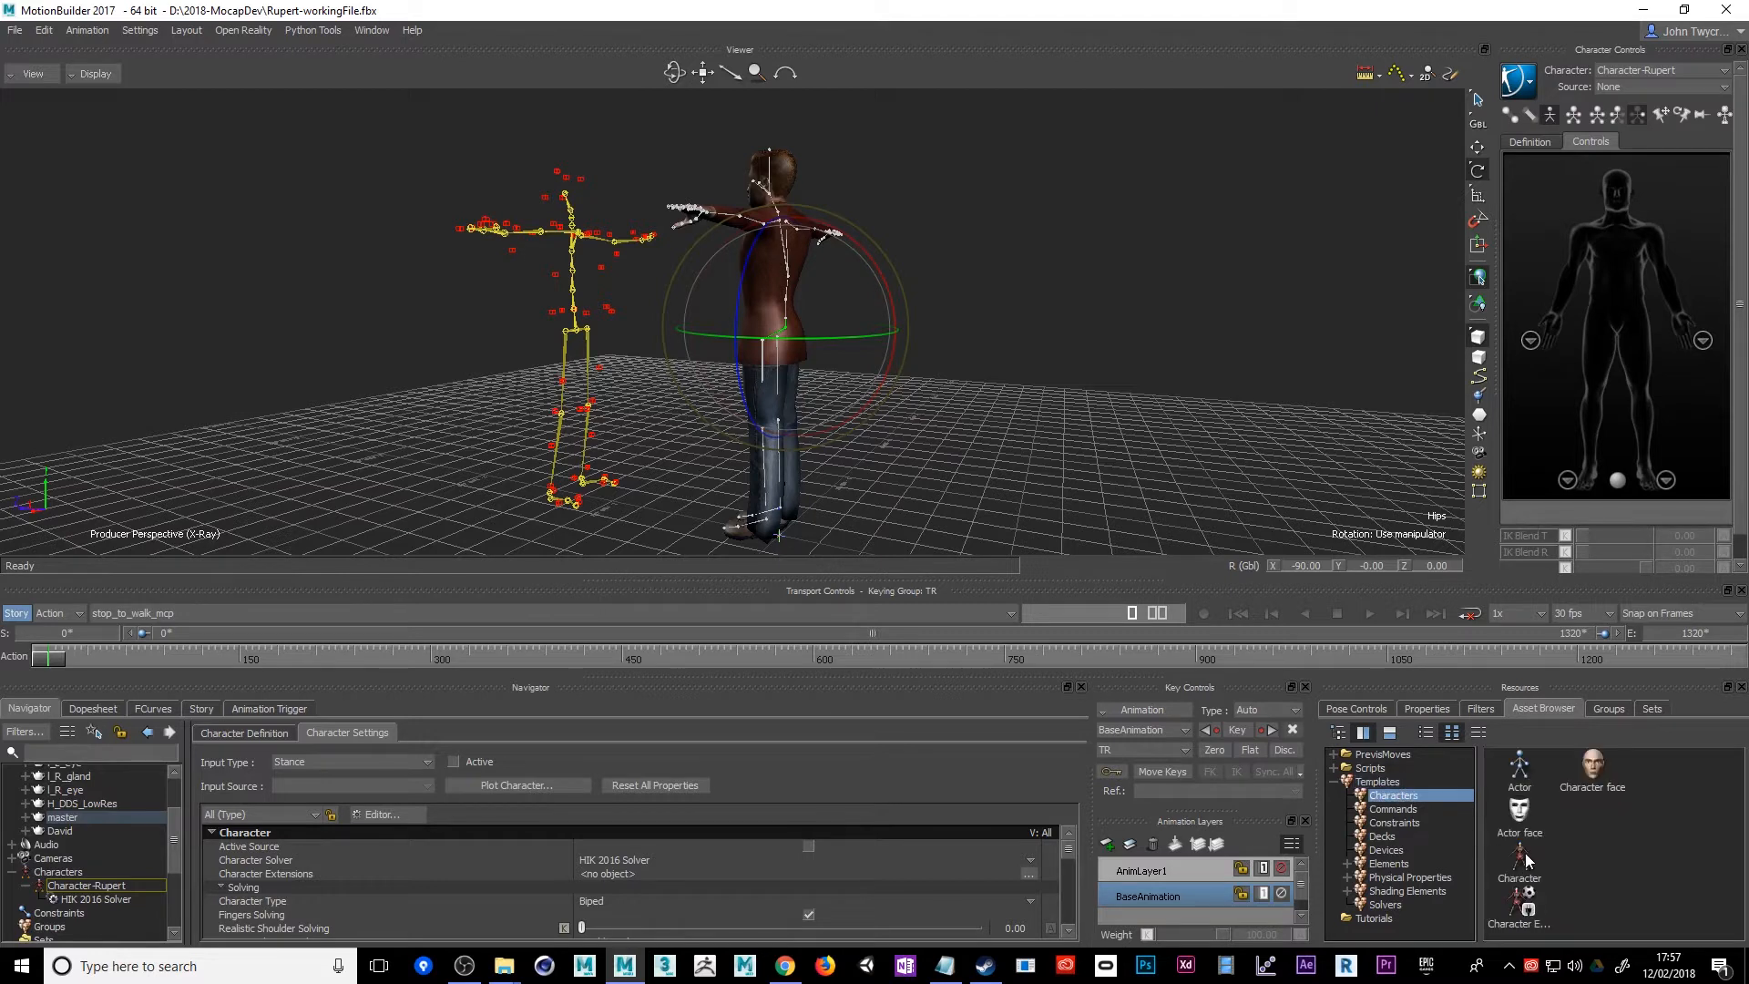
pyautogui.moveTo(1522, 852); pyautogui.dragTo(576, 335)
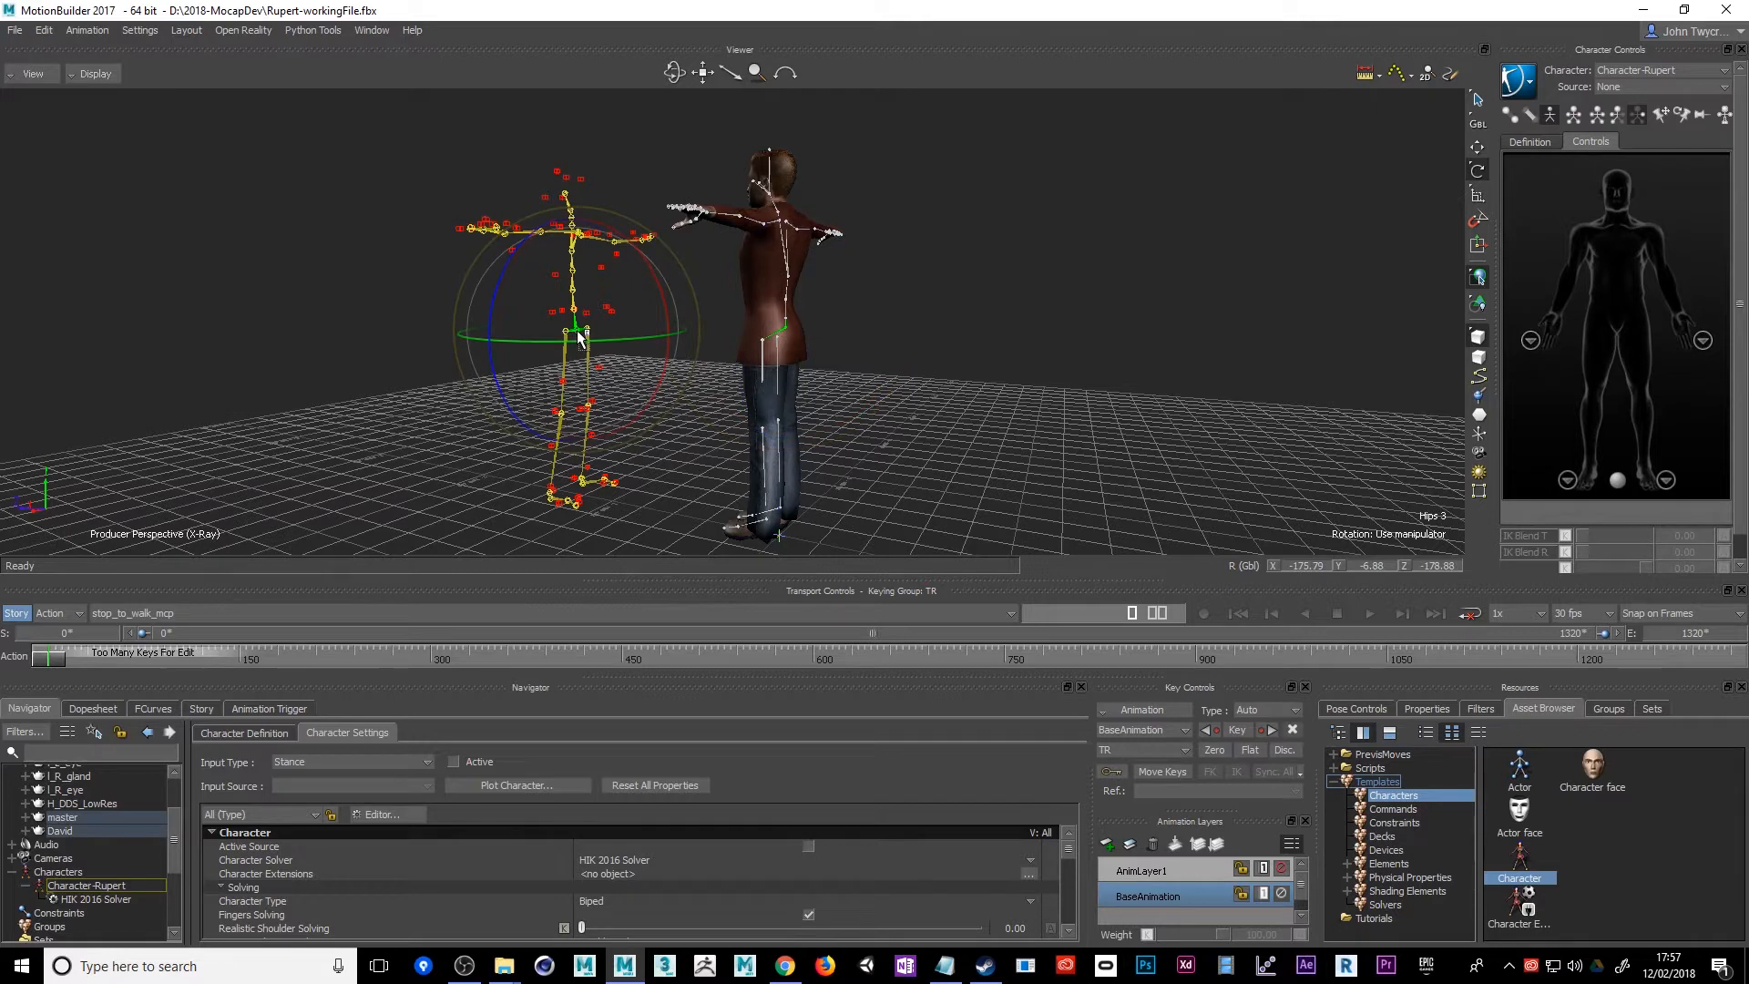
pyautogui.moveTo(577, 329); pyautogui.dragTo(577, 330)
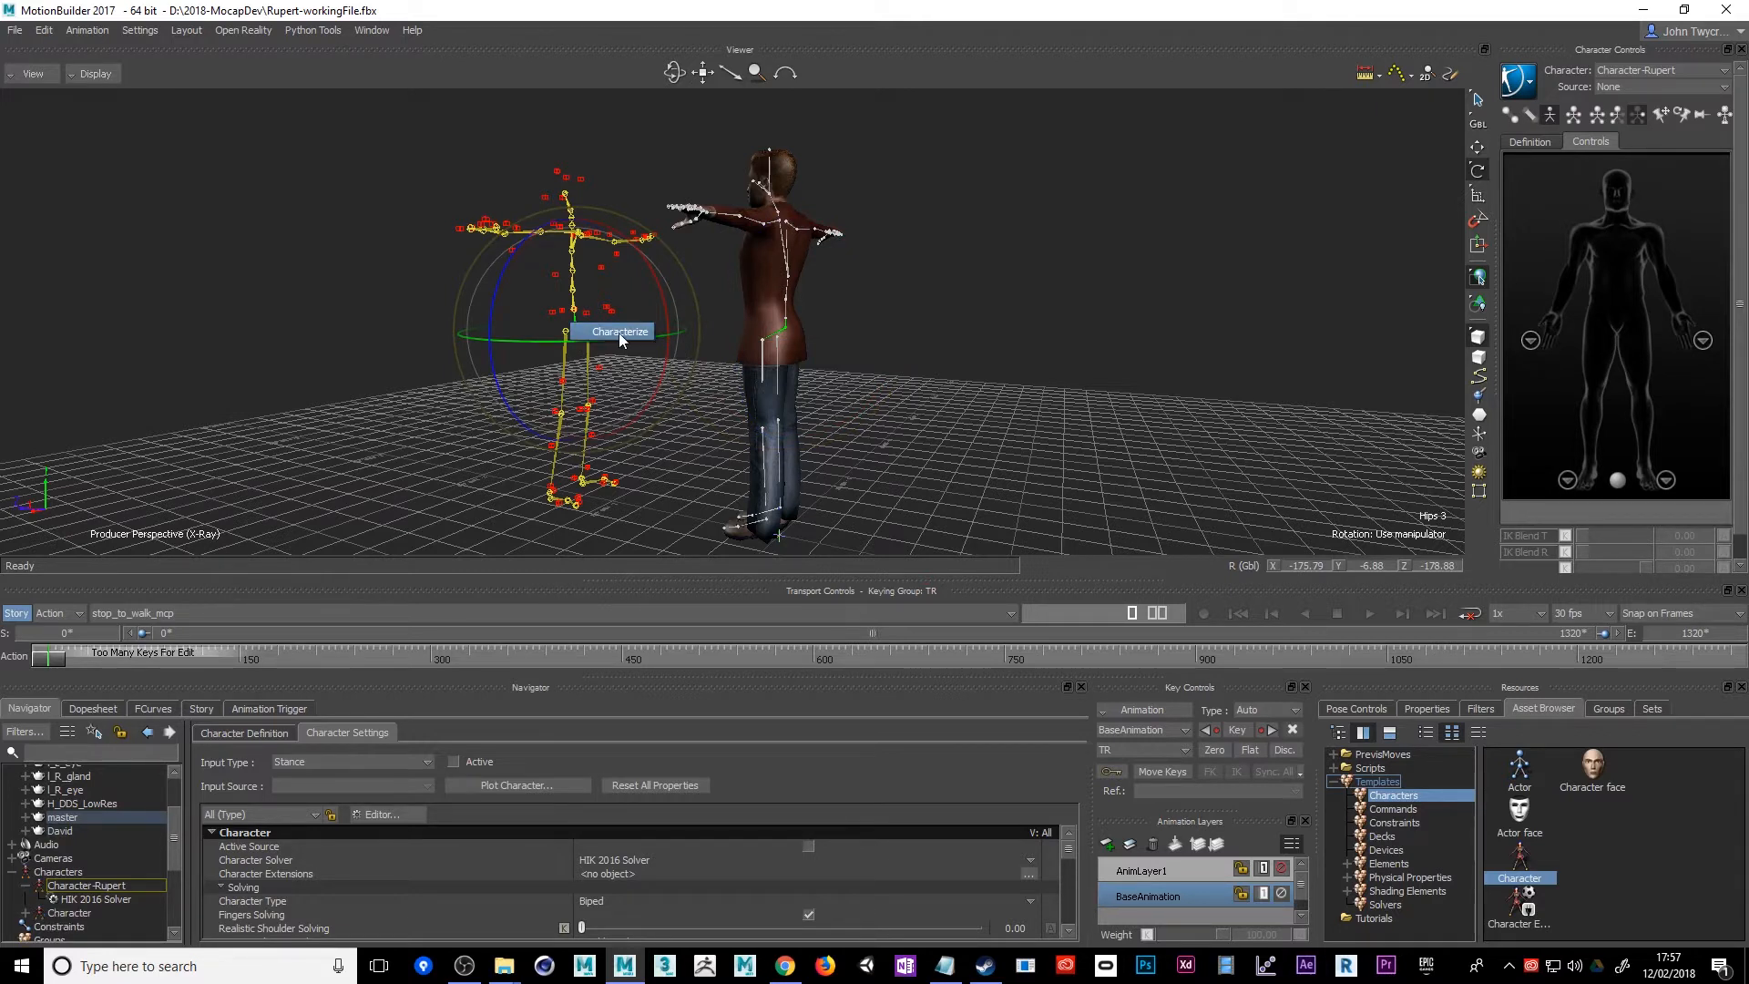
pyautogui.click(619, 331)
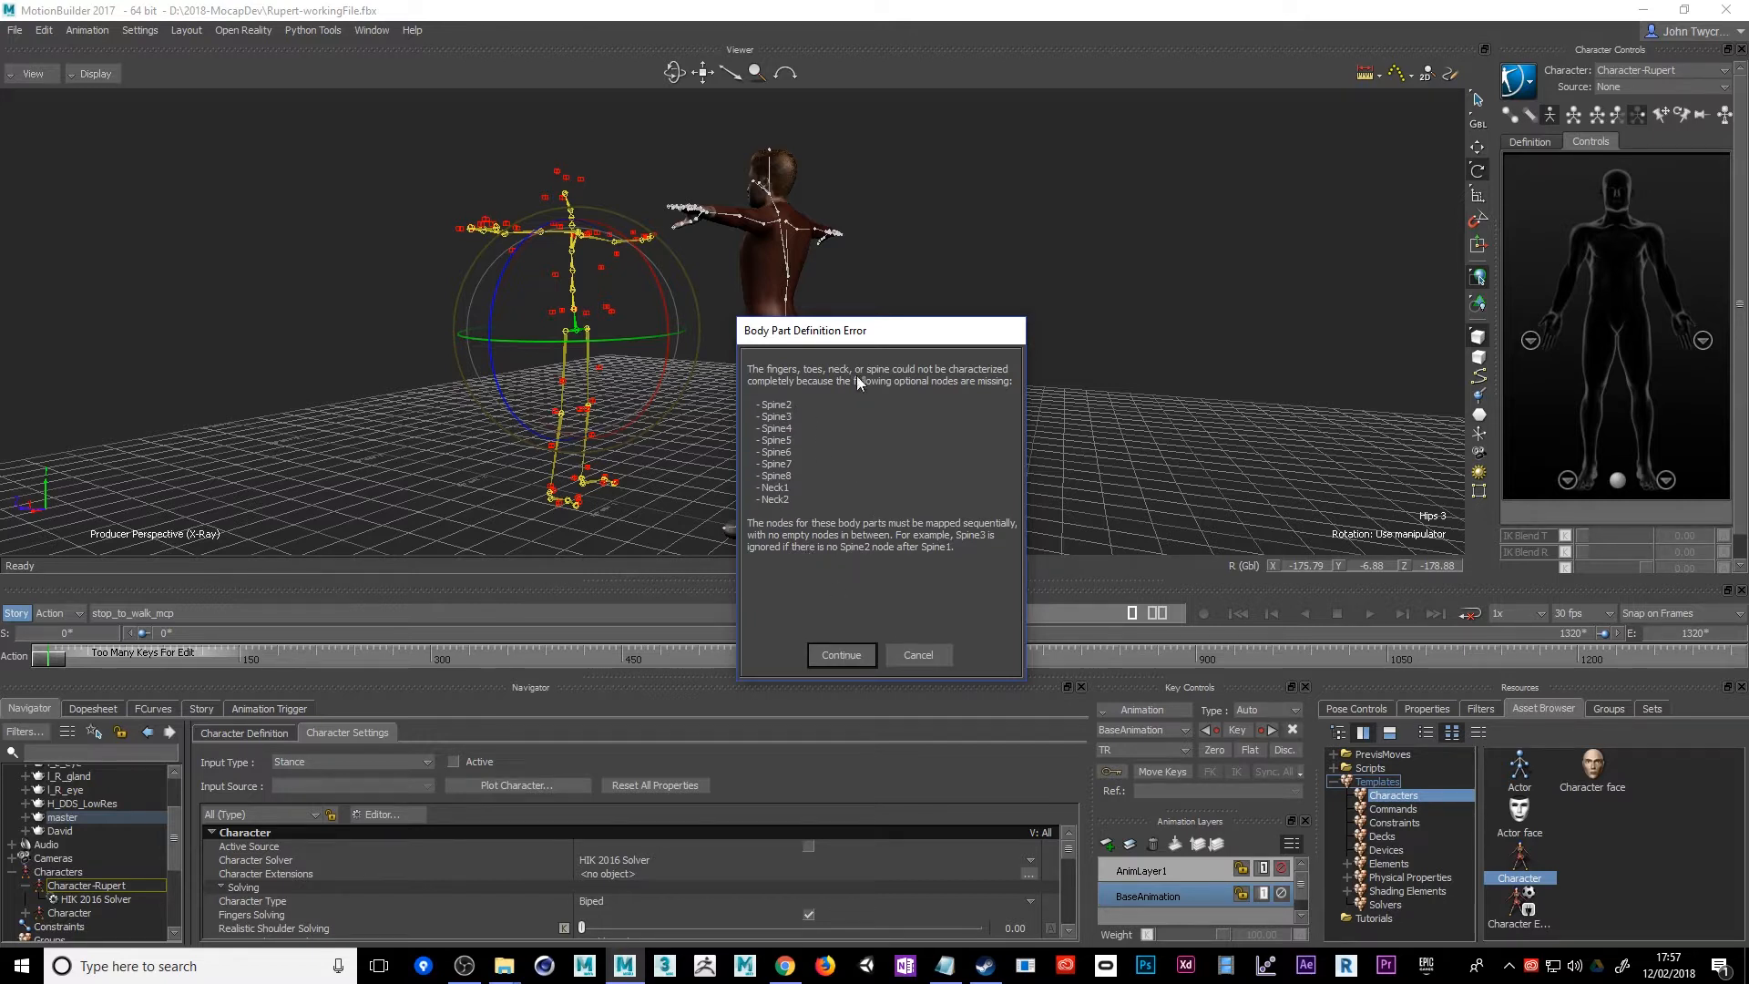
pyautogui.click(840, 655)
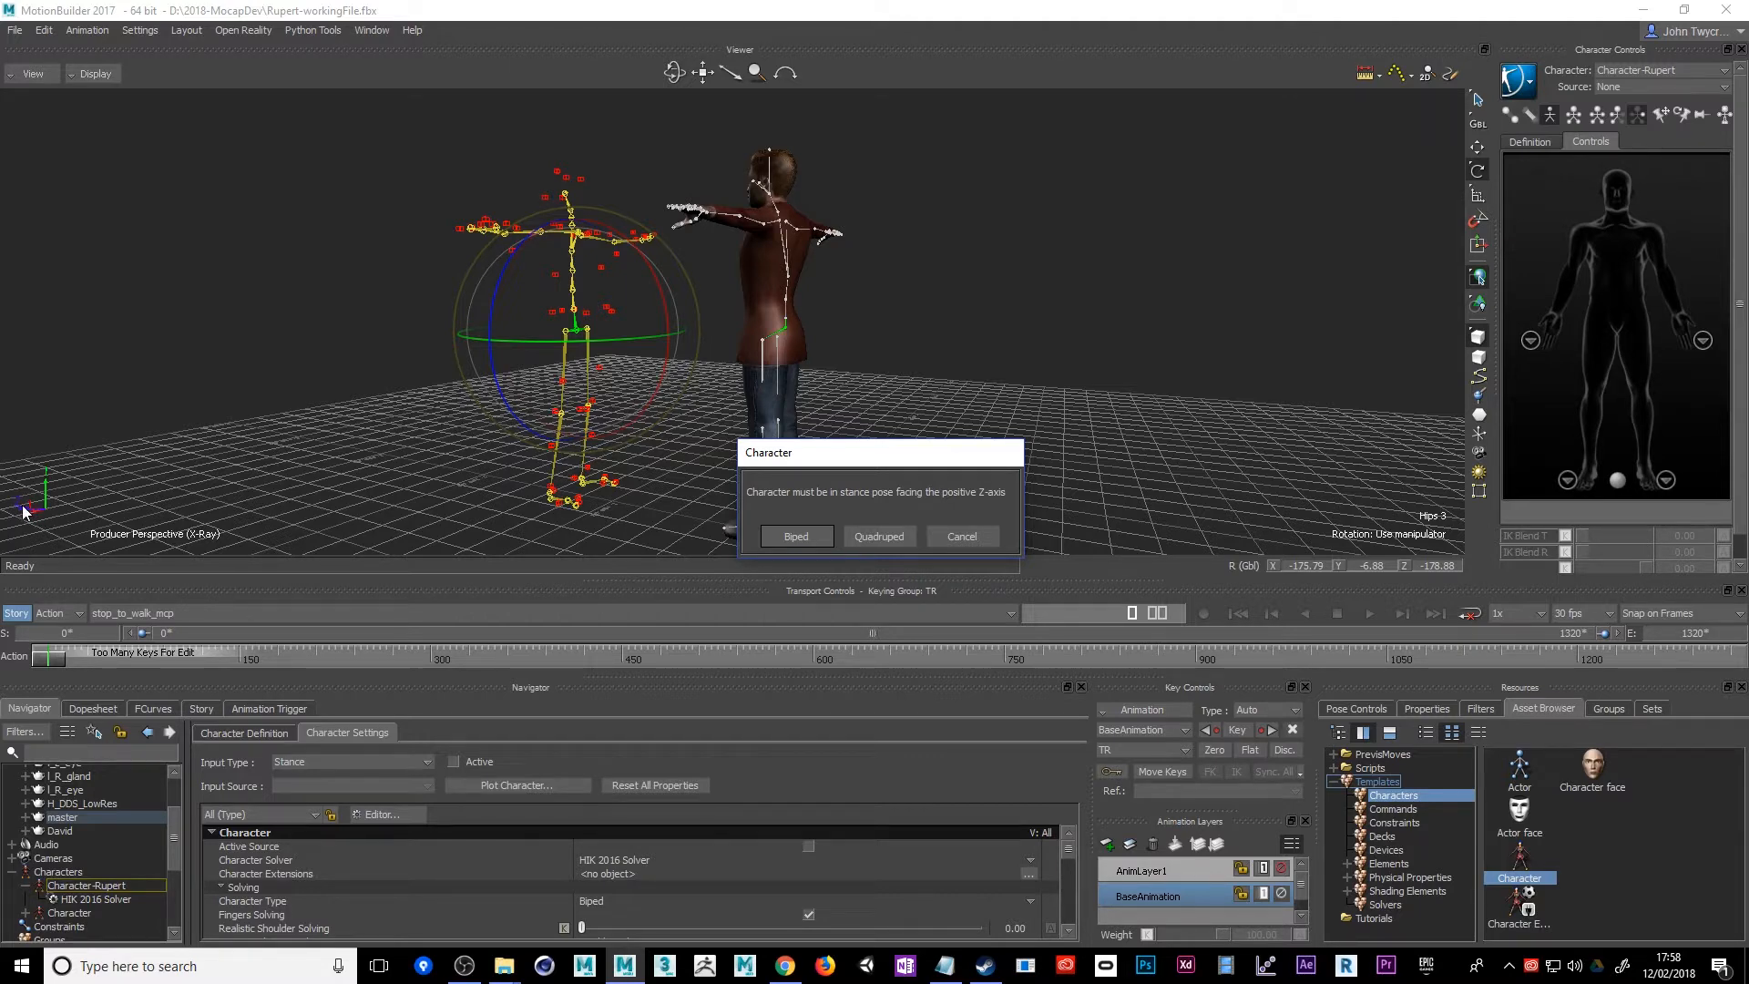
pyautogui.click(795, 536)
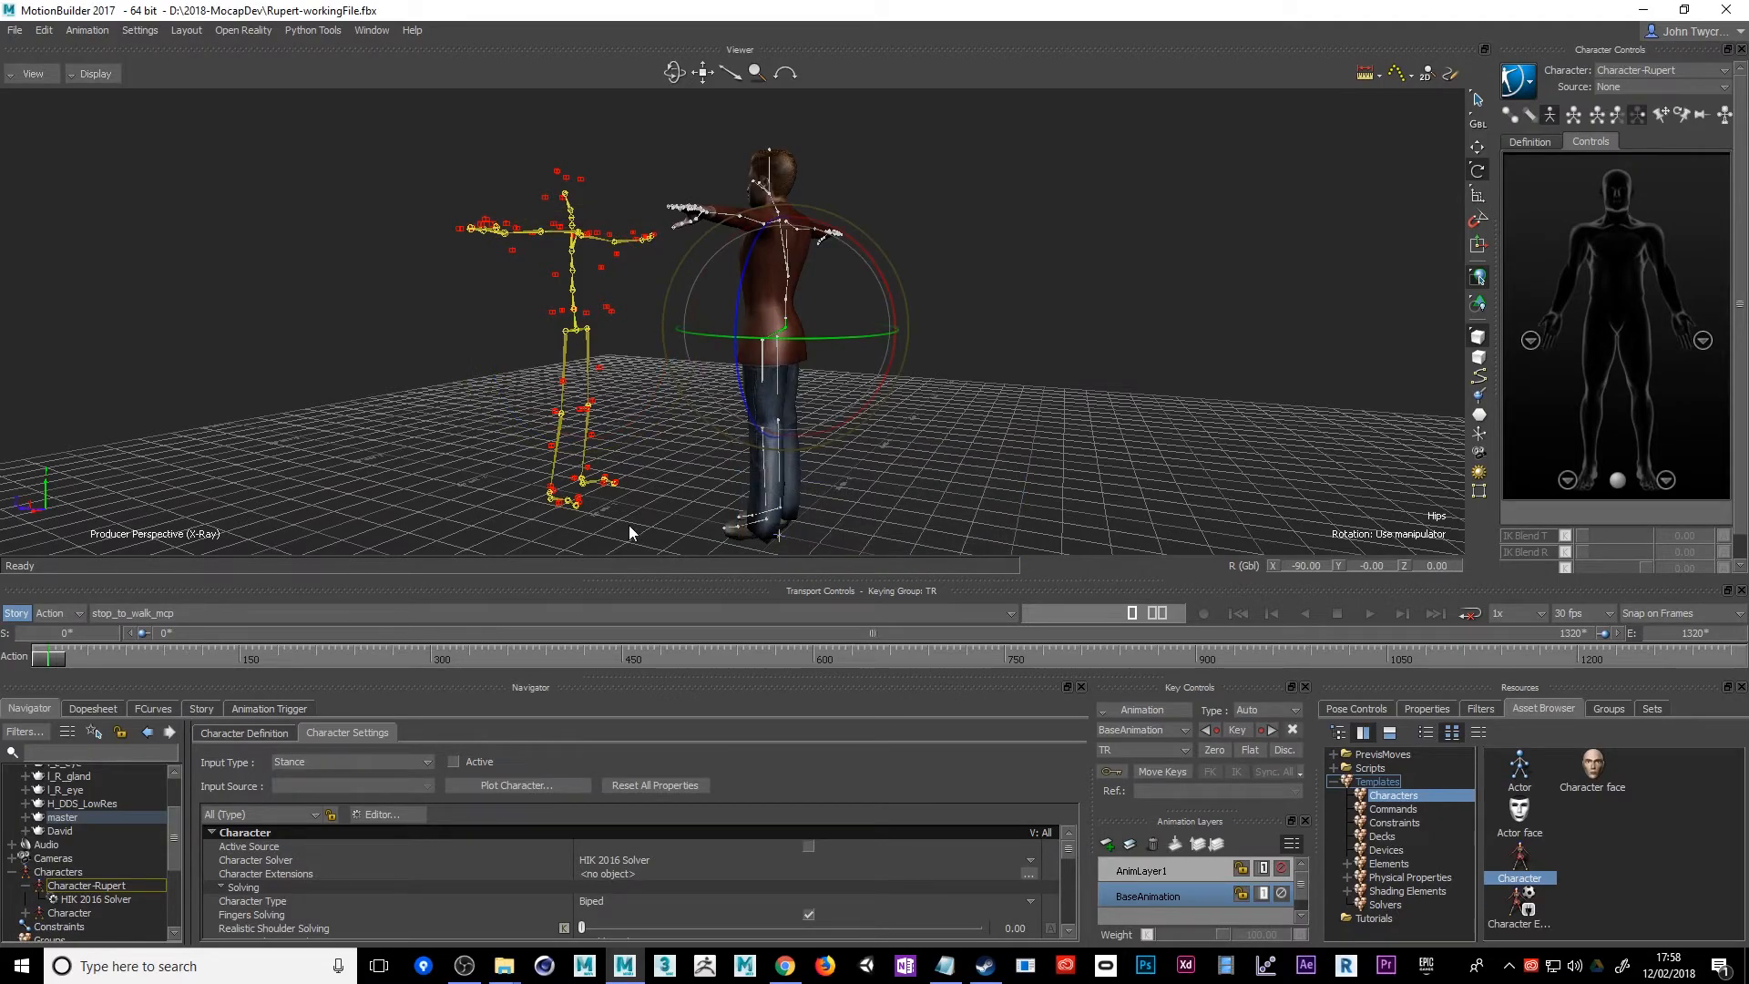
# Set Character-Rupert's input type to Character with the mocap Character as input source, and activate it
pyautogui.keyDown('ctrl'); pyautogui.keyDown('shift'); pyautogui.moveTo(628, 525); pyautogui.dragTo(63, 504); pyautogui.keyUp('shift'); pyautogui.keyUp('ctrl')
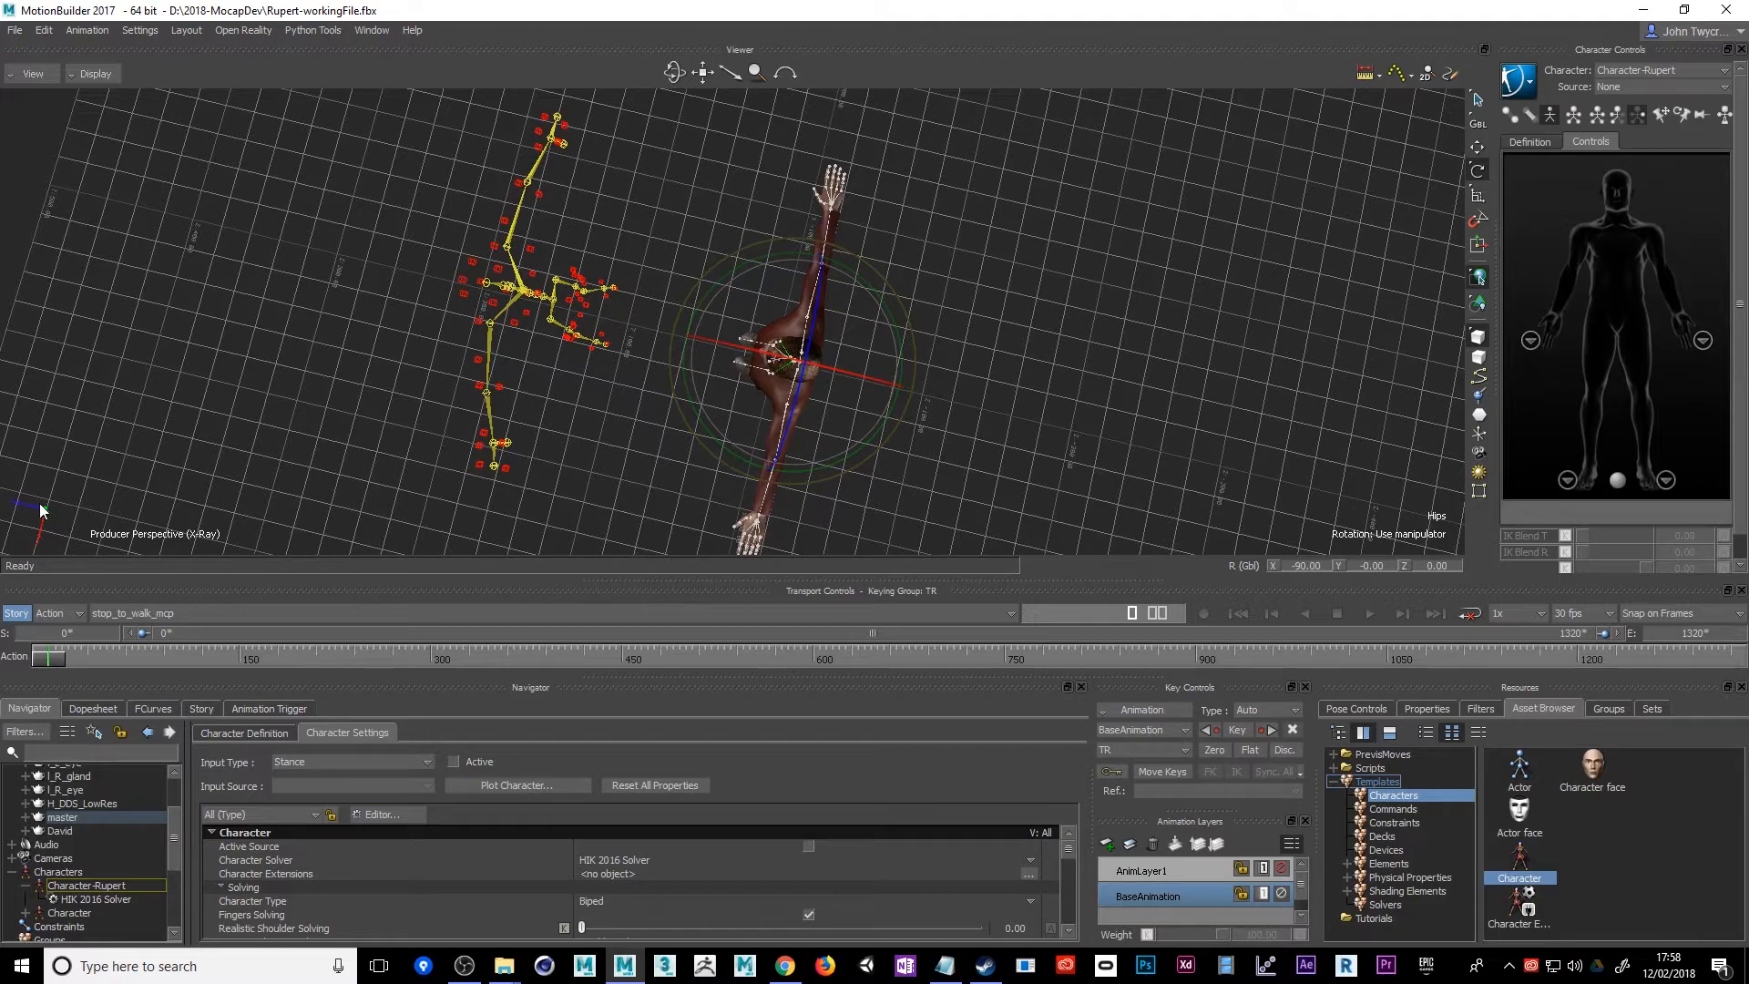
pyautogui.keyDown('ctrl'); pyautogui.keyDown('shift'); pyautogui.moveTo(335, 465); pyautogui.dragTo(336, 309); pyautogui.keyUp('shift'); pyautogui.keyUp('ctrl')
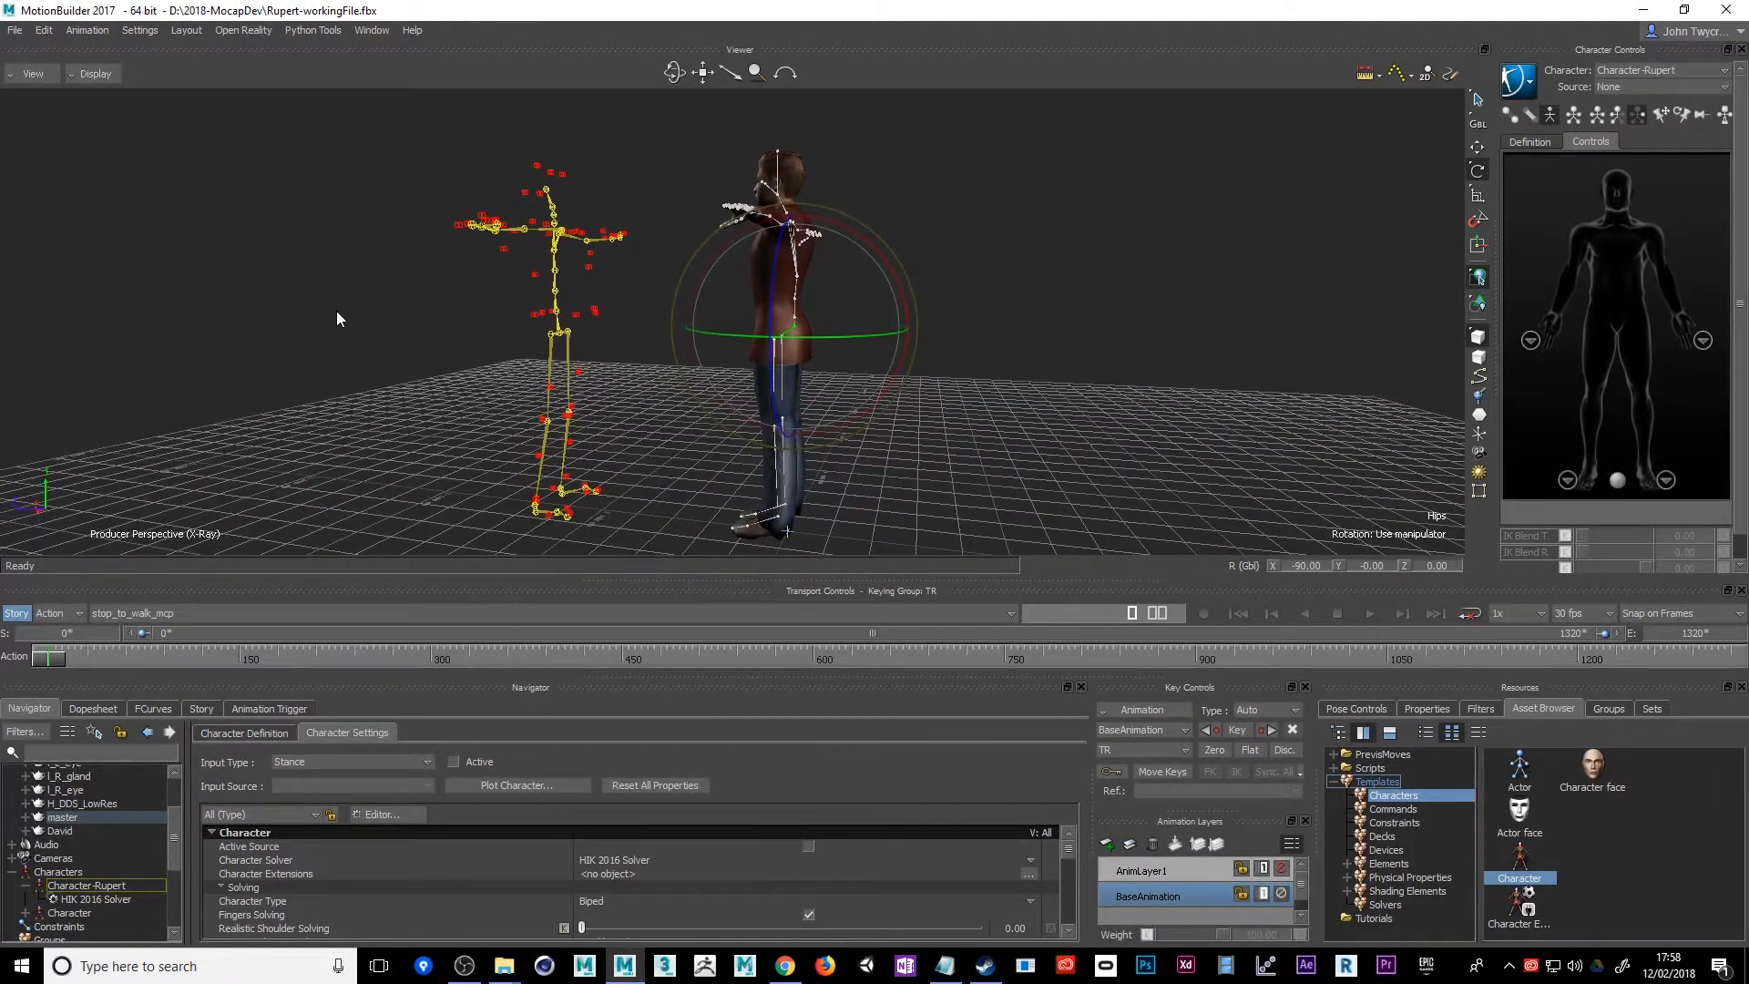
pyautogui.click(346, 762)
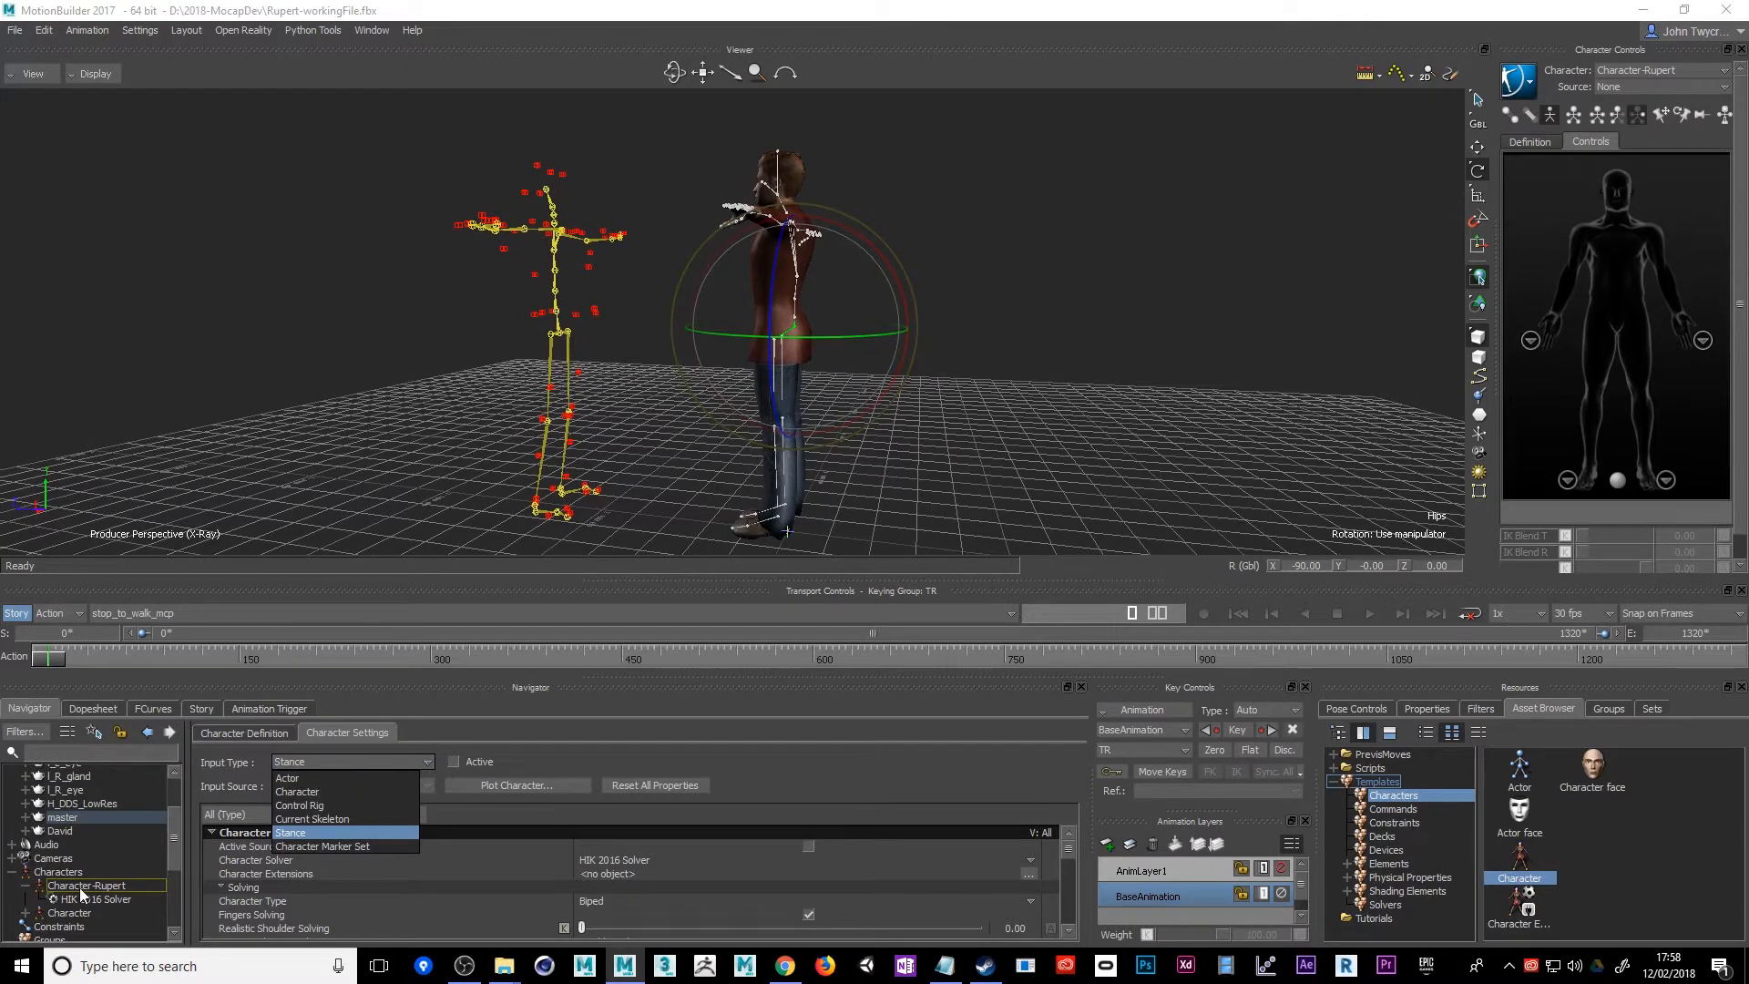
pyautogui.click(62, 915)
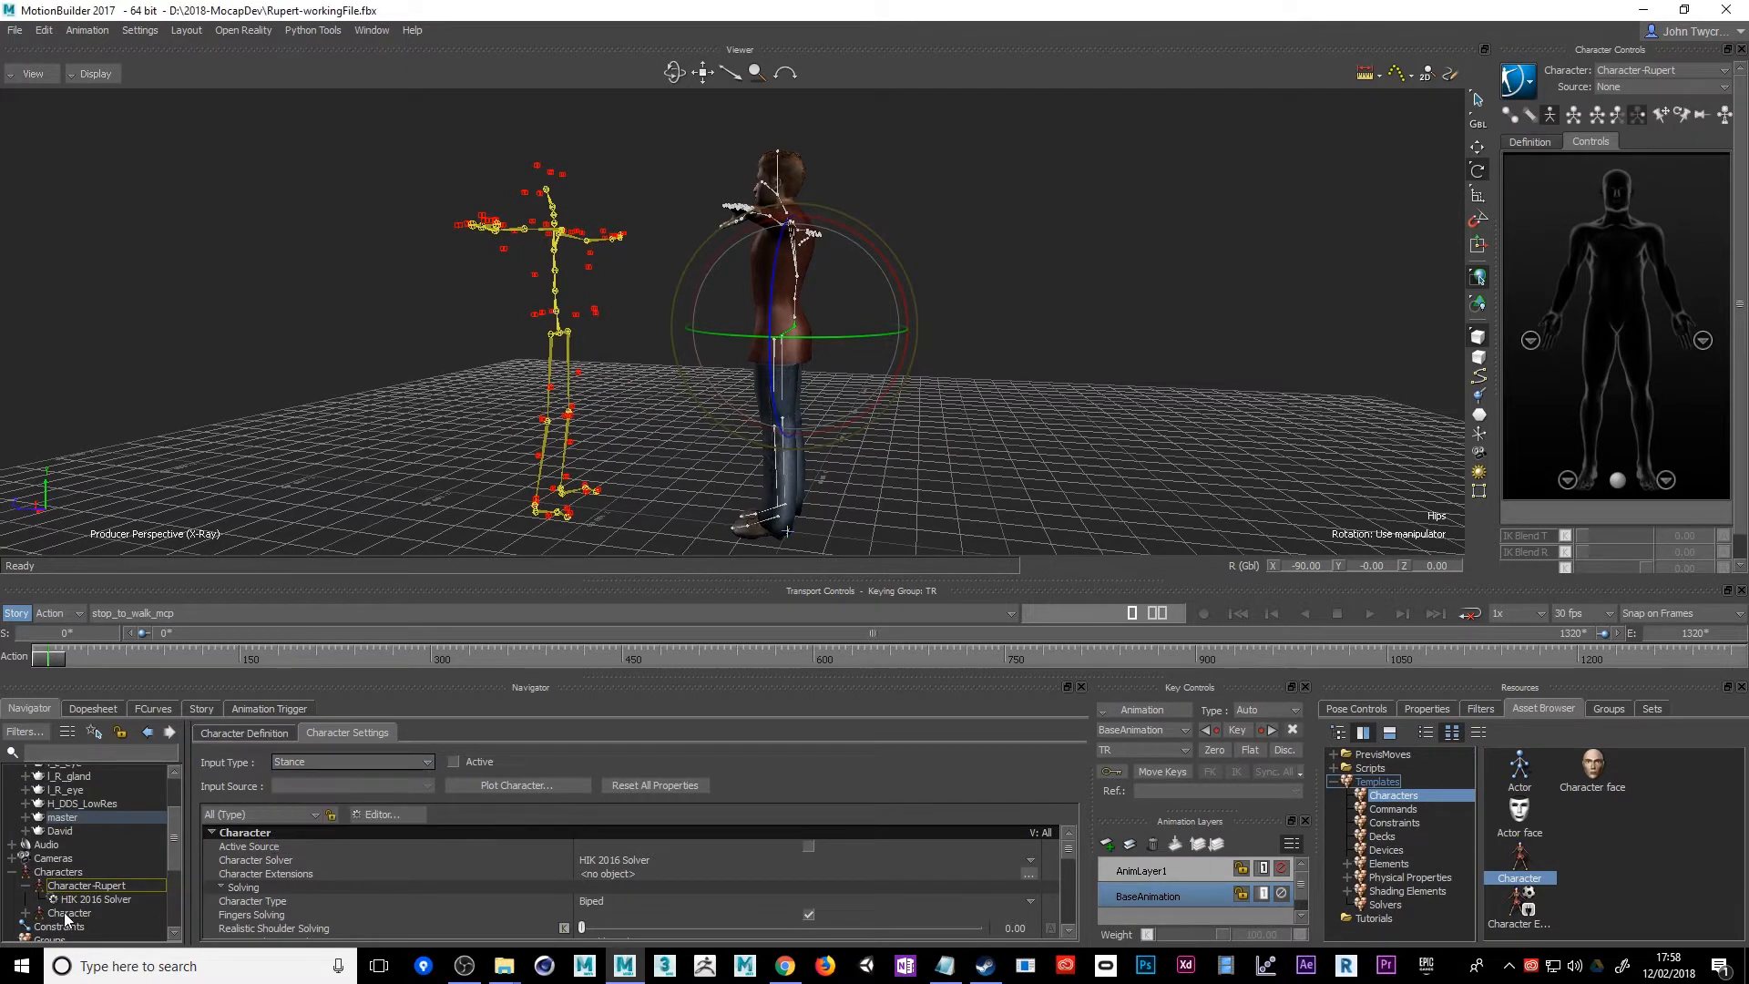
pyautogui.click(60, 912)
pyautogui.click(25, 914)
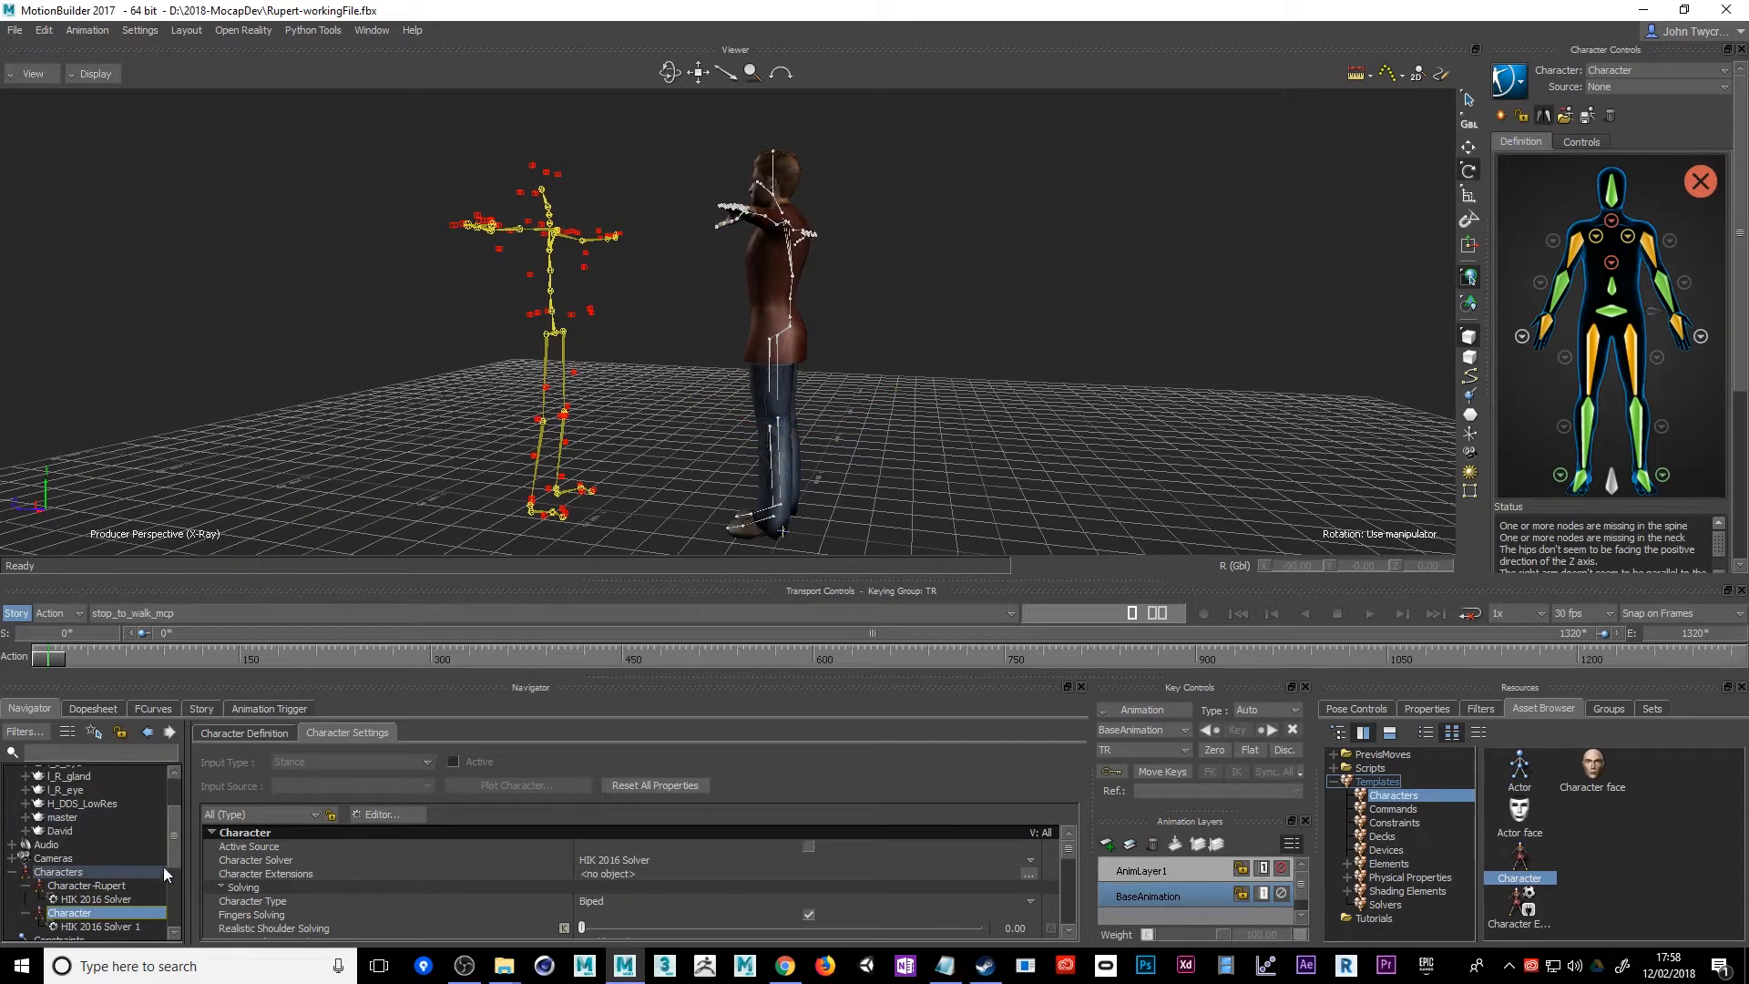
pyautogui.click(90, 887)
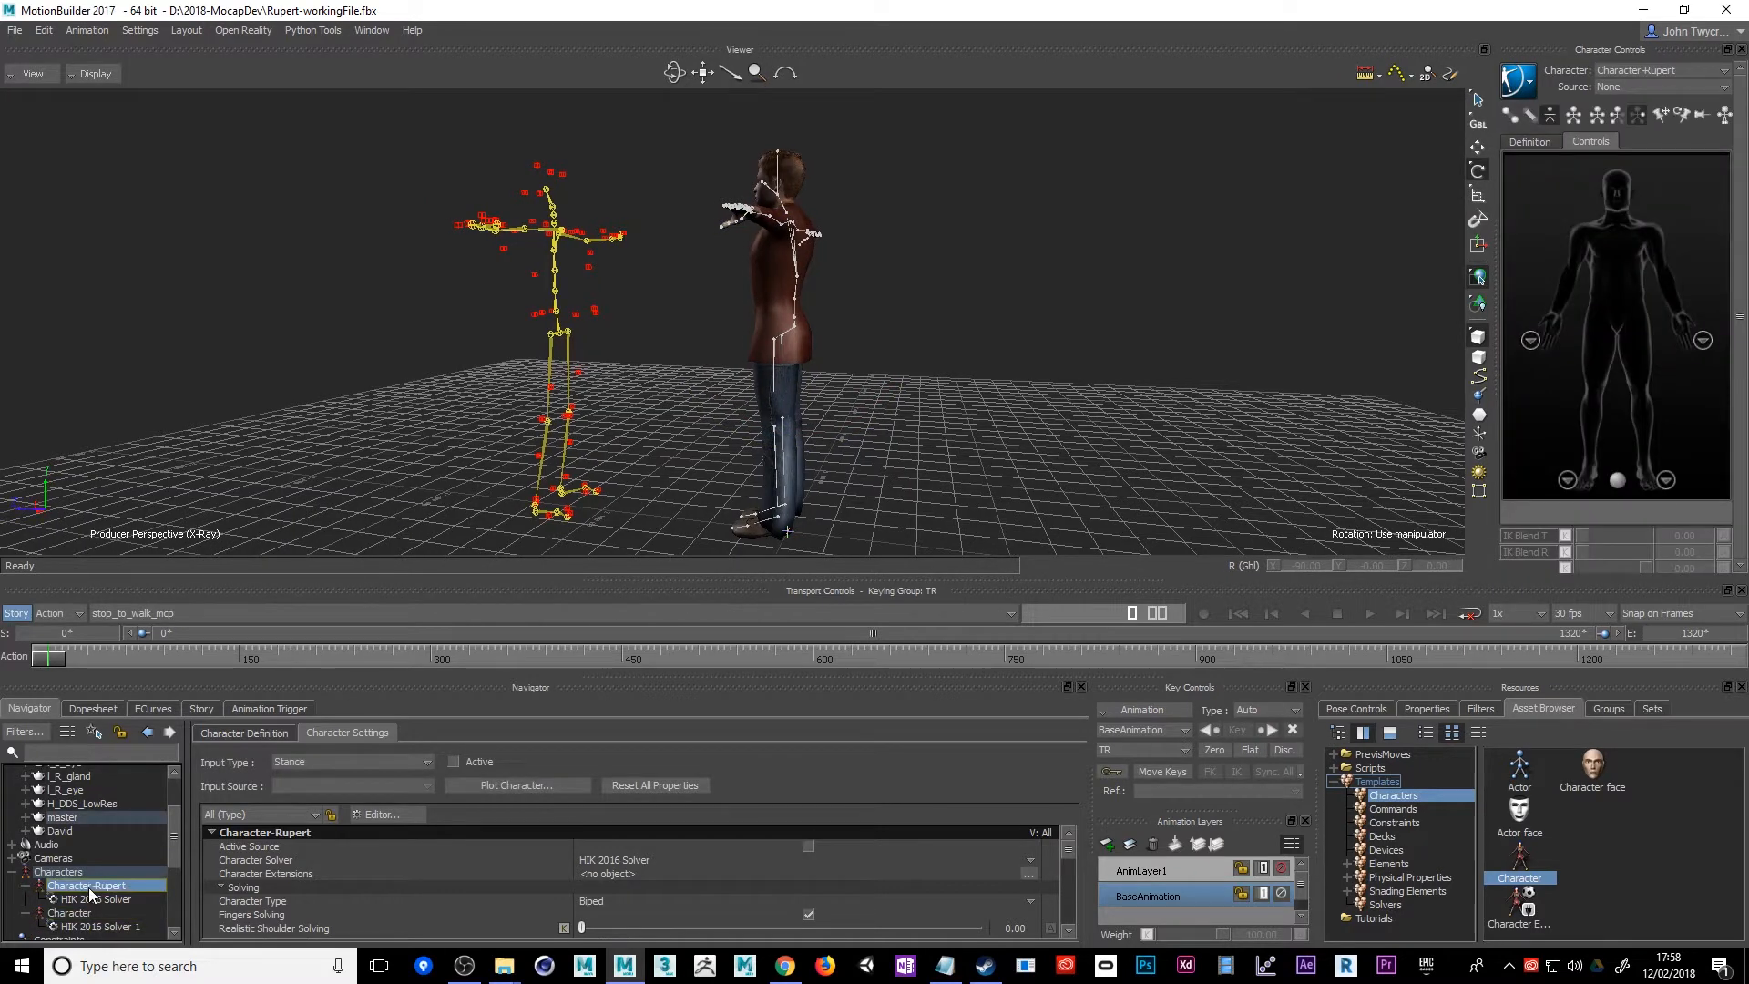
pyautogui.click(385, 764)
pyautogui.click(315, 792)
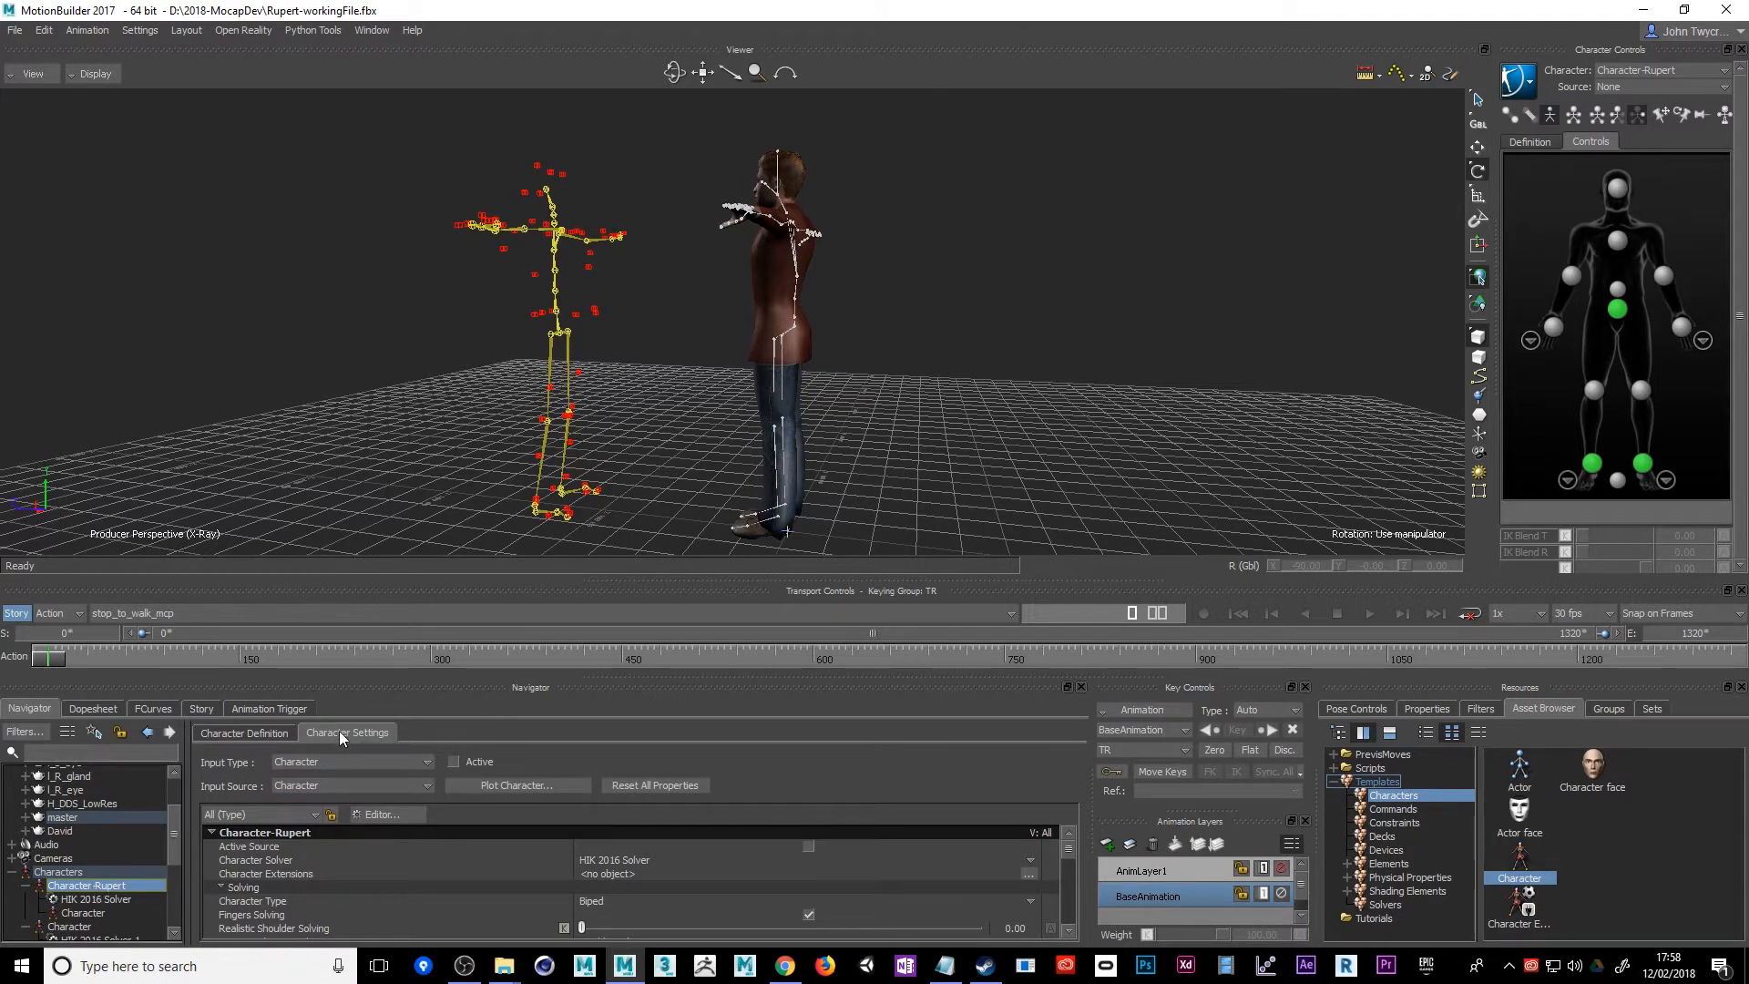
pyautogui.click(454, 762)
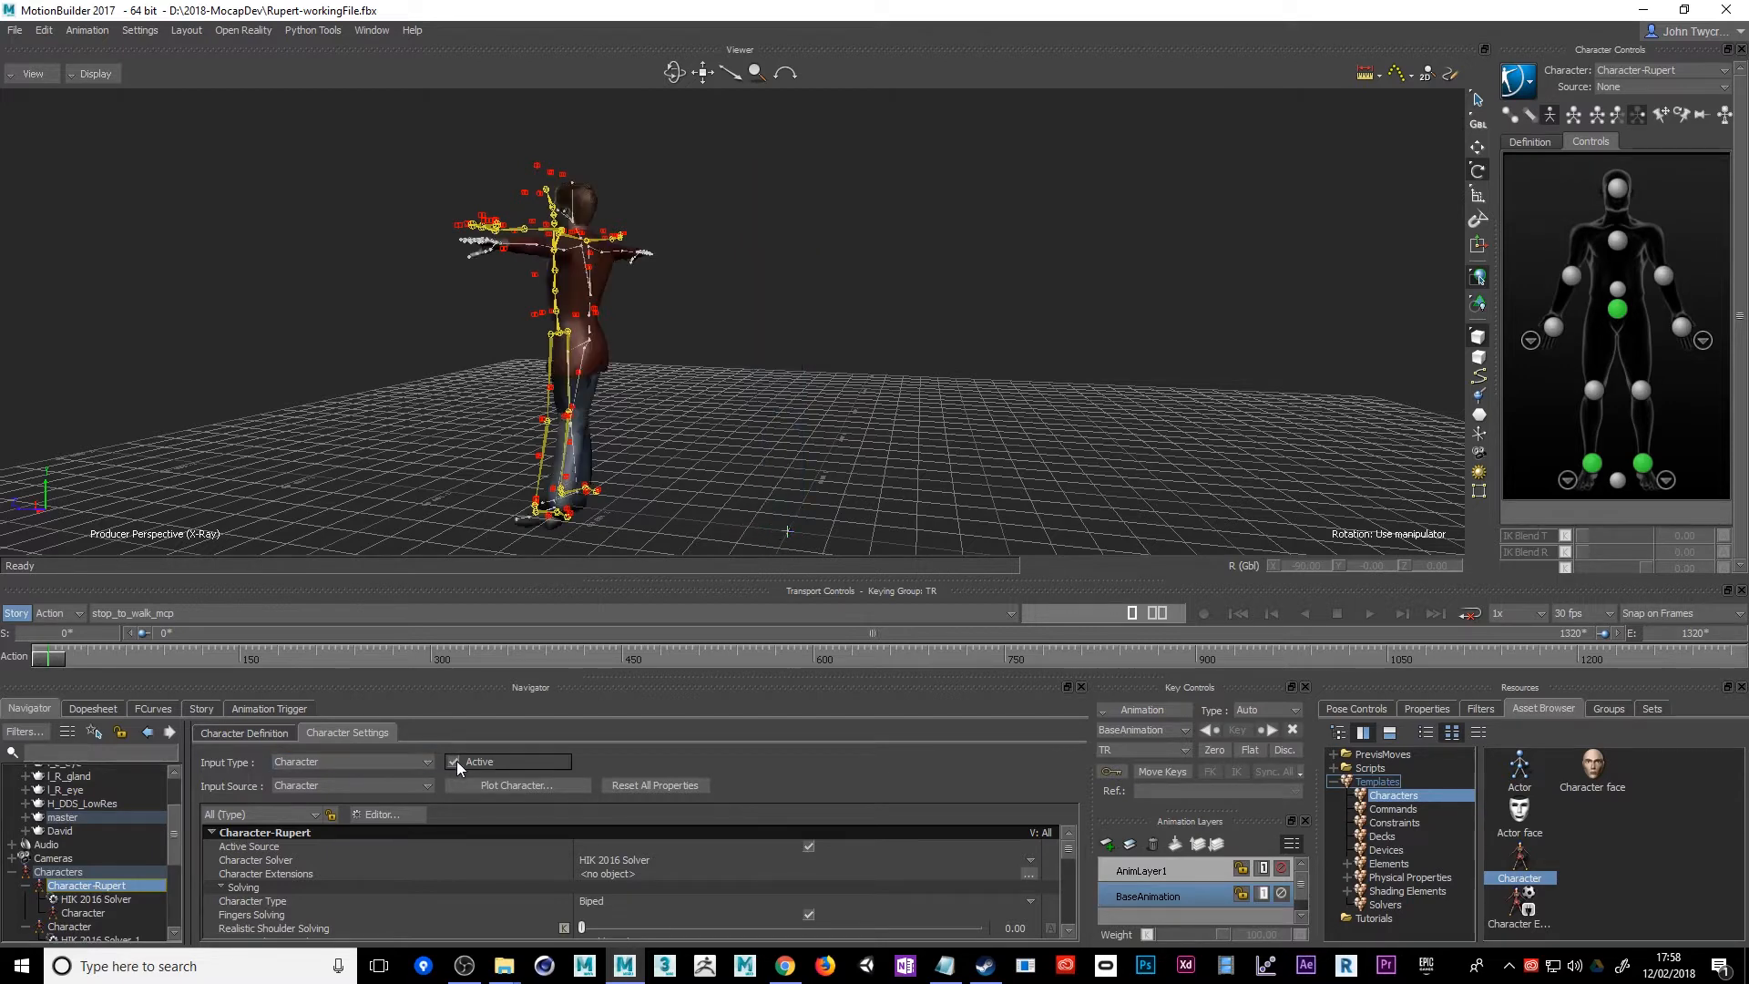
# Play the stop_to_walk_mcp take and check from several angles how Rupert's arms and legs follow the mocap skeleton
pyautogui.keyDown('alt'); pyautogui.moveTo(834, 487); pyautogui.dragTo(921, 402); pyautogui.keyUp('alt')
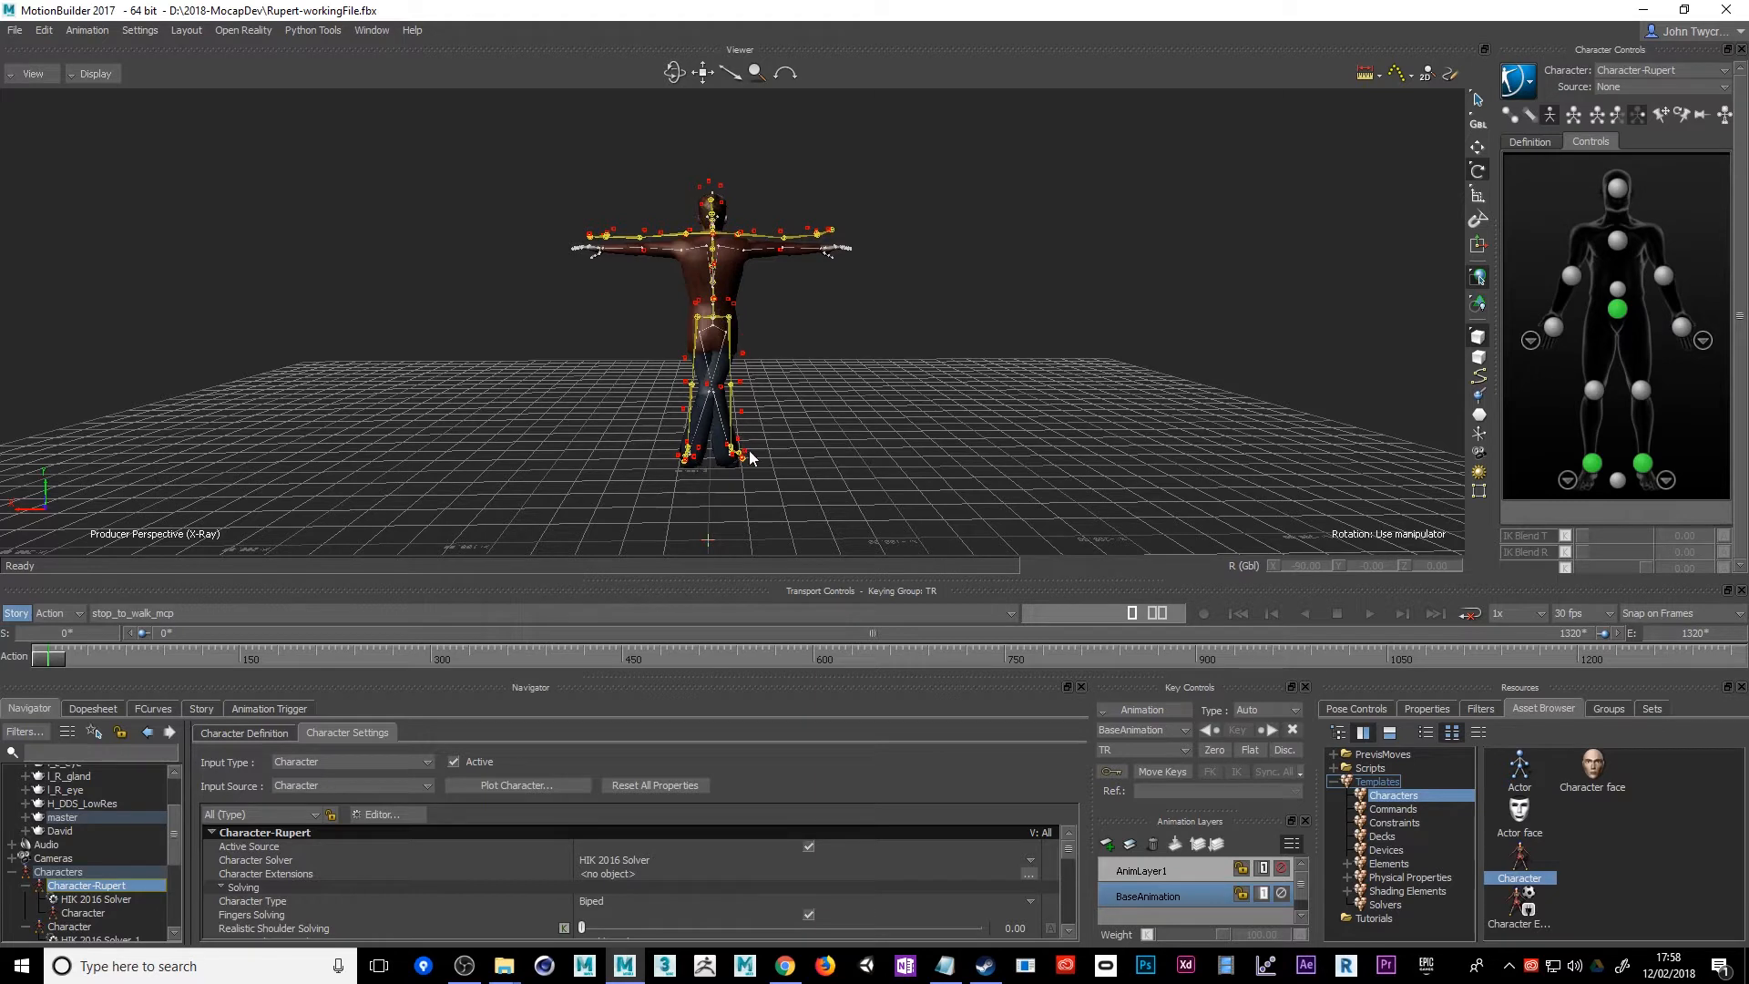
pyautogui.click(1369, 615)
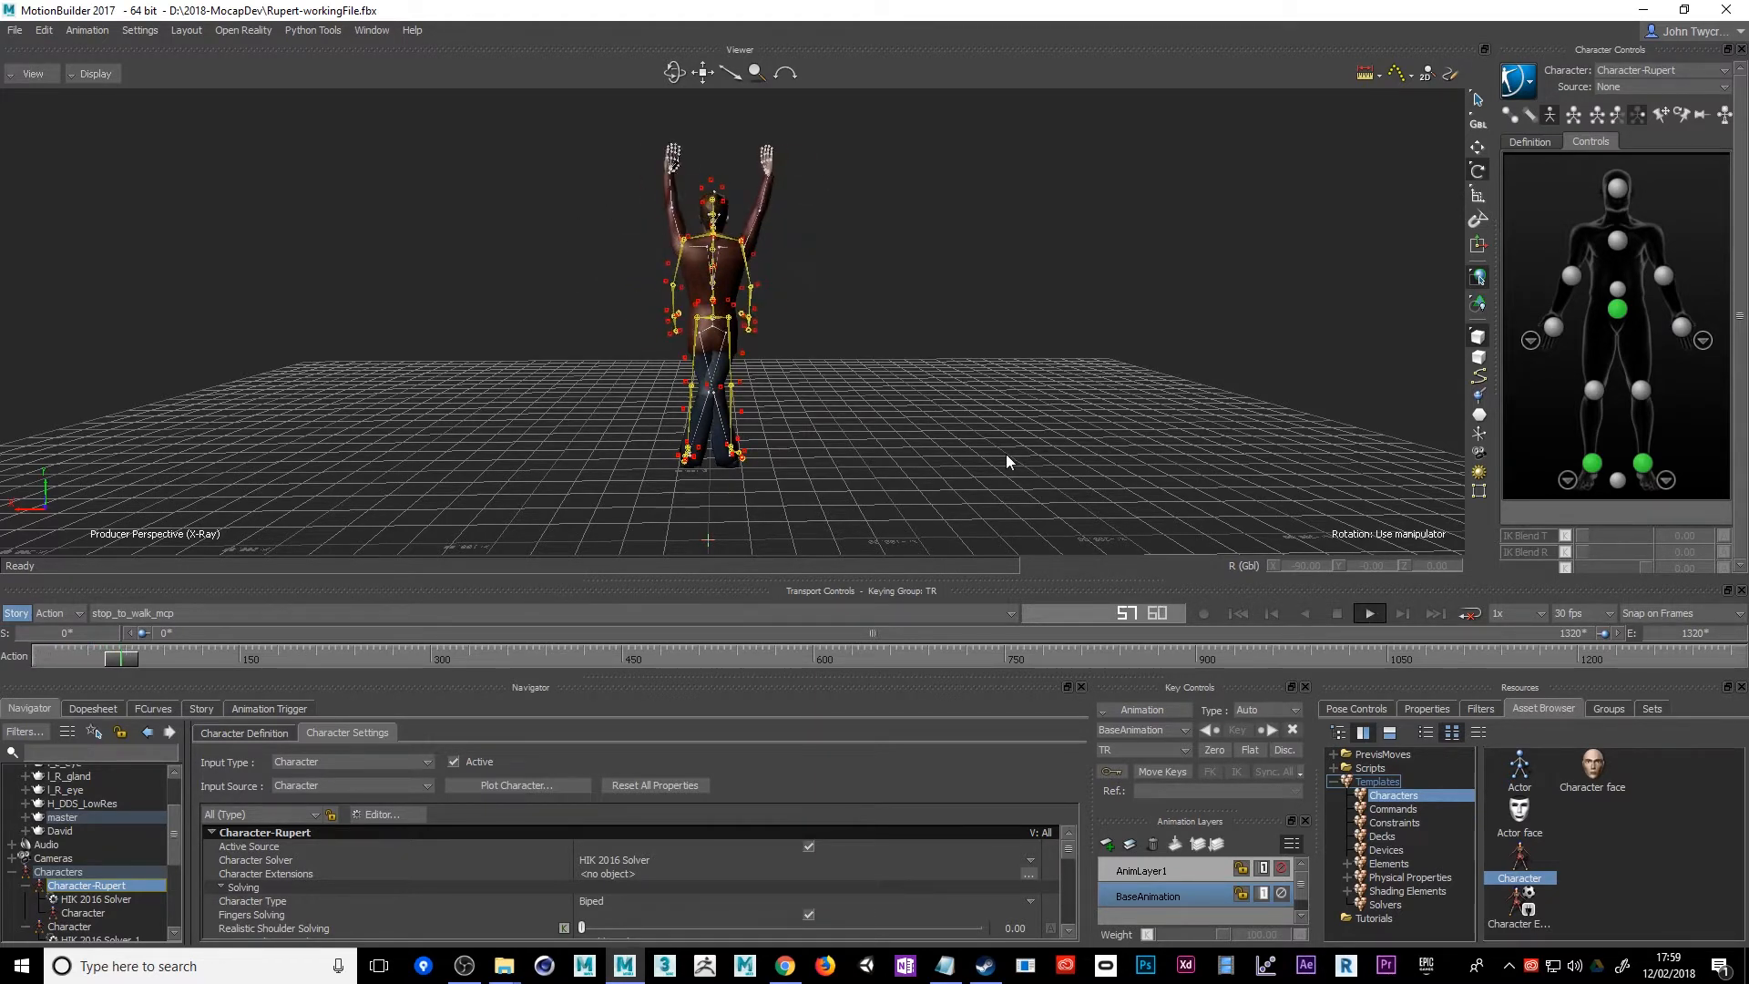
pyautogui.keyDown('ctrl'); pyautogui.keyDown('shift'); pyautogui.moveTo(911, 465); pyautogui.dragTo(1069, 440); pyautogui.keyUp('shift'); pyautogui.keyUp('ctrl')
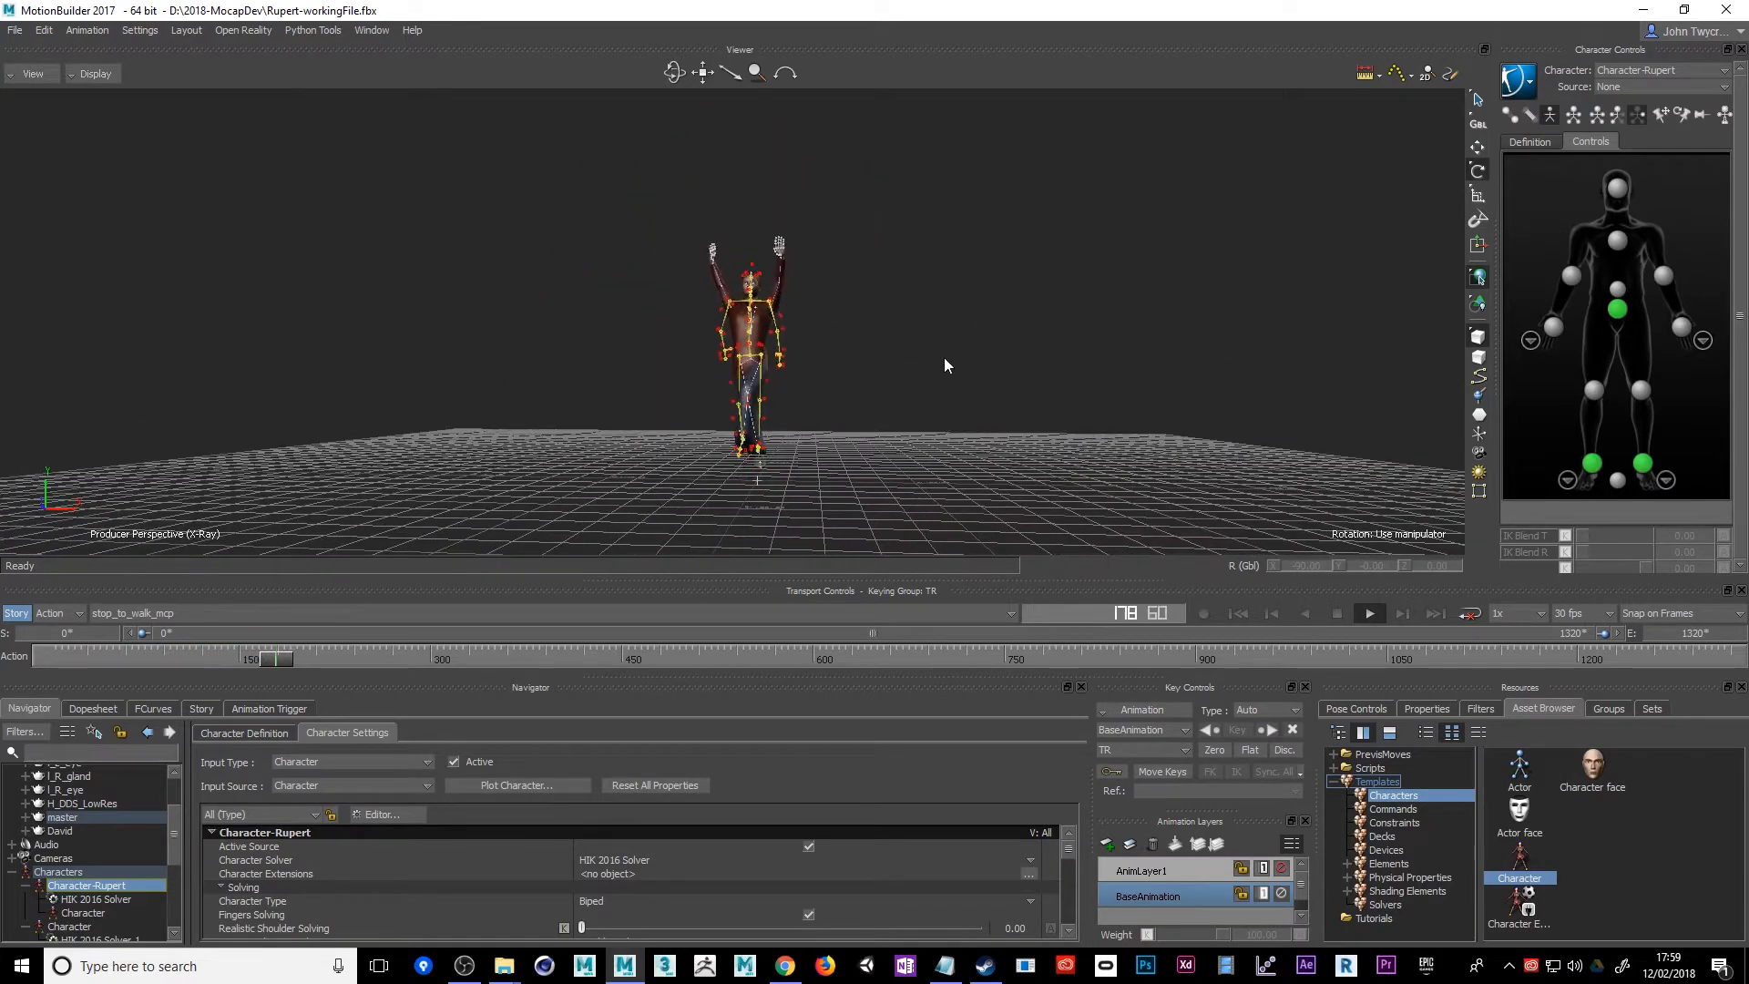
pyautogui.keyDown('ctrl'); pyautogui.keyDown('shift'); pyautogui.moveTo(944, 359); pyautogui.dragTo(1019, 423); pyautogui.keyUp('shift'); pyautogui.keyUp('ctrl')
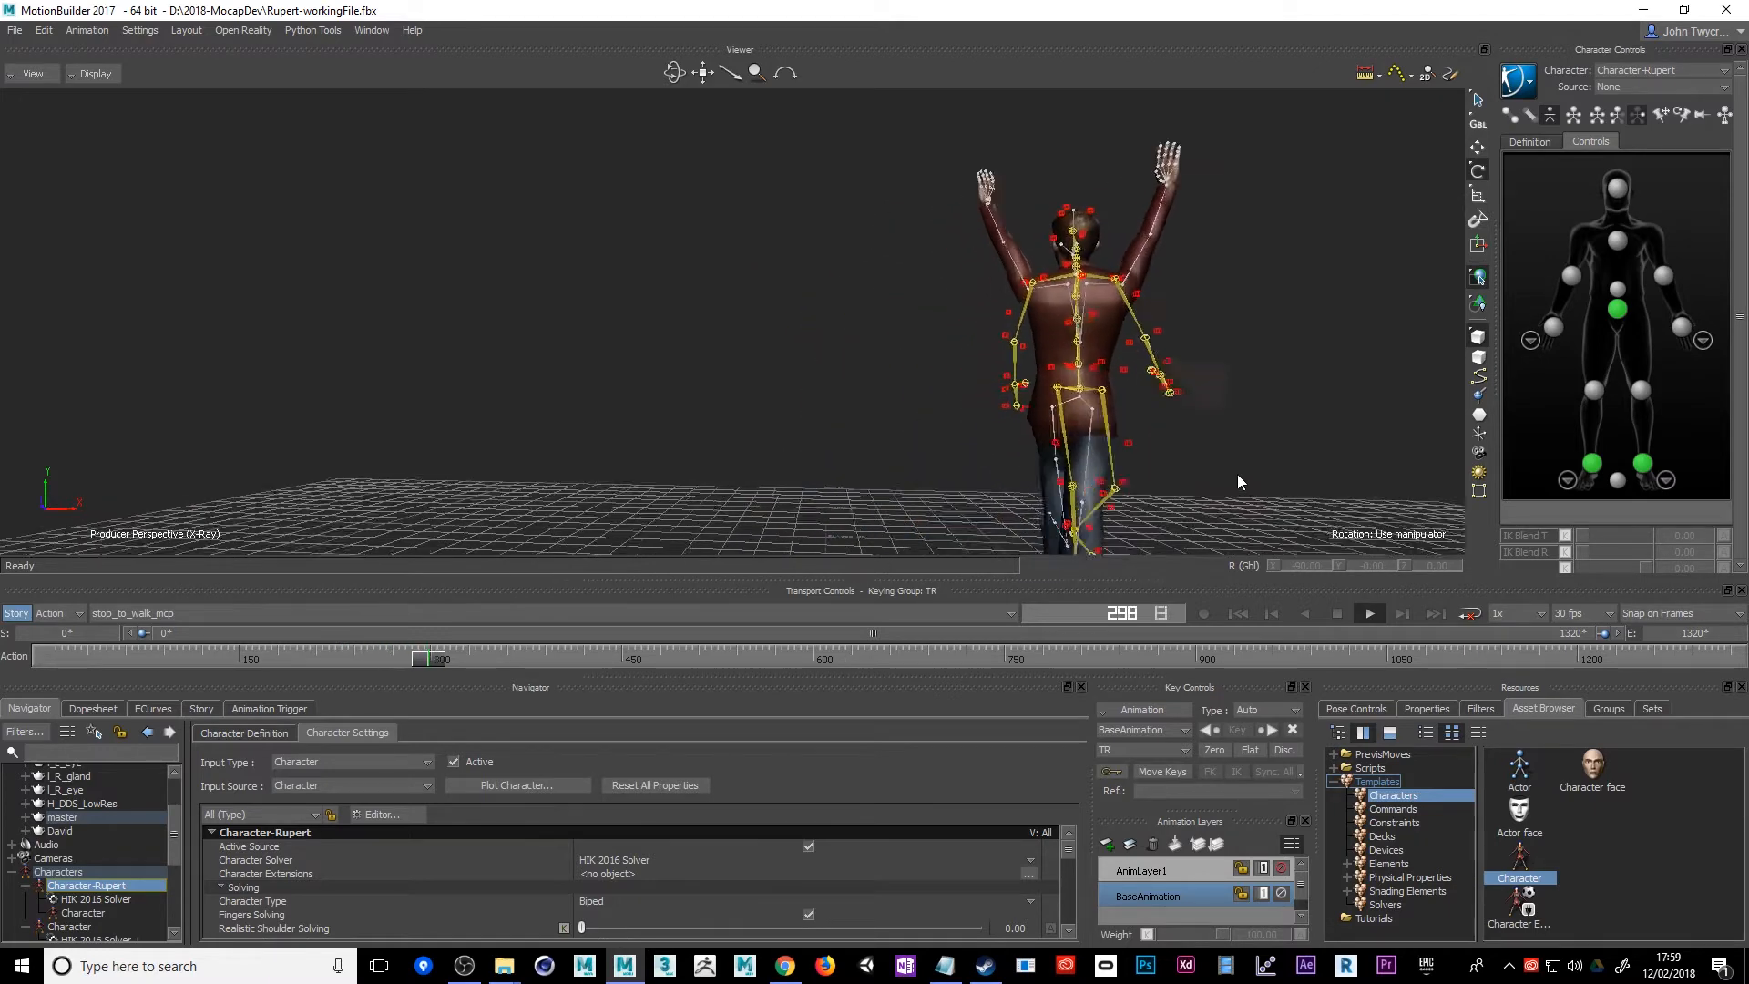
pyautogui.keyDown('ctrl'); pyautogui.keyDown('shift'); pyautogui.moveTo(1237, 475); pyautogui.dragTo(894, 473); pyautogui.keyUp('shift'); pyautogui.keyUp('ctrl')
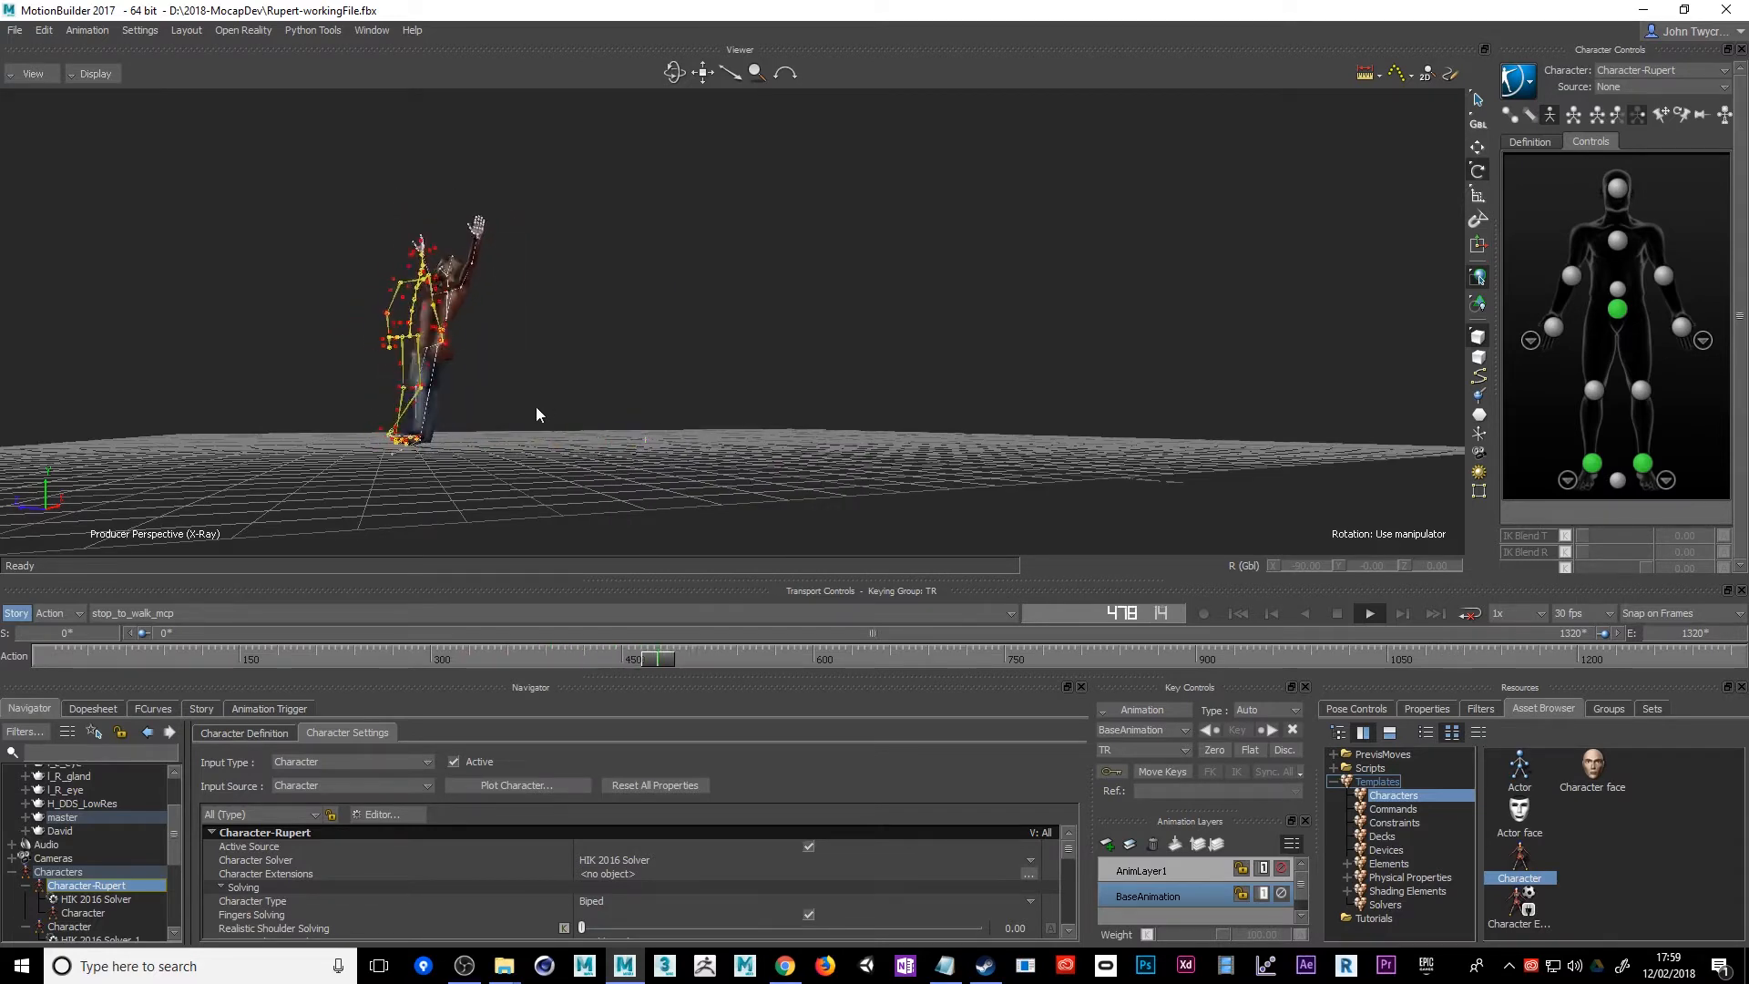
pyautogui.keyDown('ctrl'); pyautogui.keyDown('shift'); pyautogui.moveTo(769, 488); pyautogui.dragTo(913, 536); pyautogui.keyUp('shift'); pyautogui.keyUp('ctrl')
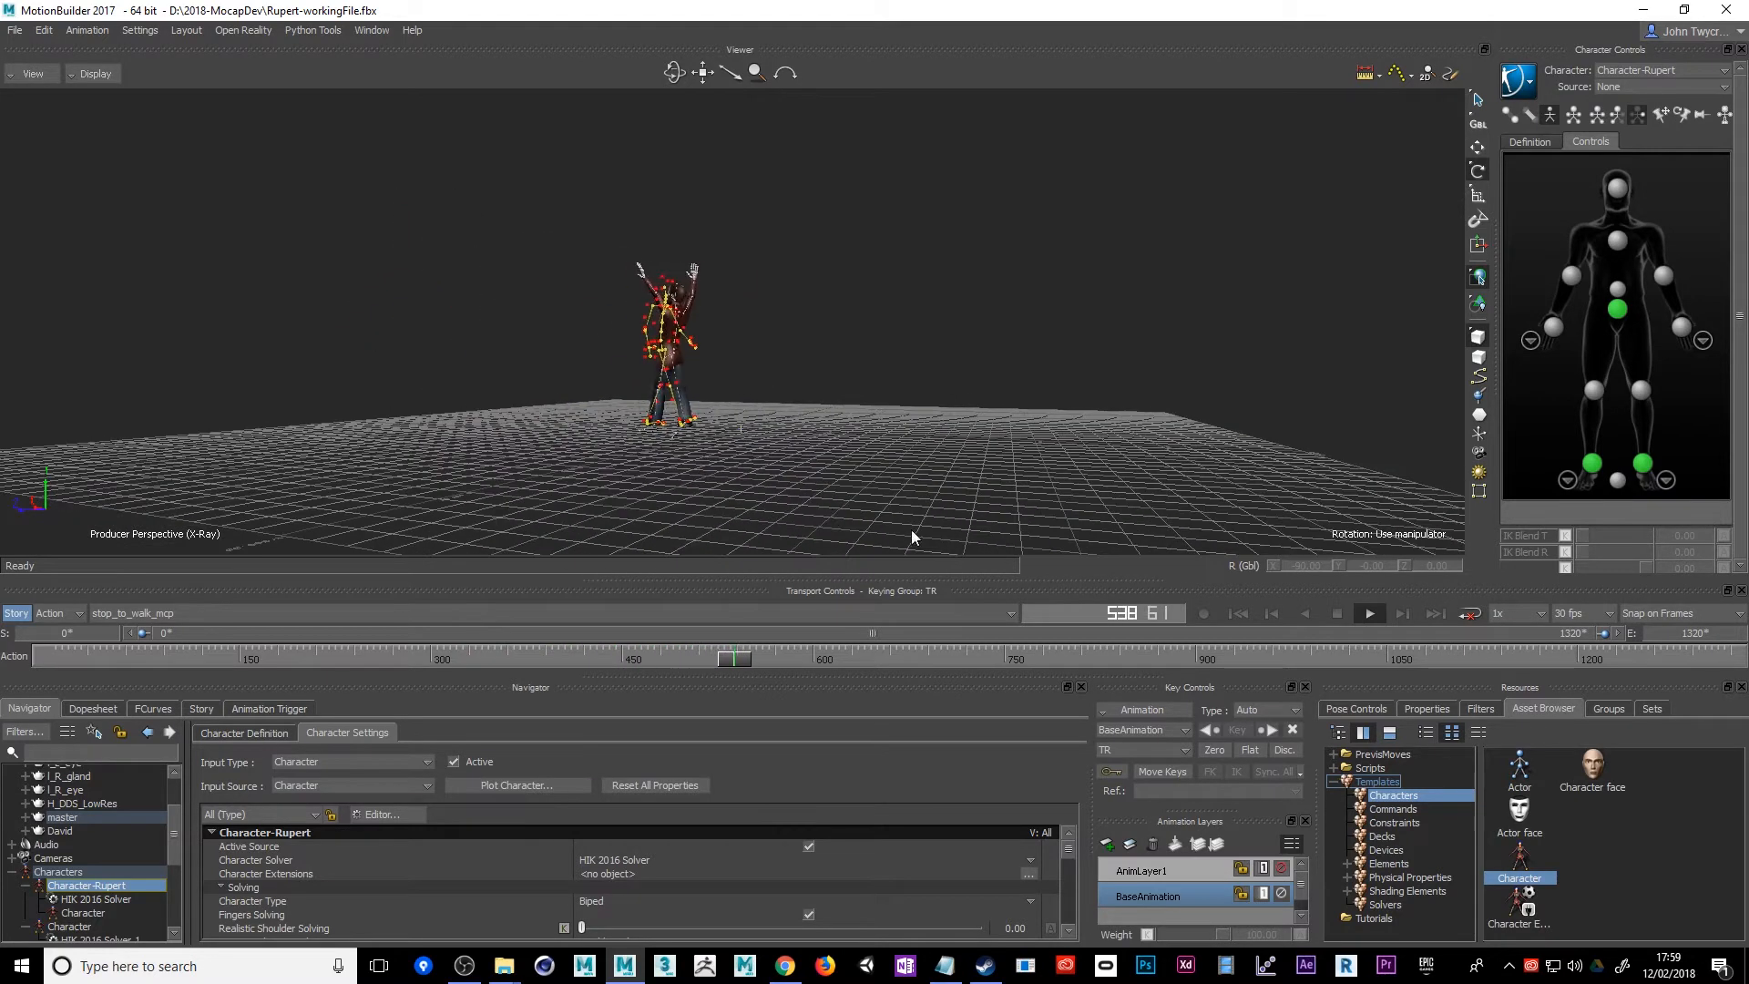
pyautogui.click(1336, 614)
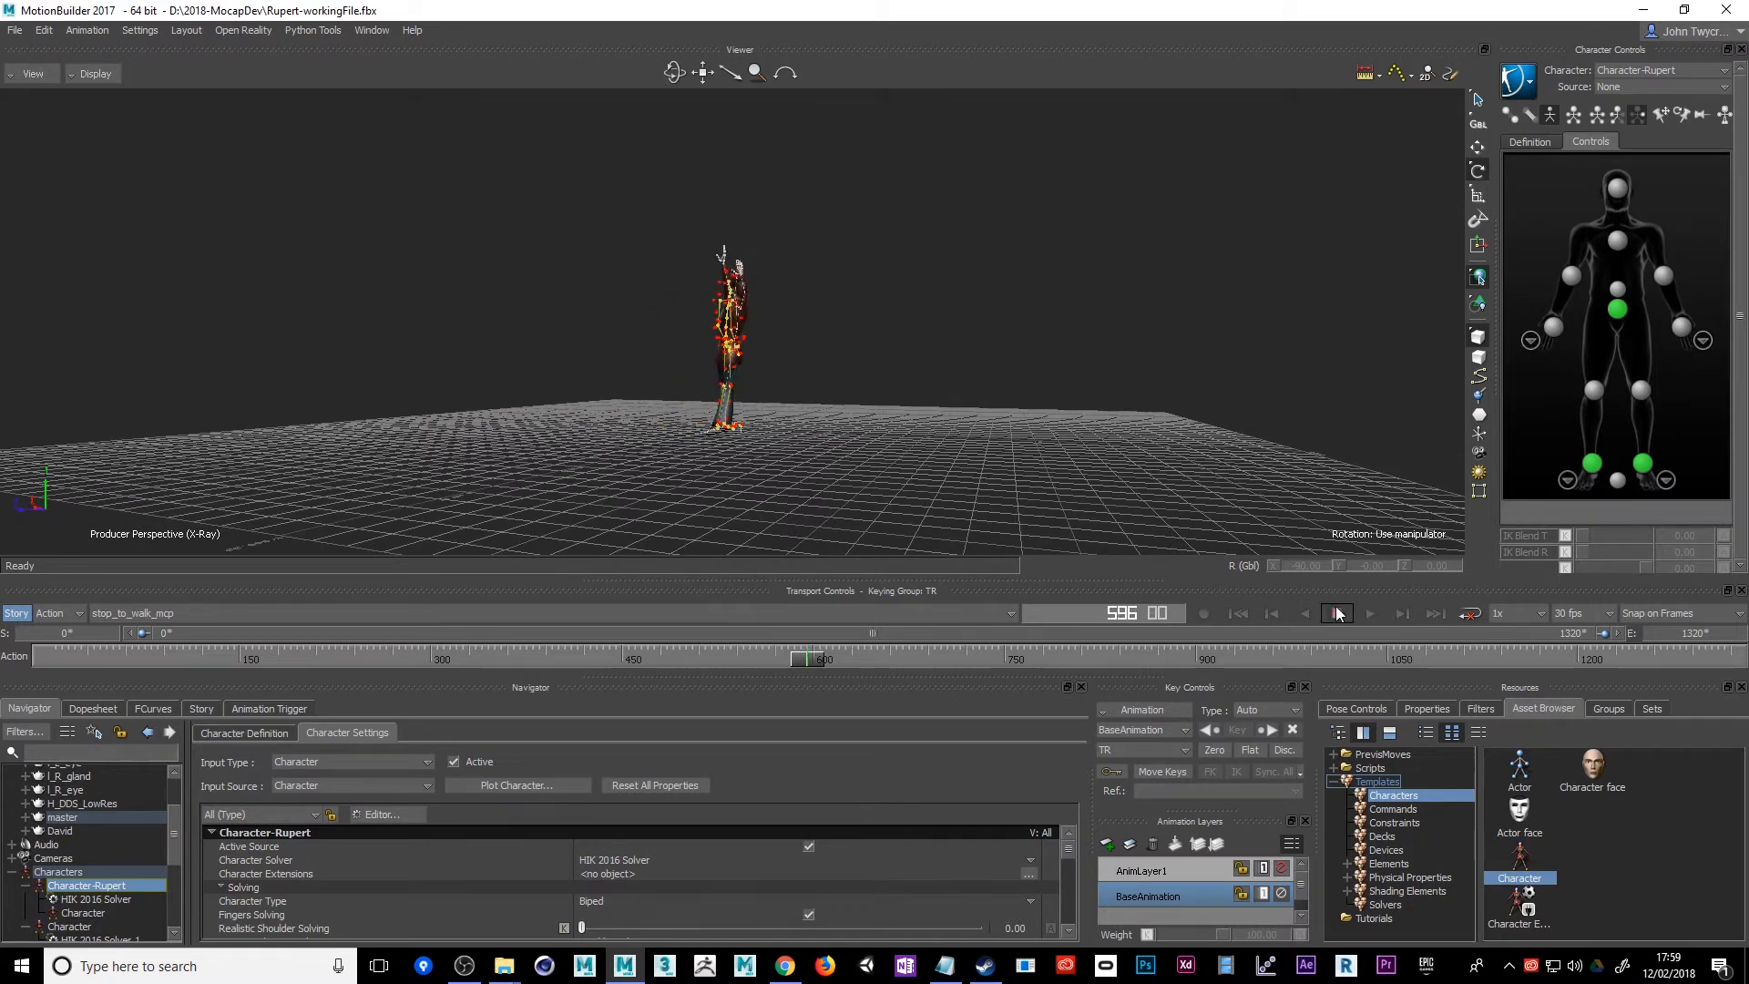
# Reopen Rupert-workingFile.fbx with both takes and all scene elements, discarding the current scene's changes
pyautogui.click(15, 32)
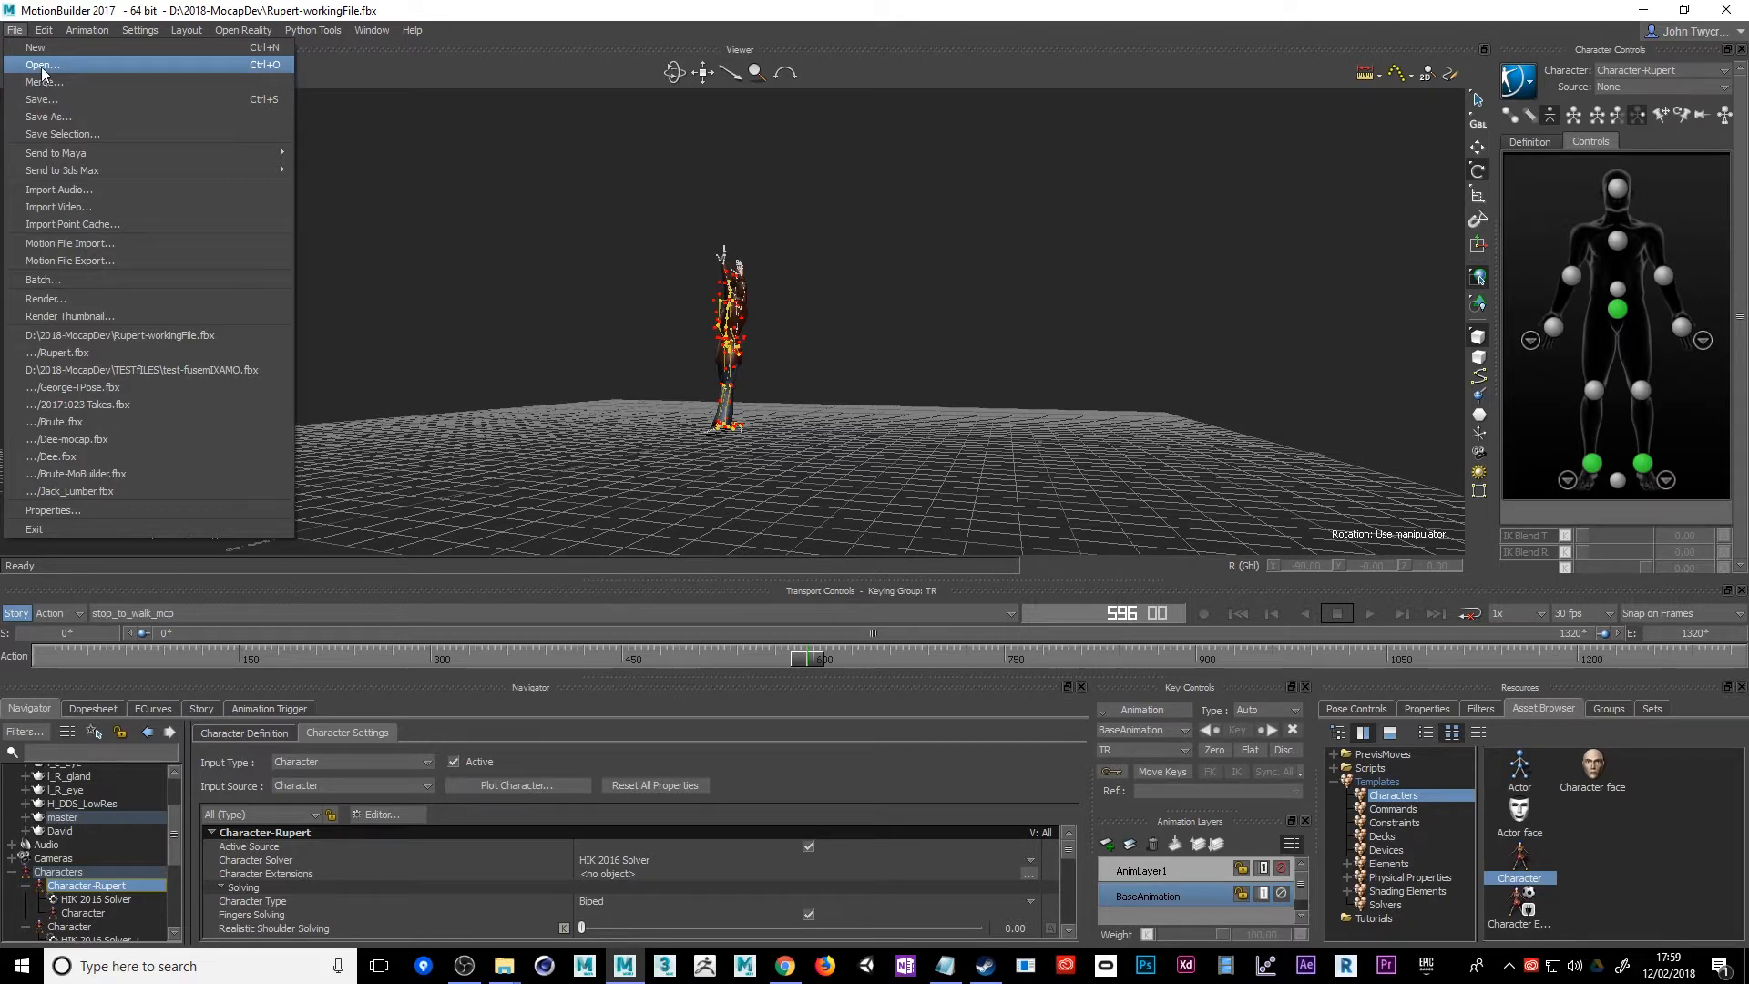
pyautogui.click(112, 336)
pyautogui.click(883, 537)
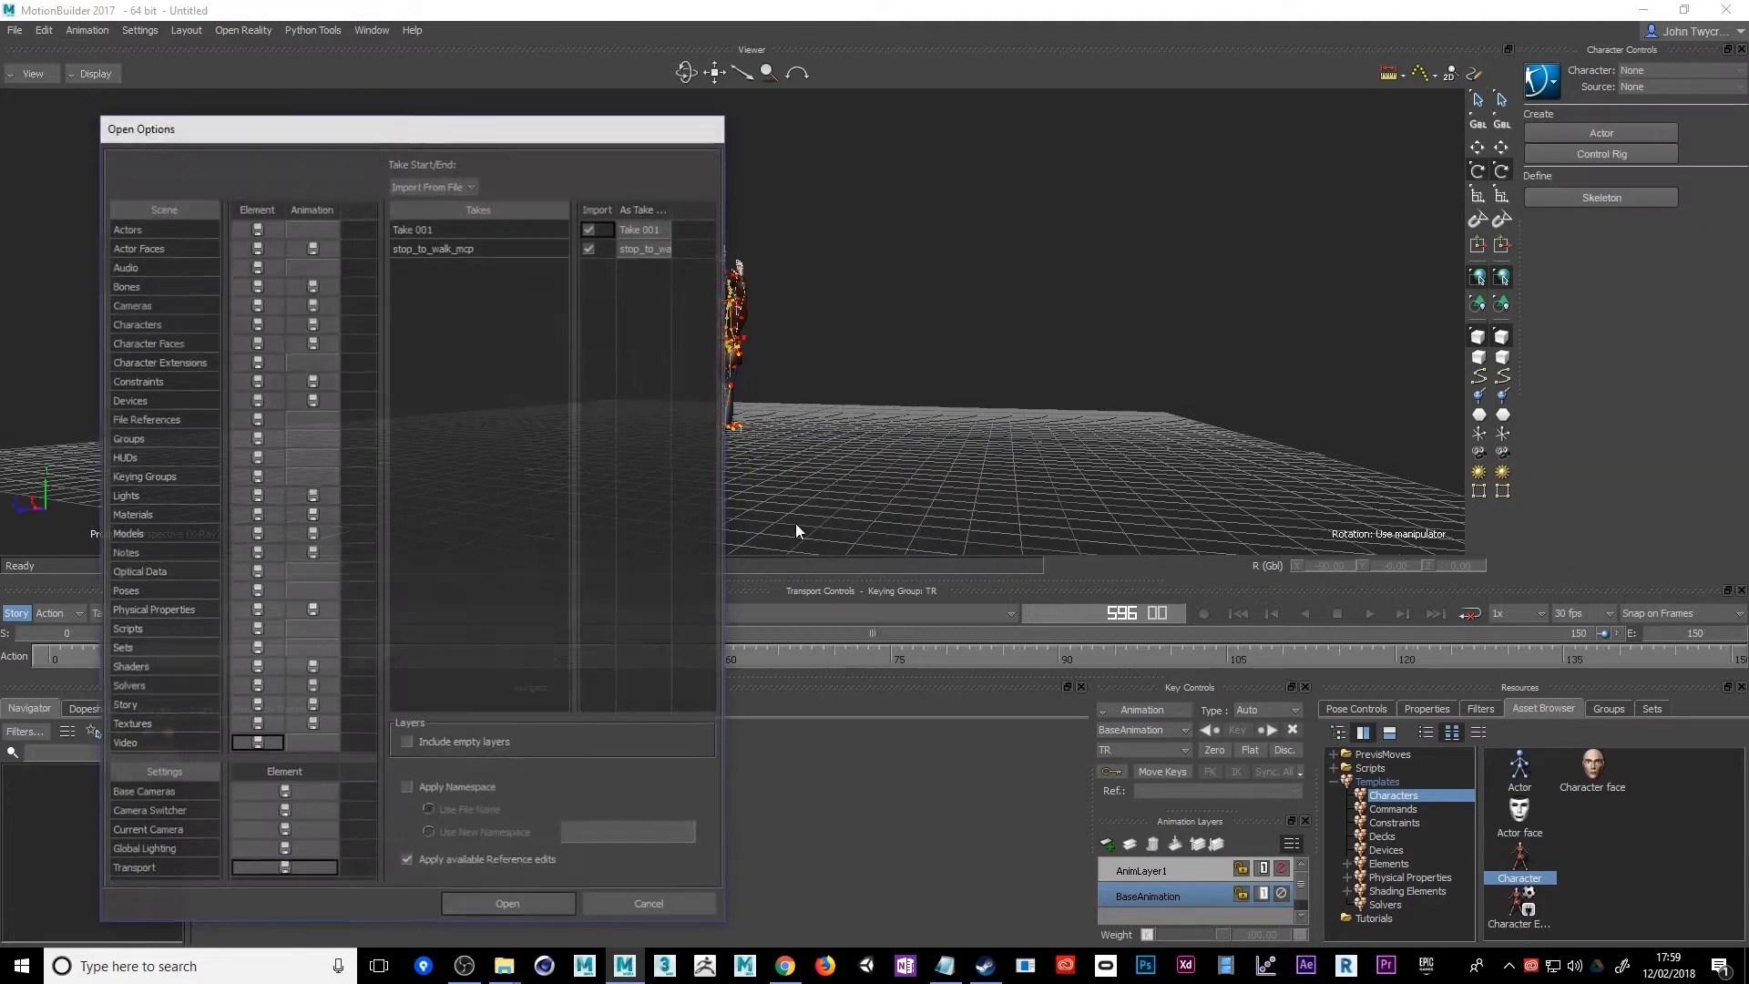
pyautogui.click(498, 908)
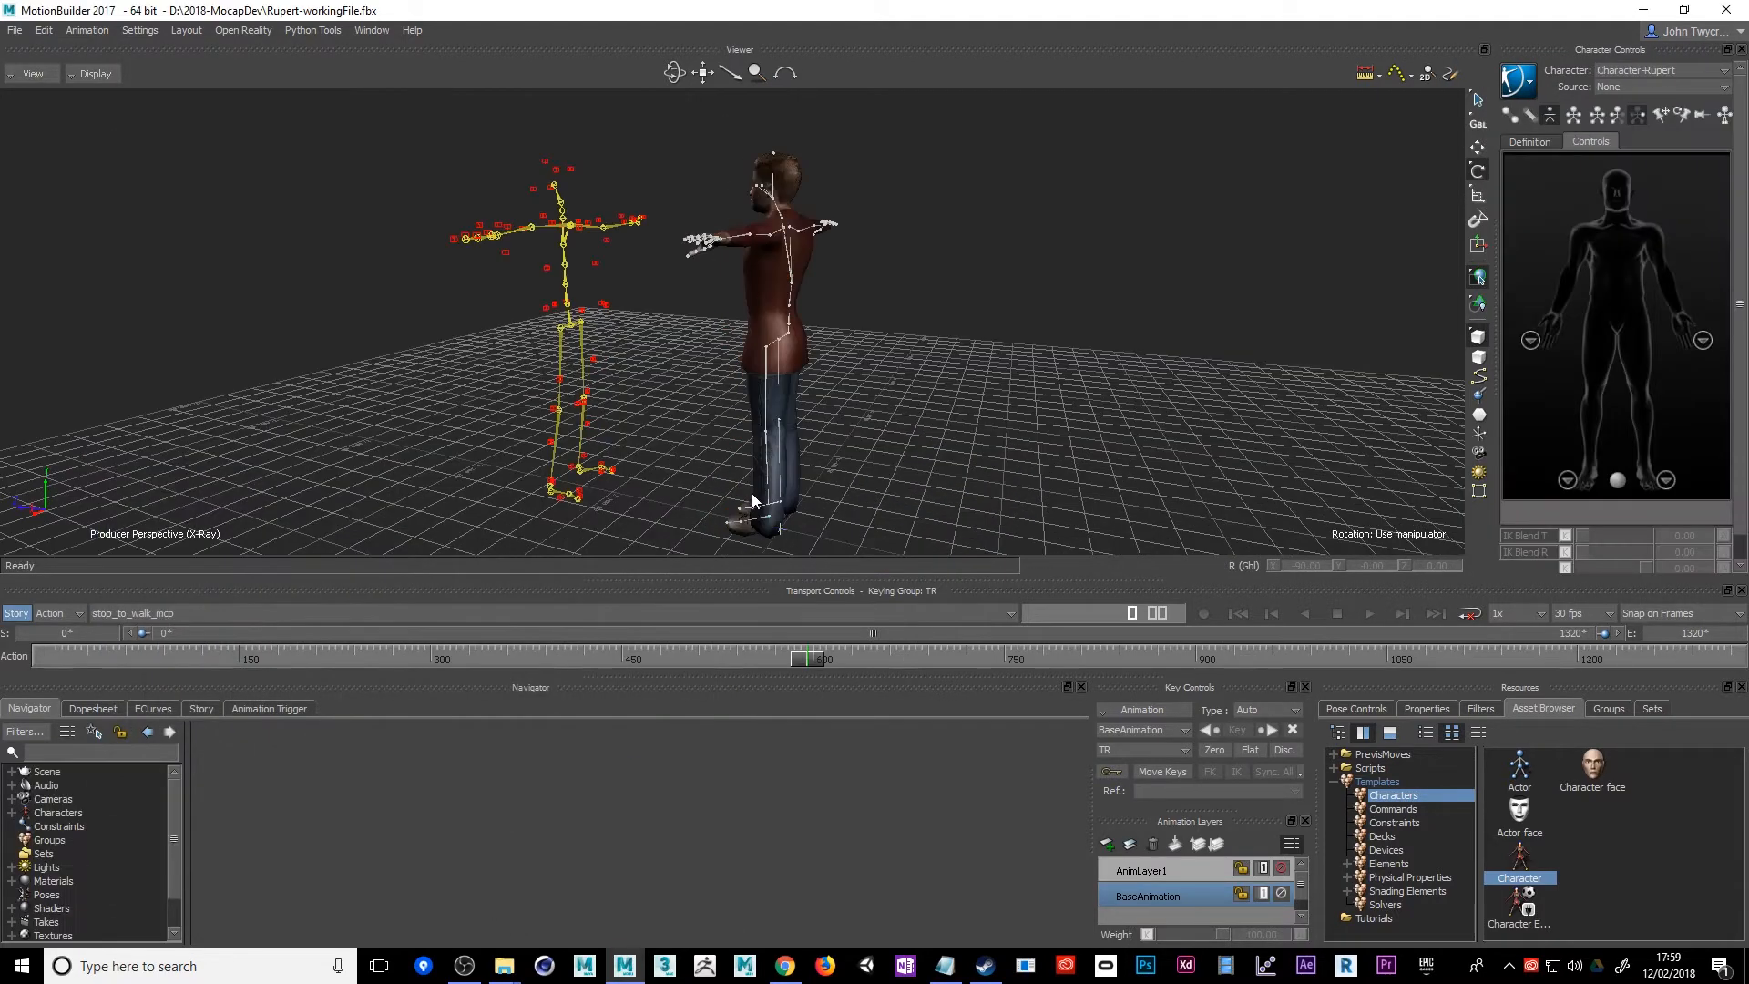
# Rotate the mocap skeleton's hips about 180 degrees around the vertical axis, then check its spine joints one by one
pyautogui.click(574, 328)
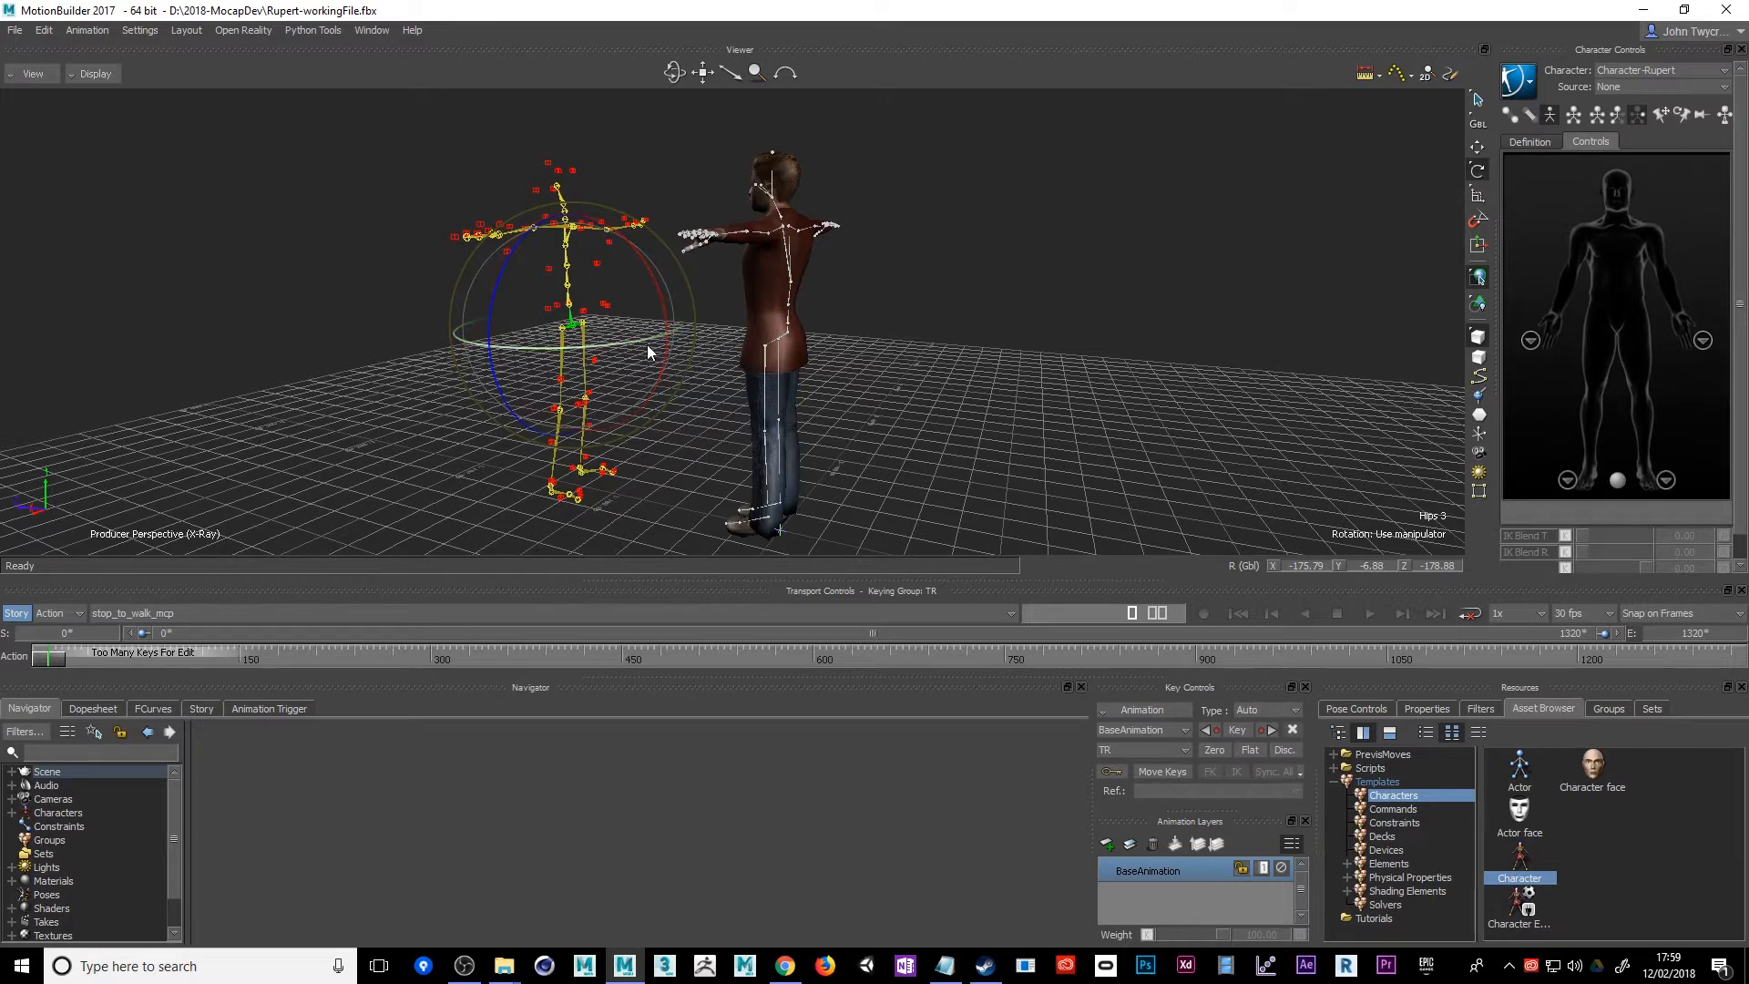
pyautogui.moveTo(645, 341); pyautogui.dragTo(473, 342)
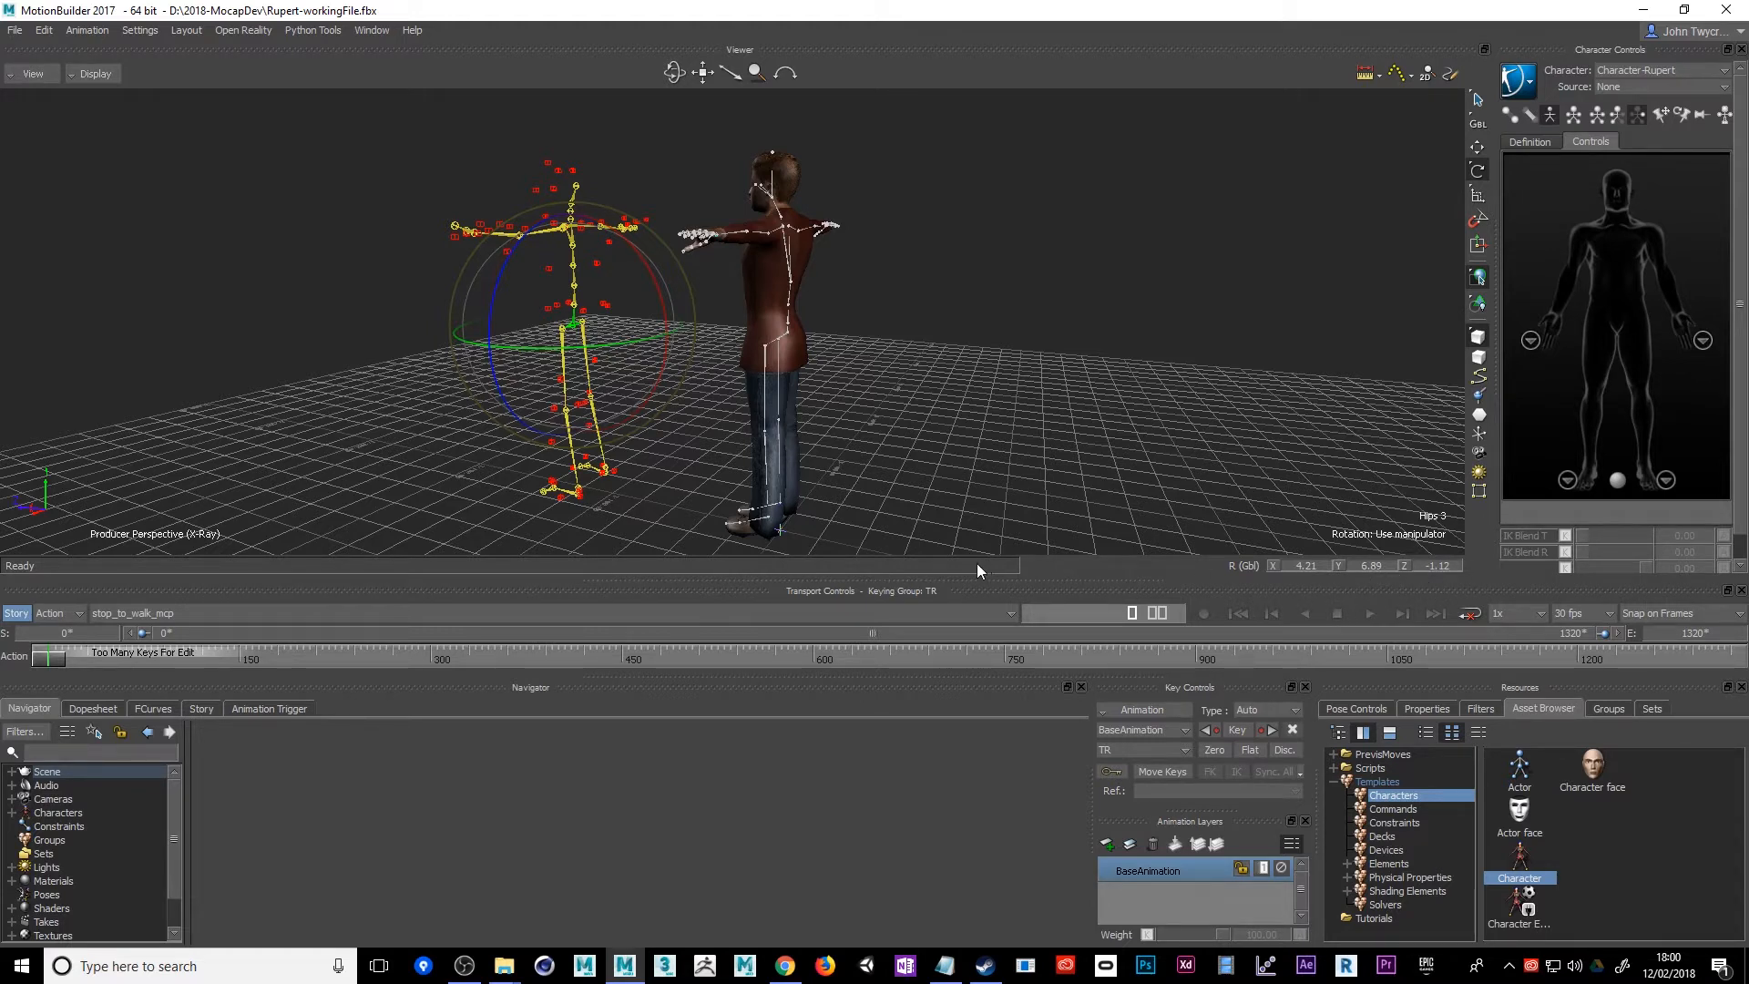
pyautogui.click(576, 308)
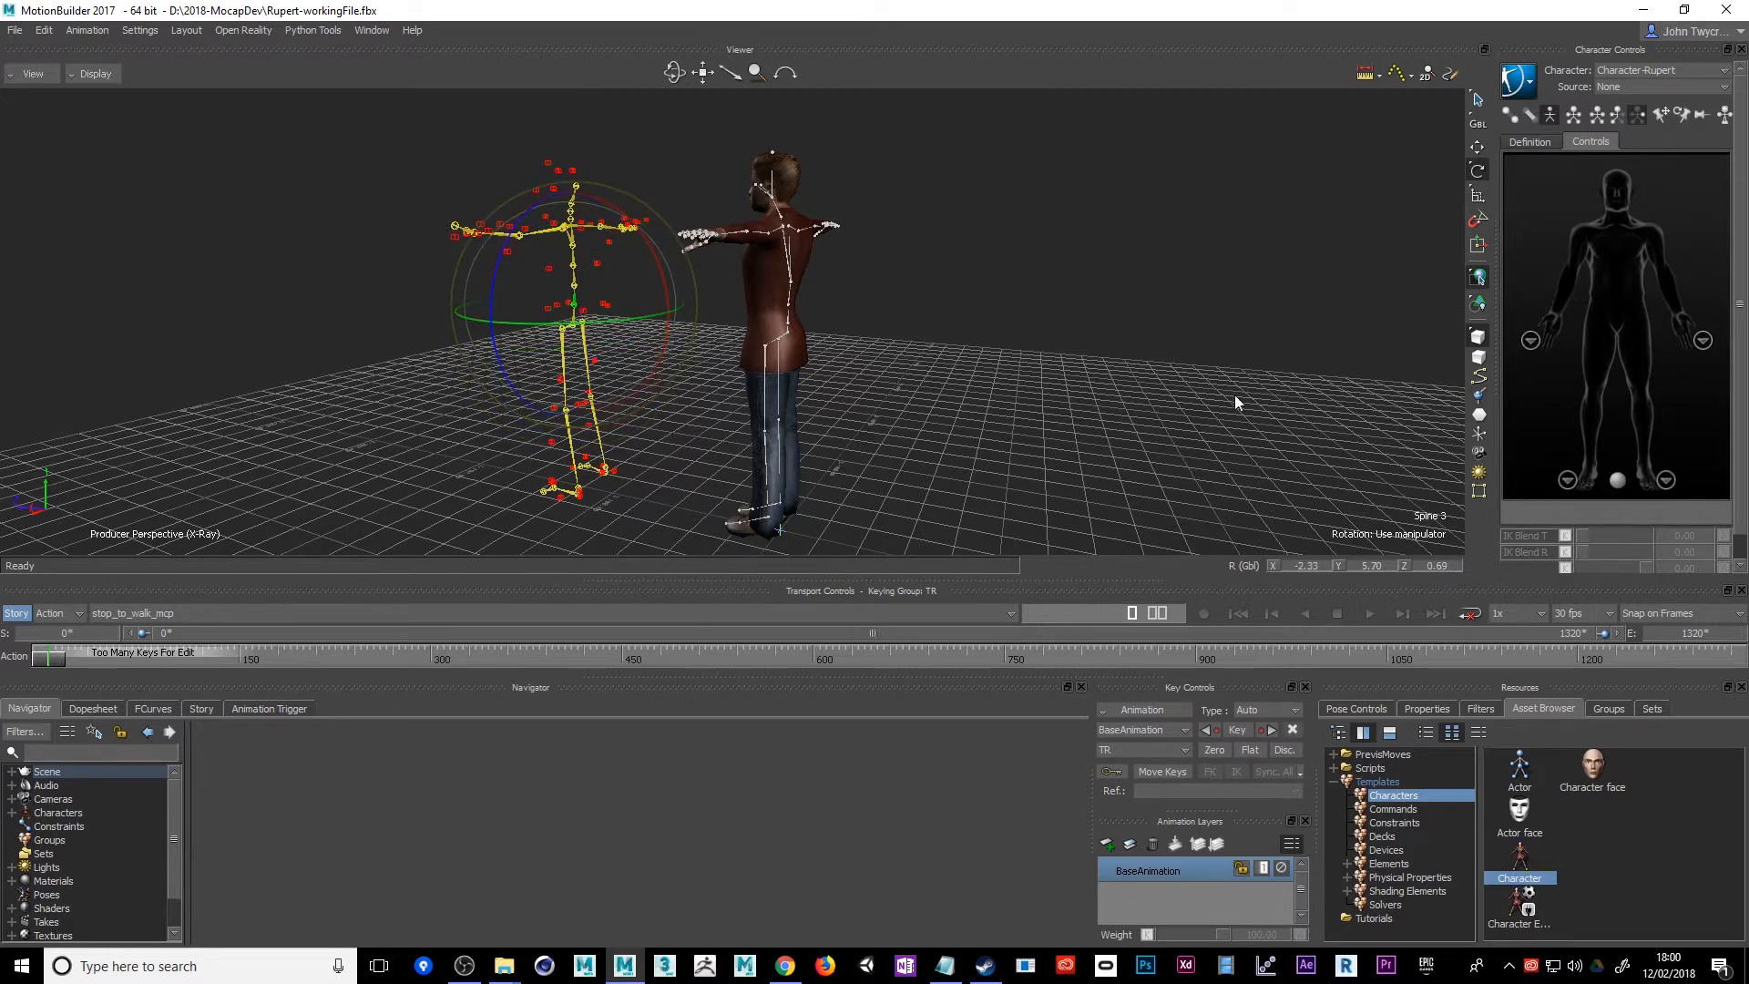
pyautogui.click(576, 271)
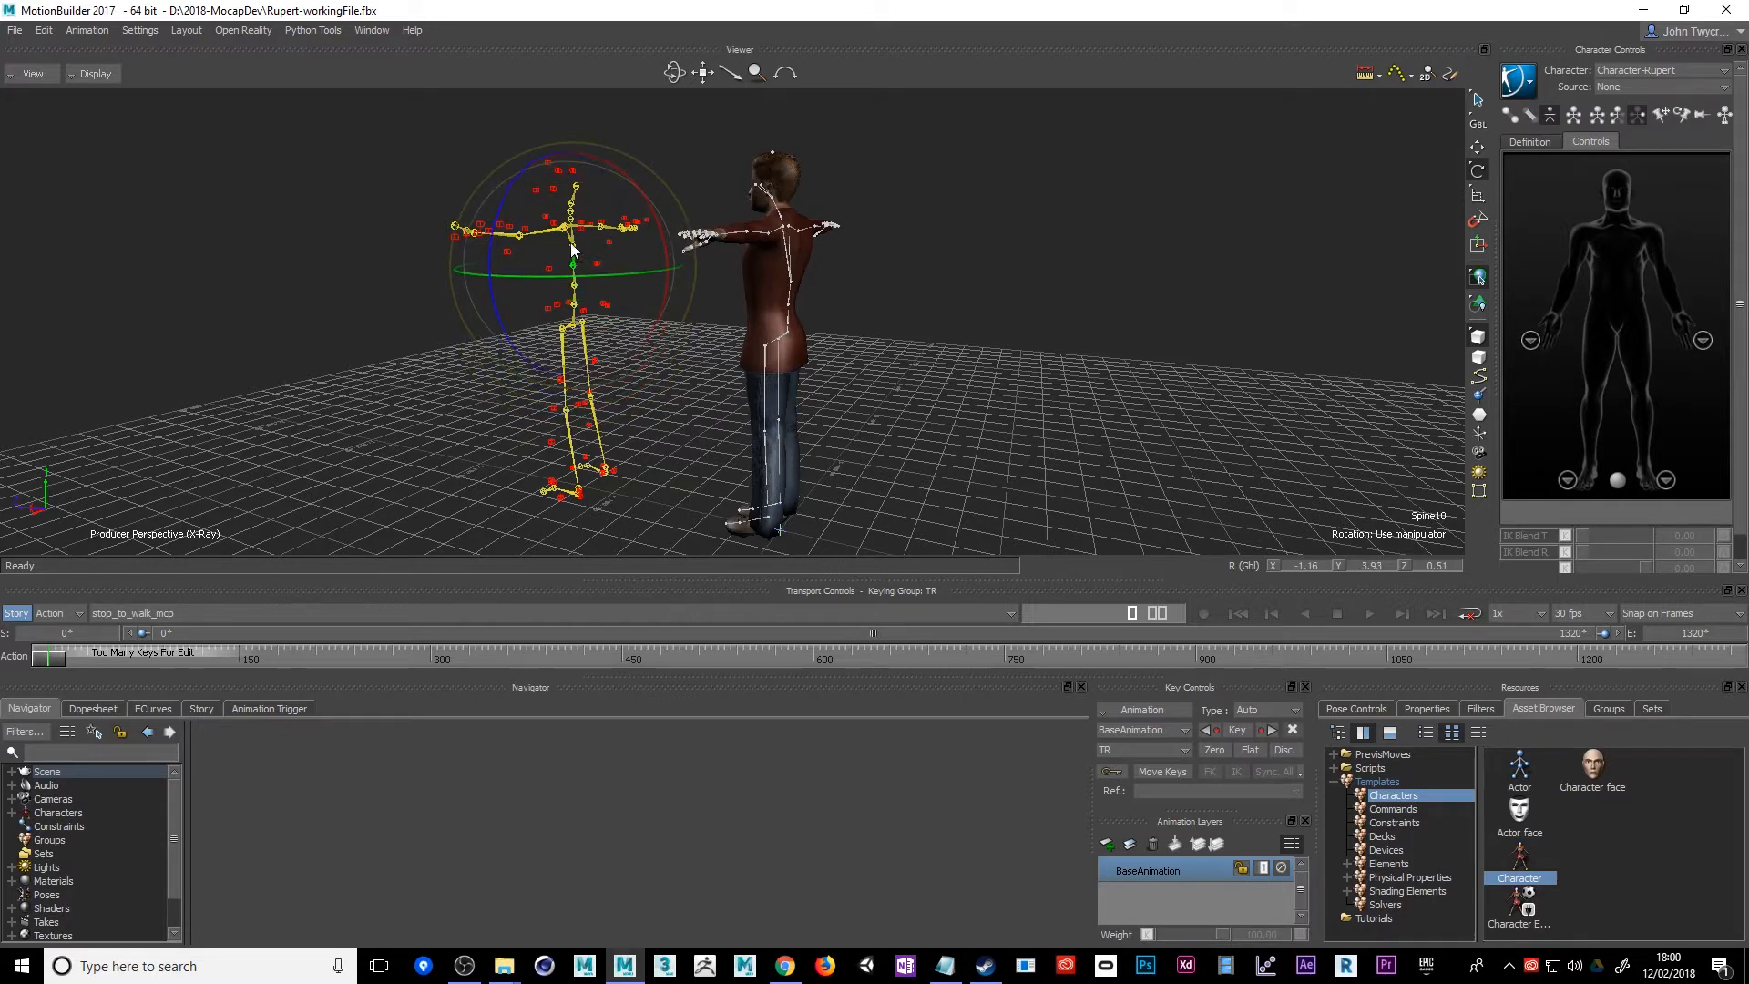
pyautogui.click(571, 246)
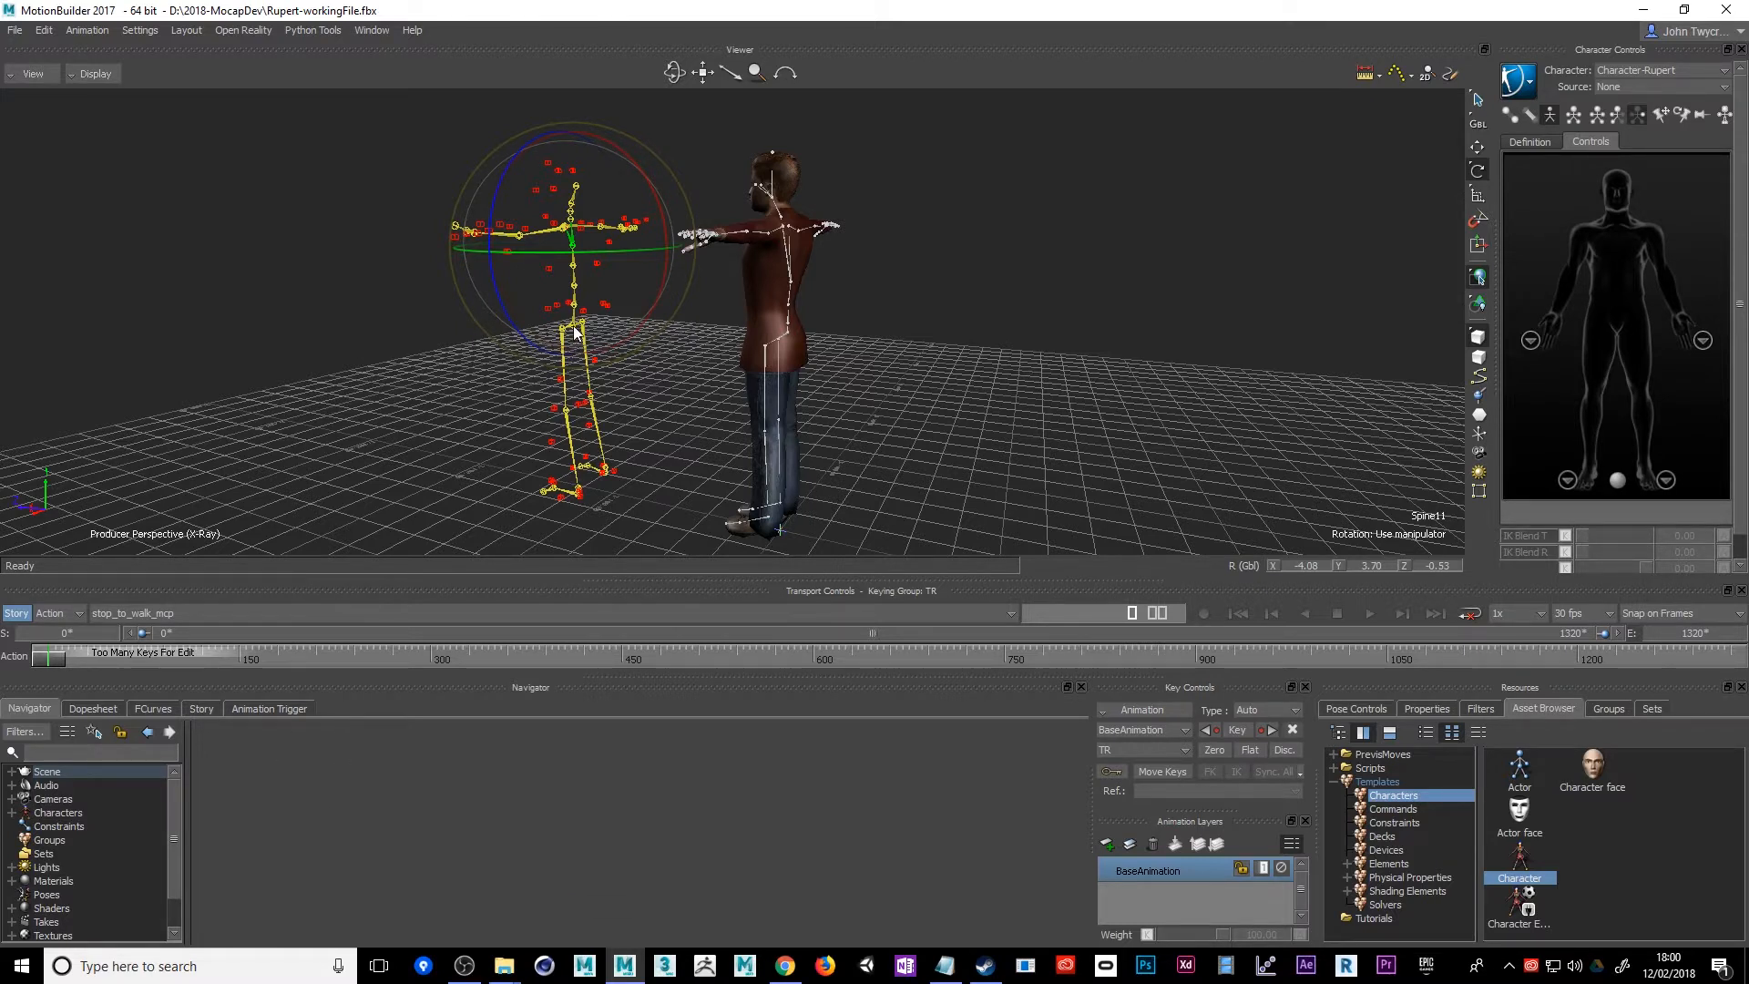
# Characterize the rotated mocap skeleton as a Biped by applying the Character template to its hips, continuing past the missing optional nodes
pyautogui.click(10, 813)
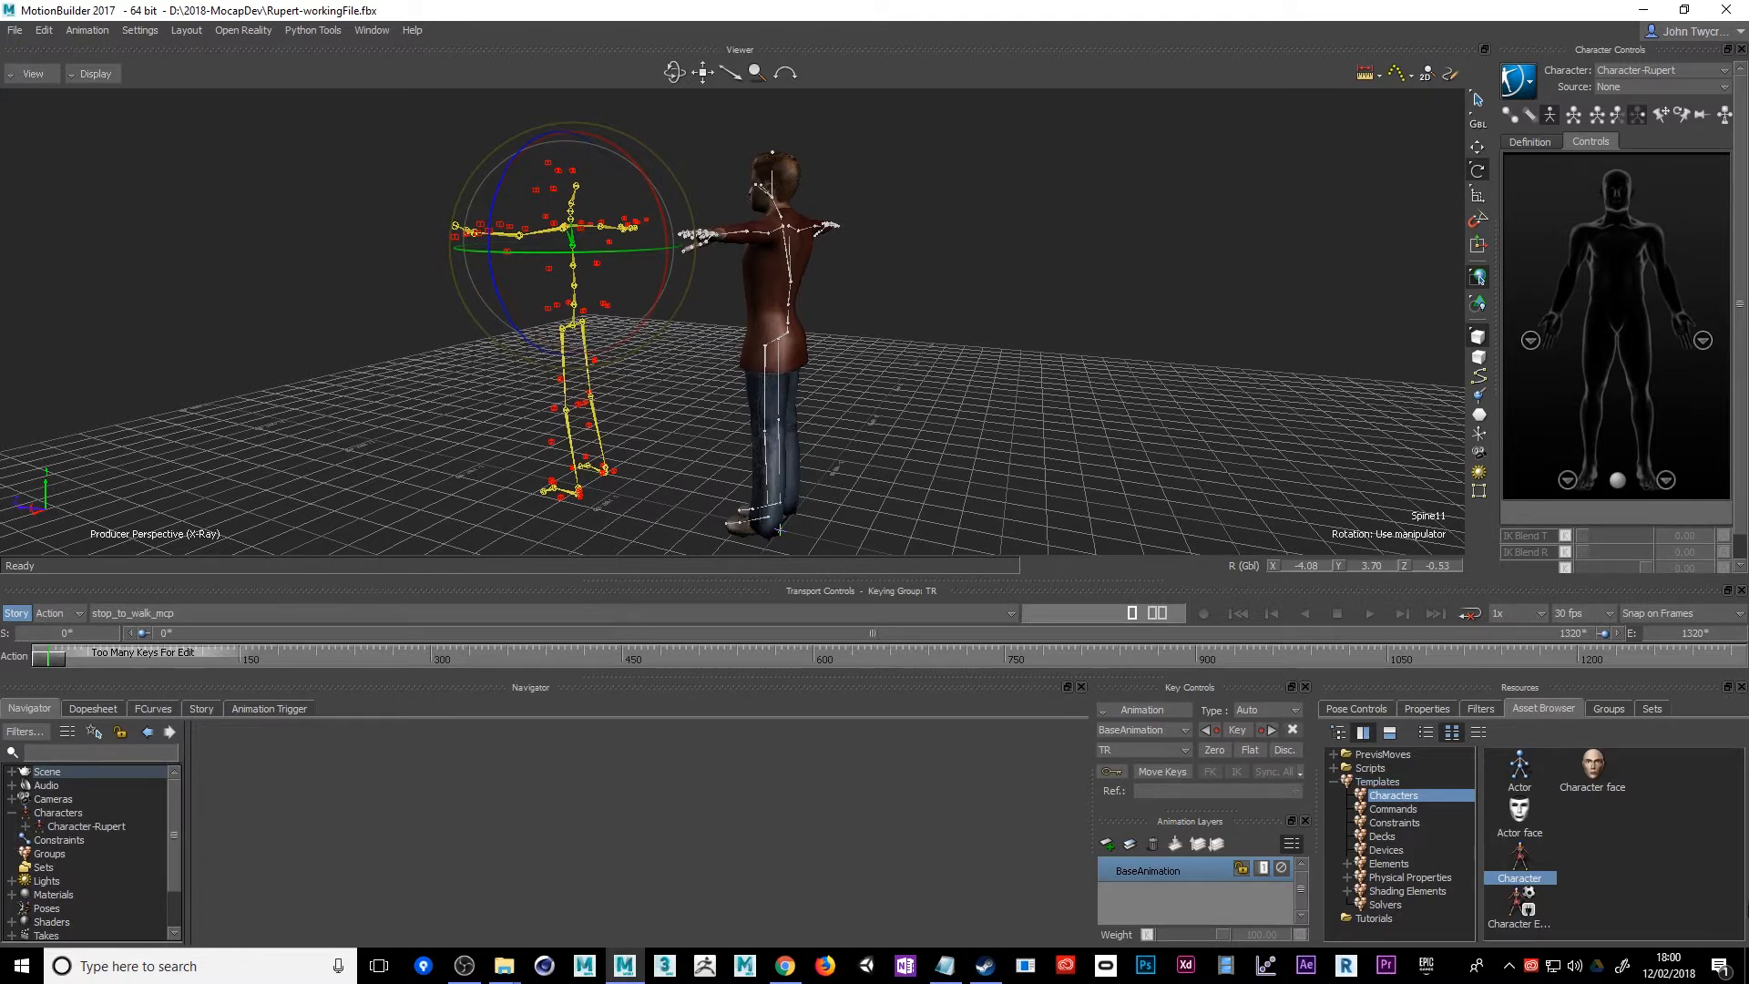
pyautogui.moveTo(930, 436); pyautogui.dragTo(574, 323)
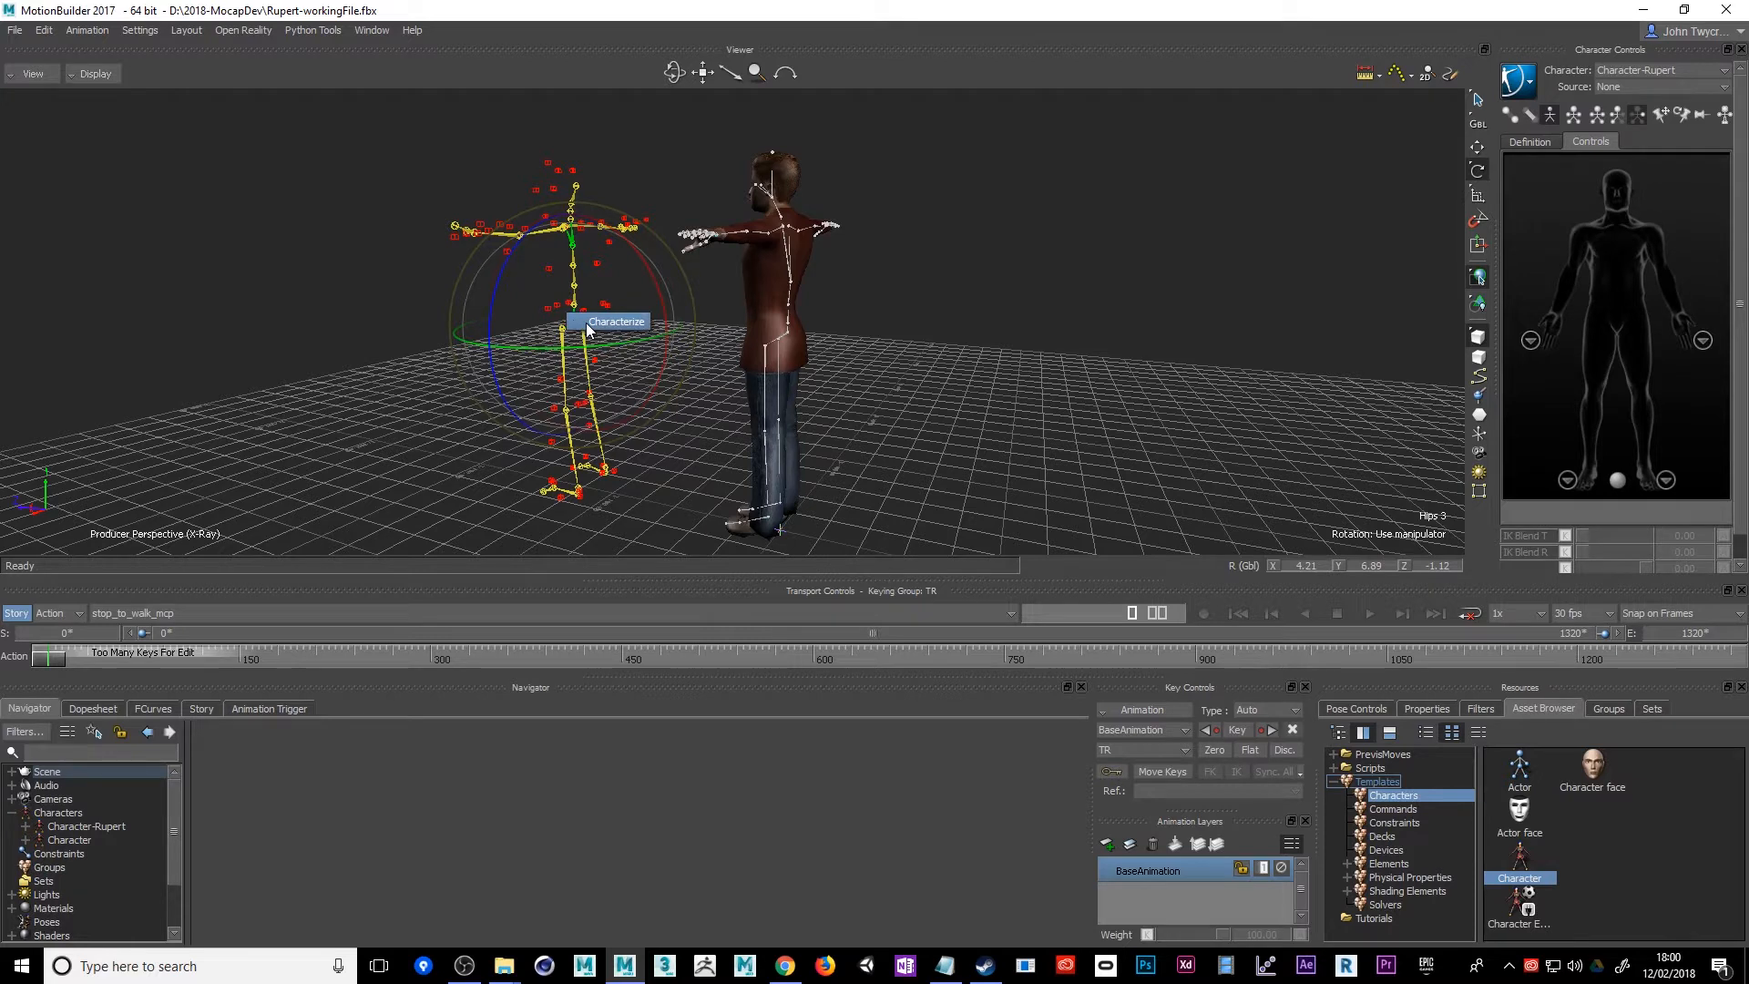
pyautogui.click(587, 323)
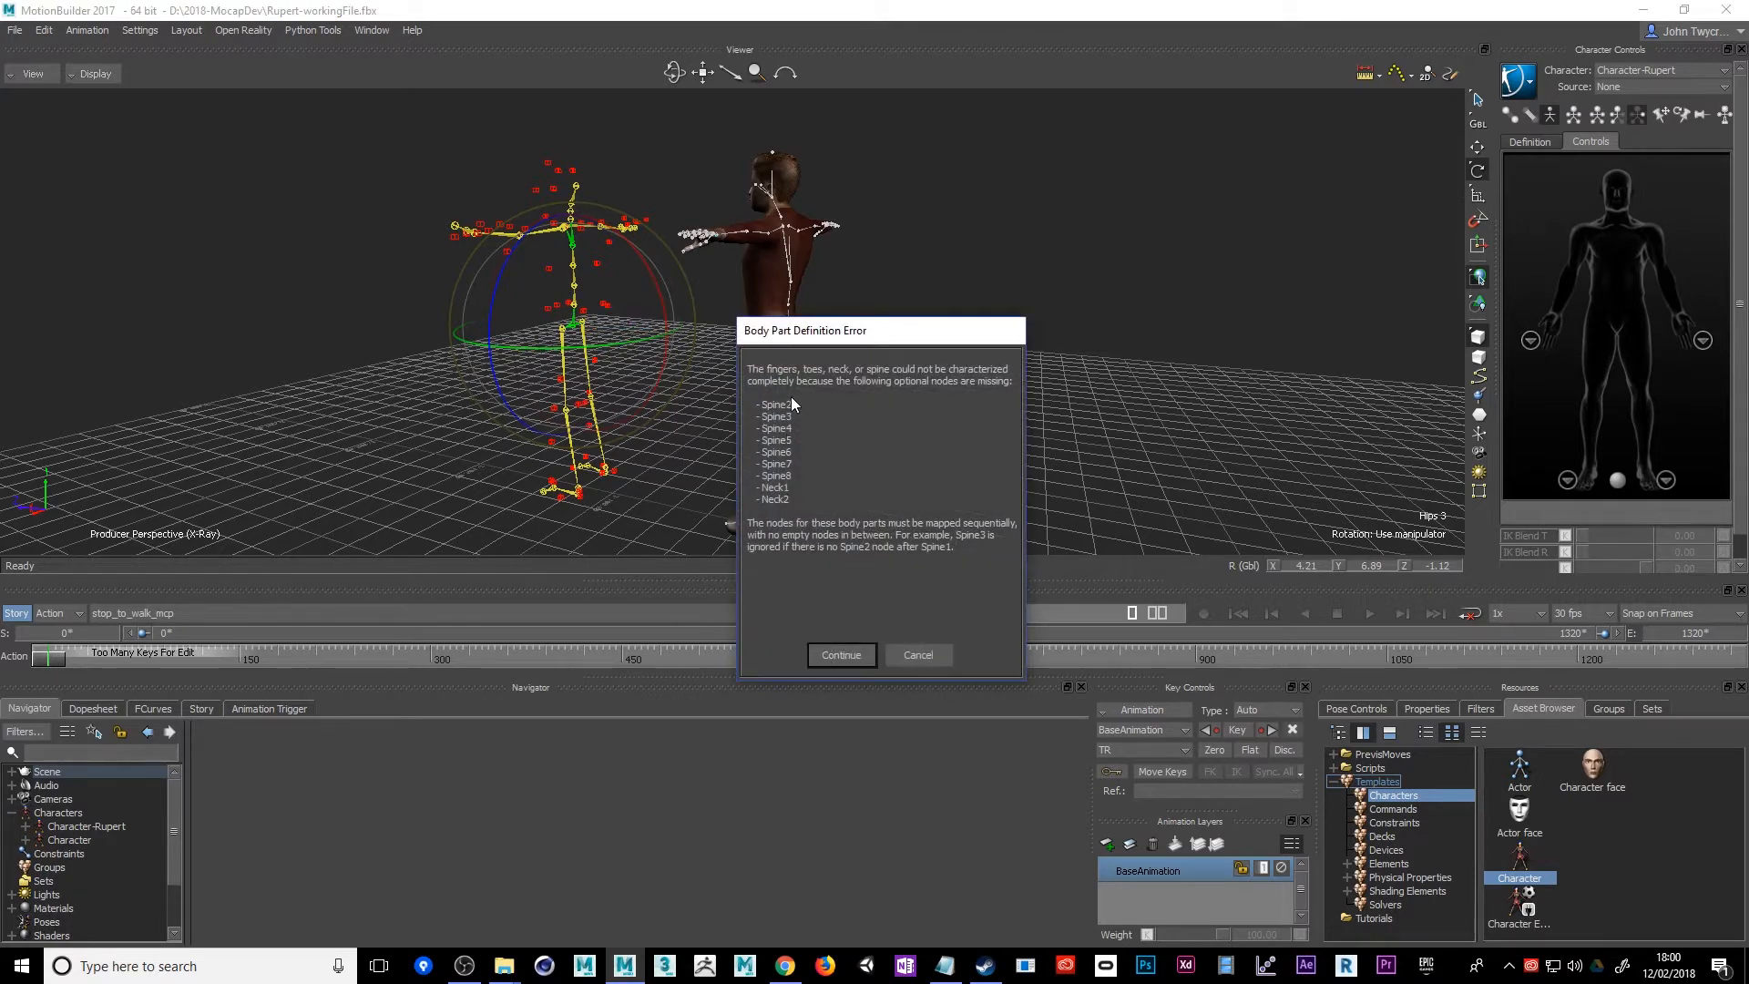
pyautogui.click(847, 660)
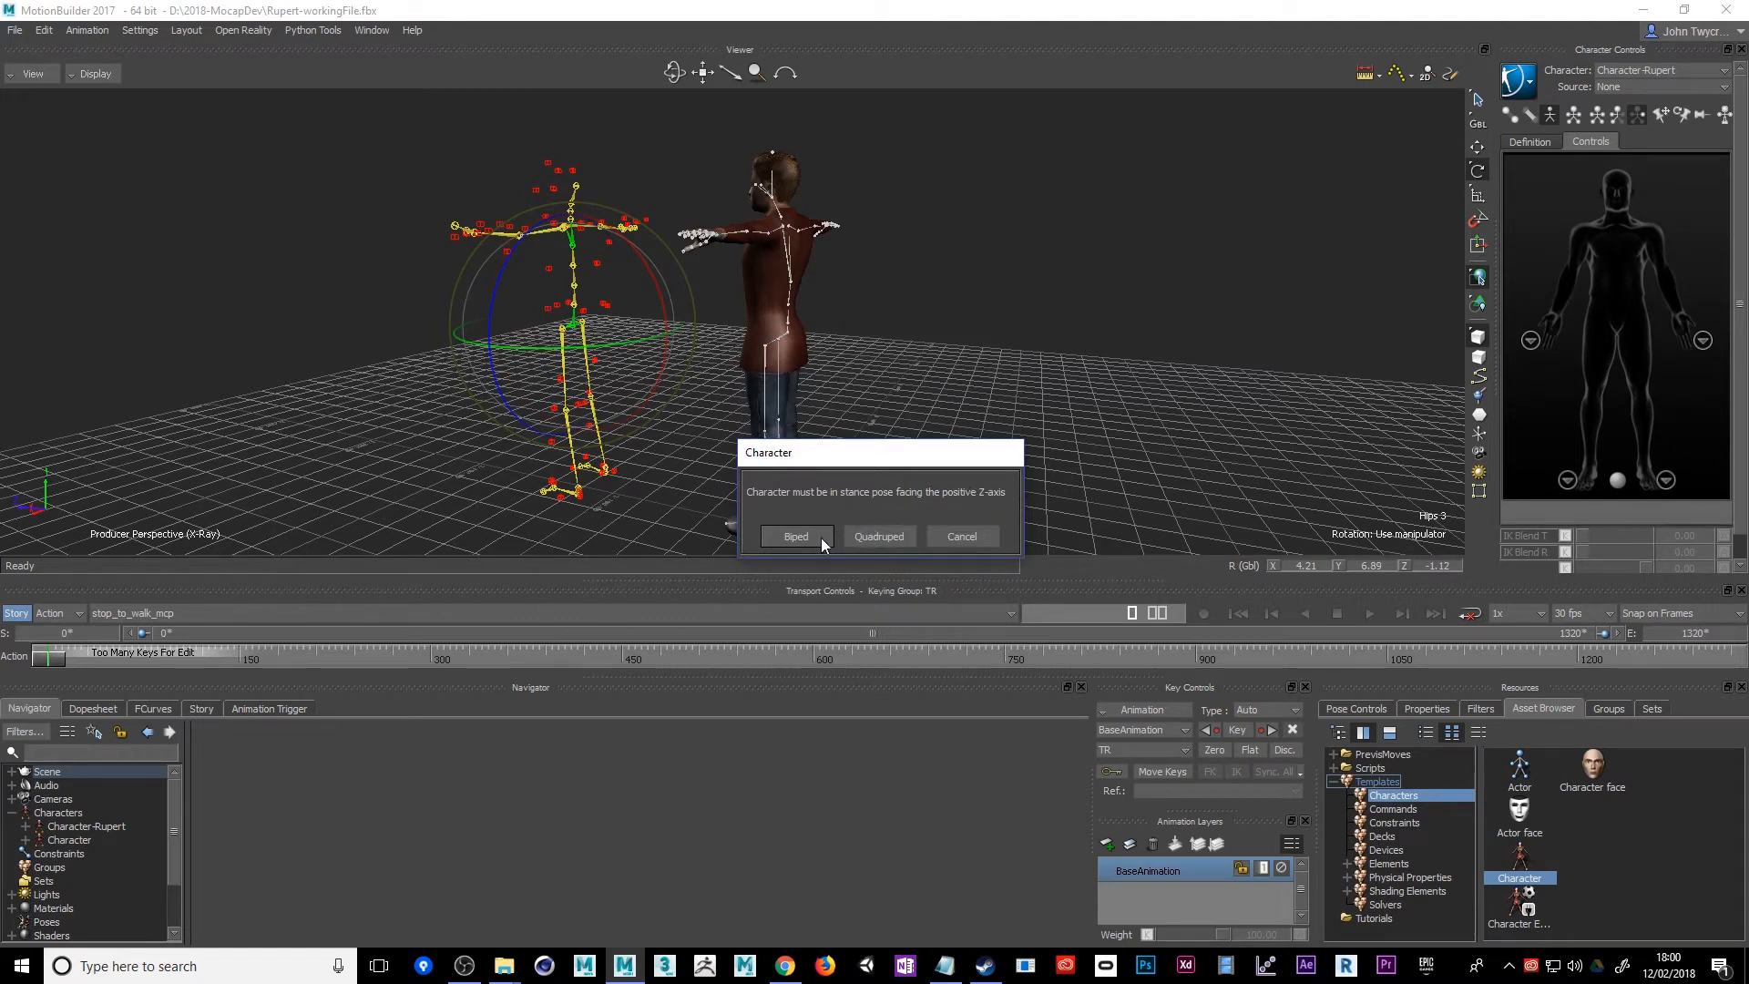
pyautogui.click(795, 537)
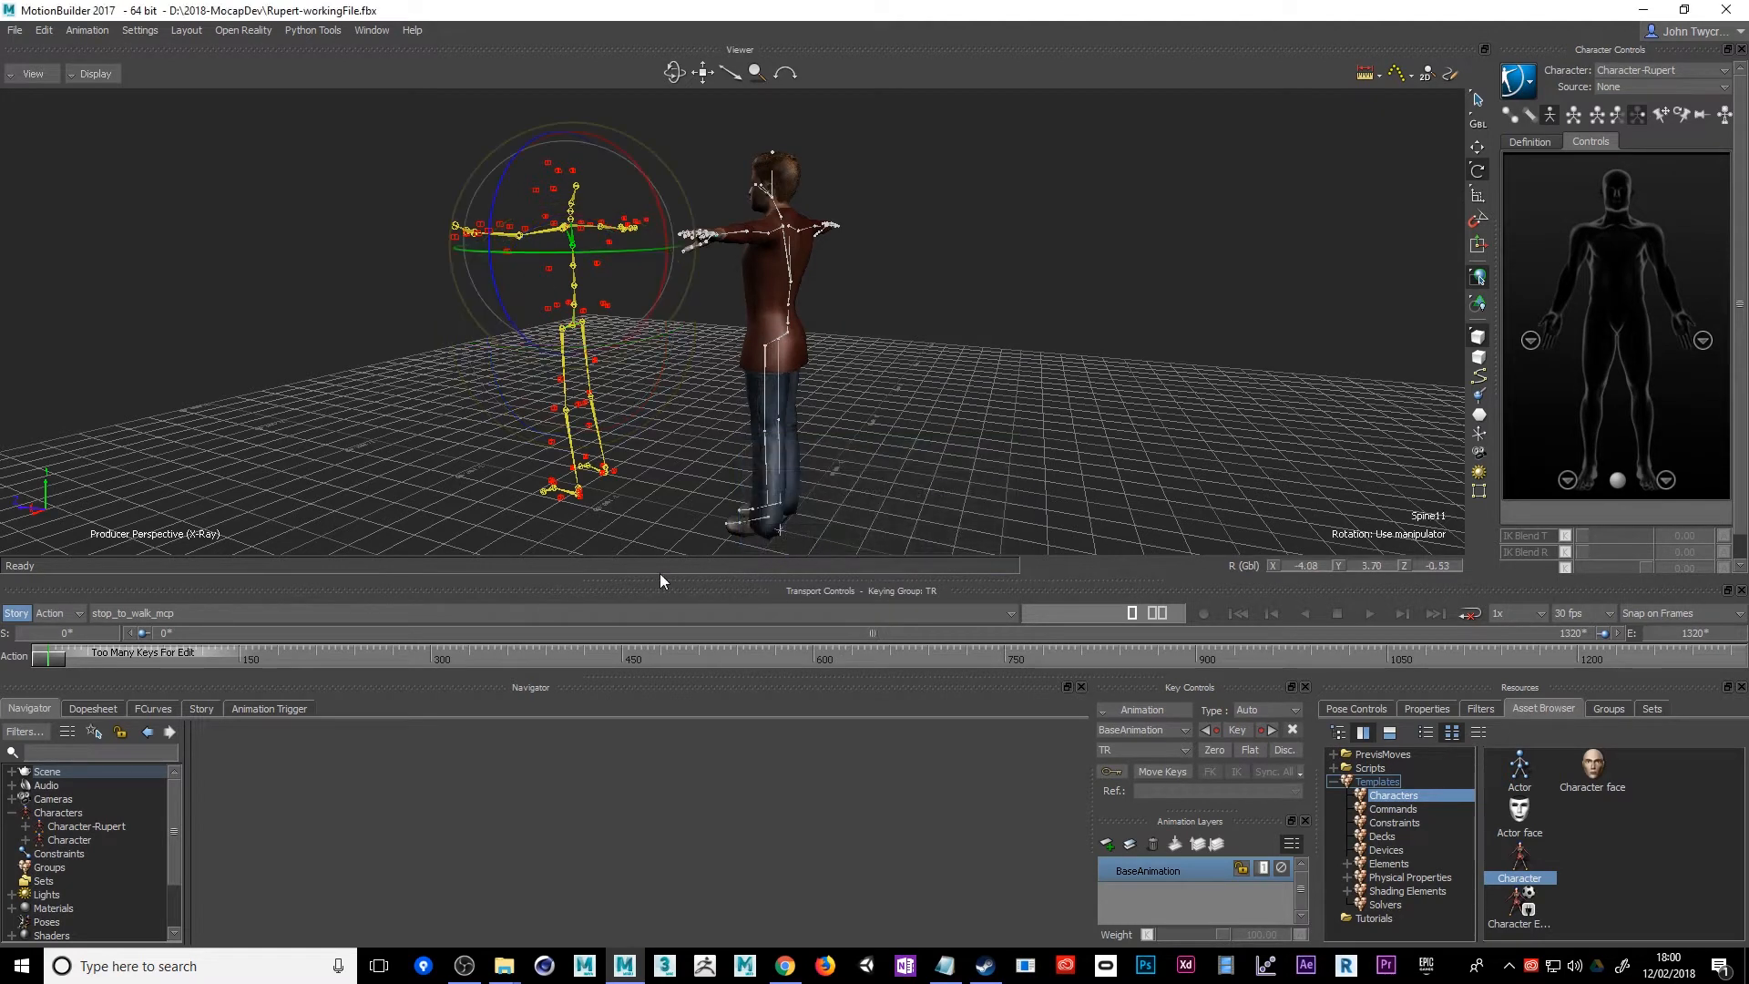
# Set Character-Rupert's input type to Character with the newly characterized mocap skeleton as input source, and activate it
pyautogui.click(55, 828)
pyautogui.click(416, 761)
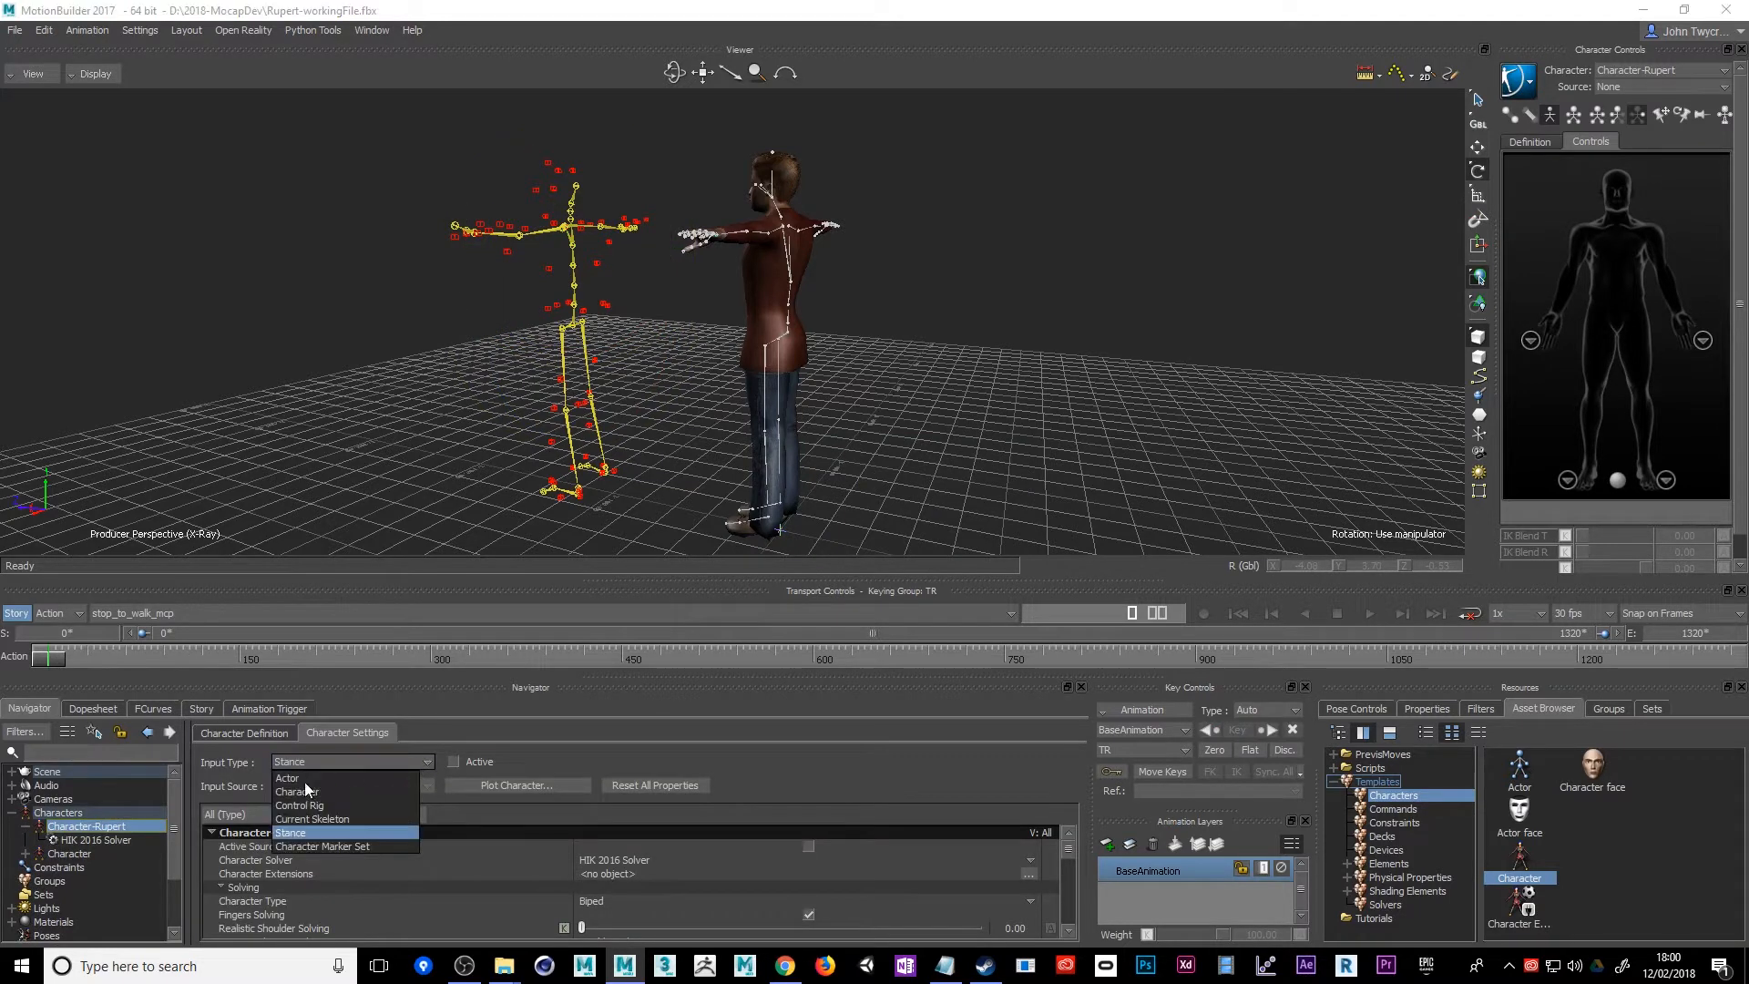
pyautogui.click(287, 792)
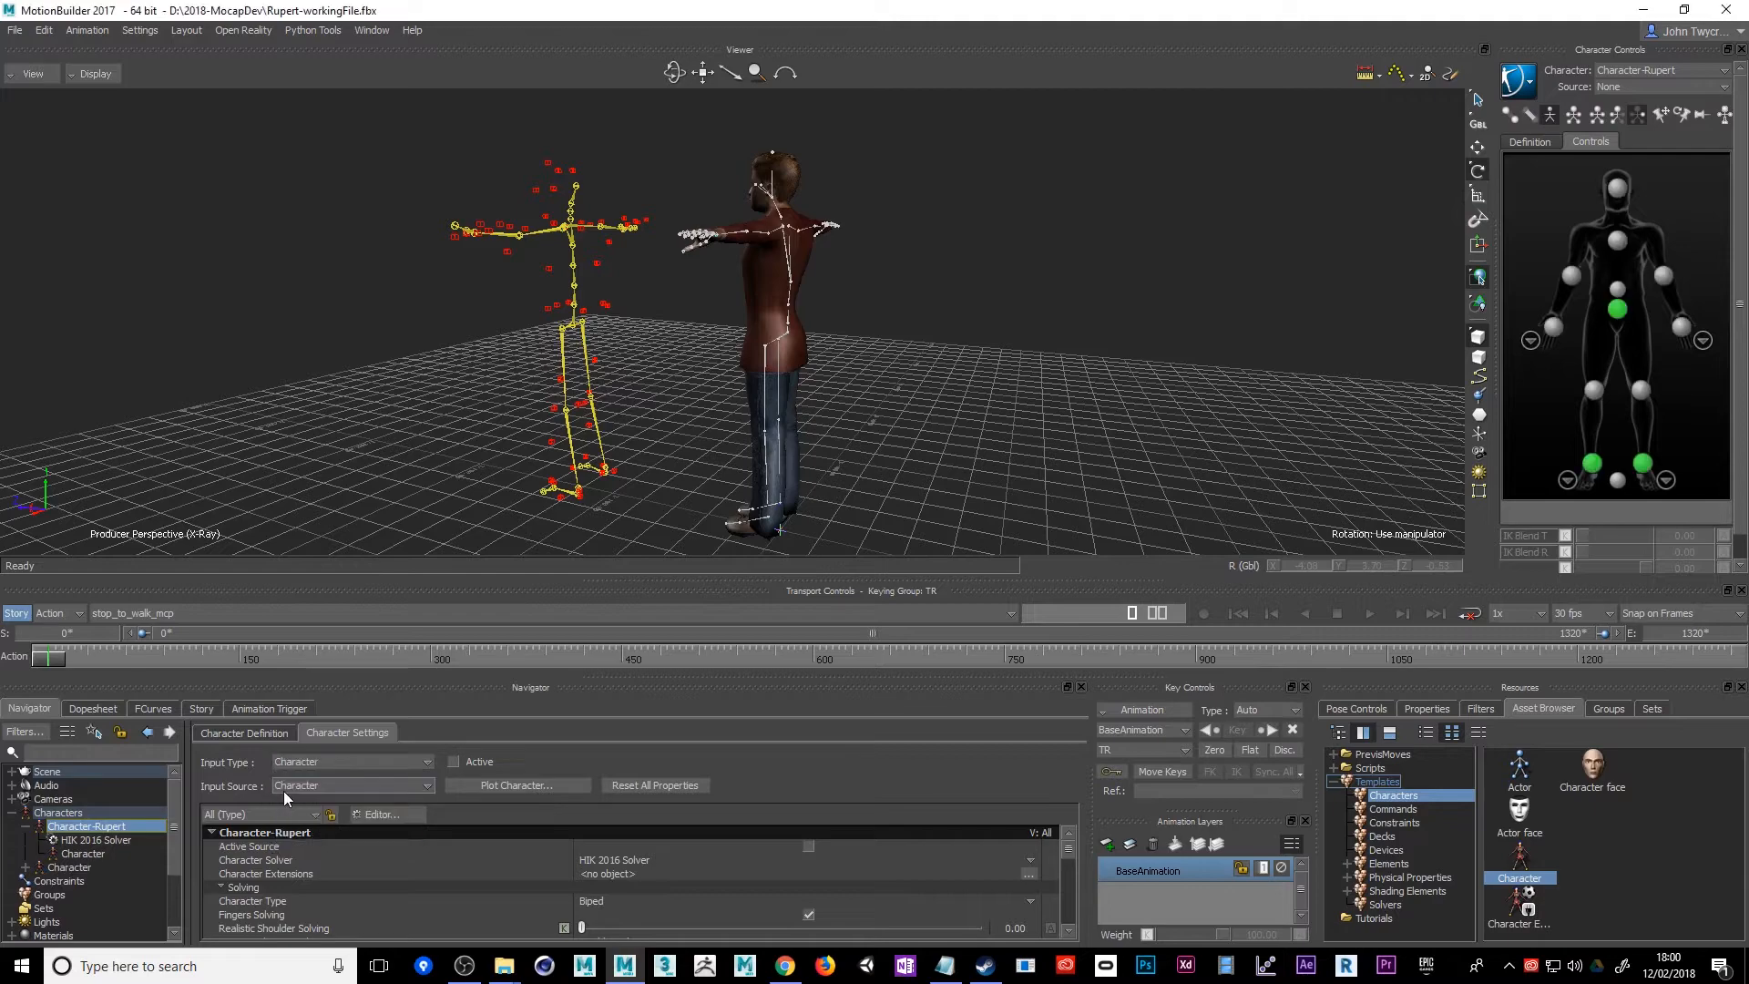
pyautogui.click(454, 763)
# Play and scrub the stop_to_walk_mcp take, checking from several angles how closely Rupert follows the rotated mocap skeleton
pyautogui.keyDown('ctrl'); pyautogui.keyDown('shift'); pyautogui.moveTo(375, 448); pyautogui.dragTo(456, 410); pyautogui.keyUp('shift'); pyautogui.keyUp('ctrl')
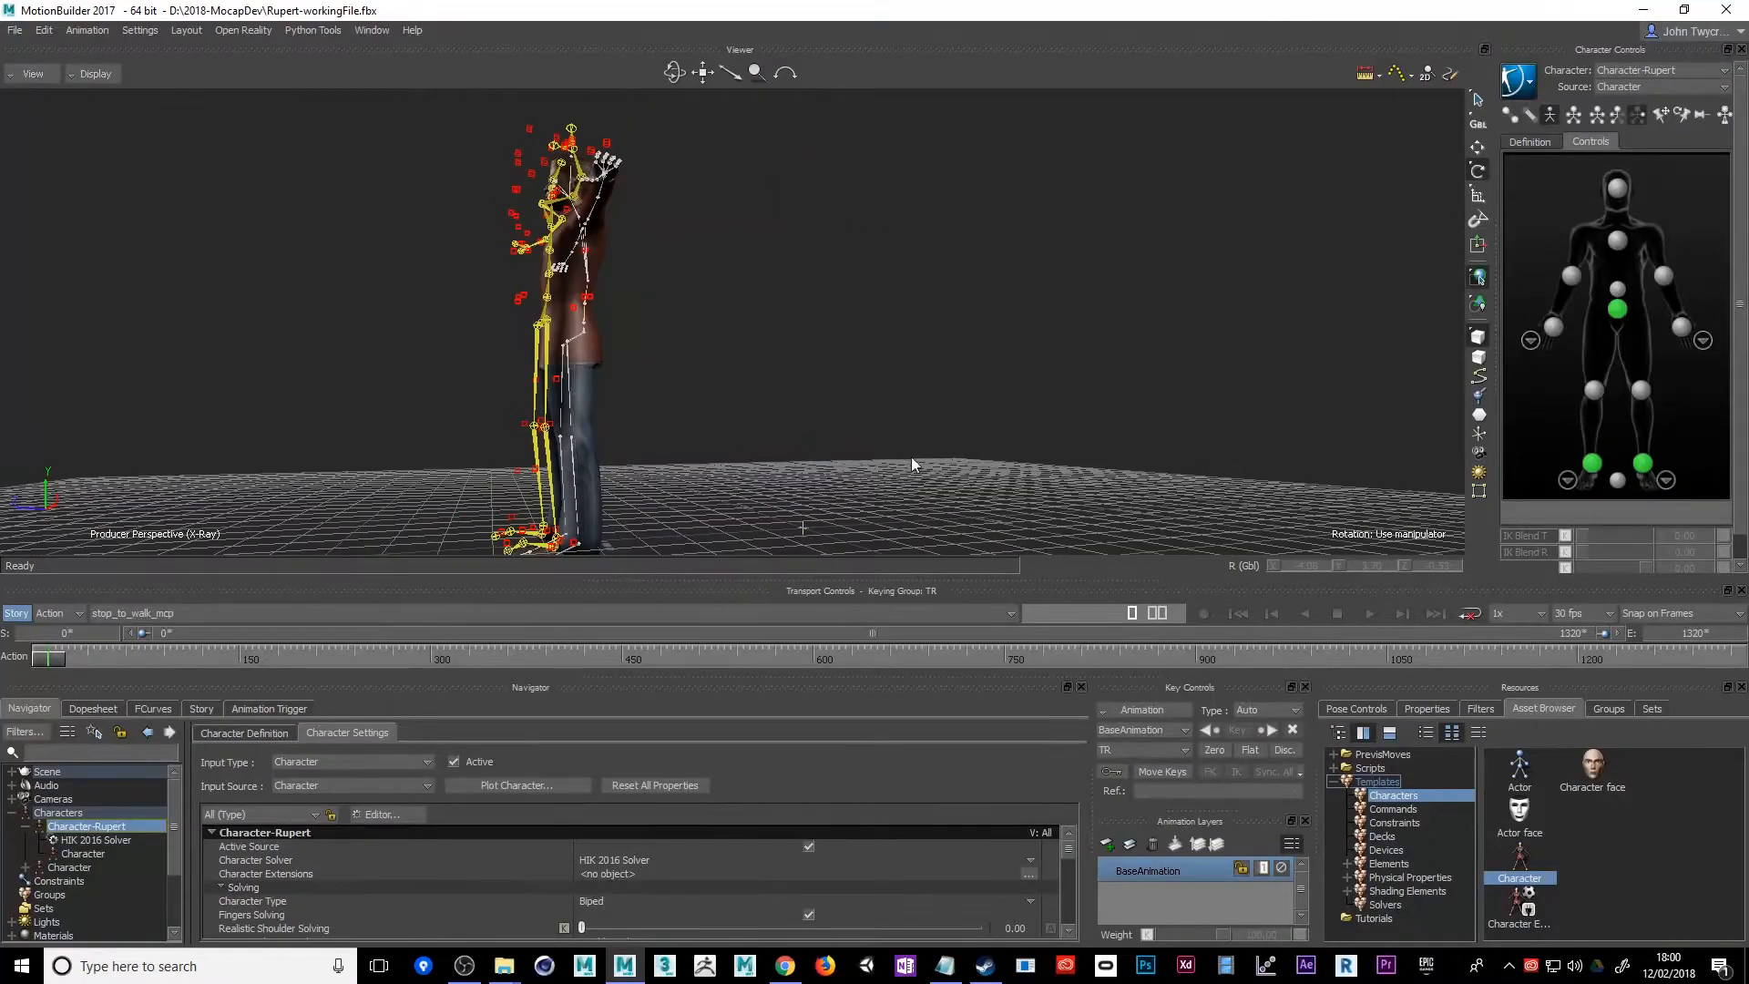
pyautogui.click(1368, 613)
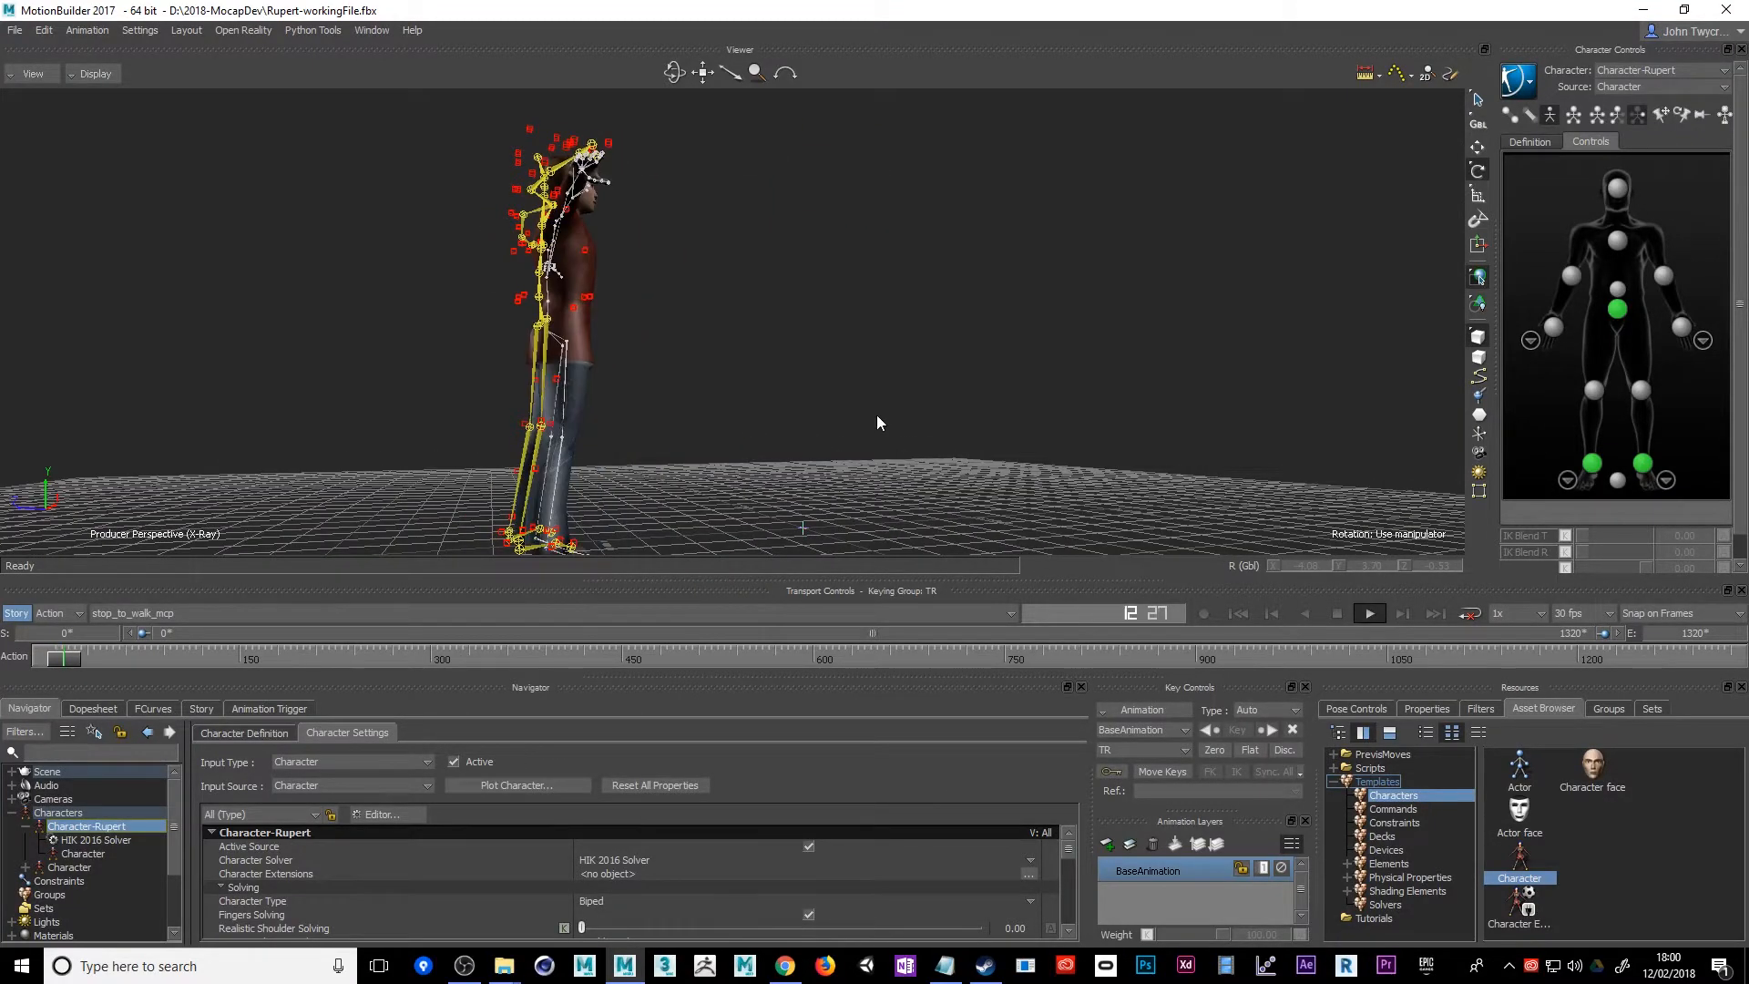
pyautogui.keyDown('ctrl'); pyautogui.keyDown('shift'); pyautogui.moveTo(871, 413); pyautogui.dragTo(733, 432); pyautogui.keyUp('shift'); pyautogui.keyUp('ctrl')
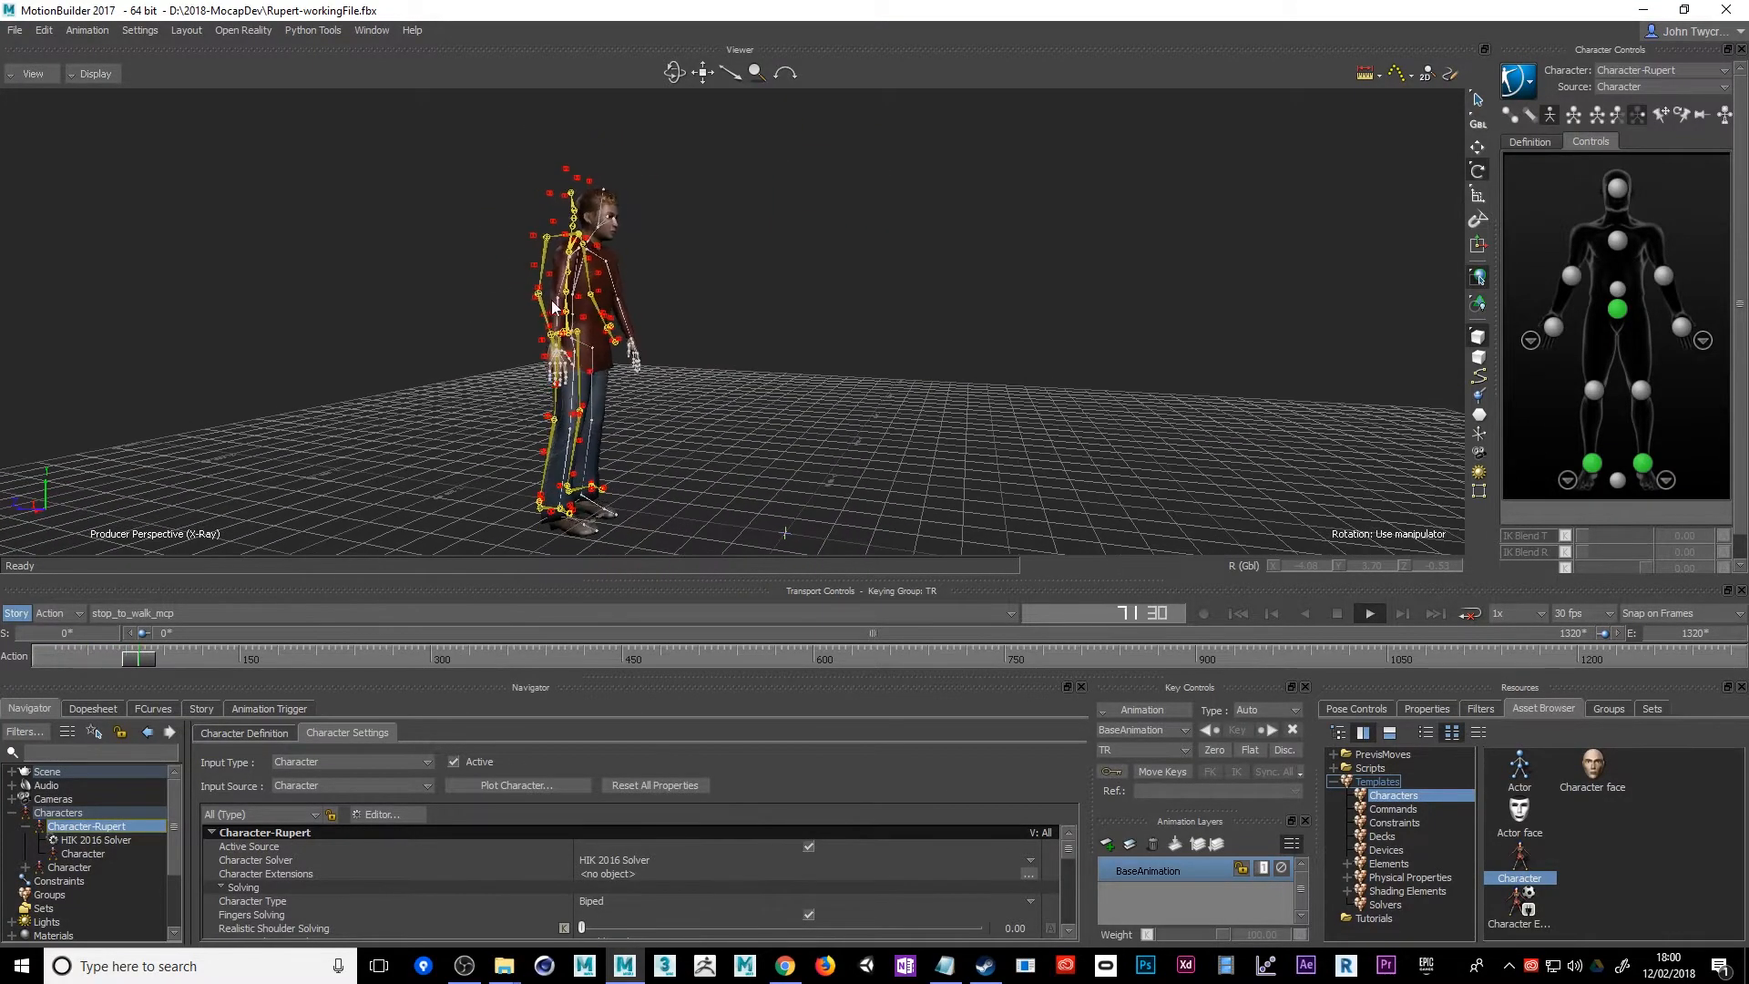
pyautogui.keyDown('ctrl'); pyautogui.keyDown('shift'); pyautogui.moveTo(649, 330); pyautogui.dragTo(842, 390); pyautogui.keyUp('shift'); pyautogui.keyUp('ctrl')
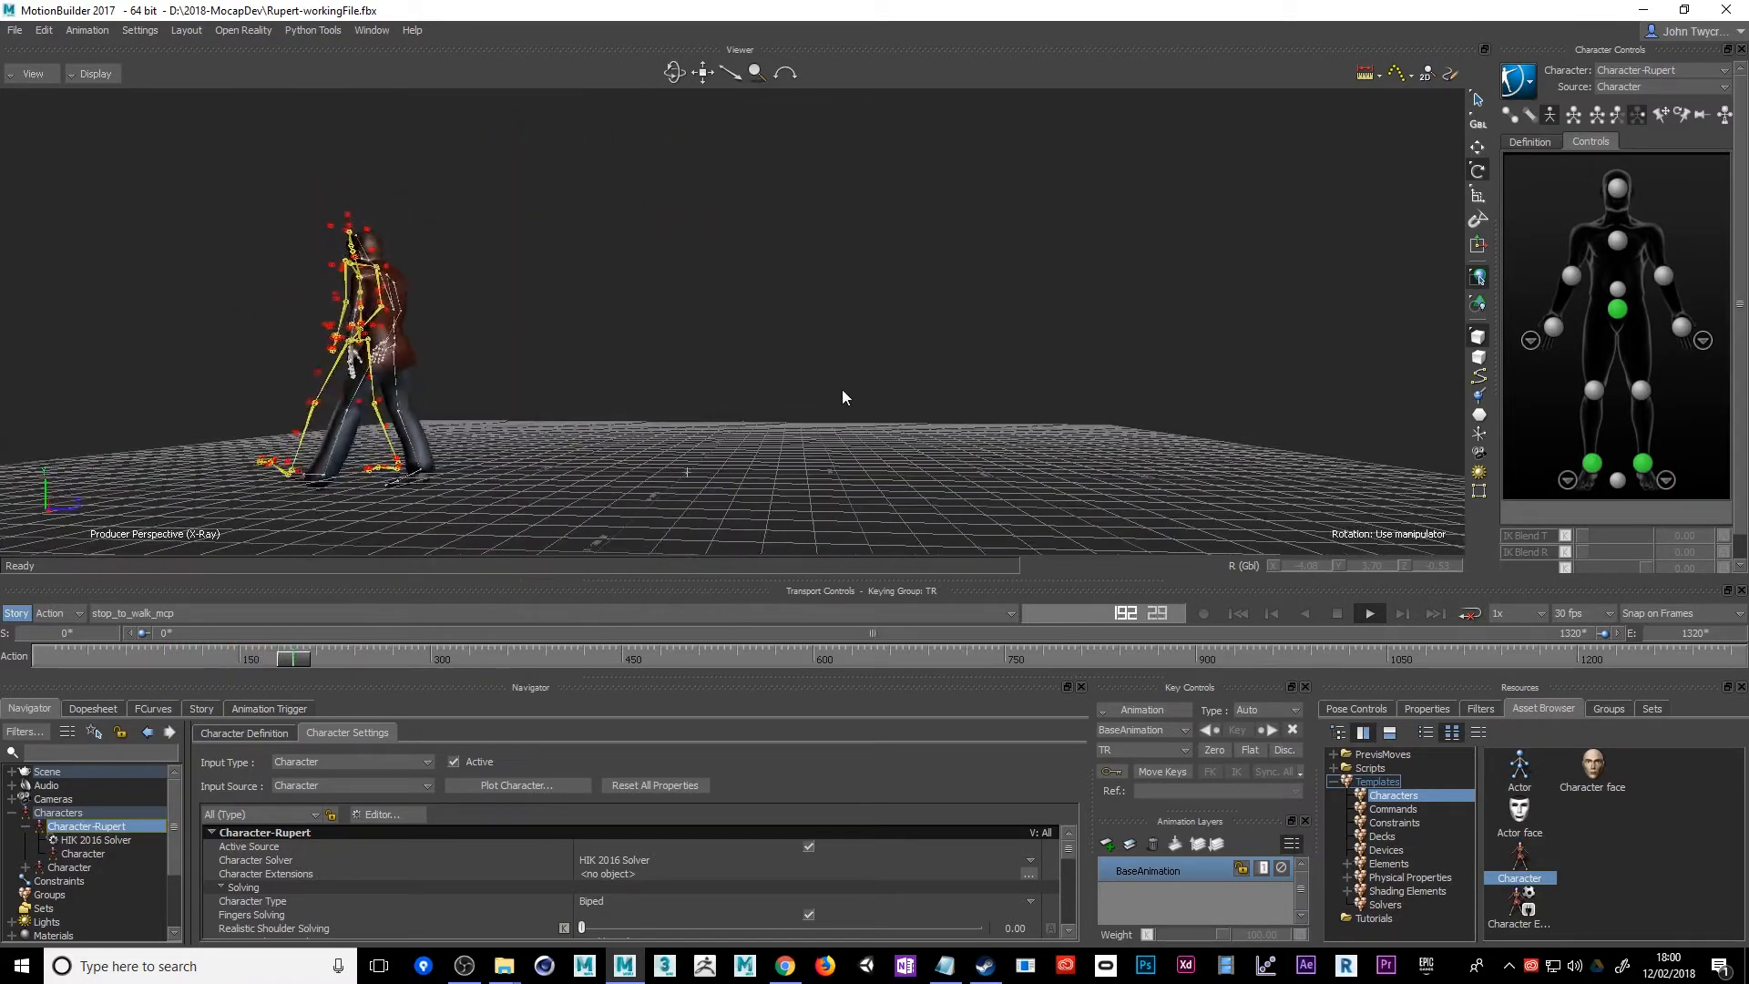
pyautogui.keyDown('ctrl'); pyautogui.keyDown('shift'); pyautogui.moveTo(838, 450); pyautogui.dragTo(779, 450); pyautogui.keyUp('shift'); pyautogui.keyUp('ctrl')
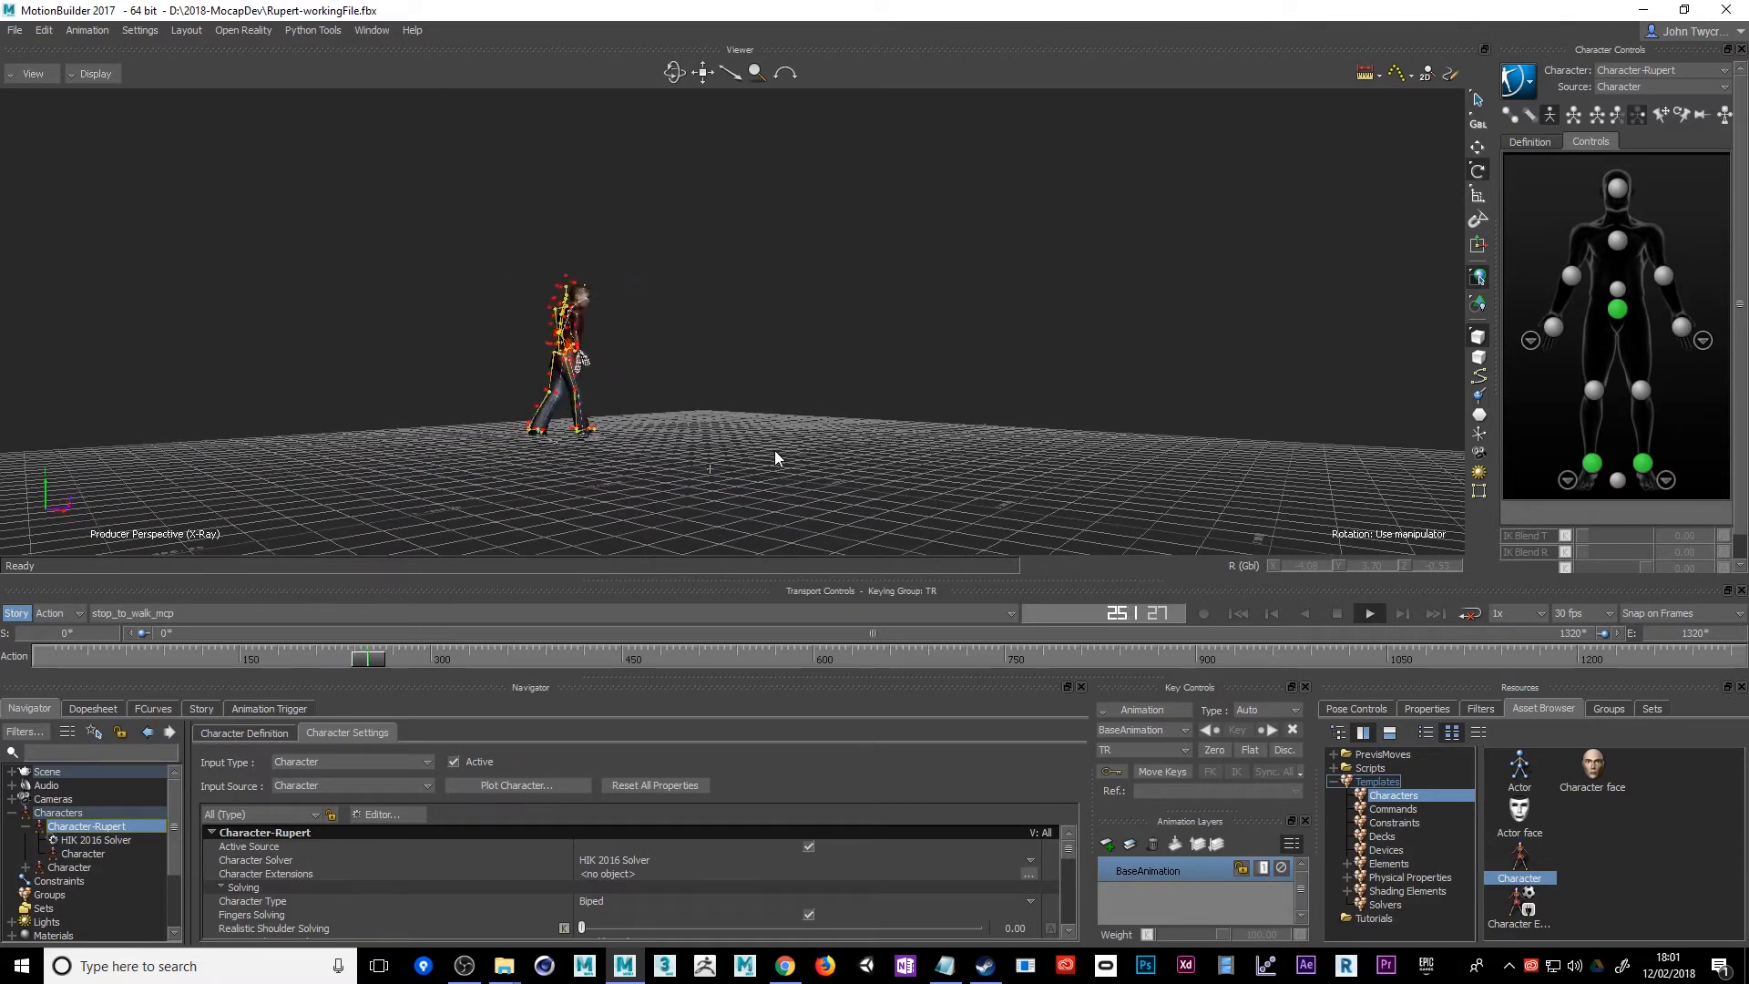
pyautogui.keyDown('ctrl'); pyautogui.keyDown('shift'); pyautogui.moveTo(953, 474); pyautogui.dragTo(900, 473); pyautogui.keyUp('shift'); pyautogui.keyUp('ctrl')
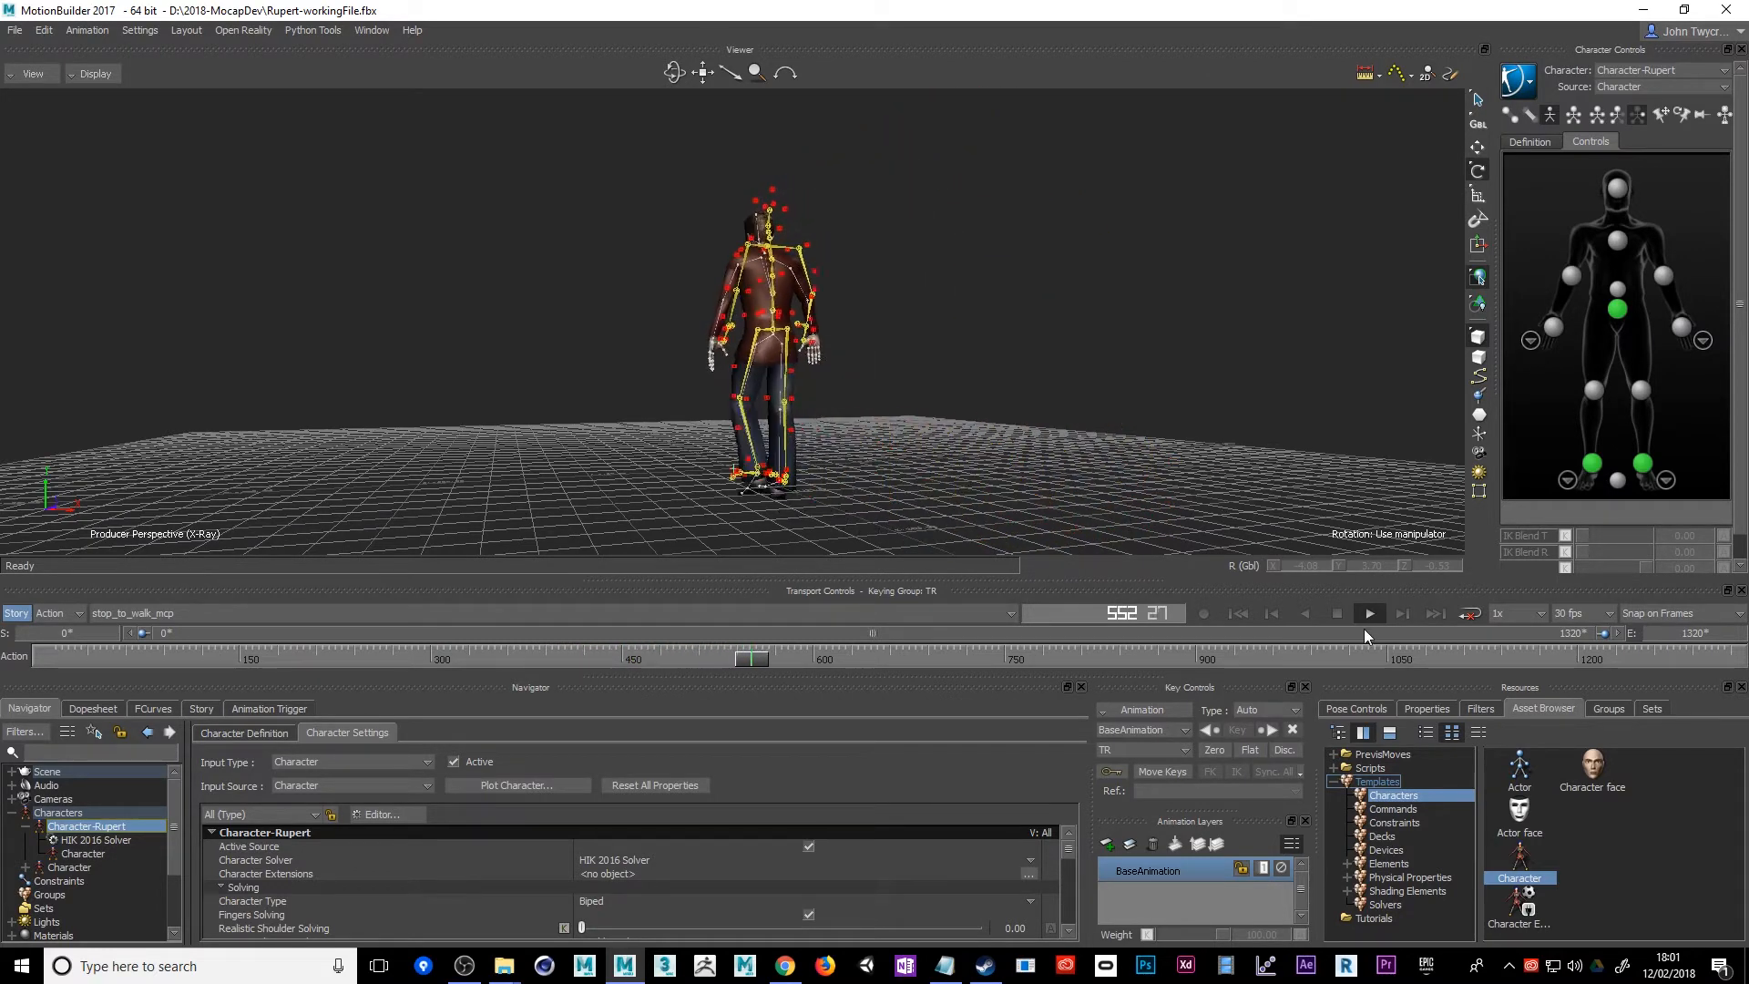
pyautogui.click(1337, 613)
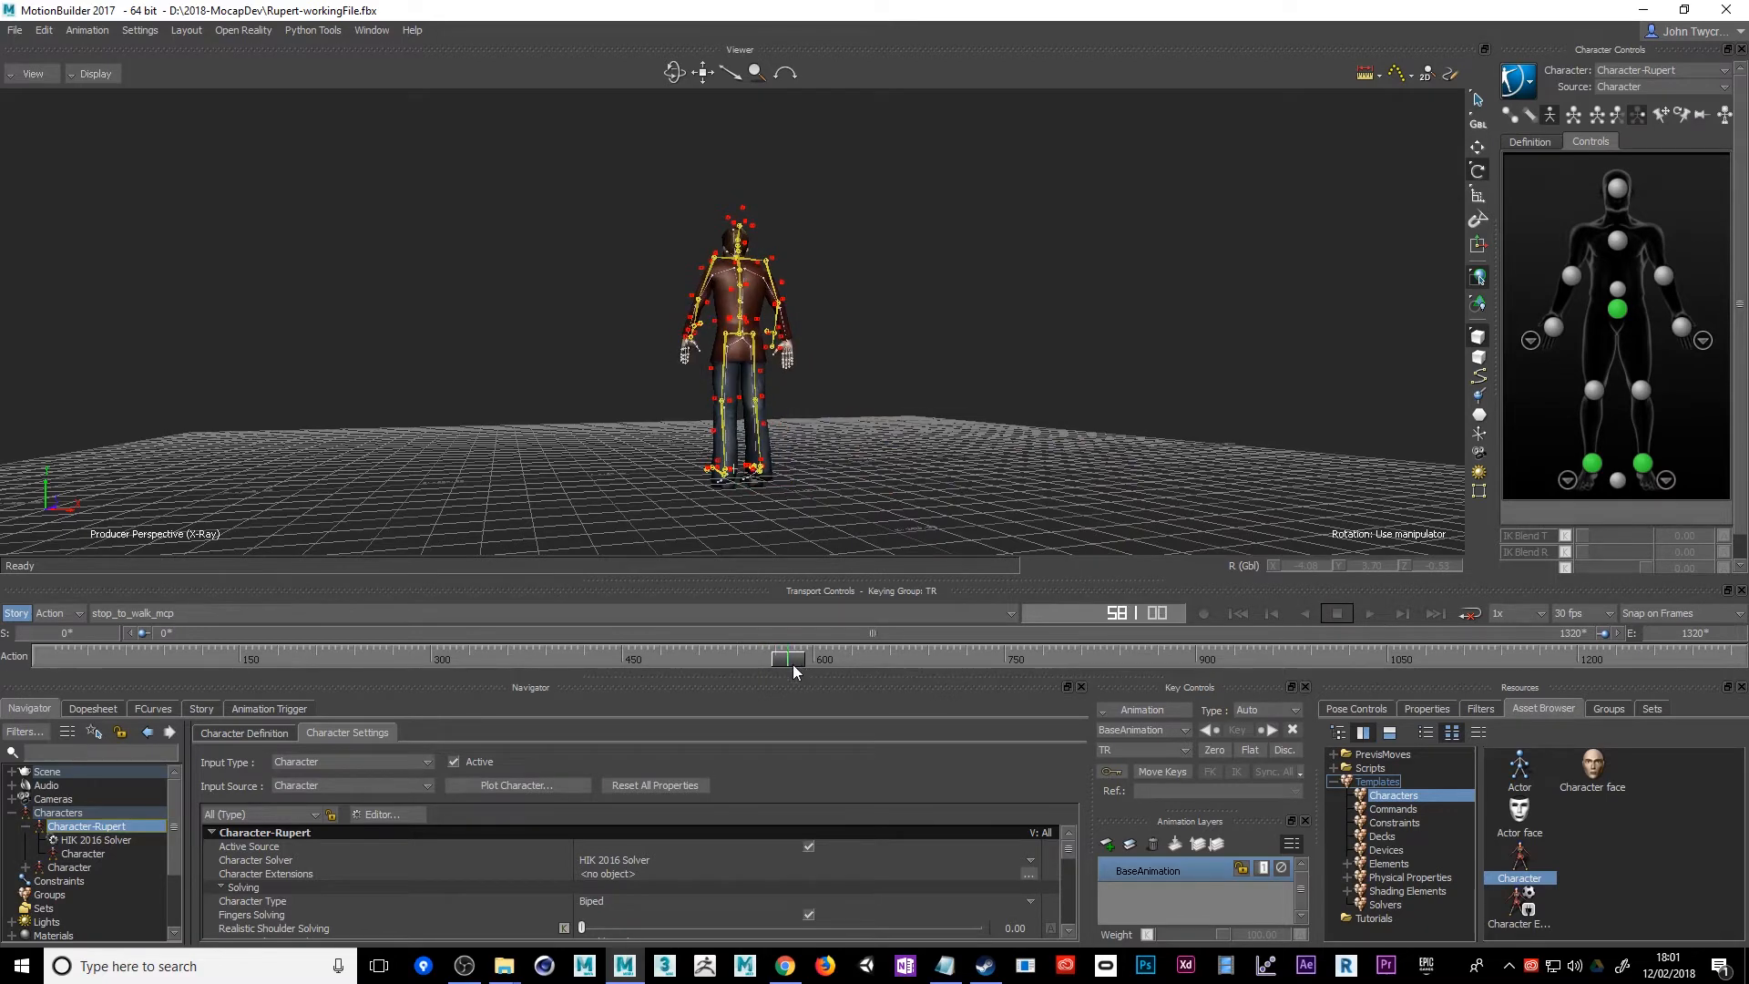
pyautogui.moveTo(792, 664); pyautogui.dragTo(1480, 662)
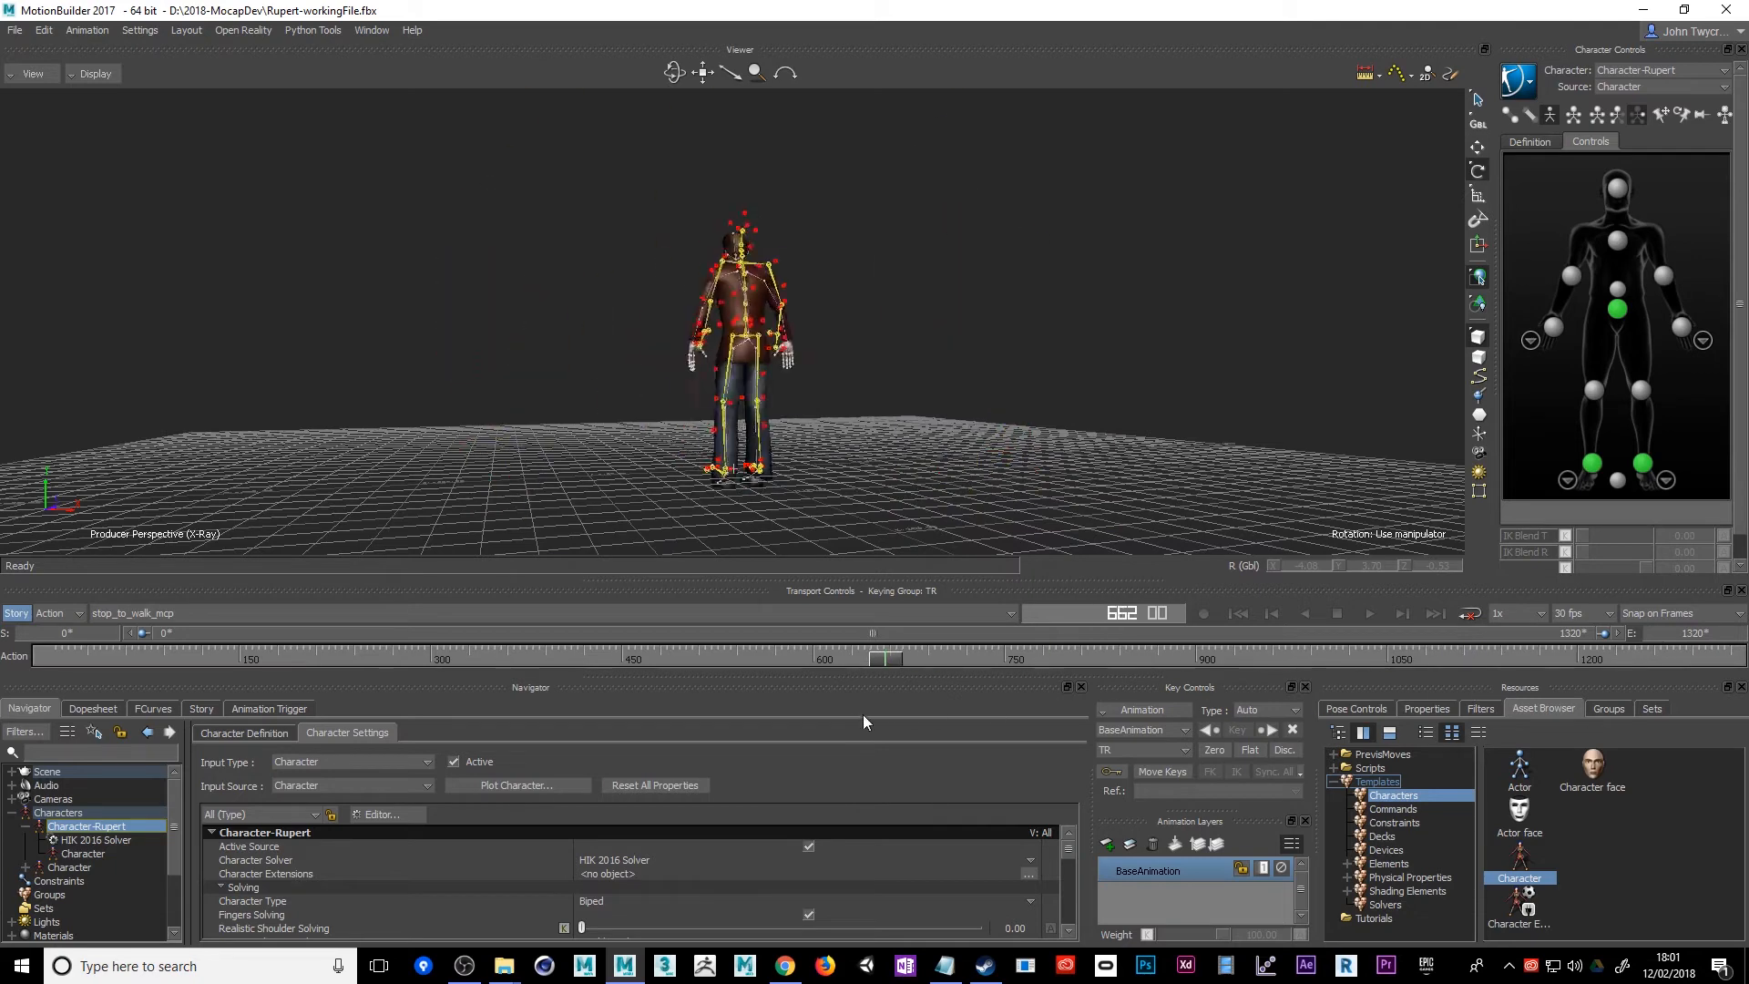
pyautogui.click(14, 31)
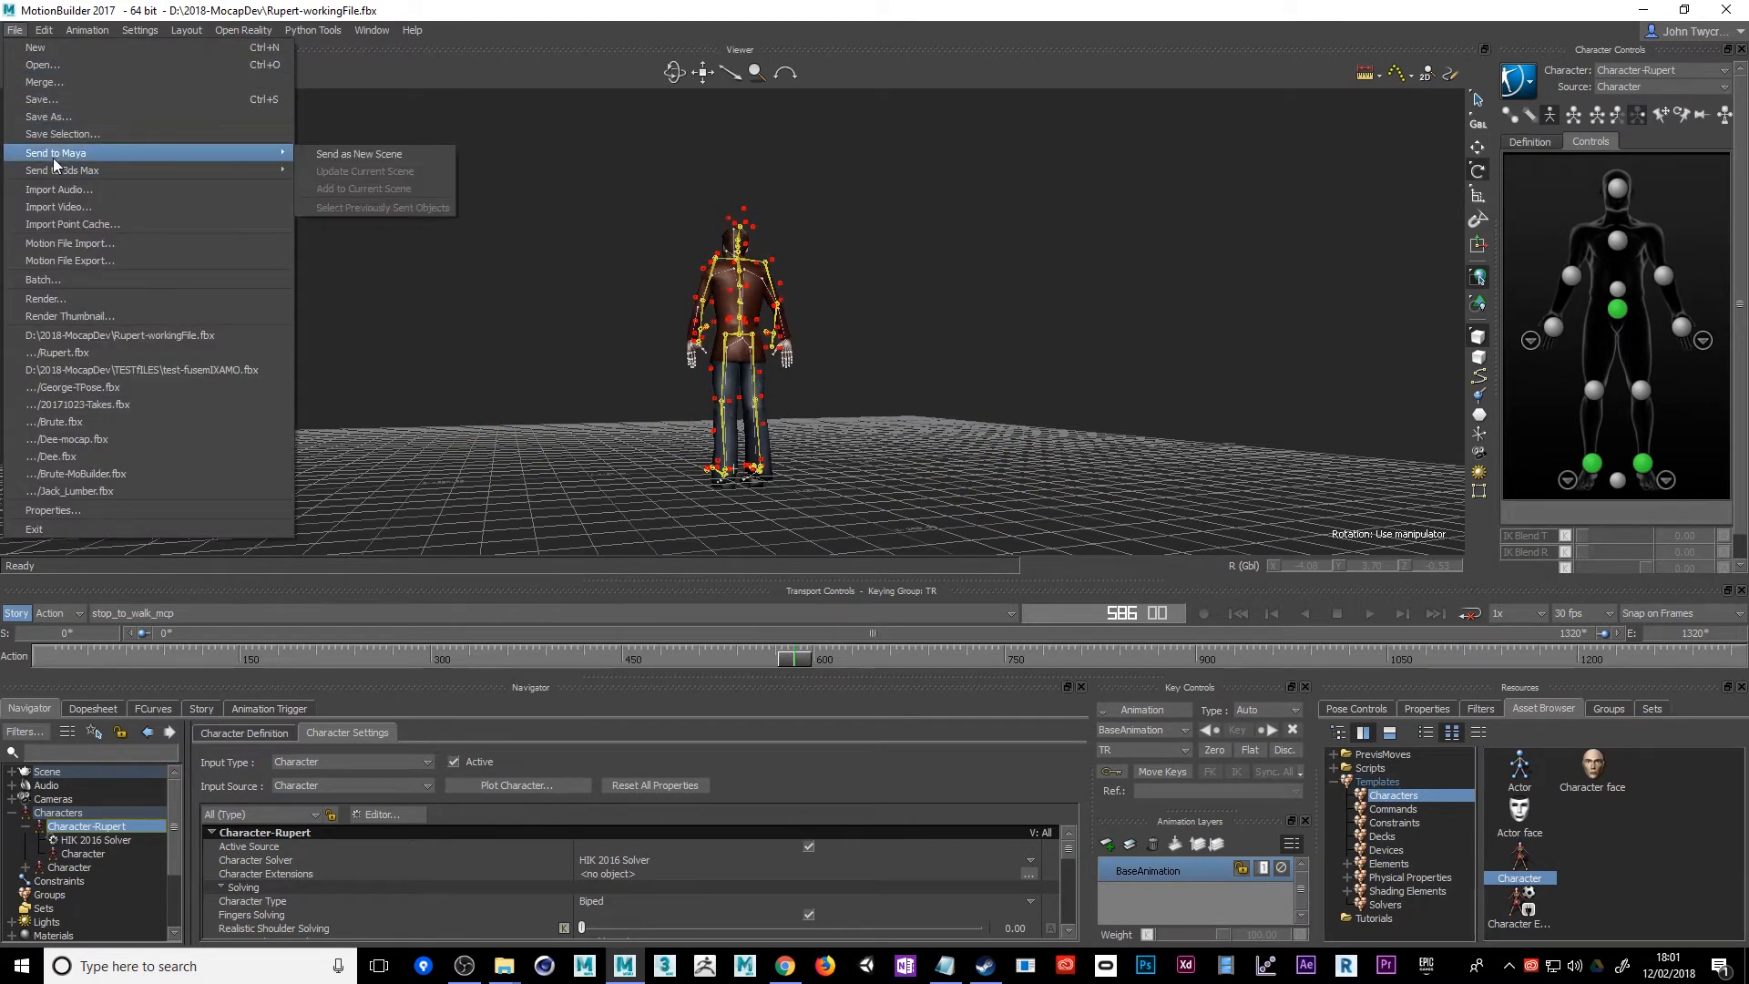
pyautogui.moveTo(57, 173)
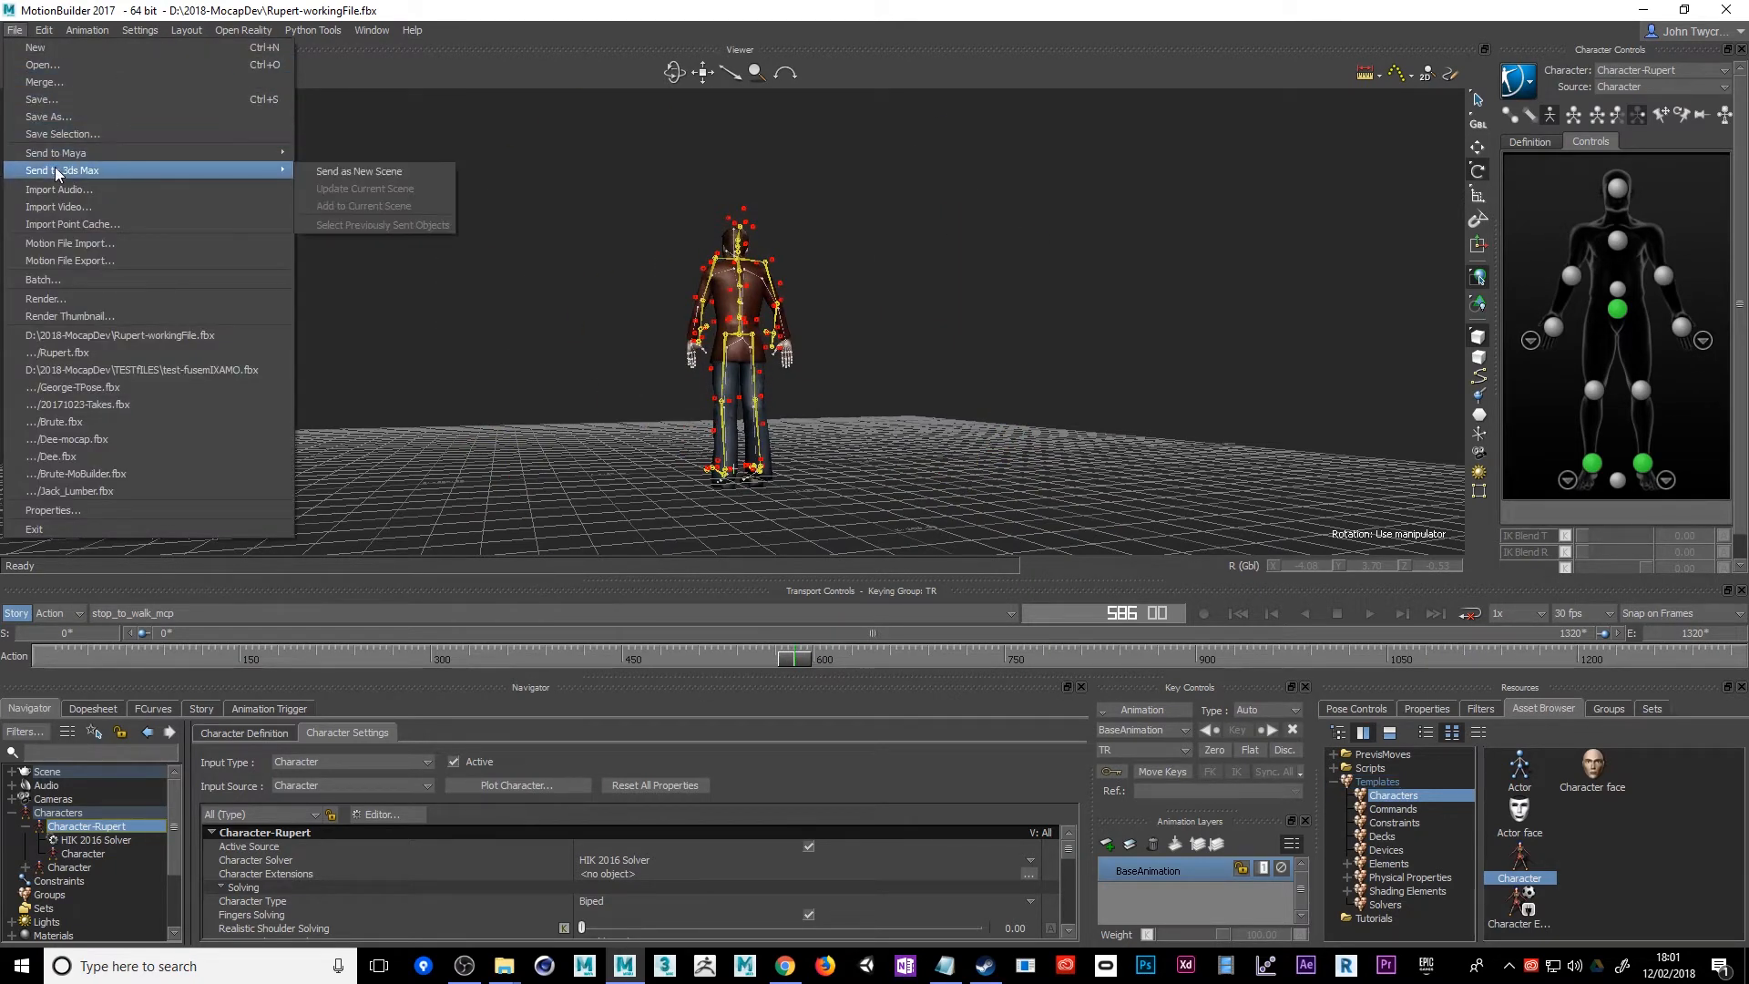
pyautogui.click(387, 118)
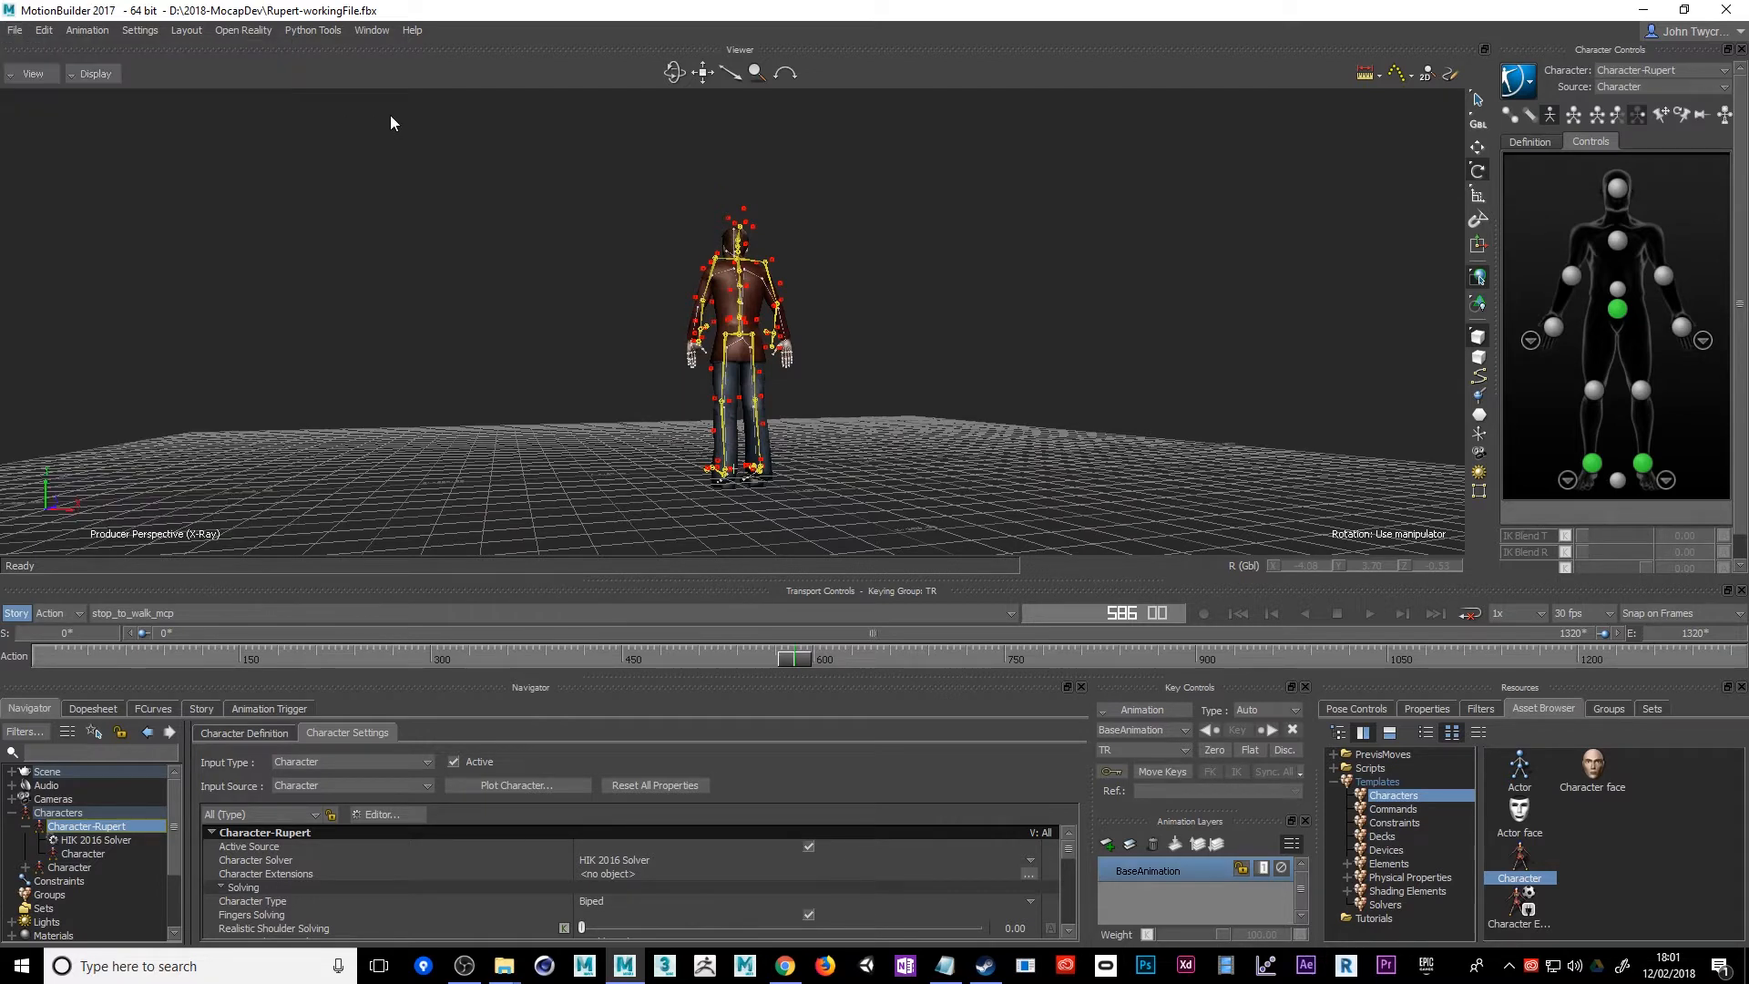
# Expand the Scene hierarchy and select its top-level nodes in turn, including H_DDS_LowRes and master, to identify Rupert's parts
pyautogui.click(11, 773)
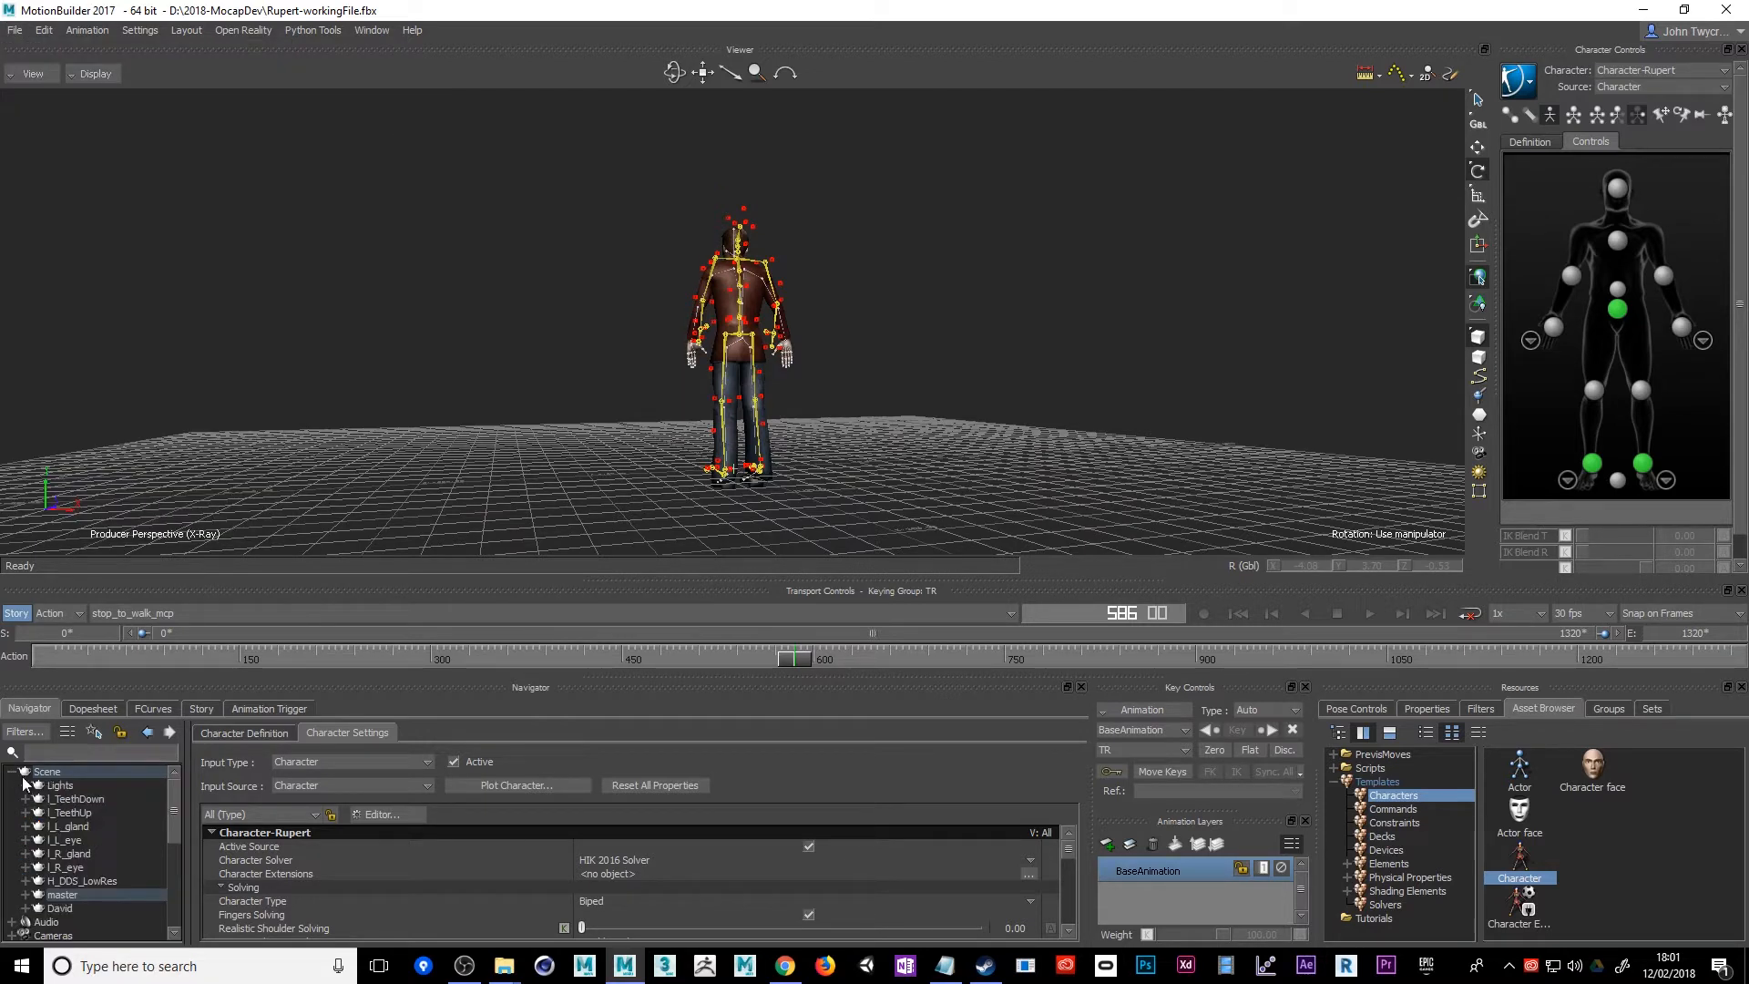
pyautogui.click(66, 800)
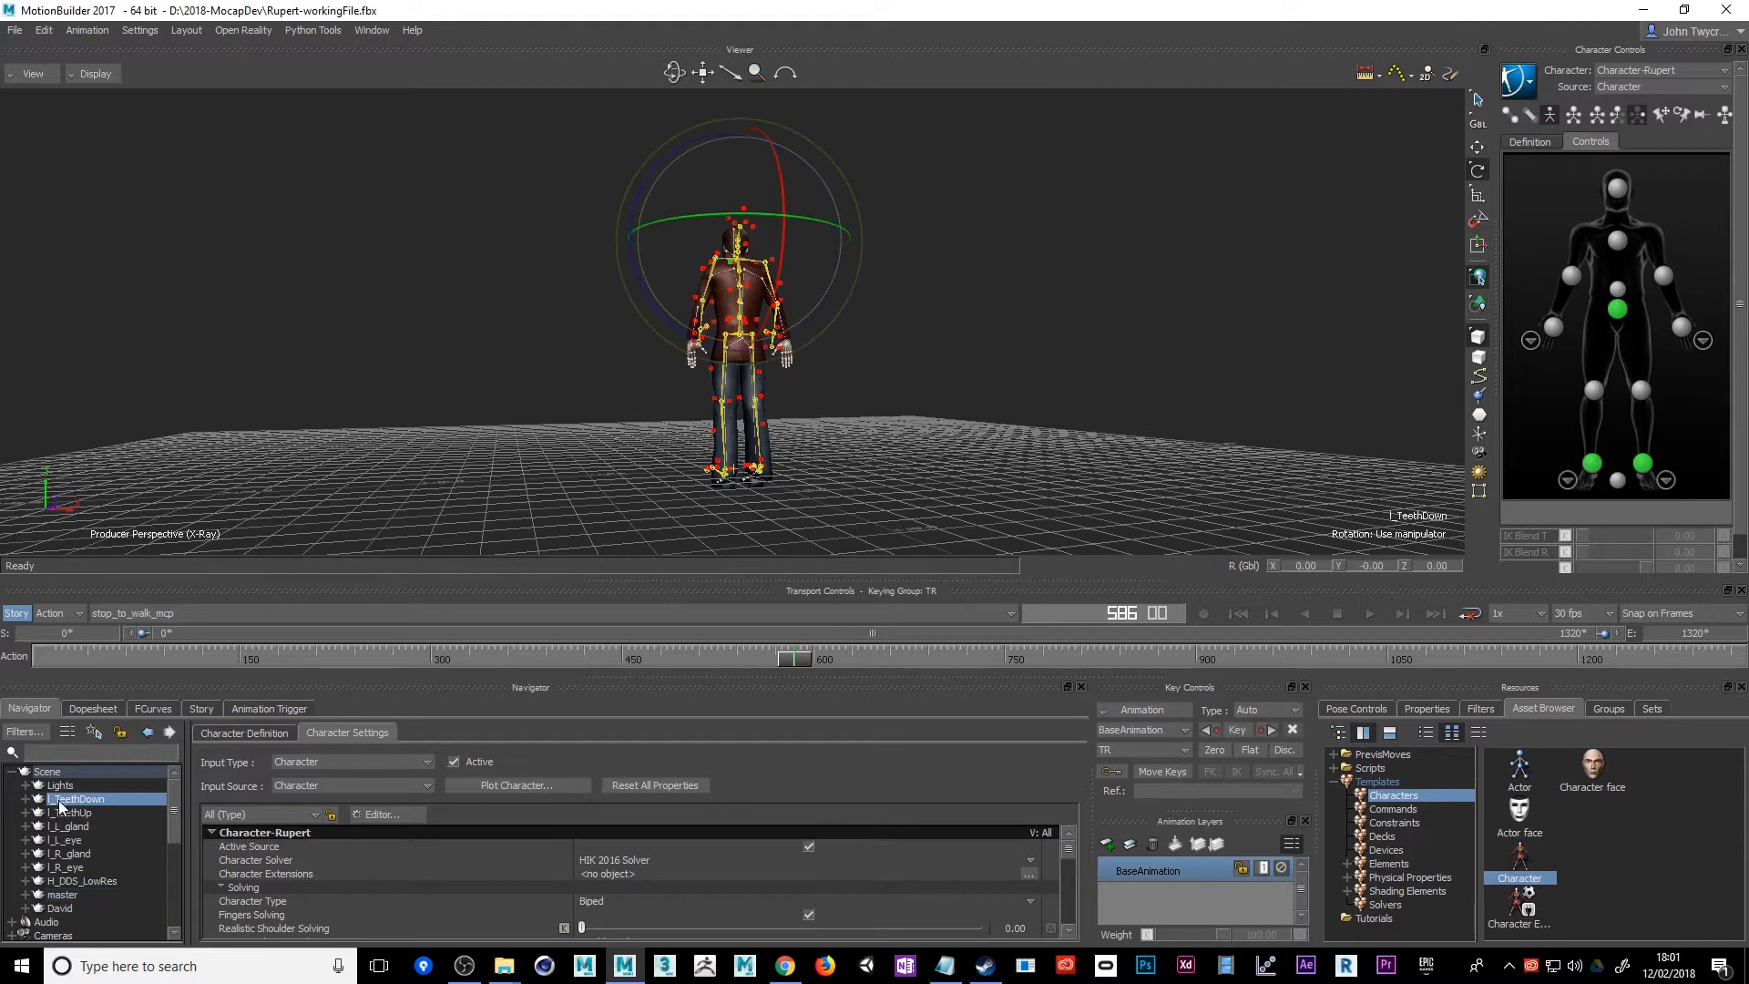
pyautogui.click(62, 896)
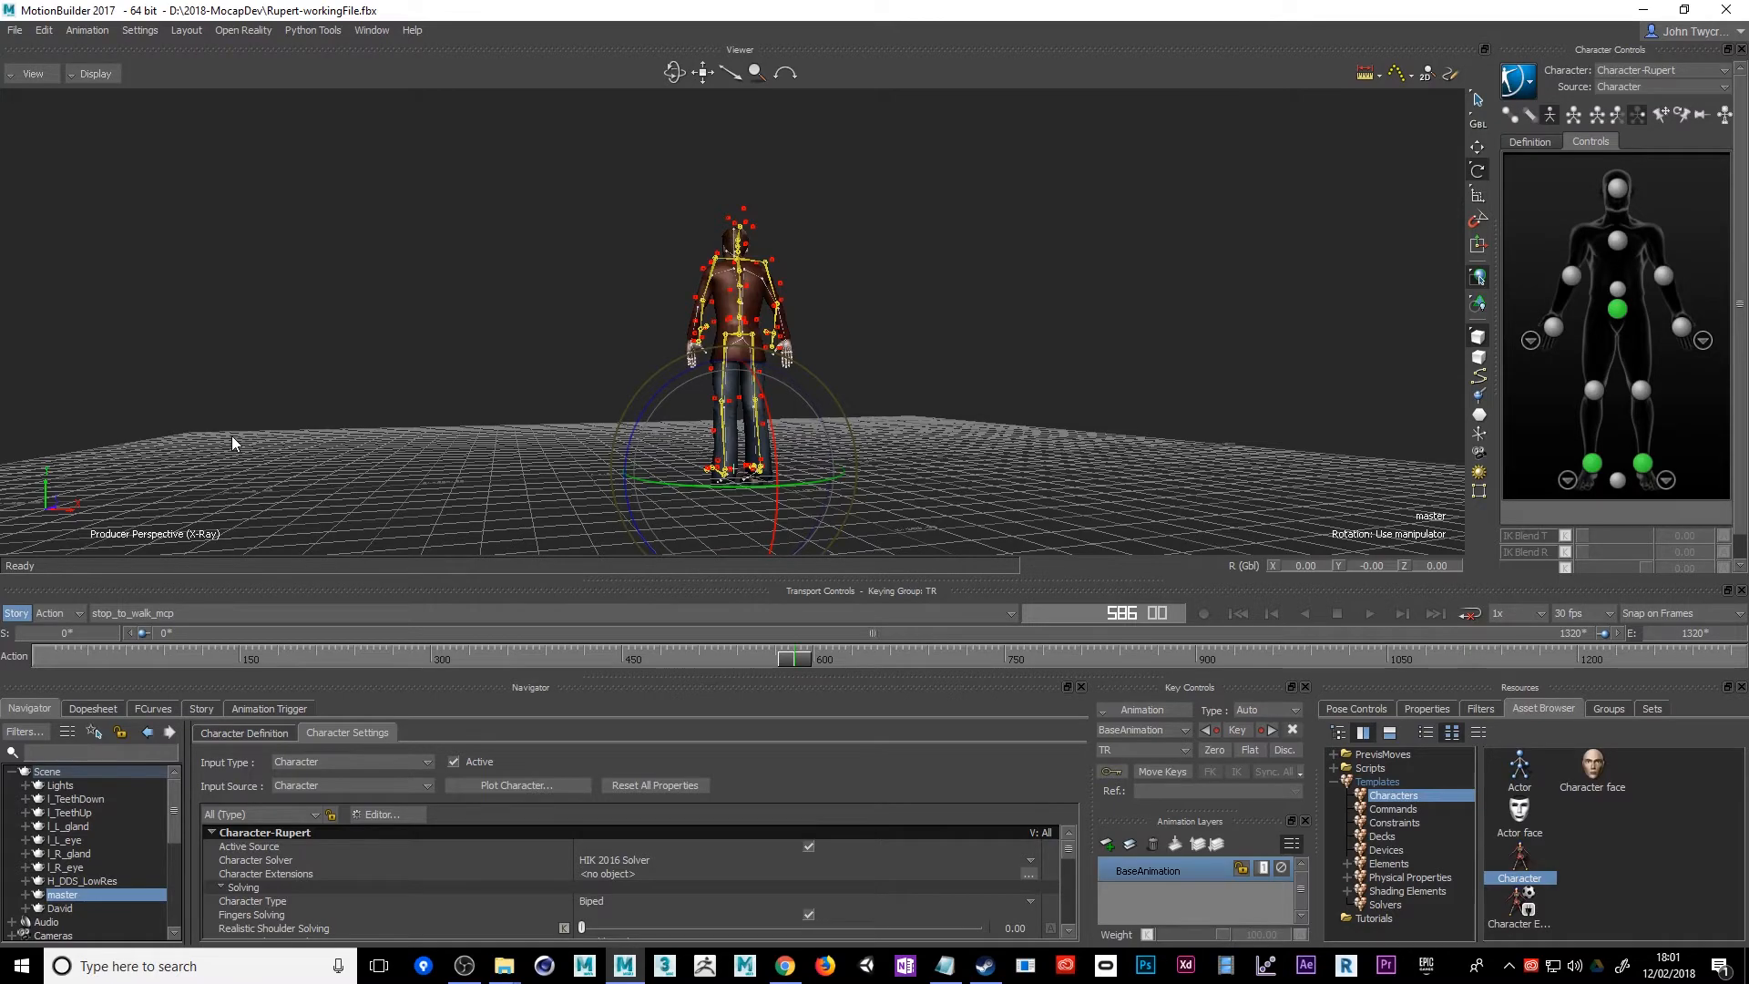
pyautogui.keyDown('alt'); pyautogui.moveTo(232, 435); pyautogui.dragTo(578, 457); pyautogui.keyUp('alt')
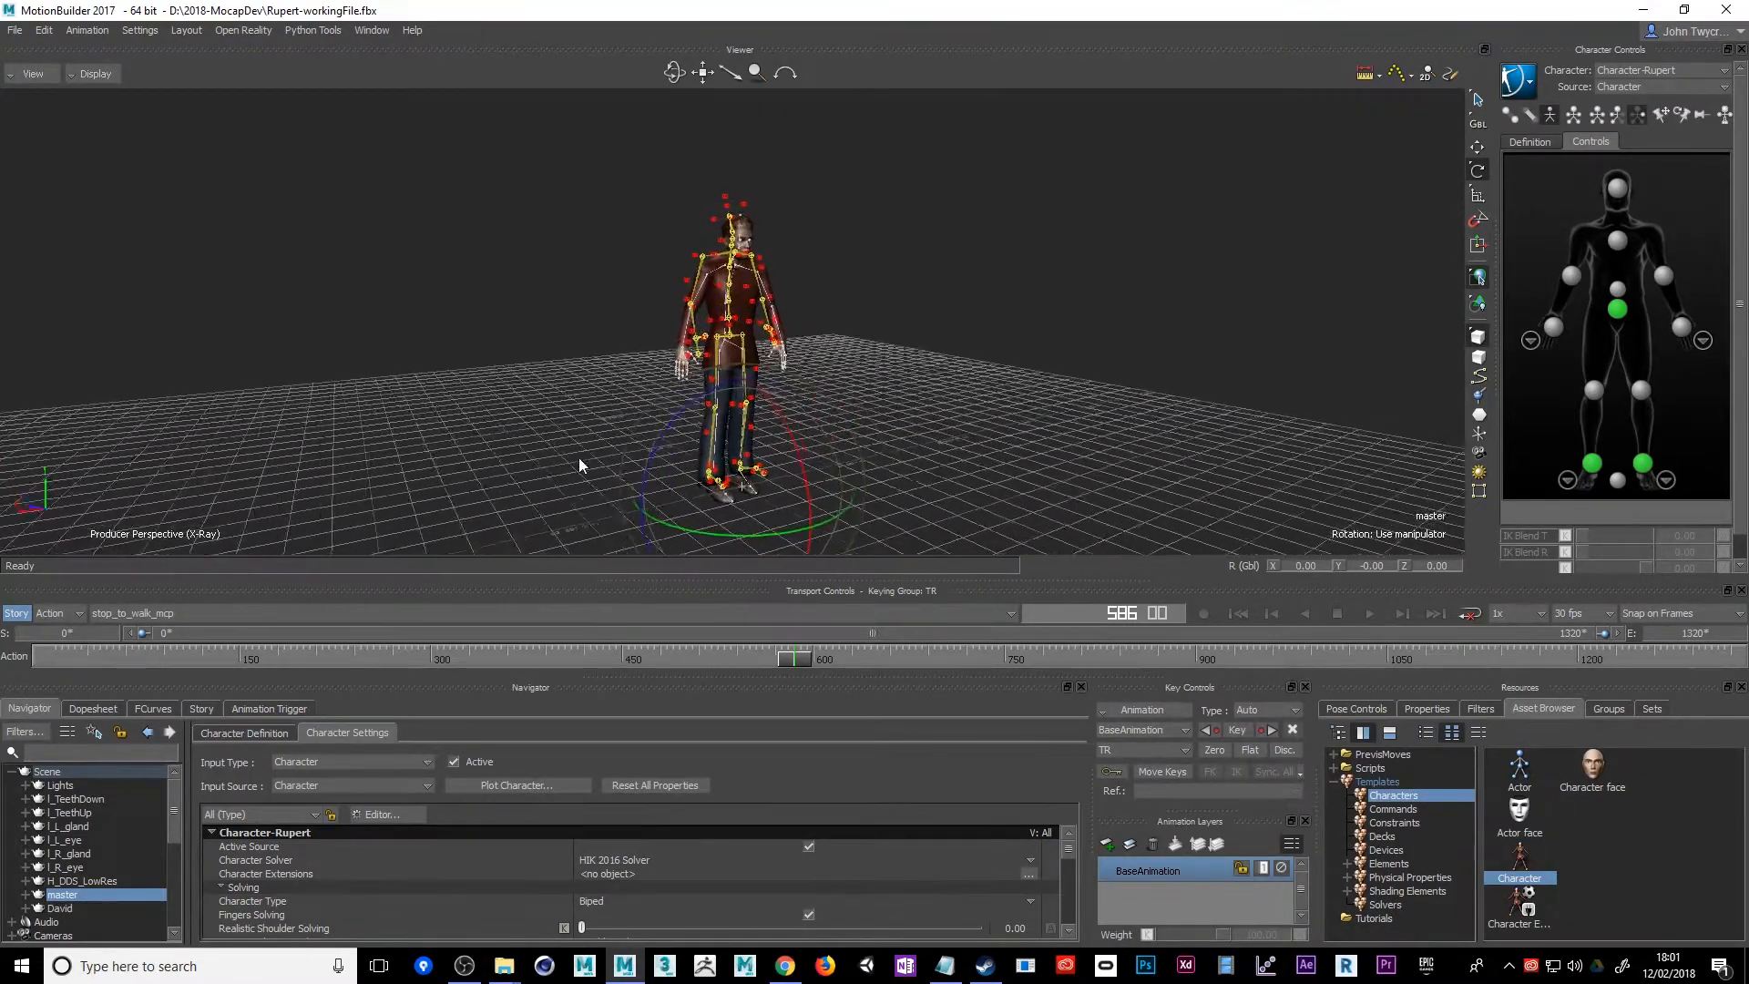
pyautogui.click(113, 882)
pyautogui.click(88, 800)
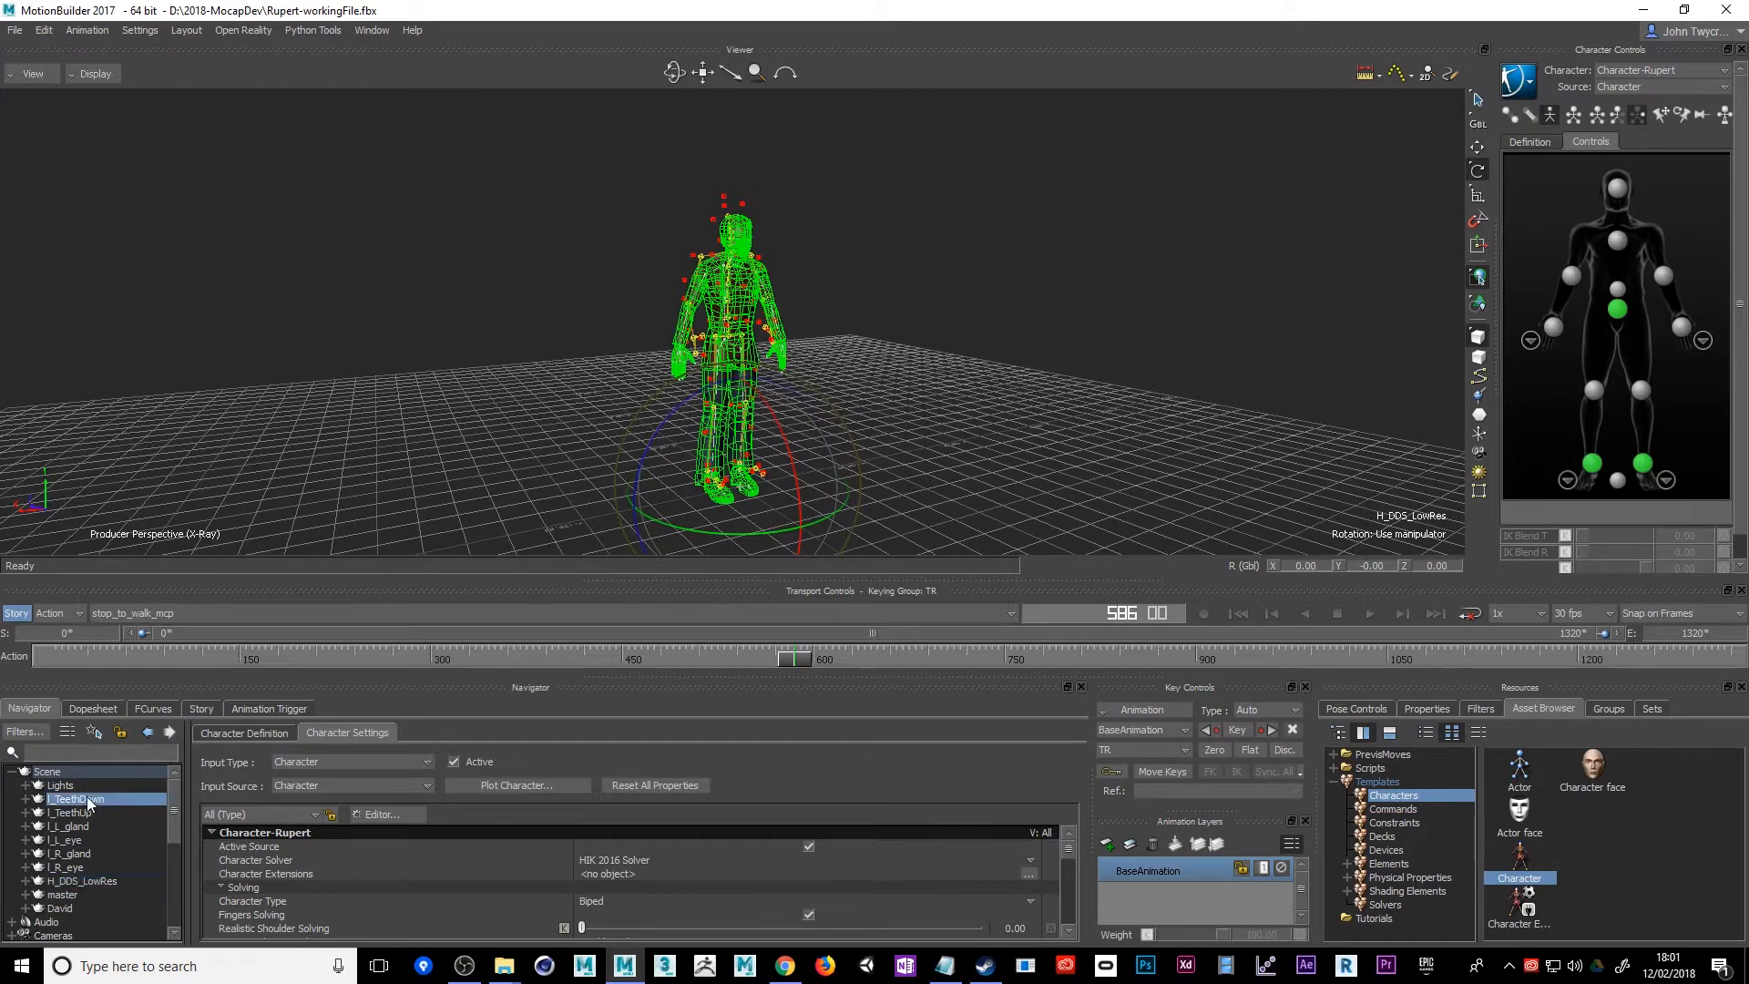
pyautogui.click(69, 896)
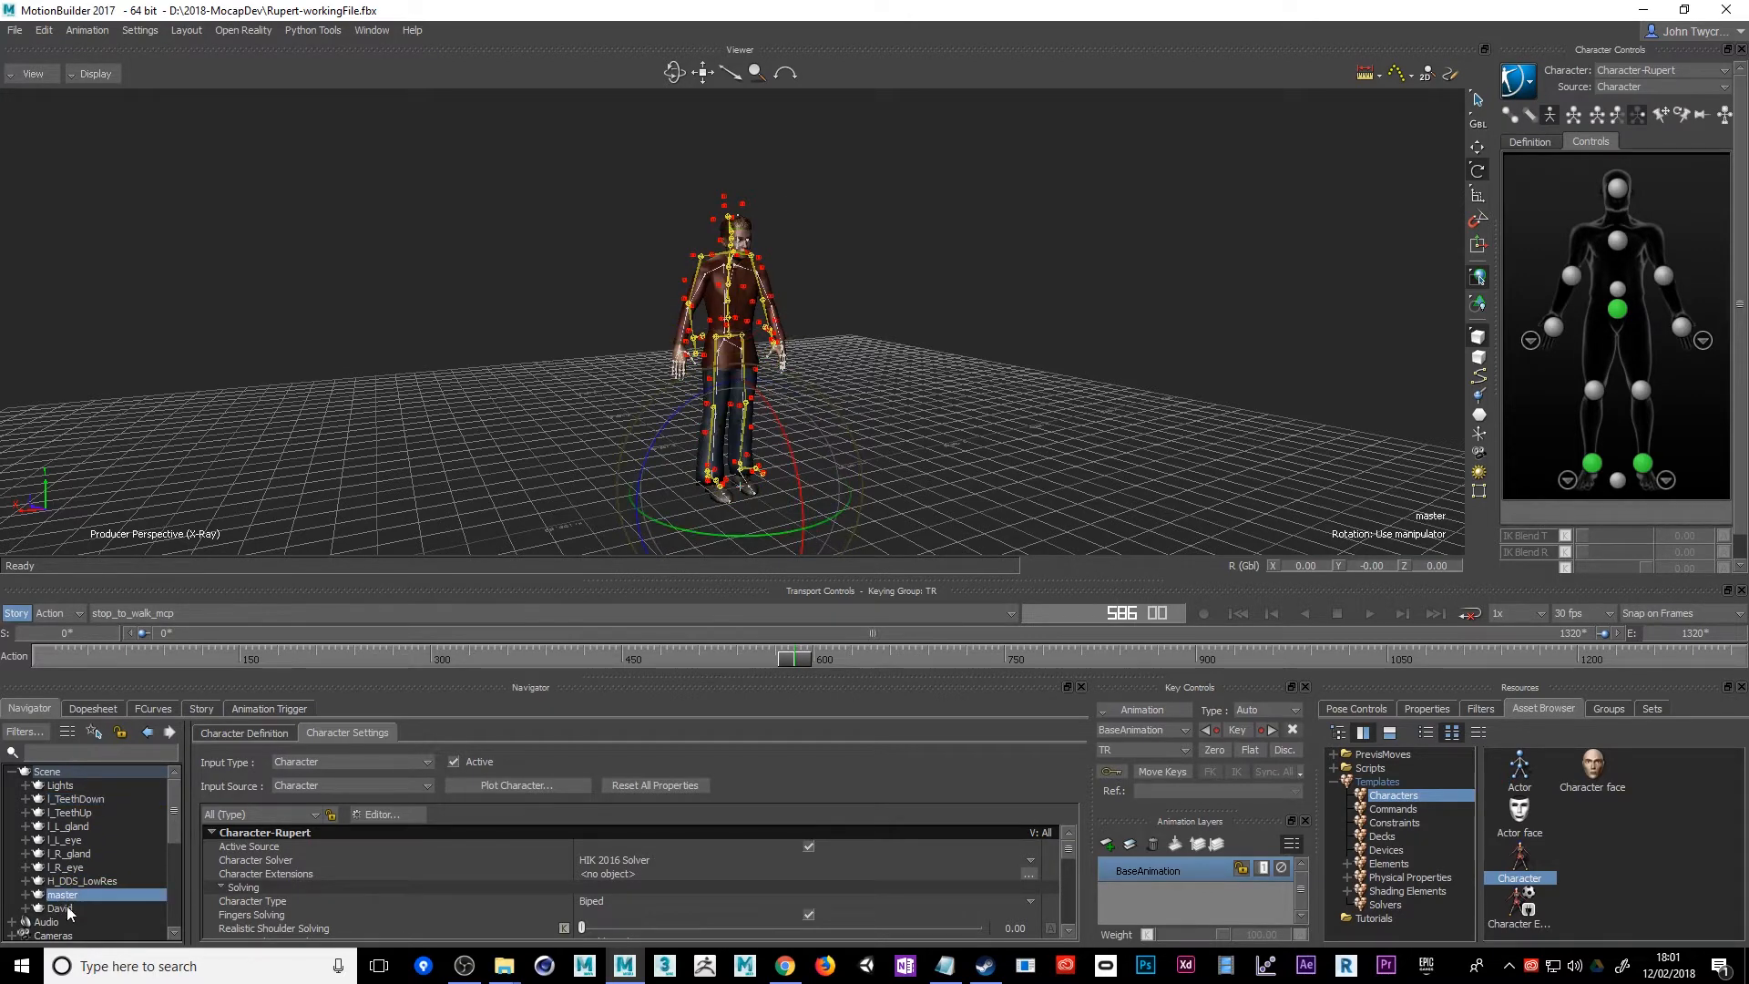
pyautogui.click(68, 911)
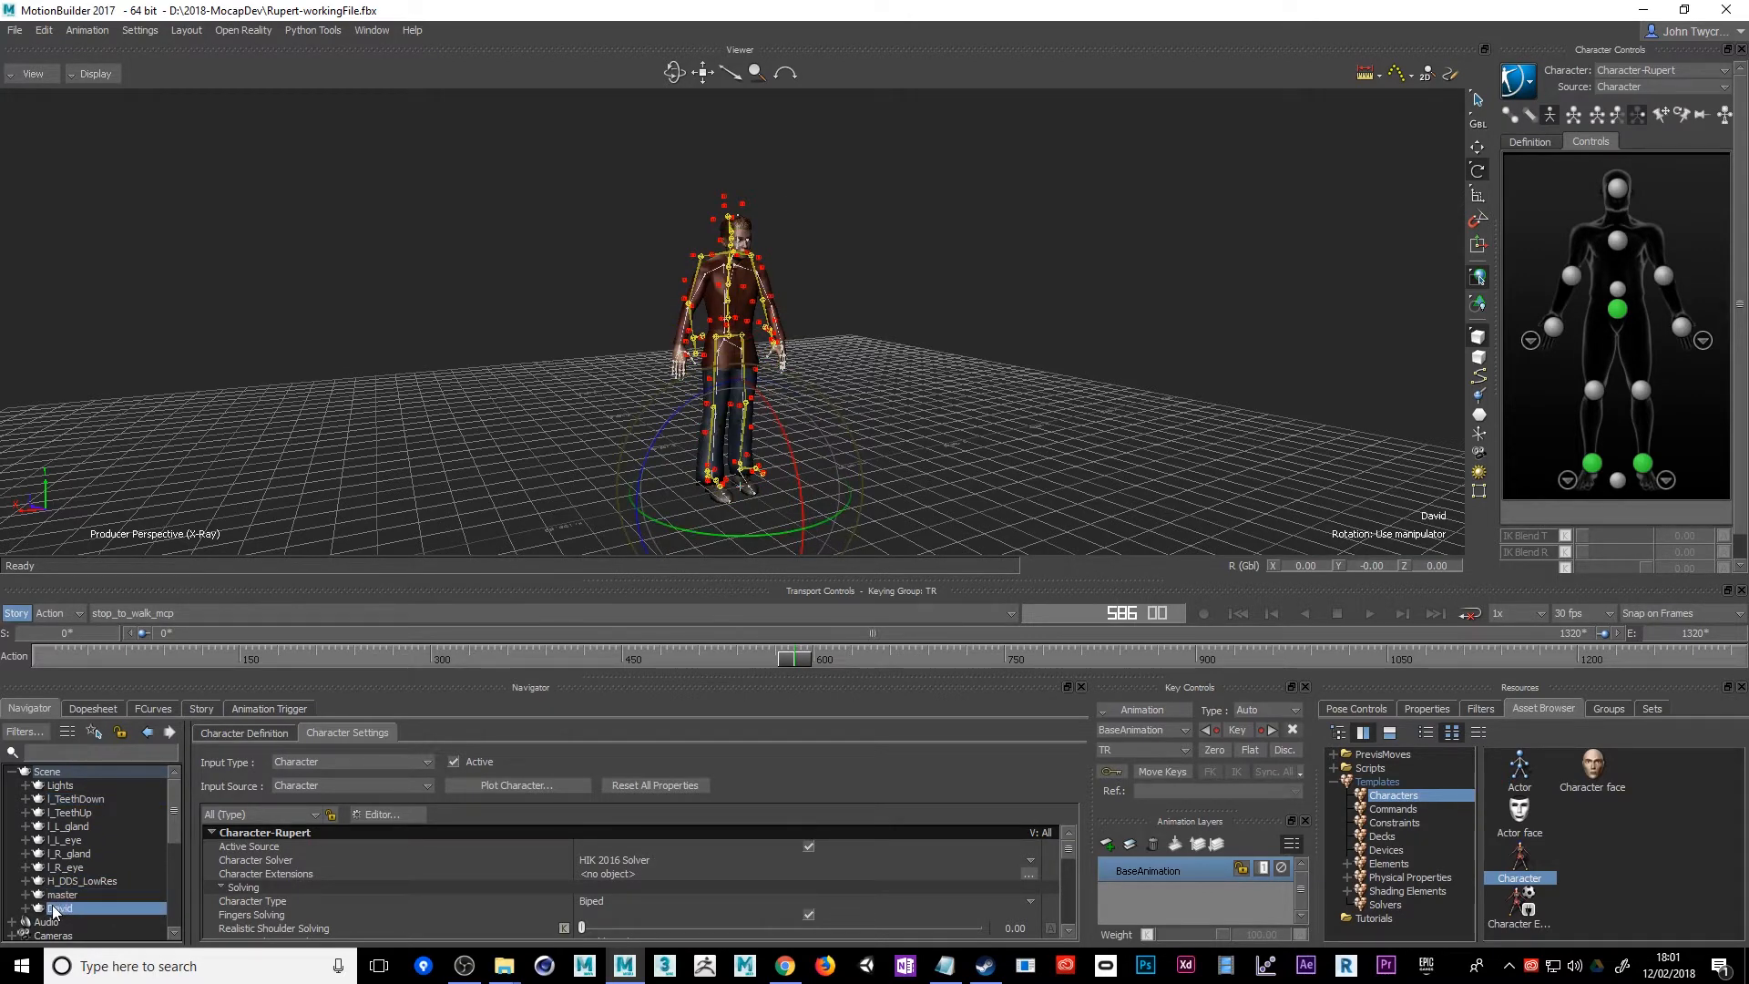
pyautogui.moveTo(413, 407)
pyautogui.keyDown('alt'); pyautogui.mouseDown()
pyautogui.moveTo(493, 419)
pyautogui.moveTo(417, 414)
pyautogui.mouseUp(); pyautogui.keyUp('alt')
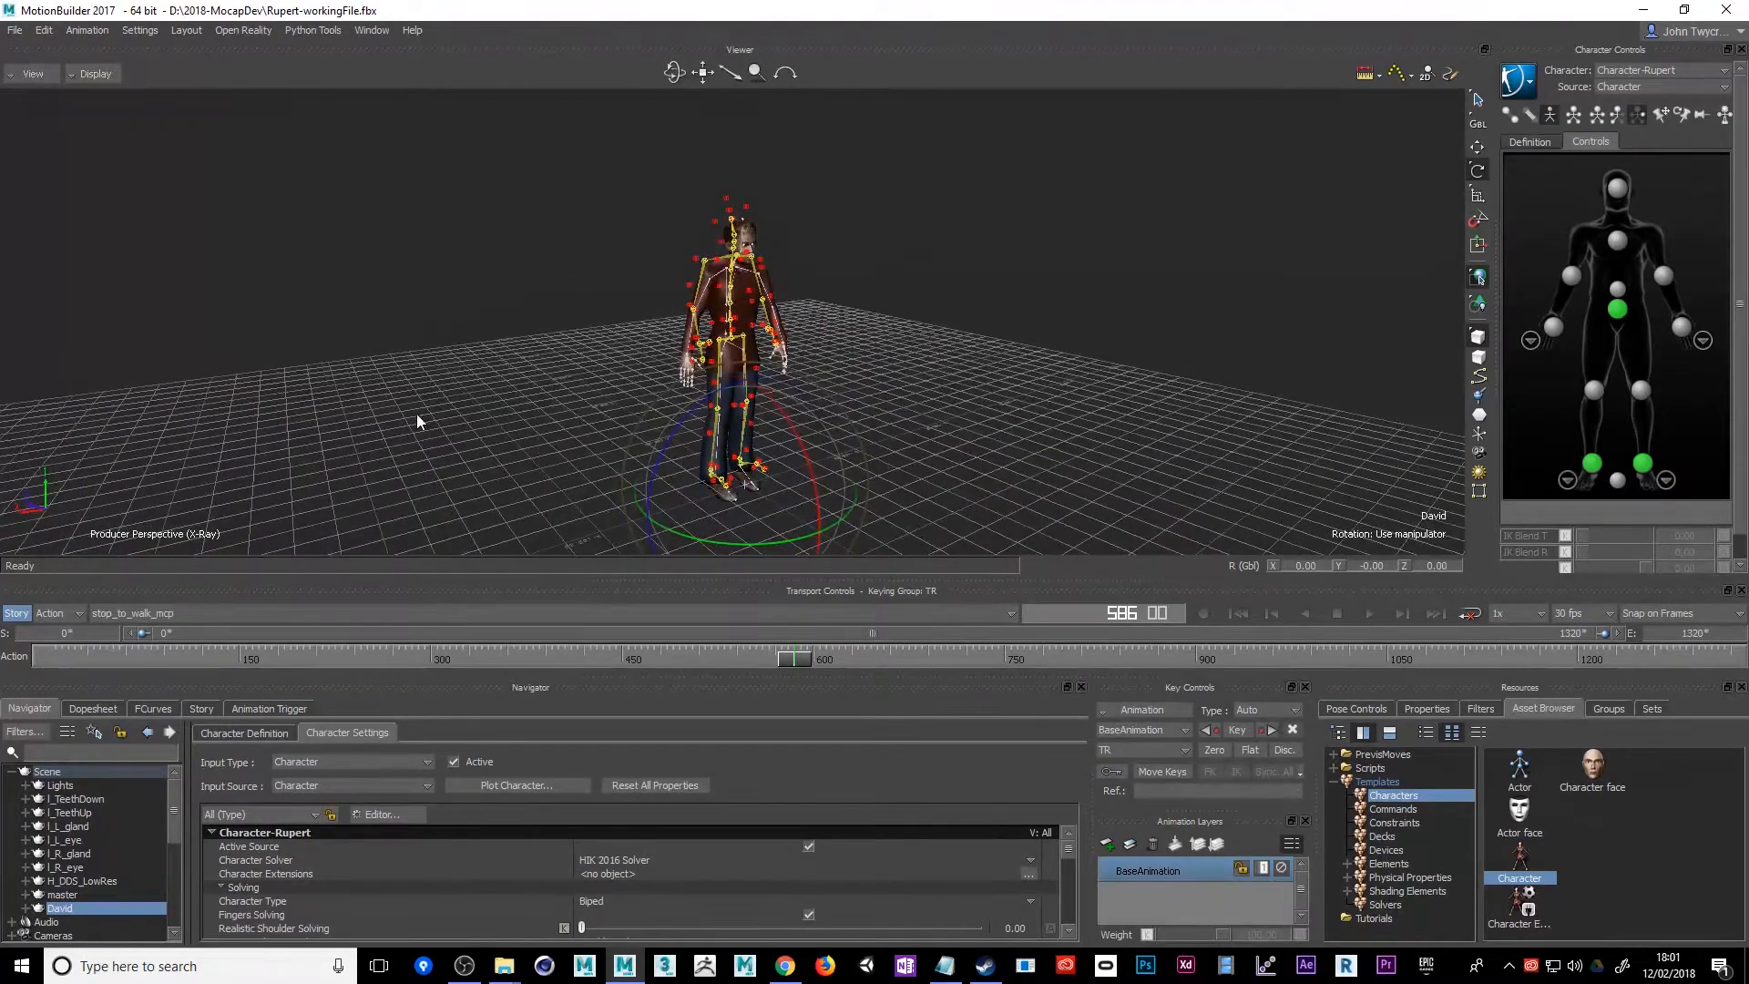
# Expand the master node to examine the Reference and Hips hierarchy beneath it, and collapse it again
pyautogui.click(75, 893)
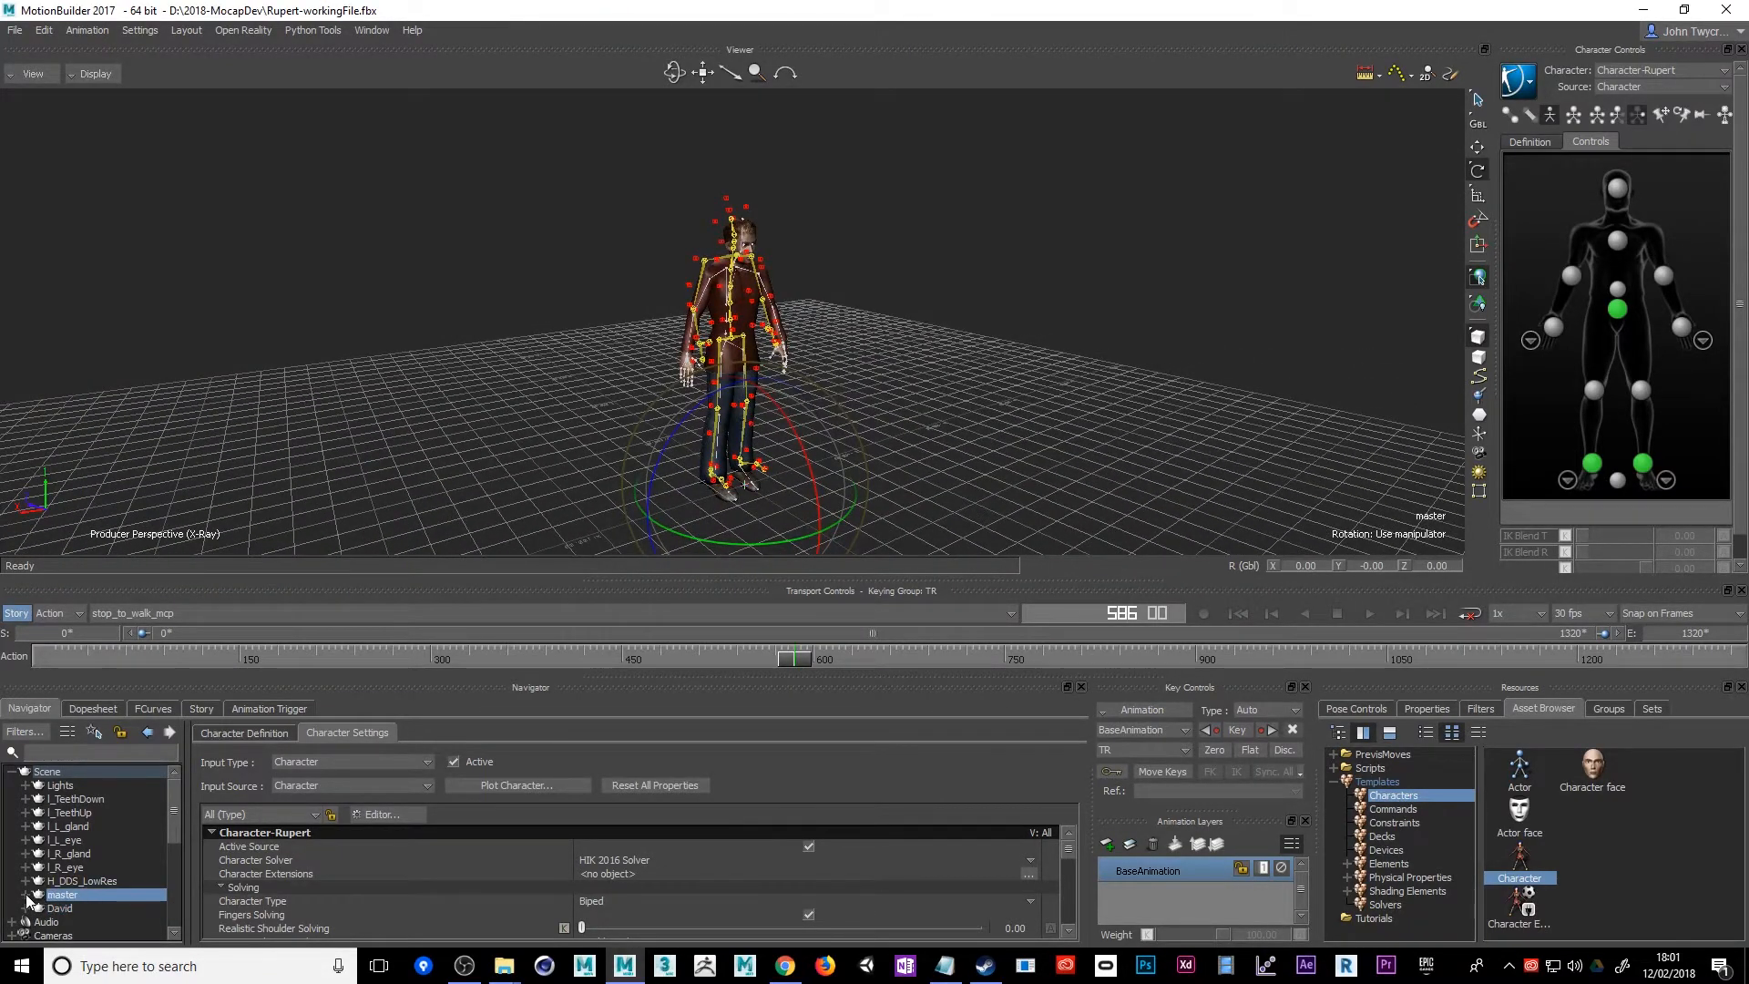
pyautogui.click(26, 895)
pyautogui.click(40, 908)
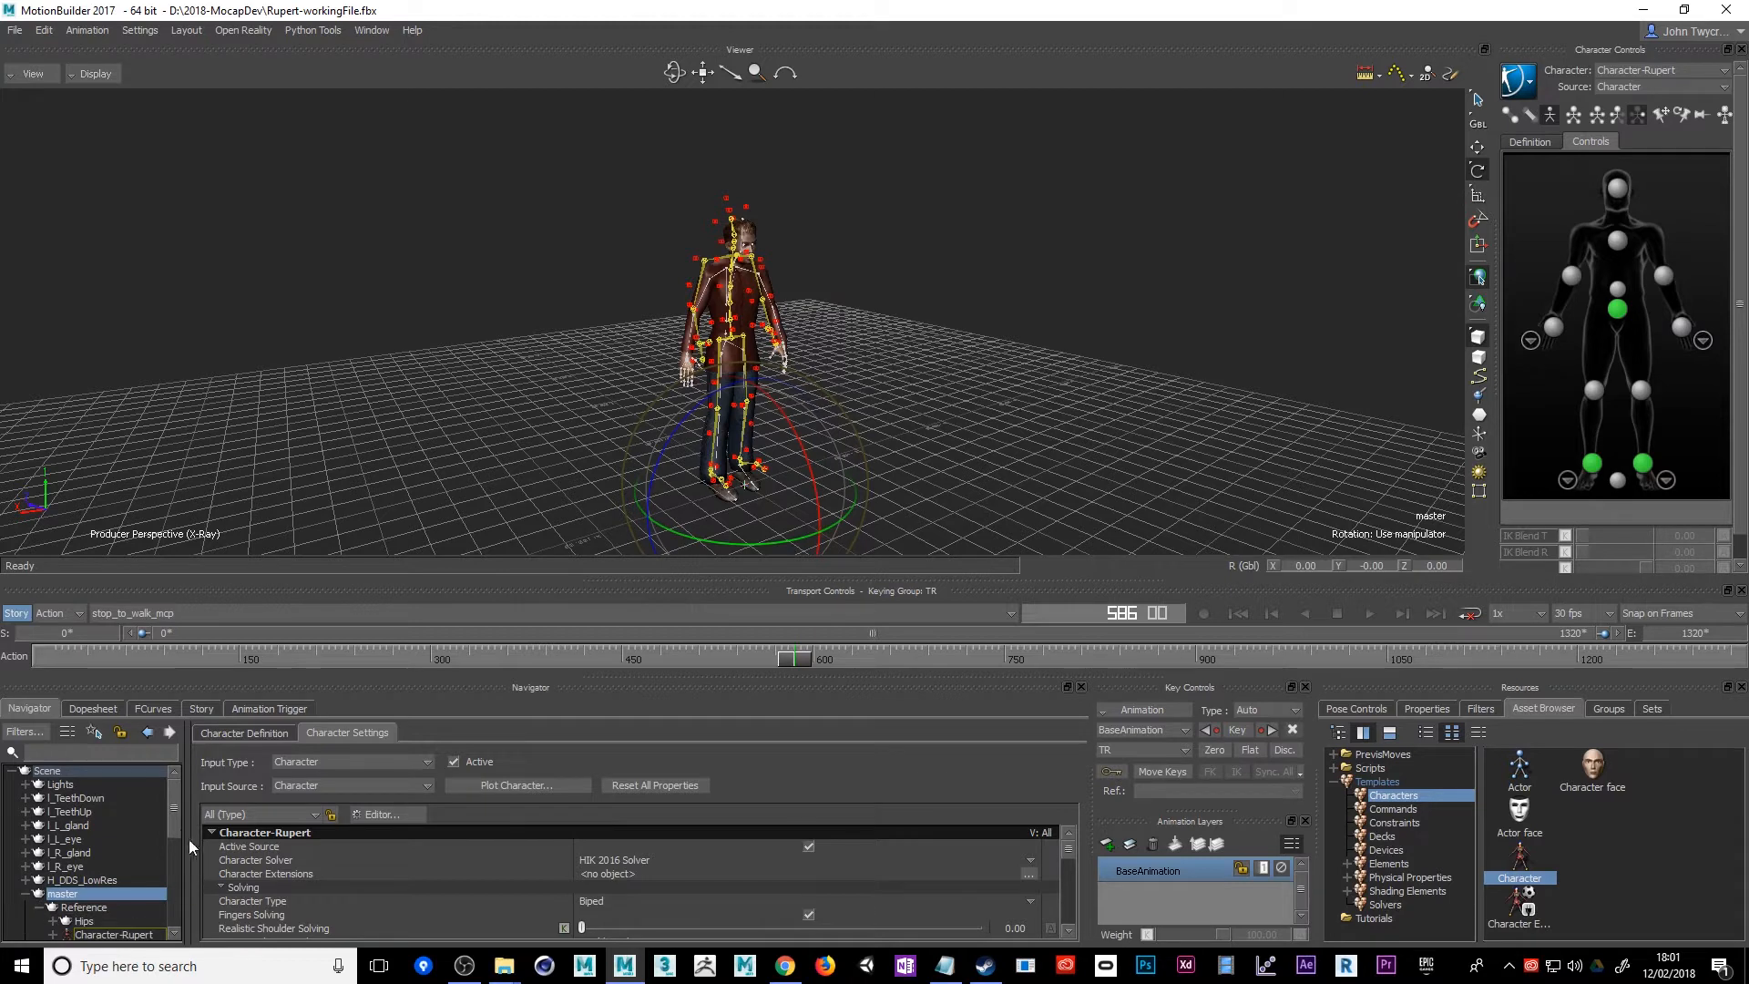
pyautogui.scroll(-2, 181, 827)
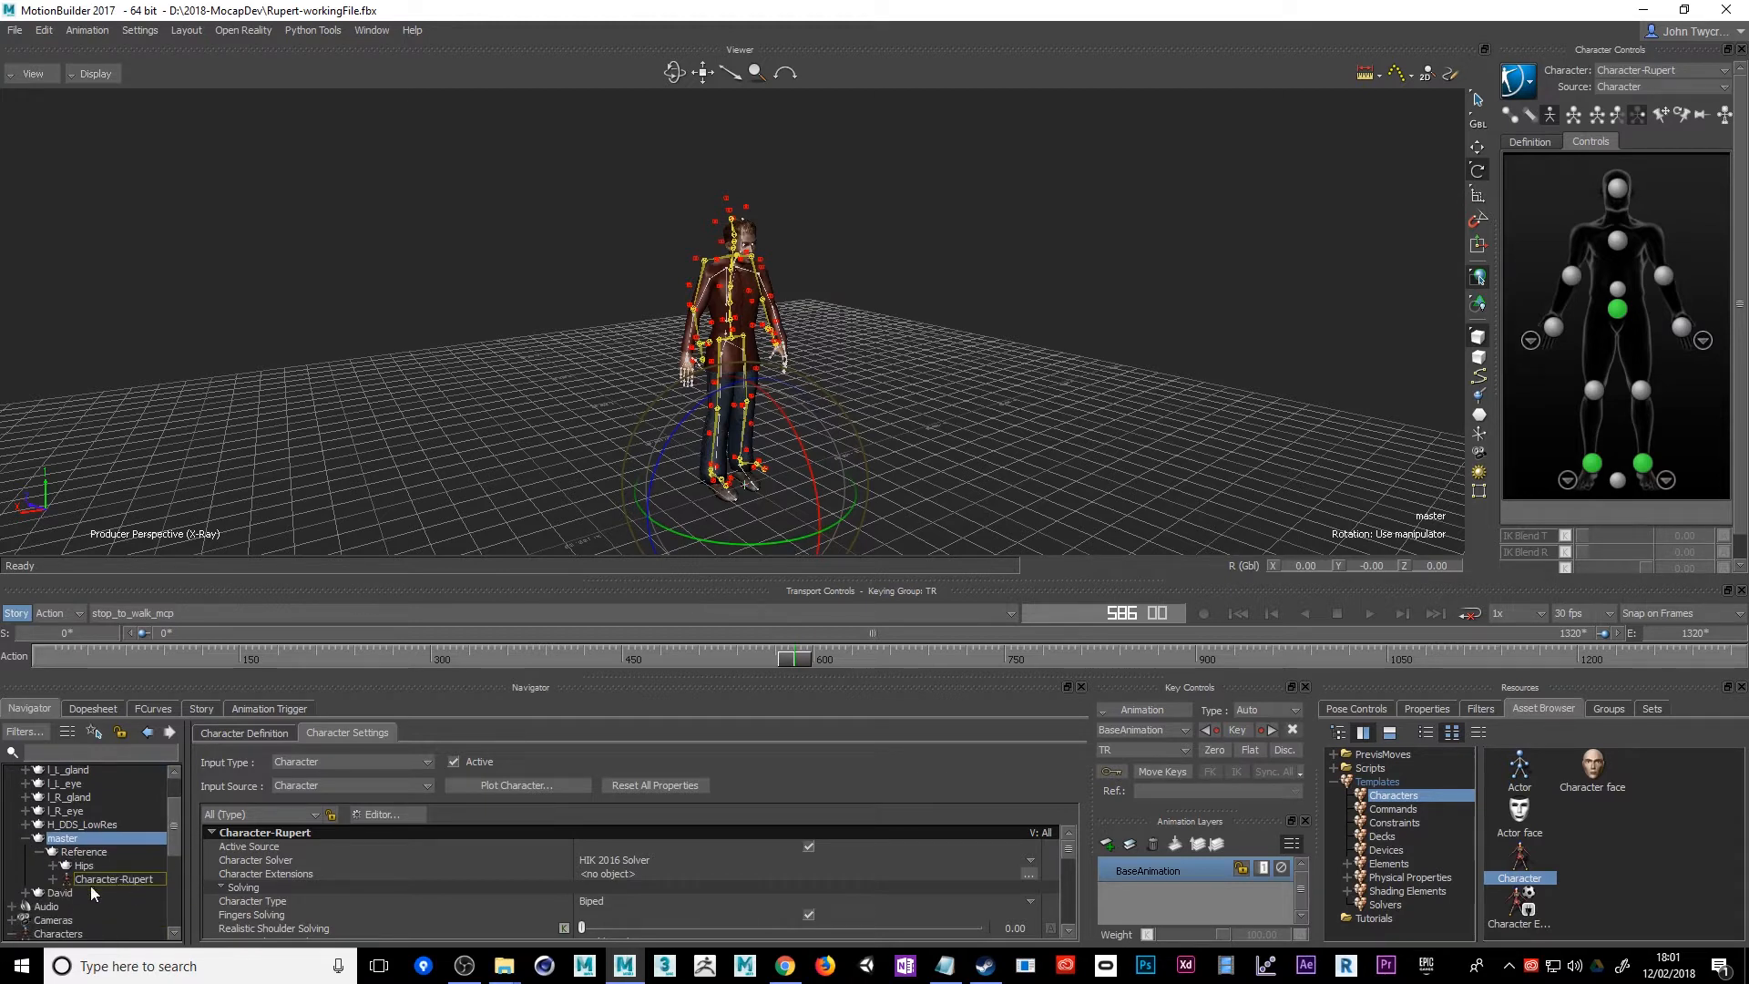
pyautogui.click(27, 839)
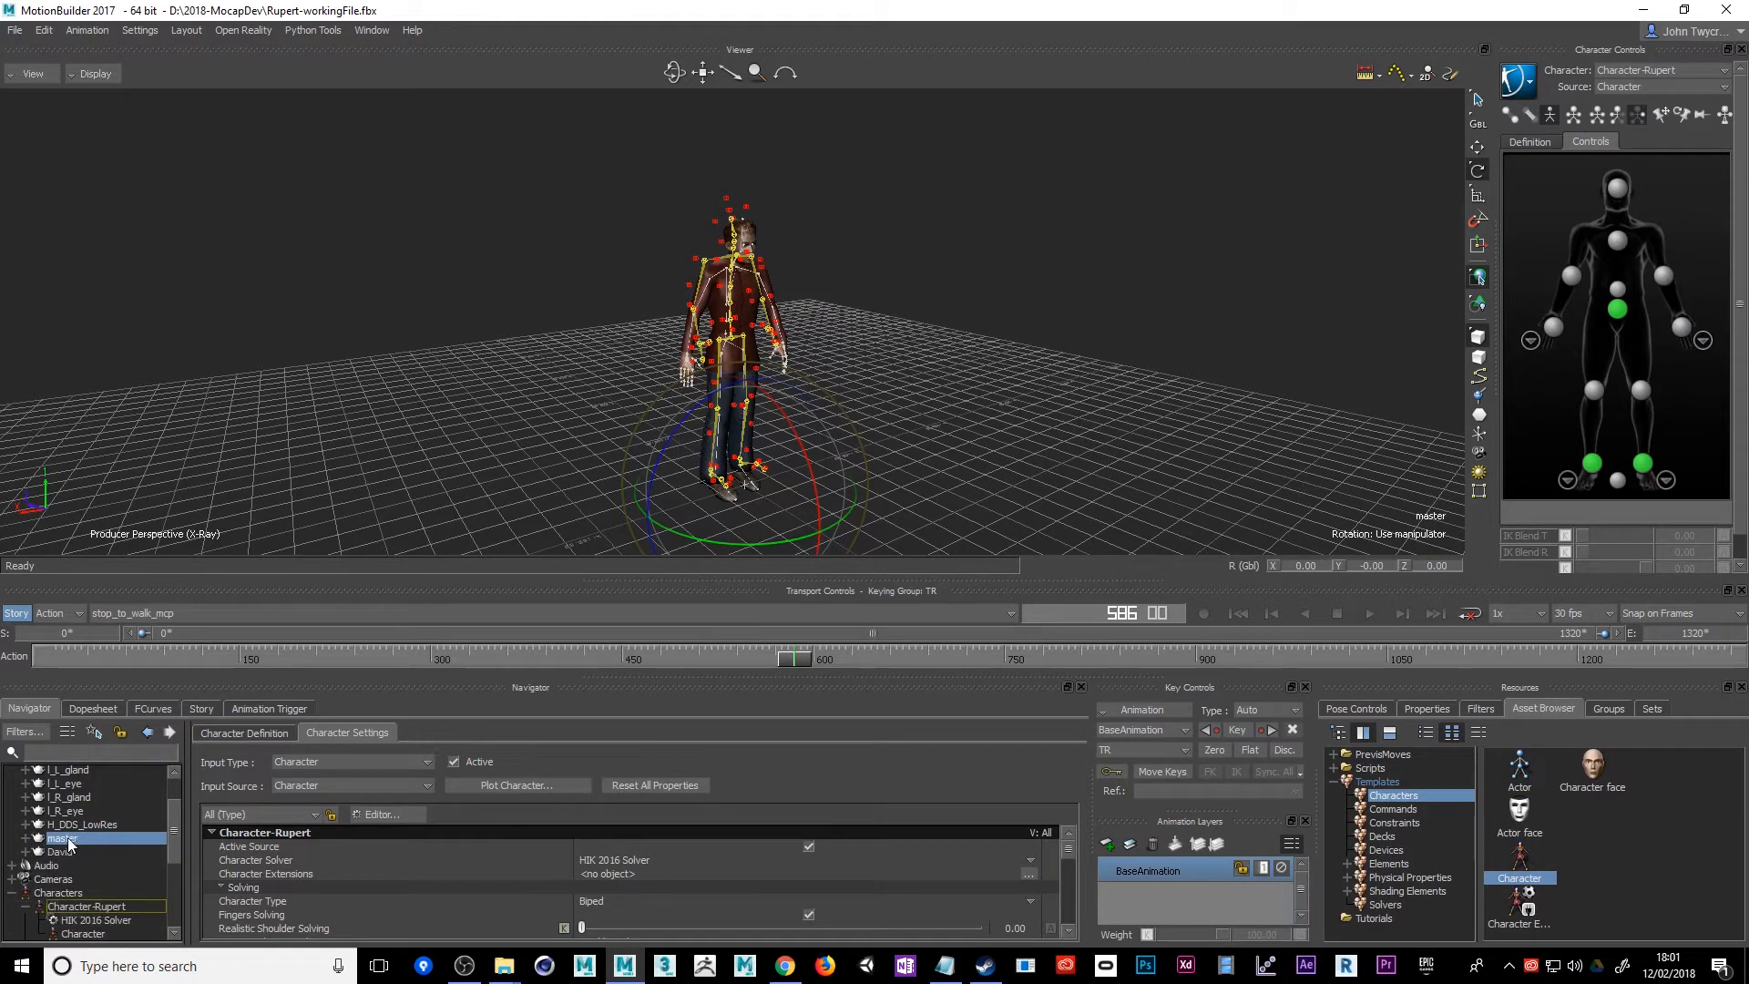
pyautogui.scroll(2, 173, 830)
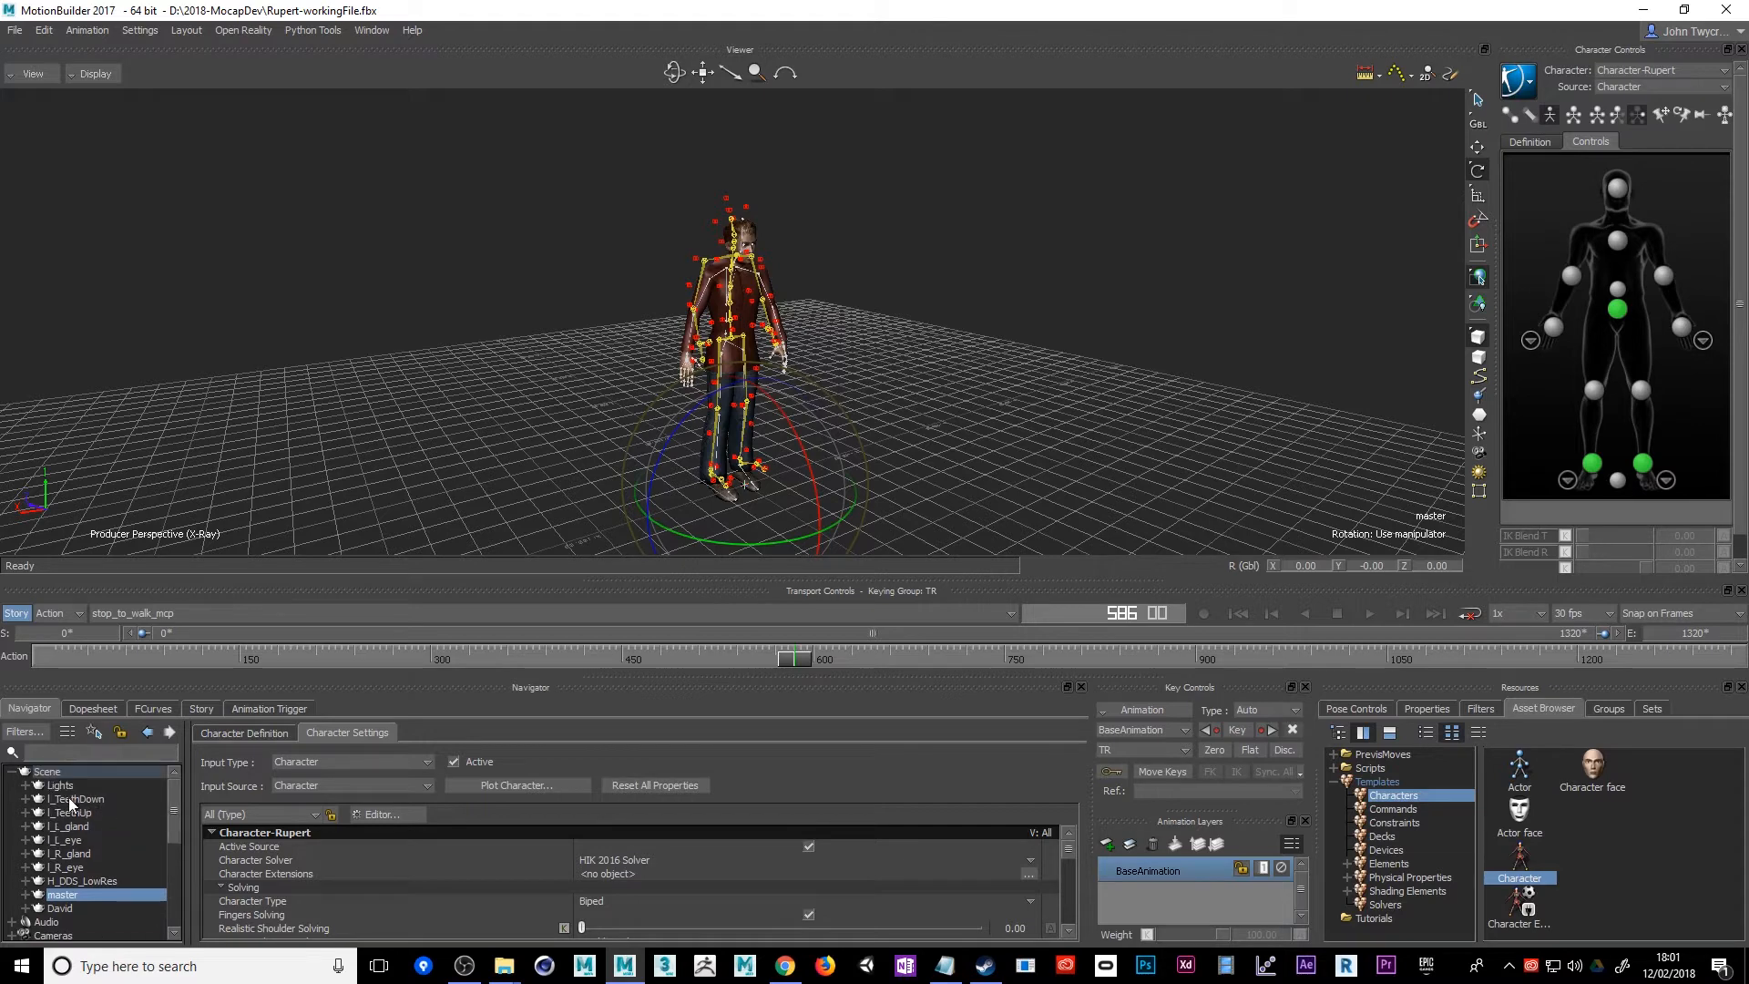
# Select all of Rupert's nodes from I_TeethDown through master and send them to Maya as a new scene
pyautogui.keyDown('shift'); pyautogui.click(70, 798); pyautogui.keyUp('shift')
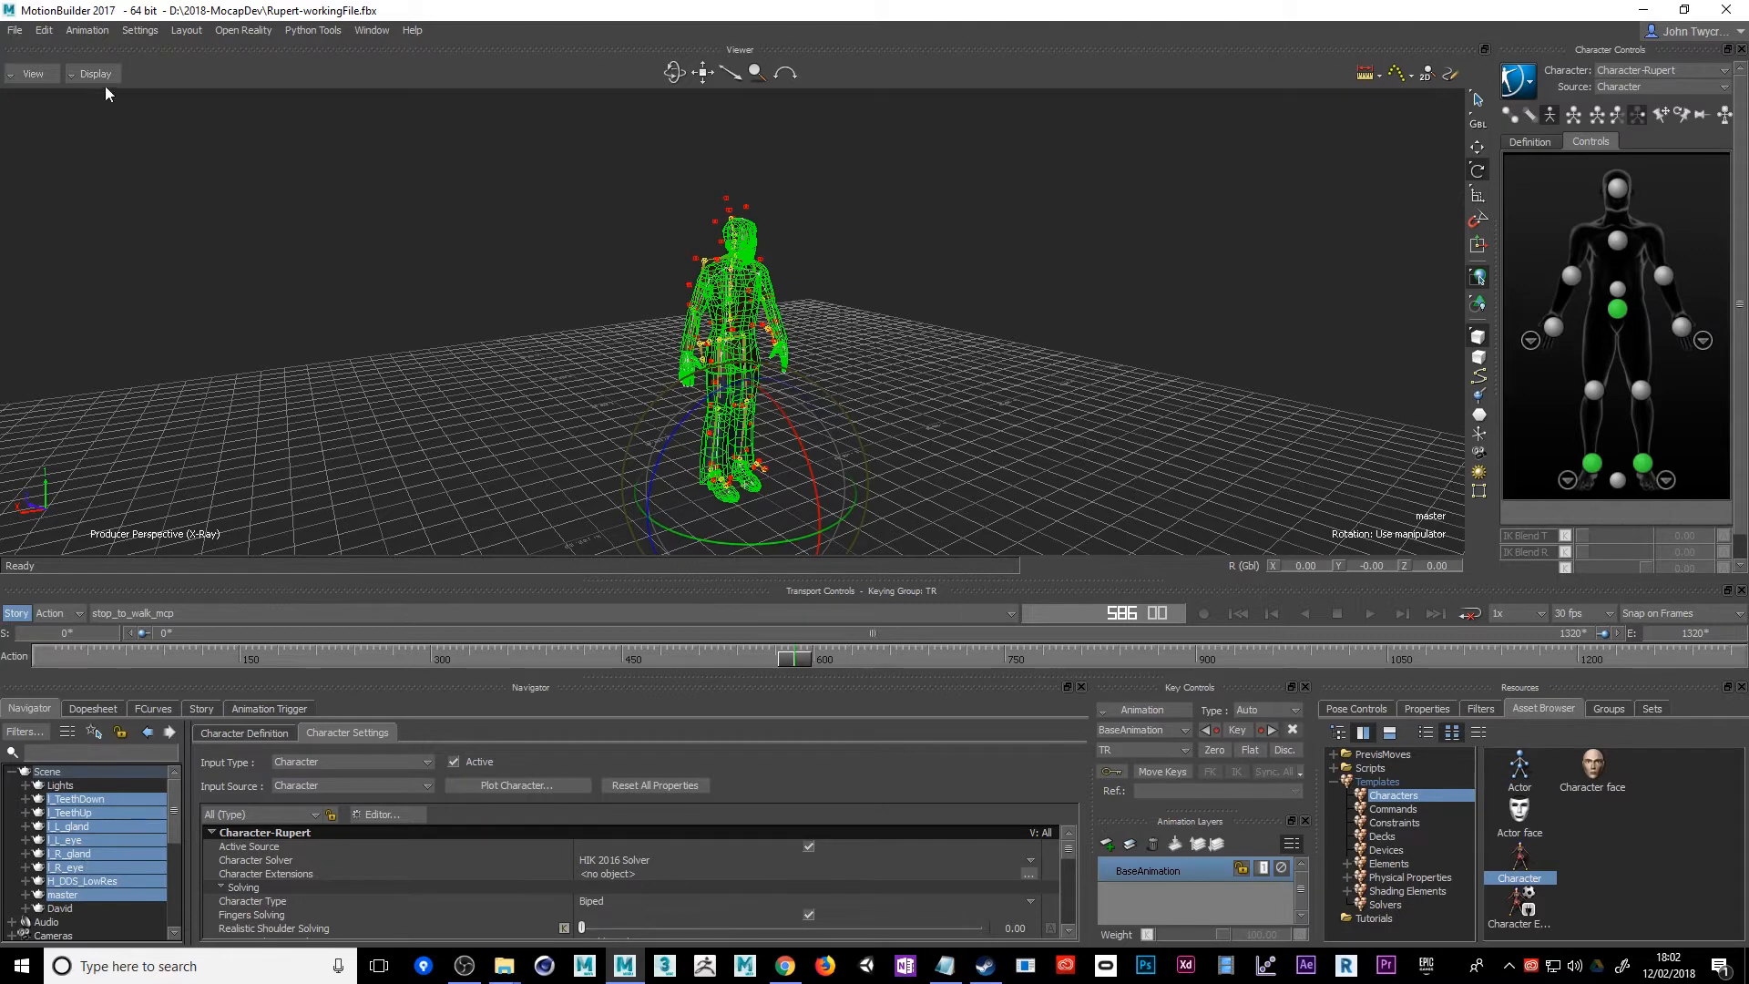
pyautogui.click(15, 31)
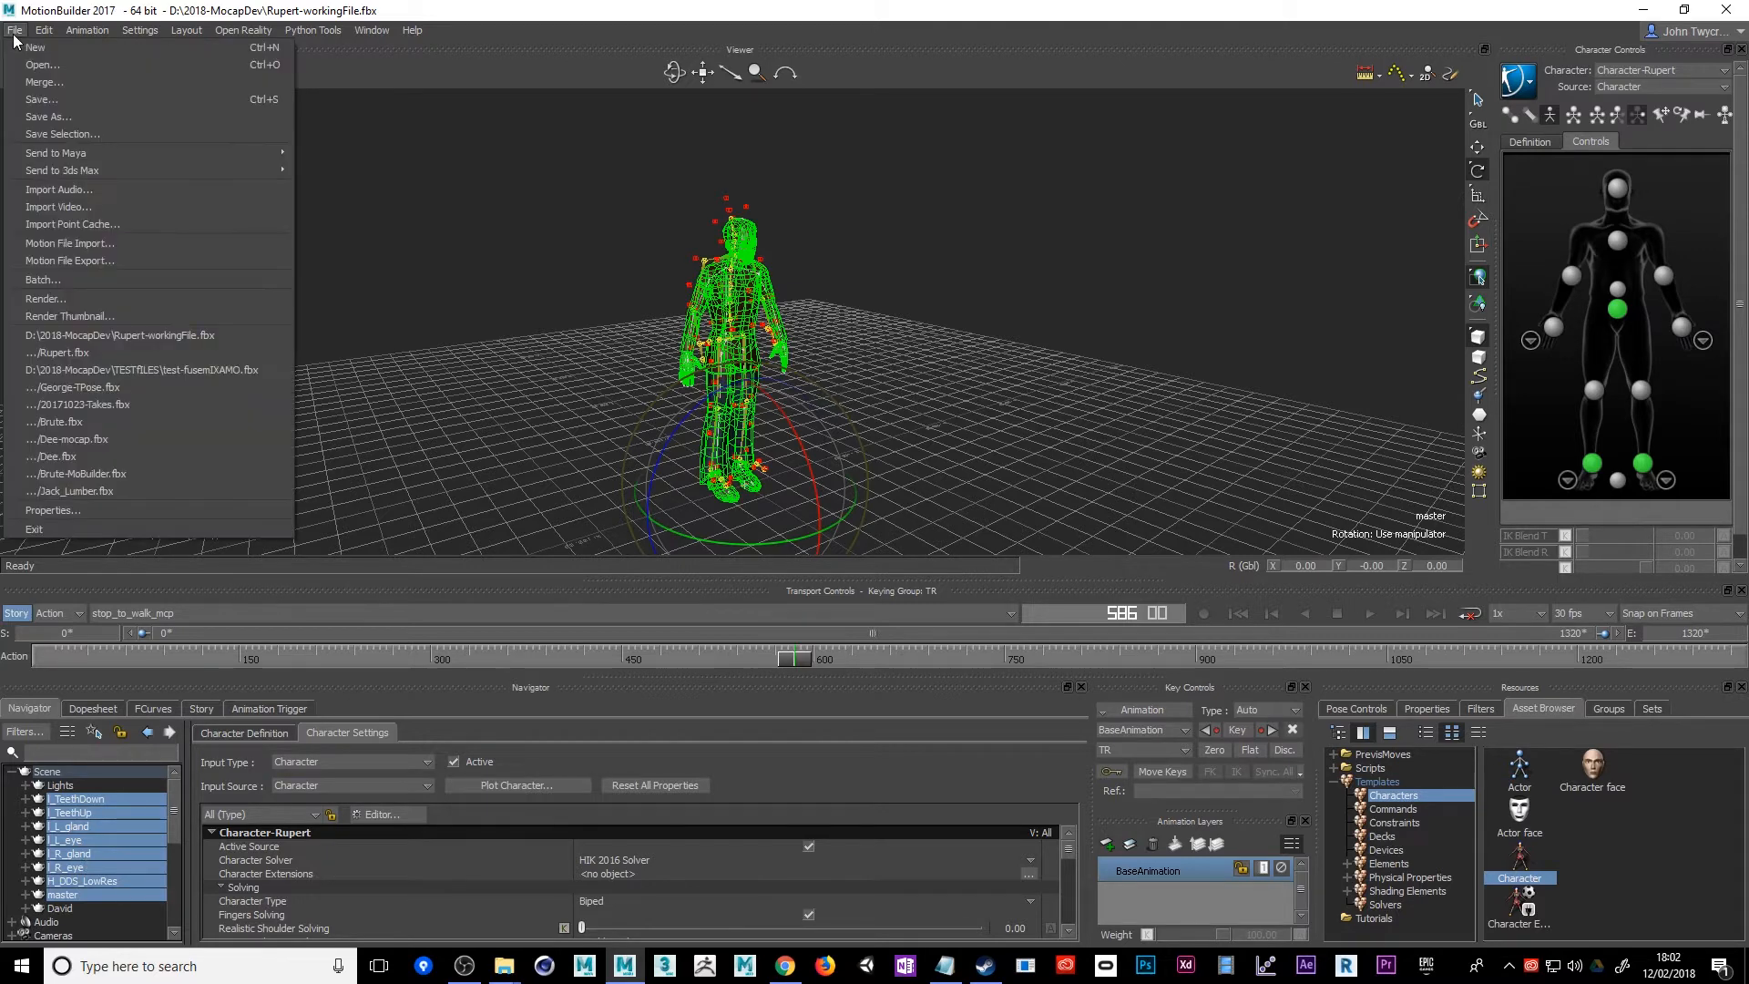
pyautogui.moveTo(55, 155)
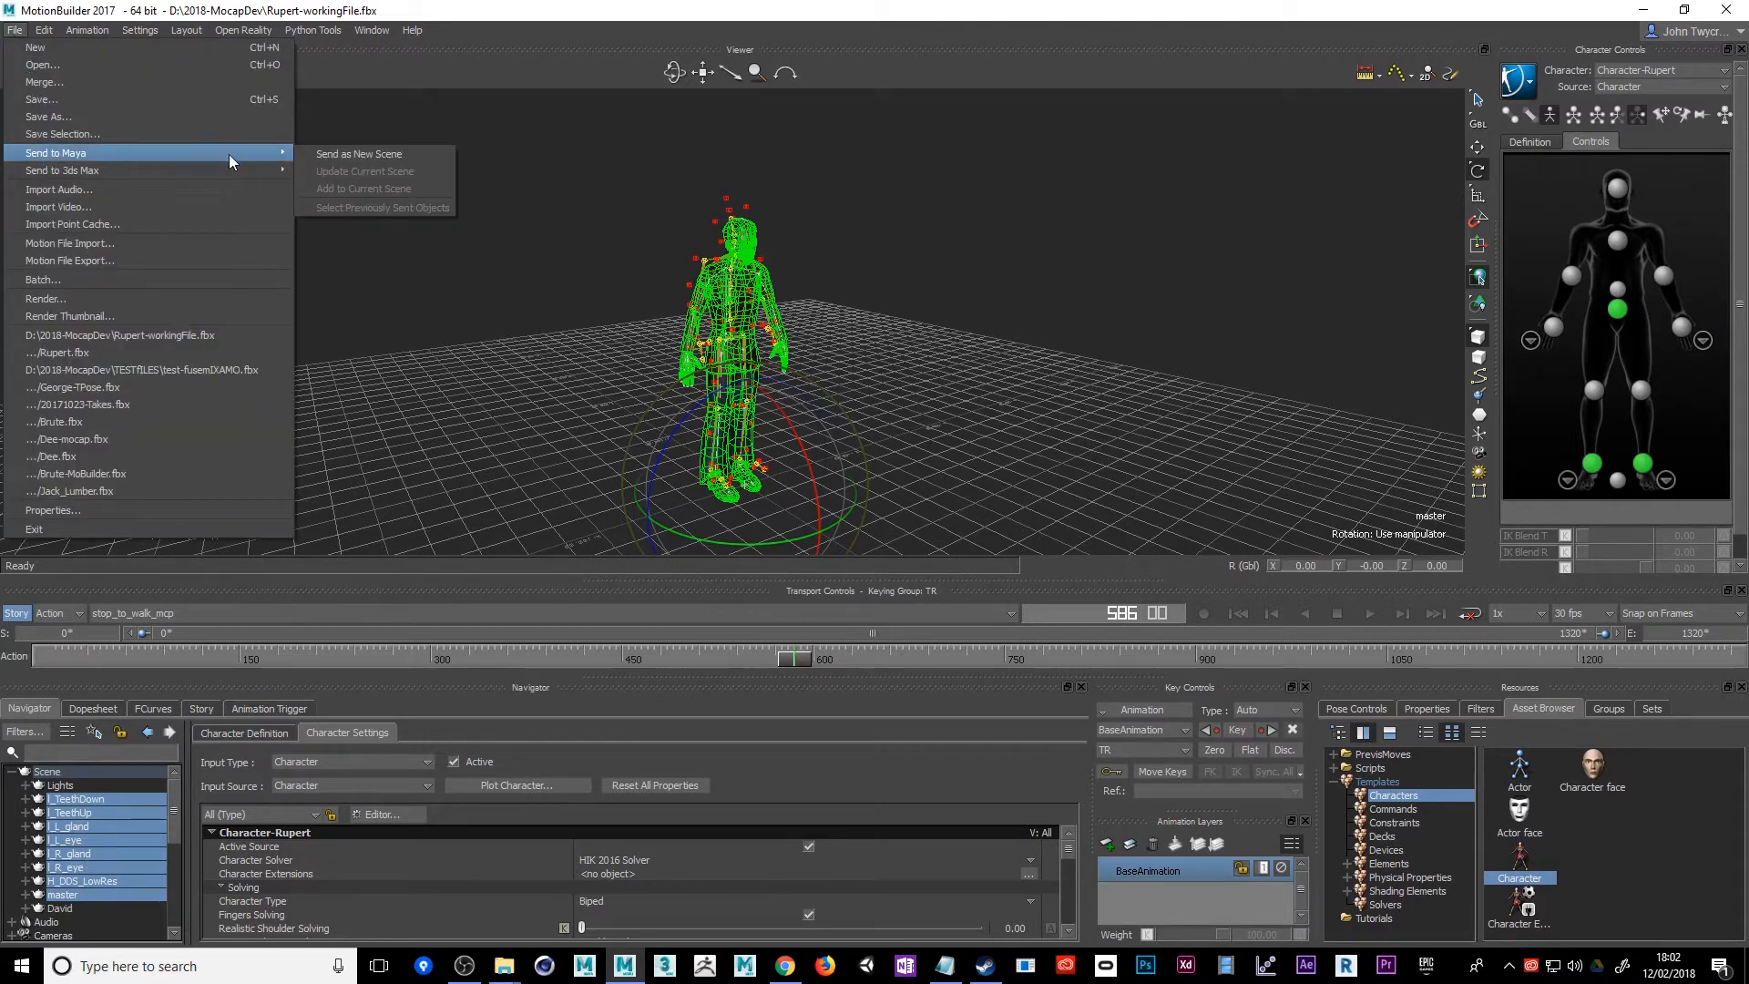
pyautogui.click(337, 155)
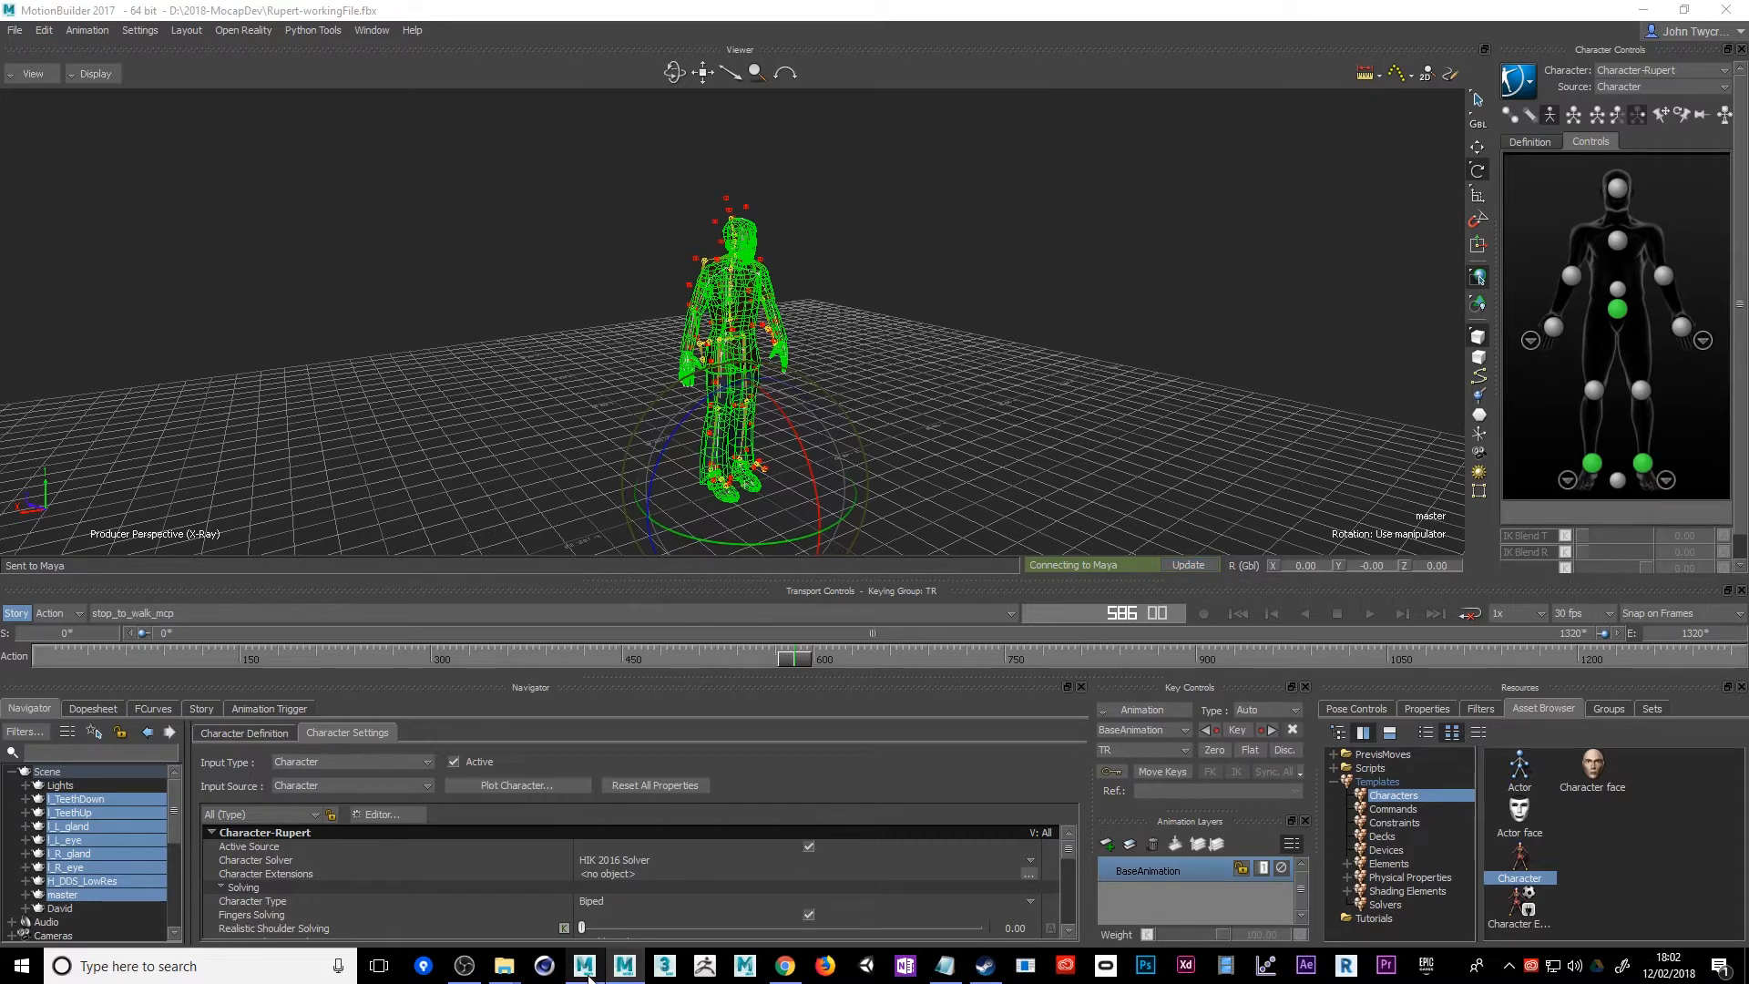
# Switch to Autodesk Maya 2017 and change its workspace to Modeling - Standard
pyautogui.moveTo(586, 973)
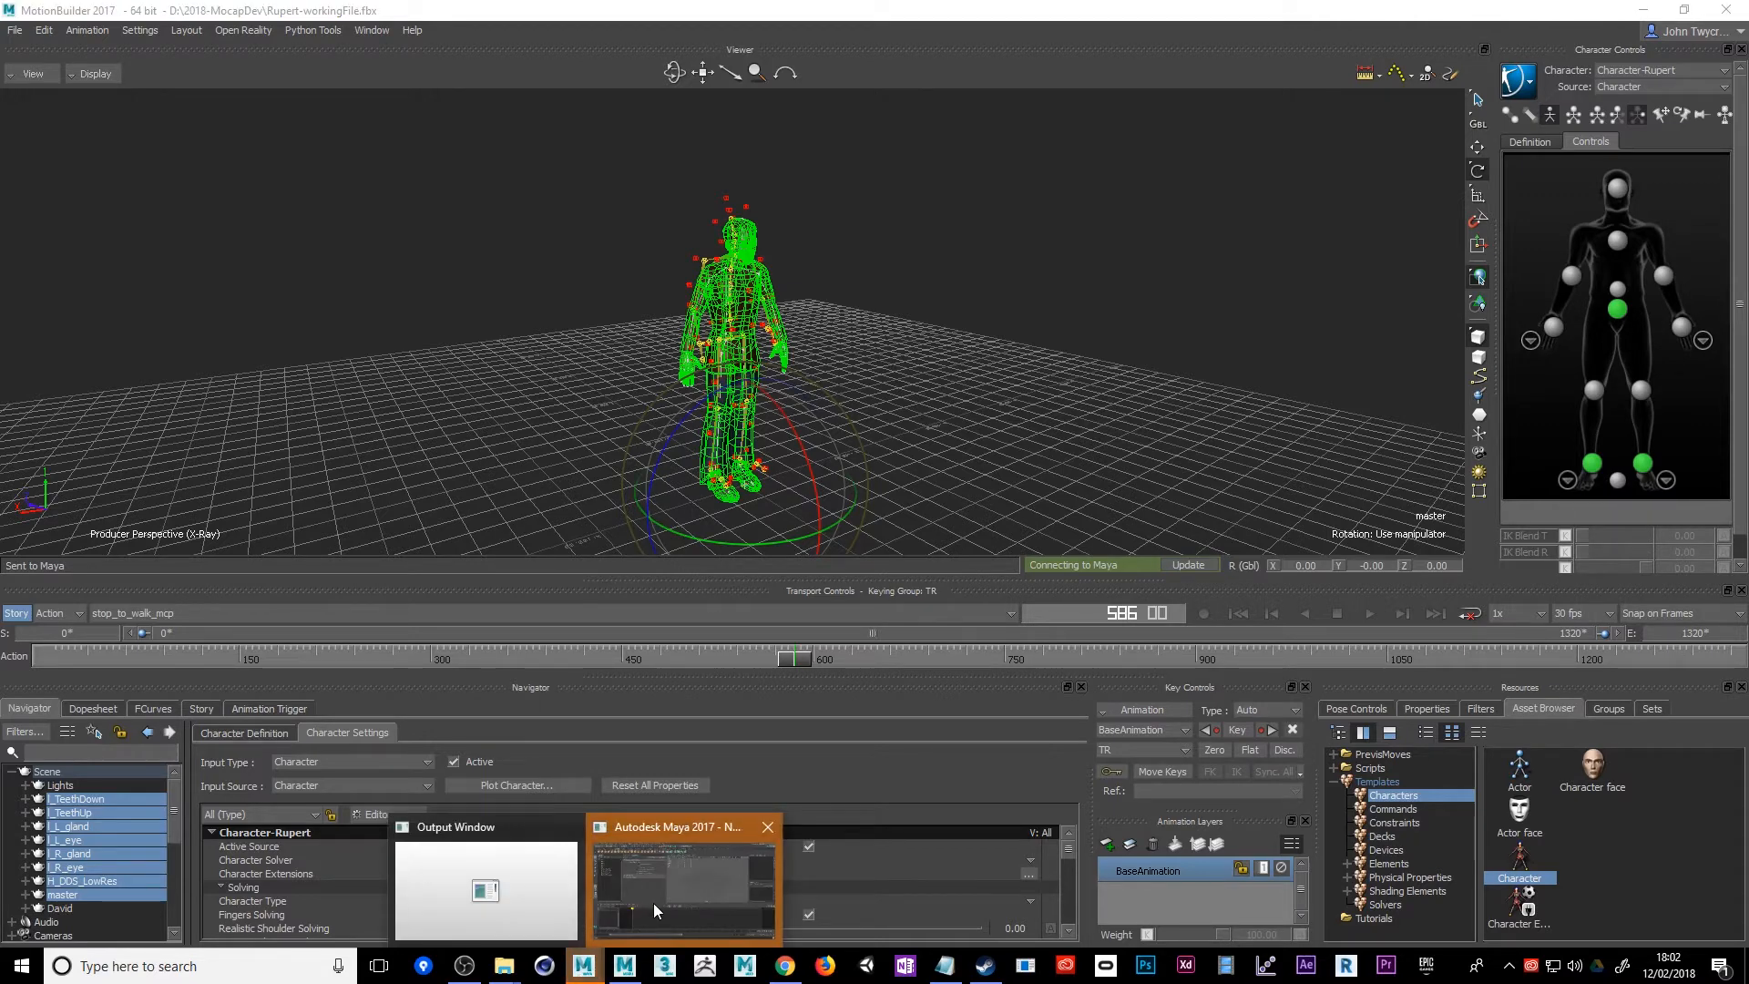
pyautogui.click(653, 904)
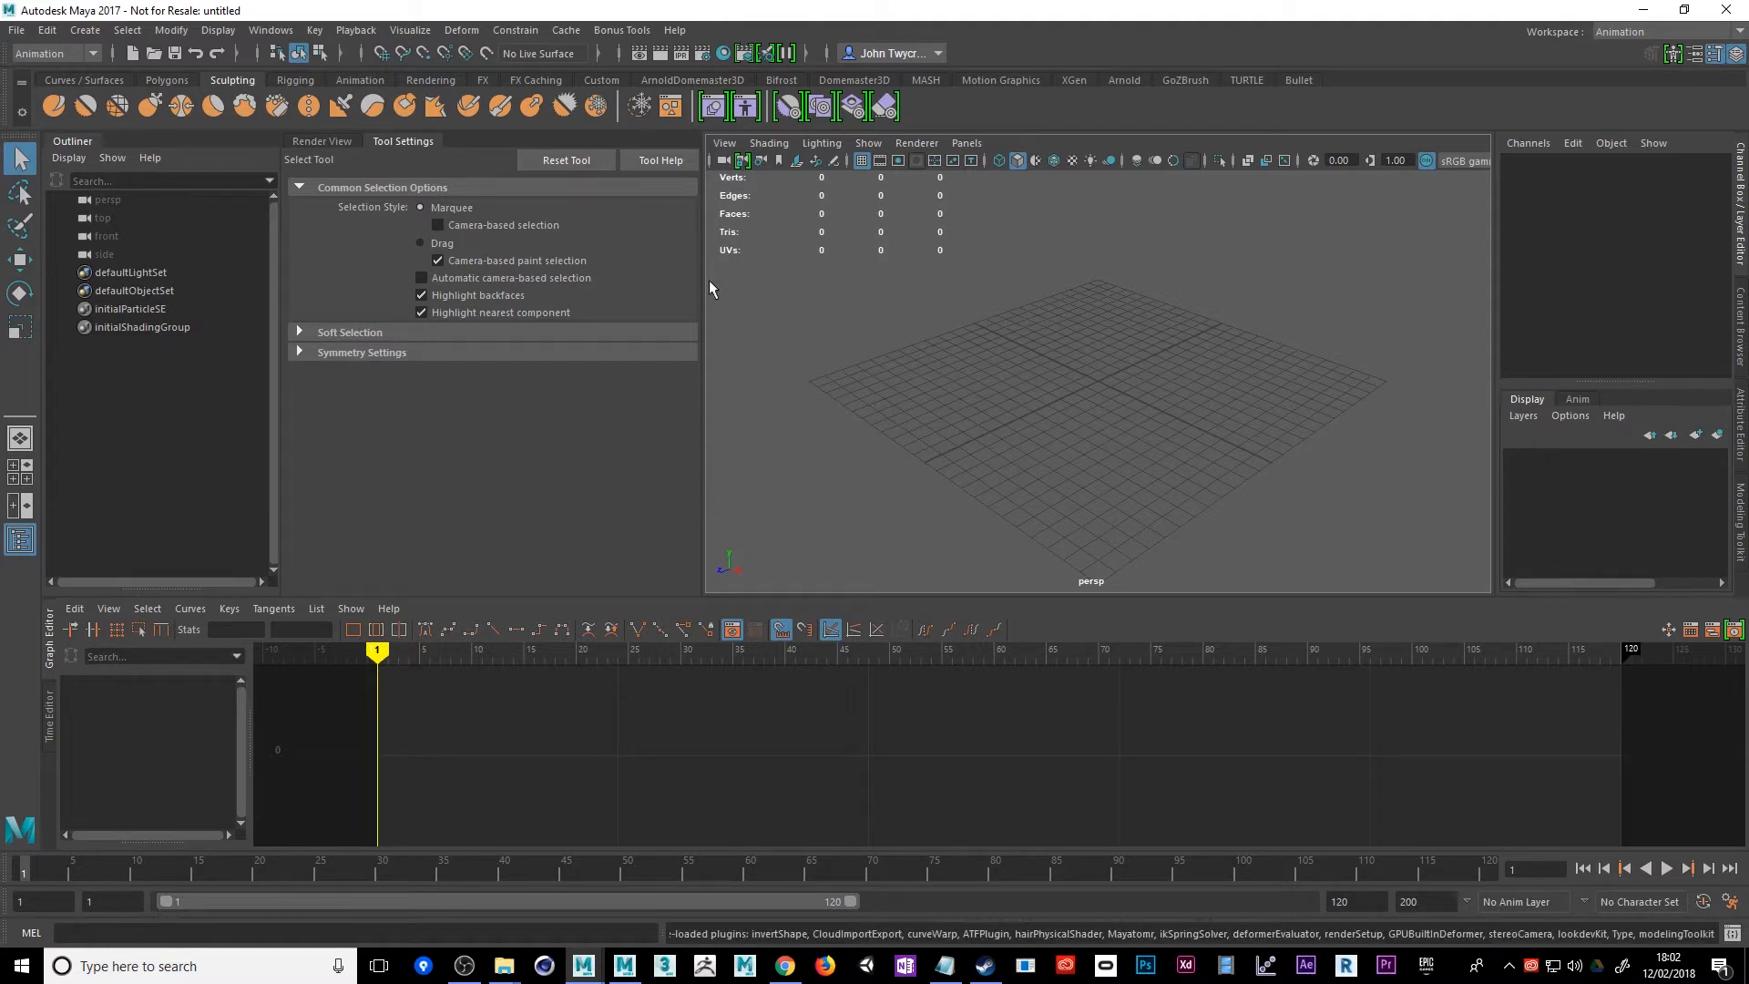
pyautogui.click(272, 31)
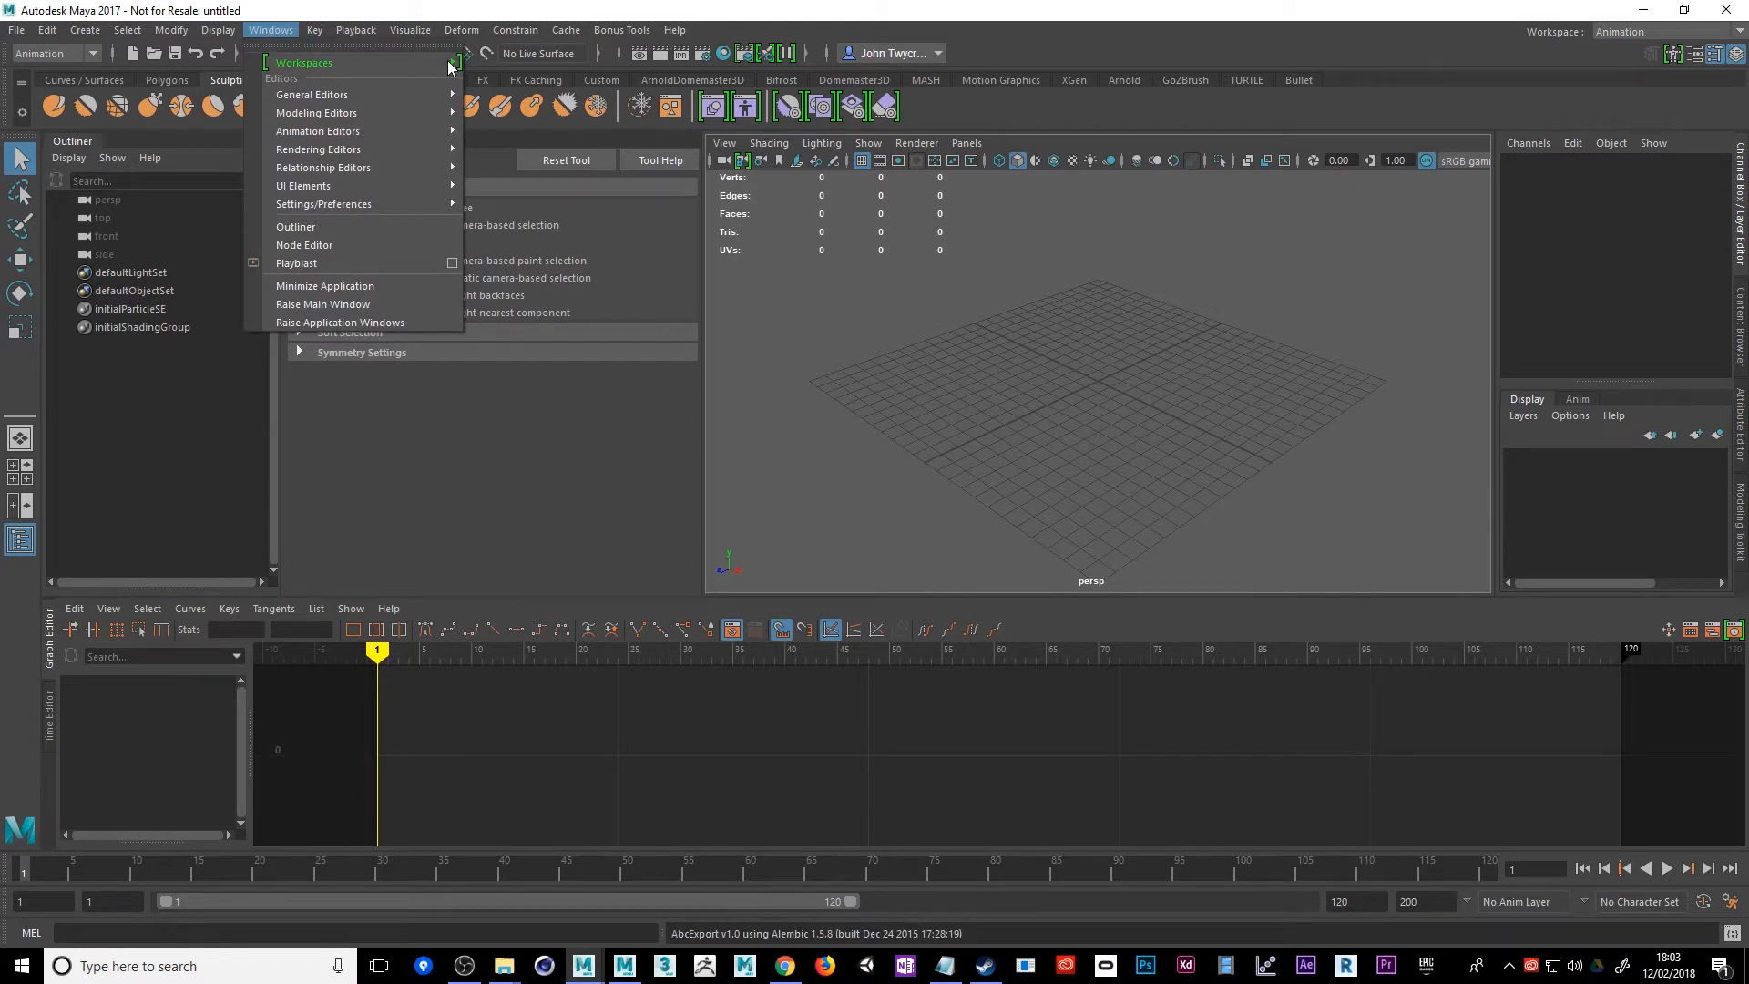
pyautogui.moveTo(453, 67)
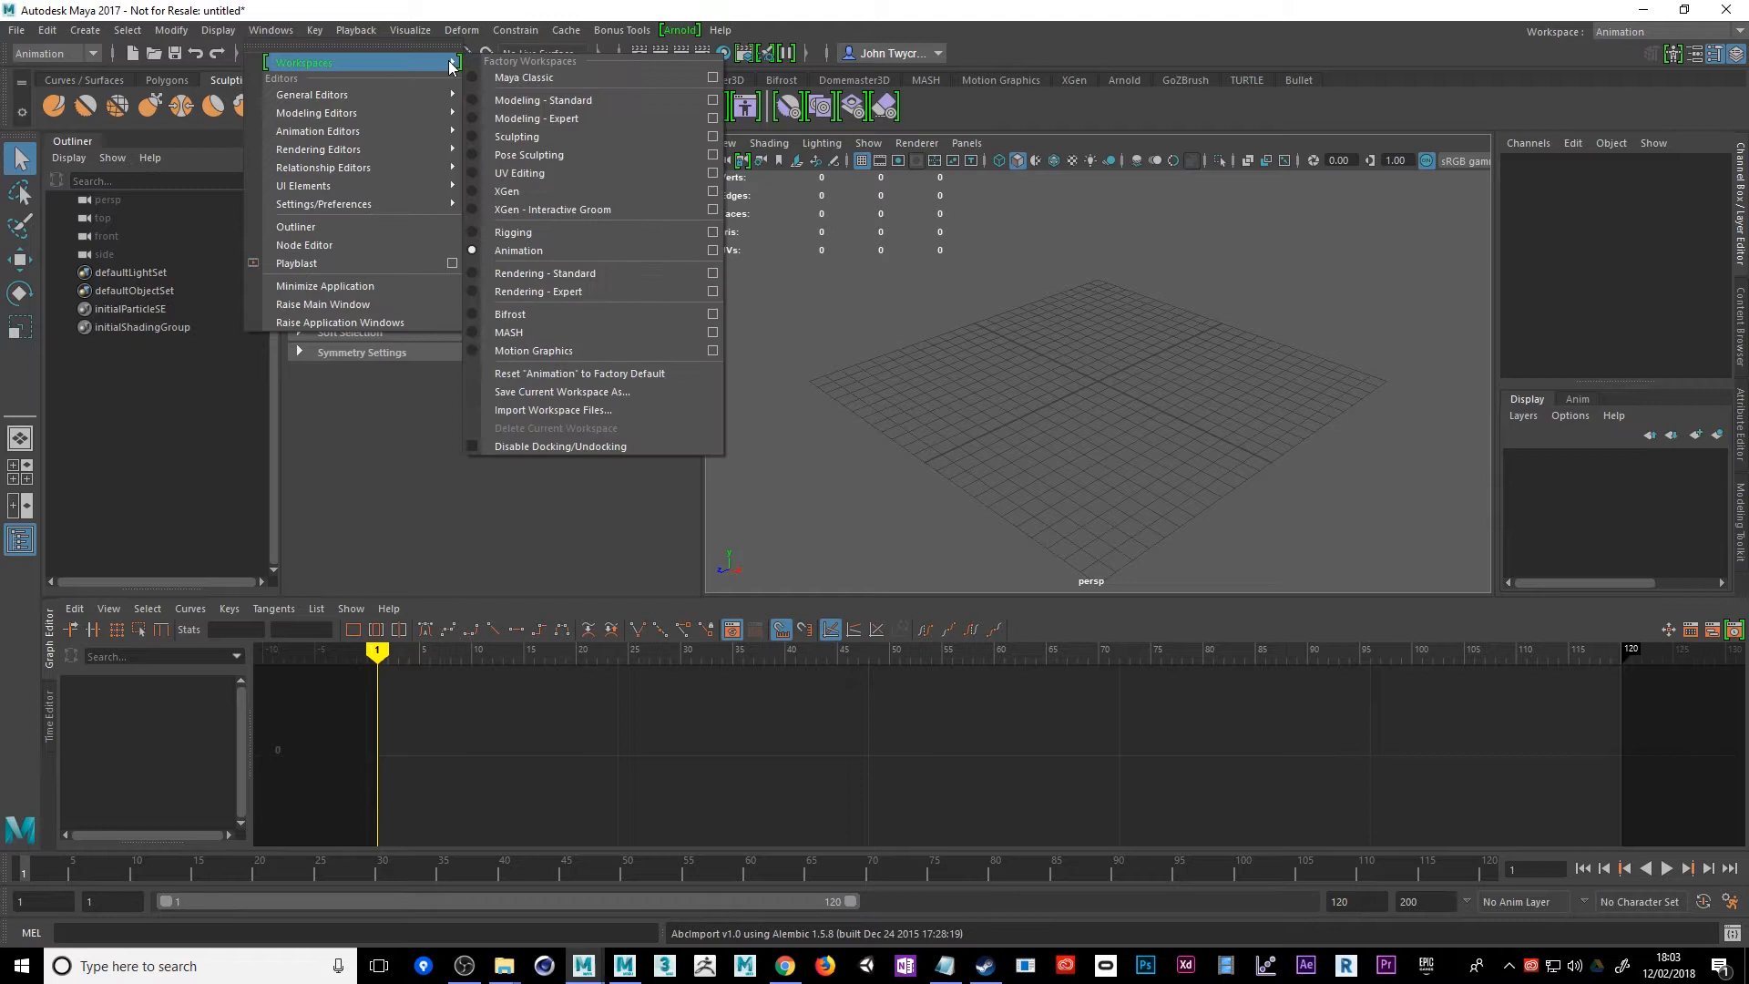
pyautogui.click(528, 102)
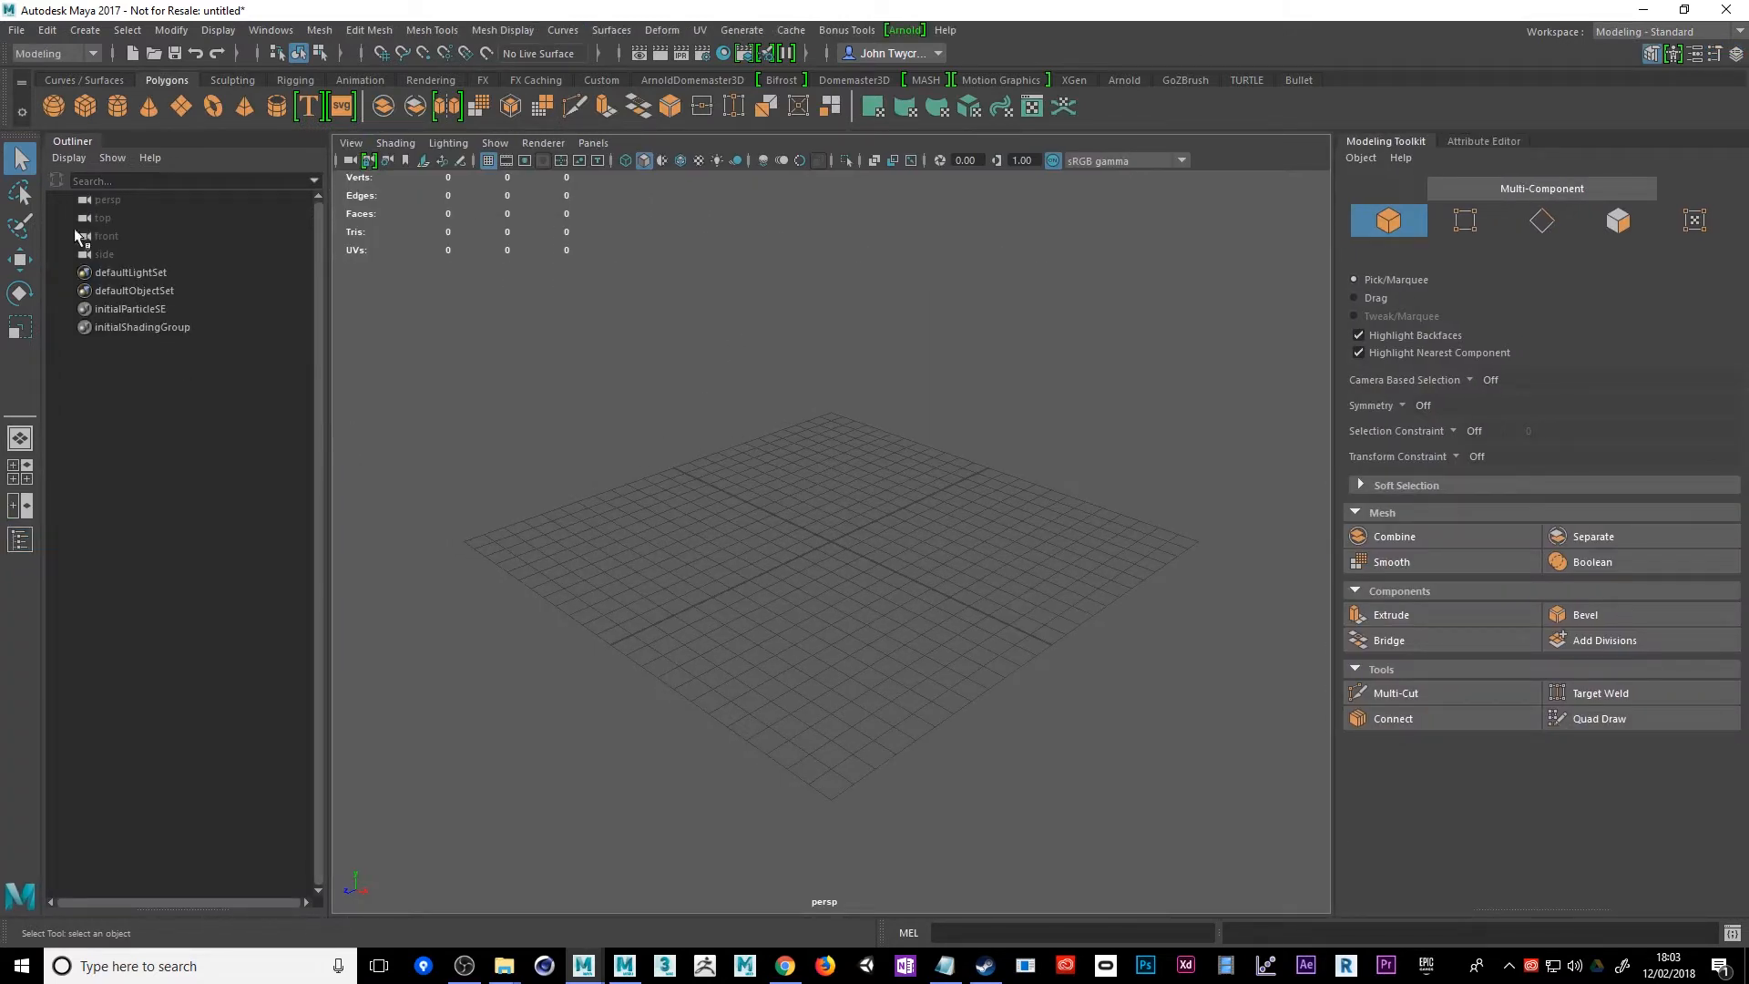
# Create a polygon cube and scale it into a tall column of about 2.55 × 62.79 × 2.55
pyautogui.scroll(-5, 713, 456)
pyautogui.click(80, 110)
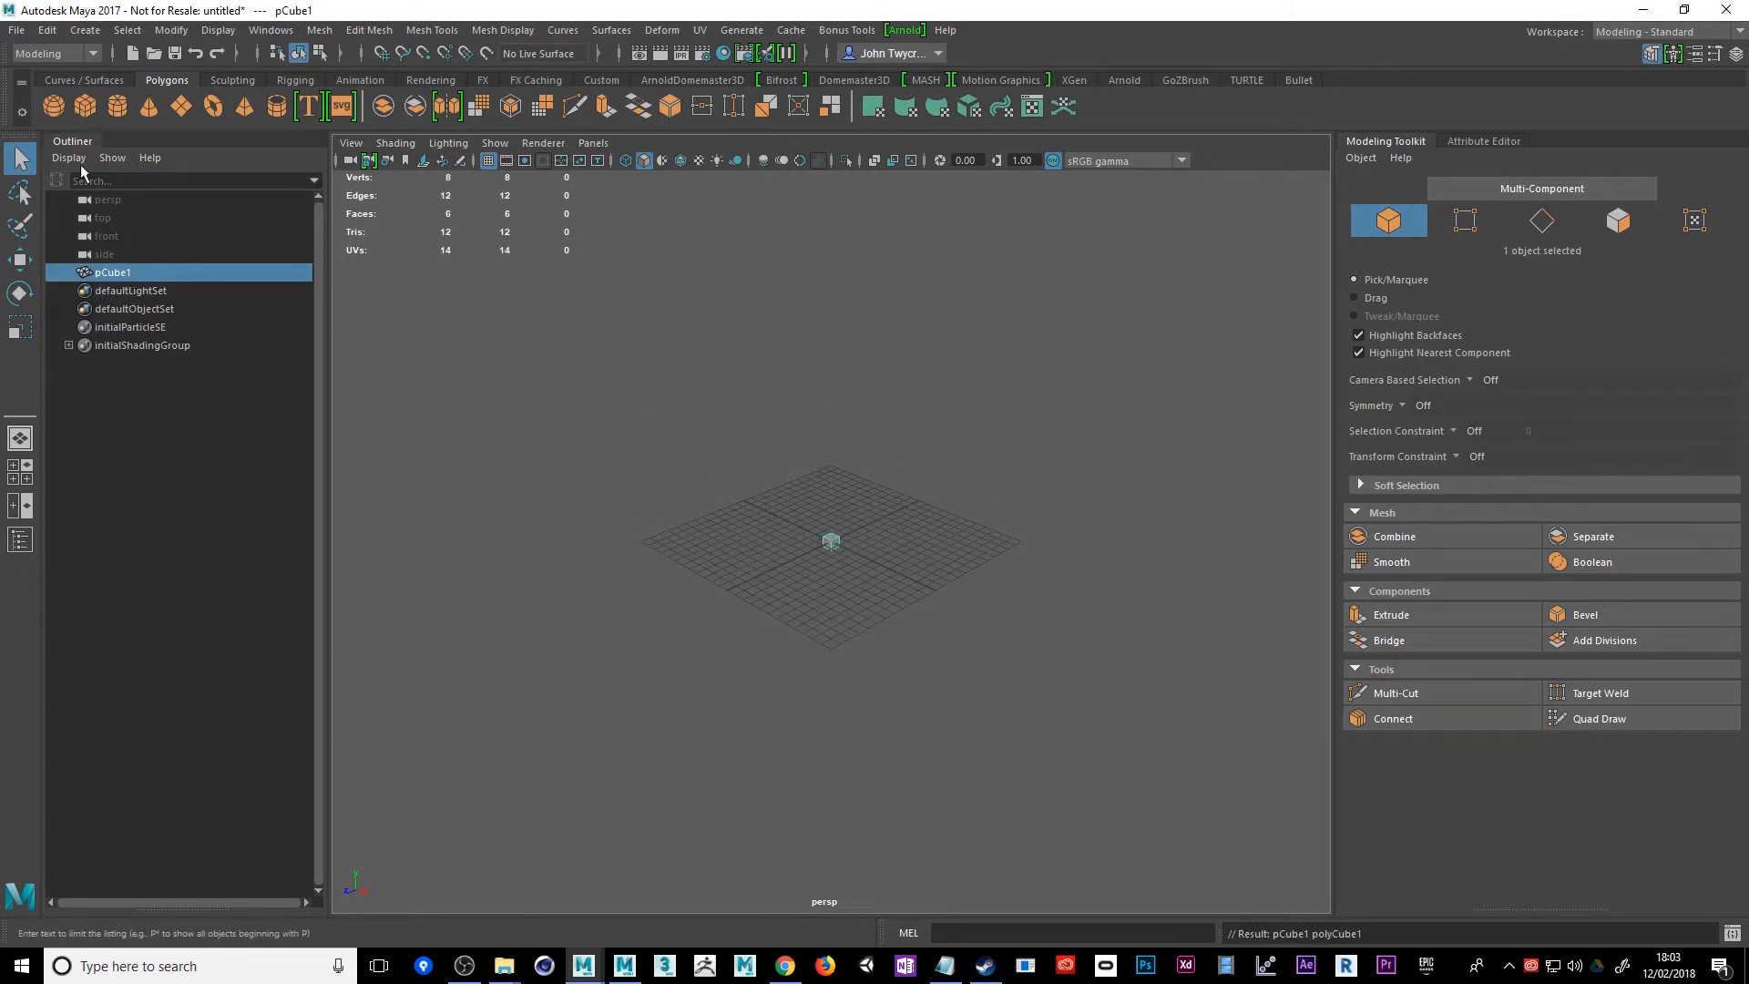
pyautogui.moveTo(911, 529); pyautogui.dragTo(779, 572)
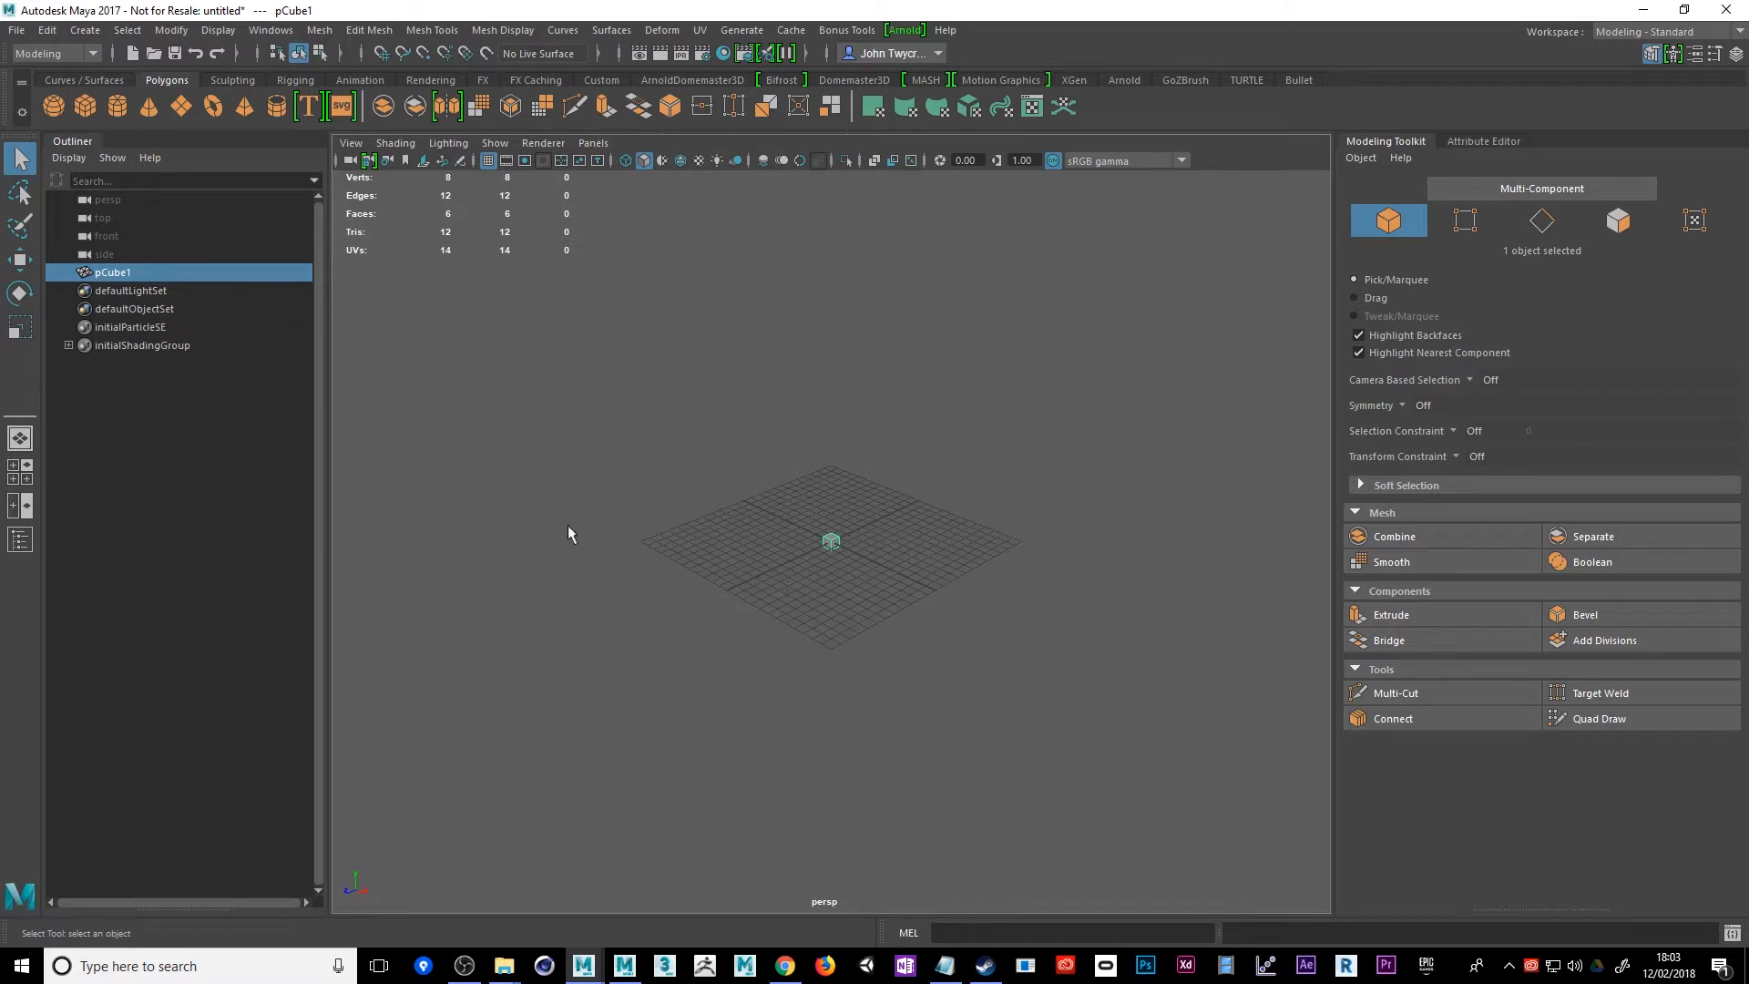
pyautogui.press('r')
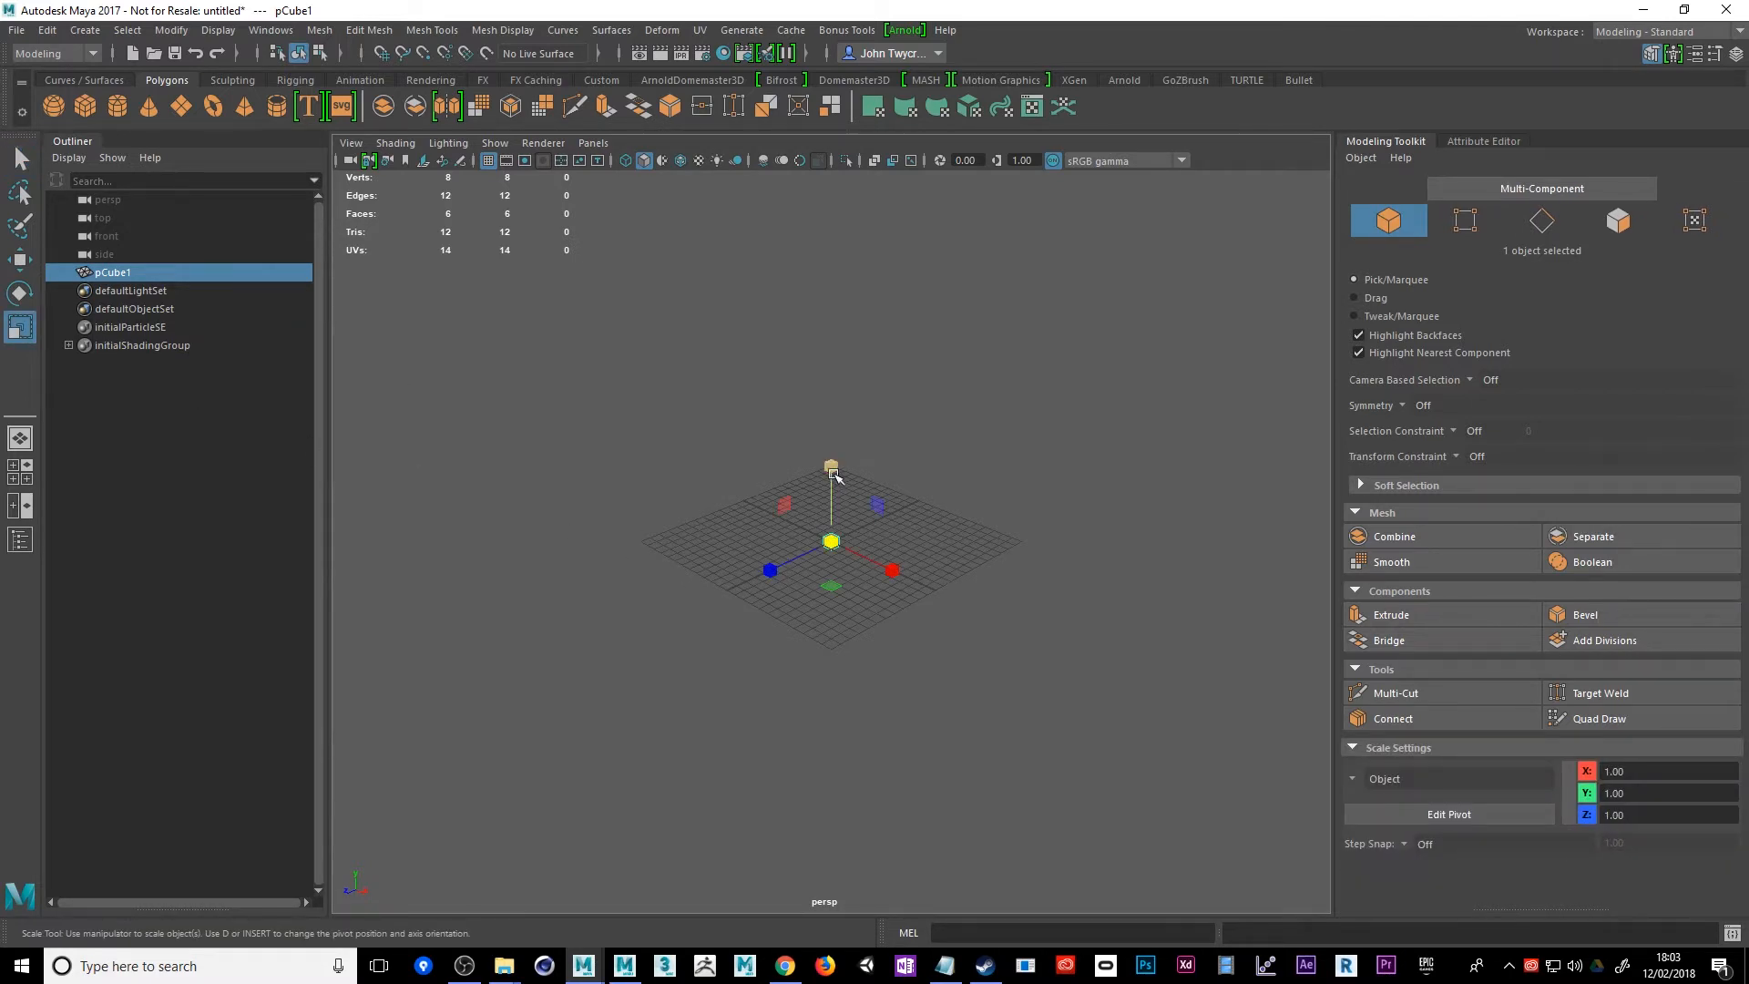
pyautogui.moveTo(834, 474); pyautogui.dragTo(874, 328)
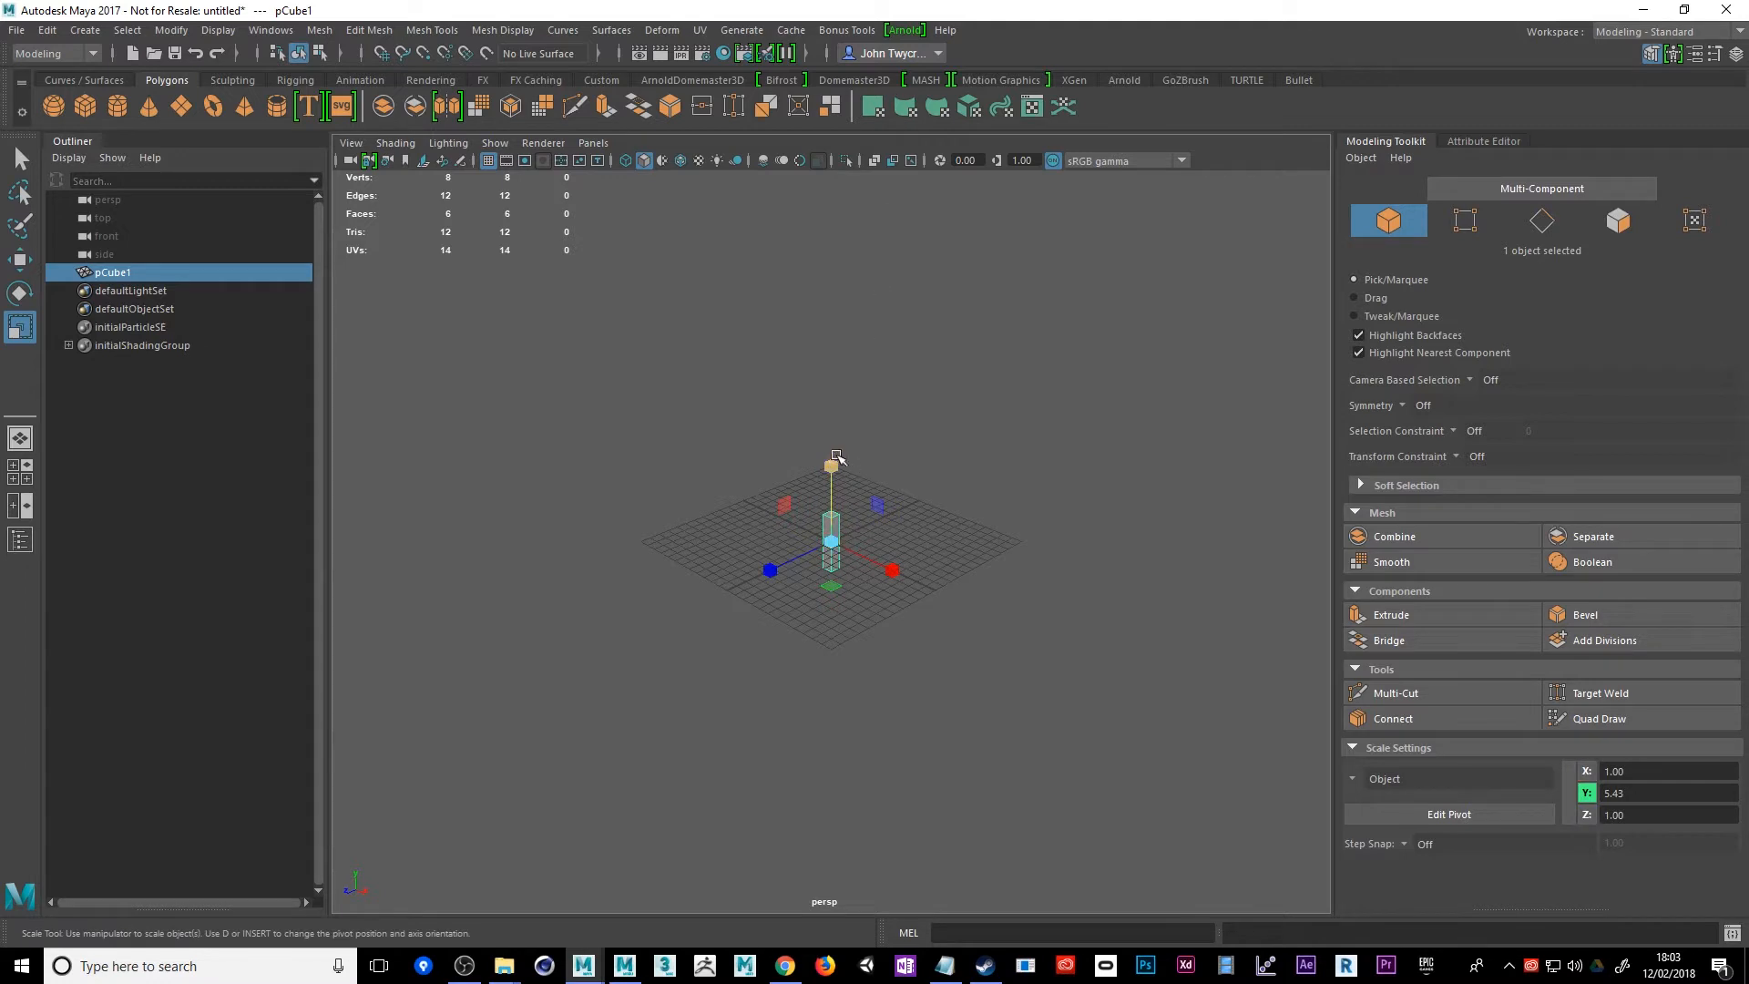
pyautogui.moveTo(837, 456); pyautogui.dragTo(1038, 523)
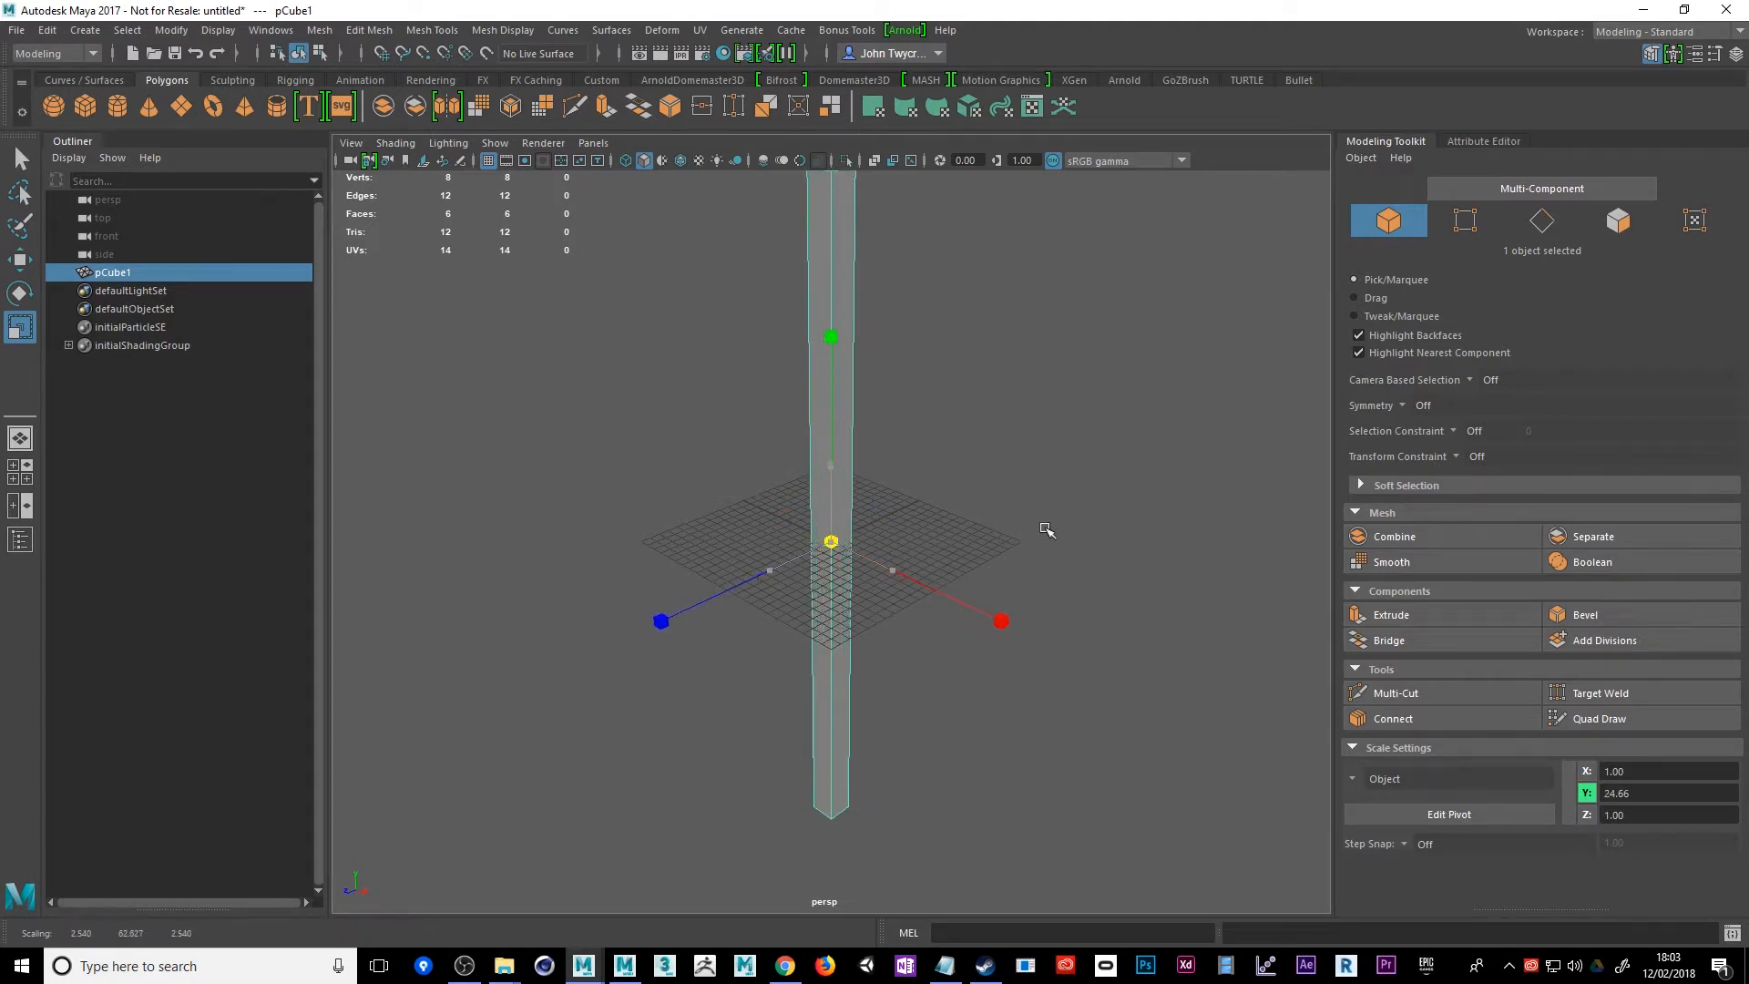
# Start a new scene, discarding the untitled scene with the test cube without saving it
pyautogui.click(16, 31)
pyautogui.click(41, 62)
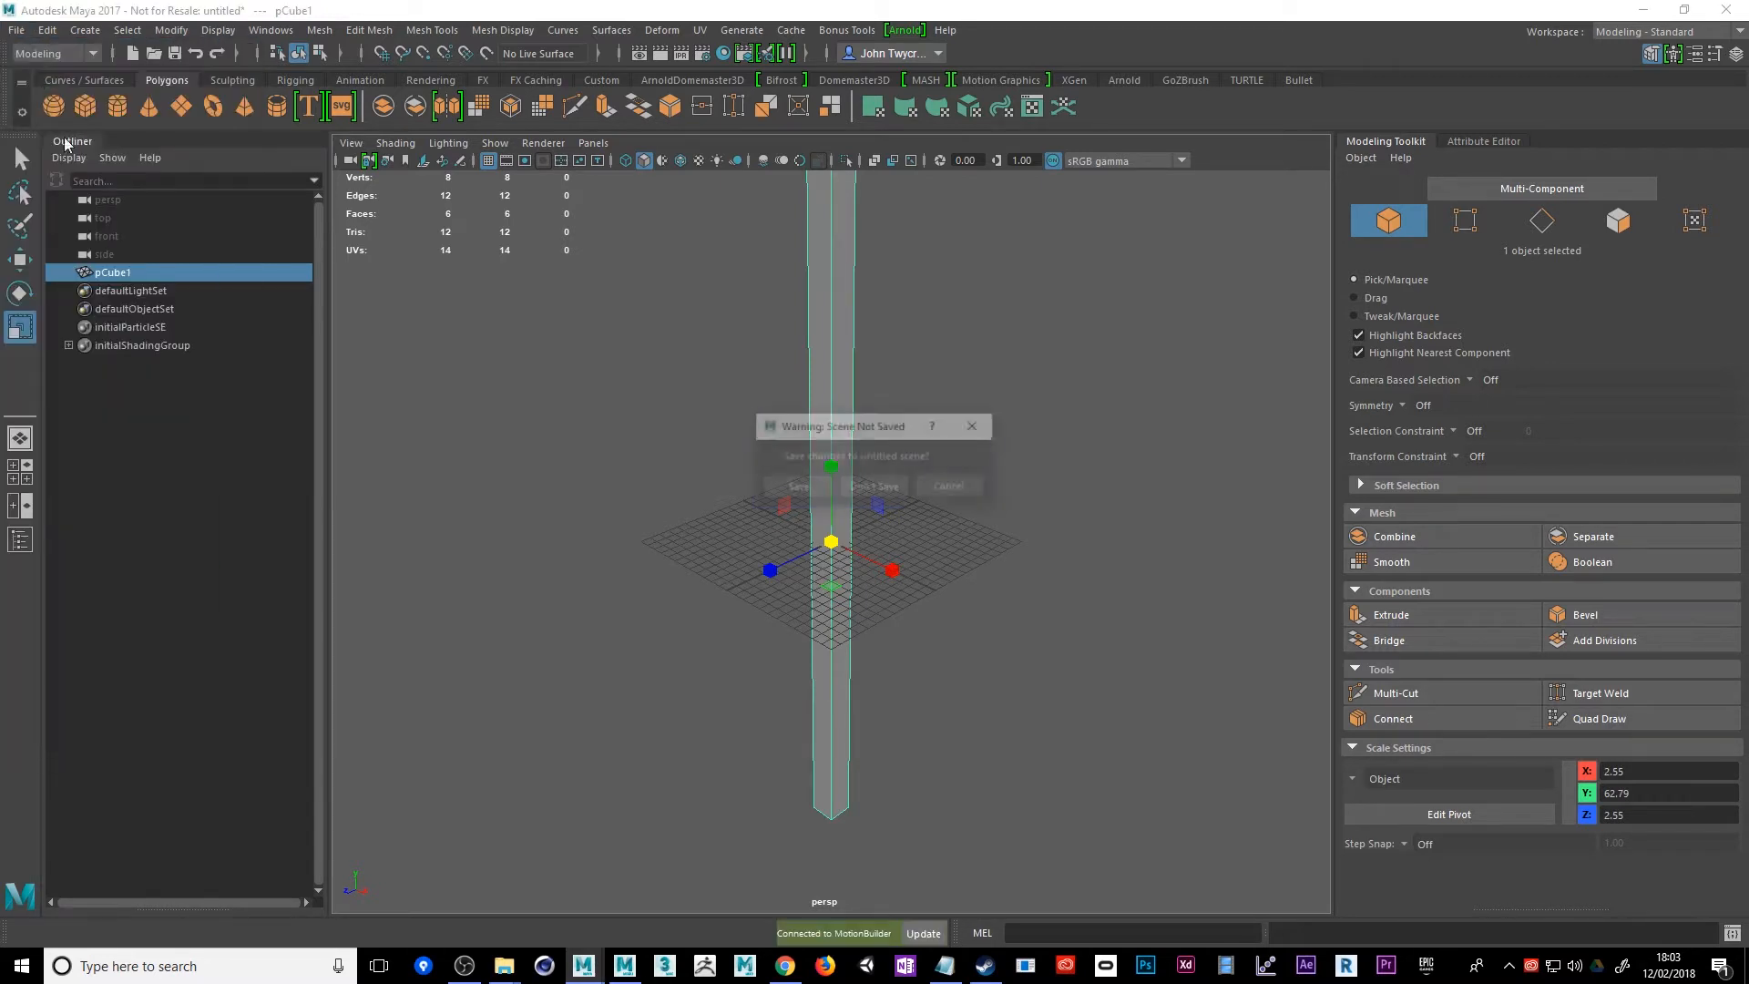
pyautogui.click(873, 487)
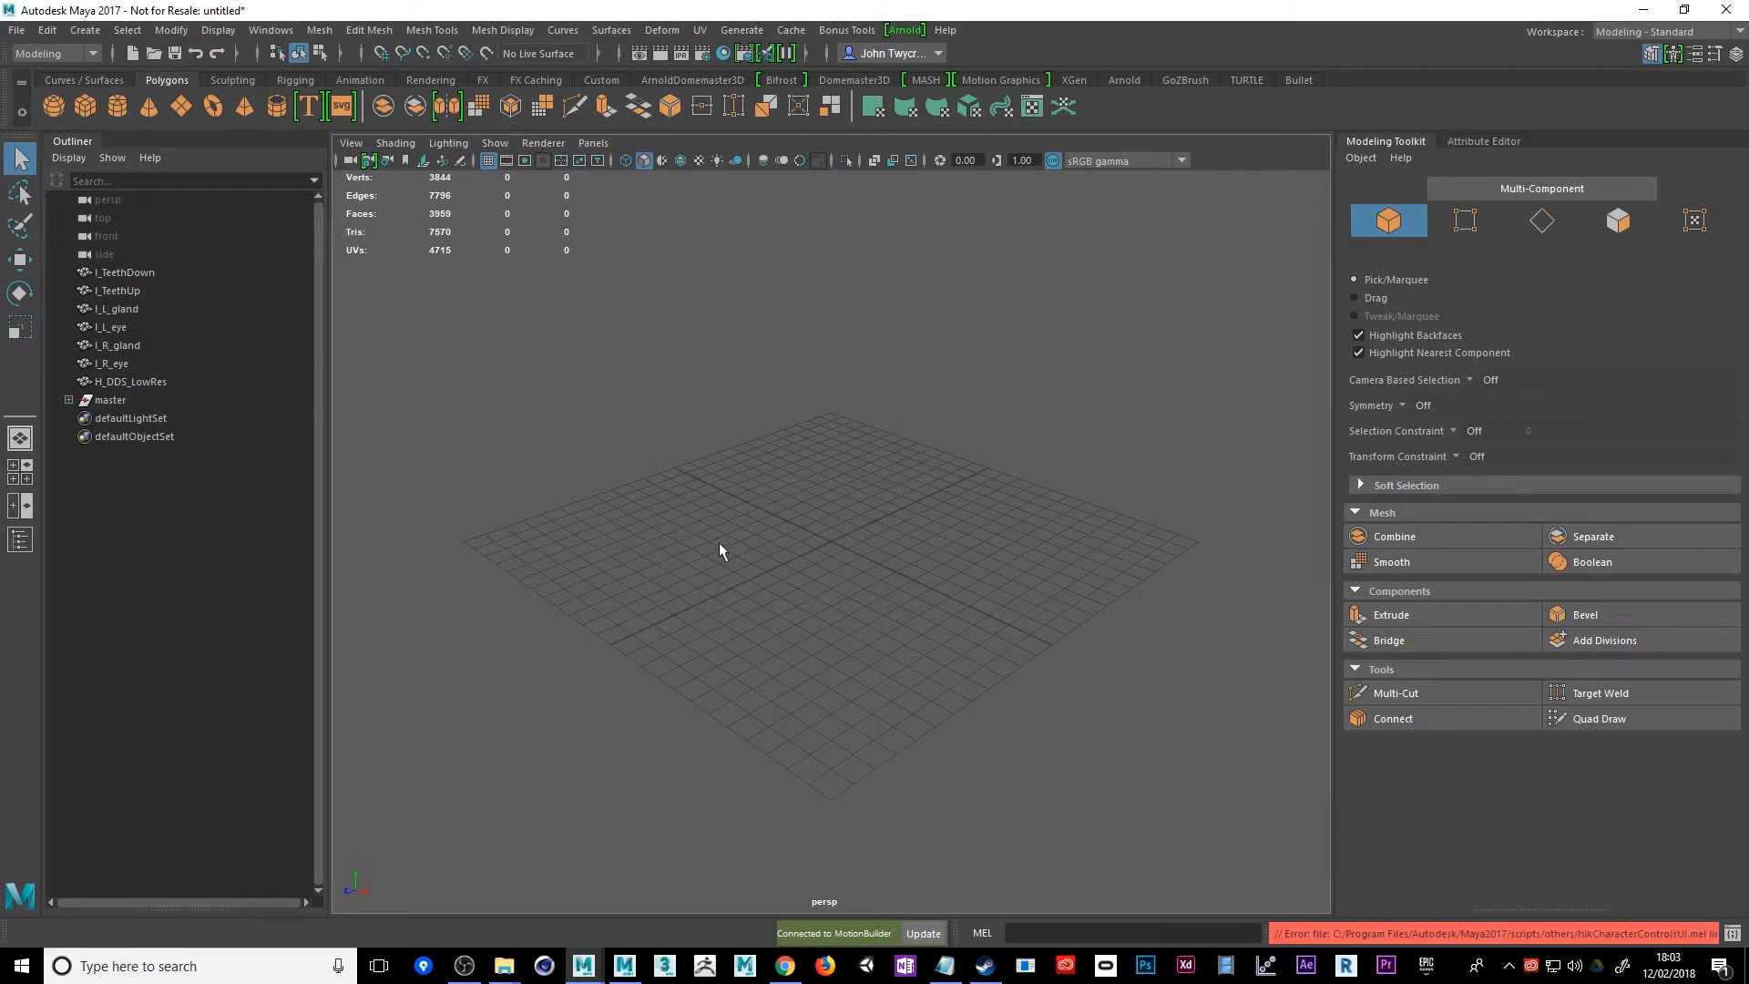
# Expand the received master node and display the Rupert character with textures, viewing it from the front
pyautogui.click(137, 271)
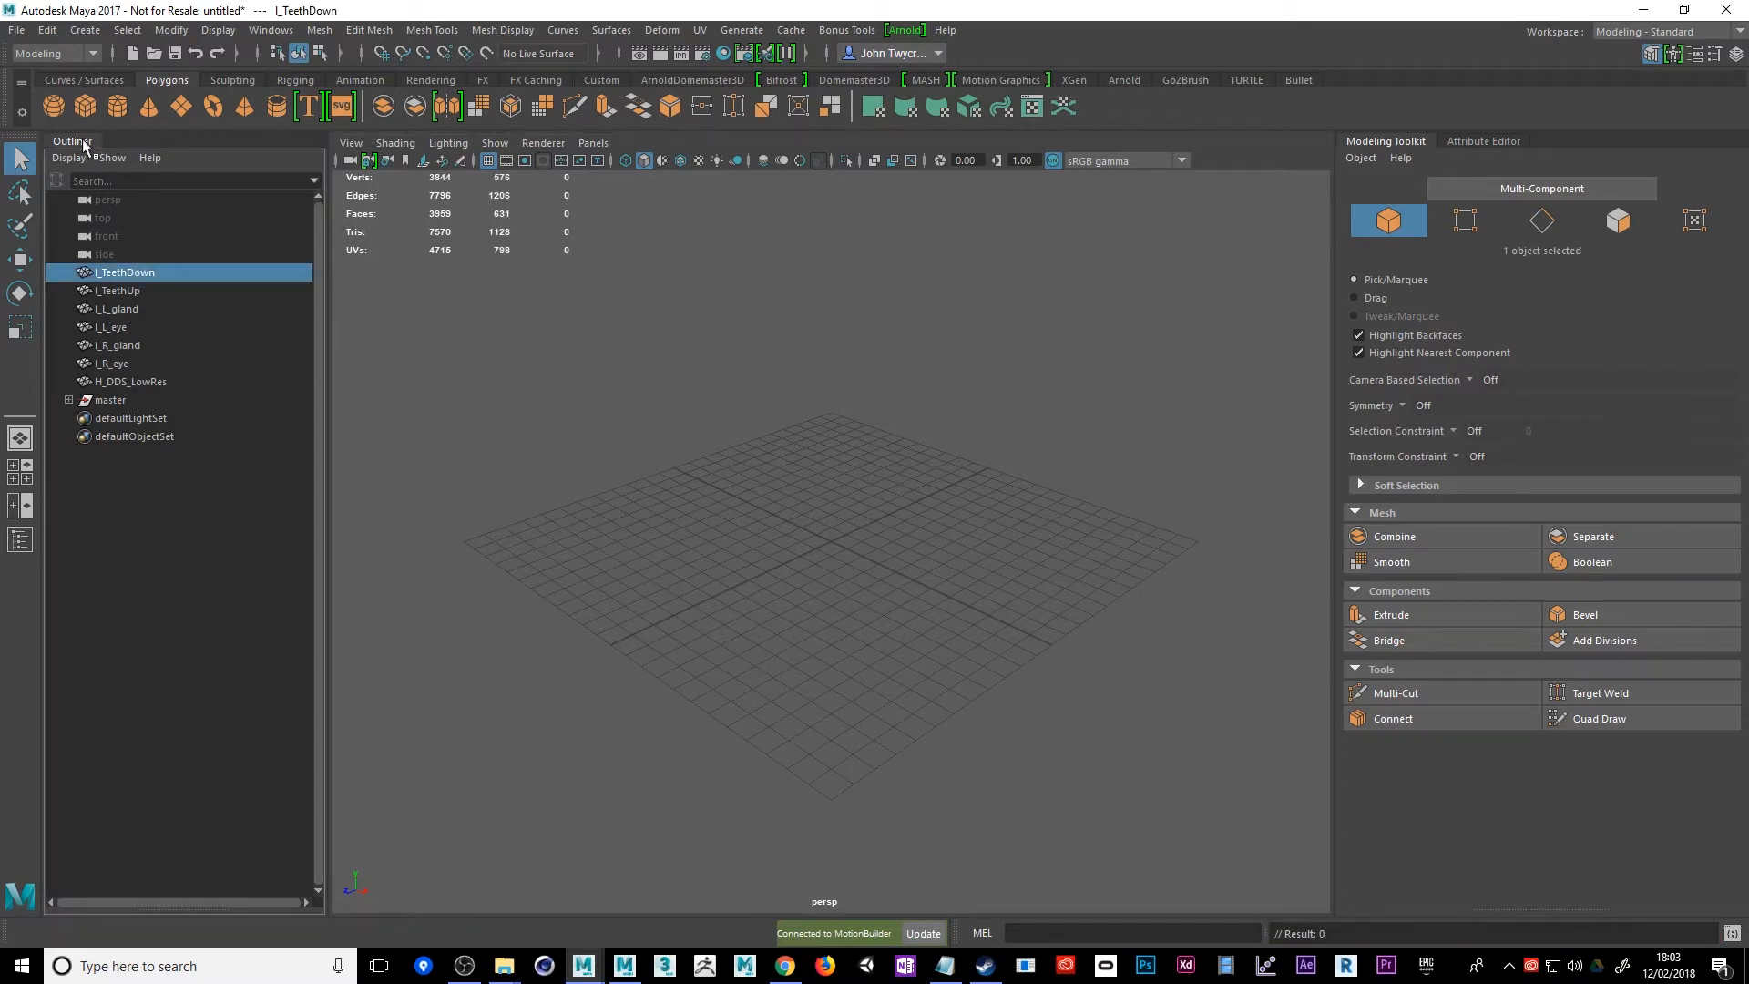
pyautogui.click(68, 400)
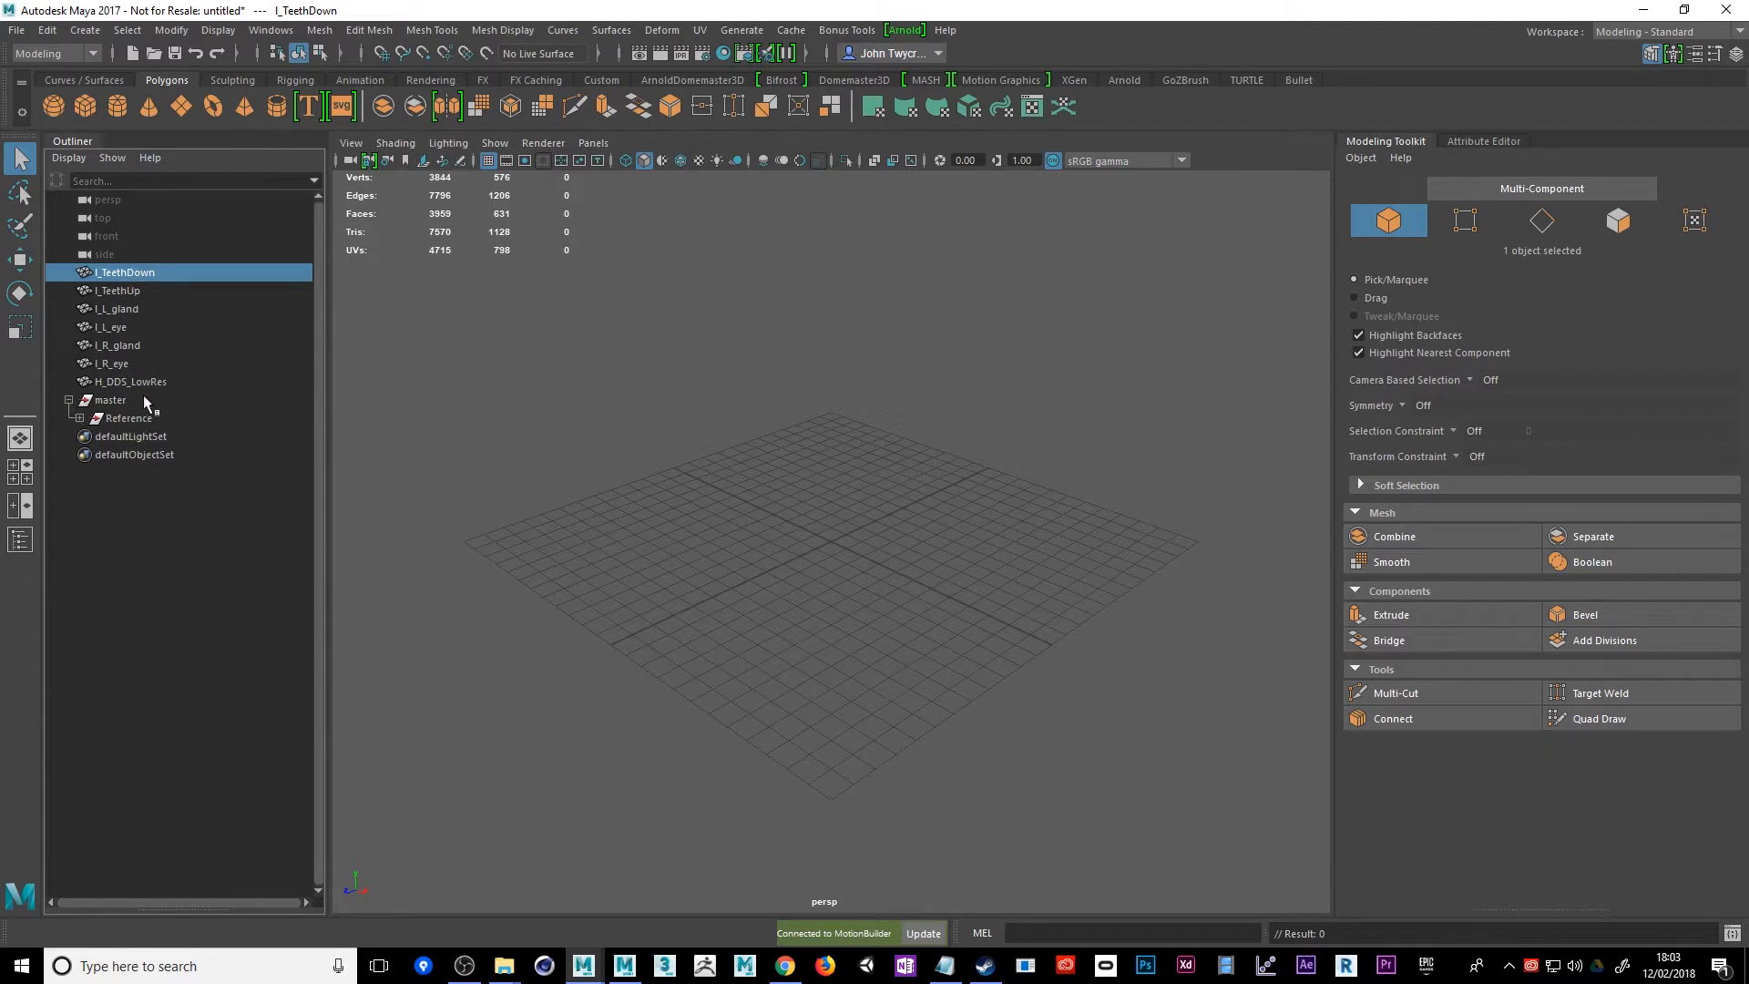
pyautogui.scroll(-5, 1032, 595)
pyautogui.scroll(-10, 1031, 594)
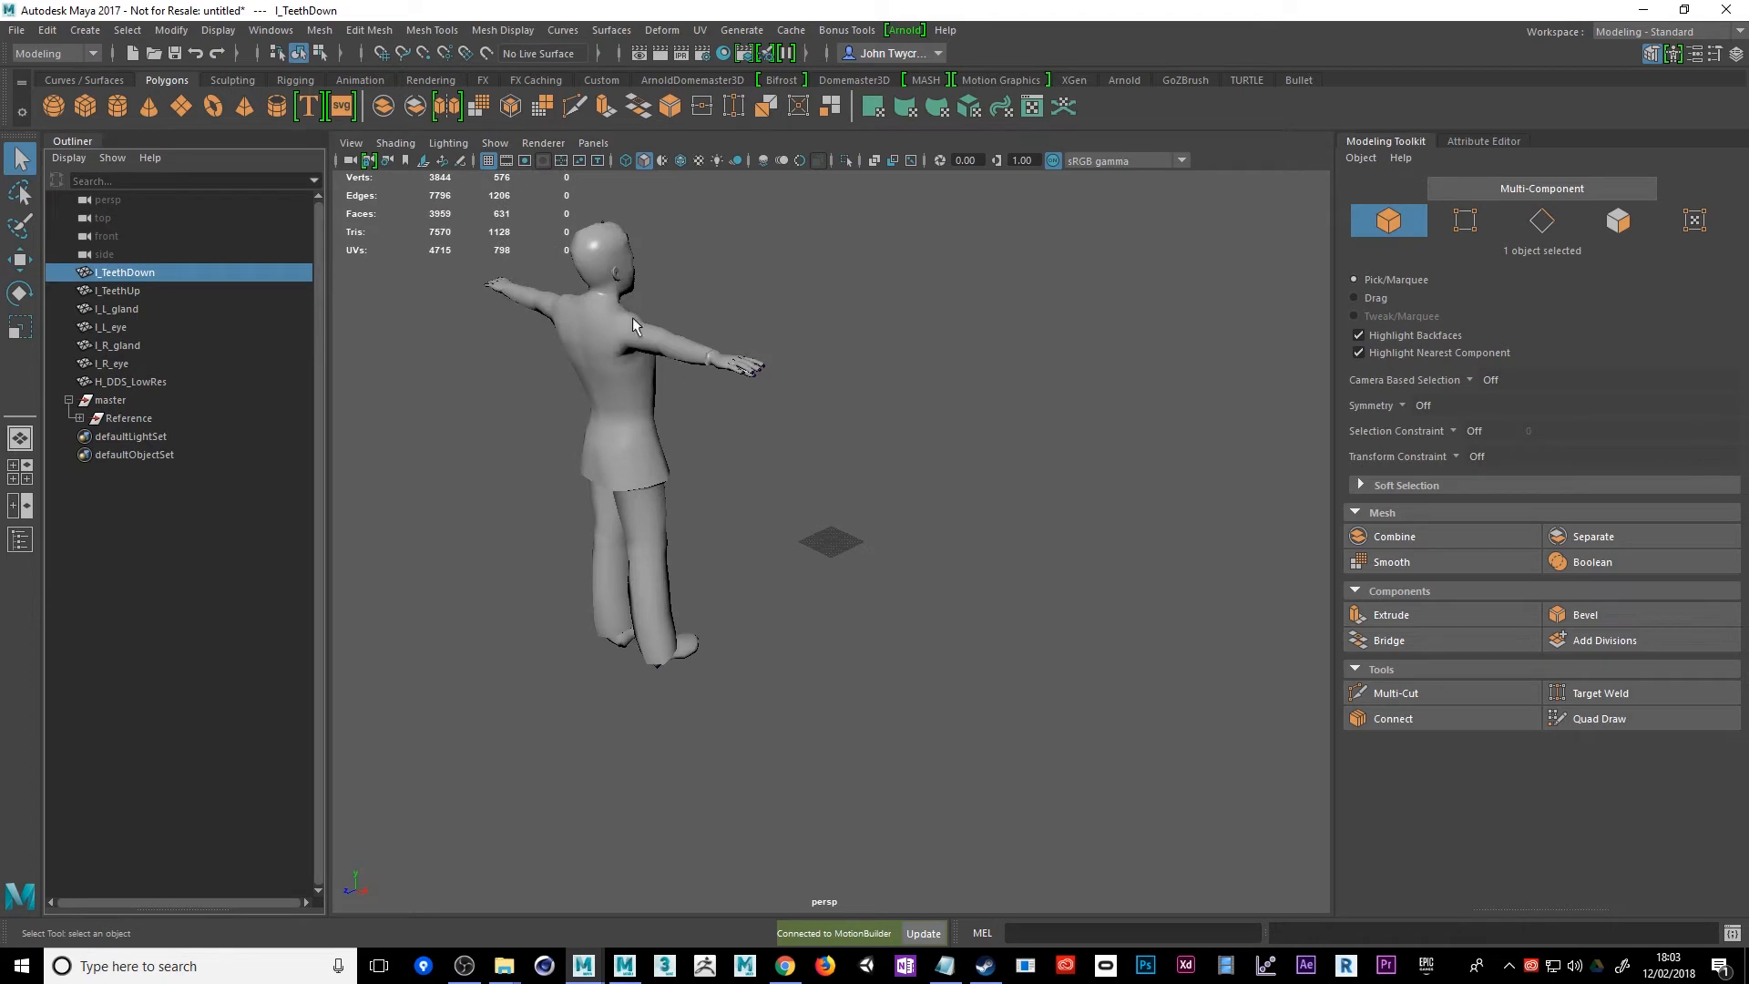
pyautogui.click(699, 161)
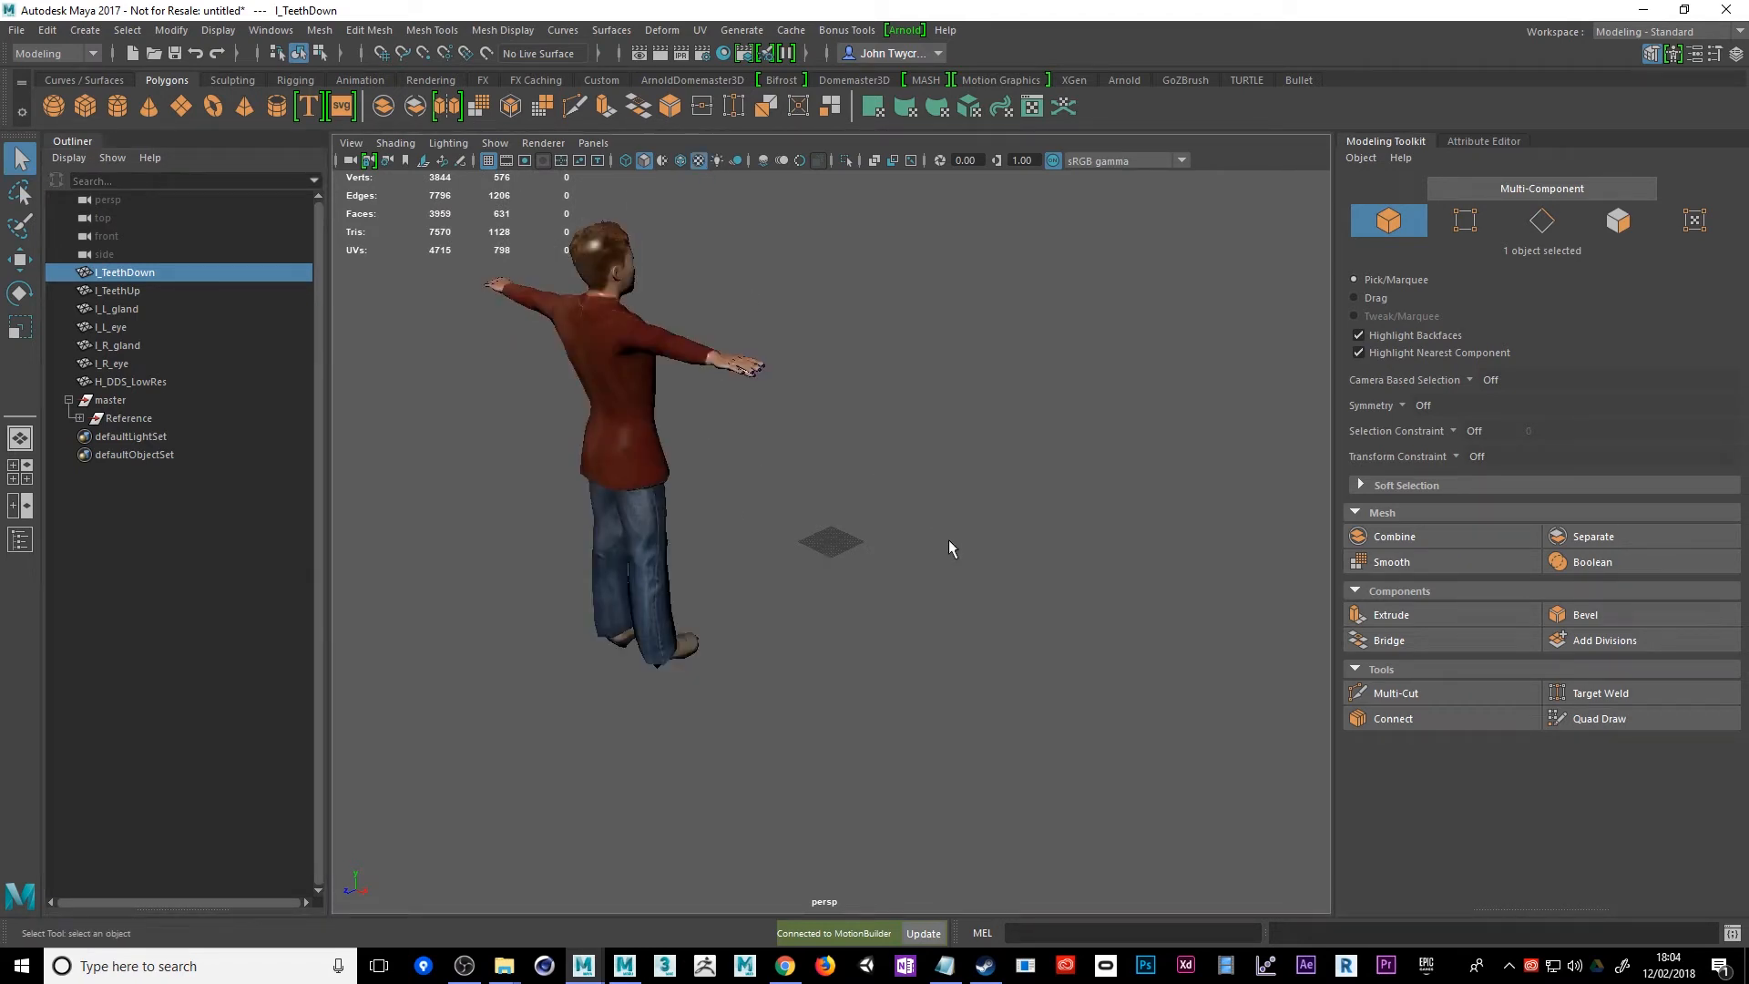
pyautogui.keyDown('alt'); pyautogui.moveTo(949, 541); pyautogui.dragTo(603, 662); pyautogui.keyUp('alt')
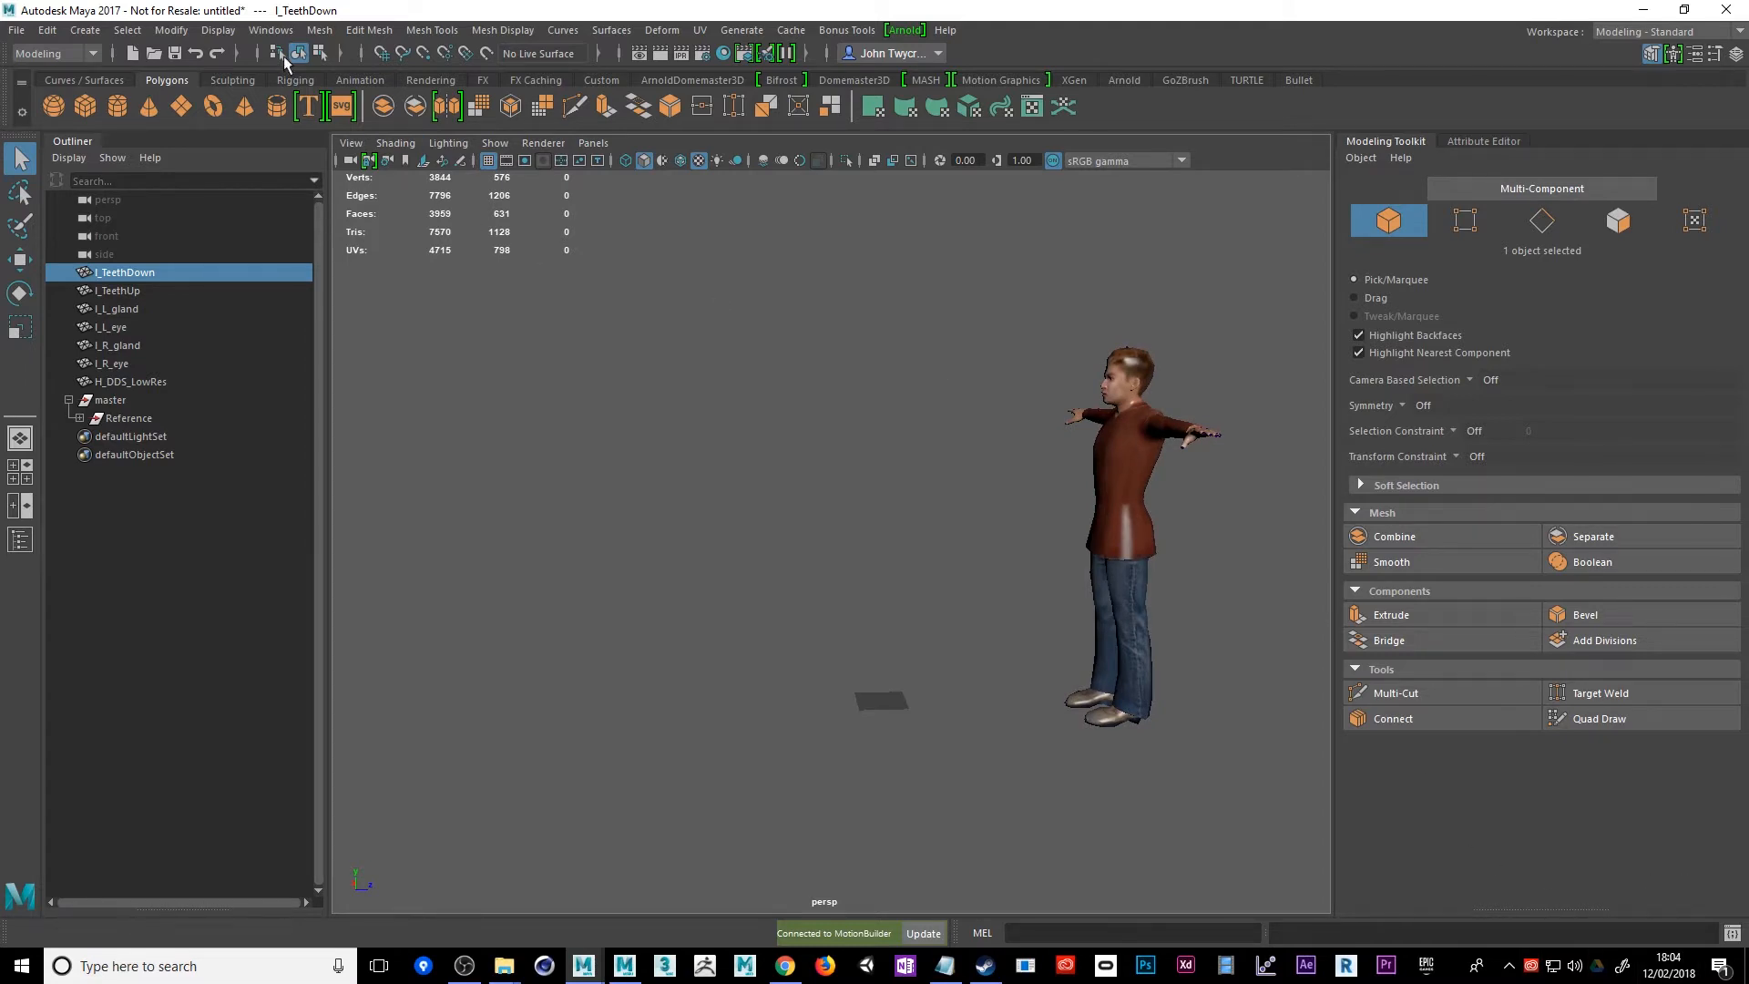
# Switch the workspace to Animation
pyautogui.click(271, 30)
pyautogui.moveTo(325, 63)
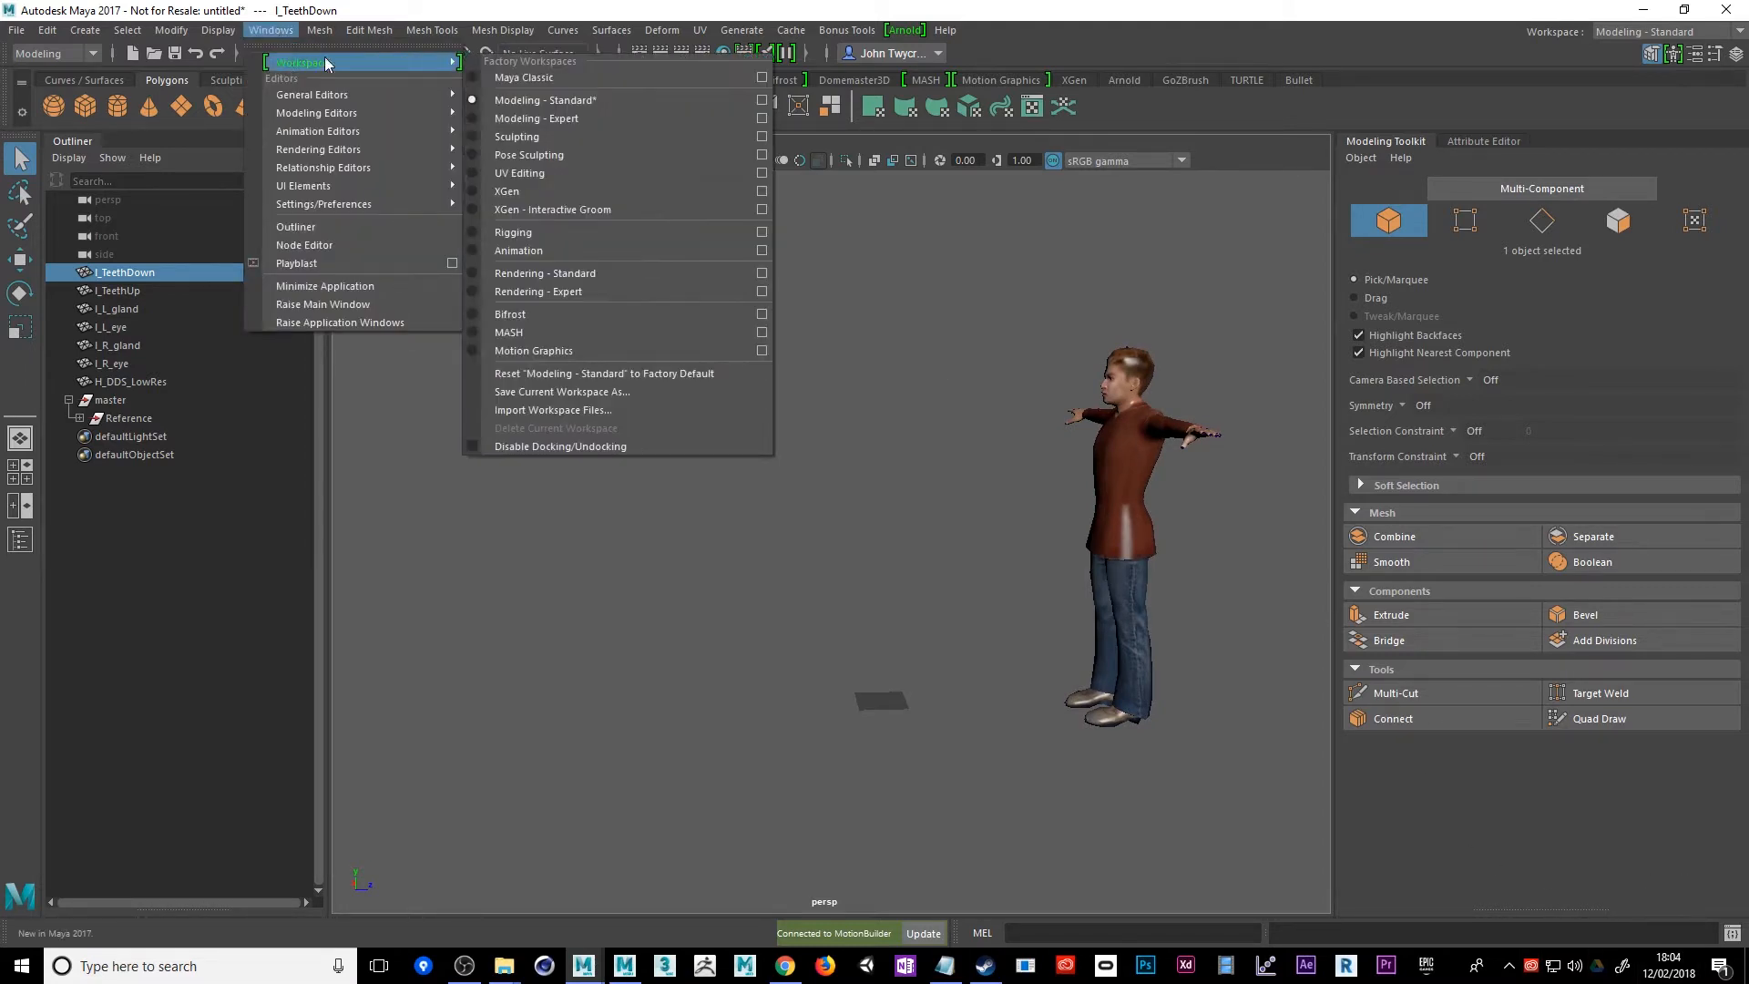
pyautogui.click(572, 249)
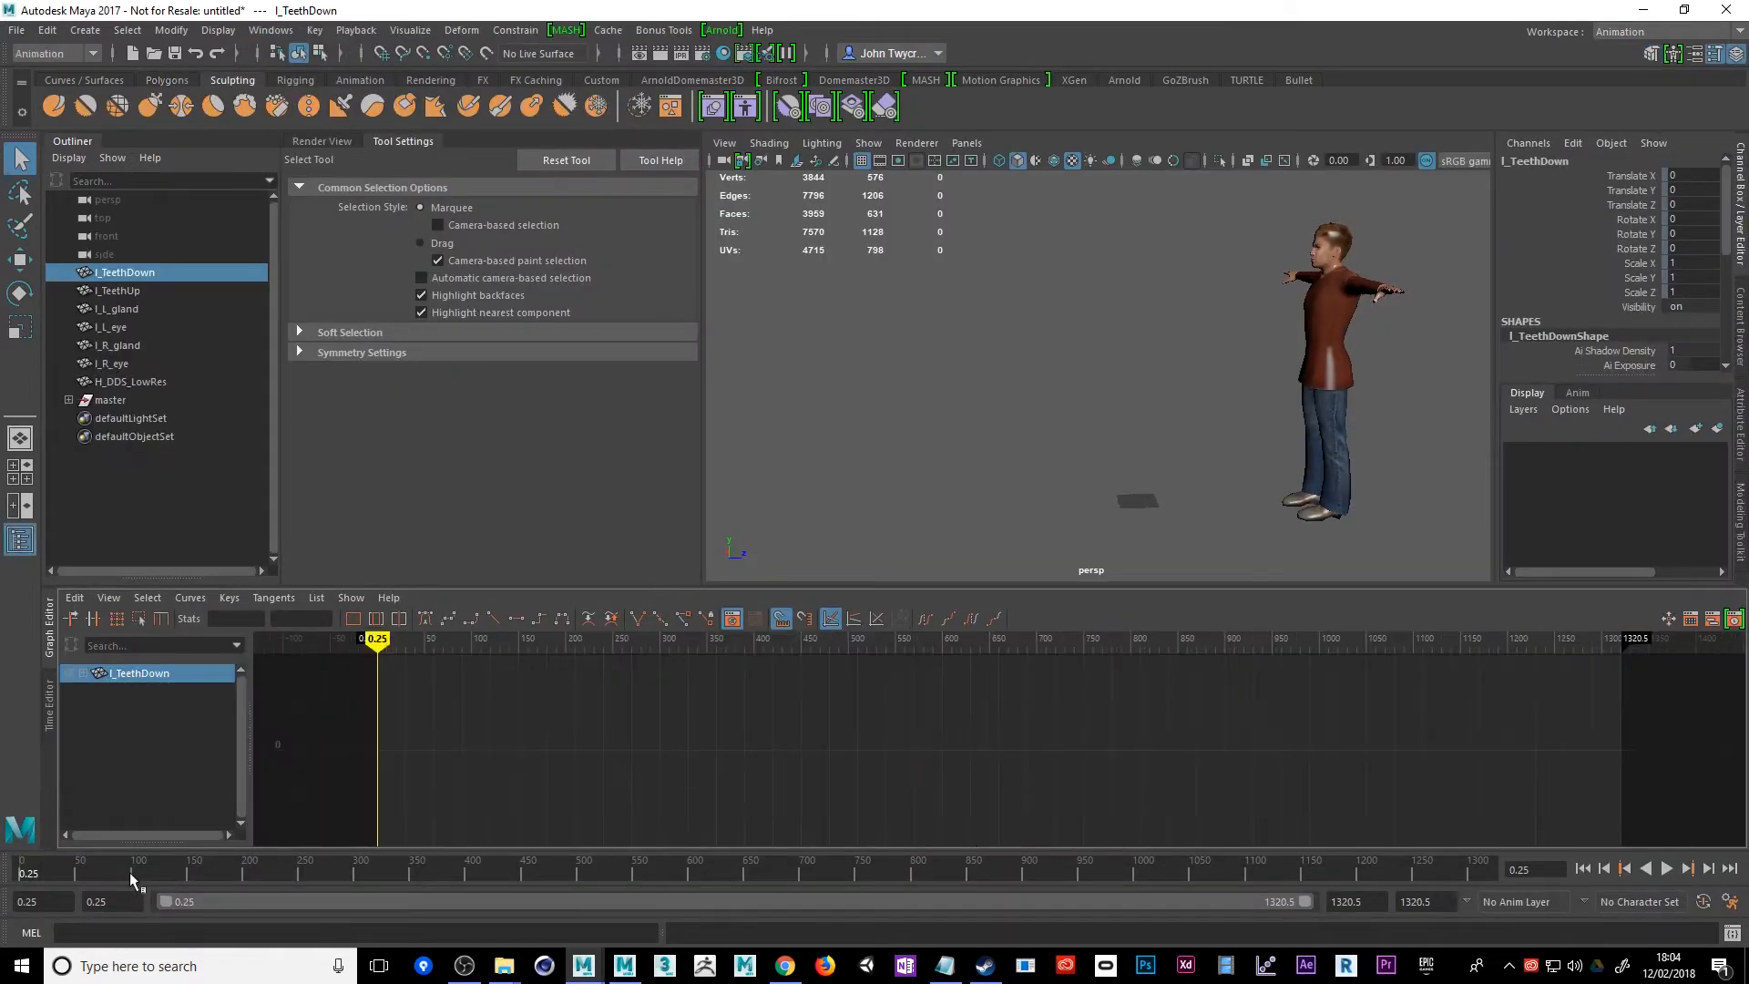
# Play and scrub through Rupert's walking animation, leaving the timeline at frame 367
pyautogui.moveTo(132, 879); pyautogui.dragTo(233, 877)
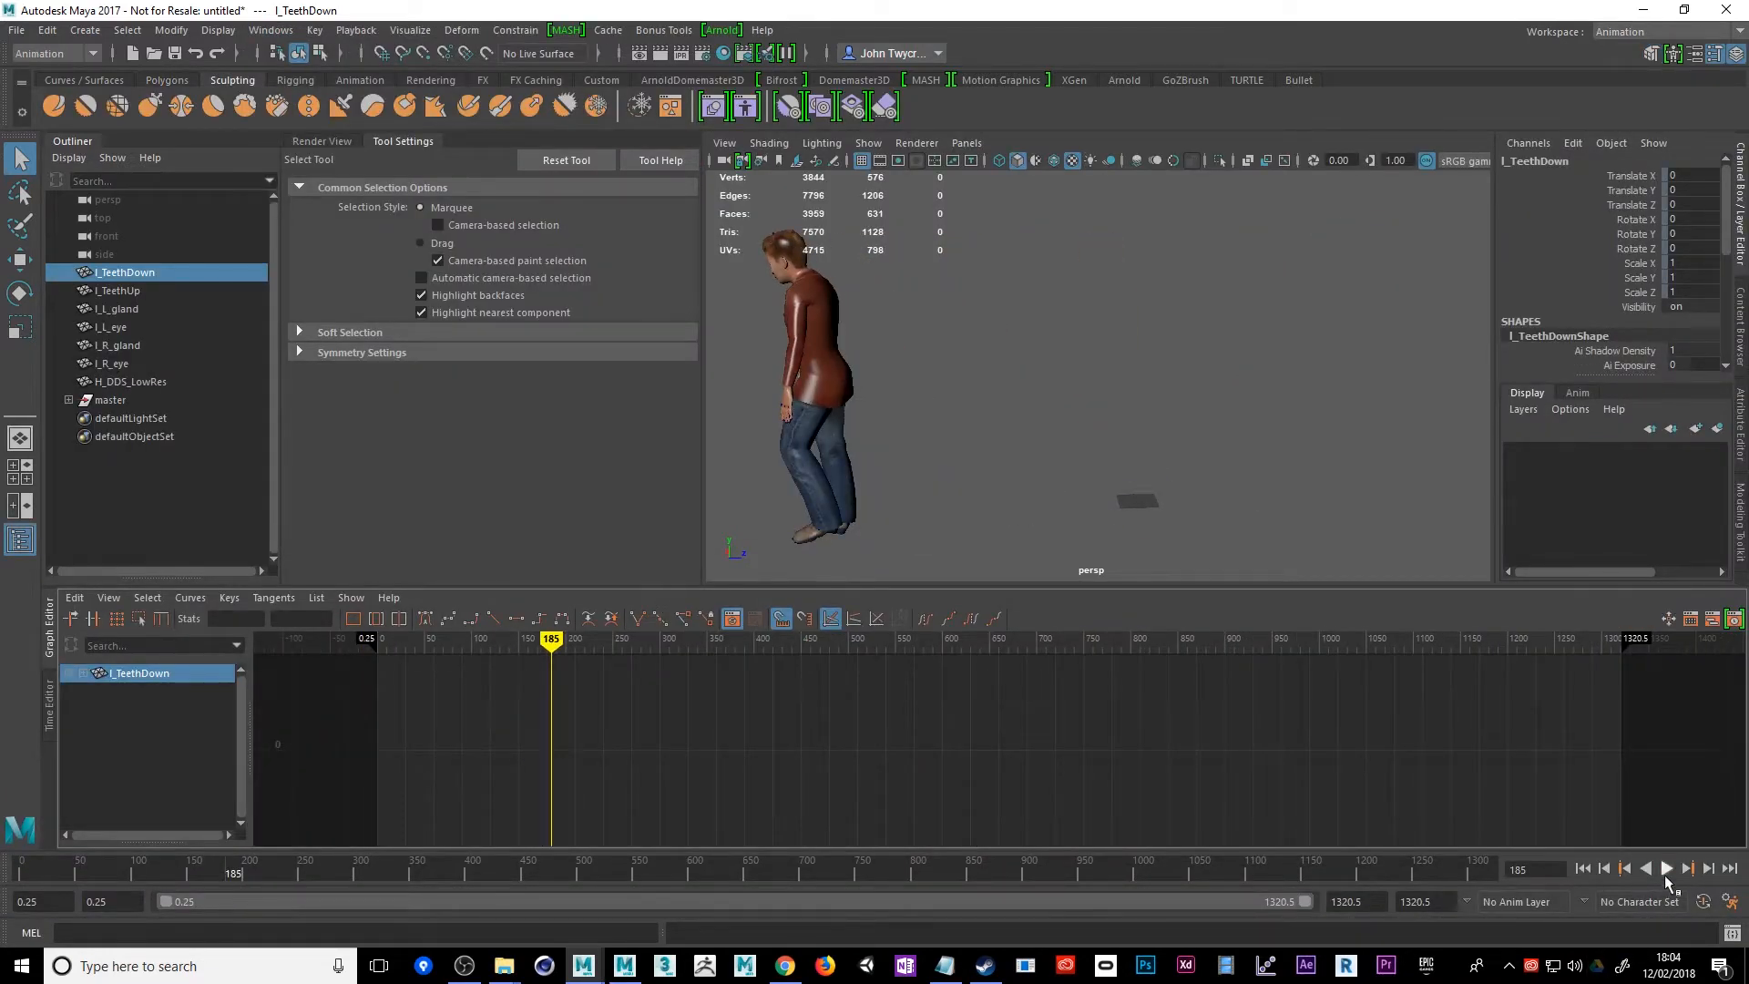
pyautogui.click(1666, 872)
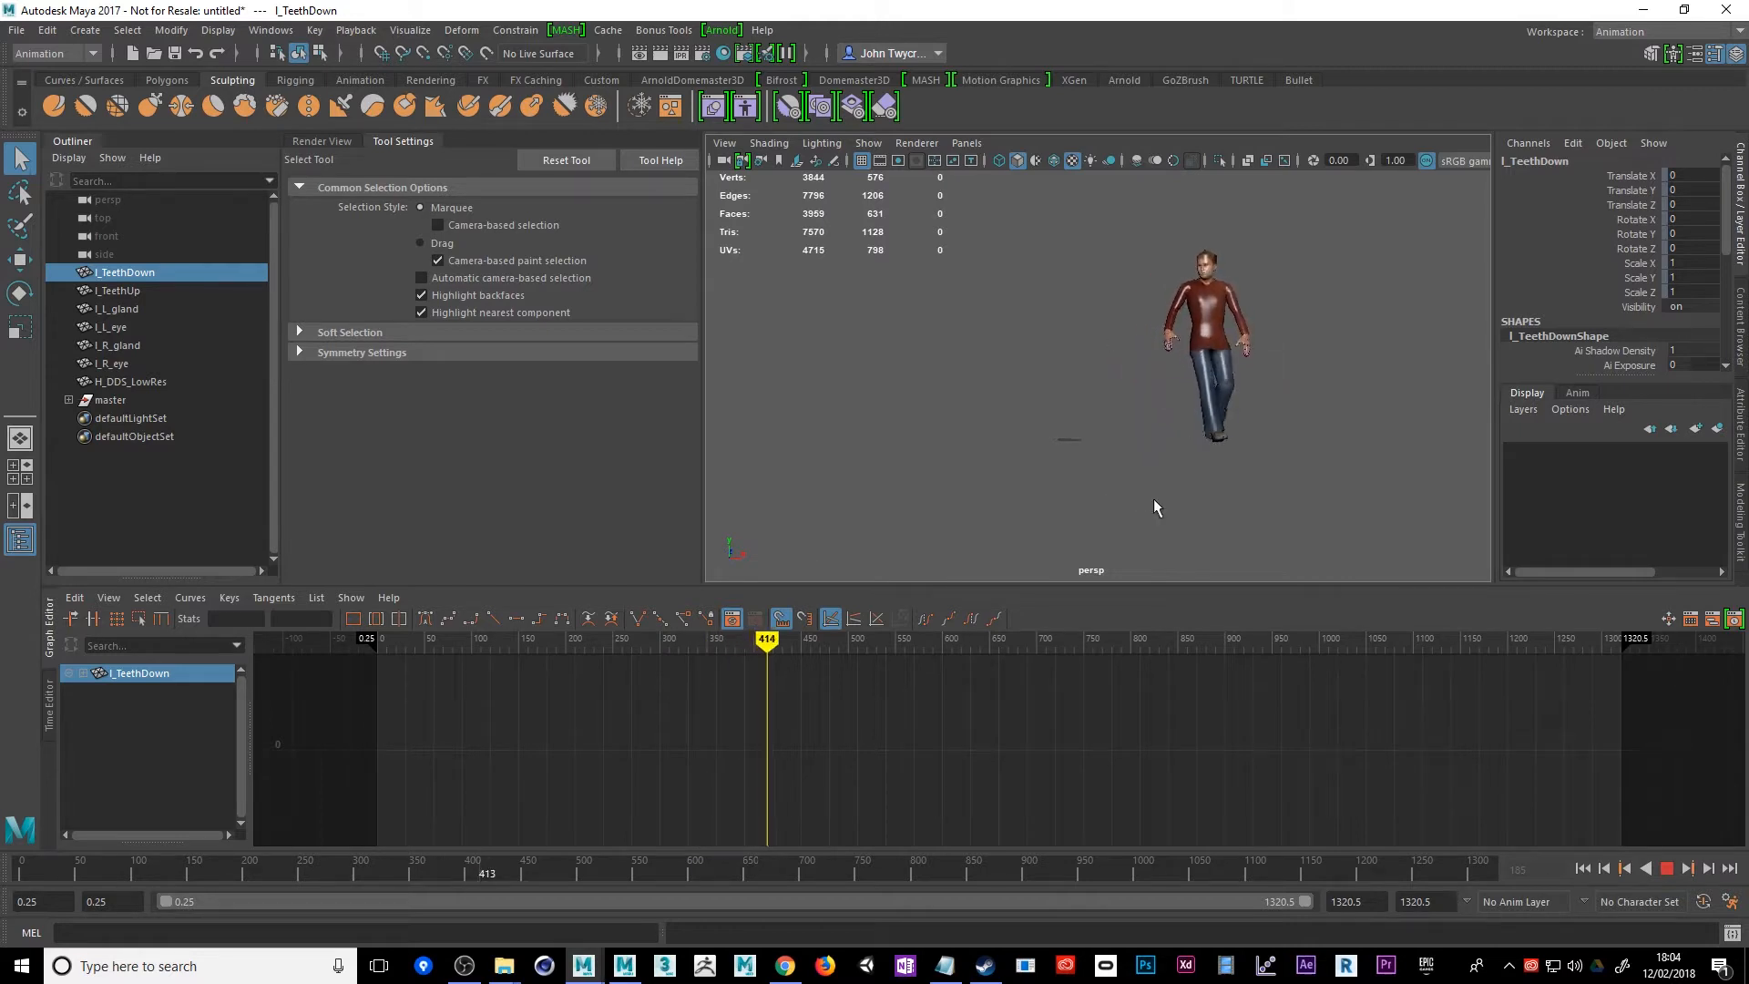
pyautogui.click(1667, 868)
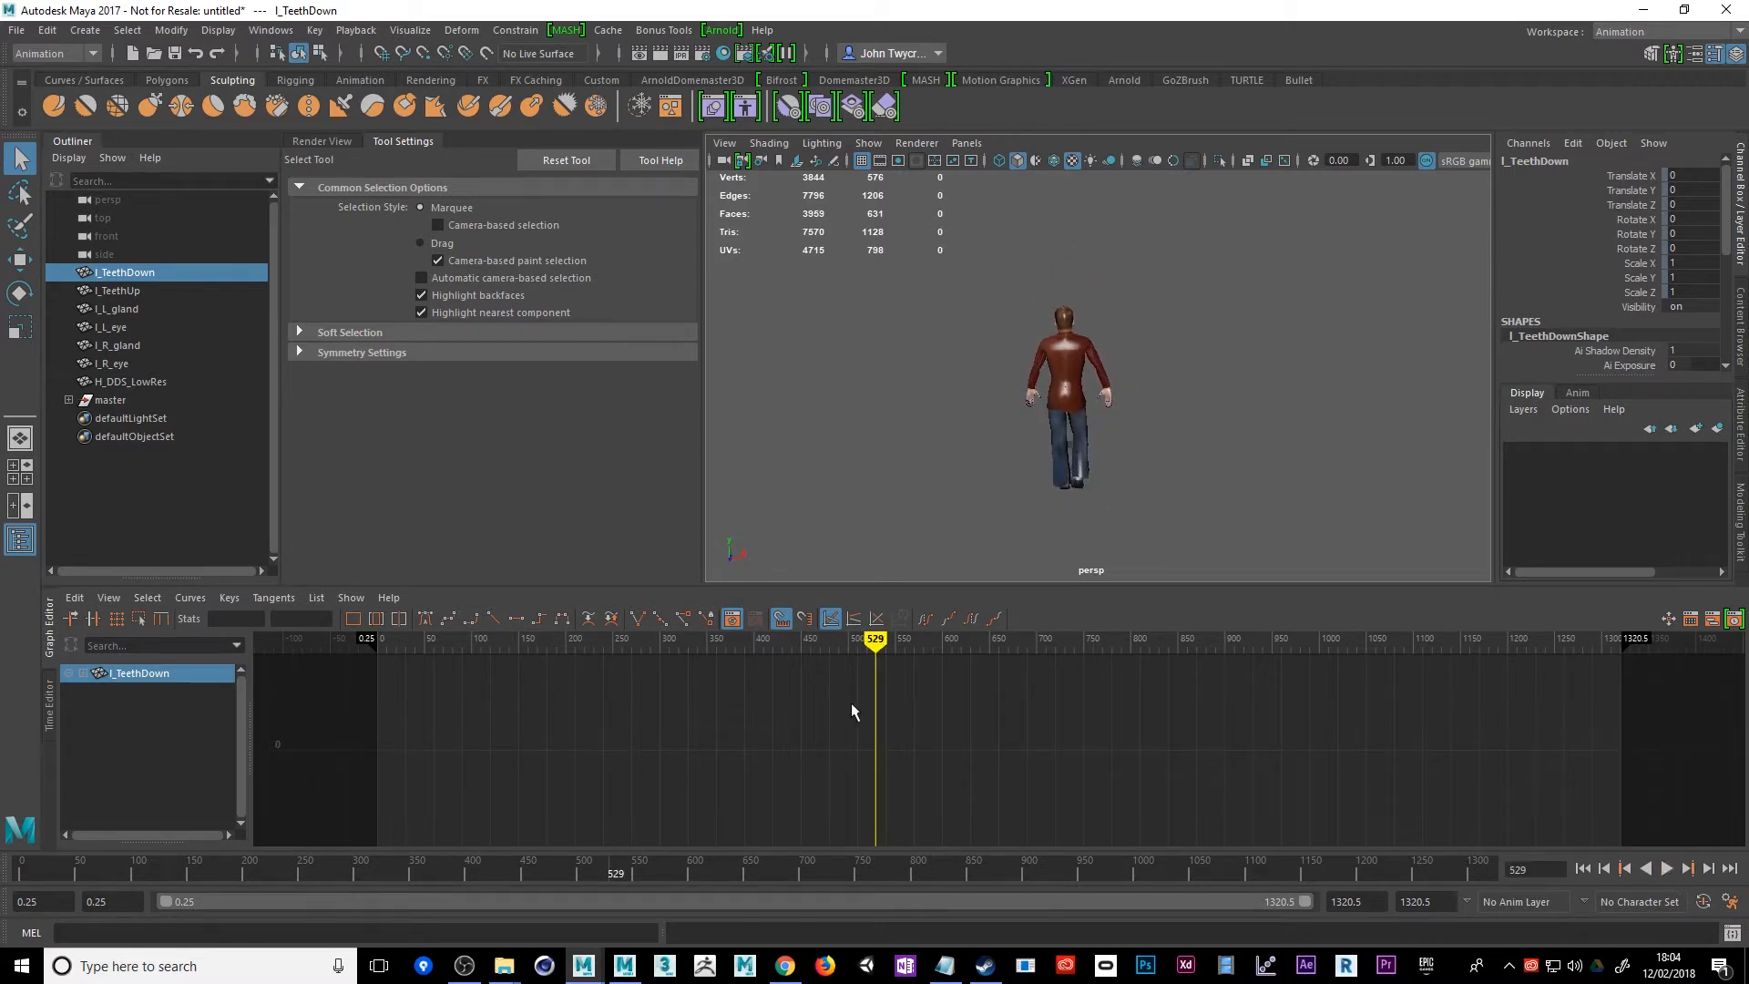
pyautogui.moveTo(876, 641); pyautogui.dragTo(723, 644)
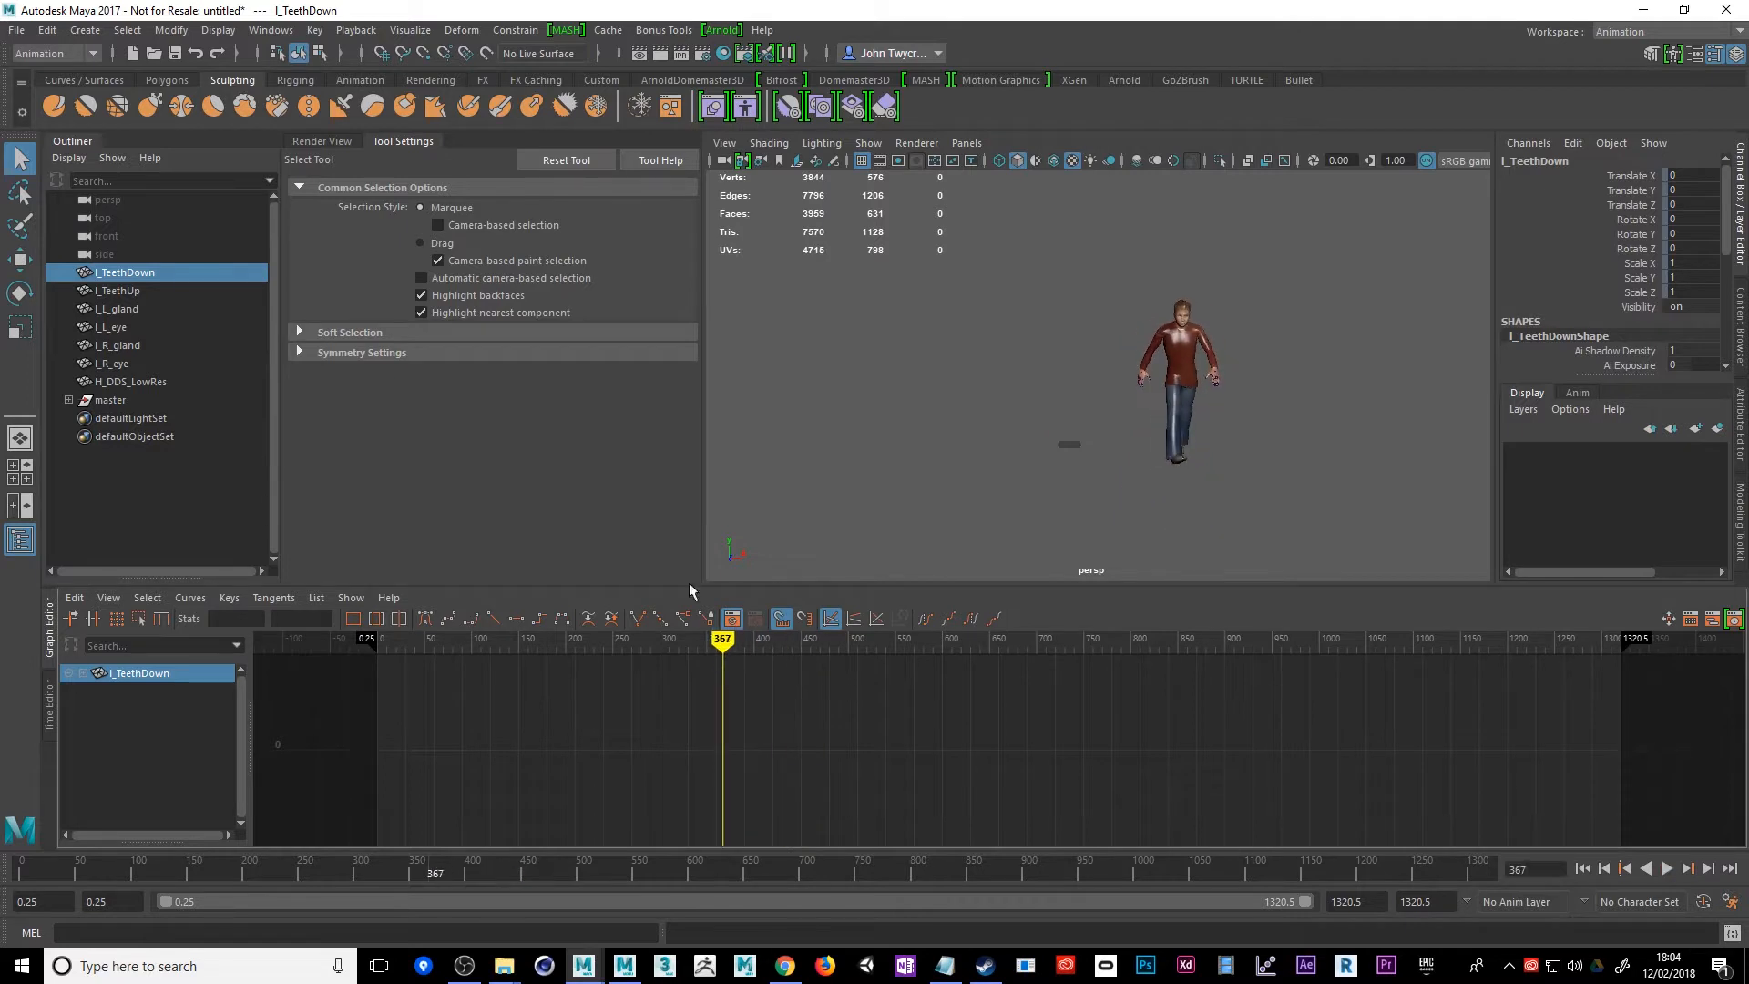
# Create a polygon cube and scale it into a column about 27.24 wide in X and 449.03 tall in Y
pyautogui.click(167, 81)
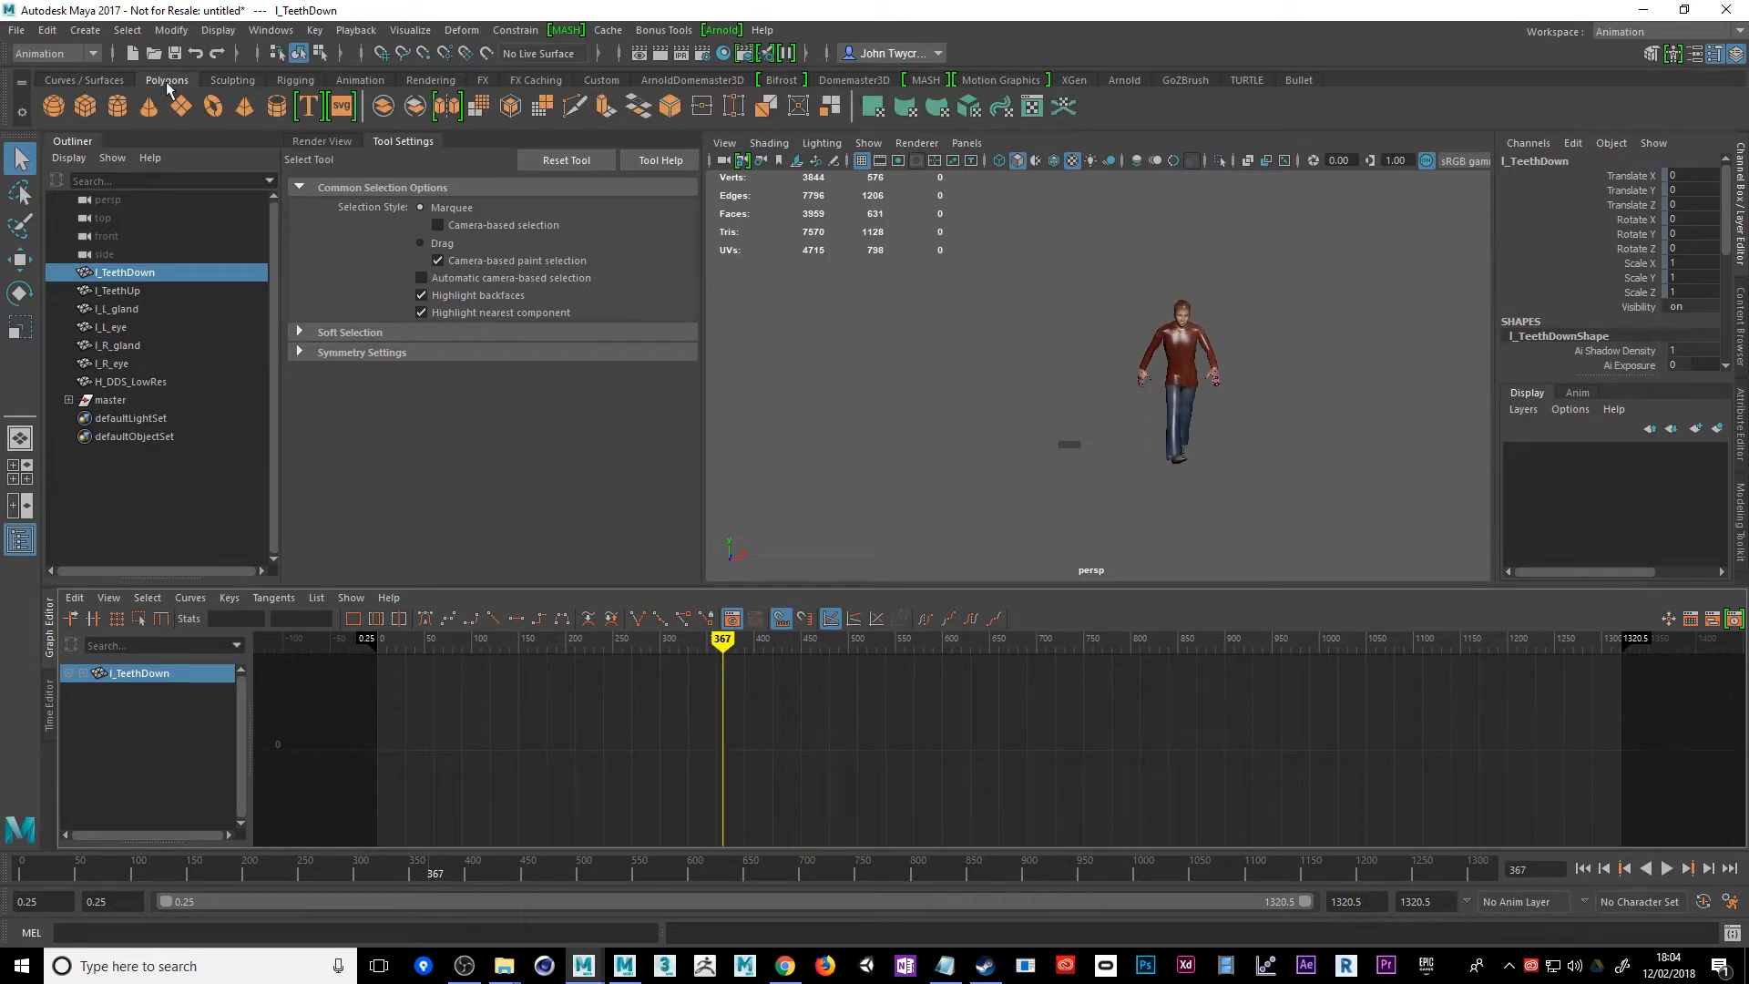
pyautogui.click(85, 107)
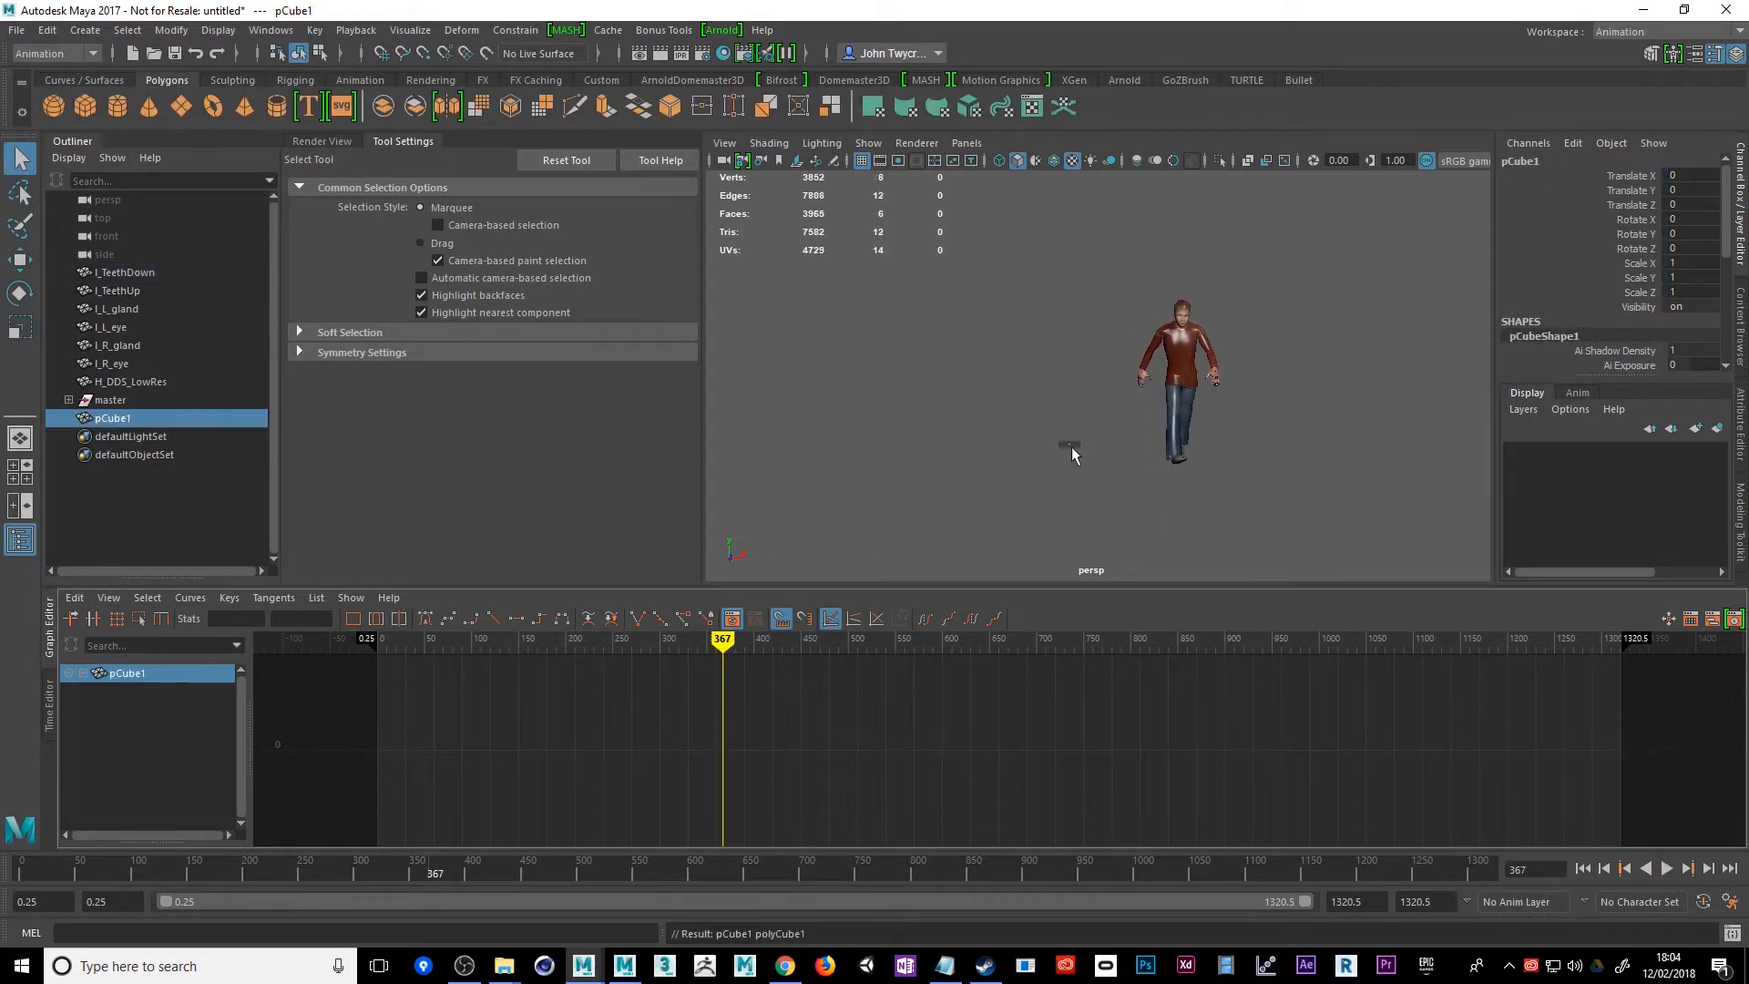
pyautogui.click(19, 326)
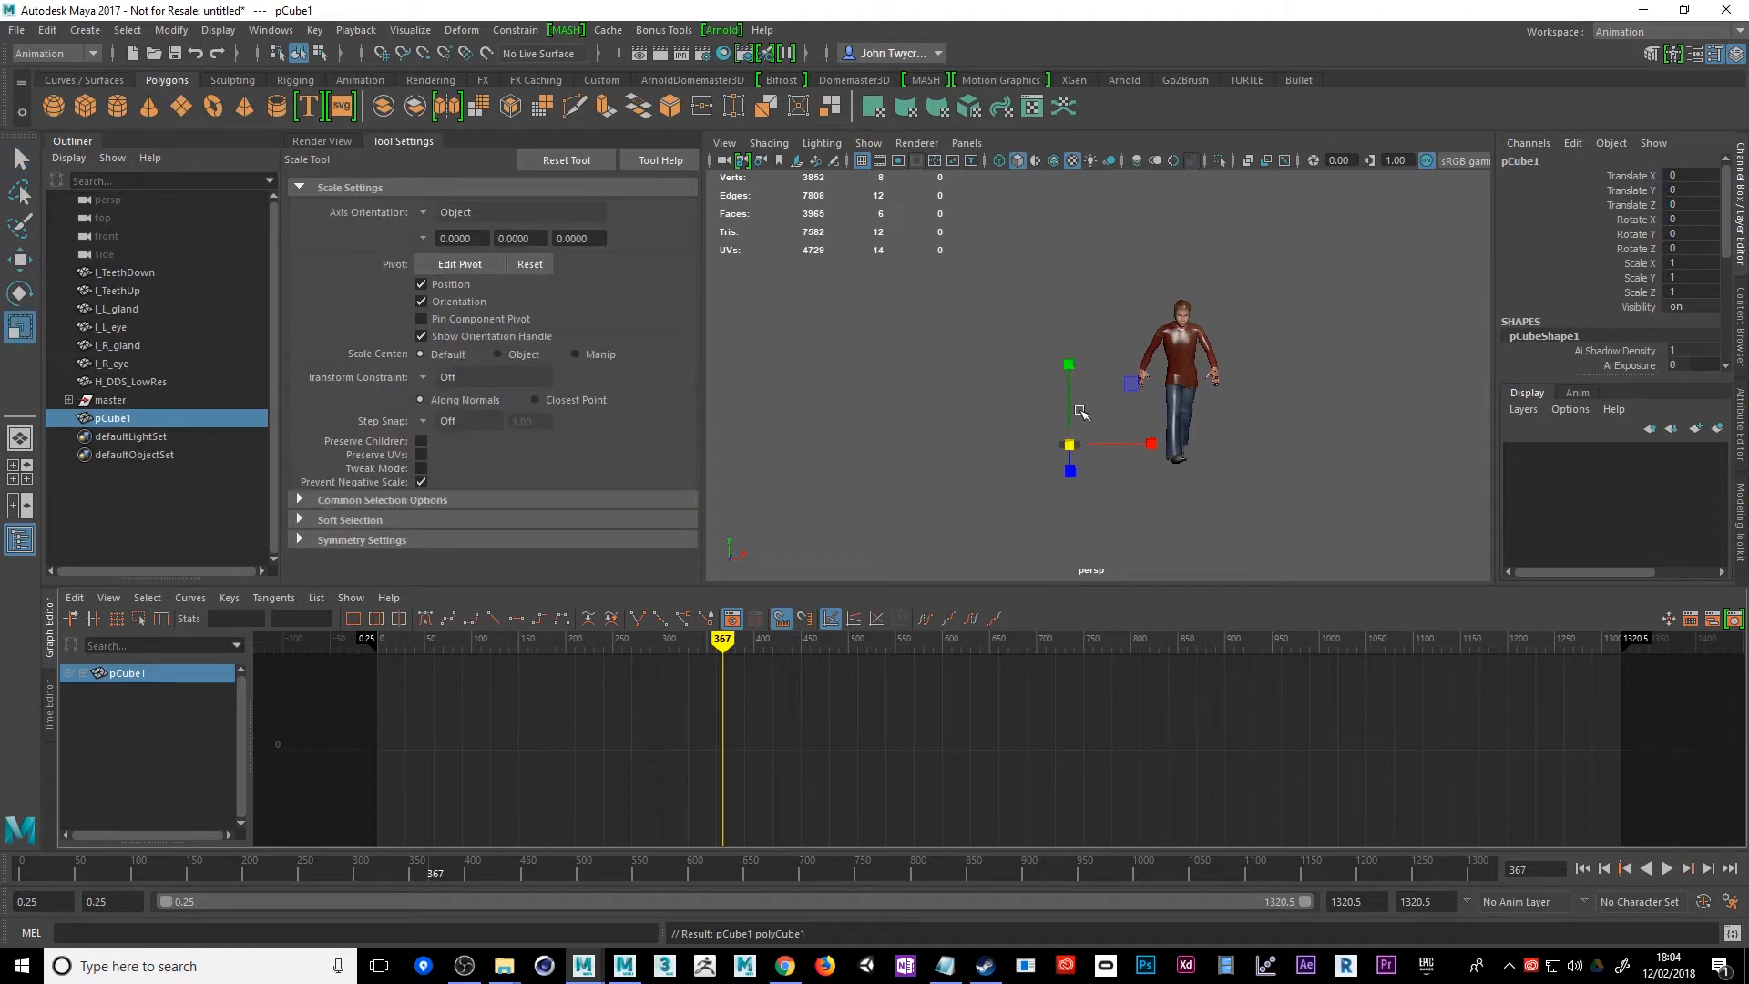
pyautogui.moveTo(1068, 364); pyautogui.dragTo(1066, 23)
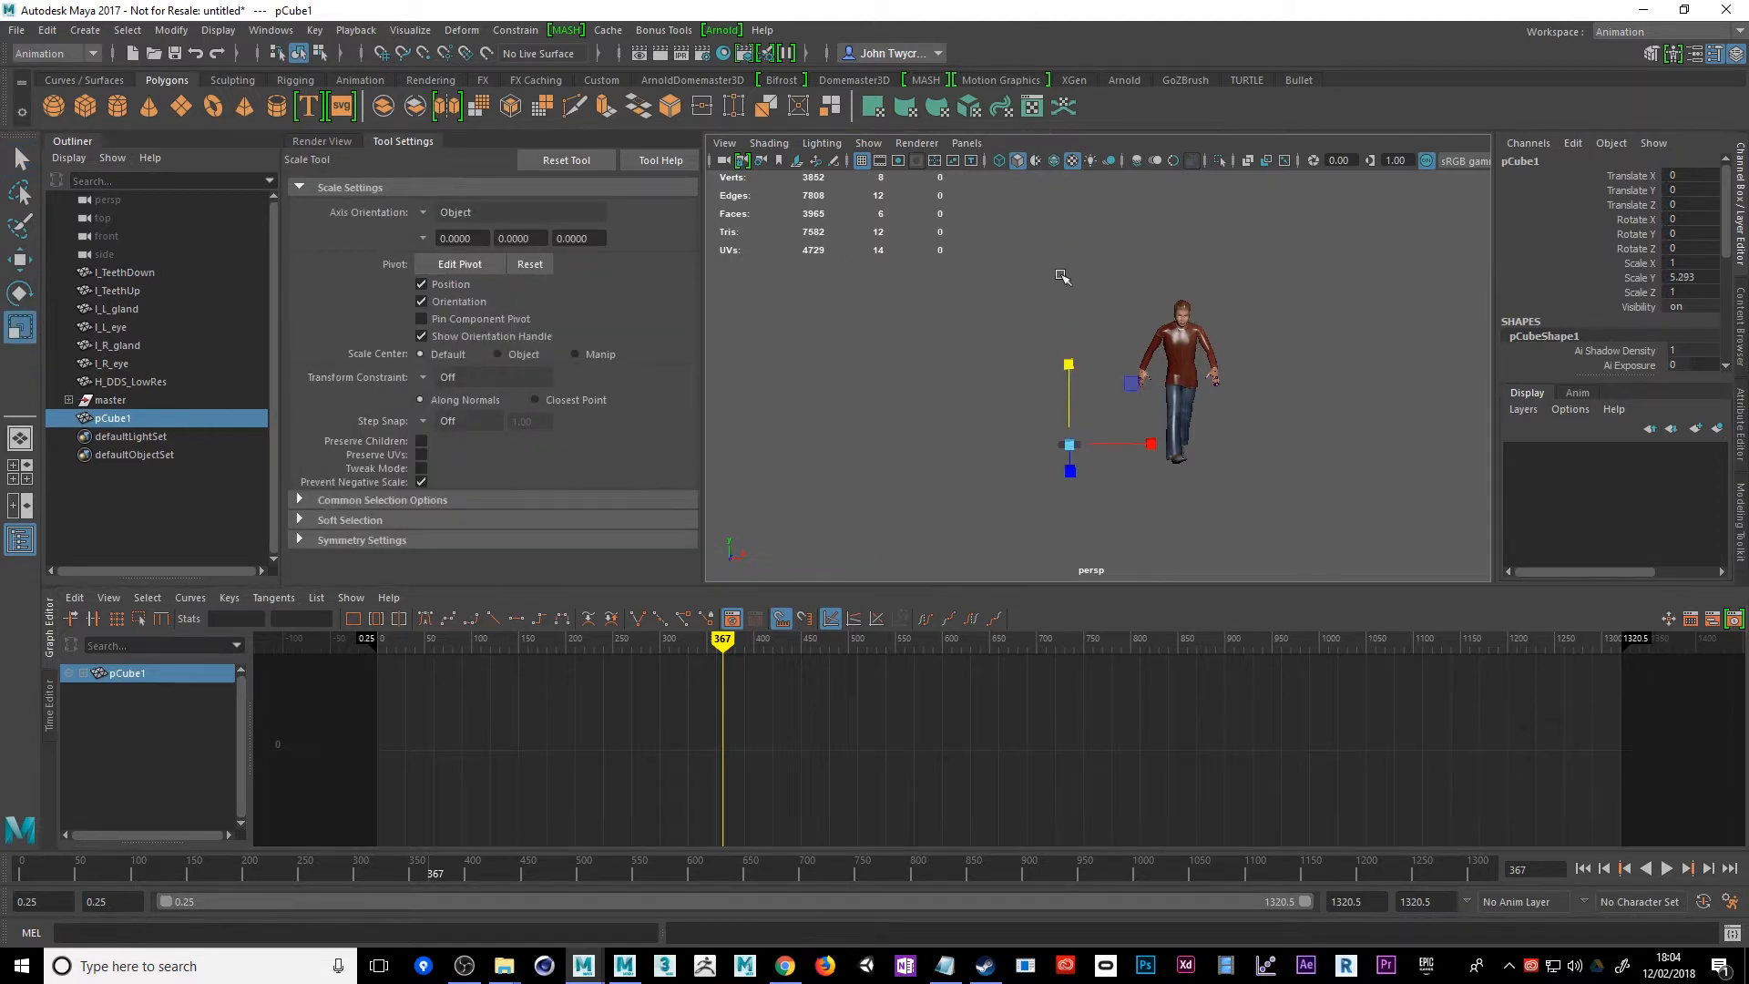
pyautogui.moveTo(1070, 364); pyautogui.dragTo(1088, 240)
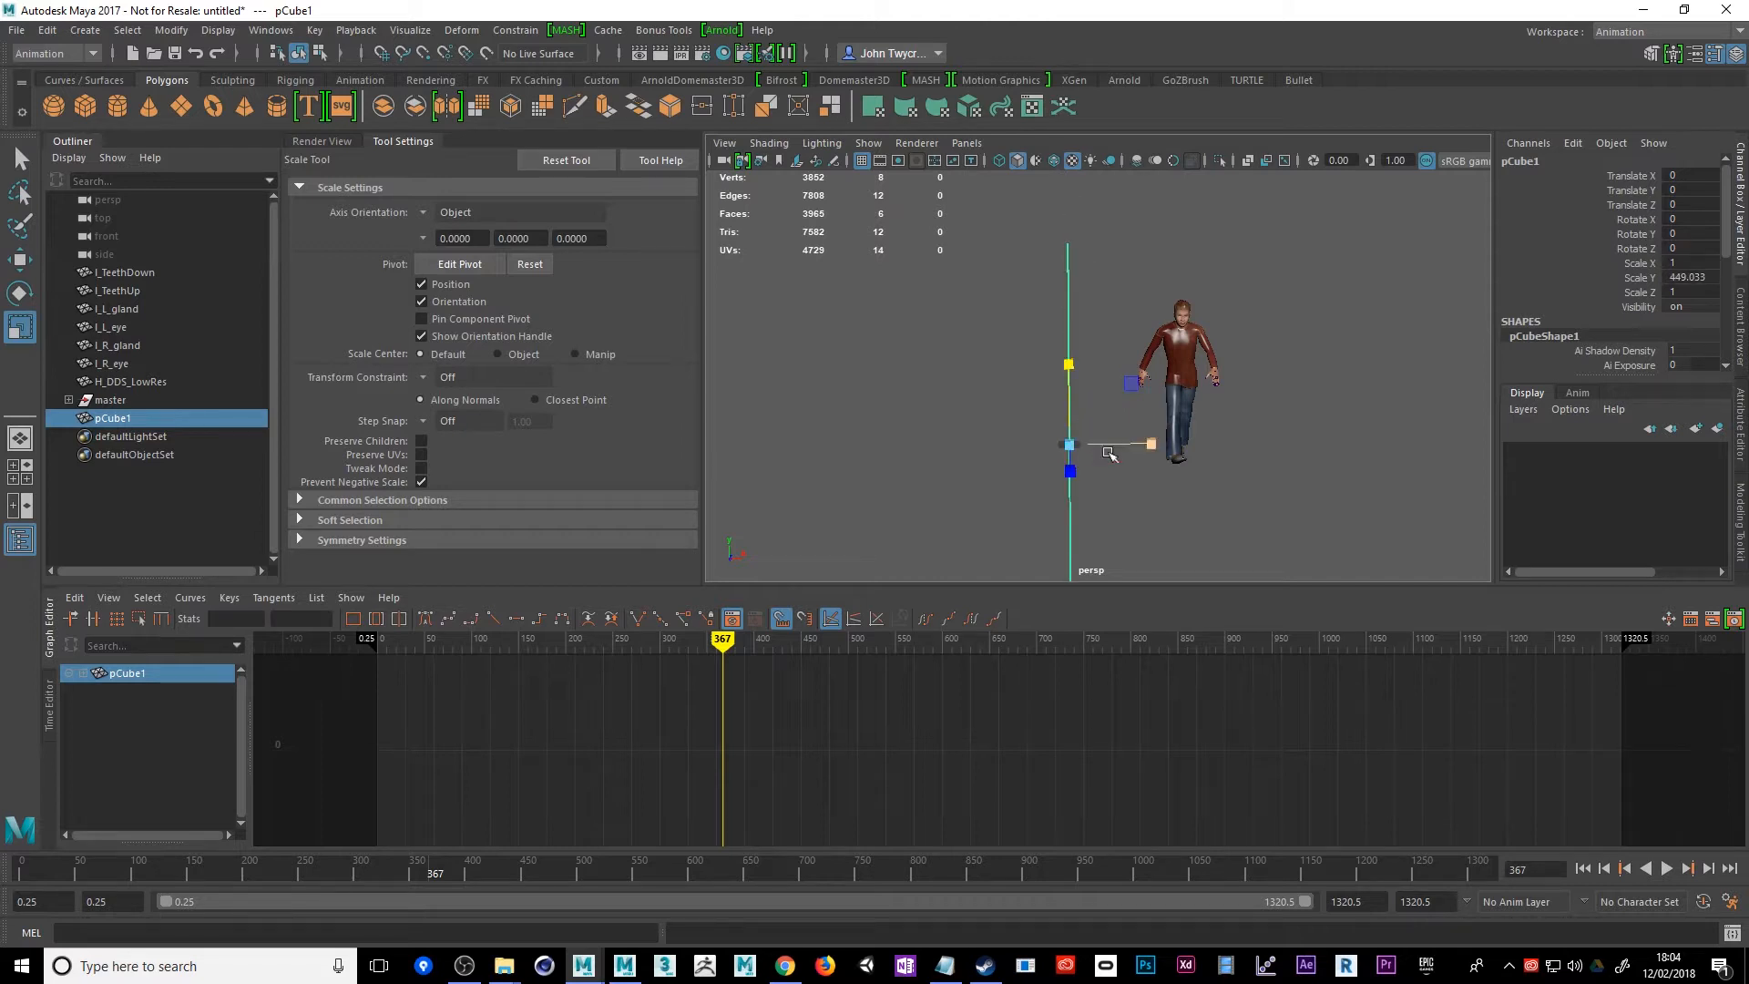
pyautogui.moveTo(1152, 447); pyautogui.dragTo(1442, 465)
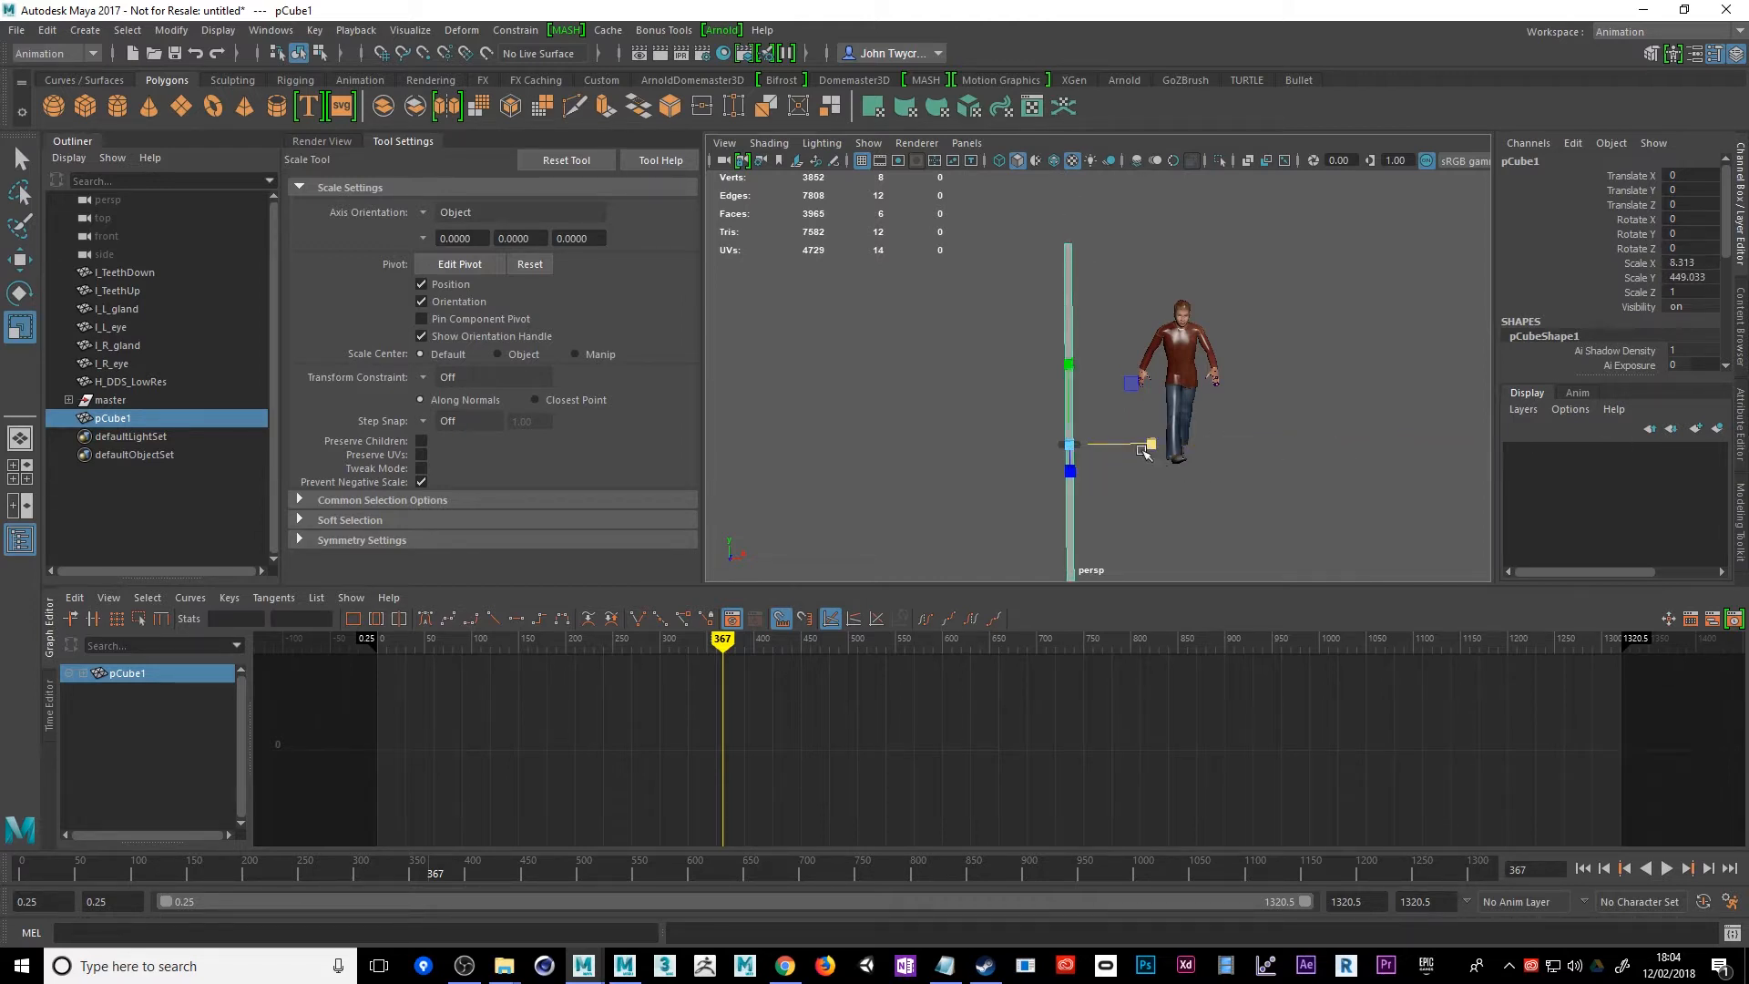
pyautogui.moveTo(1150, 447); pyautogui.dragTo(1330, 449)
# Stretch the column into a long wall by scaling it to about 810.04 in Z
pyautogui.keyDown('alt'); pyautogui.moveTo(1175, 557); pyautogui.dragTo(1381, 549); pyautogui.keyUp('alt')
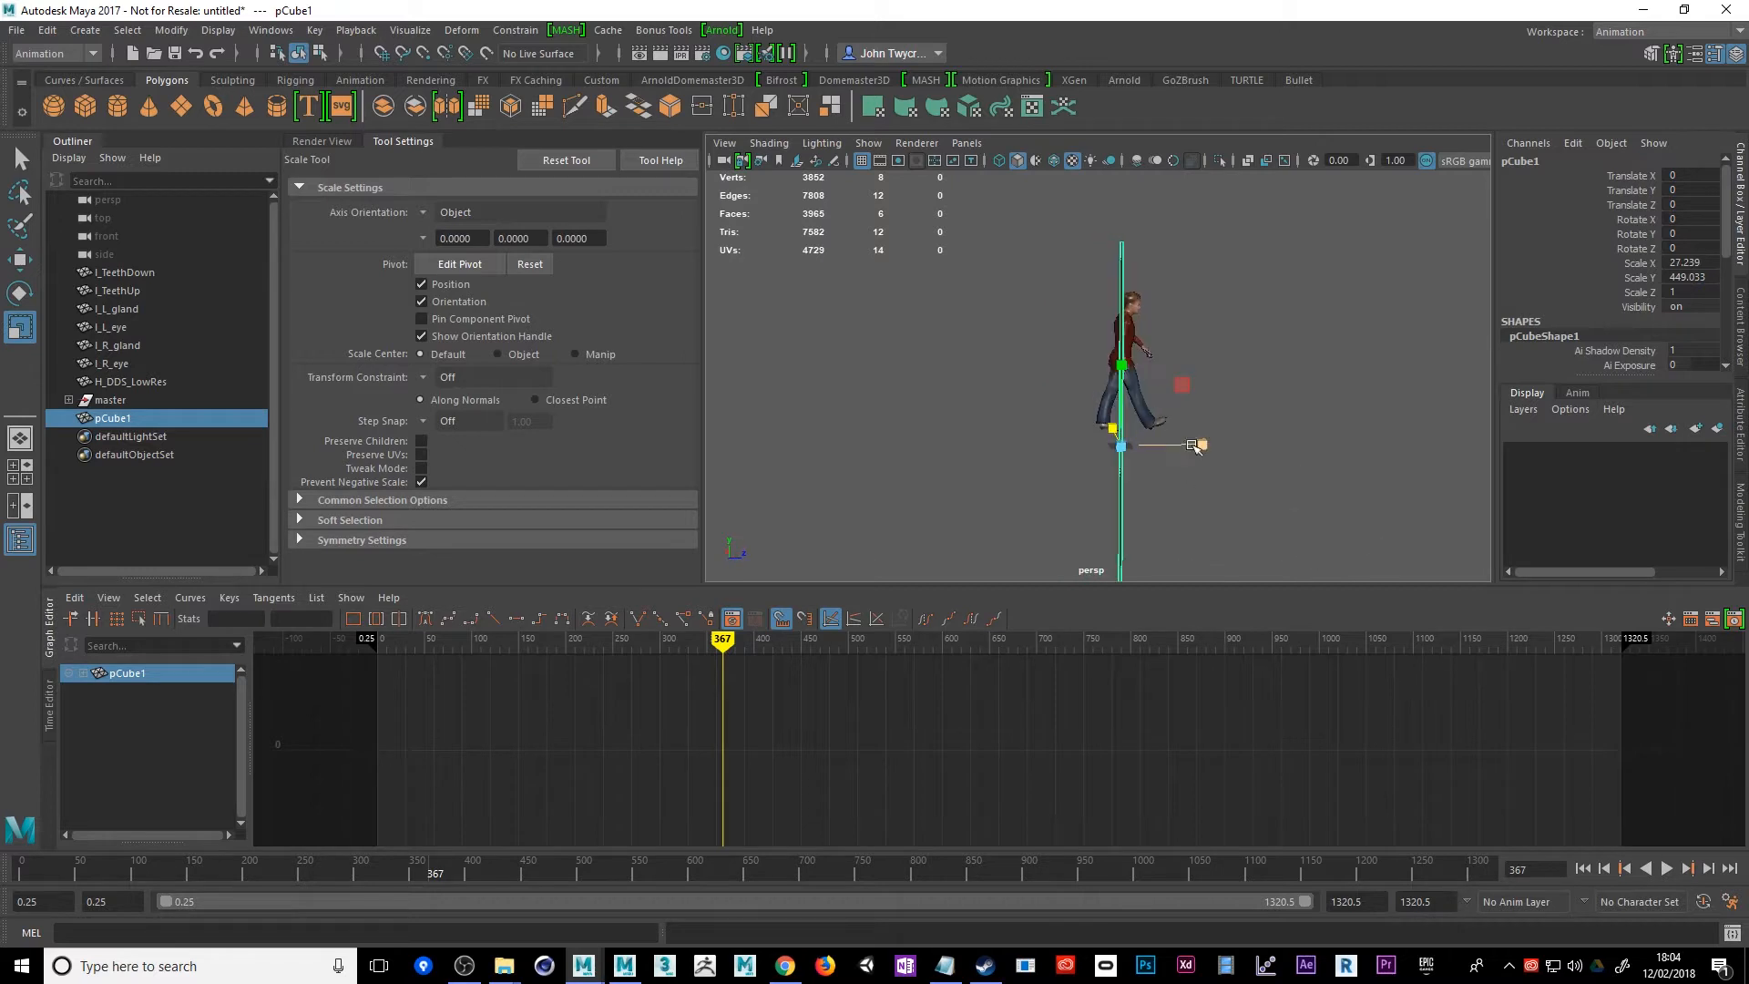
pyautogui.moveTo(1203, 445); pyautogui.dragTo(1664, 458)
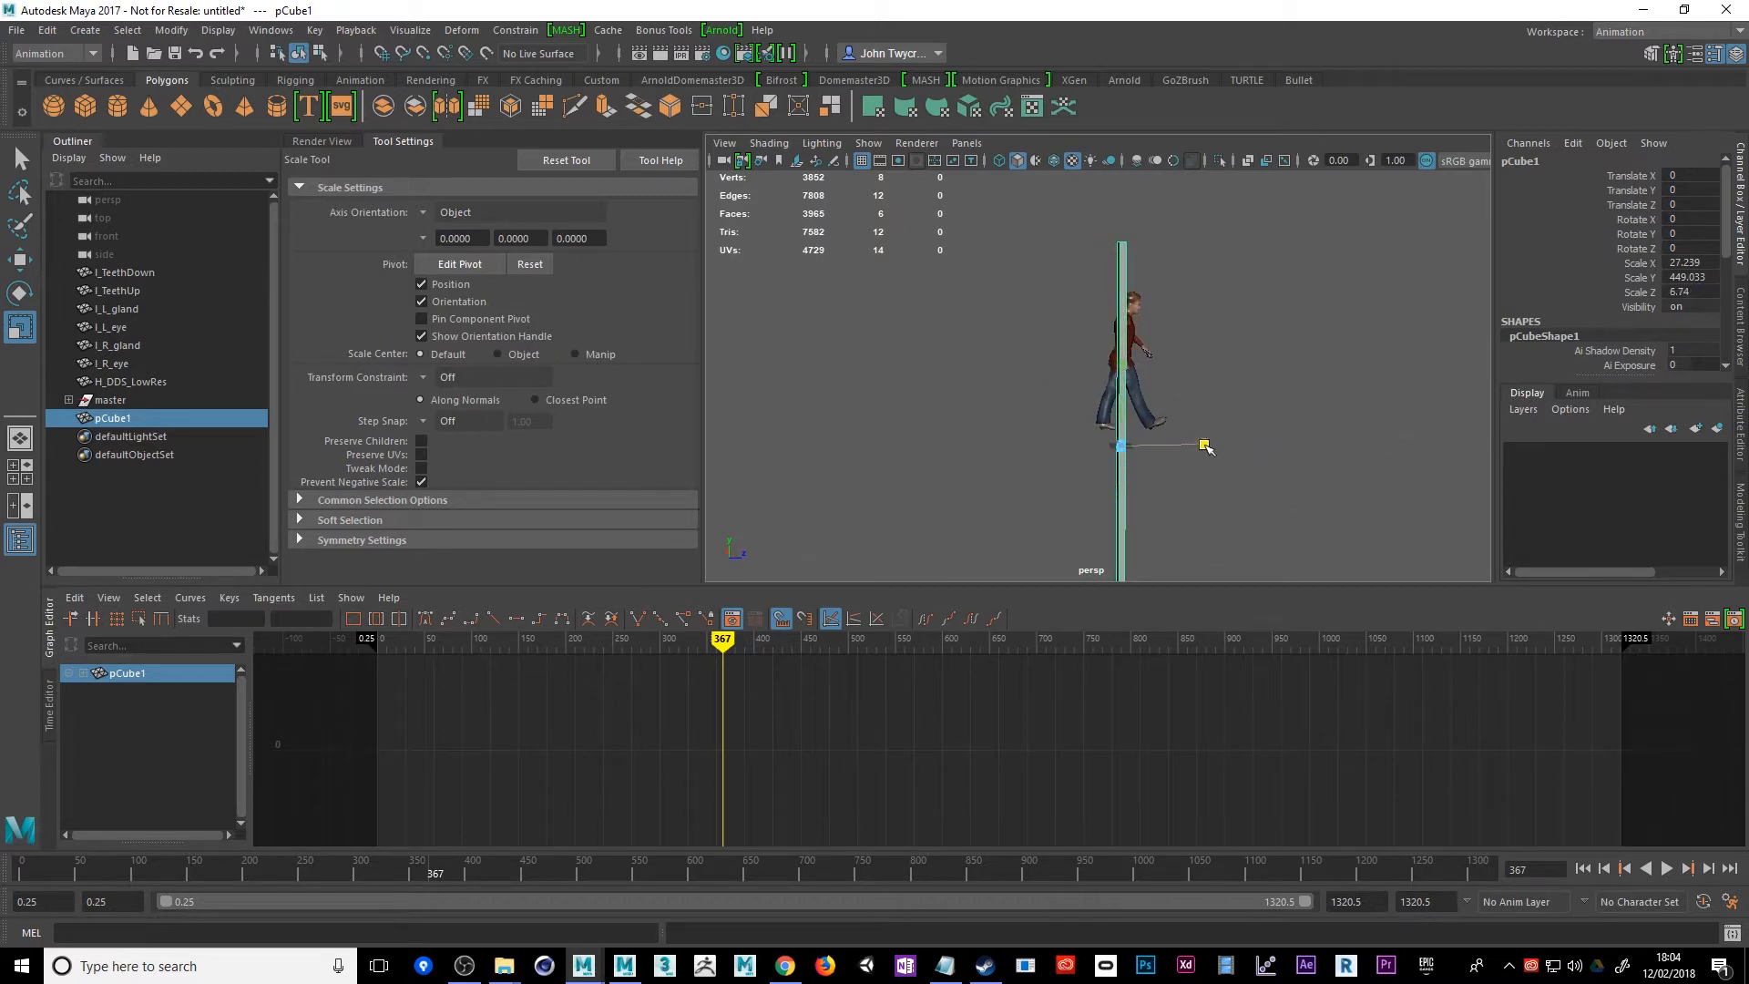
pyautogui.moveTo(1204, 445); pyautogui.dragTo(1400, 452)
pyautogui.moveTo(1203, 449); pyautogui.dragTo(1699, 444)
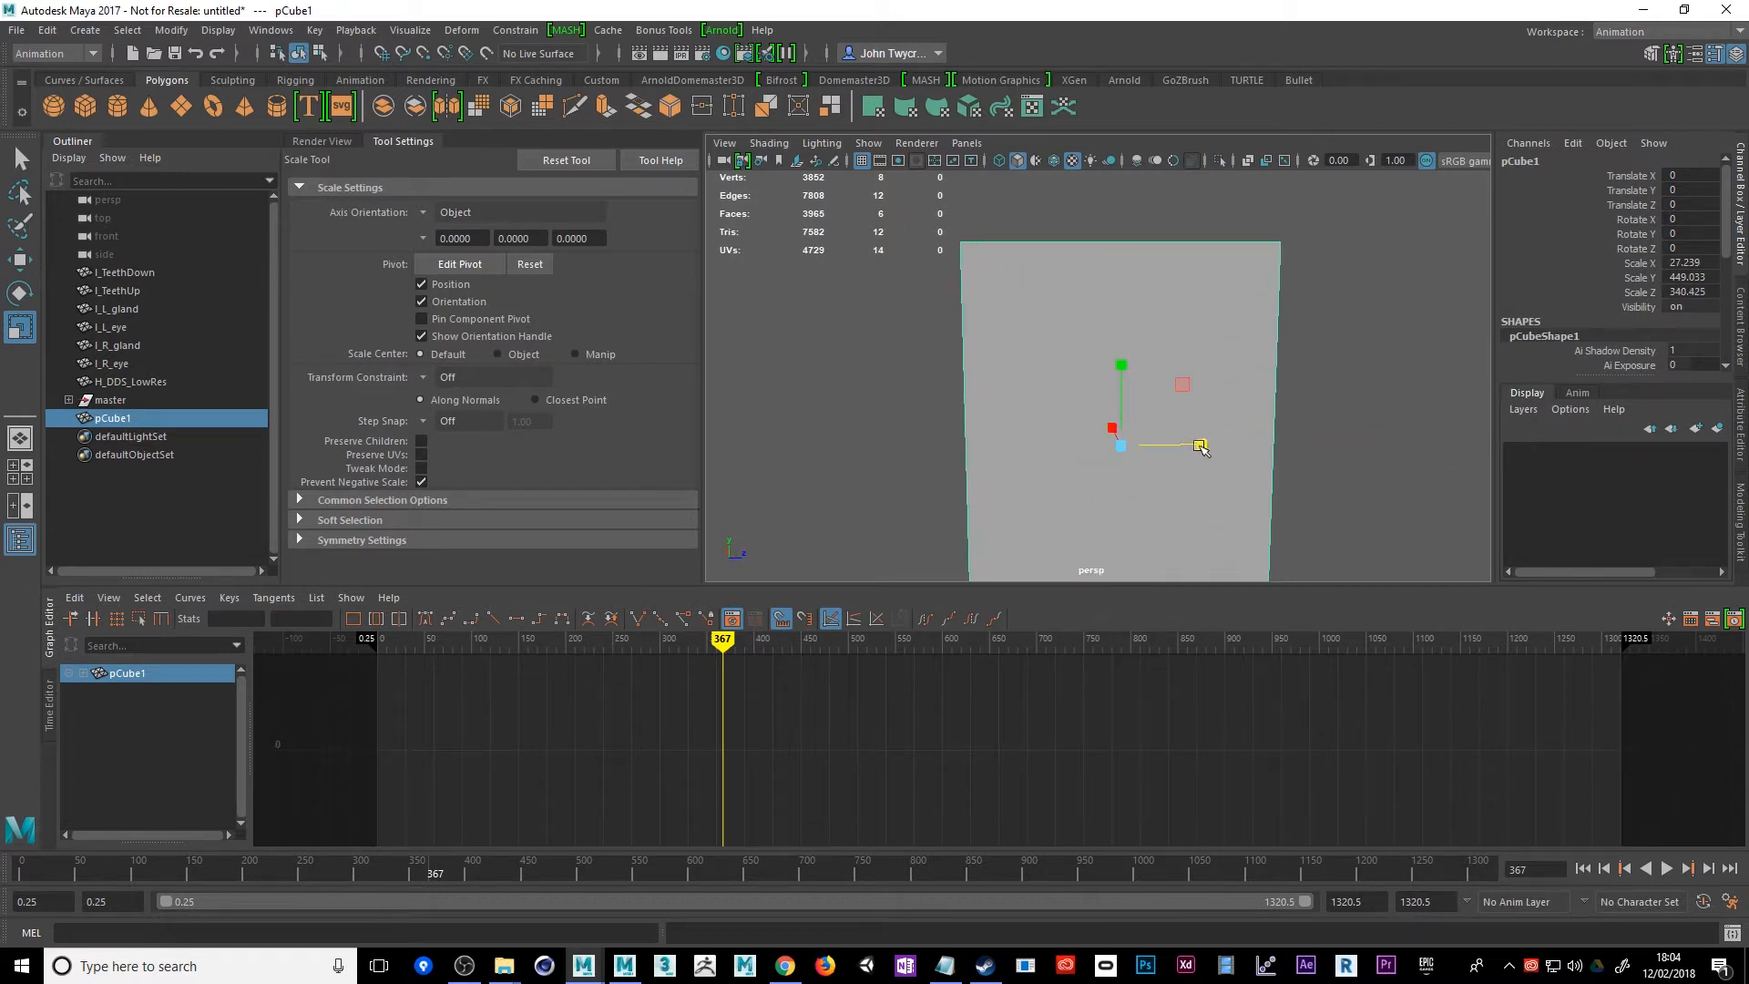
pyautogui.moveTo(1201, 449); pyautogui.dragTo(1052, 470)
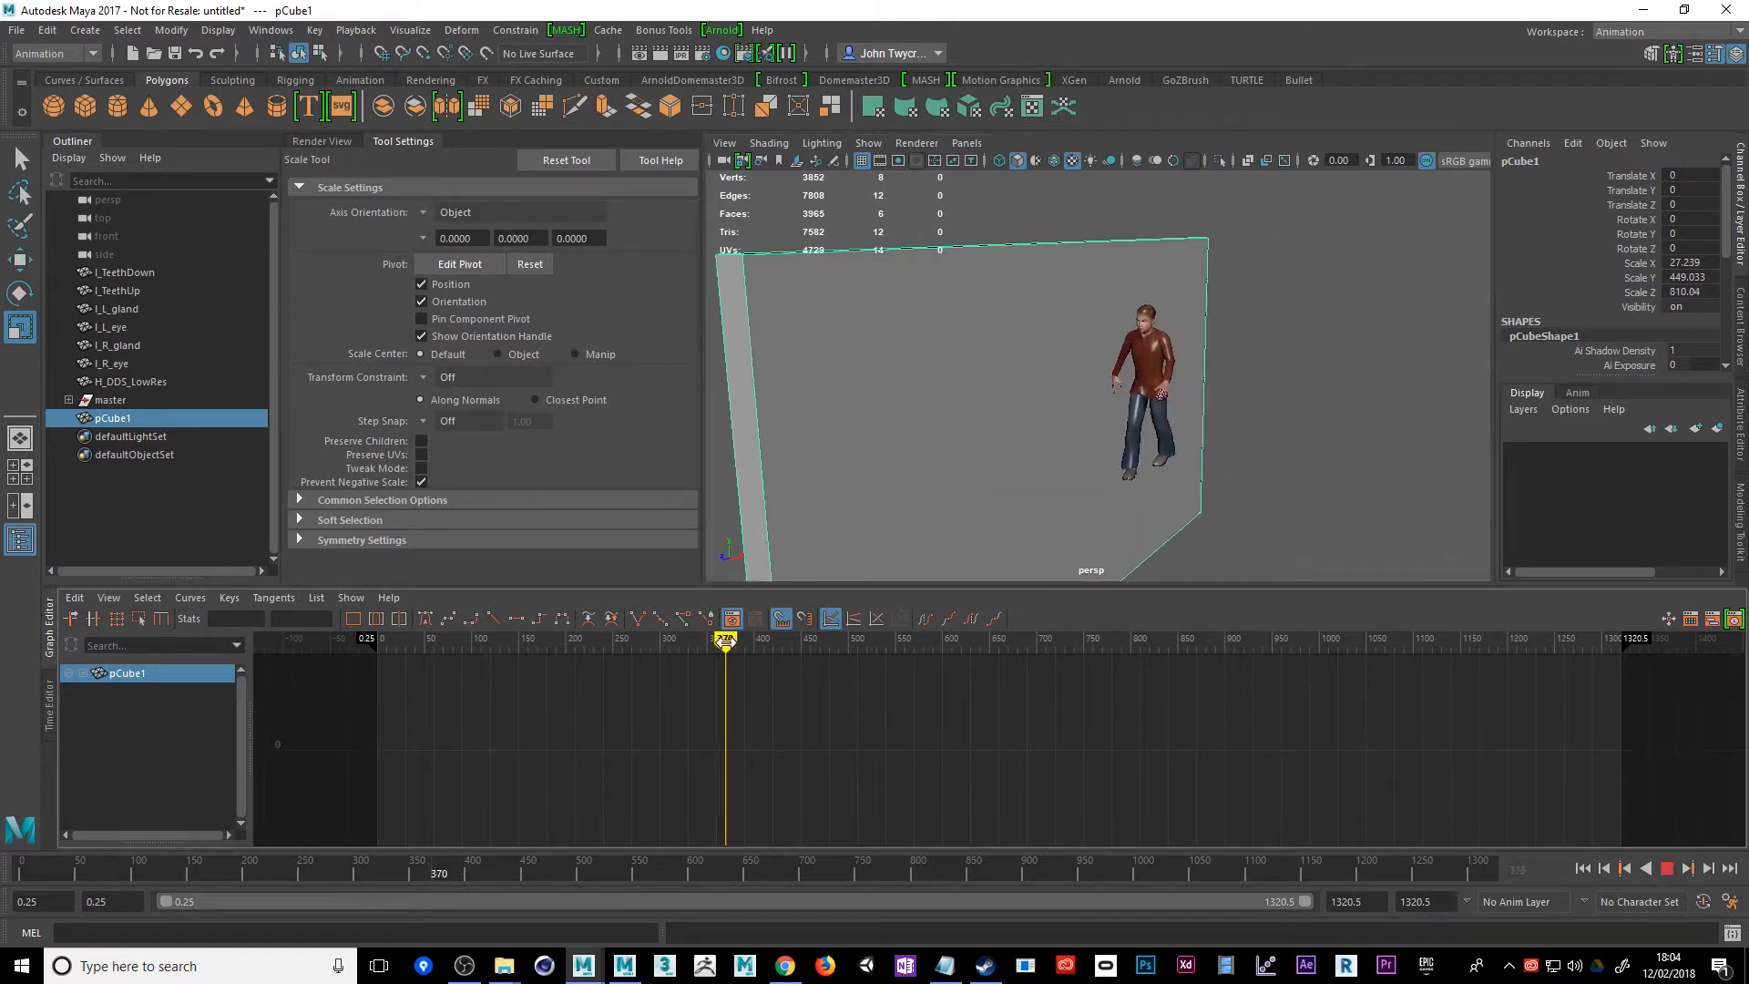
# Play the walk past the wall, and move the wall to about X 35.99, Z -281.01
pyautogui.hotkey('alt', 'v')
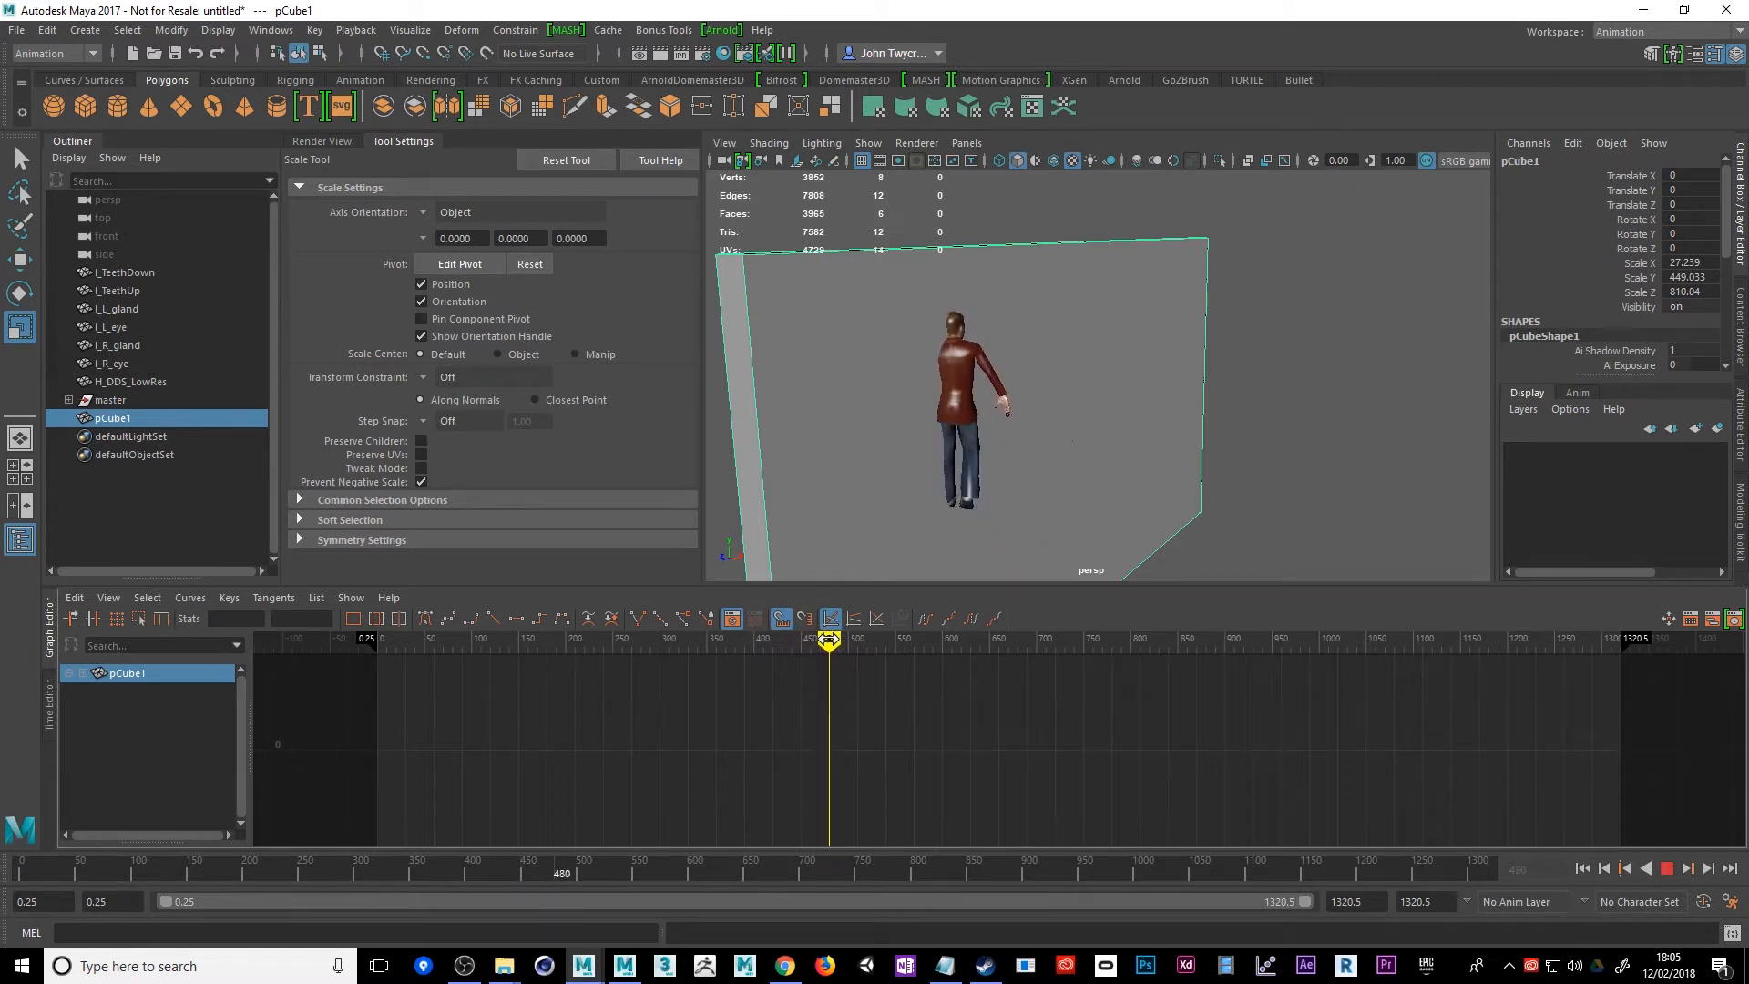
pyautogui.hotkey('alt', 'v')
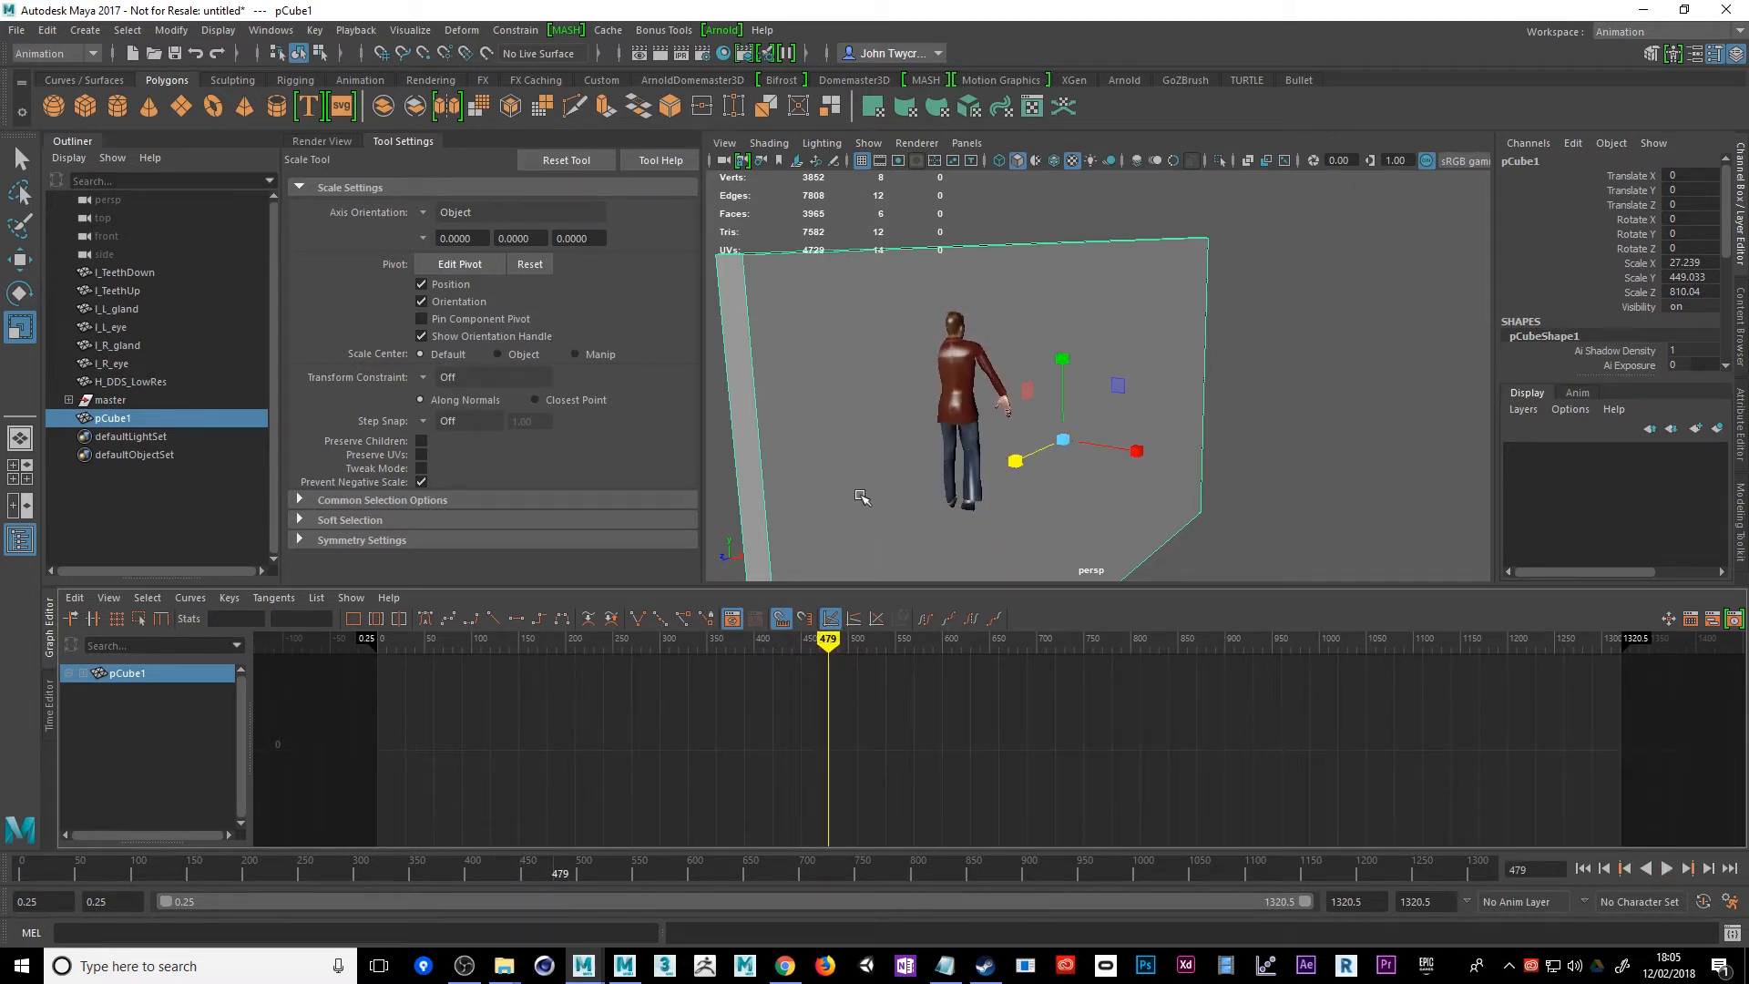
pyautogui.press('w')
pyautogui.moveTo(1011, 465); pyautogui.dragTo(1128, 412)
pyautogui.moveTo(1248, 407); pyautogui.dragTo(1272, 416)
# Check the character's path on both sides of the wall and shift the wall to about X 69.87
pyautogui.moveTo(831, 645); pyautogui.dragTo(795, 645)
pyautogui.keyDown('alt'); pyautogui.moveTo(1054, 516); pyautogui.dragTo(856, 405); pyautogui.keyUp('alt')
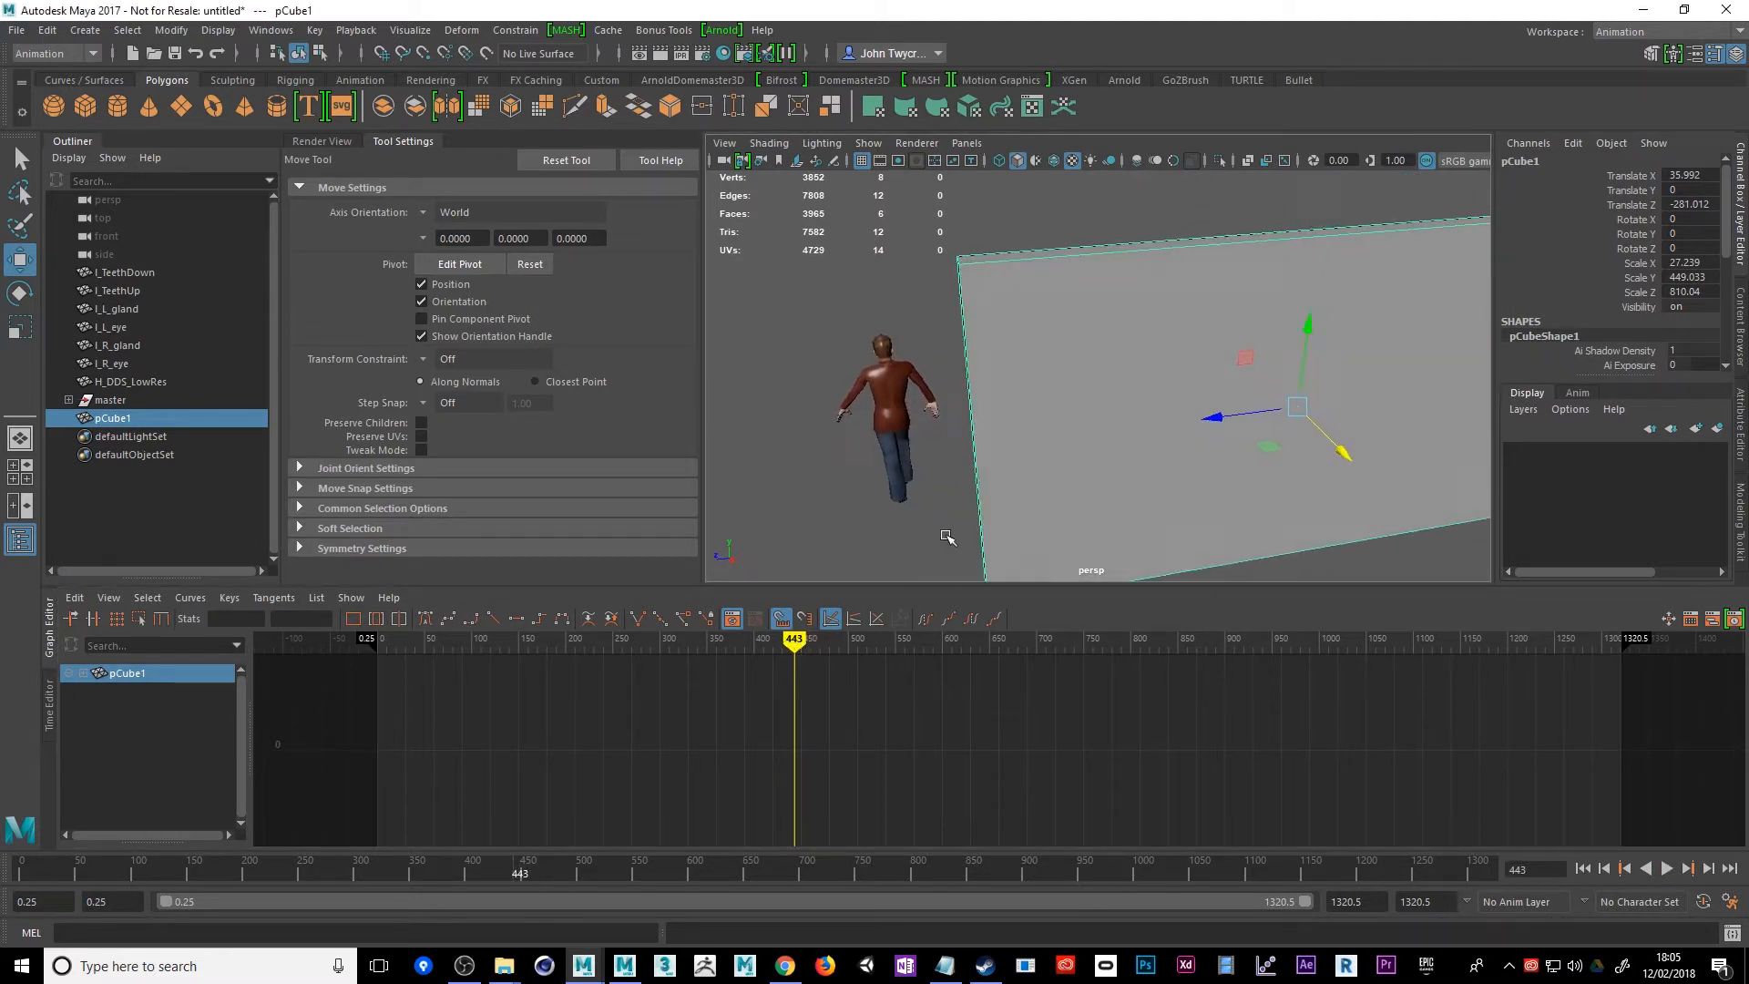
pyautogui.moveTo(795, 640); pyautogui.dragTo(749, 641)
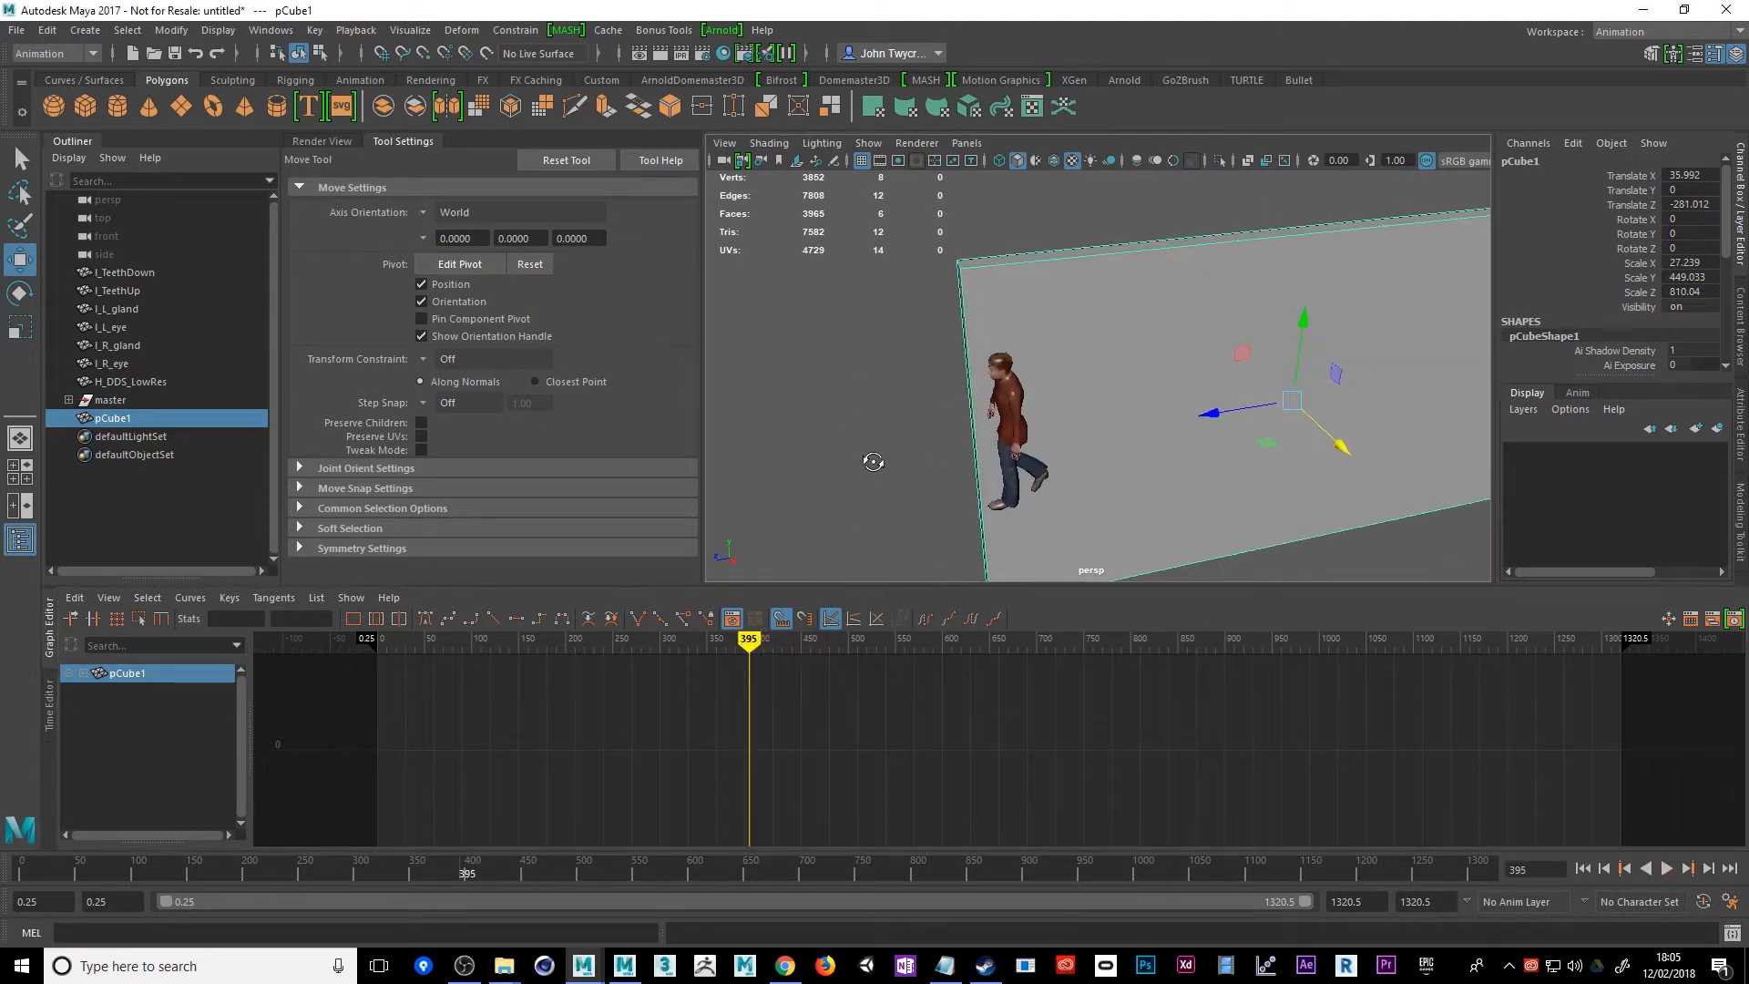
pyautogui.keyDown('alt'); pyautogui.moveTo(874, 461); pyautogui.dragTo(1036, 422); pyautogui.keyUp('alt')
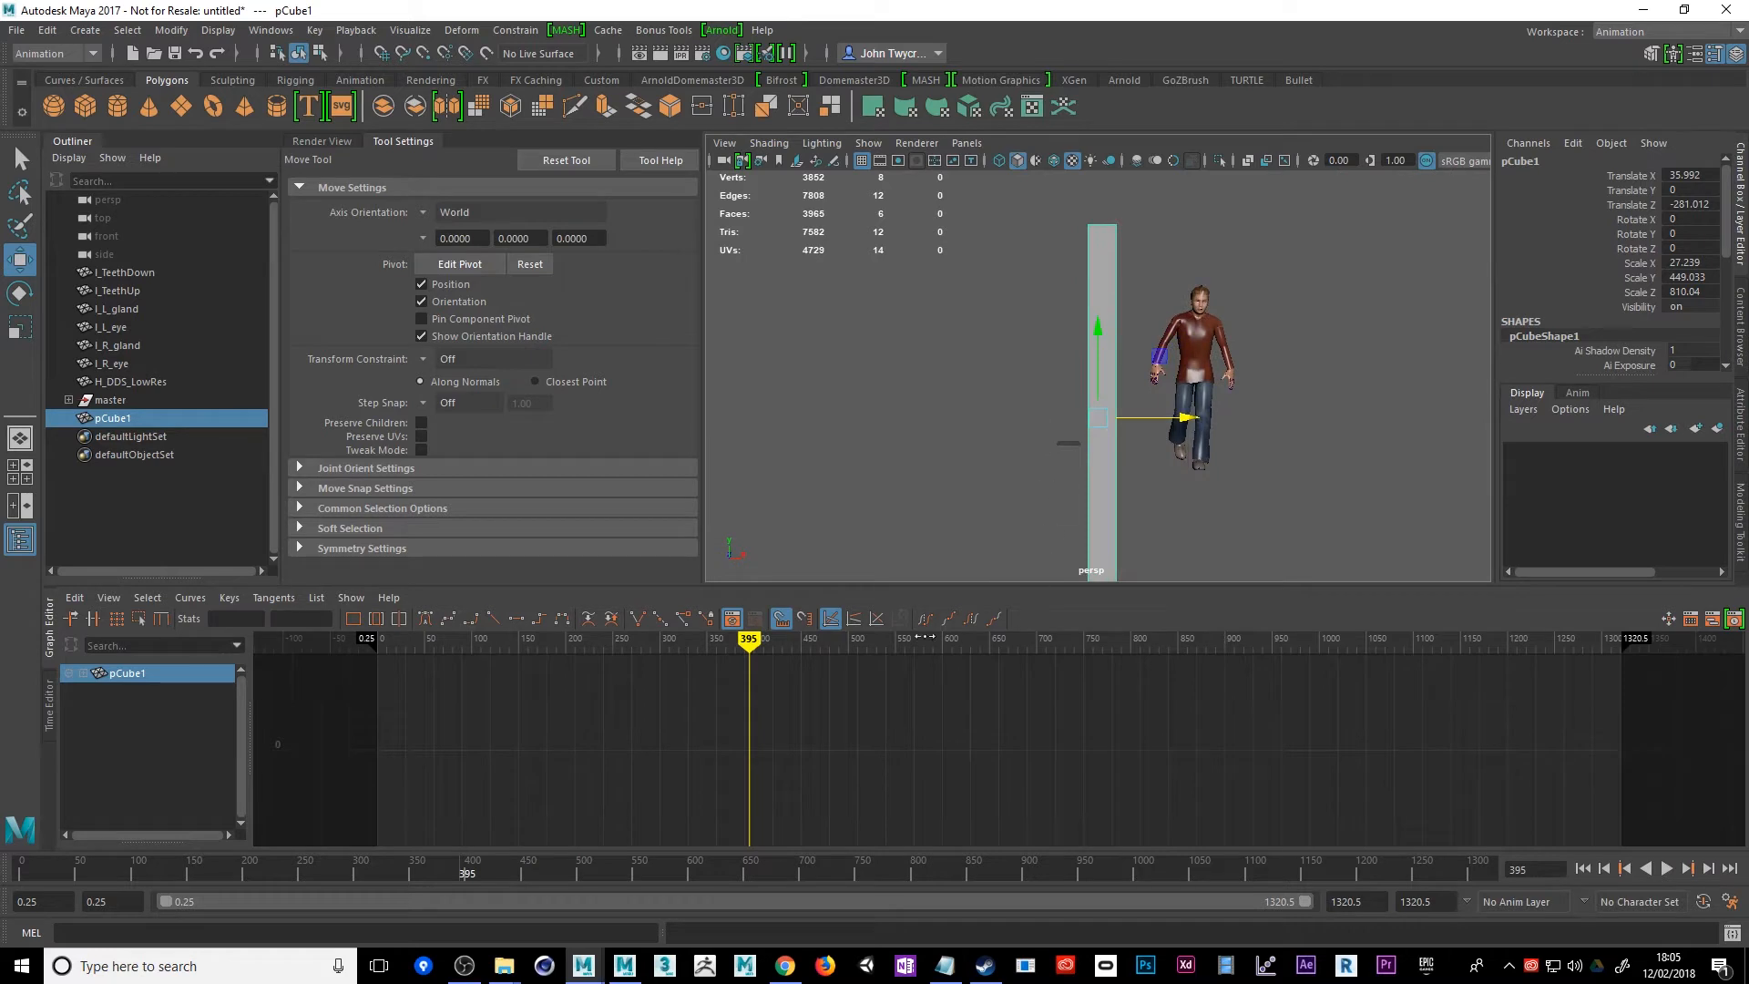
pyautogui.moveTo(772, 643); pyautogui.dragTo(856, 642)
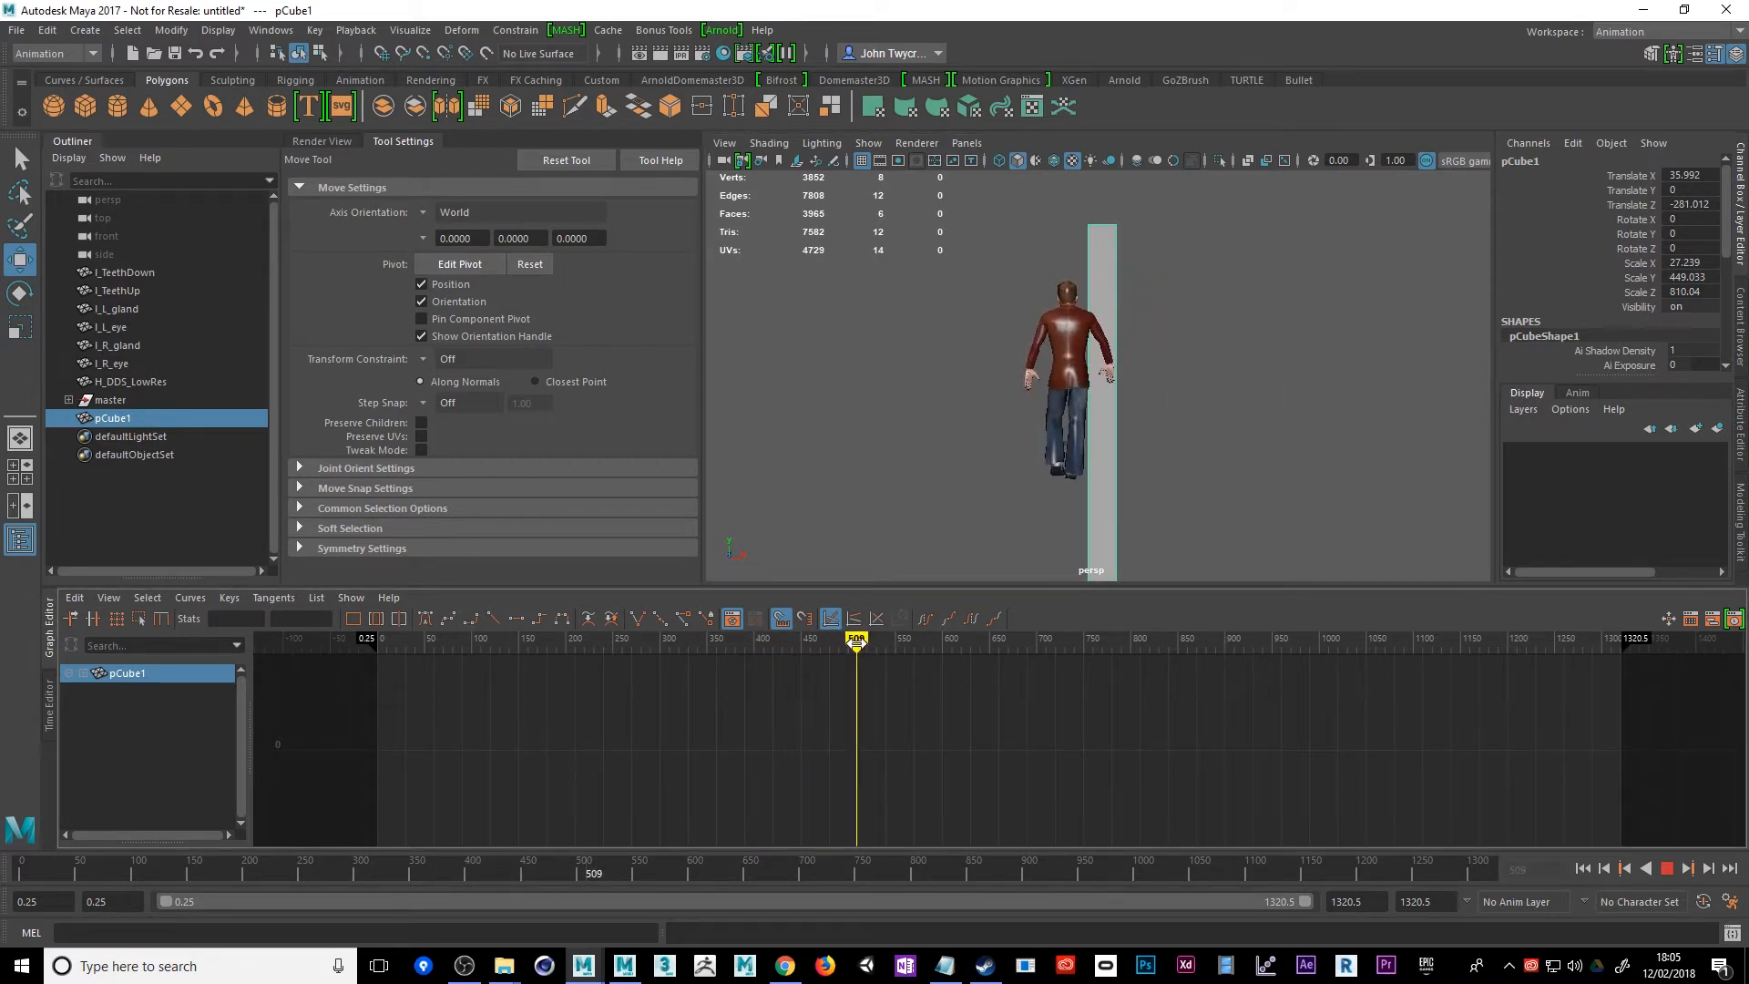
pyautogui.moveTo(1189, 421); pyautogui.dragTo(1223, 475)
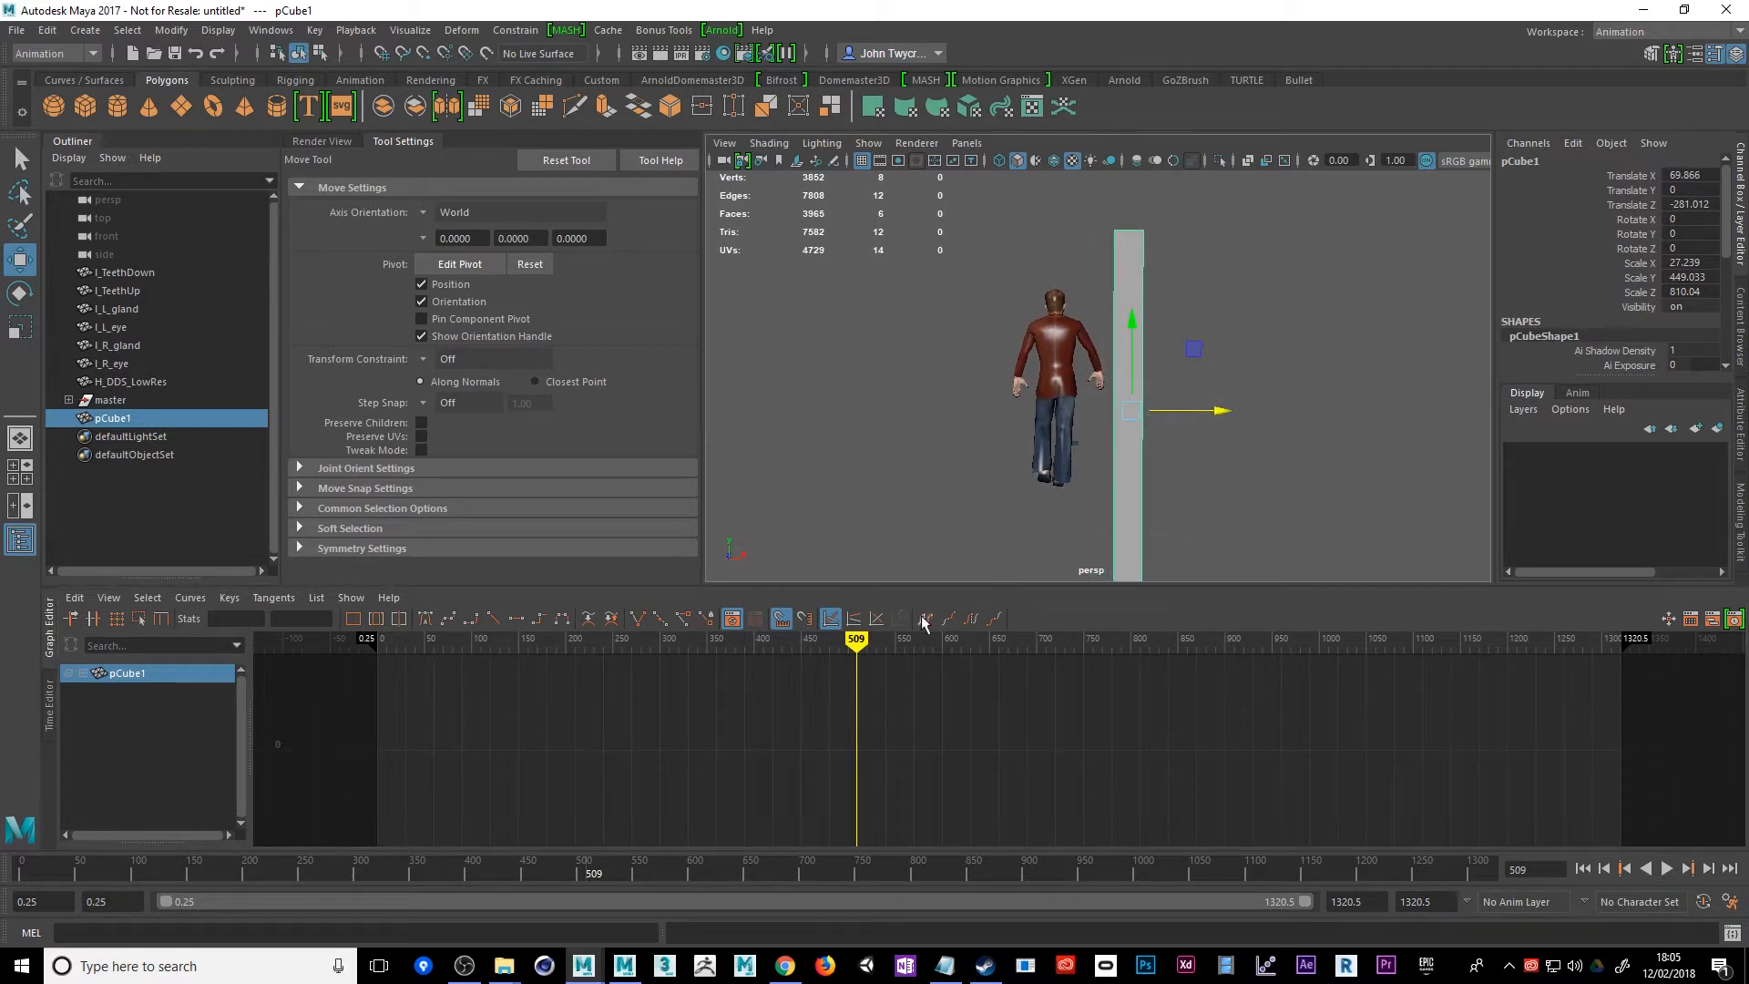
# Check the character's clearance at frame 342 and thin the wall to about 17.93 in X
pyautogui.moveTo(857, 643); pyautogui.dragTo(699, 648)
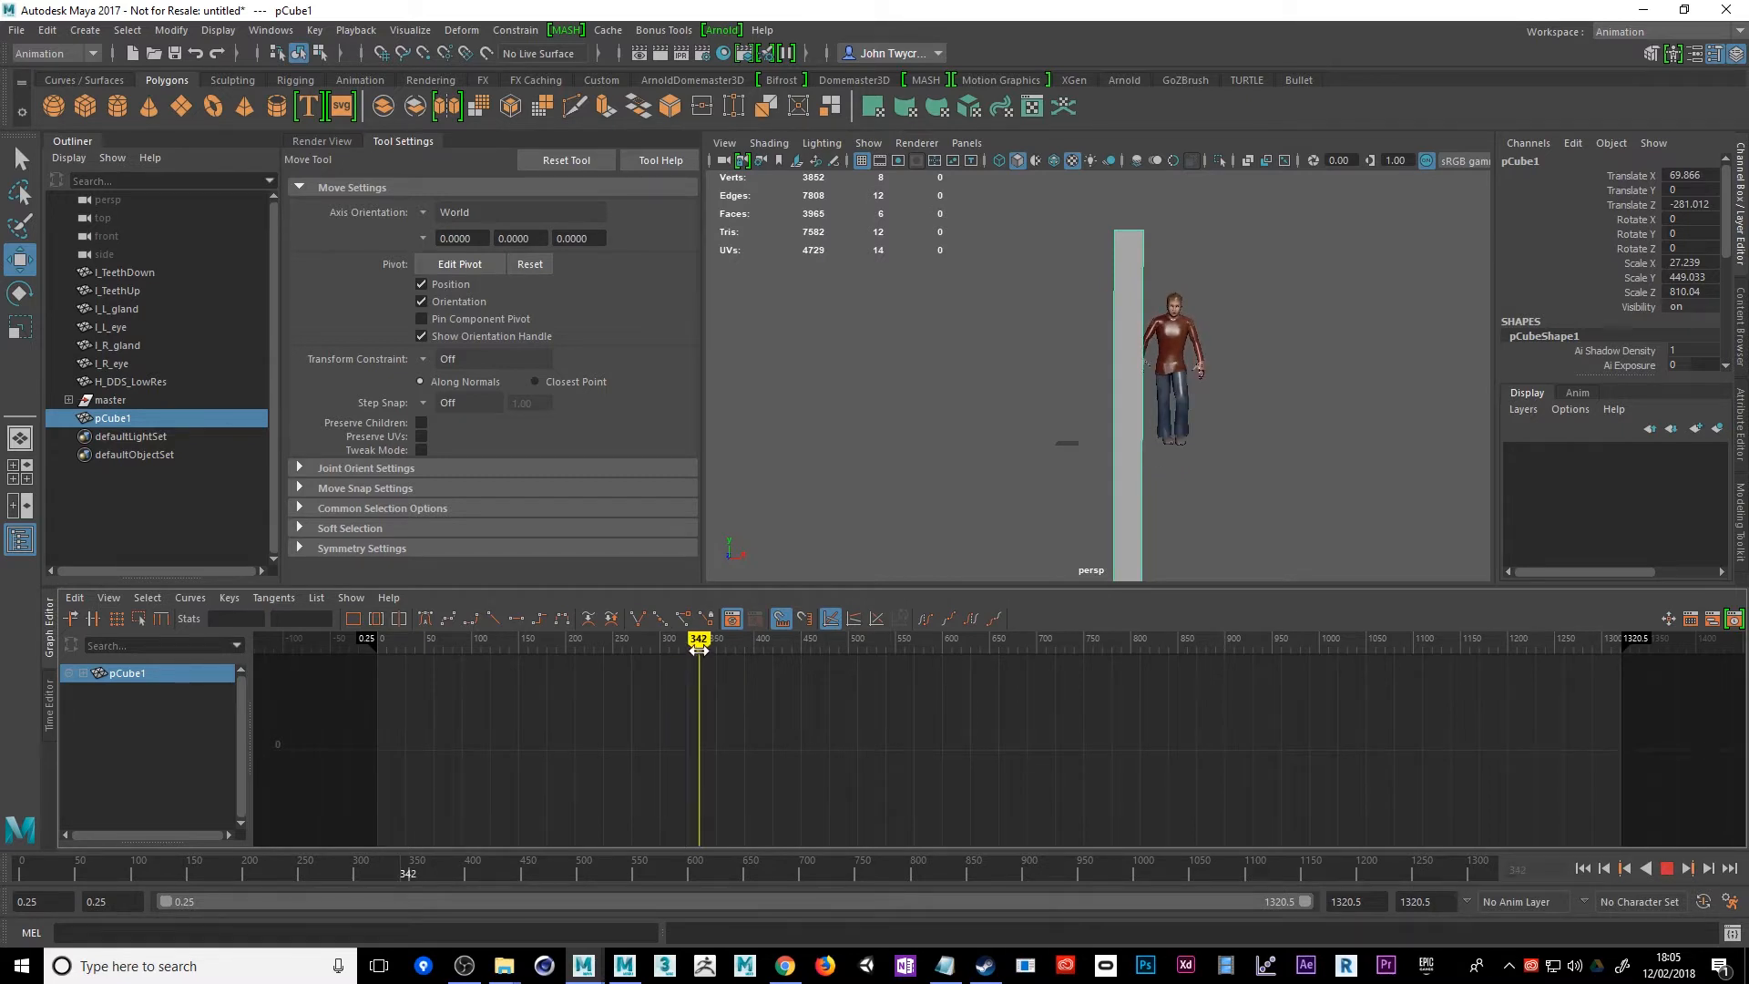
pyautogui.click(20, 330)
pyautogui.moveTo(1218, 416); pyautogui.dragTo(1186, 427)
pyautogui.keyDown('alt'); pyautogui.moveTo(1207, 504); pyautogui.dragTo(1208, 501); pyautogui.keyUp('alt')
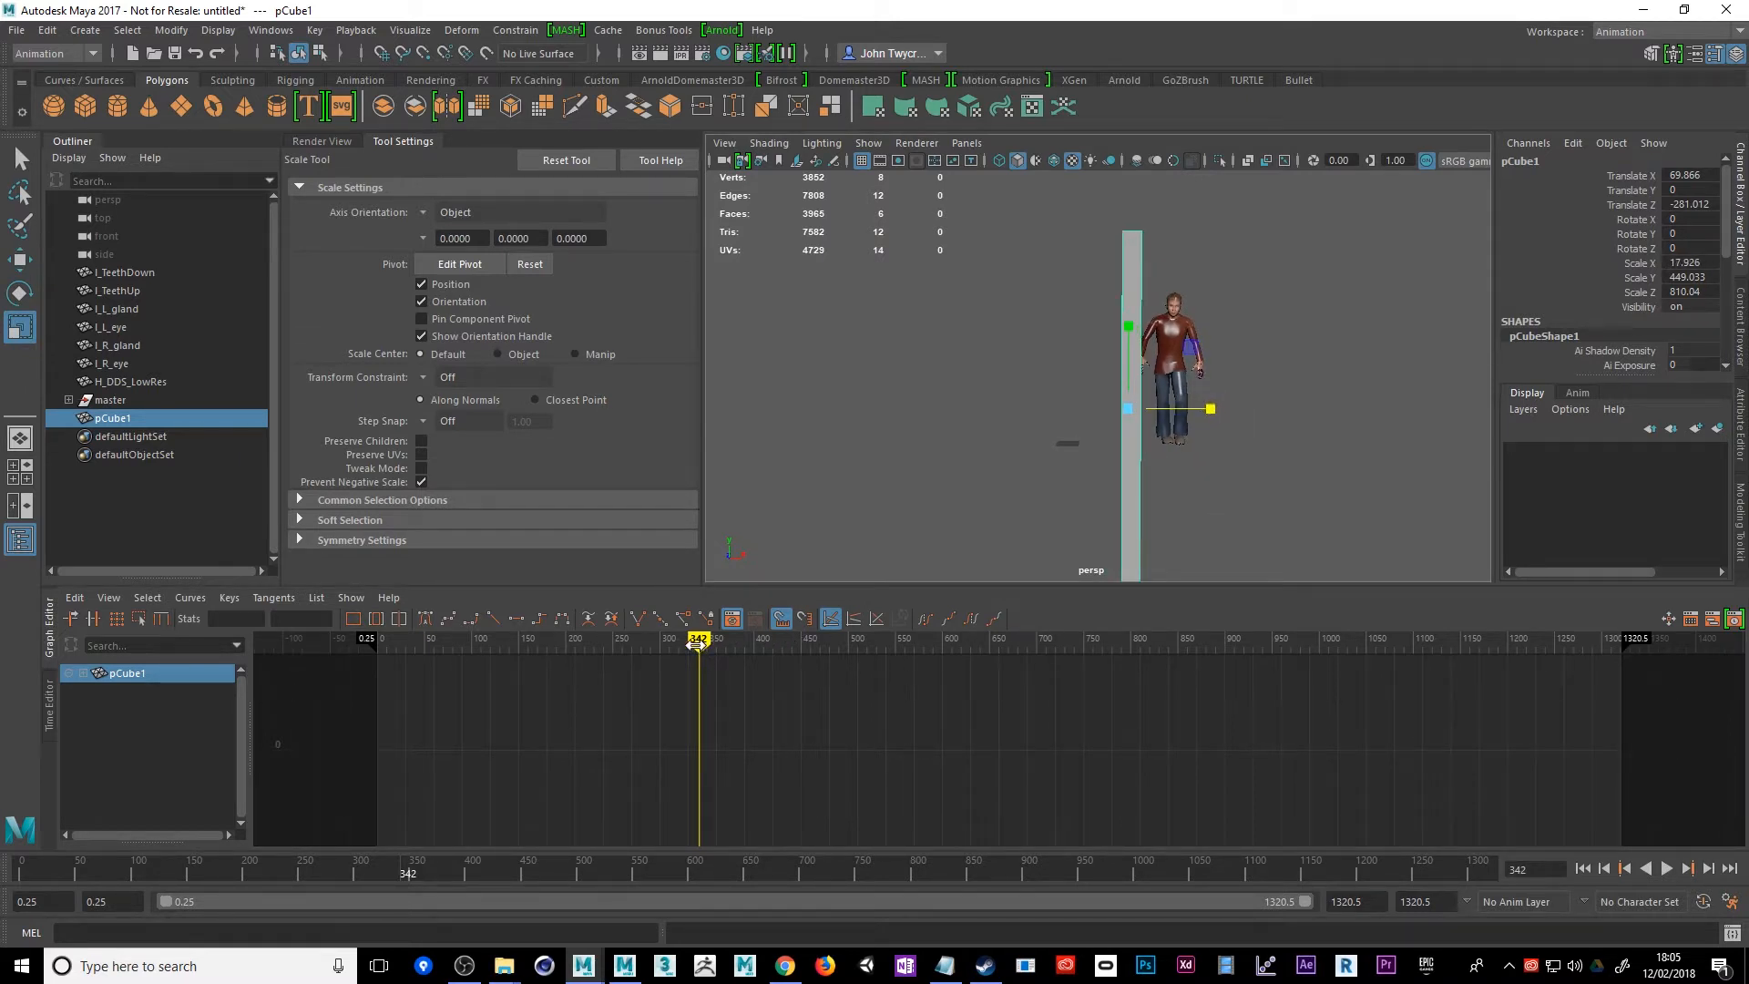
# Play and scrub the animation from behind and above the wall to examine the character's route around it
pyautogui.moveTo(697, 640); pyautogui.dragTo(849, 640)
pyautogui.keyDown('alt'); pyautogui.moveTo(1066, 533); pyautogui.dragTo(1399, 538); pyautogui.keyUp('alt')
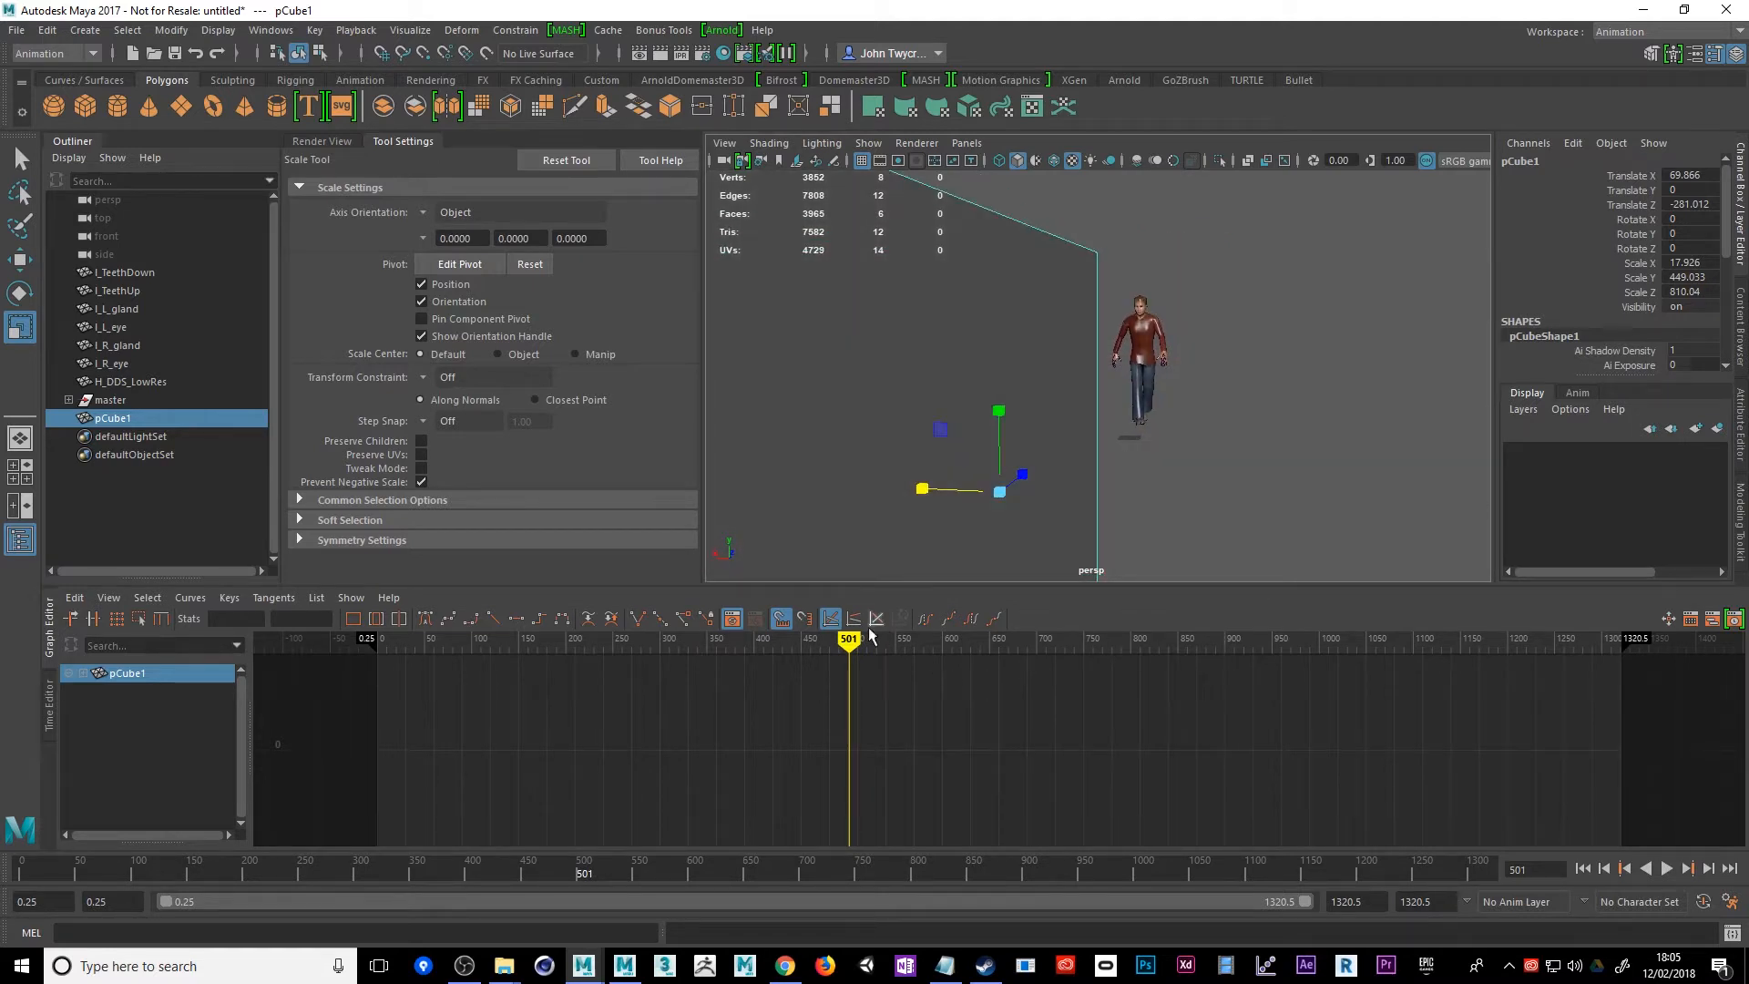
pyautogui.hotkey('alt', 'v')
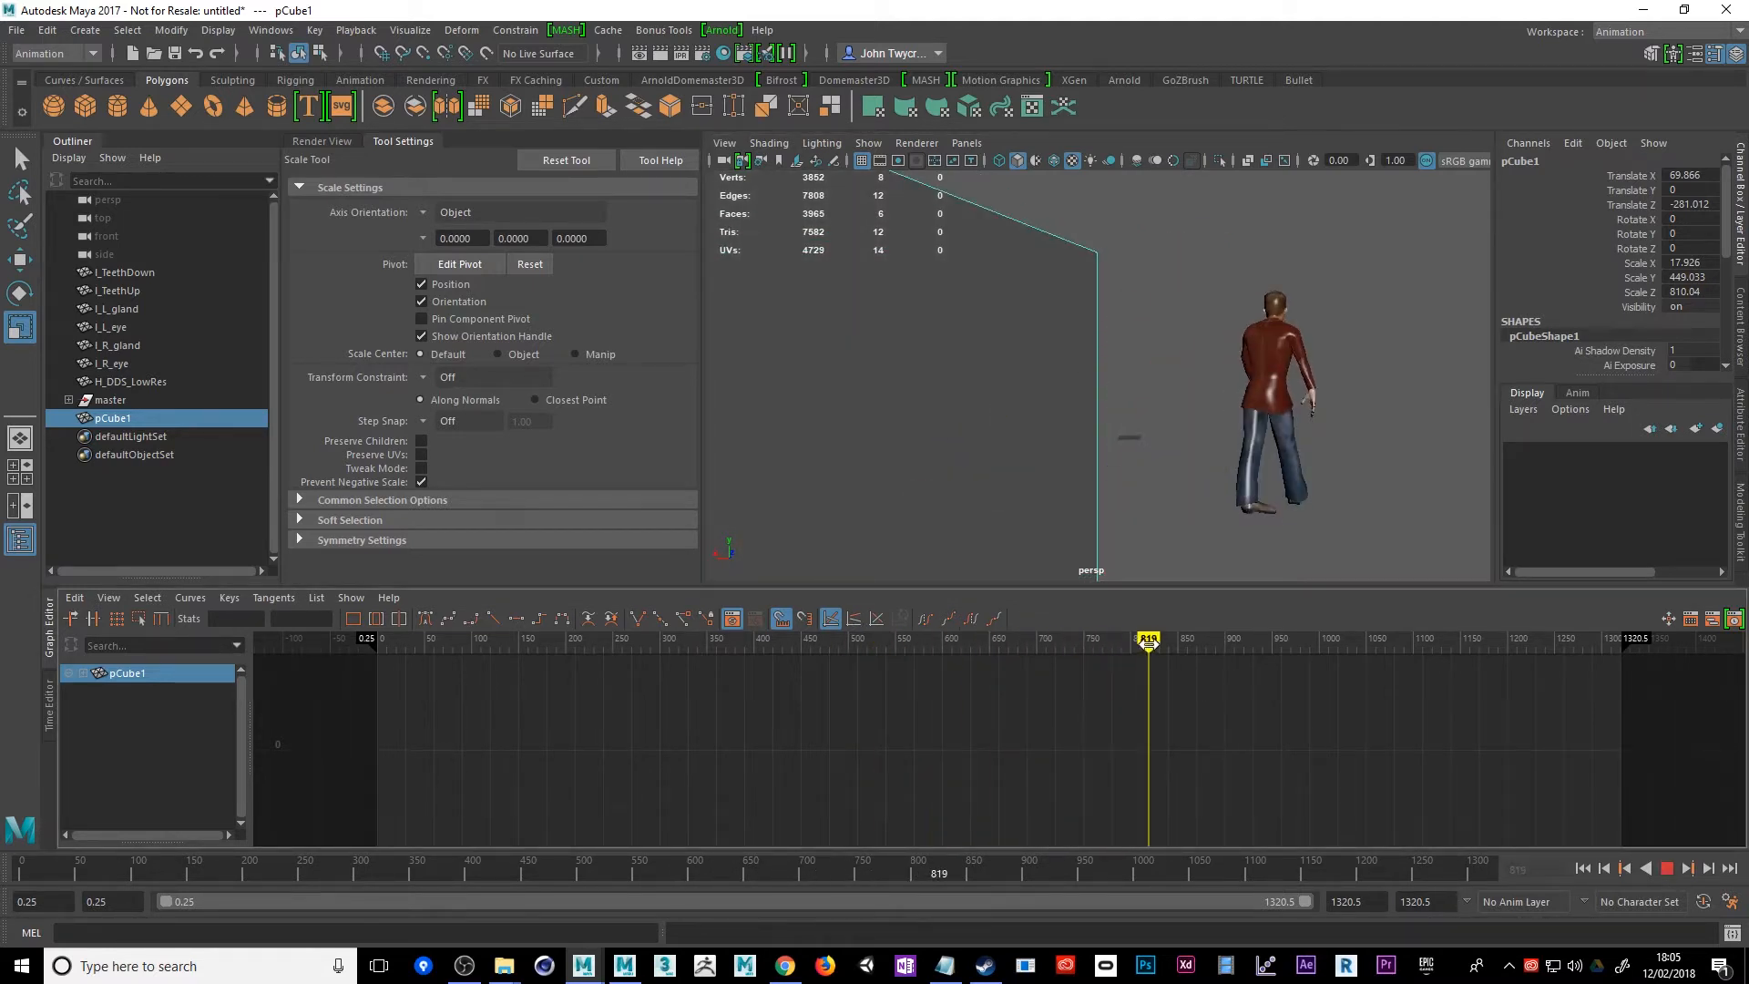
pyautogui.hotkey('alt', 'v')
pyautogui.keyDown('alt'); pyautogui.moveTo(1124, 497); pyautogui.dragTo(1111, 544); pyautogui.keyUp('alt')
pyautogui.scroll(2, 1075, 558)
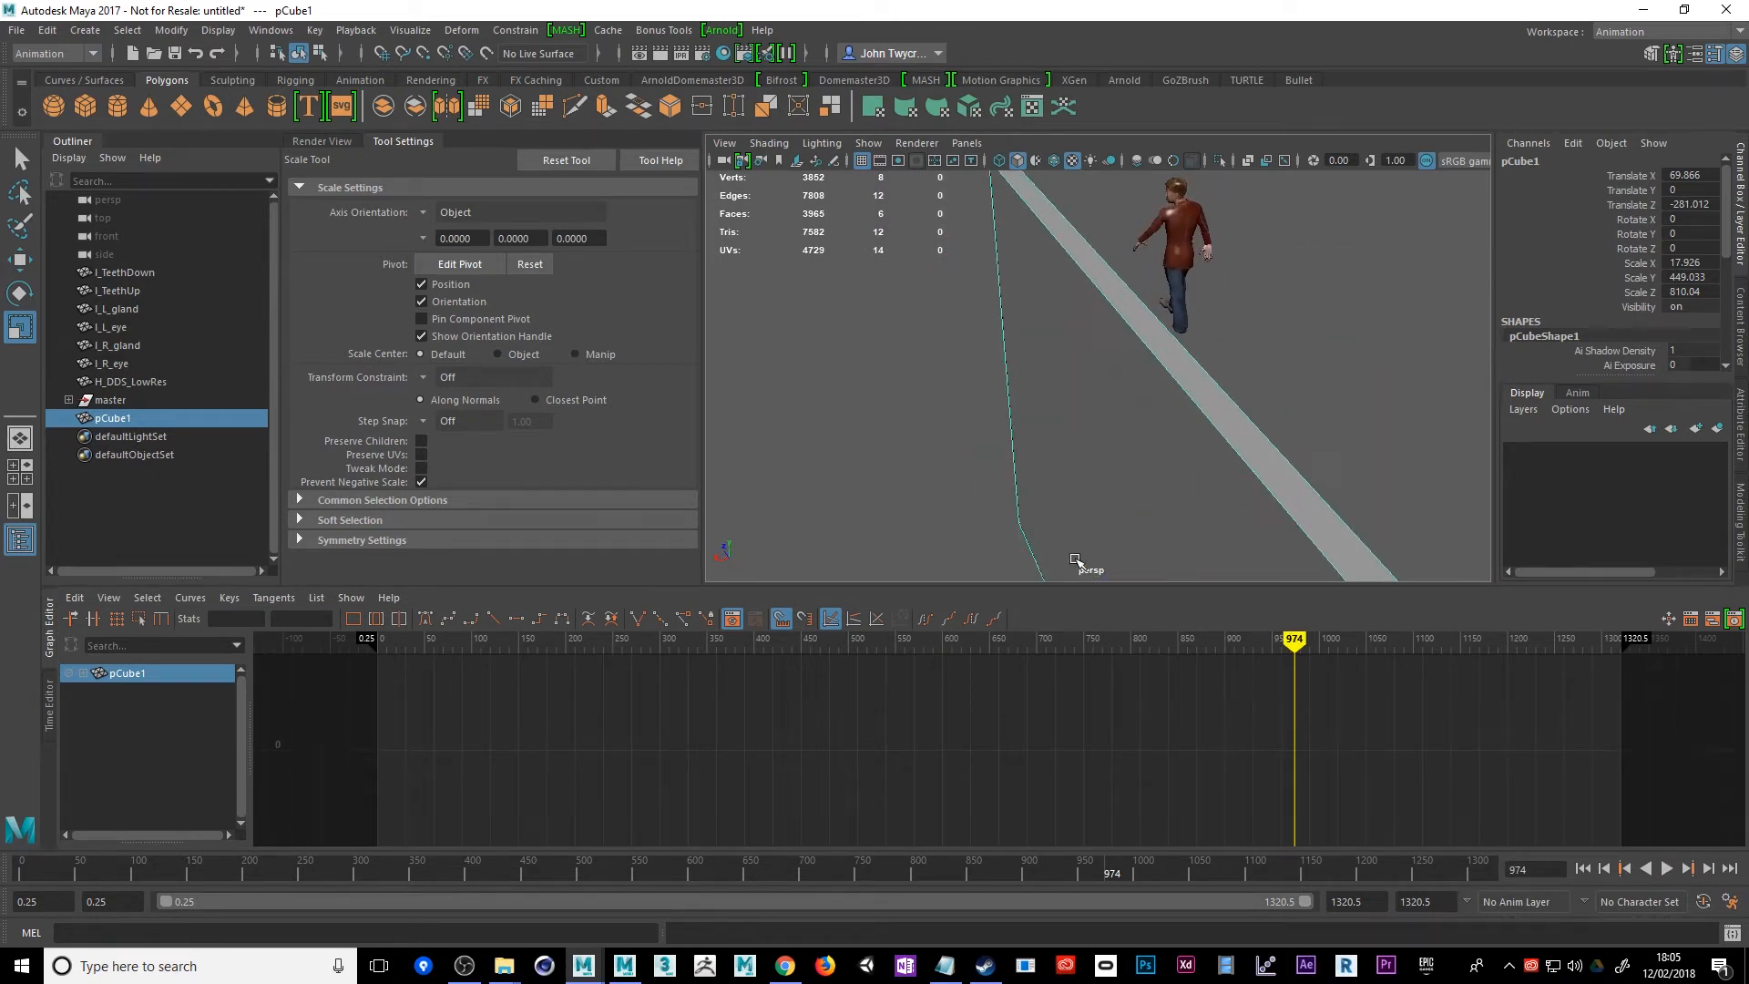
pyautogui.scroll(-7, 1075, 558)
# At frame 261, shorten the wall to about 289.21 in Z and move it to about Z -70.27
pyautogui.moveTo(1291, 638)
pyautogui.mouseDown()
pyautogui.moveTo(689, 681)
pyautogui.moveTo(581, 724)
pyautogui.moveTo(622, 712)
pyautogui.mouseUp()
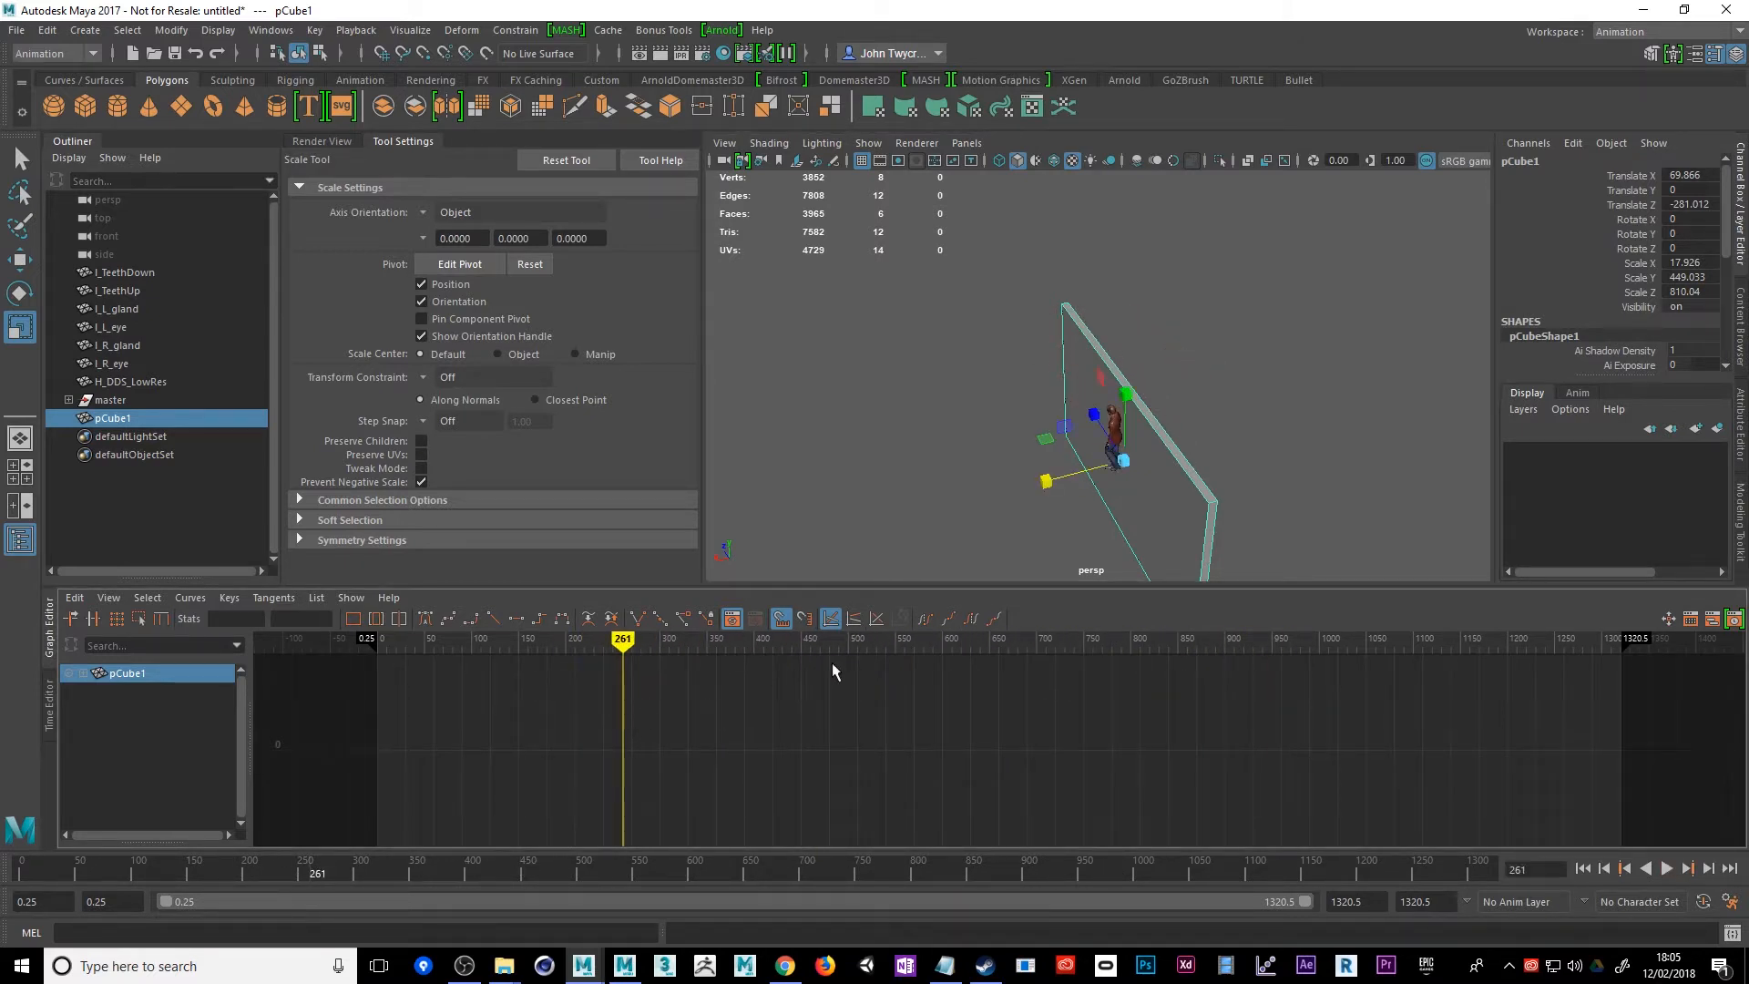
pyautogui.keyDown('alt'); pyautogui.moveTo(957, 455); pyautogui.dragTo(1094, 526); pyautogui.keyUp('alt')
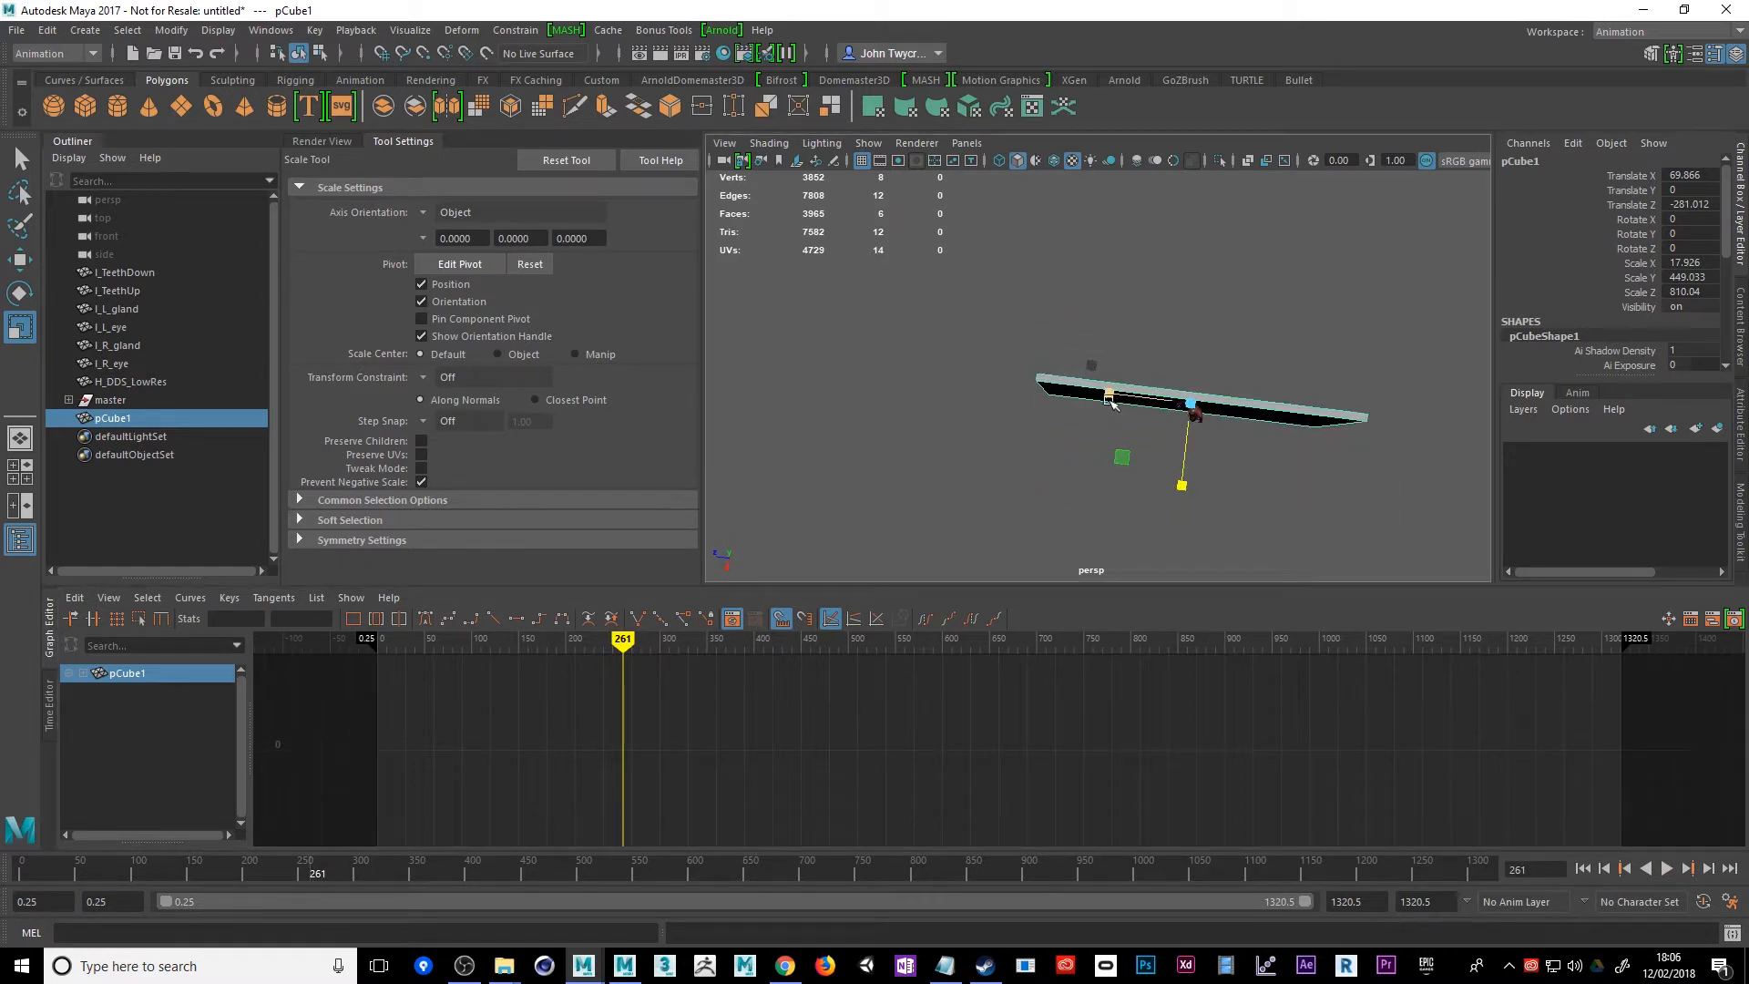
pyautogui.moveTo(1108, 398); pyautogui.dragTo(1176, 400)
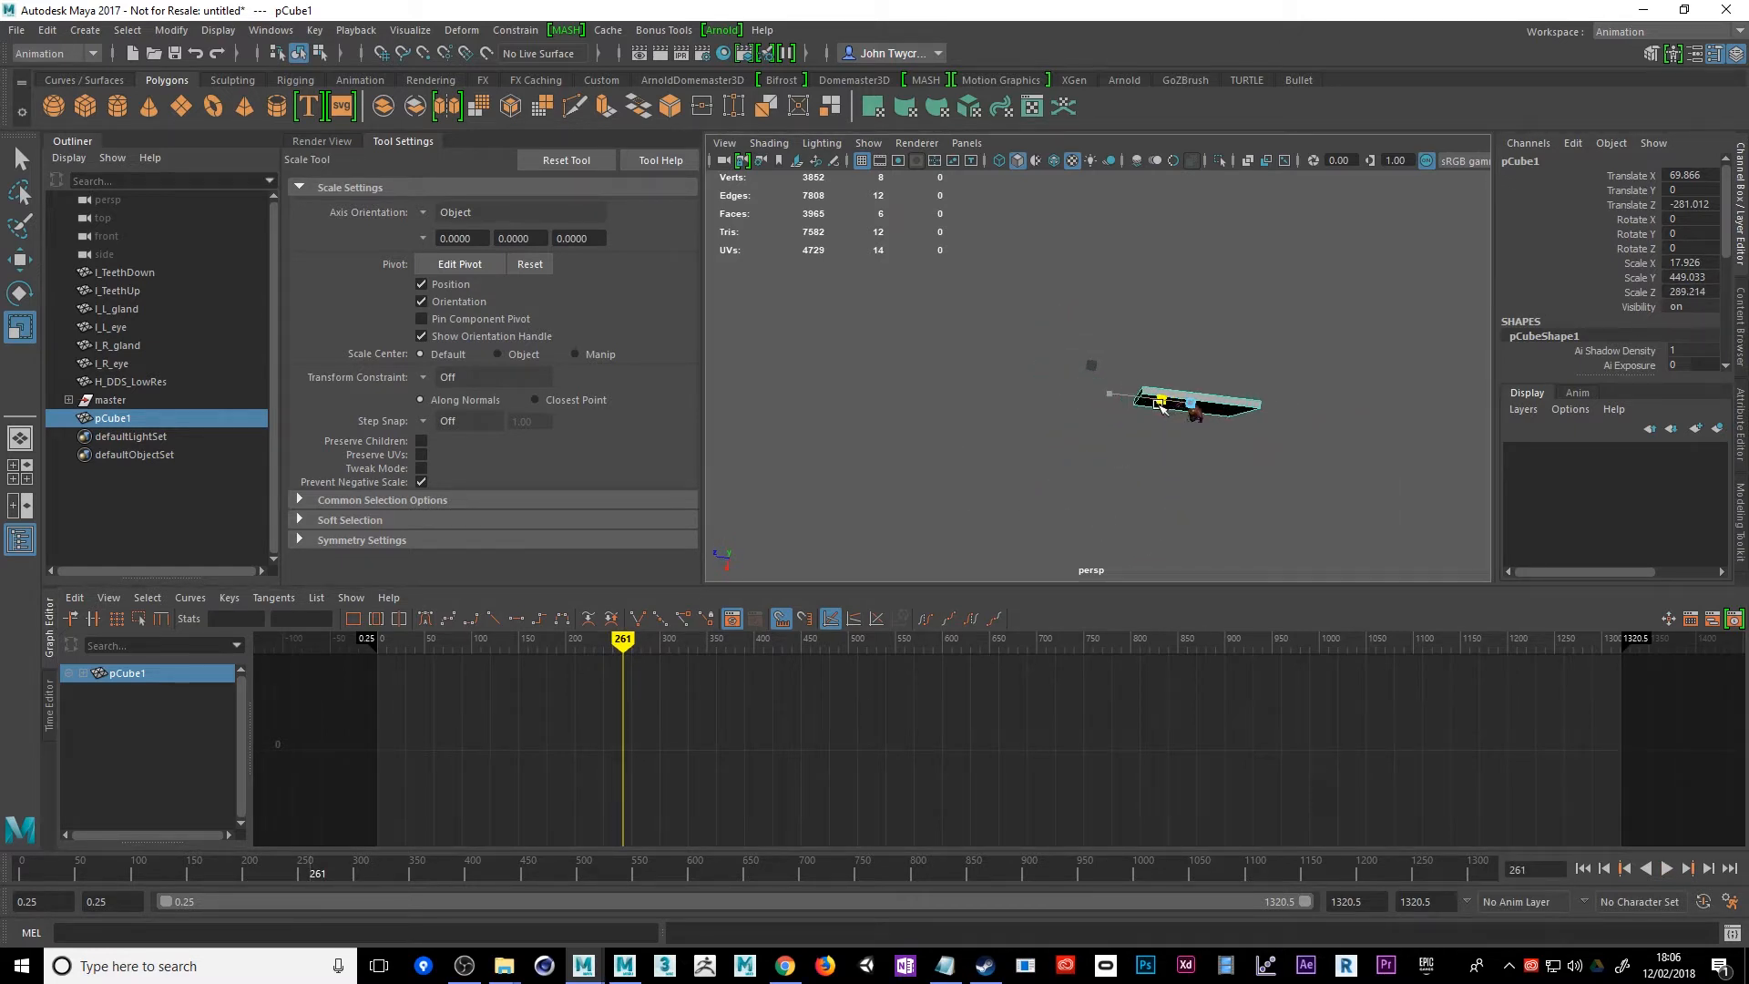
pyautogui.press('w')
pyautogui.moveTo(1105, 393); pyautogui.dragTo(1030, 393)
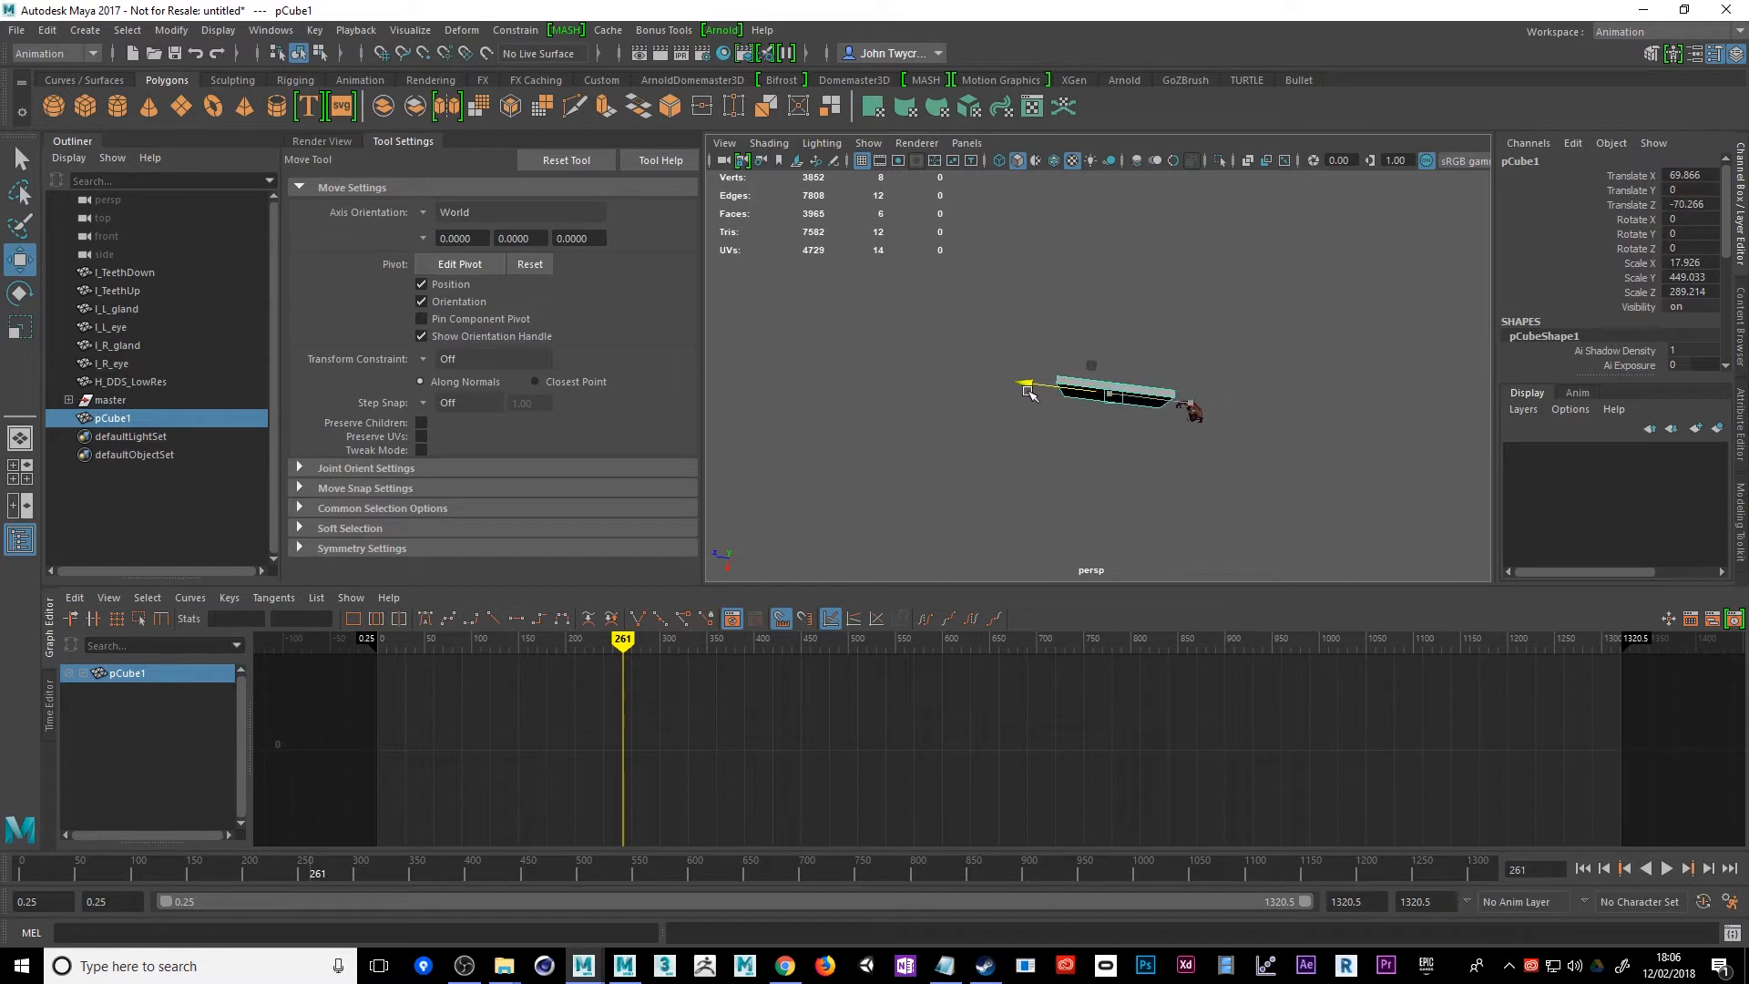
# Shift the wall to about X 55.64 and scrub between frames 538 and 344 to compare the character's clearance
pyautogui.moveTo(649, 640)
pyautogui.mouseDown()
pyautogui.moveTo(630, 641)
pyautogui.moveTo(859, 649)
pyautogui.moveTo(882, 667)
pyautogui.mouseUp()
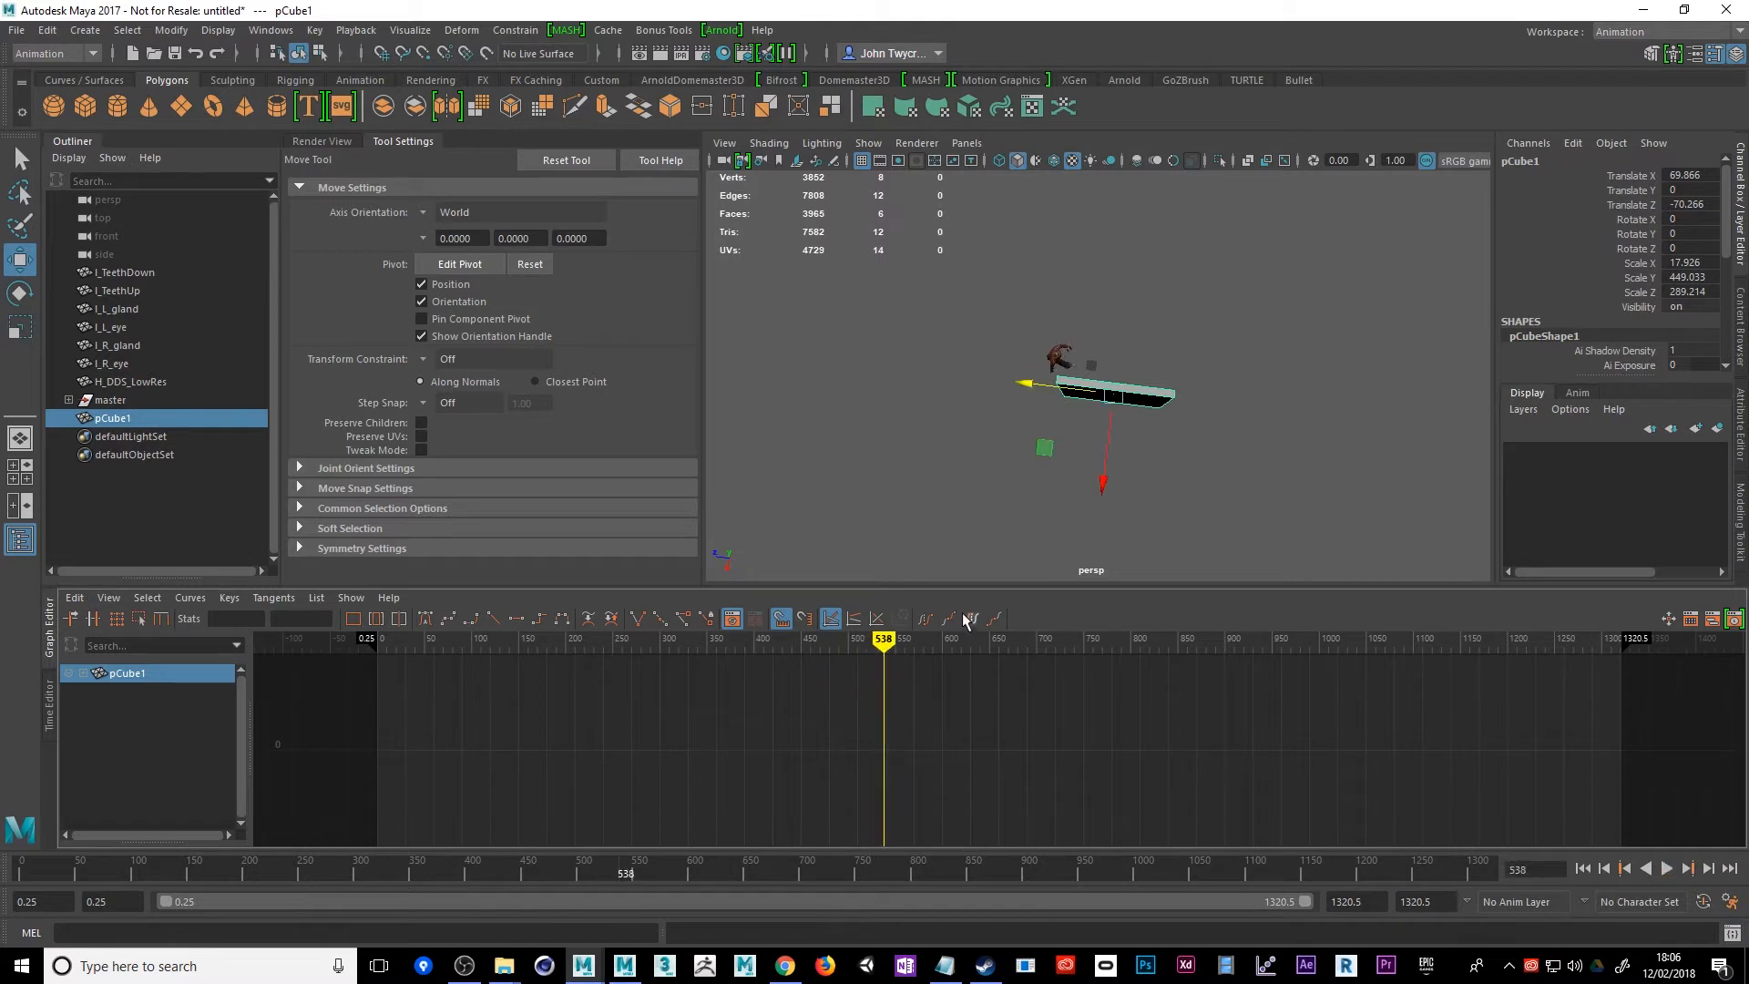
pyautogui.moveTo(1106, 482); pyautogui.dragTo(1106, 483)
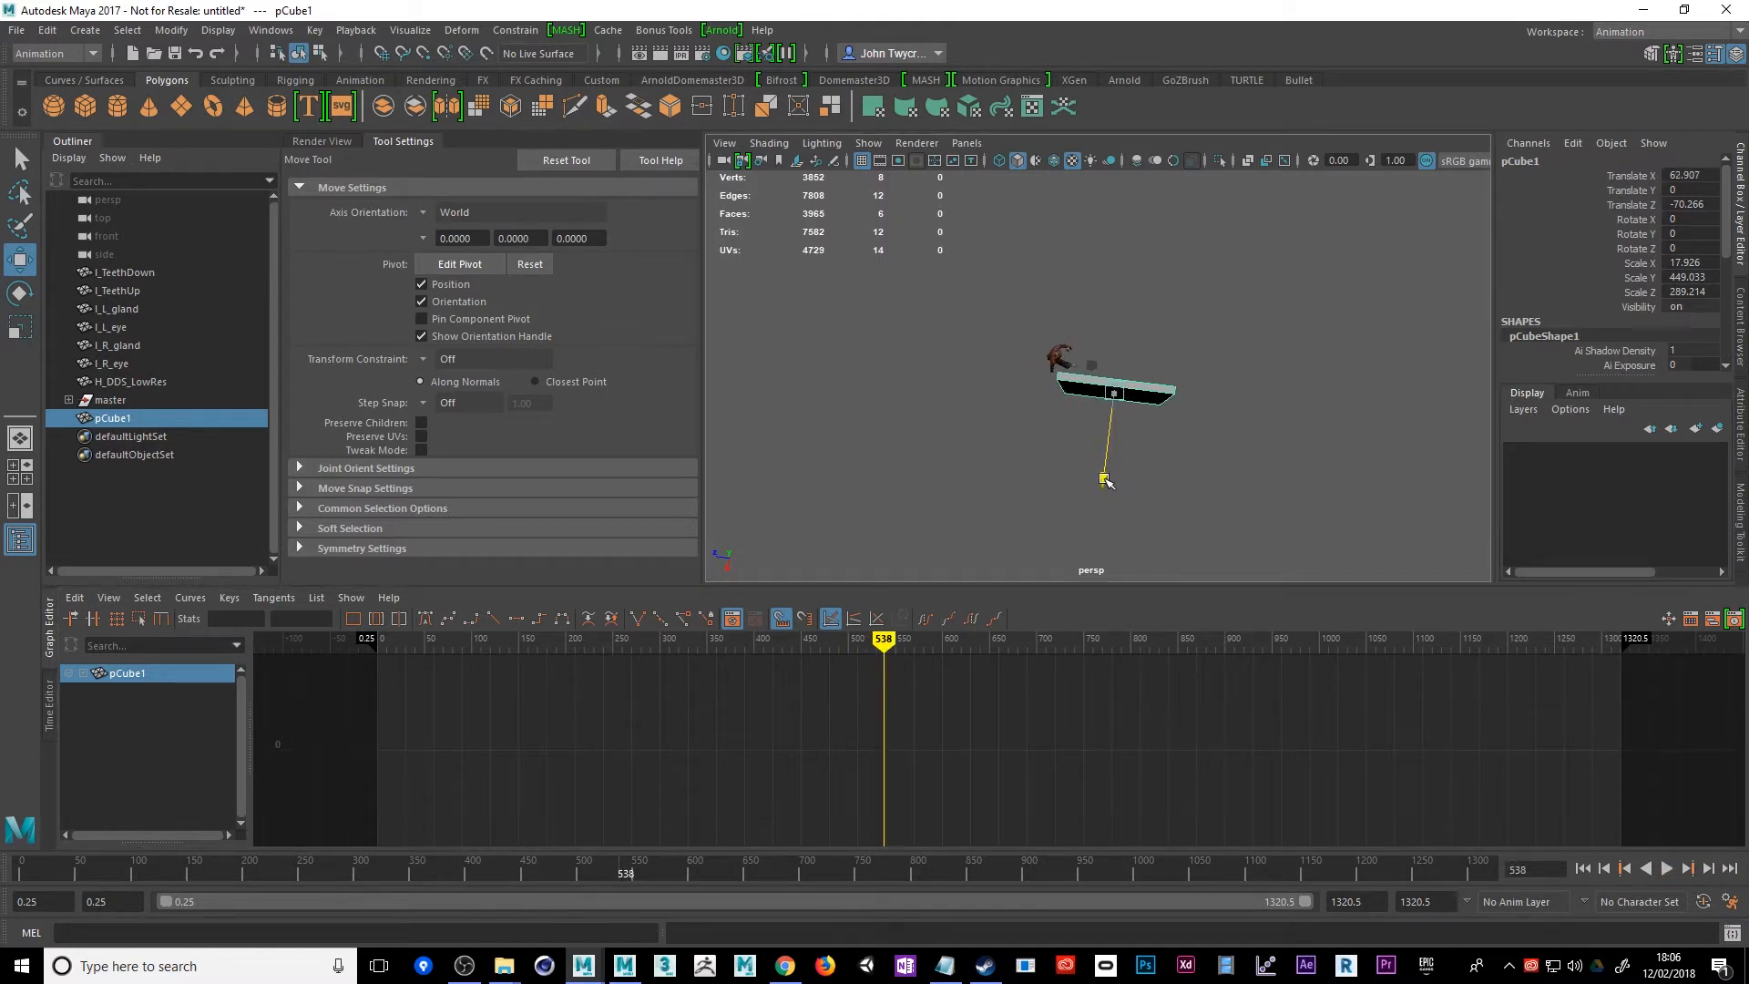
pyautogui.moveTo(862, 648)
pyautogui.mouseDown()
pyautogui.moveTo(1164, 681)
pyautogui.moveTo(1549, 679)
pyautogui.moveTo(802, 642)
pyautogui.moveTo(506, 690)
pyautogui.moveTo(701, 703)
pyautogui.mouseUp()
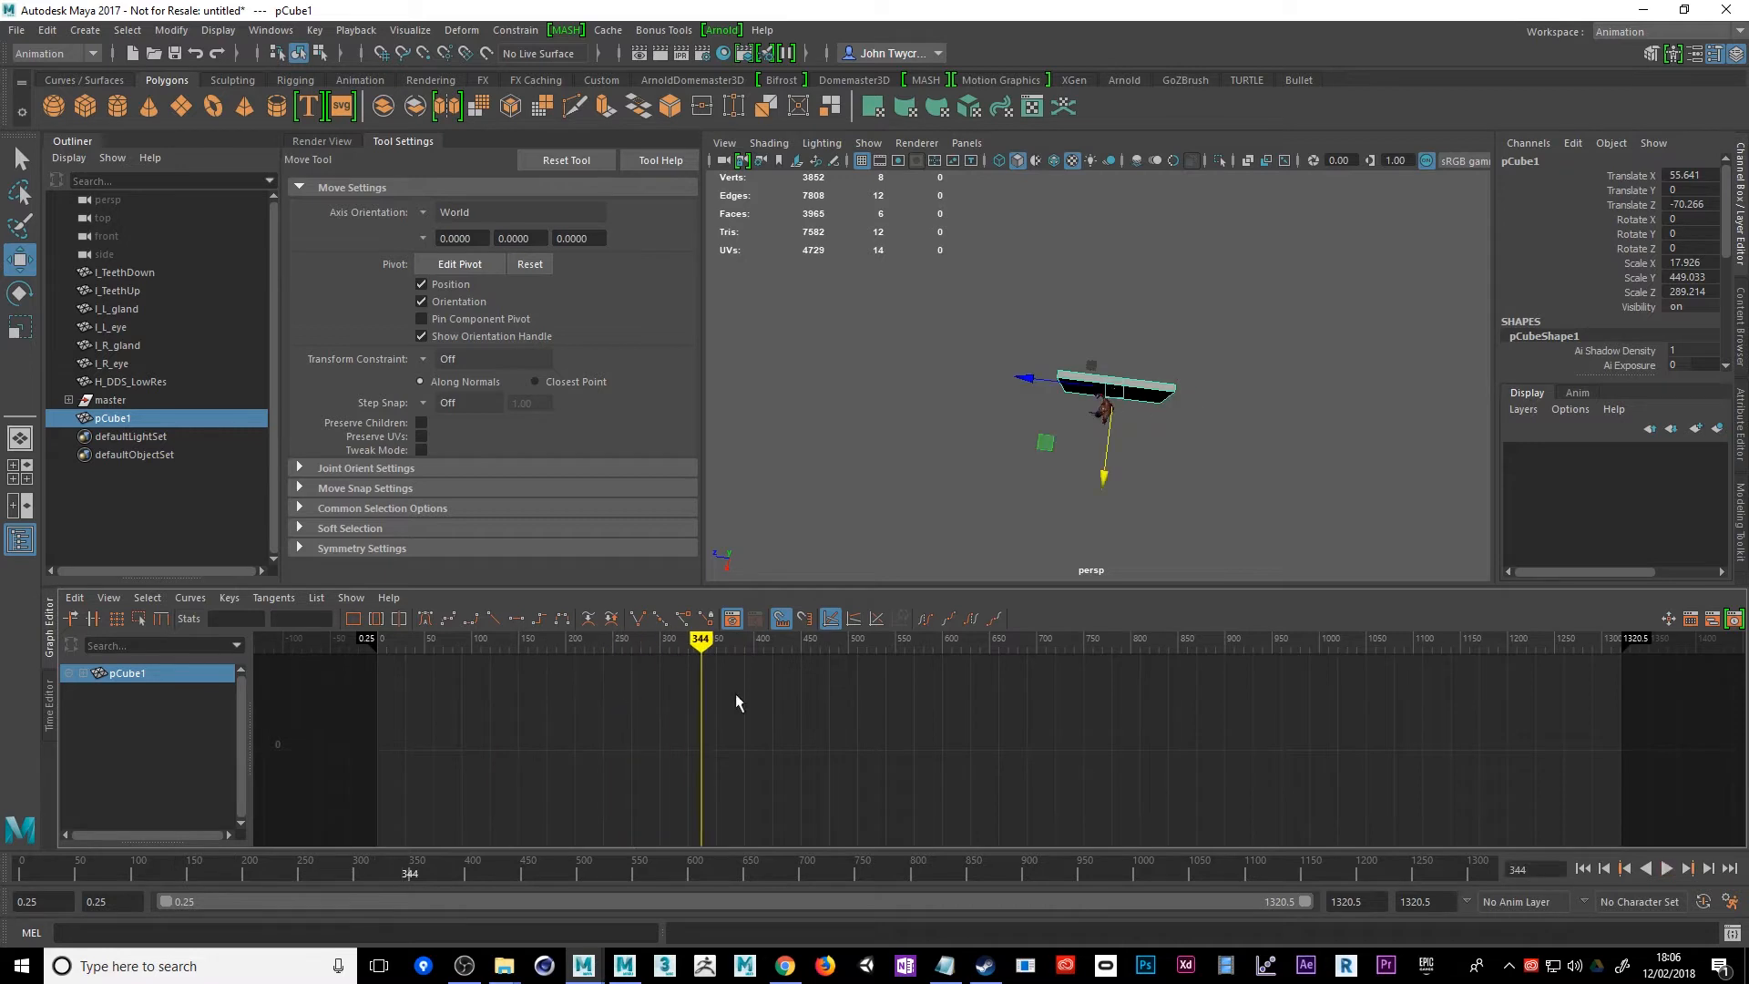
pyautogui.keyDown('alt'); pyautogui.moveTo(1015, 512); pyautogui.dragTo(1120, 369); pyautogui.keyUp('alt')
pyautogui.press('super')
pyautogui.click(953, 460)
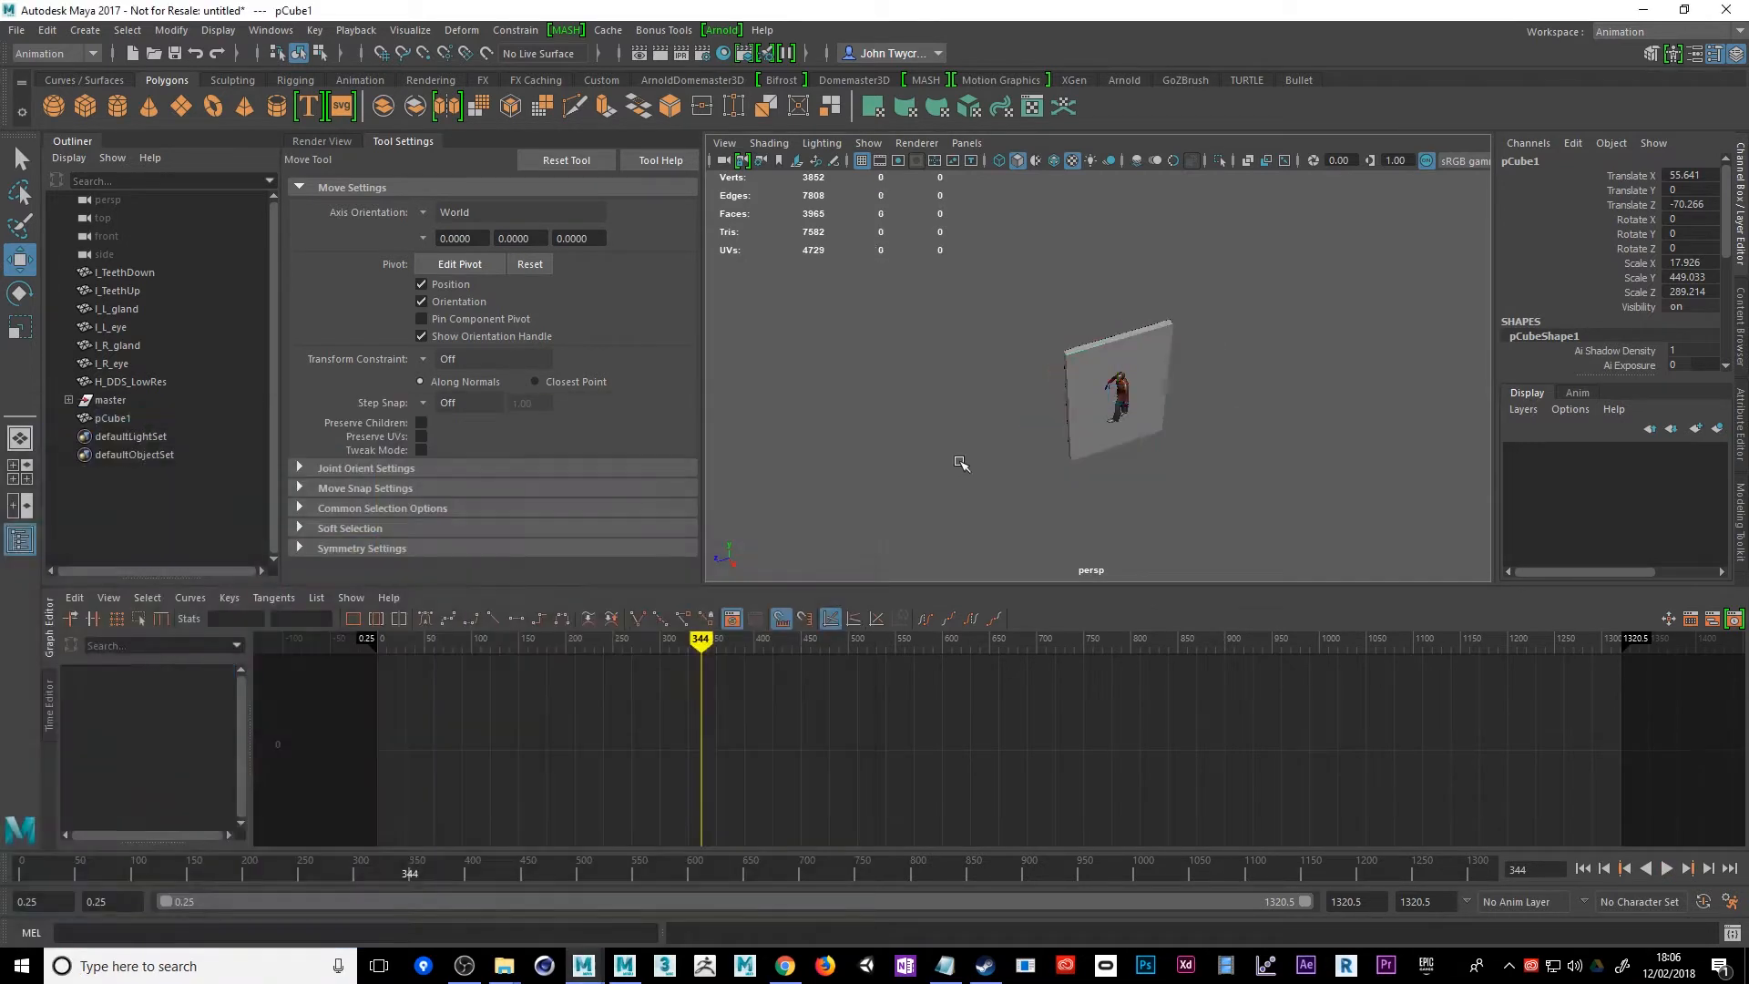
pyautogui.click(14, 33)
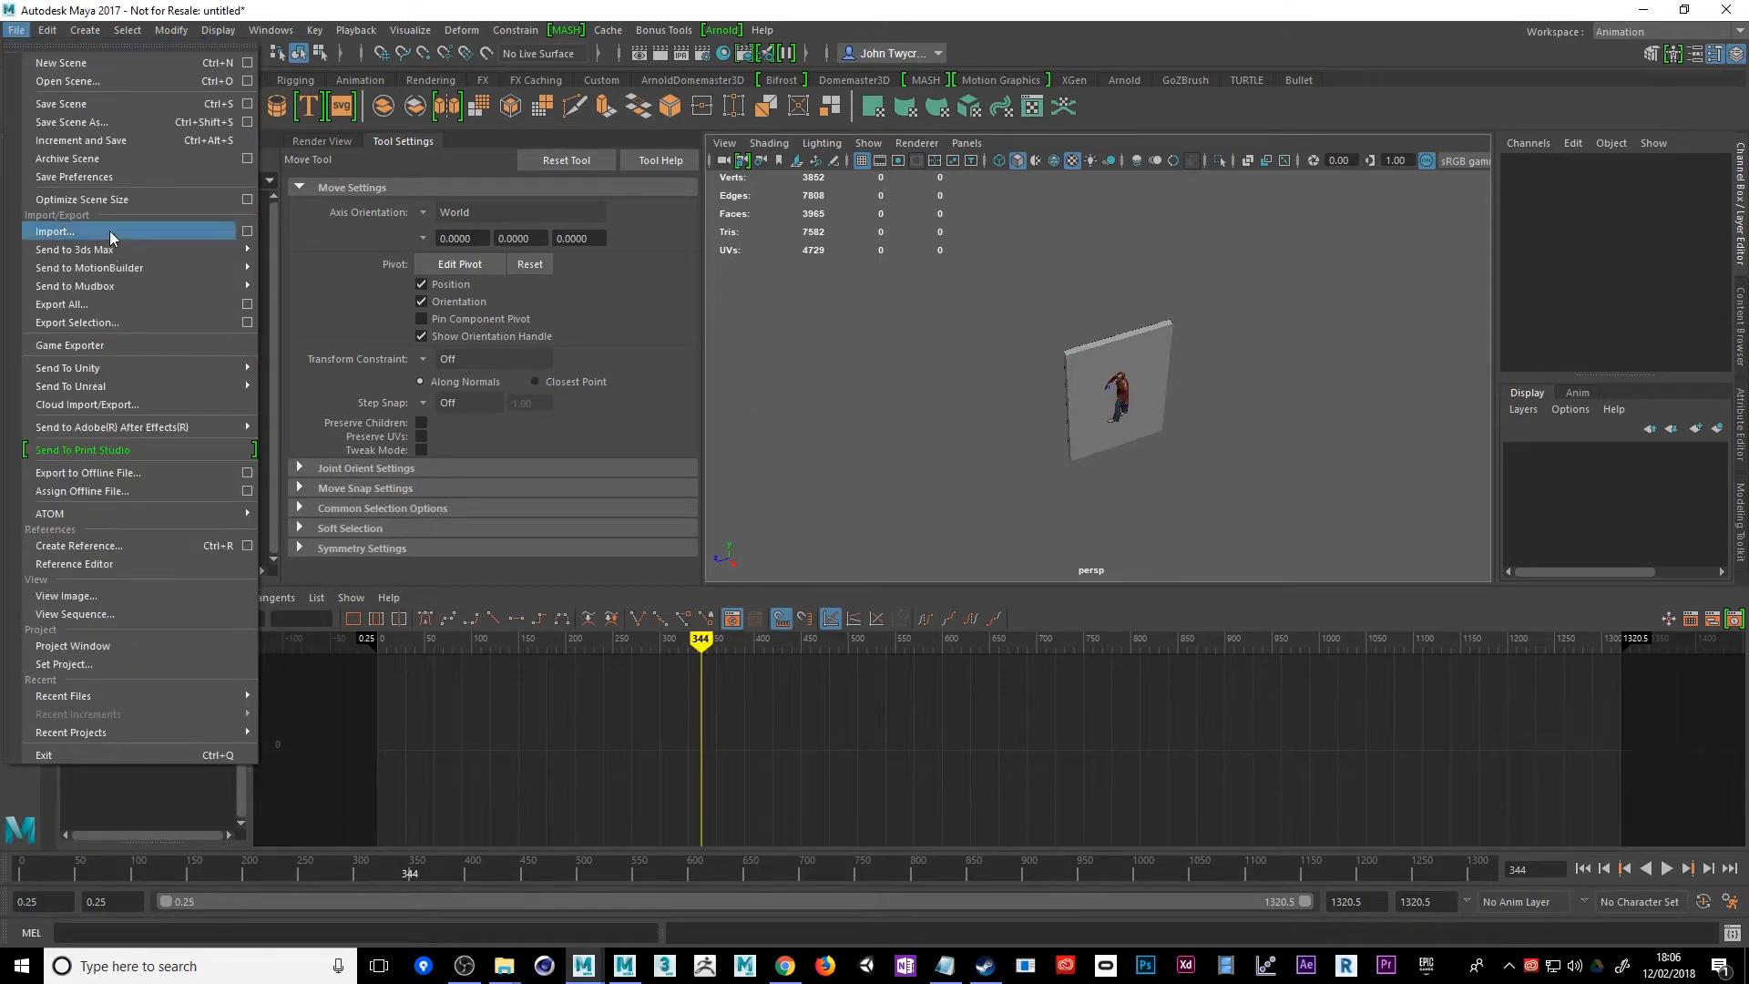
pyautogui.moveTo(122, 269)
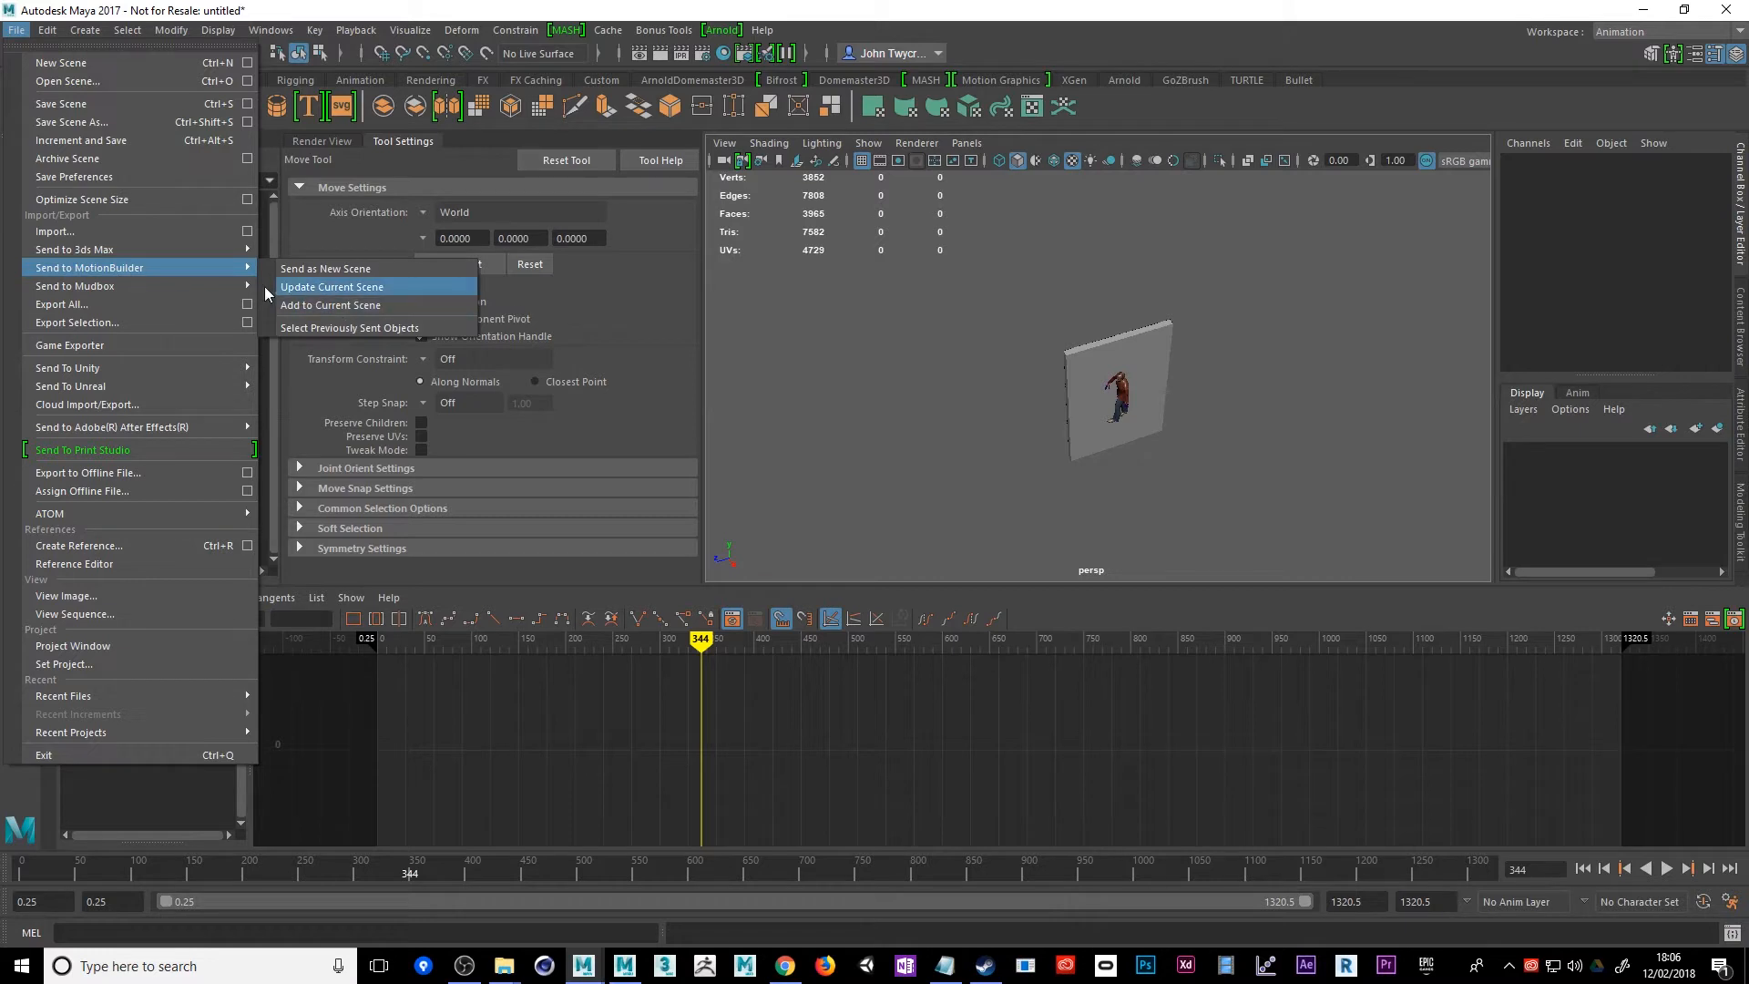
# Lower the wall to about Y -144.88 so that its top sits near the character's waist height
pyautogui.click(1070, 355)
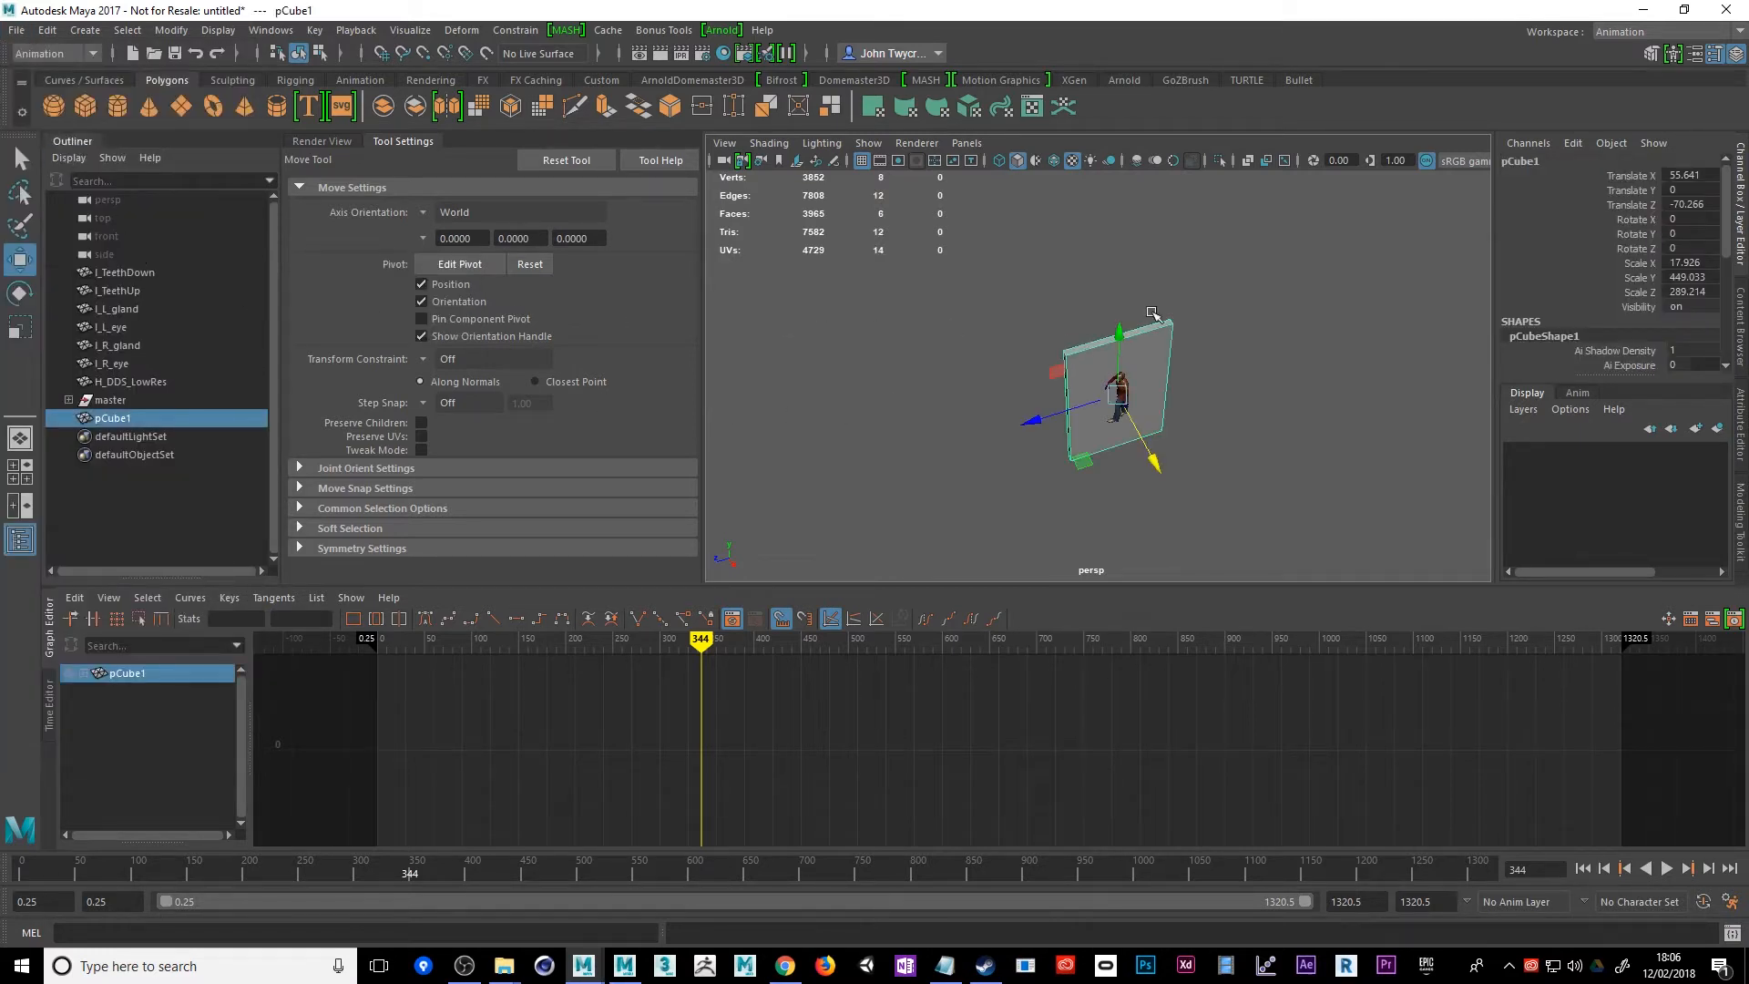
pyautogui.moveTo(1121, 335); pyautogui.dragTo(1162, 398)
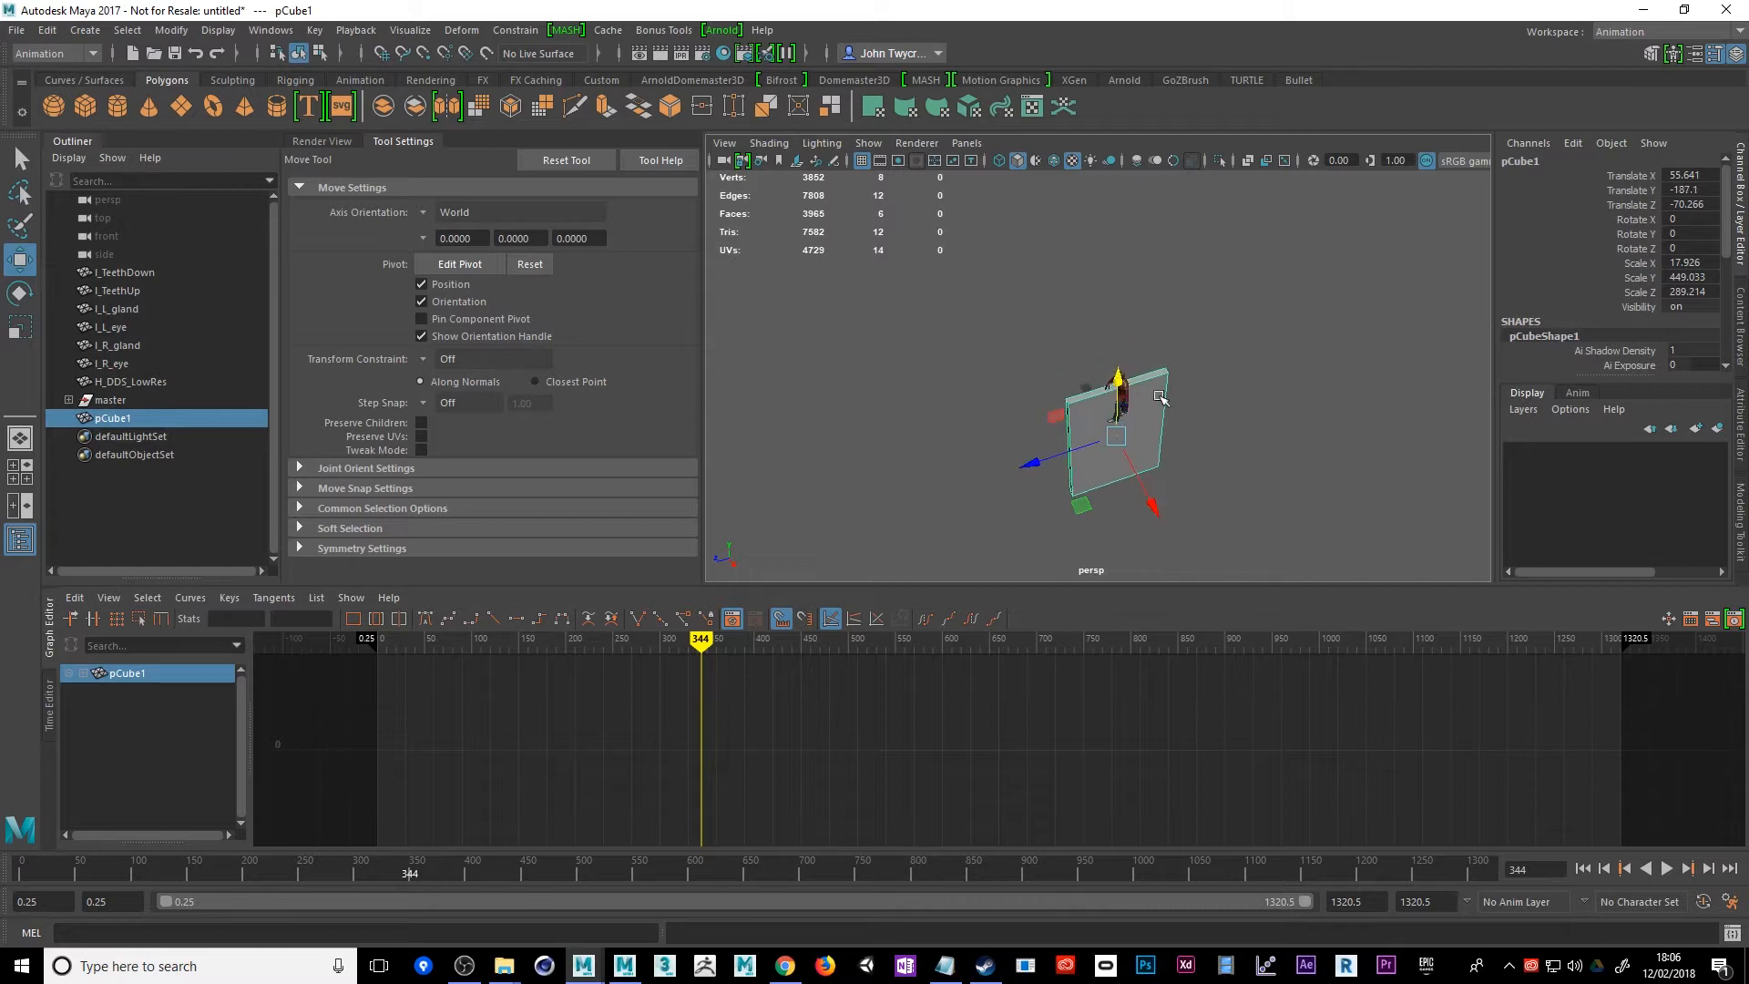
pyautogui.keyDown('alt'); pyautogui.moveTo(1285, 446); pyautogui.dragTo(1048, 371); pyautogui.keyUp('alt')
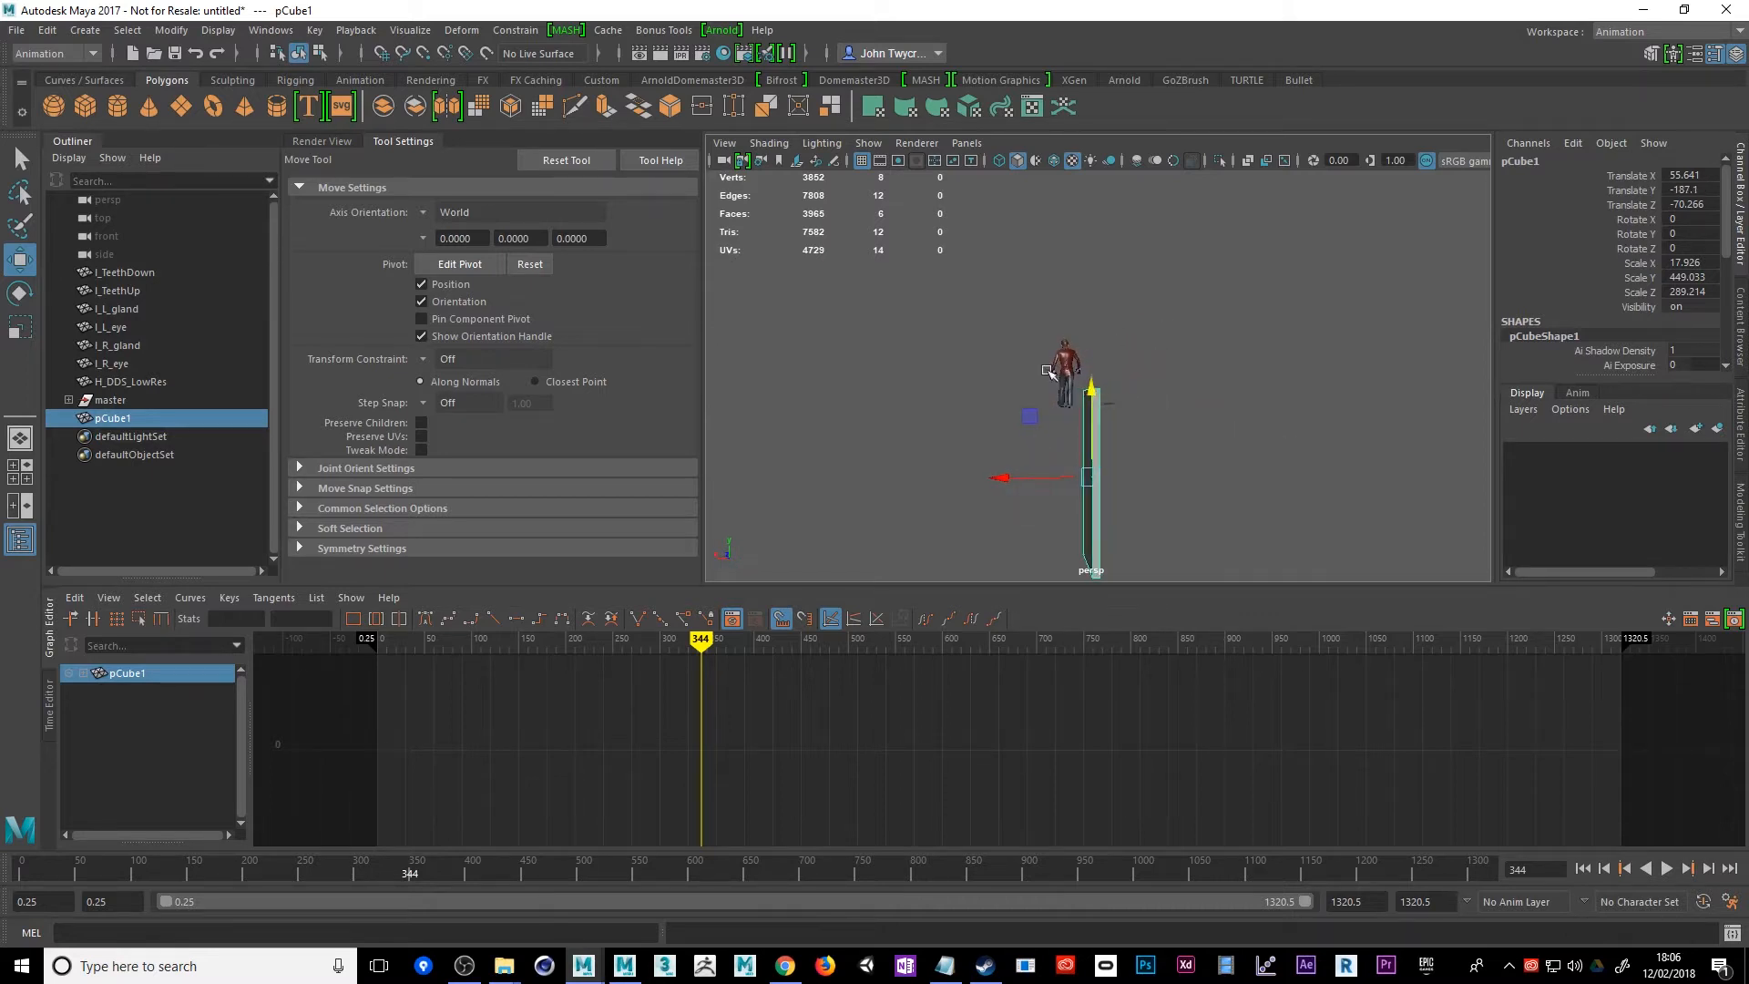
# Create a polygon plane at the origin and scale it uniformly to about 2478.04 as the ground
pyautogui.click(163, 30)
pyautogui.moveTo(85, 30)
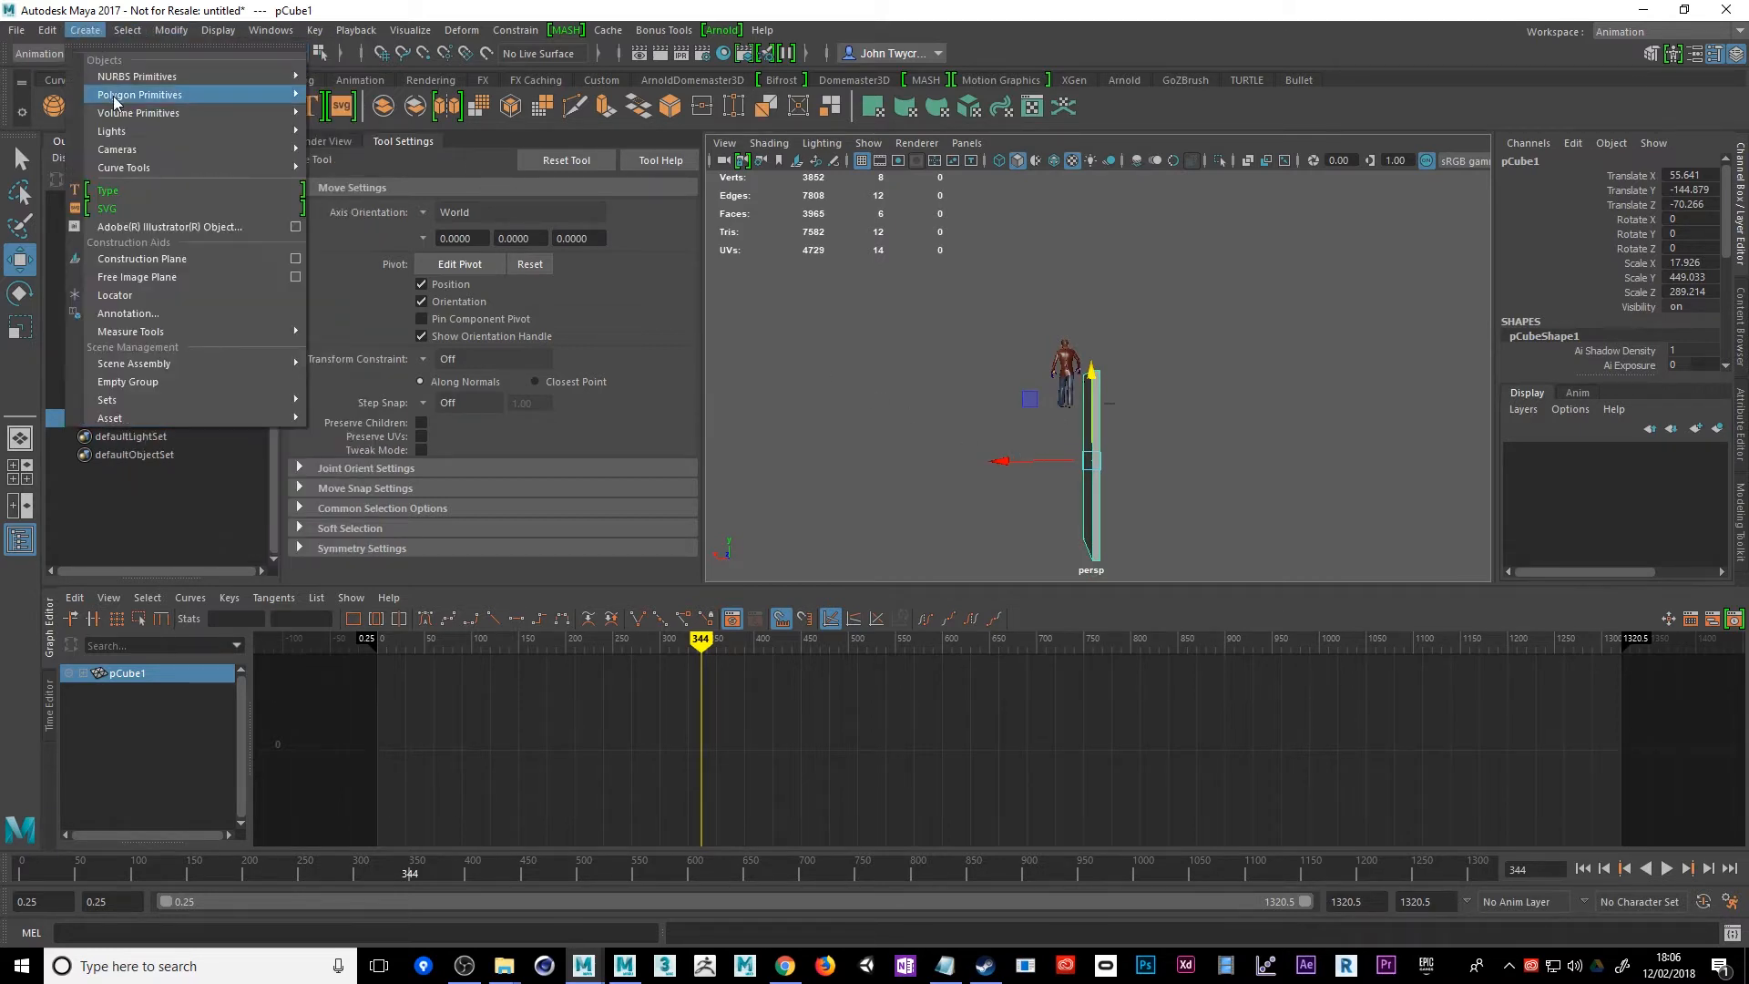
pyautogui.moveTo(118, 95)
pyautogui.click(355, 183)
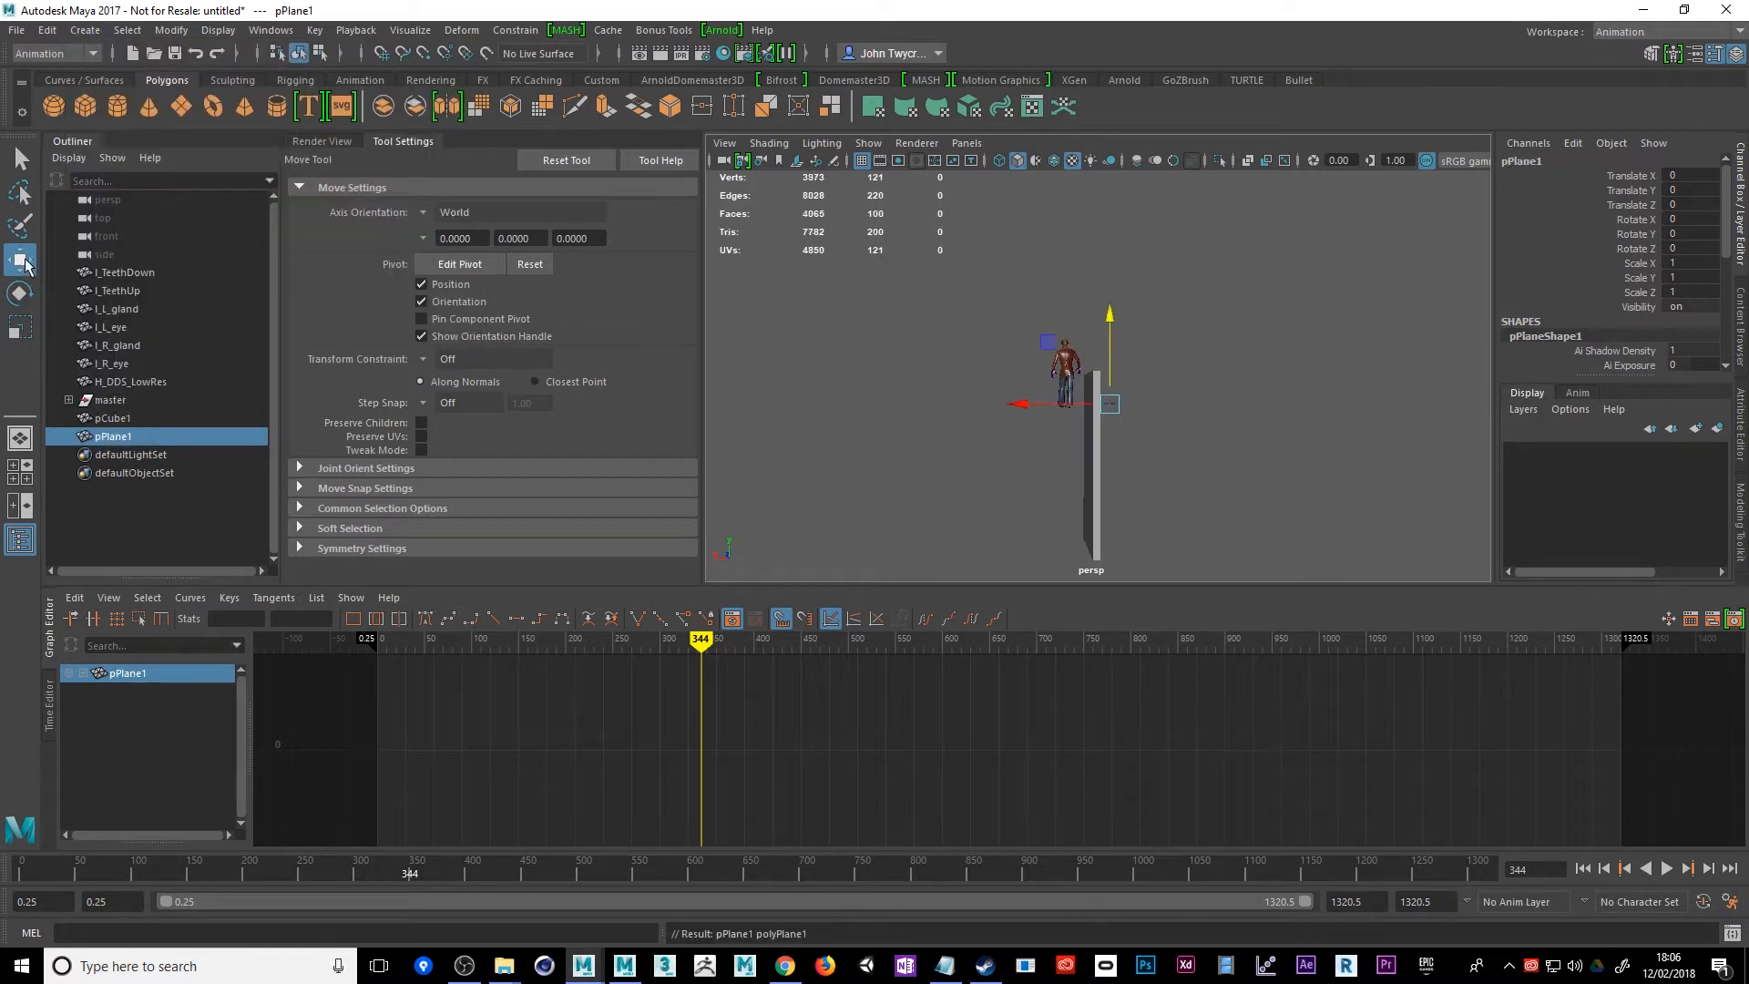
pyautogui.click(20, 326)
pyautogui.keyDown('alt'); pyautogui.moveTo(1210, 449); pyautogui.dragTo(1175, 453); pyautogui.keyUp('alt')
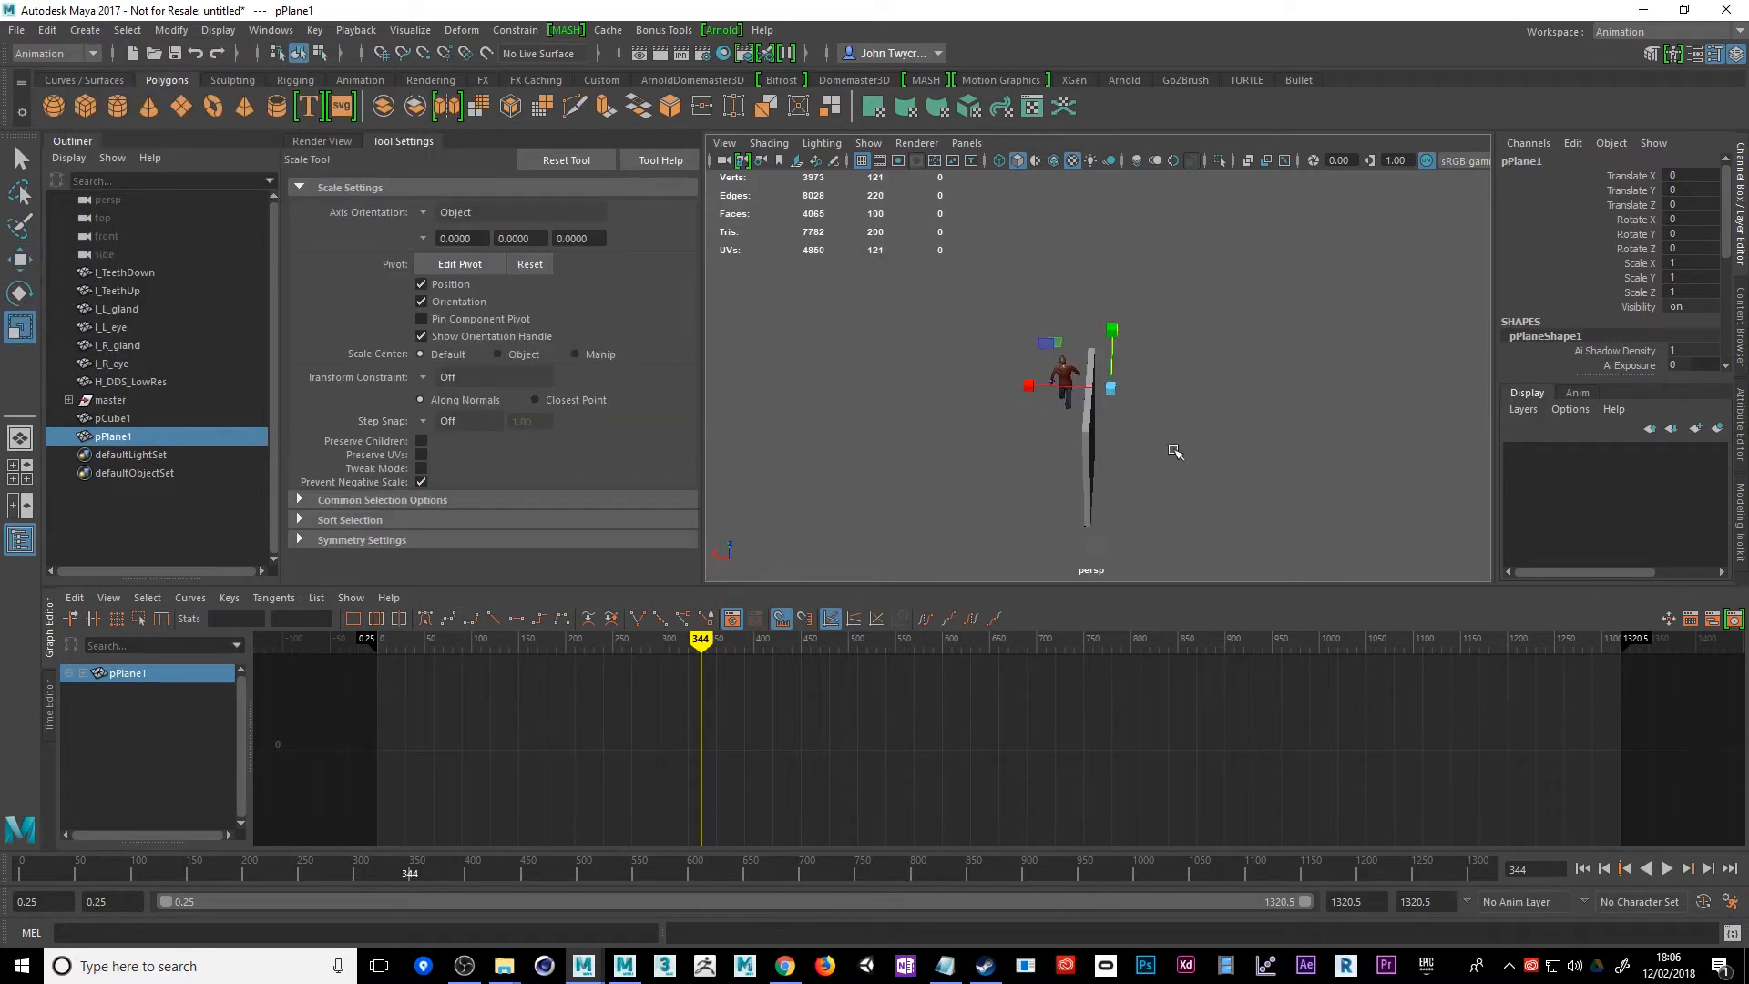
pyautogui.moveTo(1106, 394); pyautogui.dragTo(1580, 411)
# Scrub the animation to frame 388 to check the character's walk around the lowered wall on the ground plane
pyautogui.click(1330, 246)
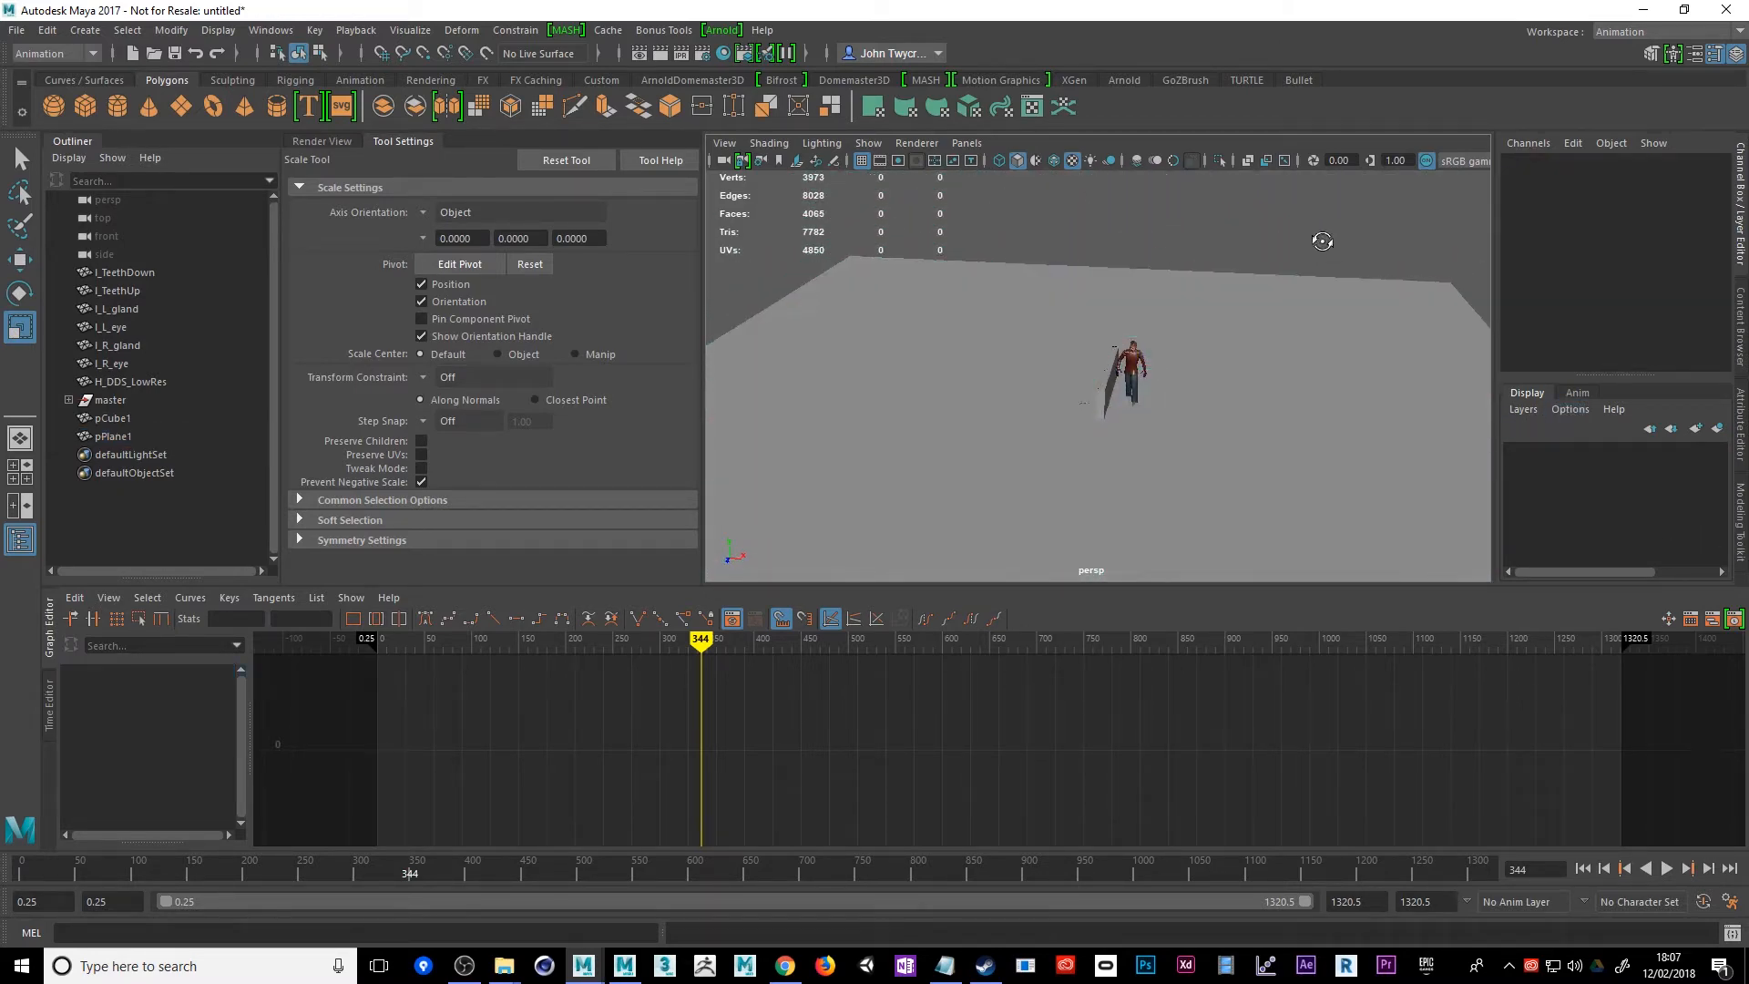
pyautogui.keyDown('alt'); pyautogui.moveTo(1323, 241); pyautogui.dragTo(1018, 235); pyautogui.keyUp('alt')
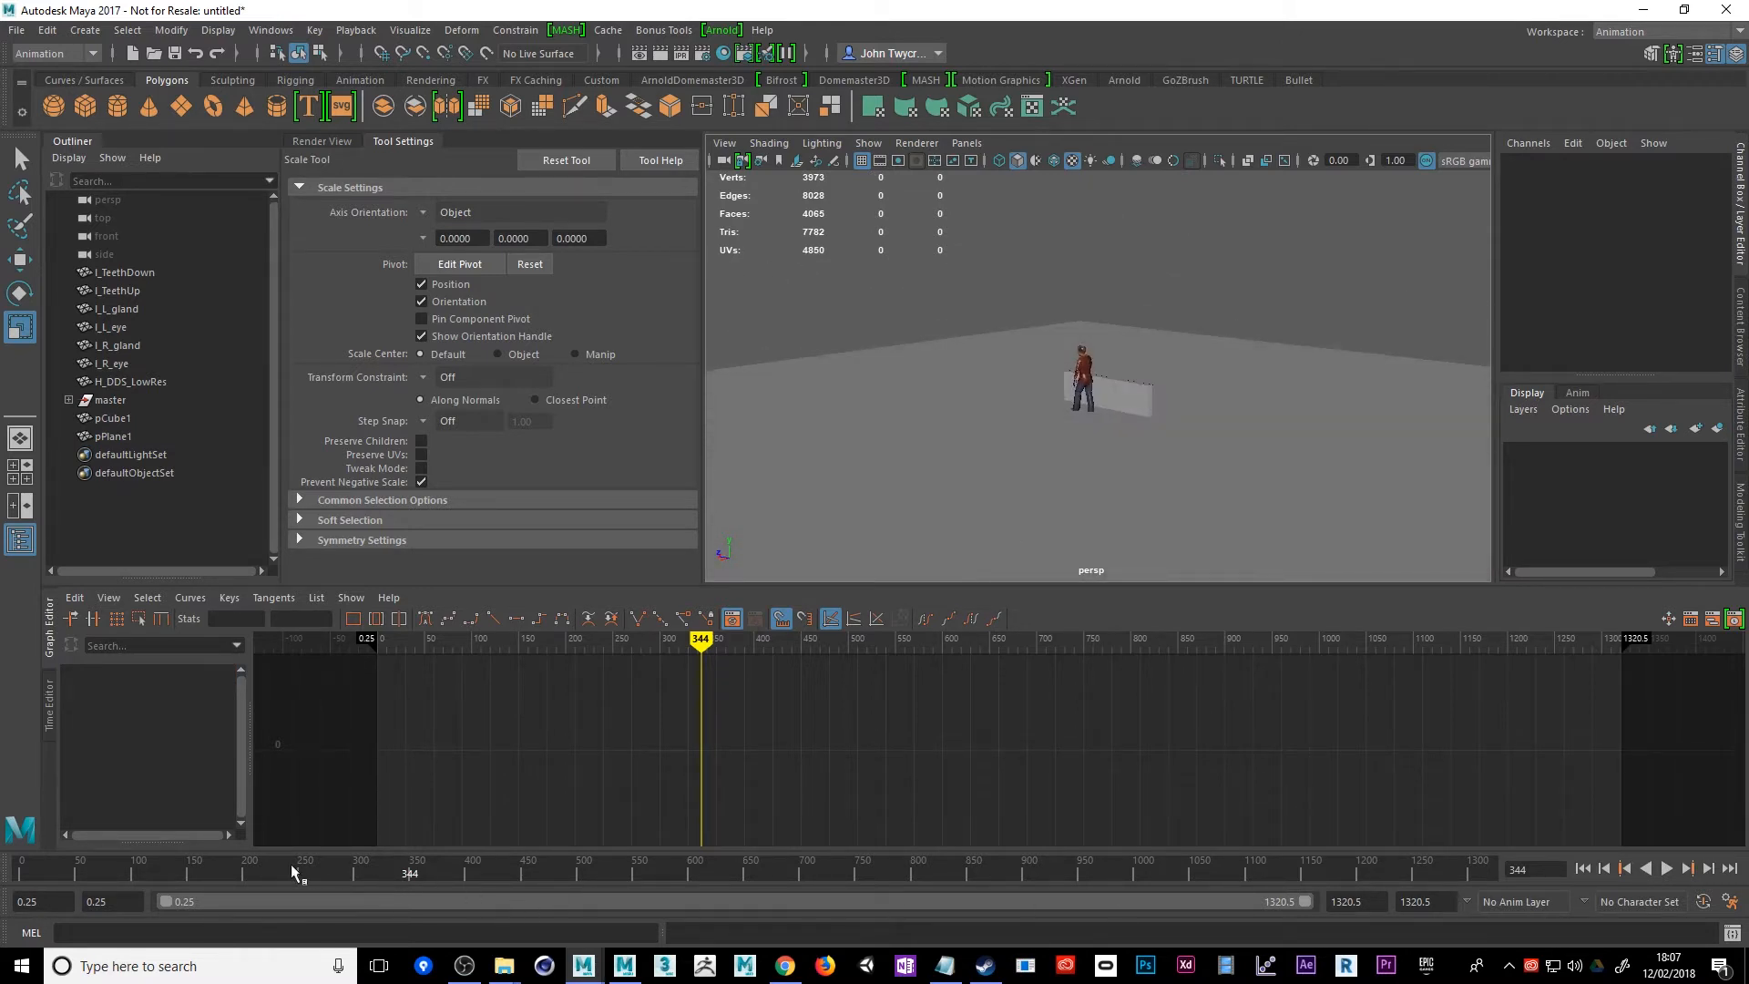
pyautogui.moveTo(292, 863); pyautogui.dragTo(459, 964)
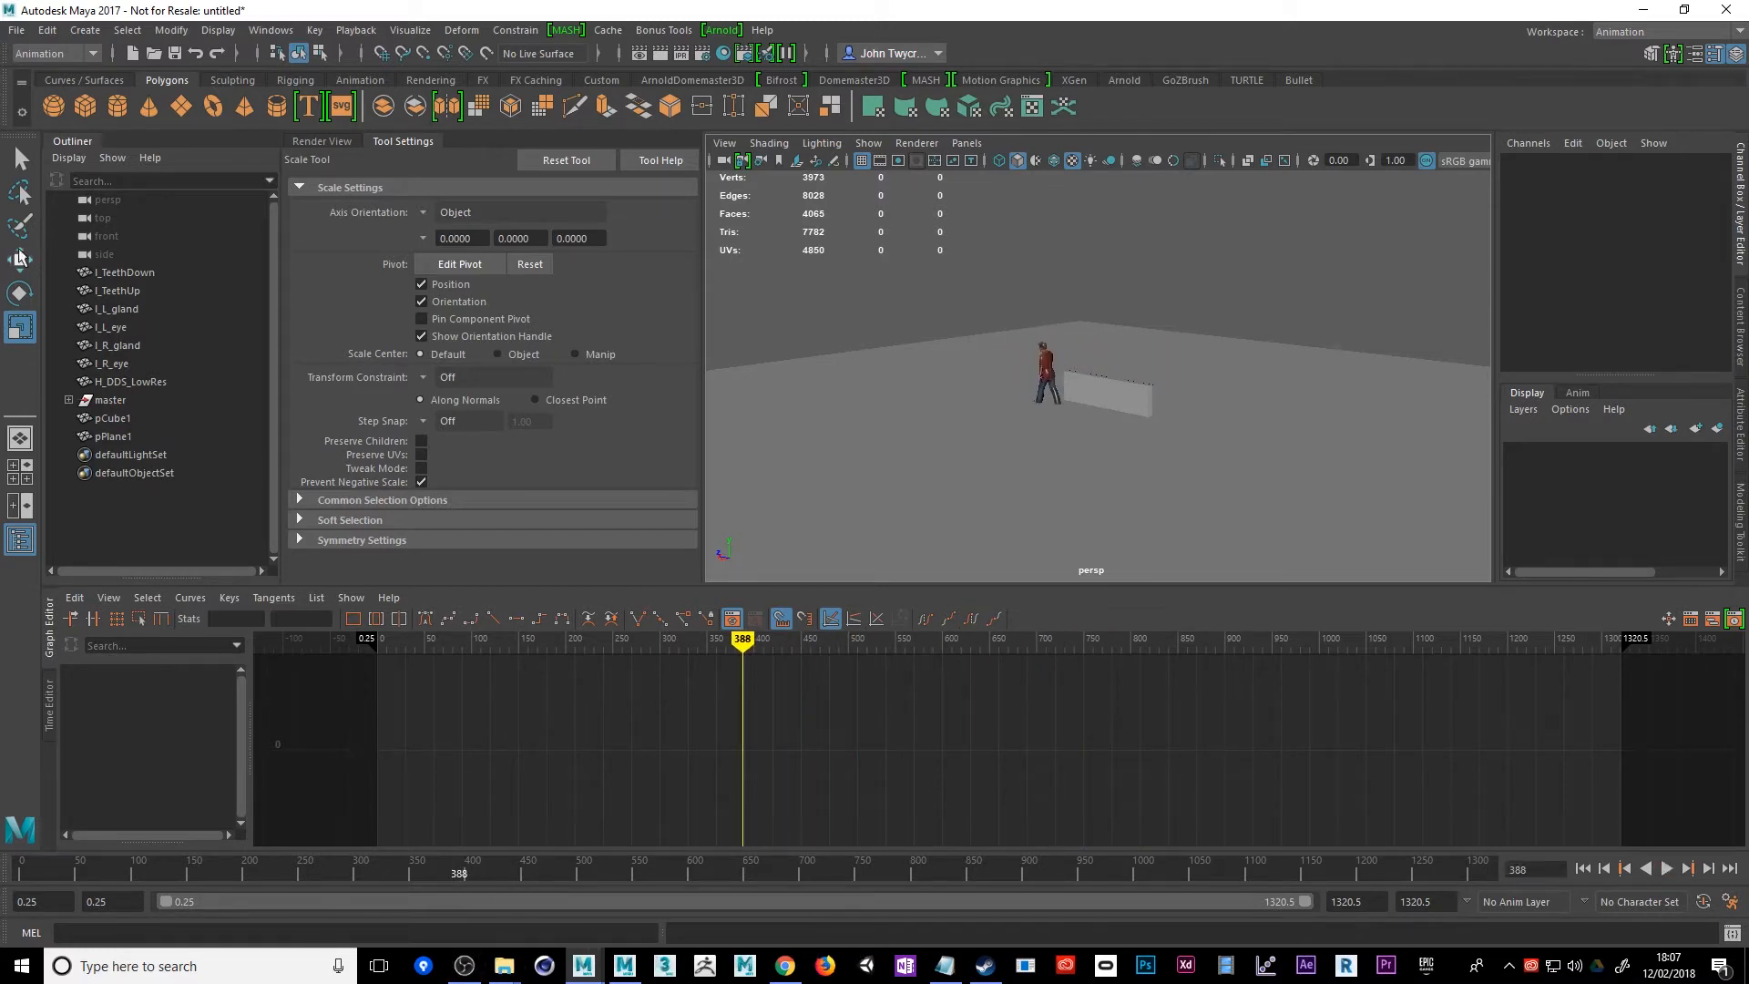
# Select the ground plane and the wall and send them to MotionBuilder, adding them to its current scene
pyautogui.click(1056, 504)
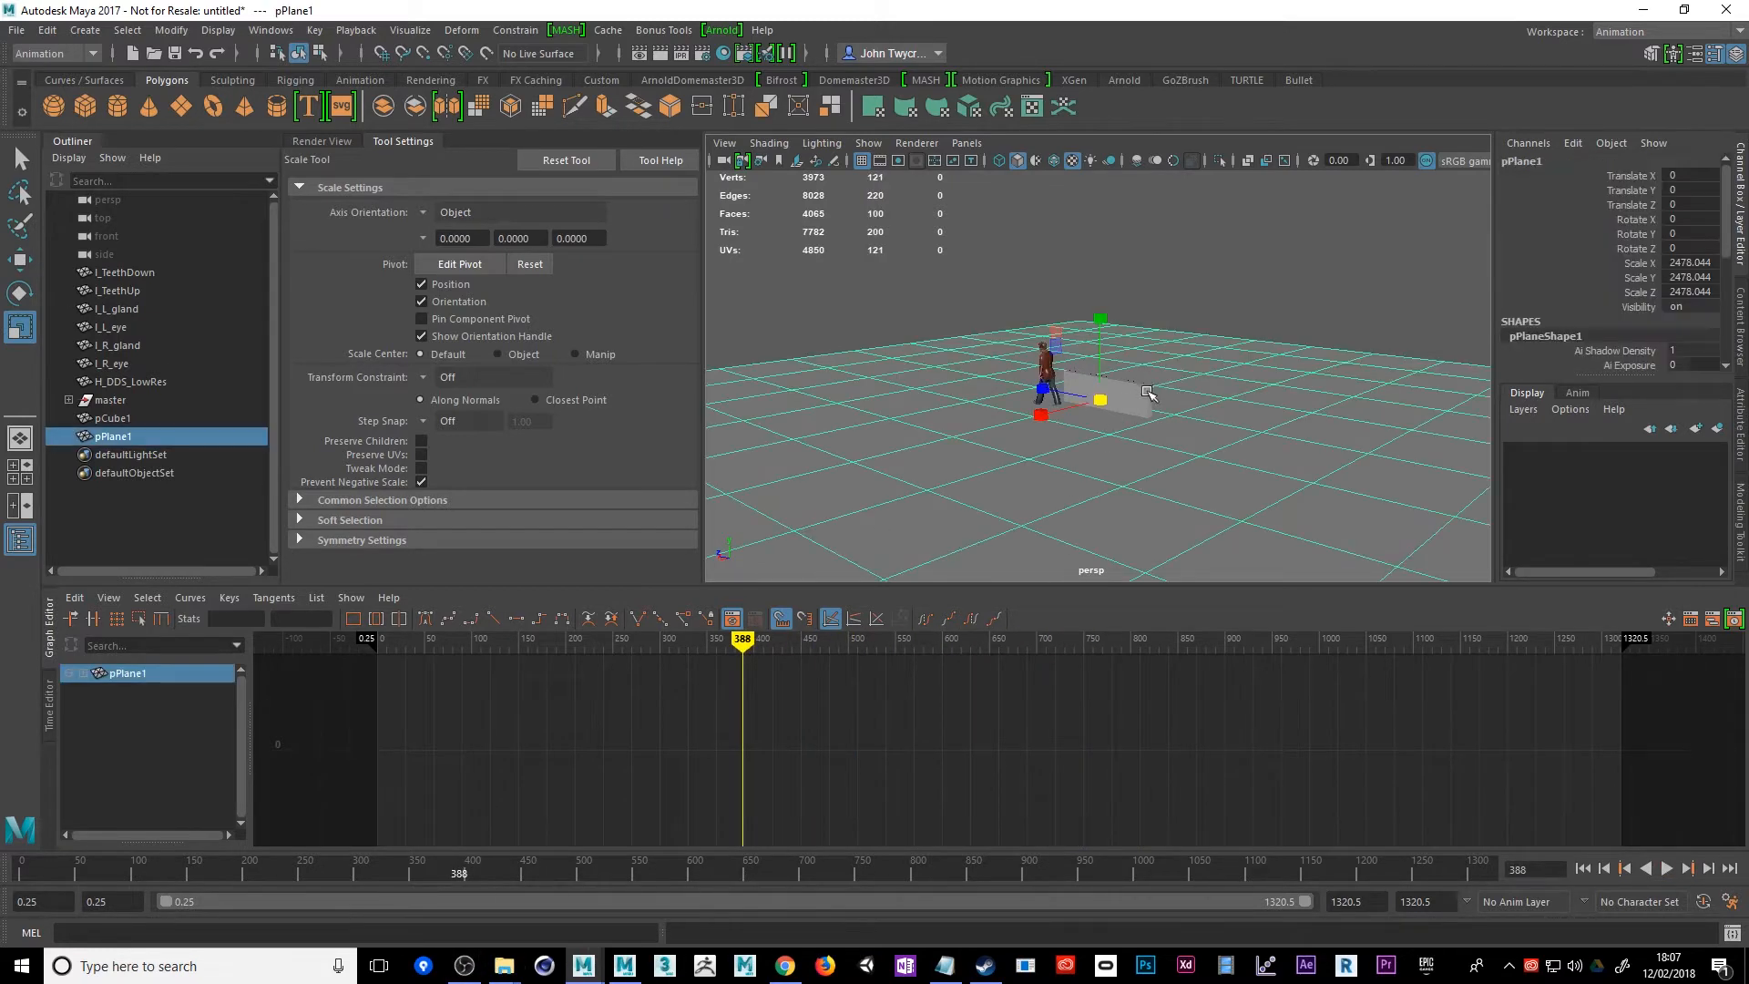
pyautogui.keyDown('shift'); pyautogui.click(1147, 393); pyautogui.keyUp('shift')
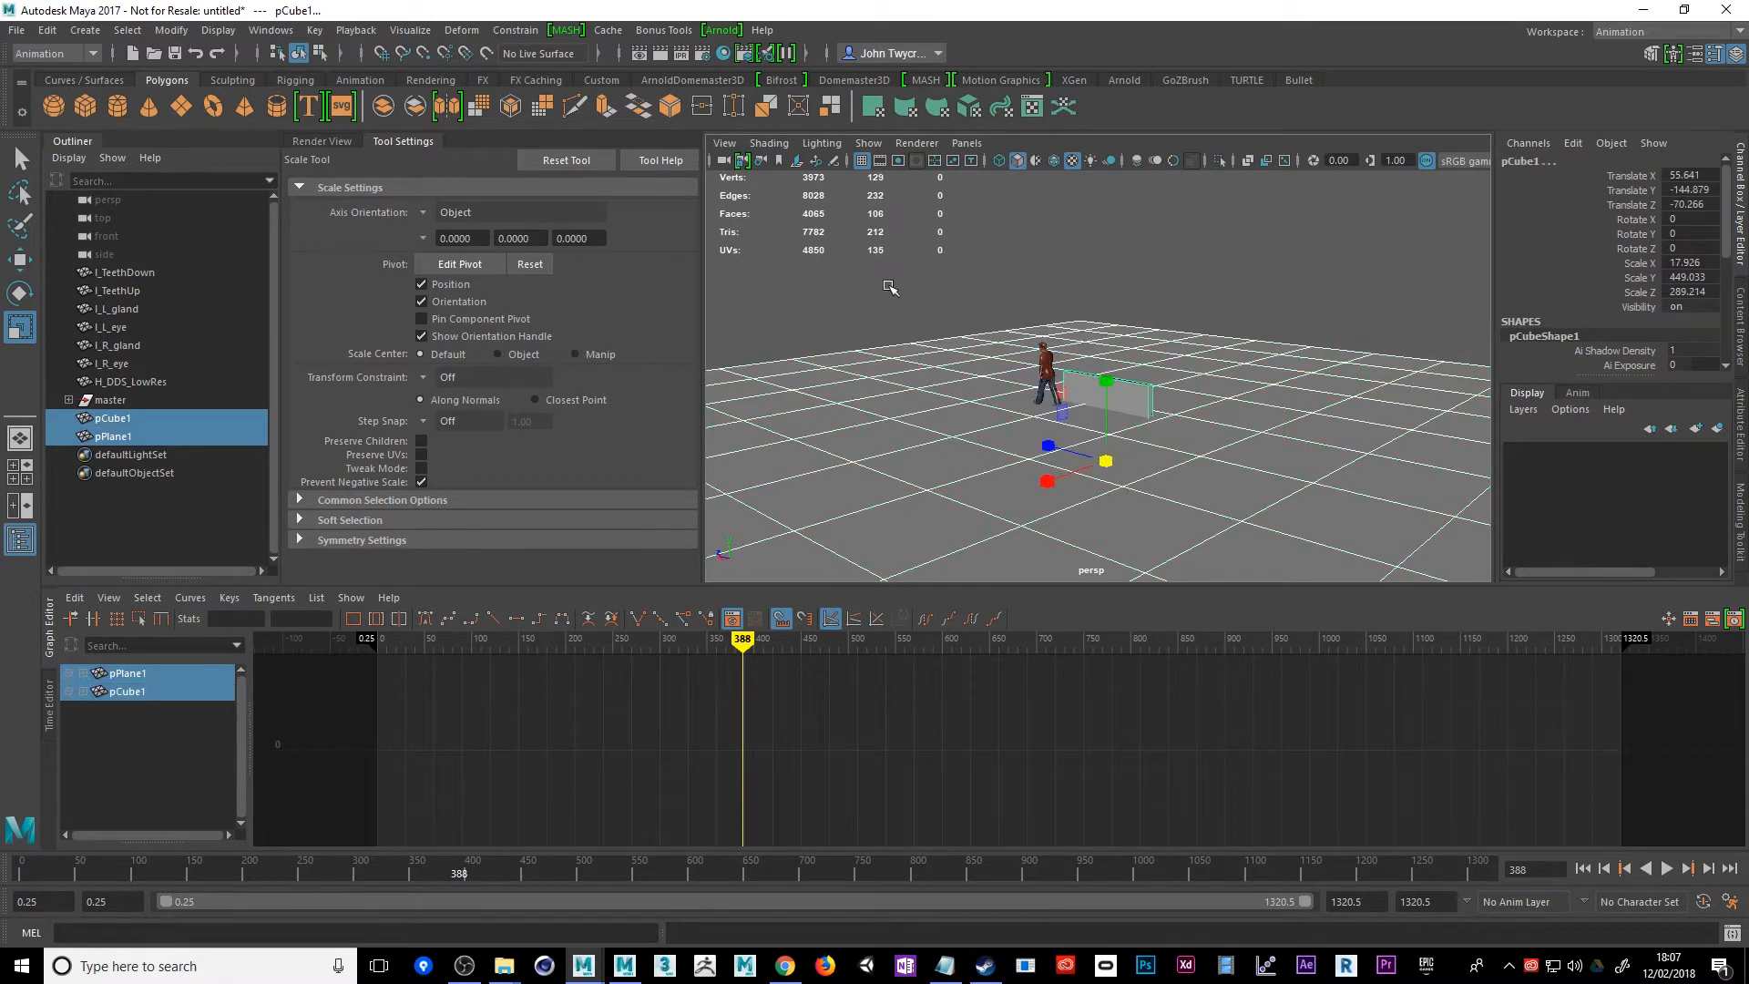
pyautogui.click(49, 30)
pyautogui.moveTo(18, 33)
pyautogui.moveTo(90, 268)
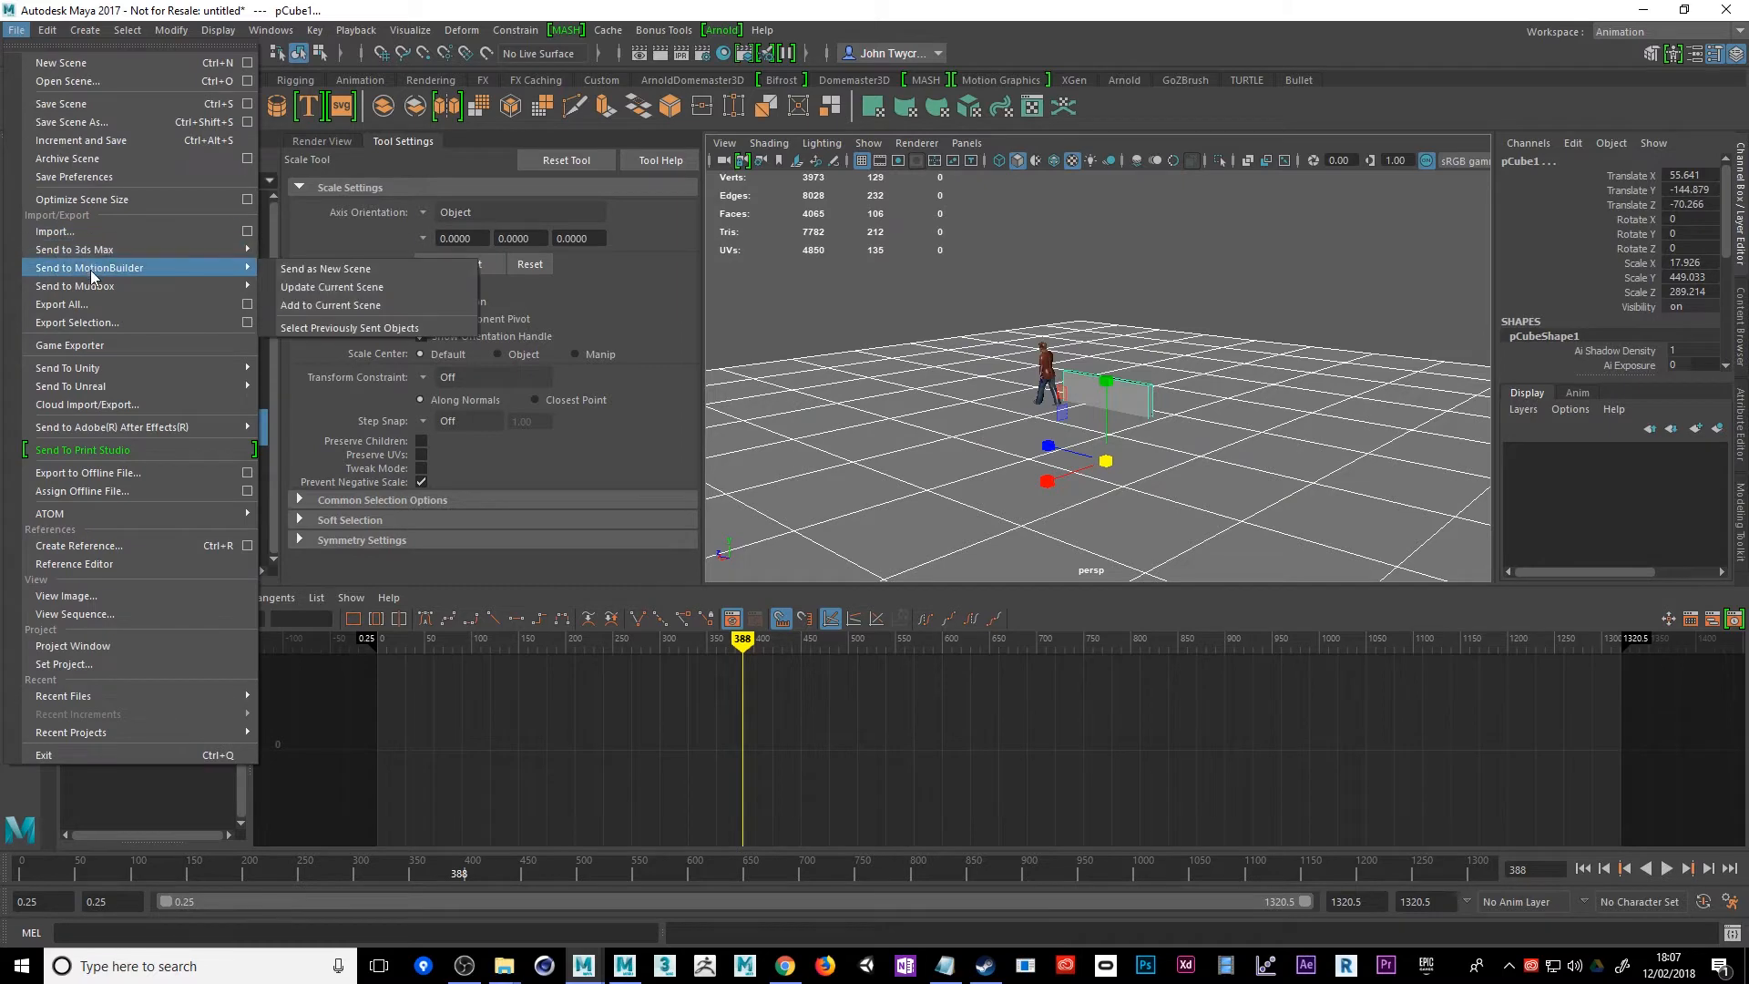
pyautogui.click(321, 303)
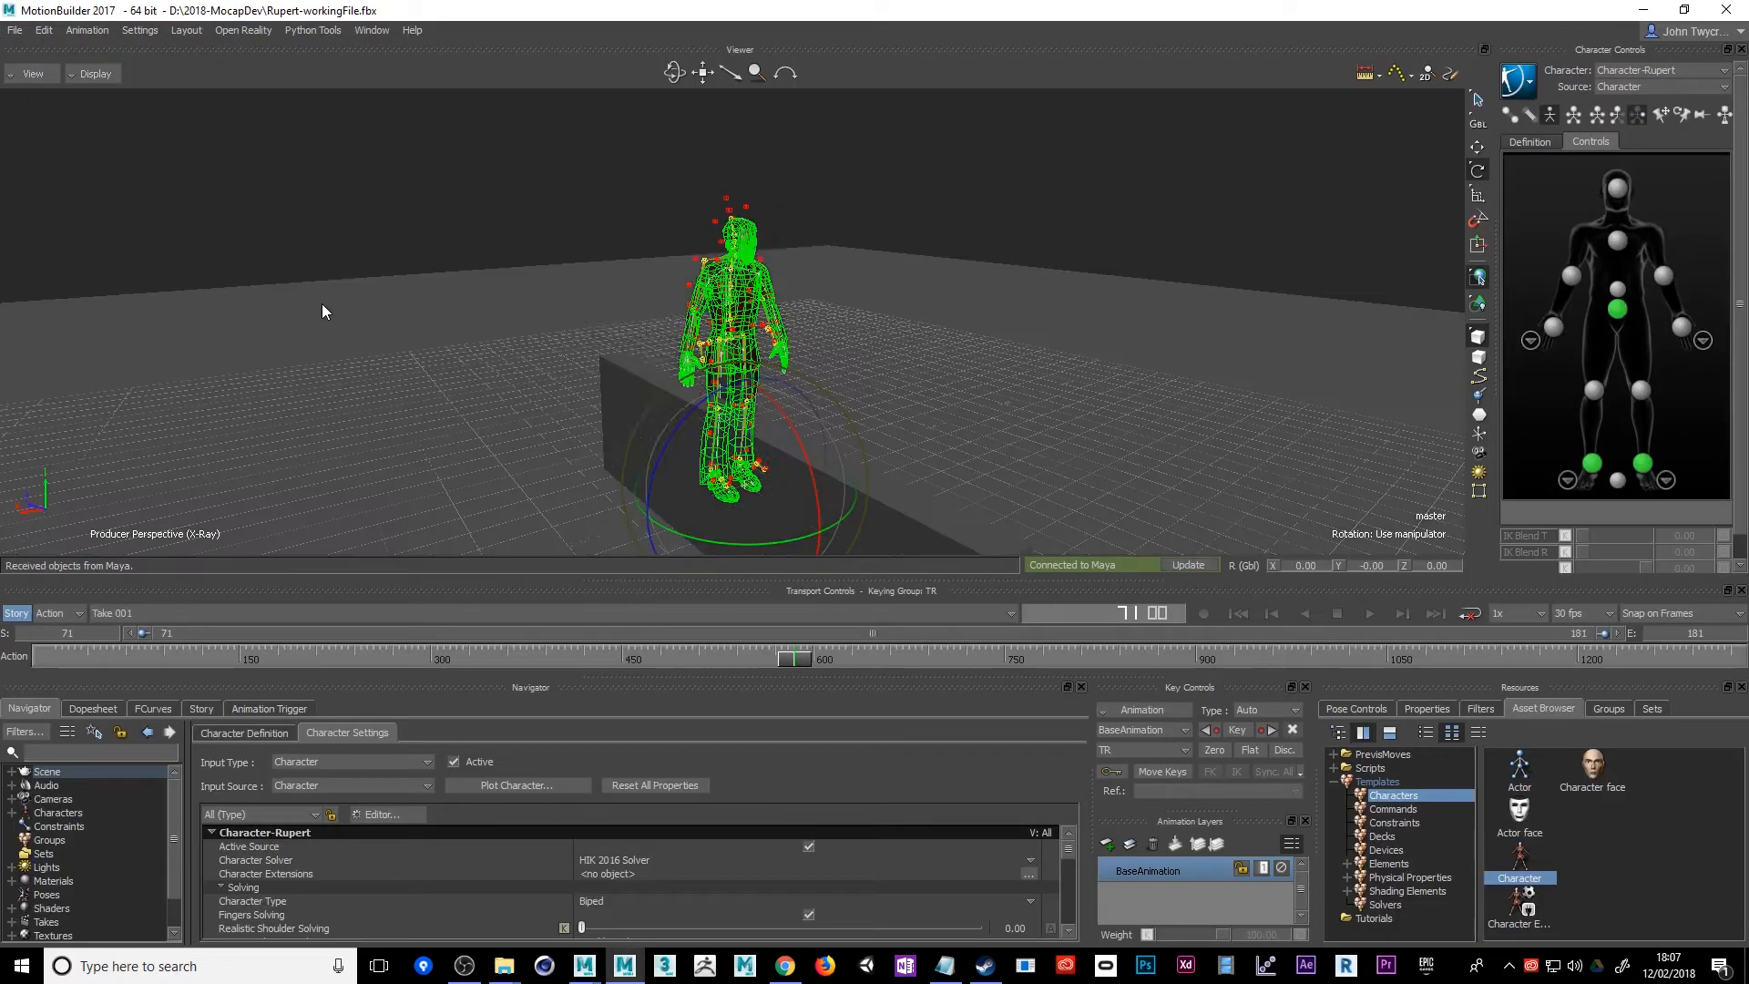
# In MotionBuilder, switch to the stop_to_walk_mcp take and play it with the wall in view
pyautogui.moveTo(349, 357)
pyautogui.mouseDown()
pyautogui.moveTo(412, 348)
pyautogui.moveTo(337, 334)
pyautogui.mouseUp()
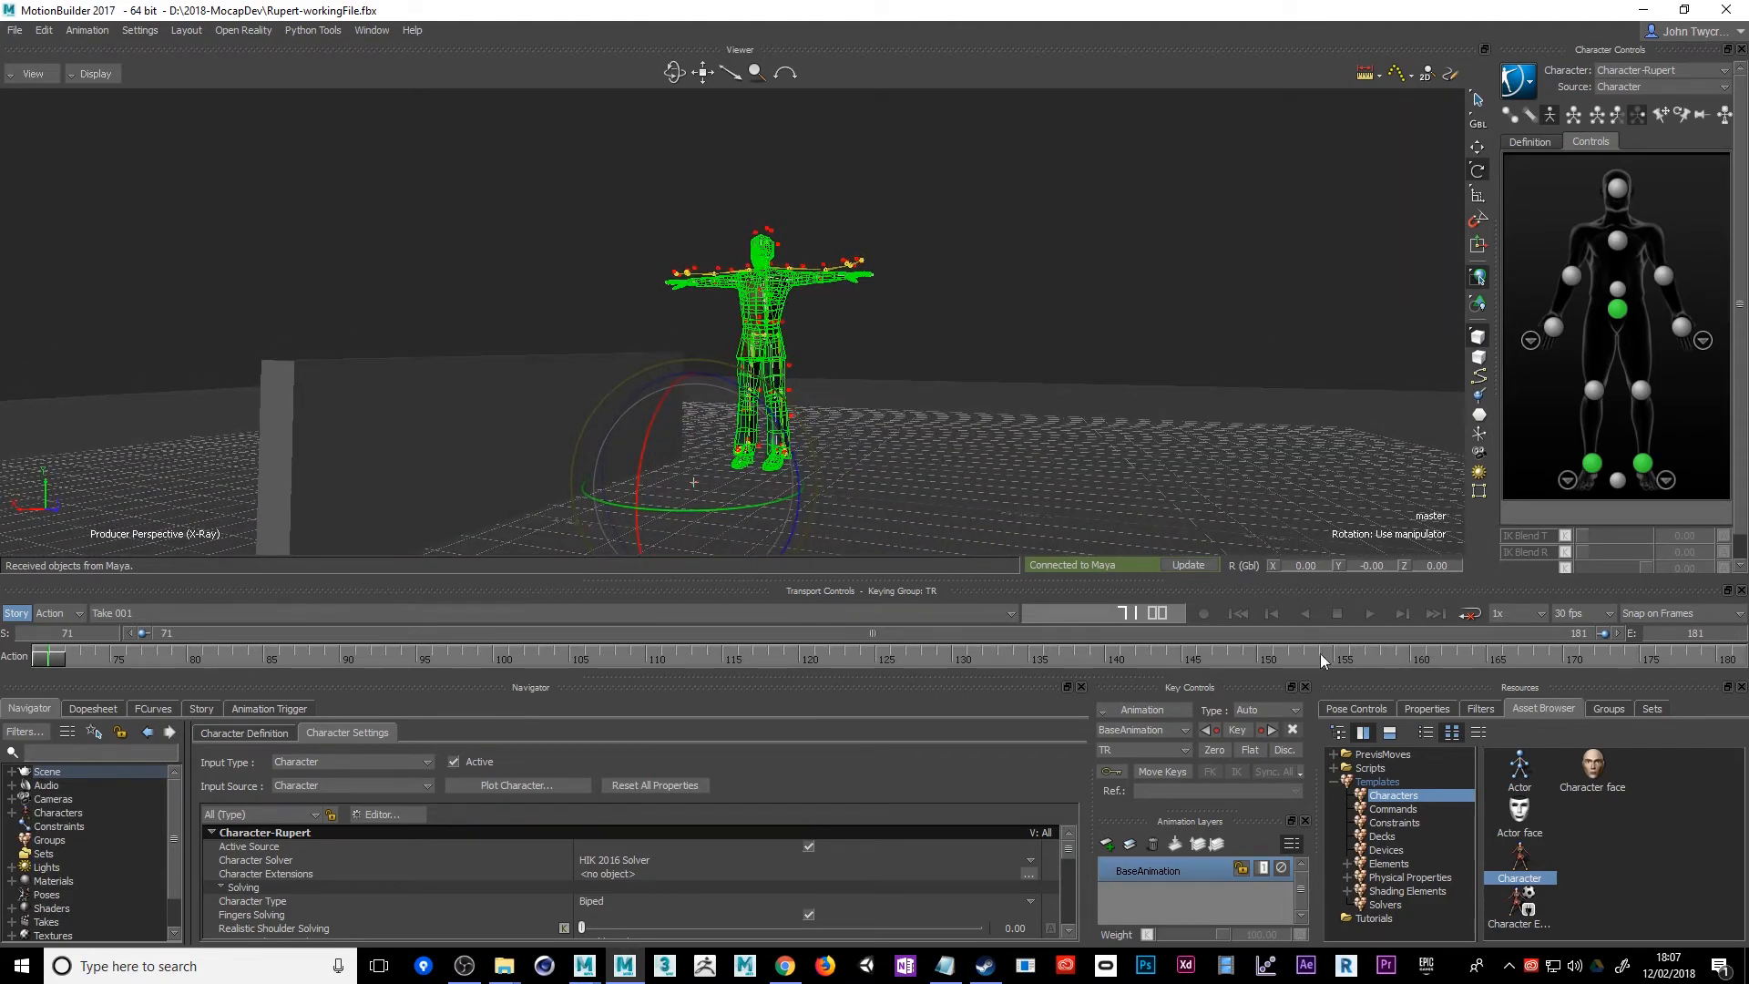
pyautogui.click(1371, 613)
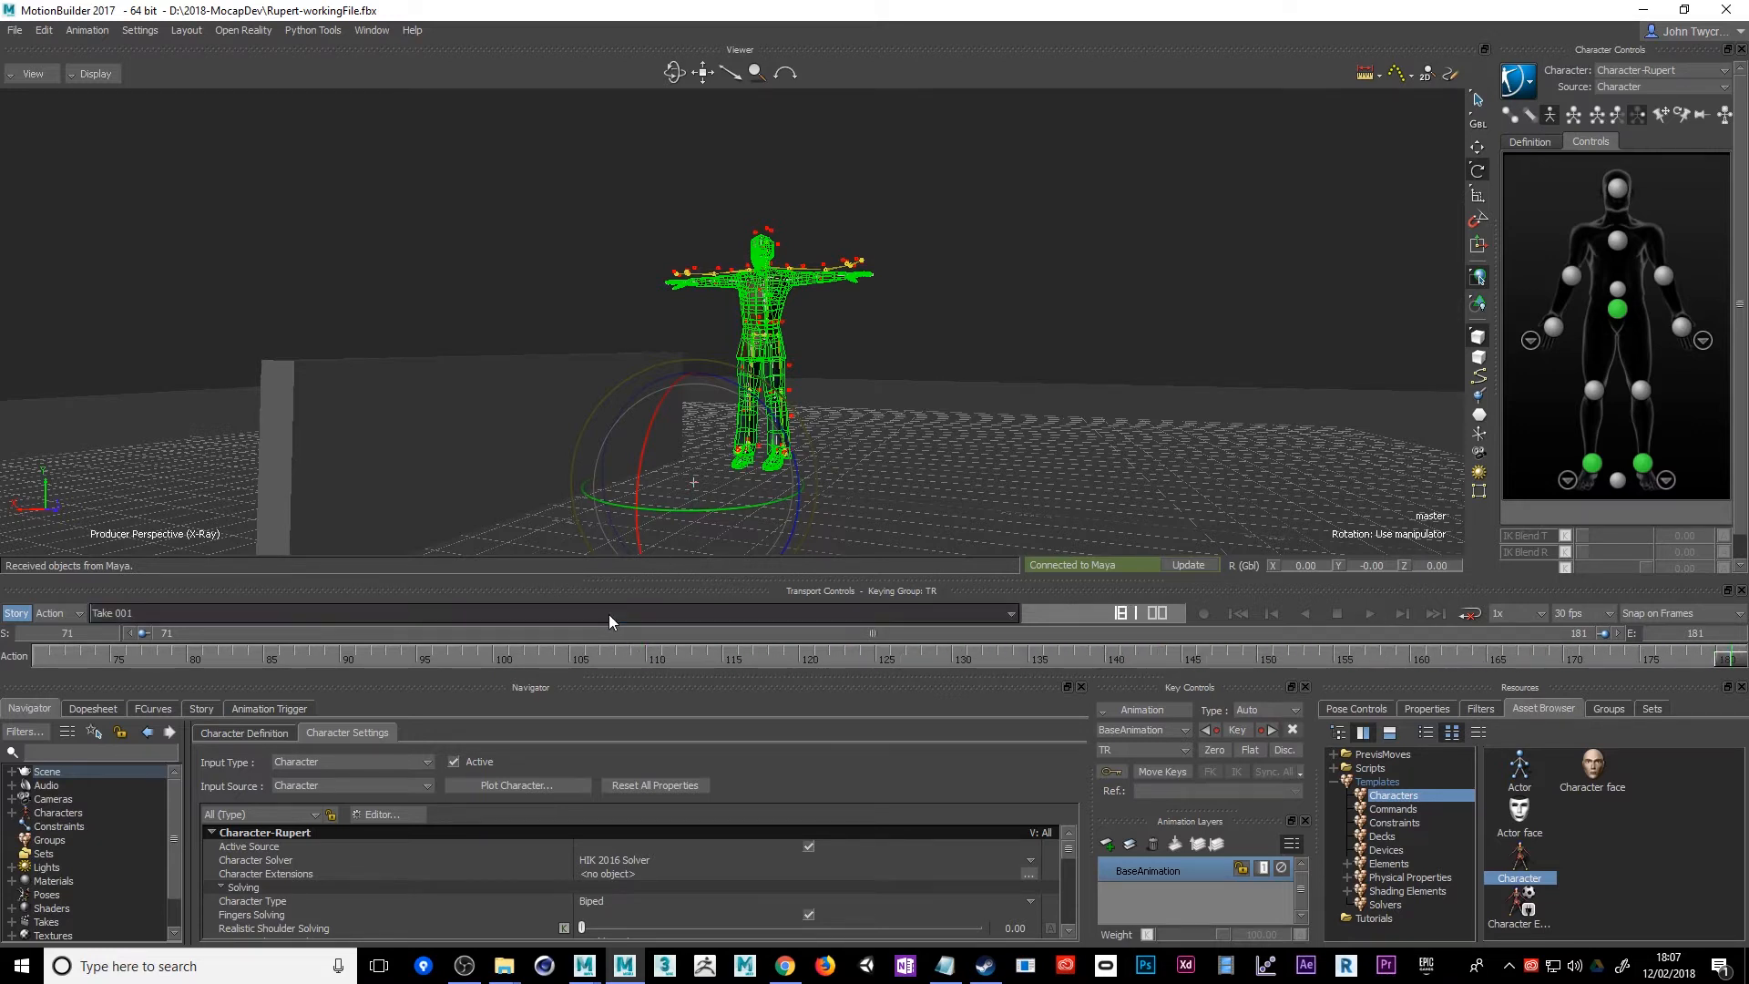
pyautogui.click(608, 614)
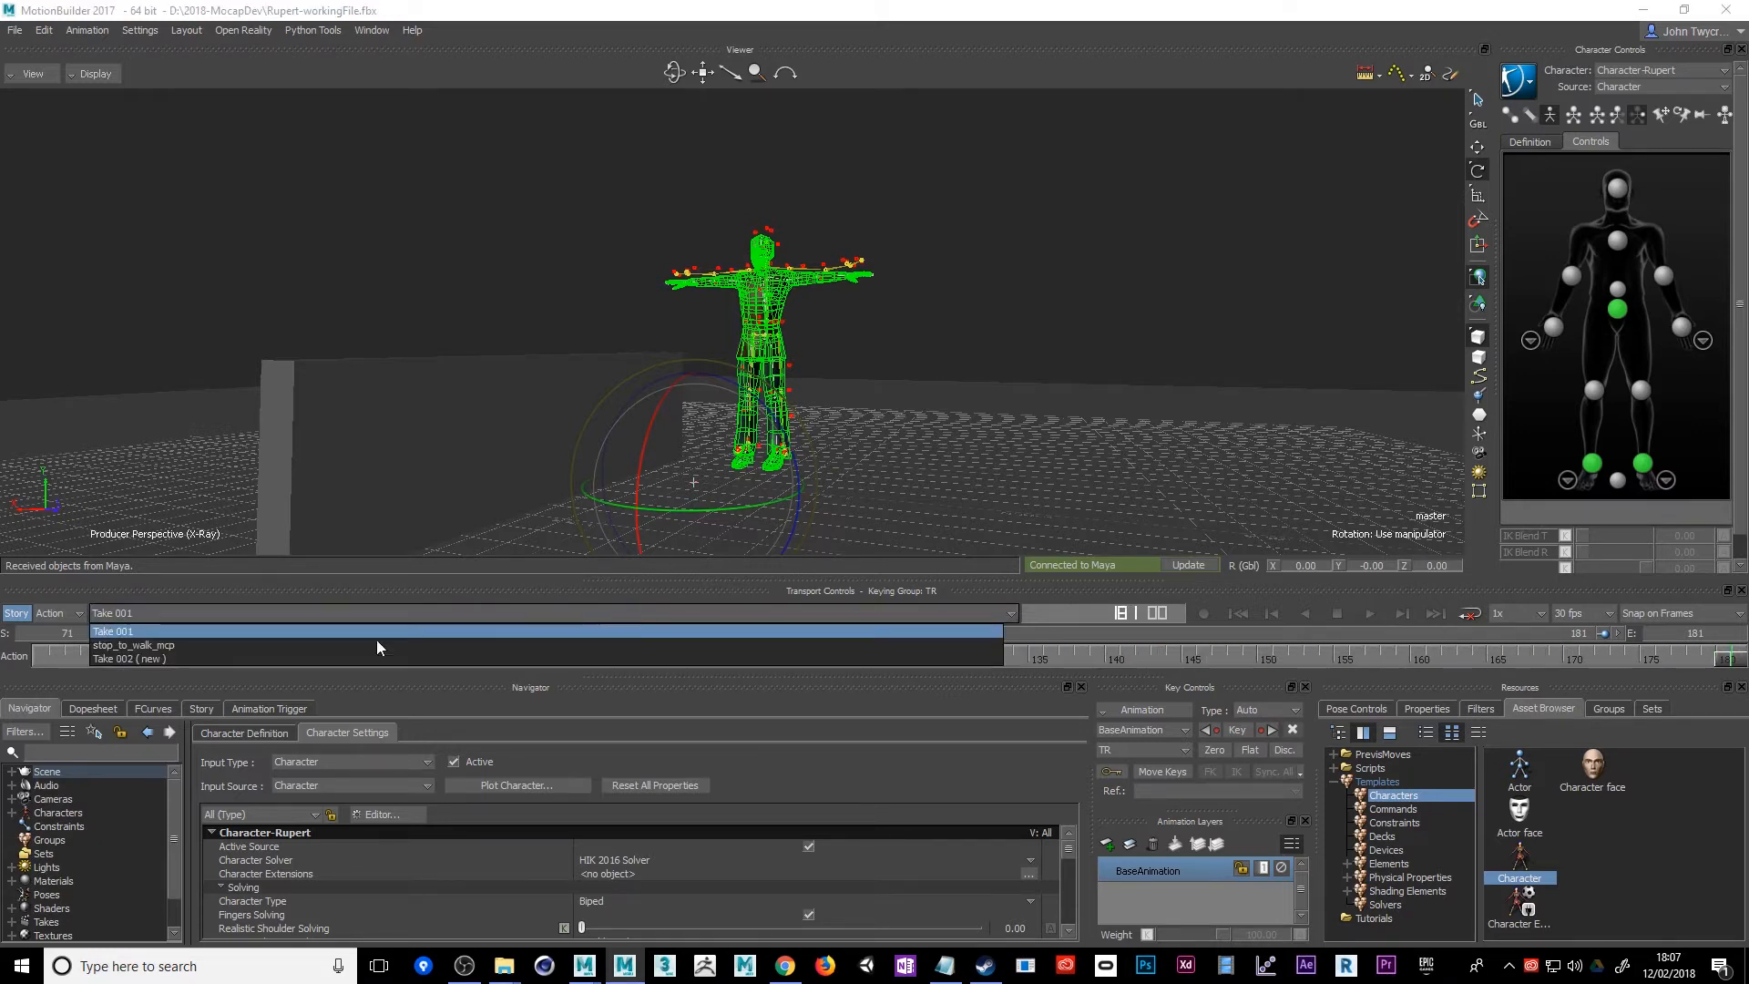
pyautogui.click(153, 645)
pyautogui.keyDown('alt'); pyautogui.moveTo(962, 465); pyautogui.dragTo(866, 457); pyautogui.keyUp('alt')
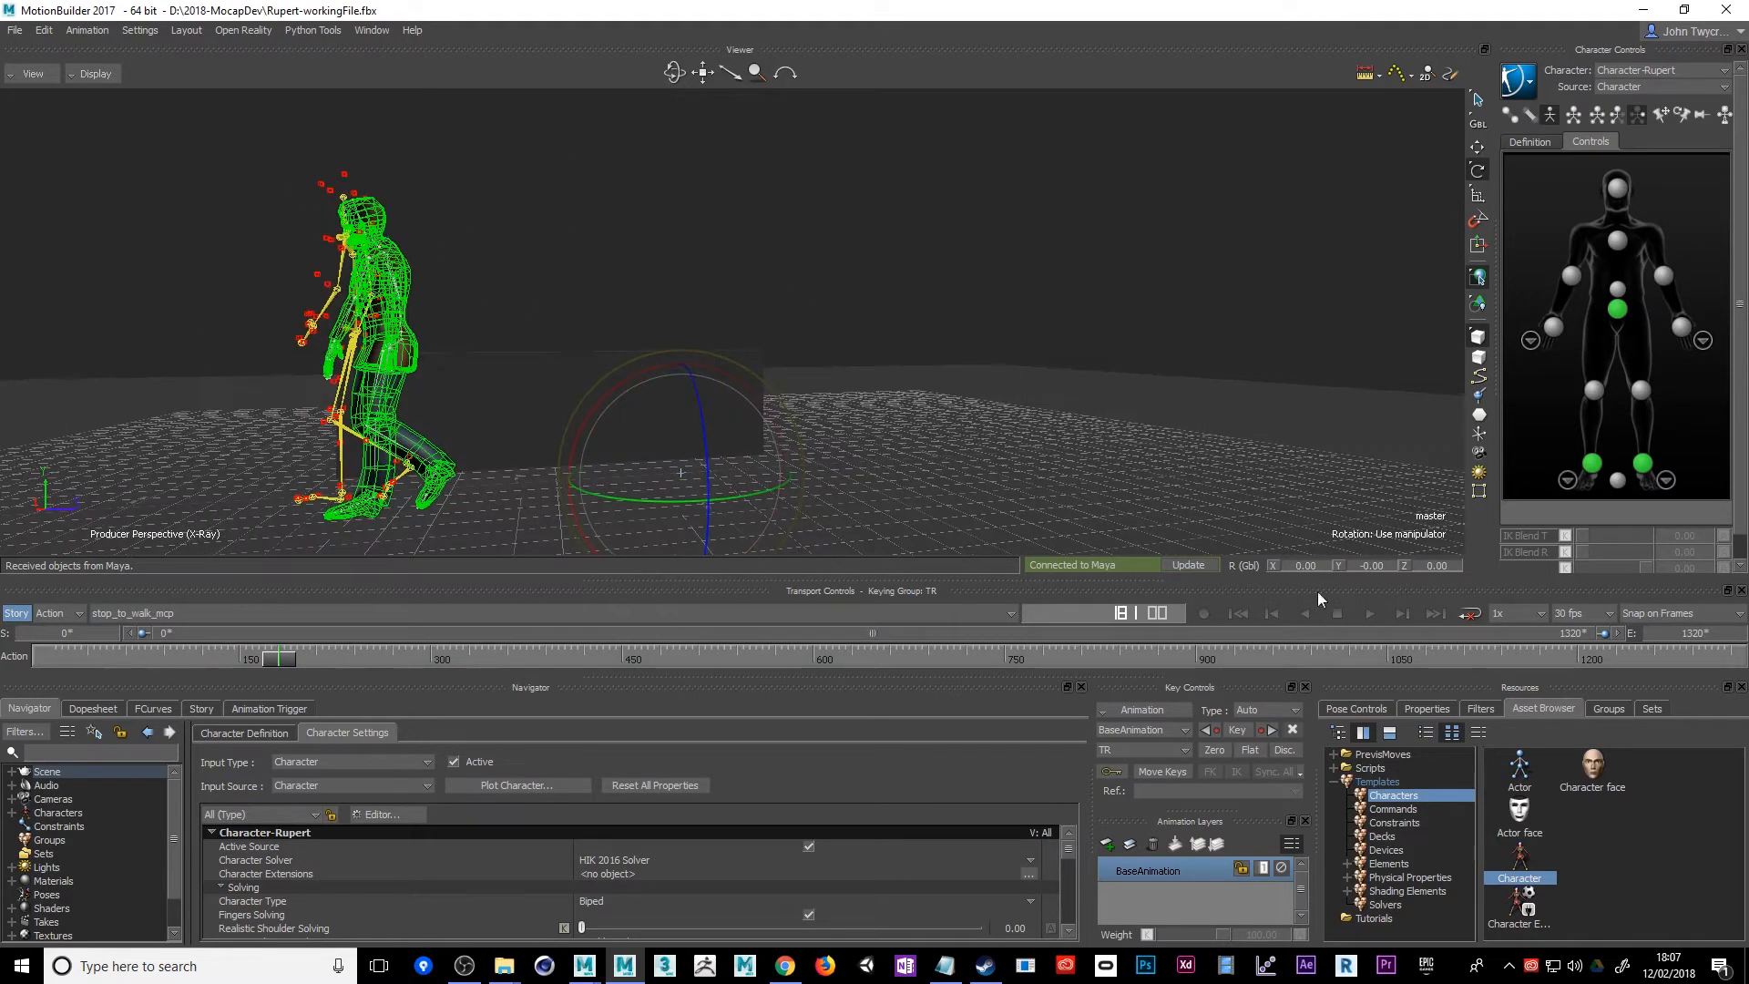
pyautogui.click(1368, 615)
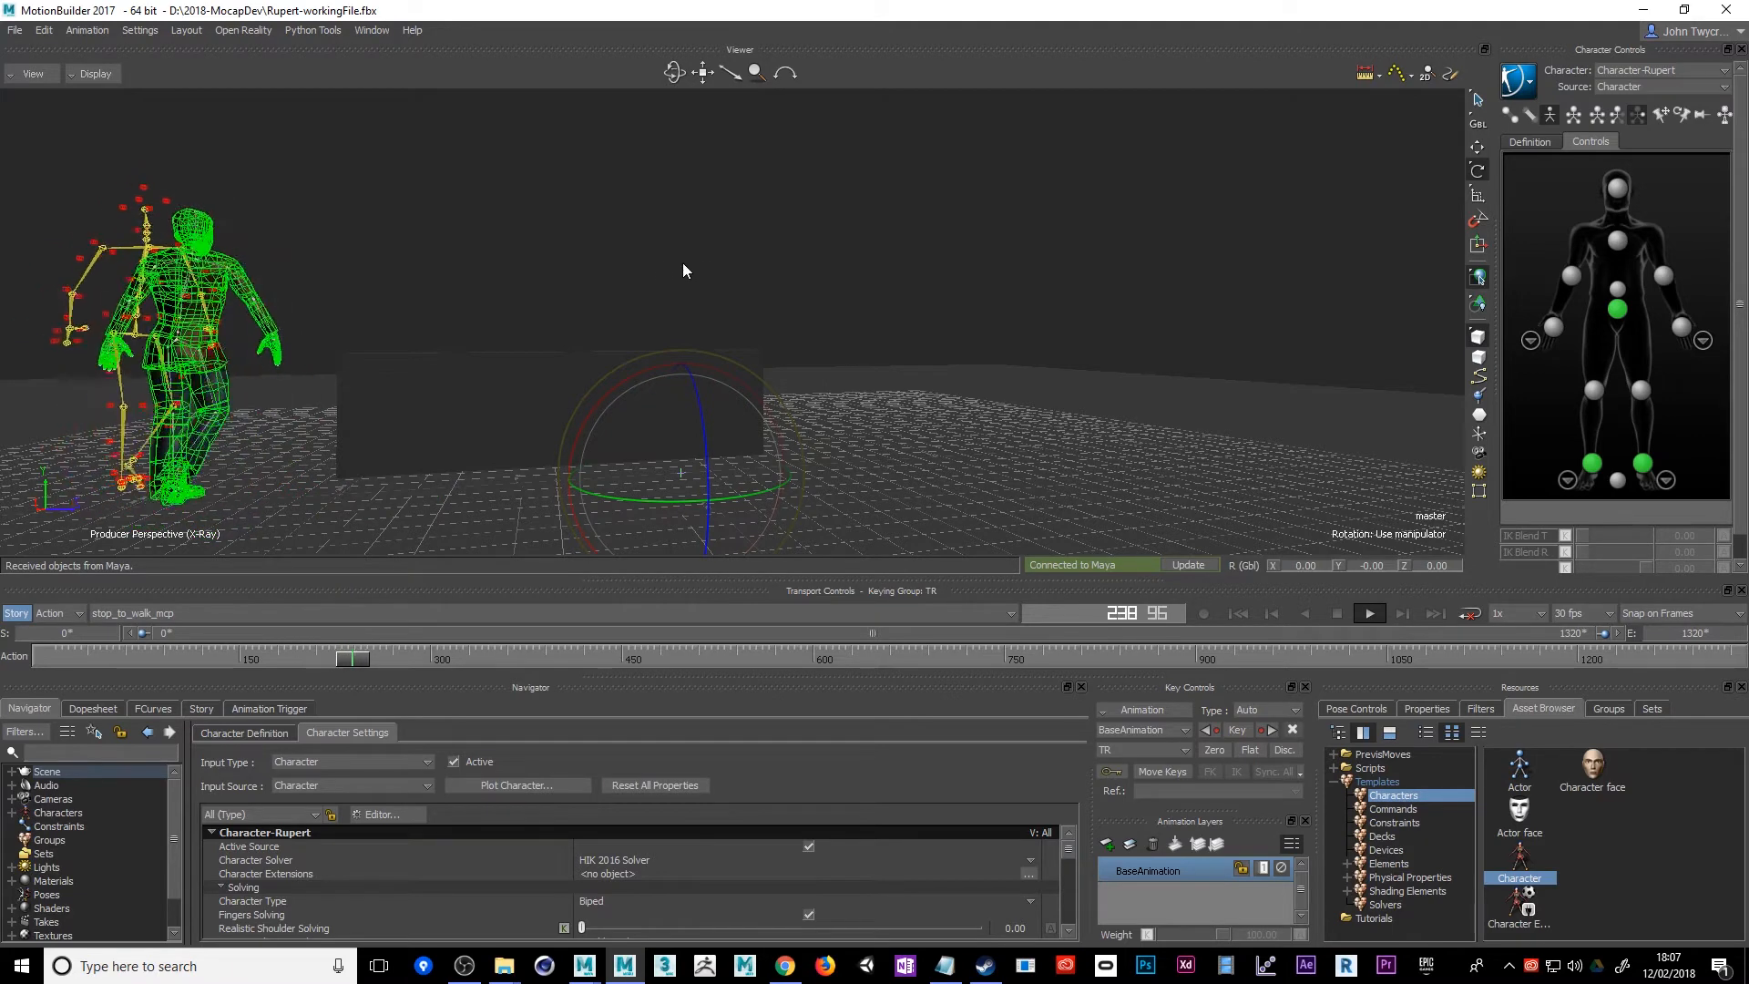
# Stop the playback at frame 493 and clear the green wireframe selection from the character
pyautogui.click(79, 75)
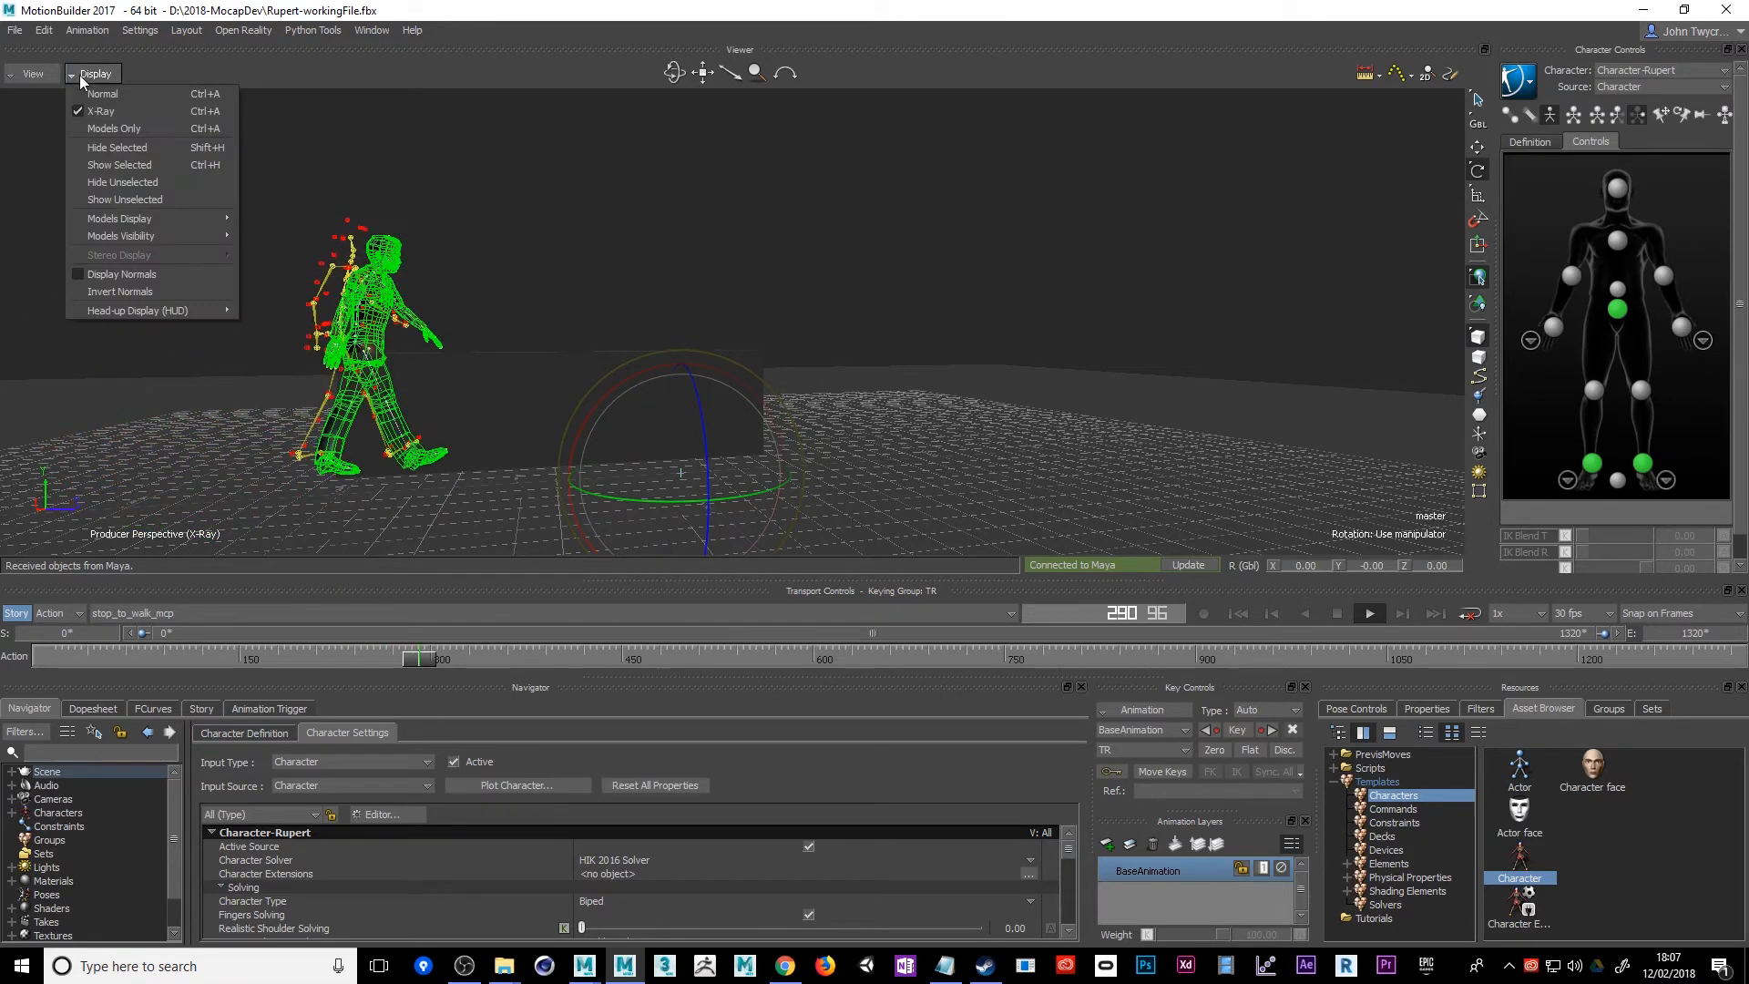
pyautogui.click(122, 112)
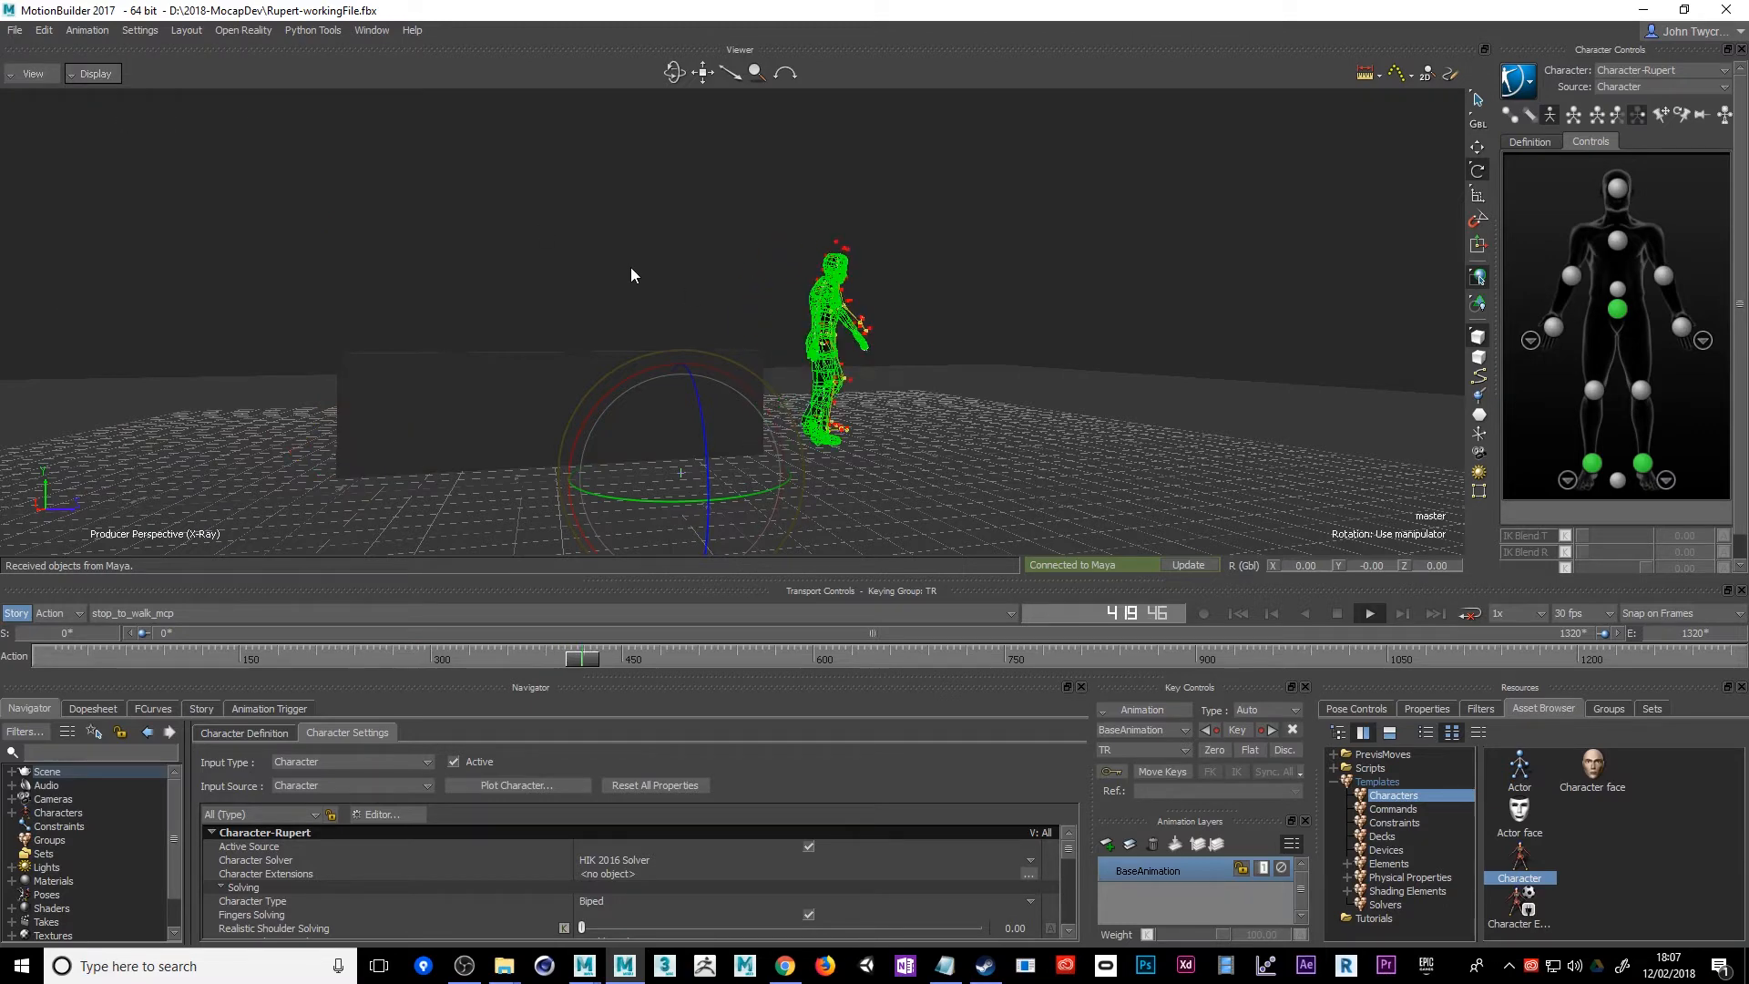
pyautogui.click(1334, 614)
pyautogui.click(52, 801)
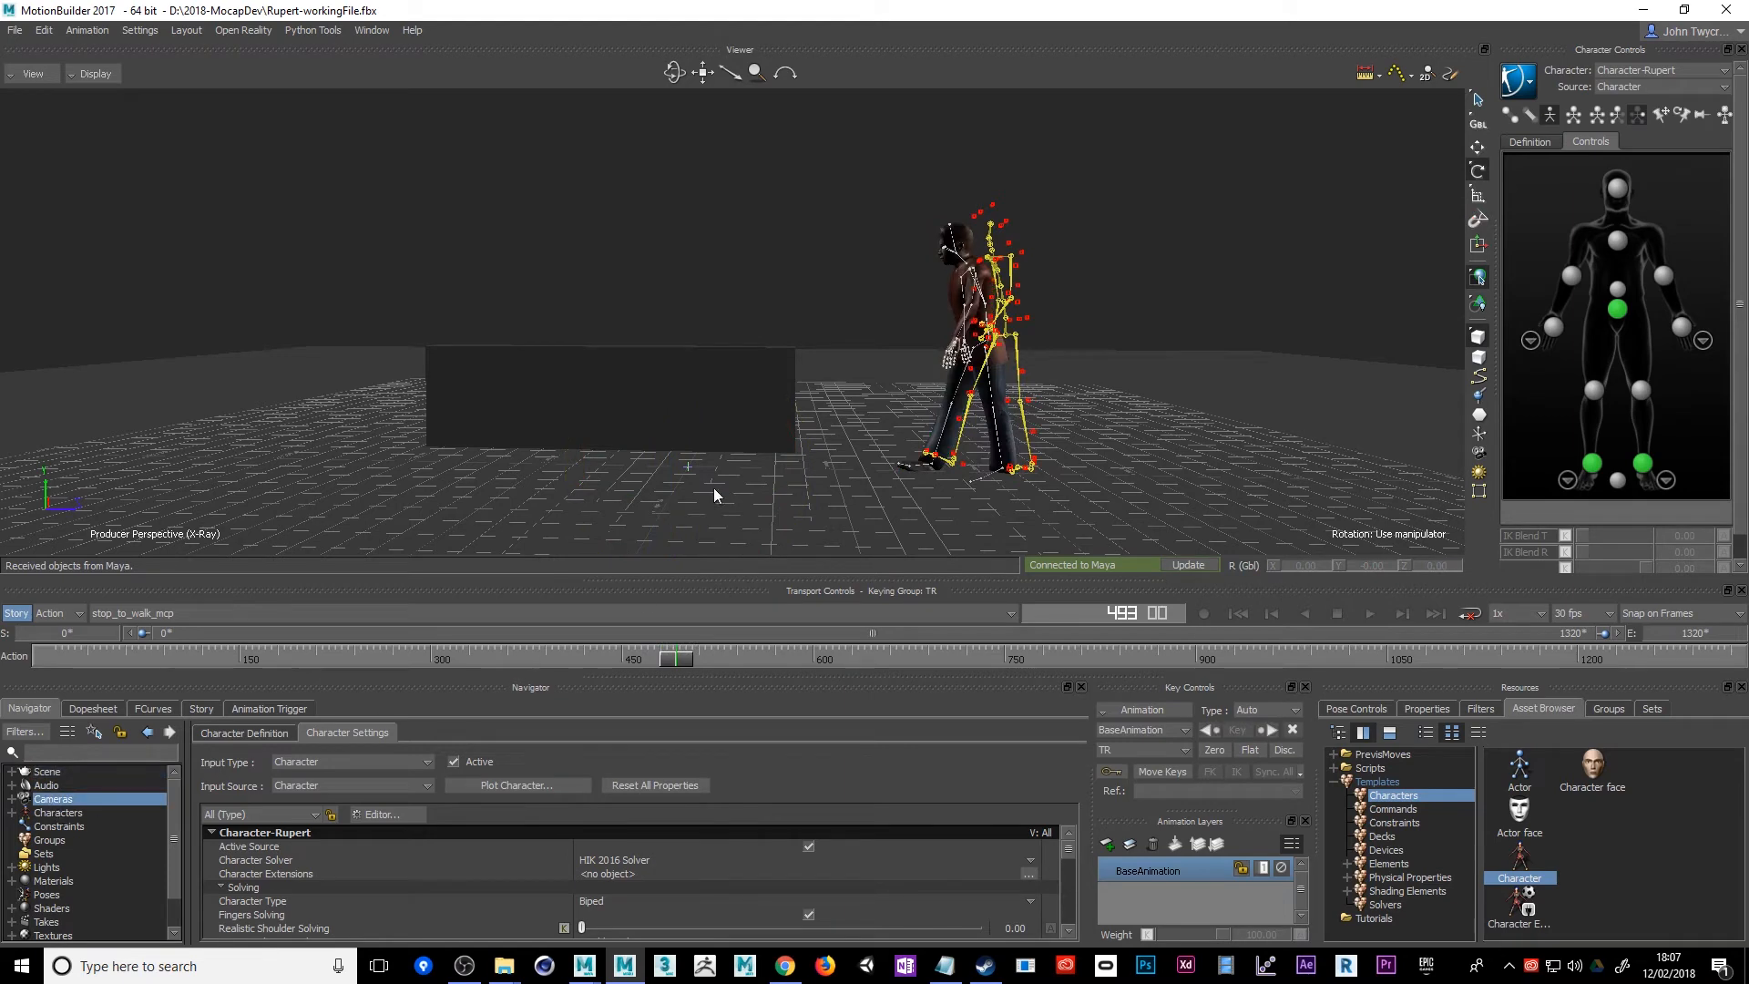
pyautogui.keyDown('alt'); pyautogui.moveTo(750, 270); pyautogui.dragTo(780, 281); pyautogui.keyUp('alt')
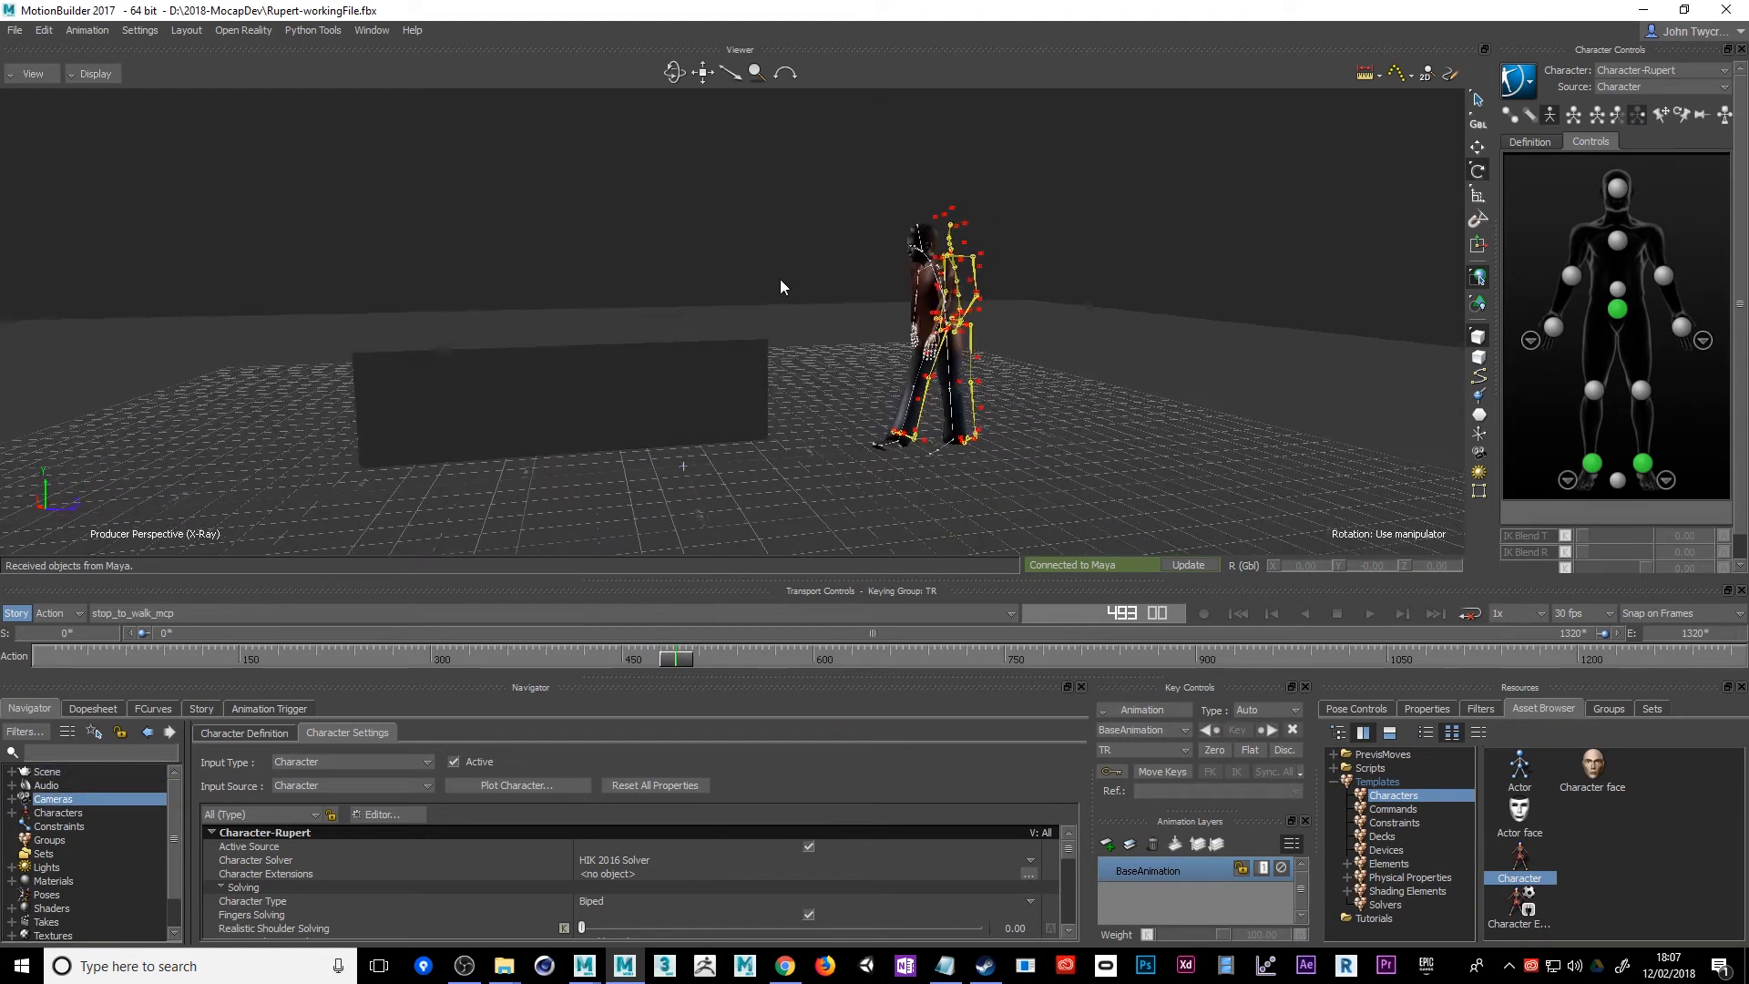
# Change the viewport display mode from X-Ray to Normal
pyautogui.click(90, 77)
pyautogui.click(91, 109)
pyautogui.click(102, 80)
pyautogui.click(82, 113)
pyautogui.click(89, 78)
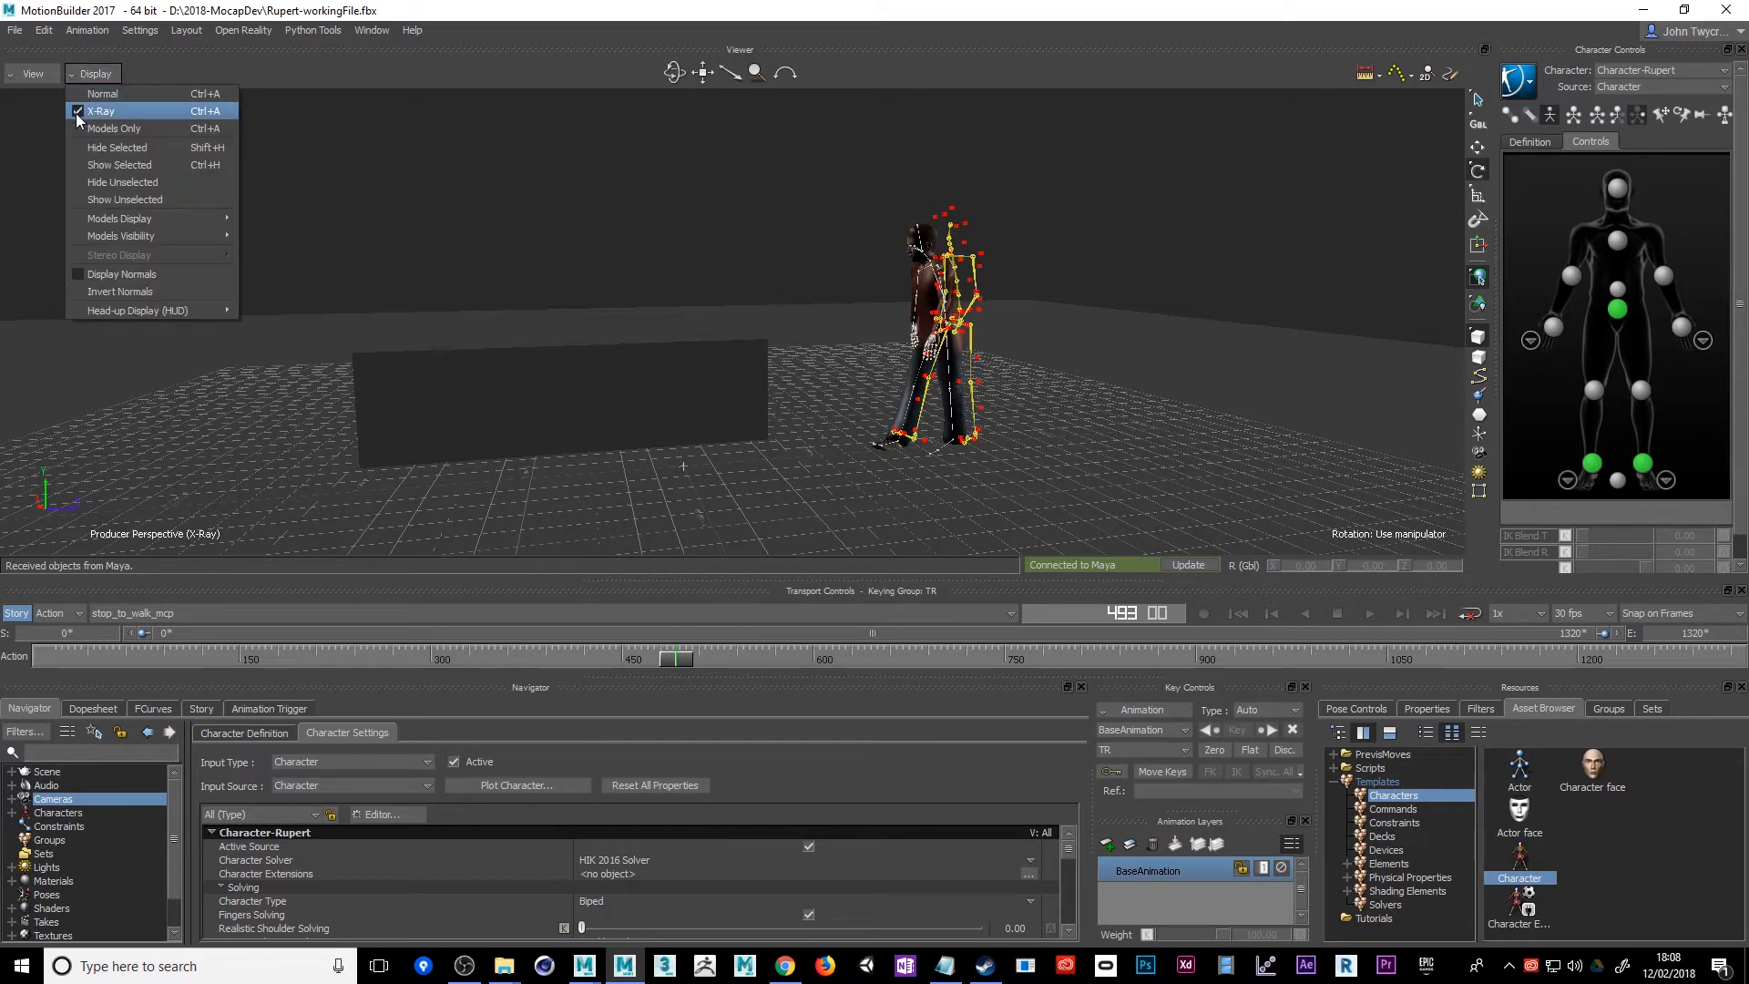
pyautogui.click(74, 109)
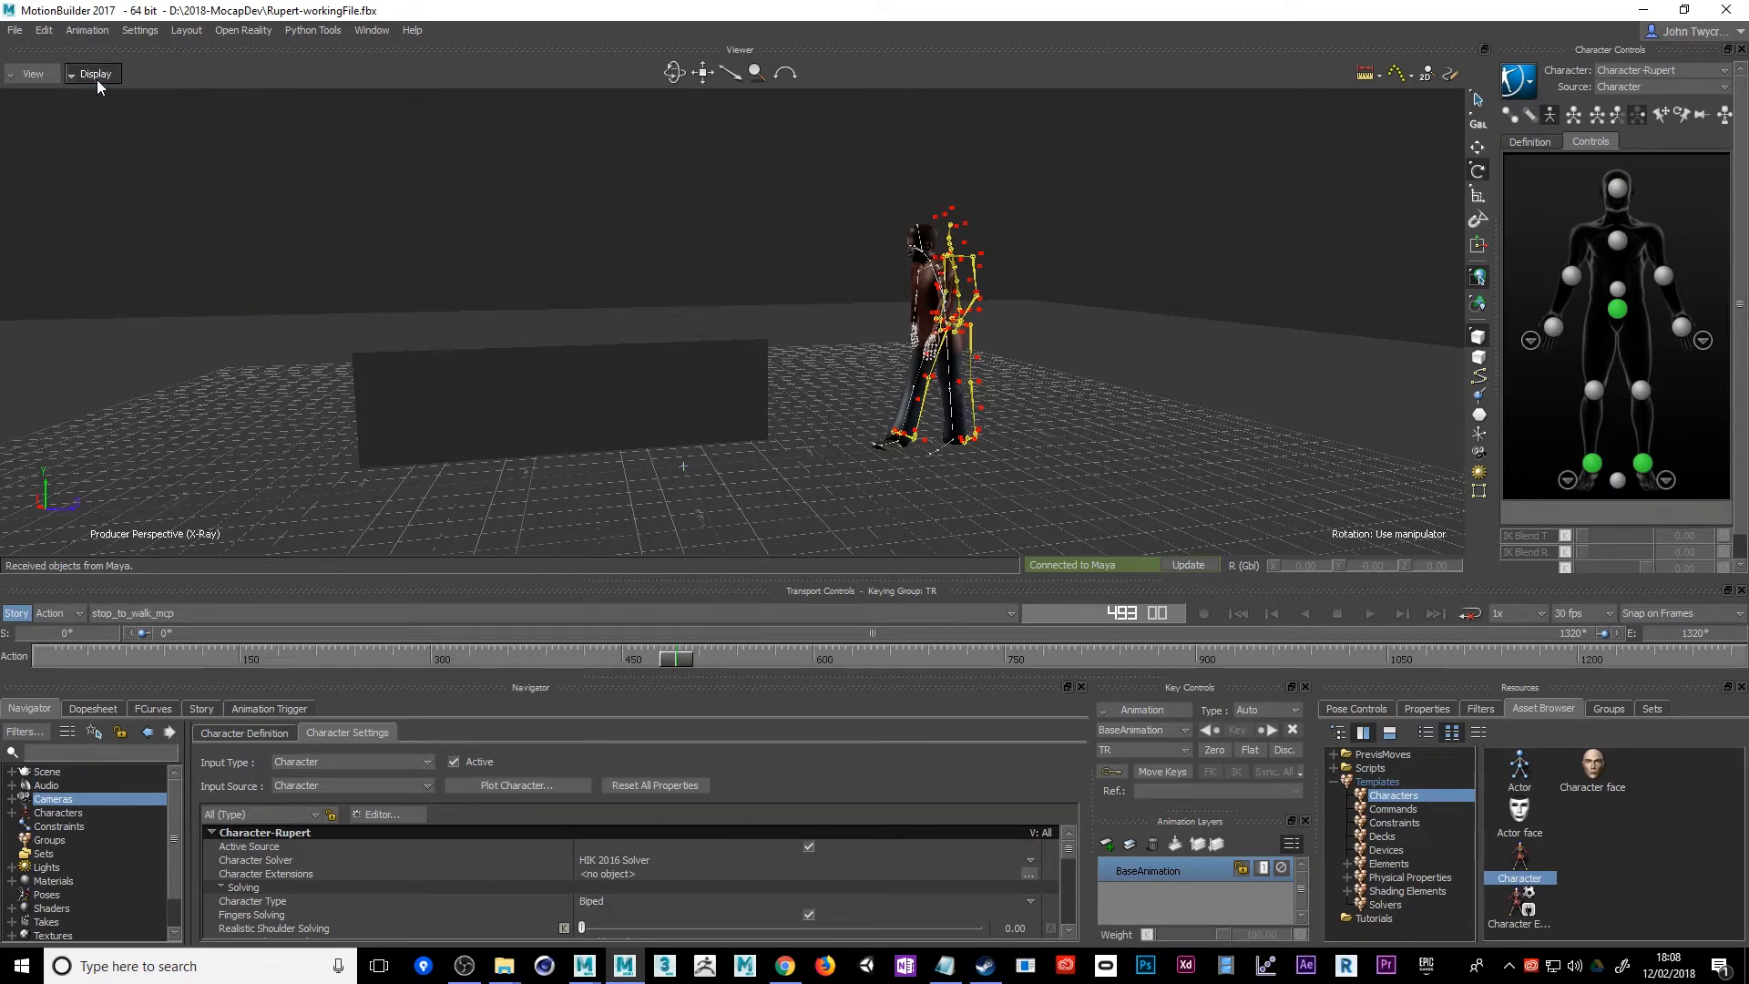
pyautogui.click(97, 79)
pyautogui.click(100, 96)
pyautogui.keyDown('alt'); pyautogui.moveTo(261, 167); pyautogui.dragTo(125, 153); pyautogui.keyUp('alt')
pyautogui.click(40, 74)
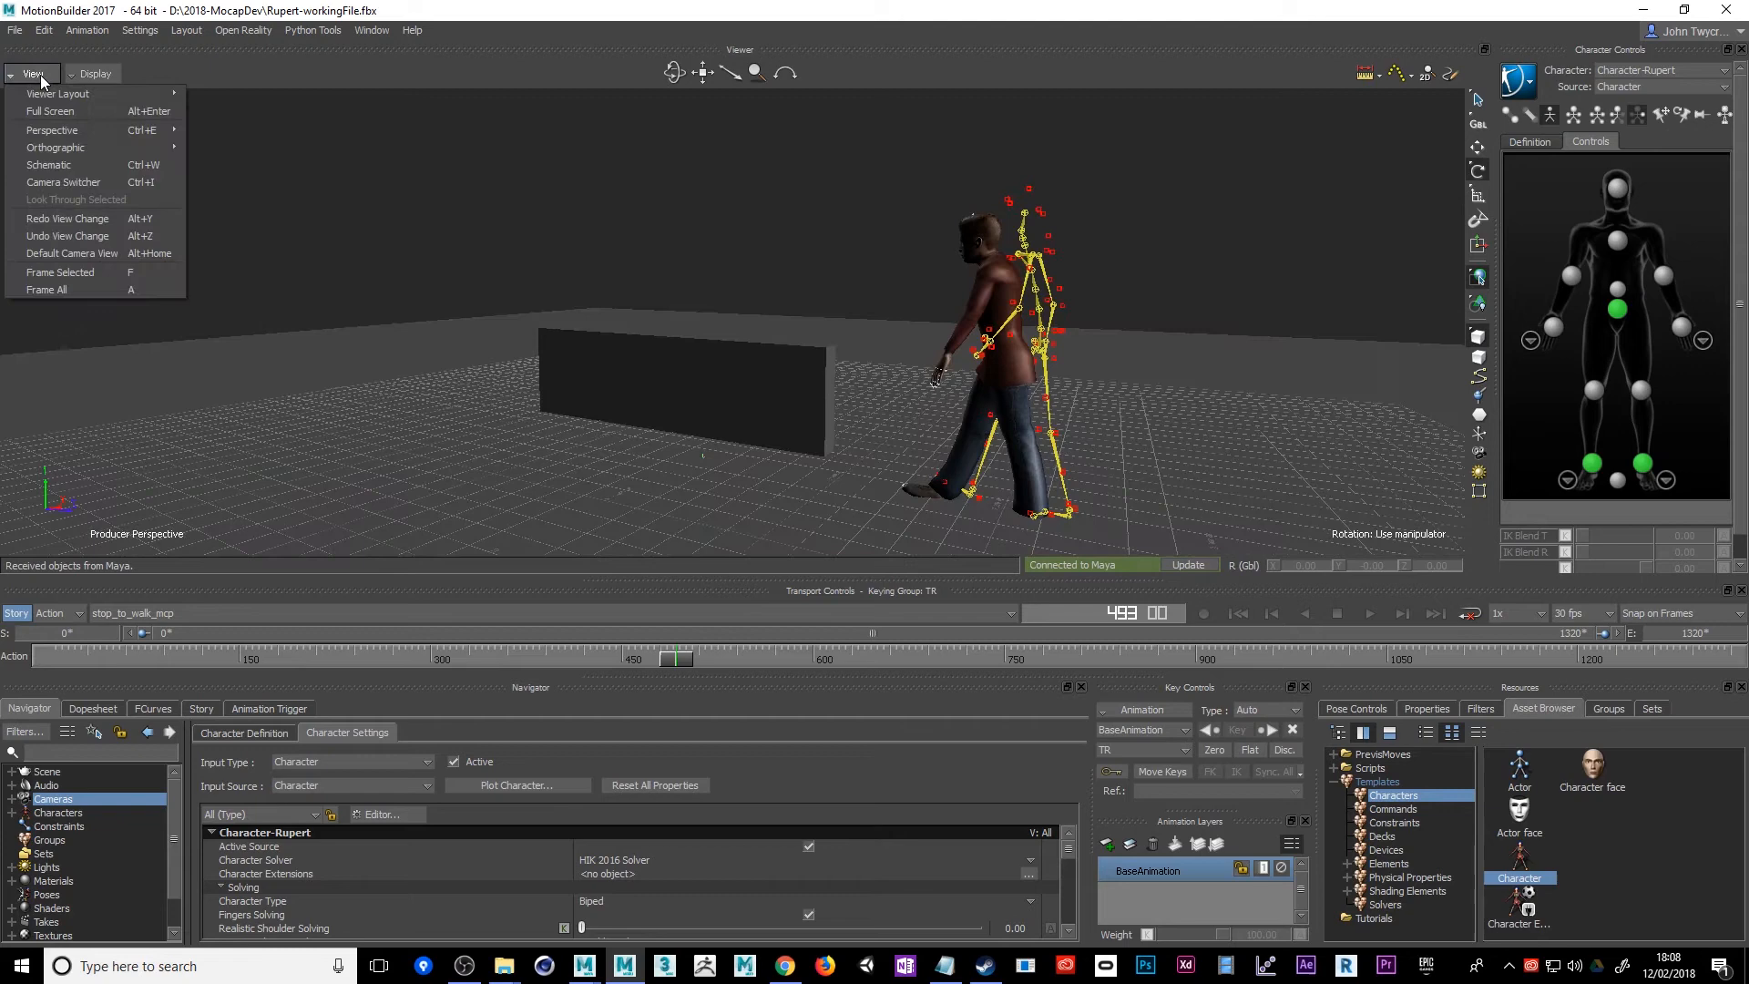
pyautogui.click(359, 135)
# Hide the Rupert character's skeleton in the viewport
pyautogui.click(1530, 86)
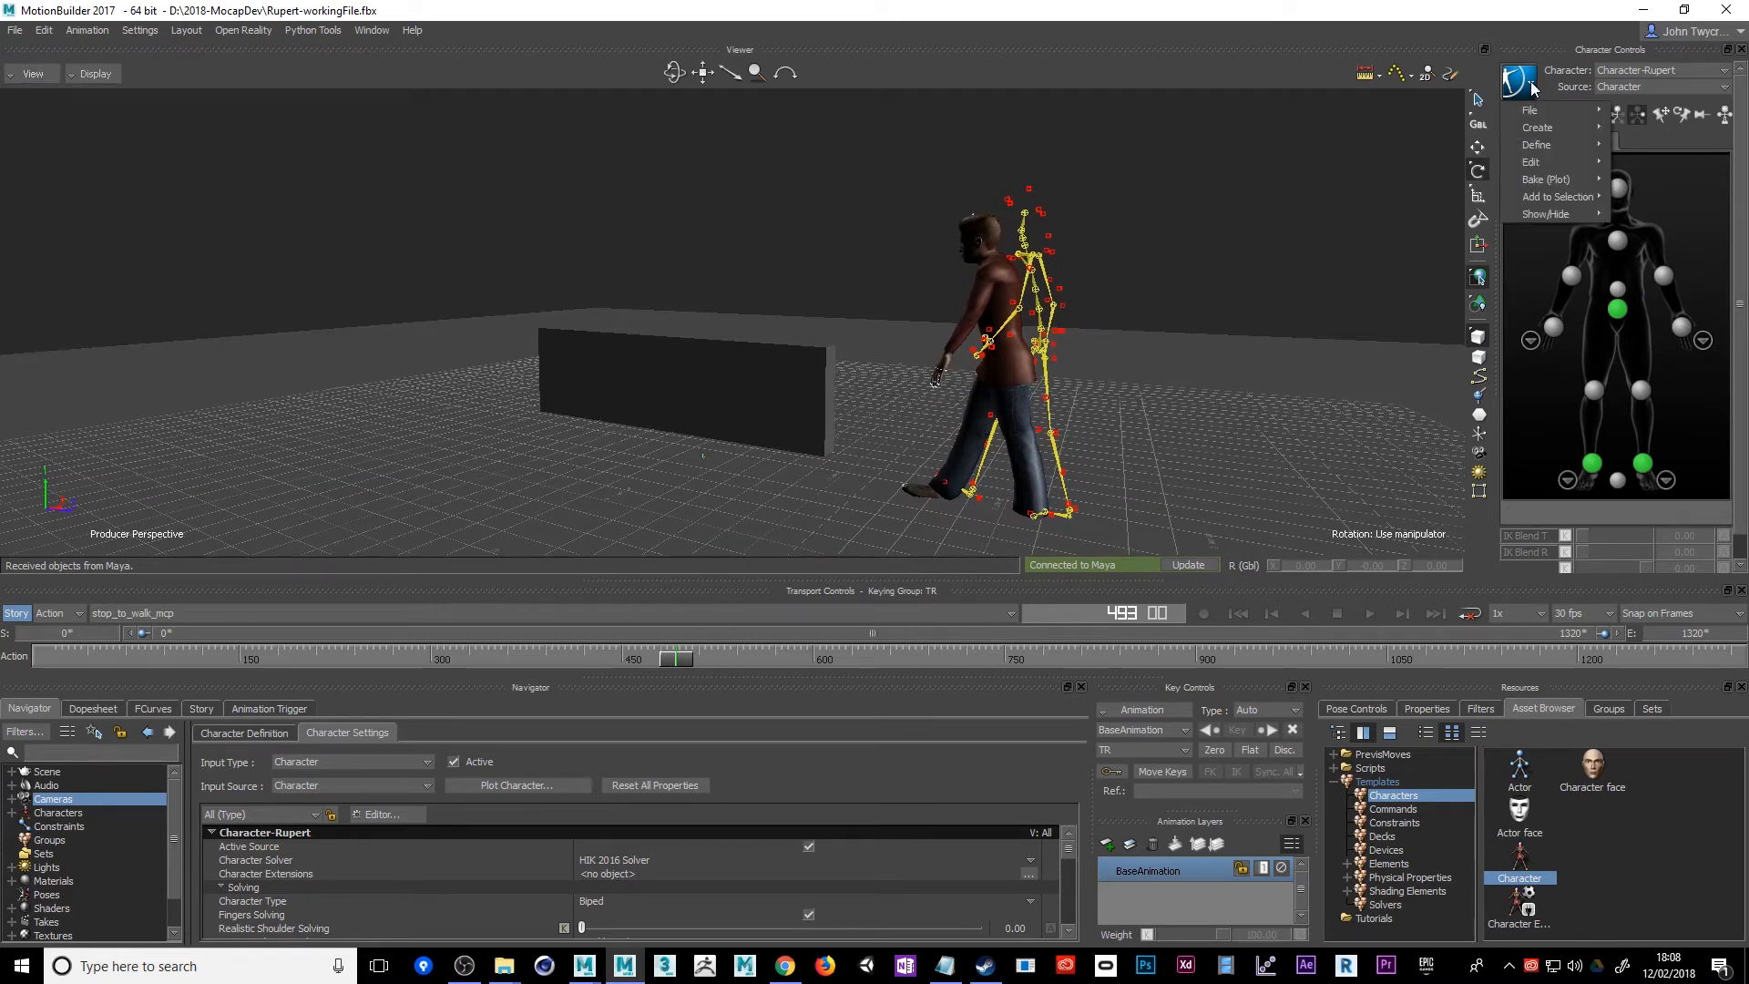
pyautogui.moveTo(1561, 214)
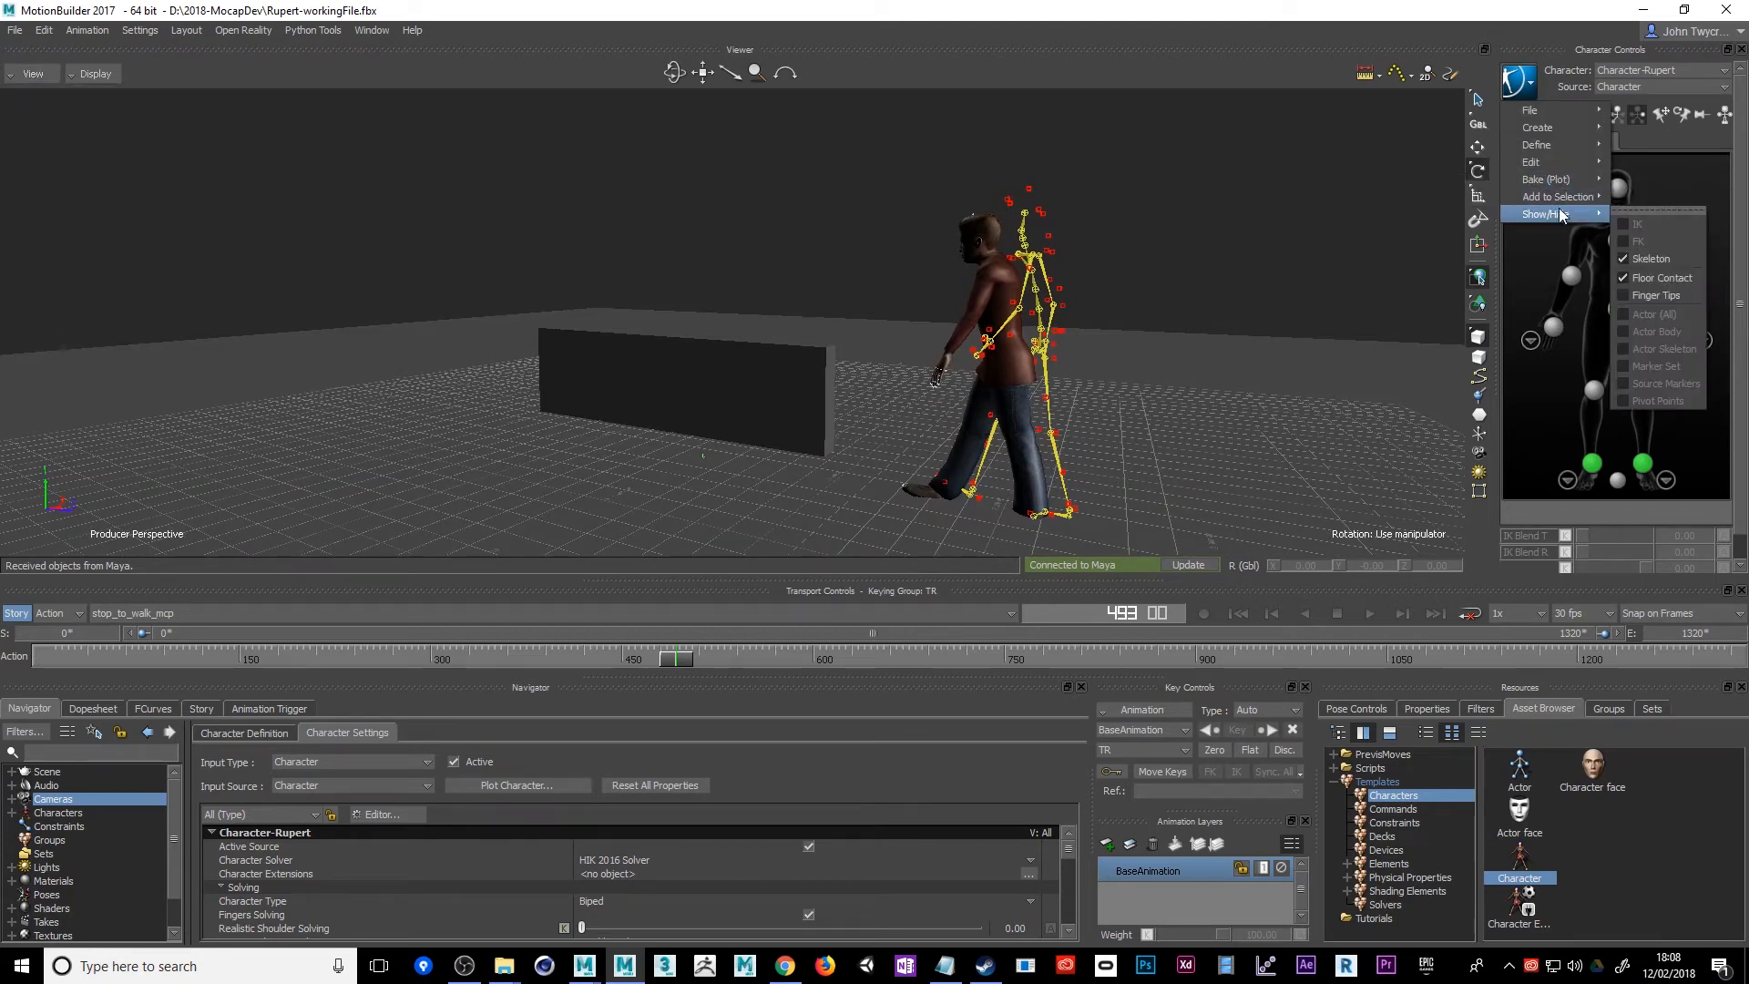
pyautogui.click(1654, 263)
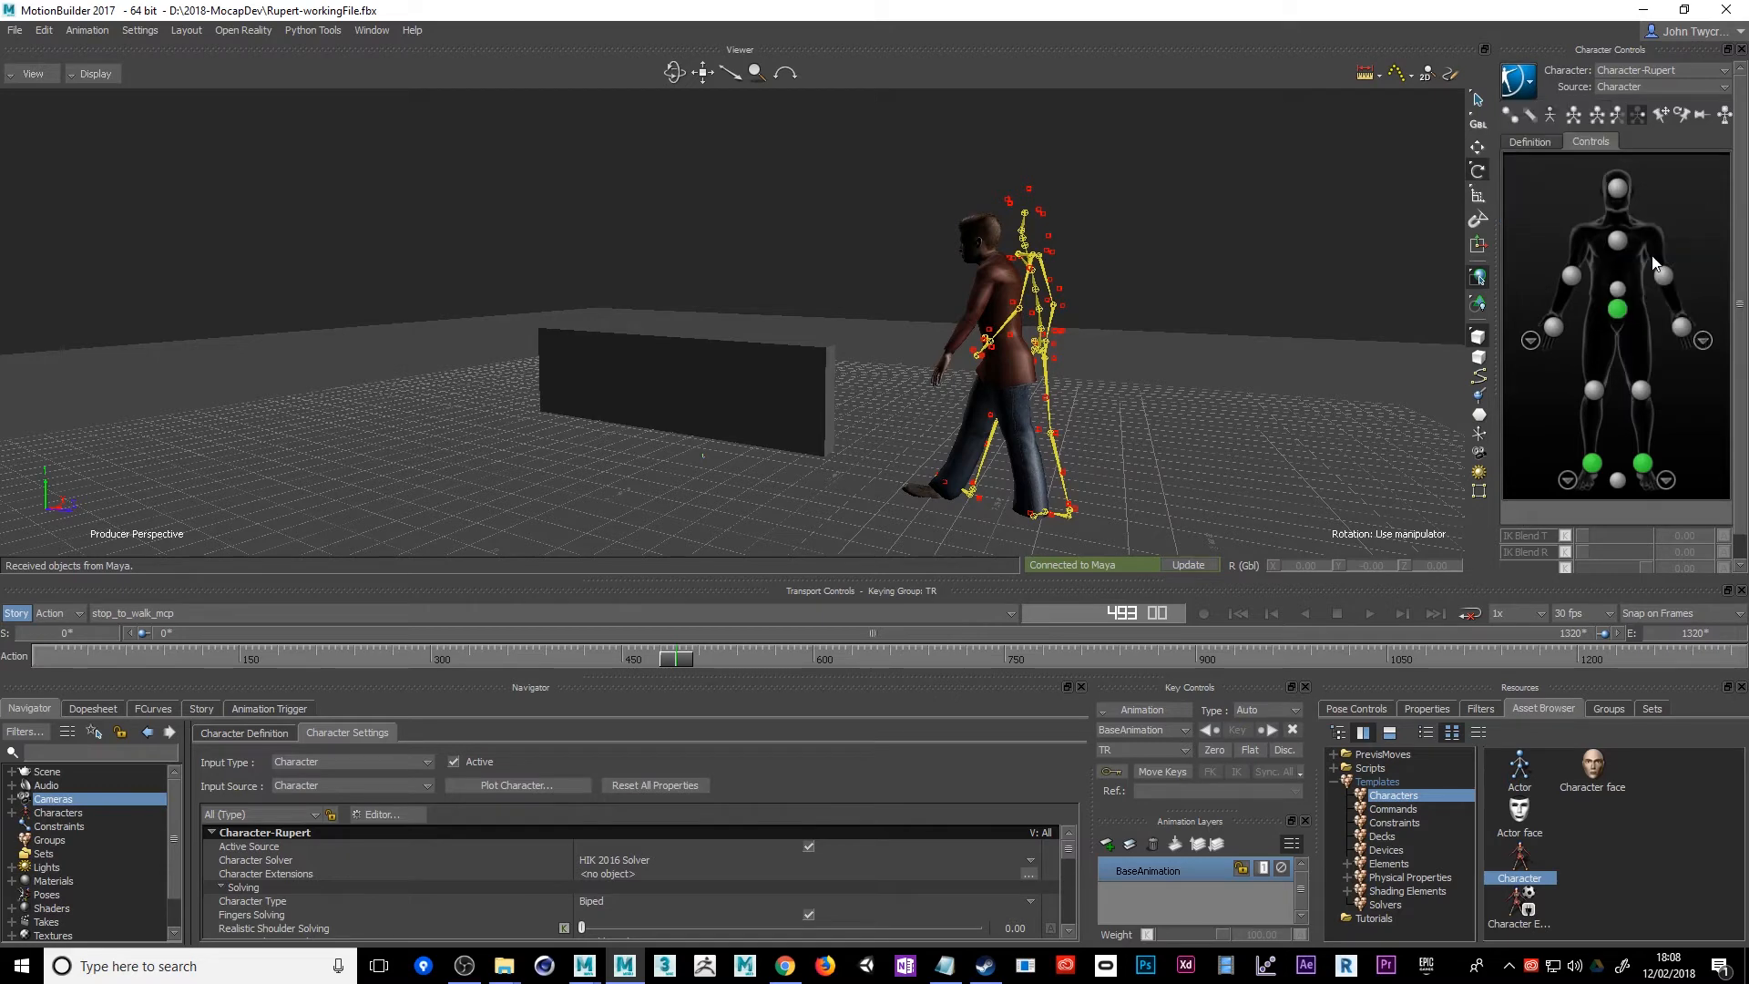
# Examine the Rupert character's Show/Hide and Define options for hiding the mocap skeleton and its markers
pyautogui.click(1520, 82)
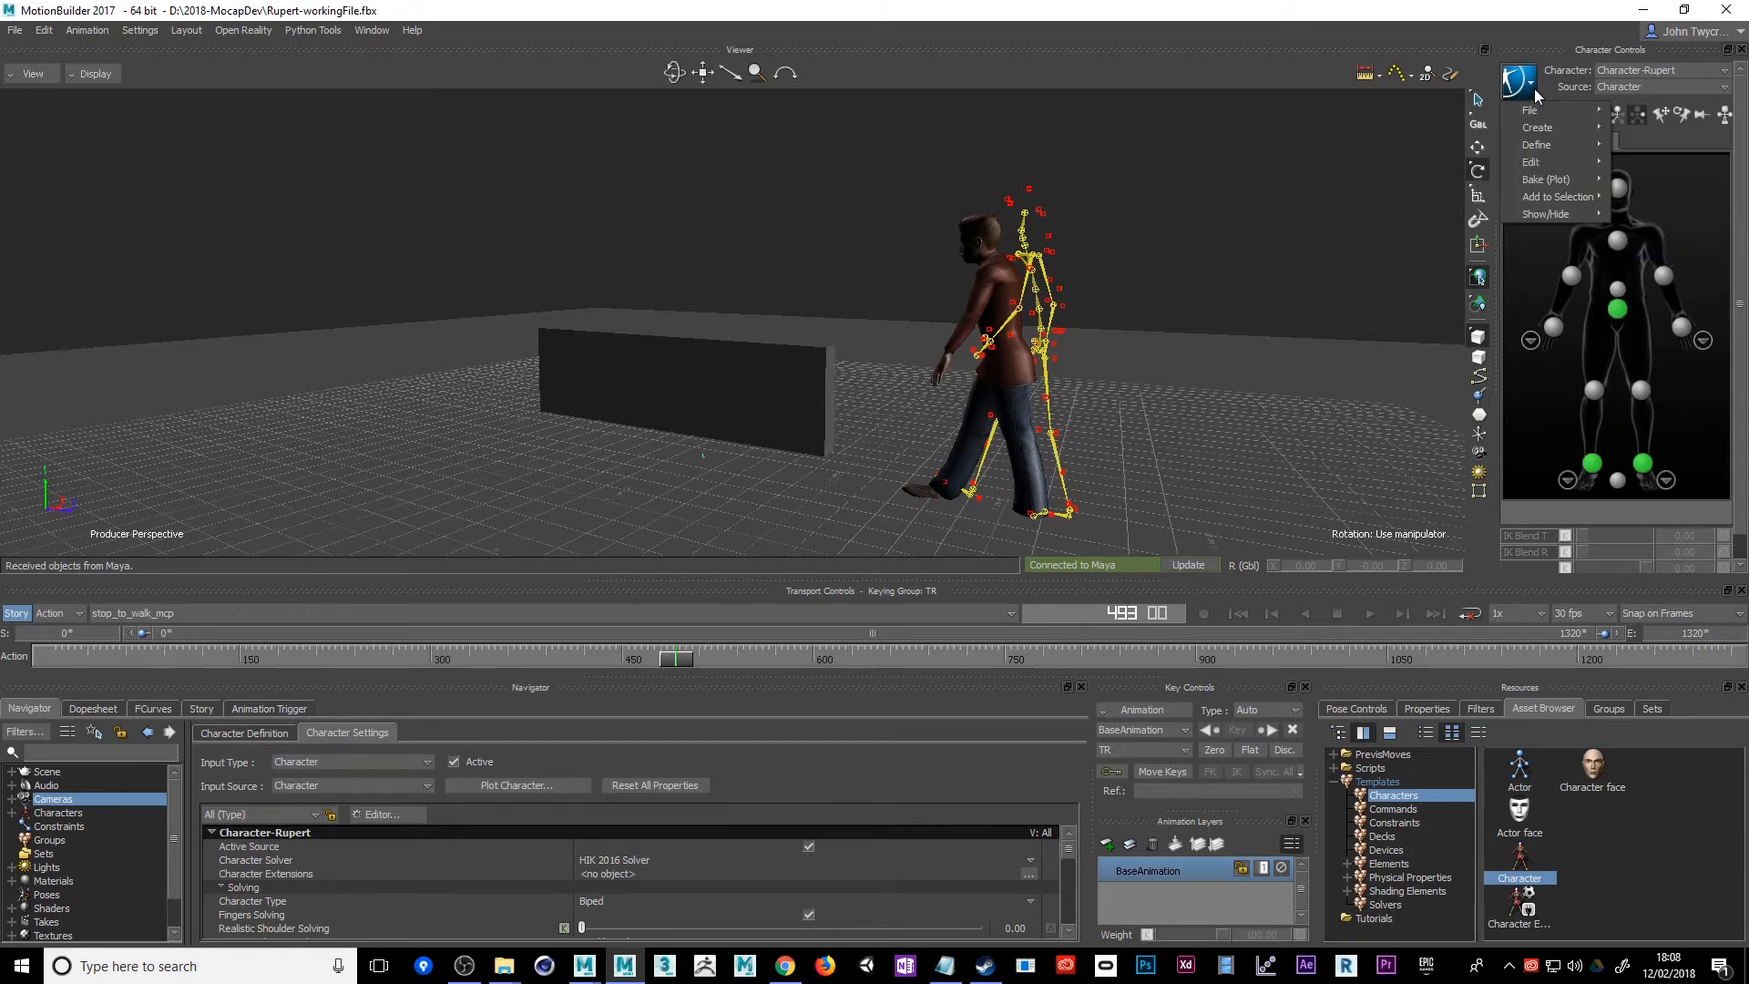
pyautogui.moveTo(1549, 217)
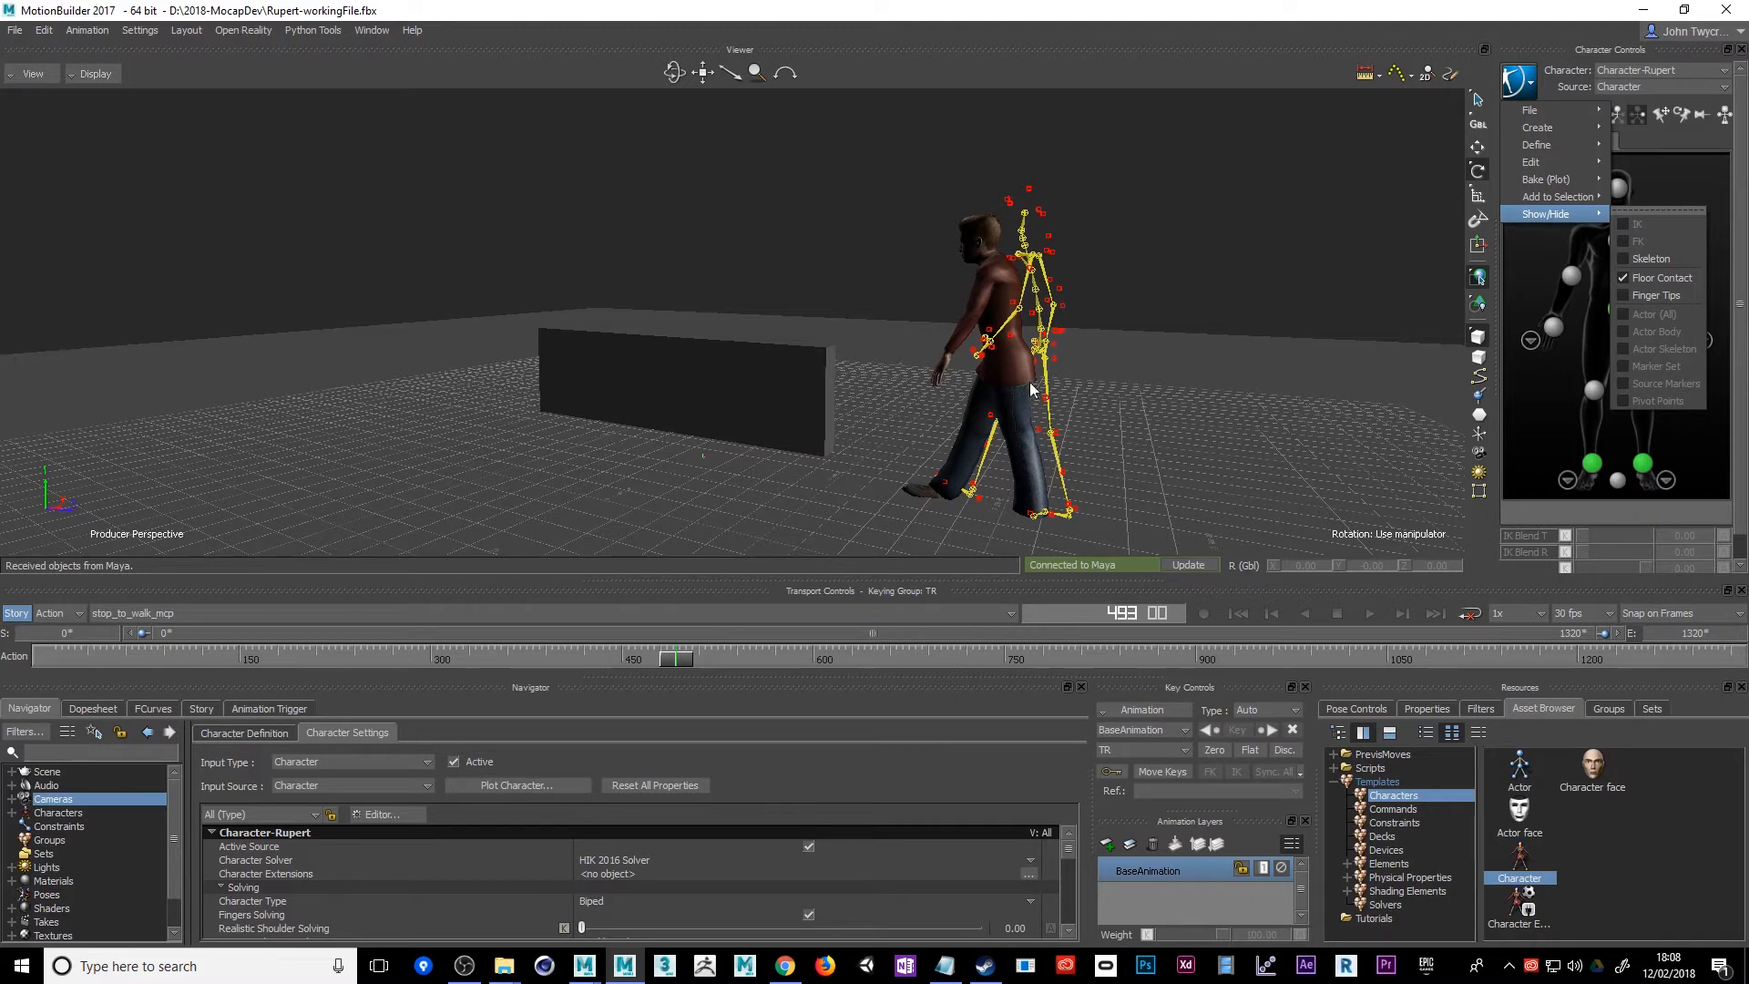
pyautogui.click(1039, 355)
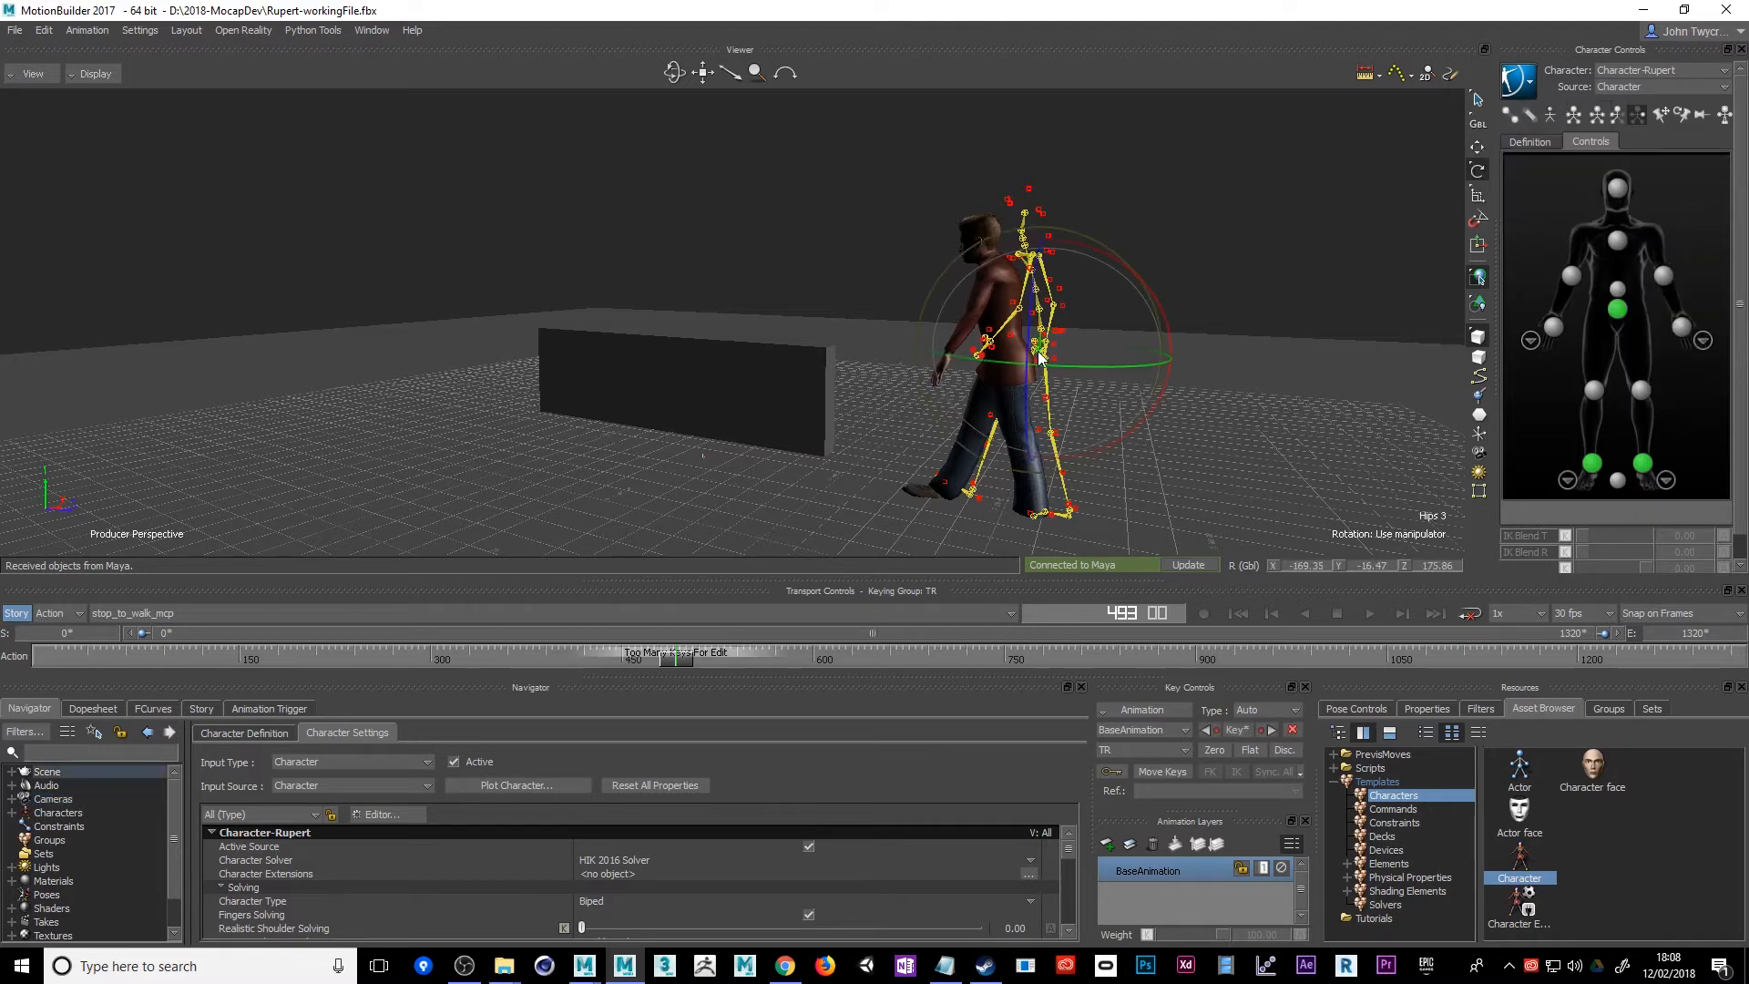
pyautogui.keyDown('alt'); pyautogui.moveTo(1163, 313); pyautogui.dragTo(1119, 306); pyautogui.keyUp('alt')
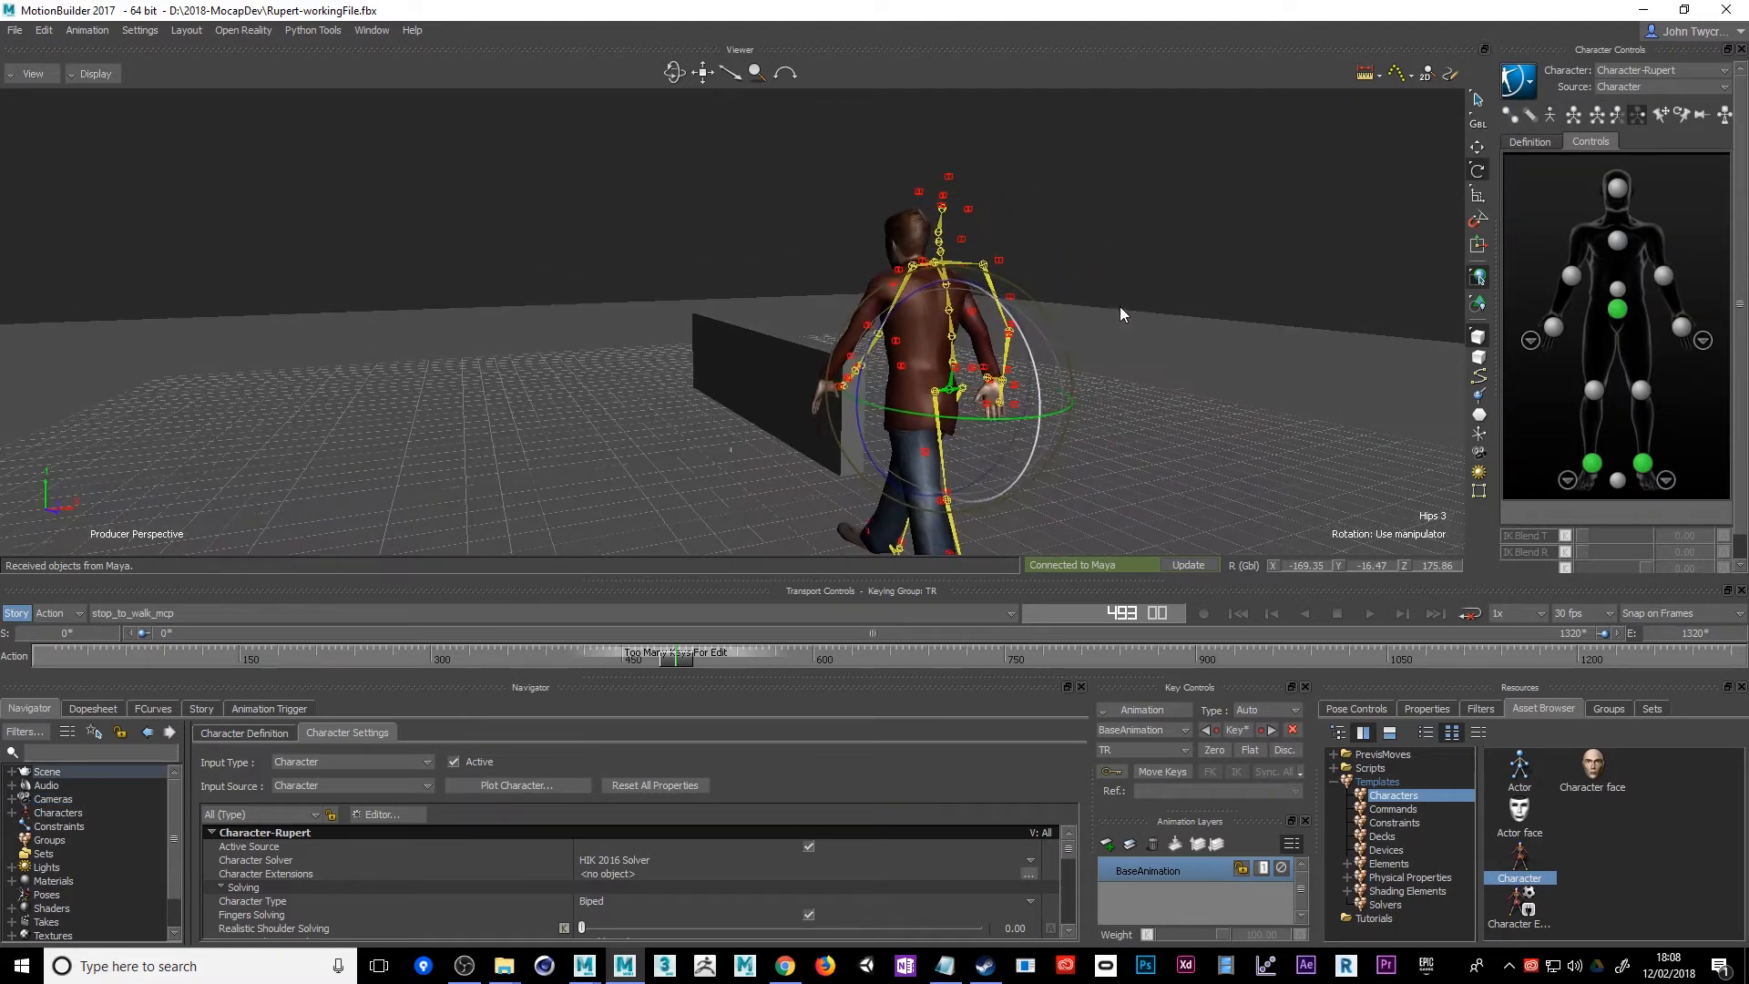
pyautogui.click(1531, 87)
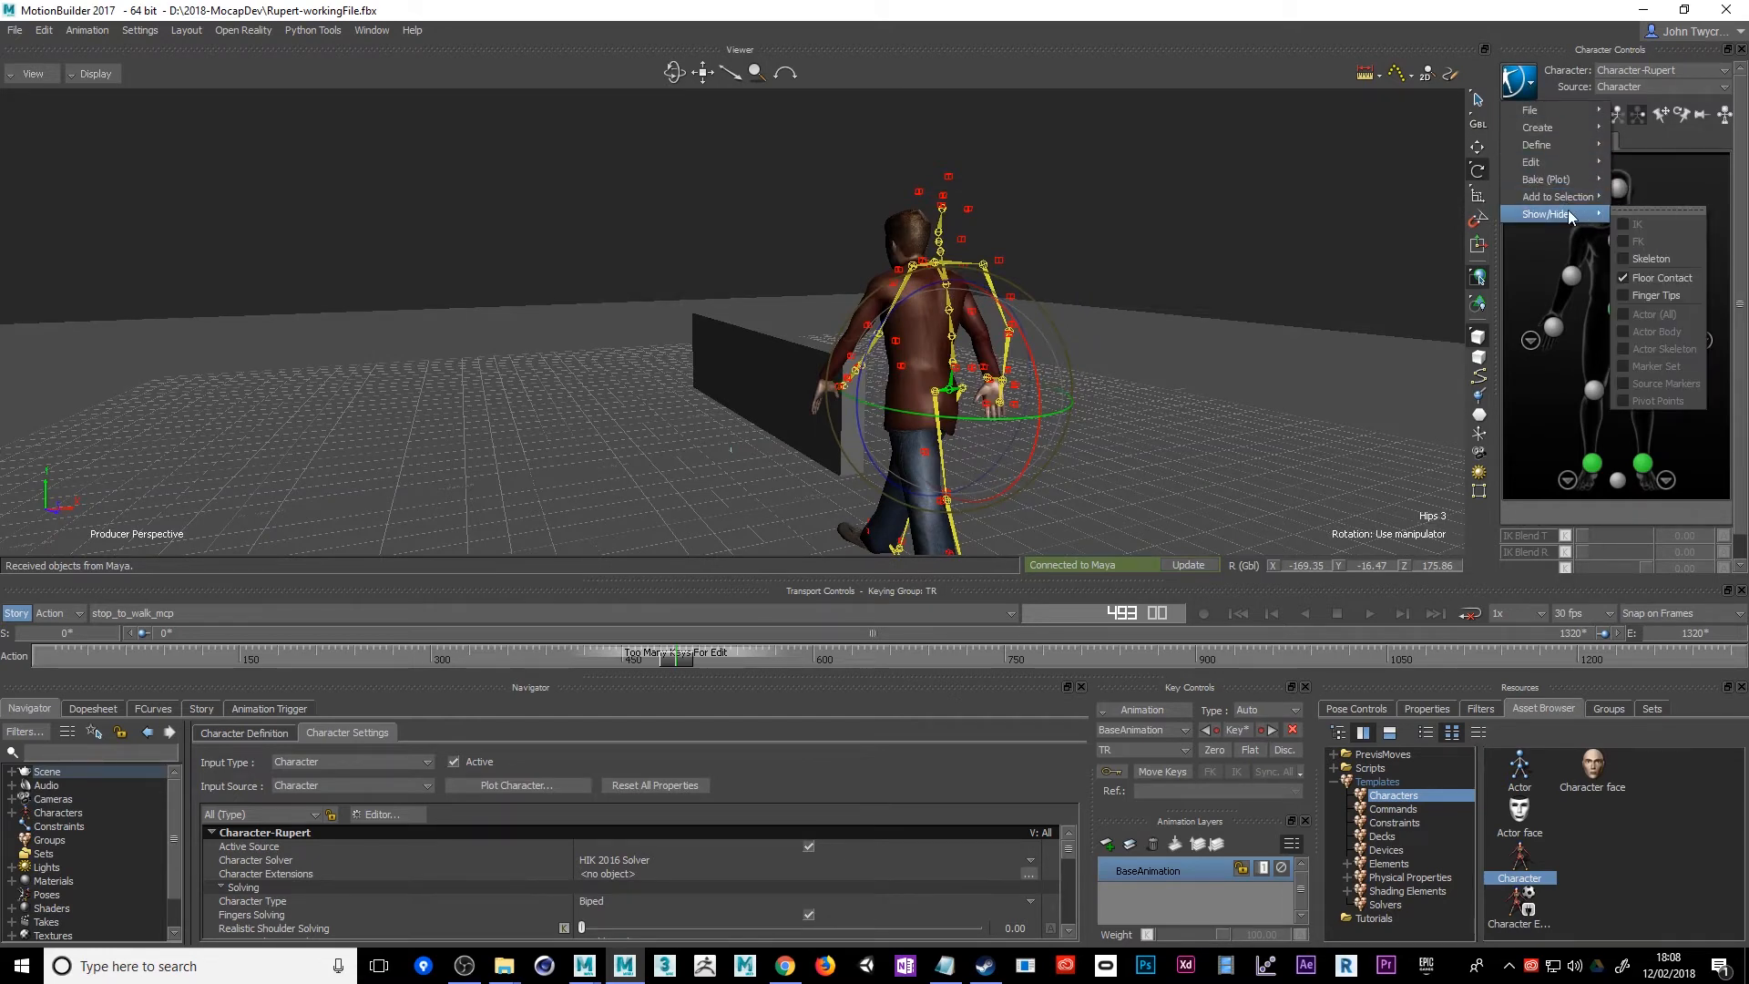
pyautogui.moveTo(1540, 144)
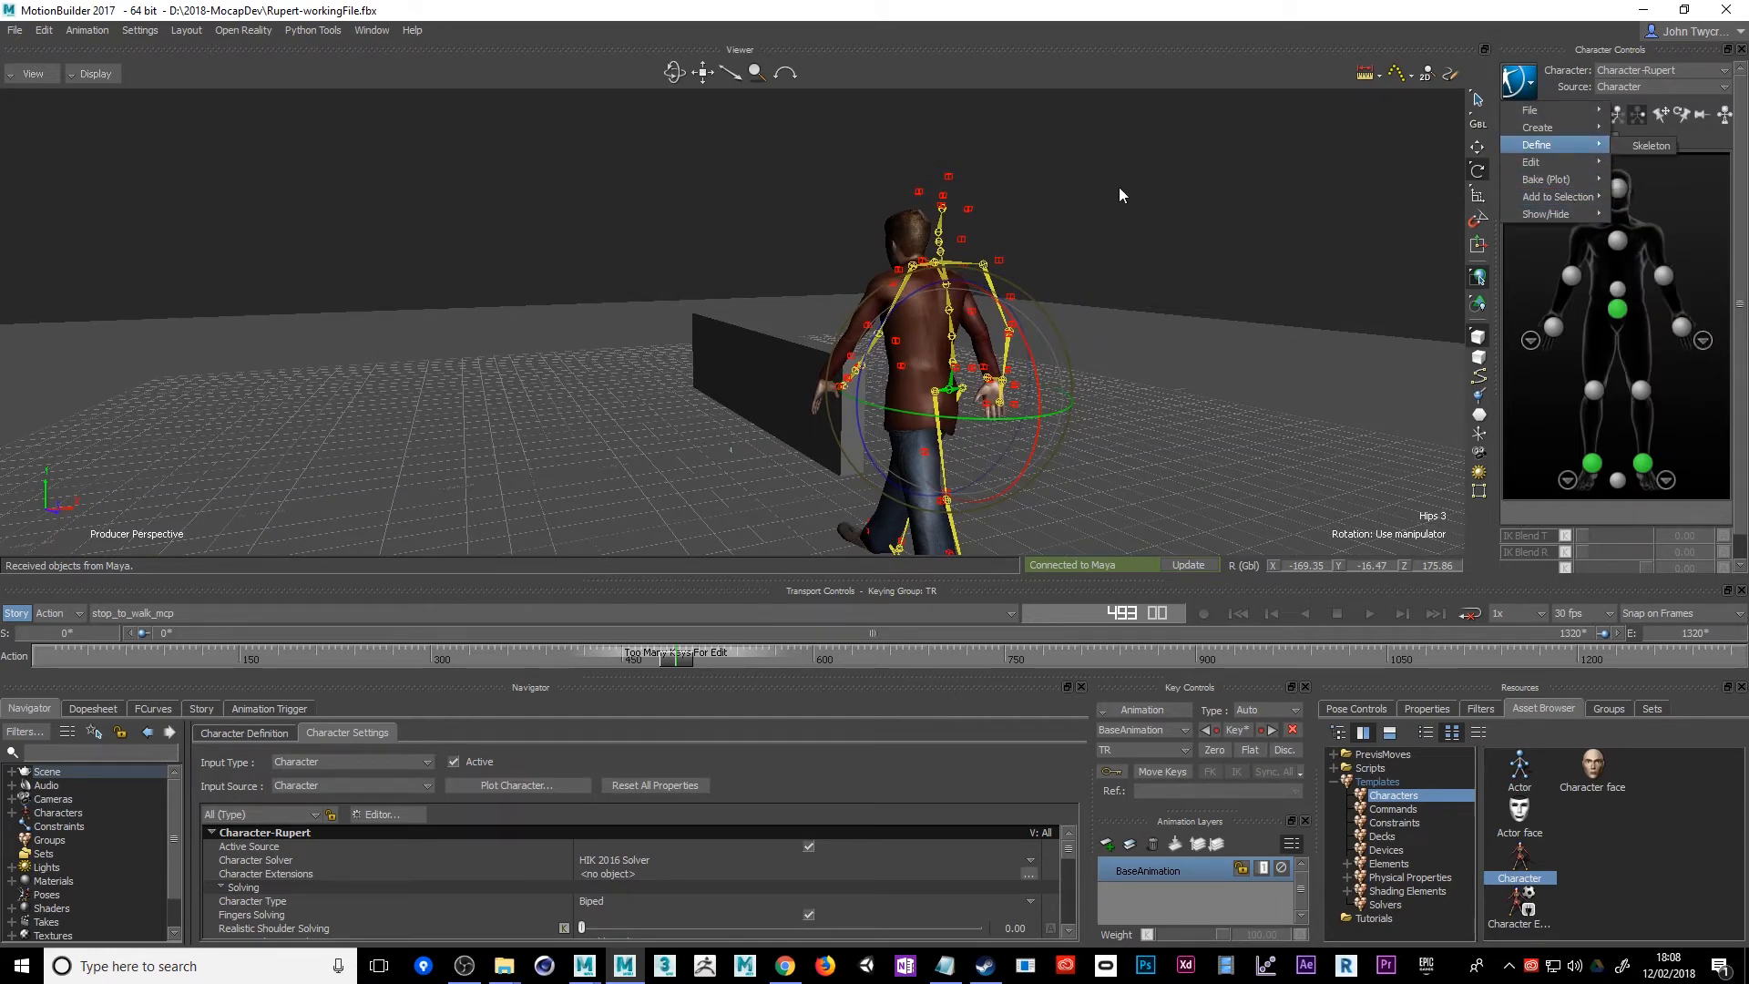
pyautogui.click(1213, 178)
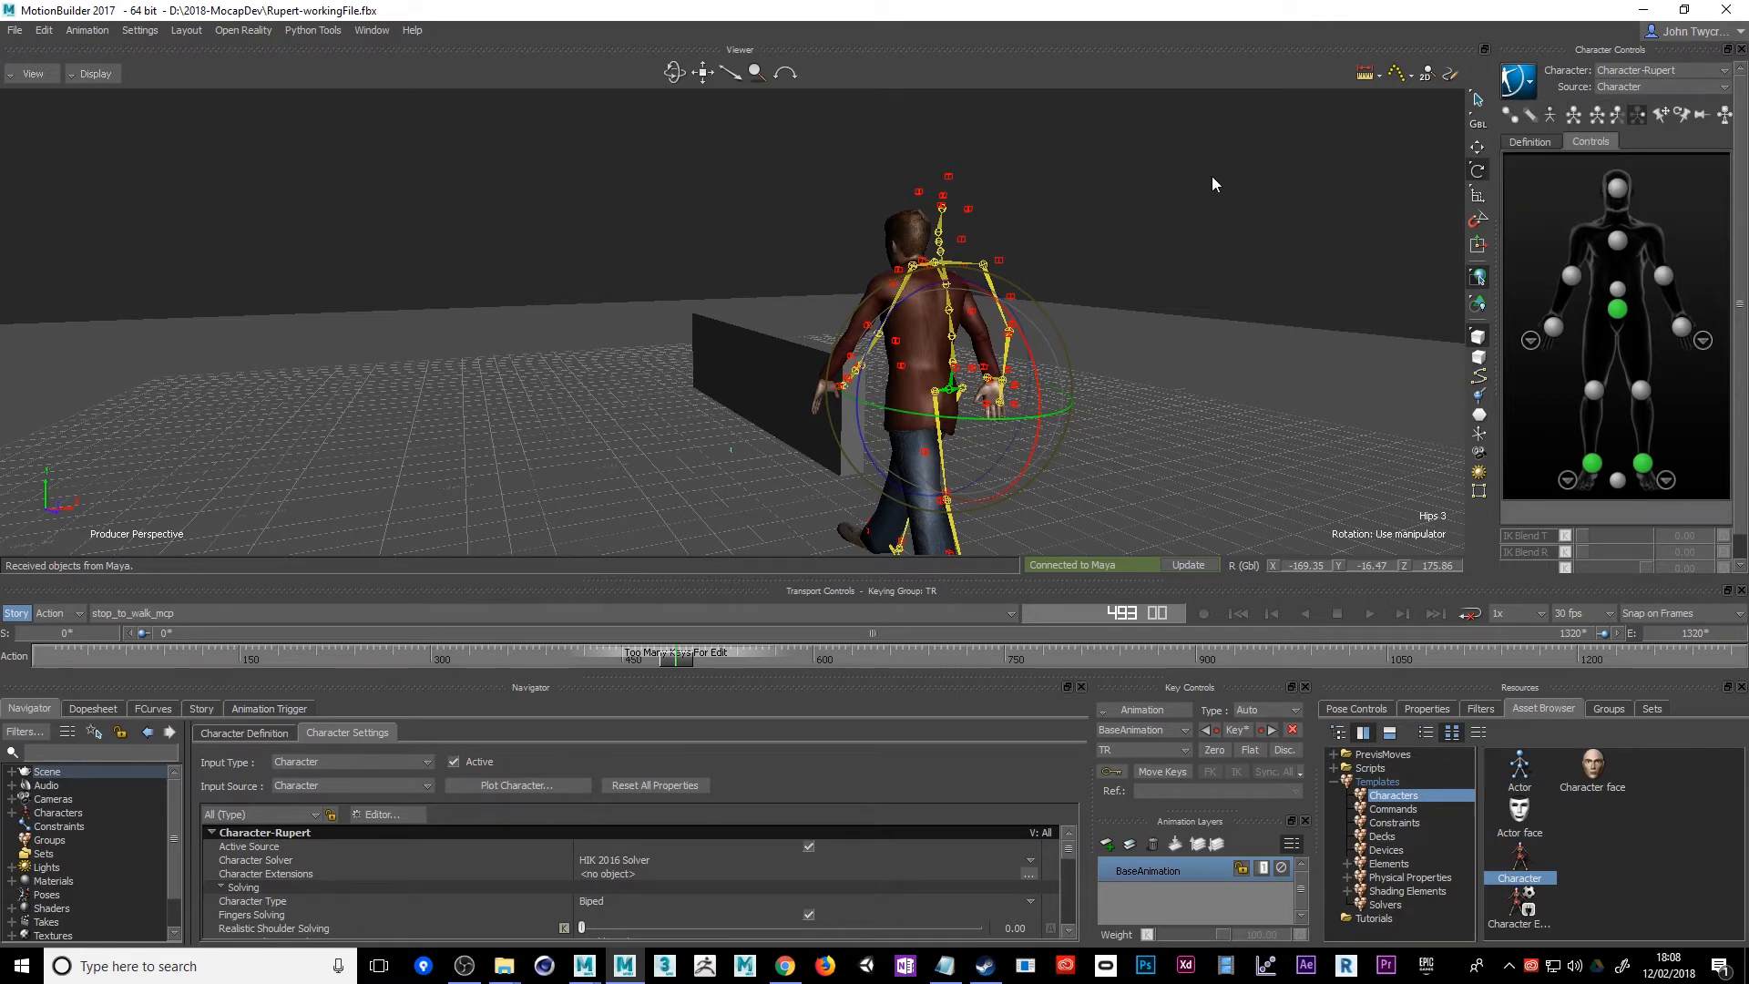
pyautogui.moveTo(1212, 178)
pyautogui.keyDown('alt'); pyautogui.mouseDown()
pyautogui.moveTo(1167, 191)
pyautogui.moveTo(1204, 184)
pyautogui.mouseUp(); pyautogui.keyUp('alt')
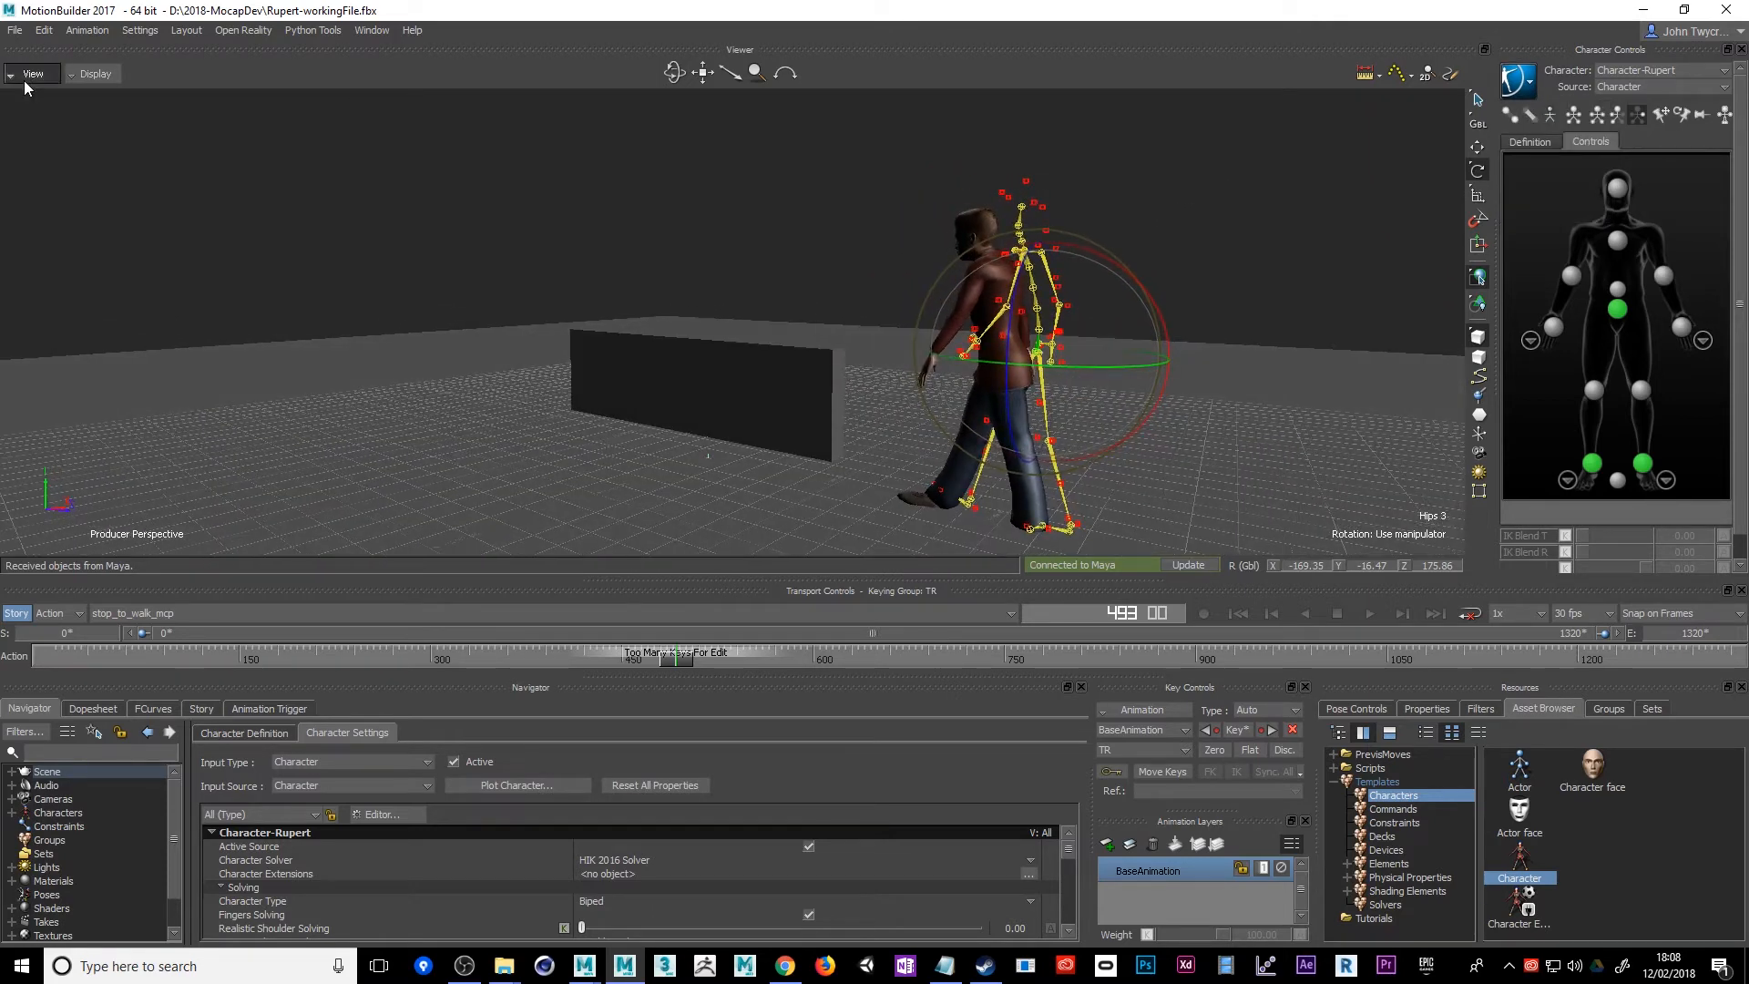
# Set the viewport display mode to Models Only, comparing it once with the Normal mode
pyautogui.click(30, 75)
pyautogui.click(103, 77)
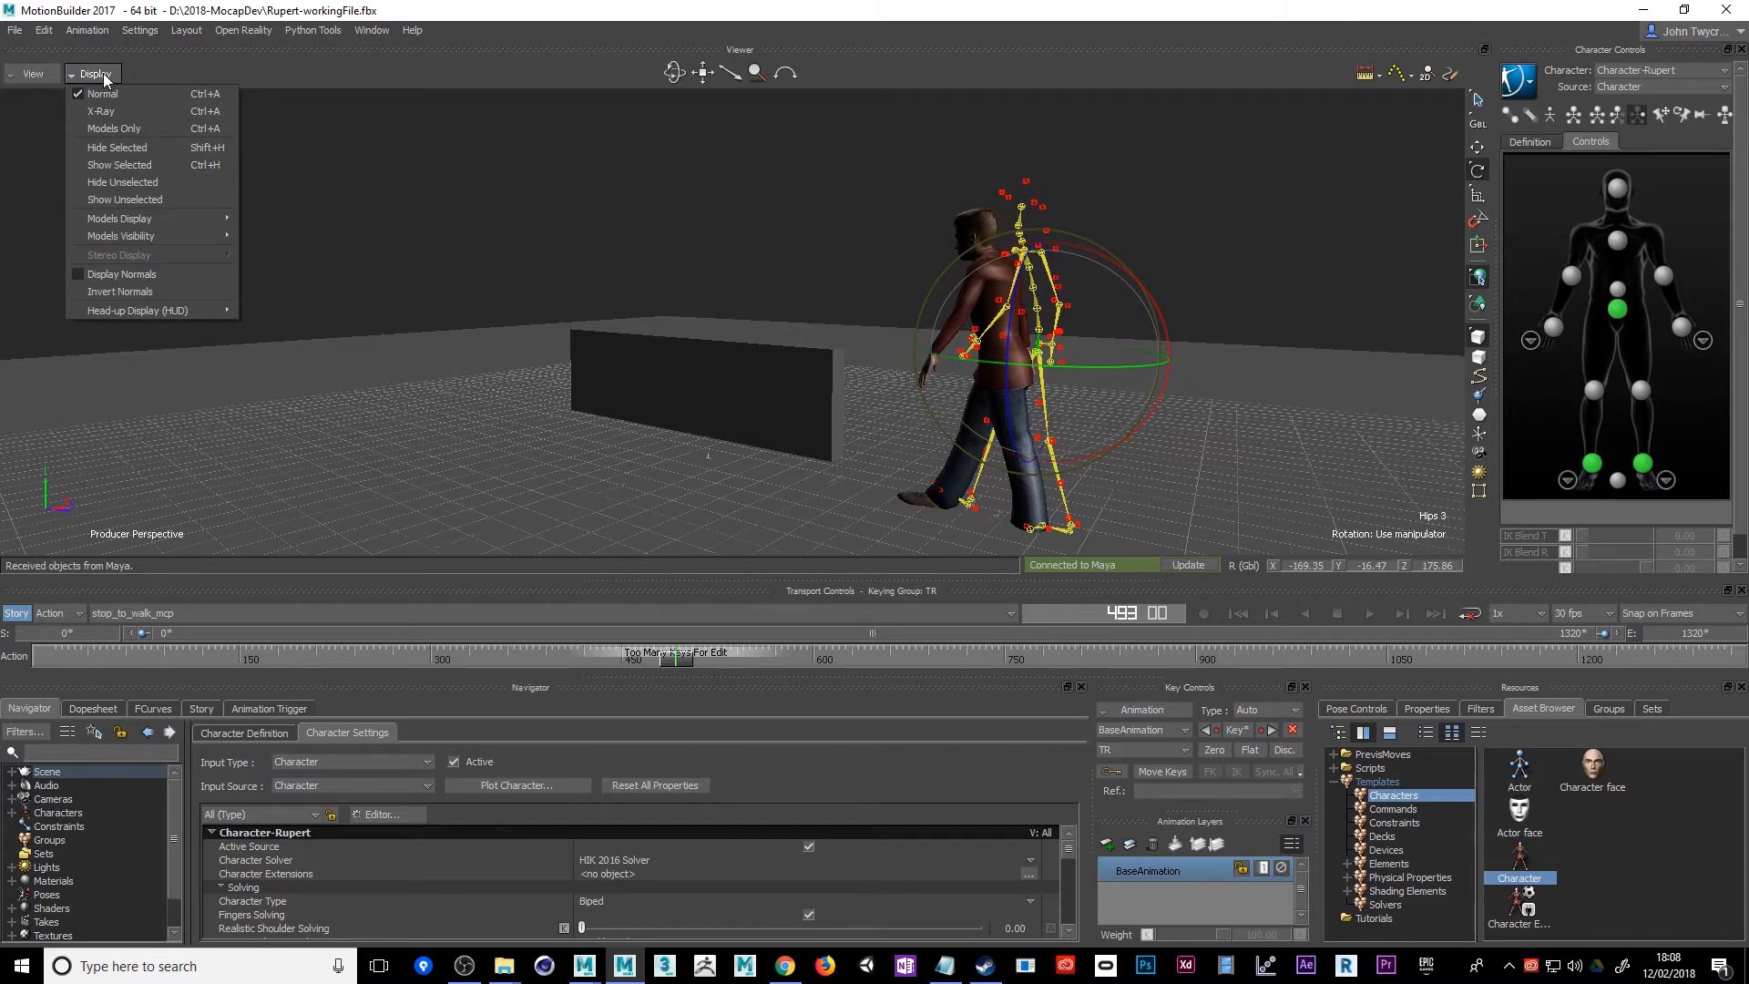
pyautogui.click(118, 129)
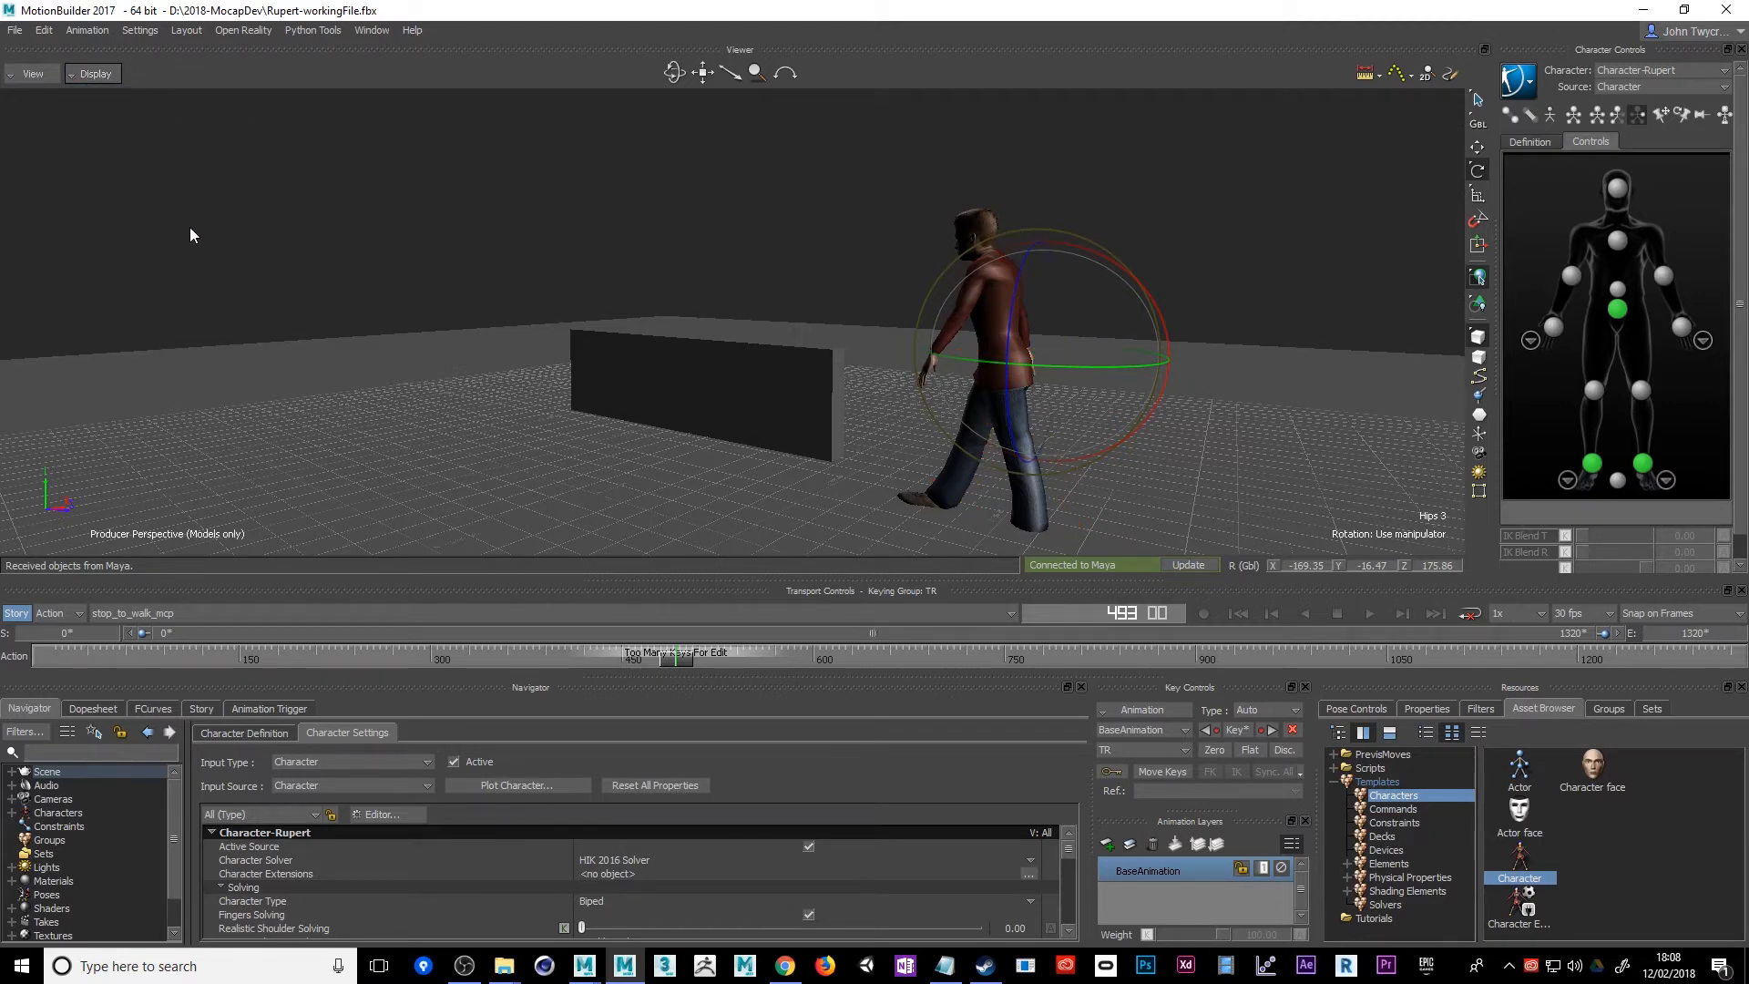
pyautogui.keyDown('alt'); pyautogui.moveTo(189, 227); pyautogui.dragTo(241, 246); pyautogui.keyUp('alt')
pyautogui.click(112, 76)
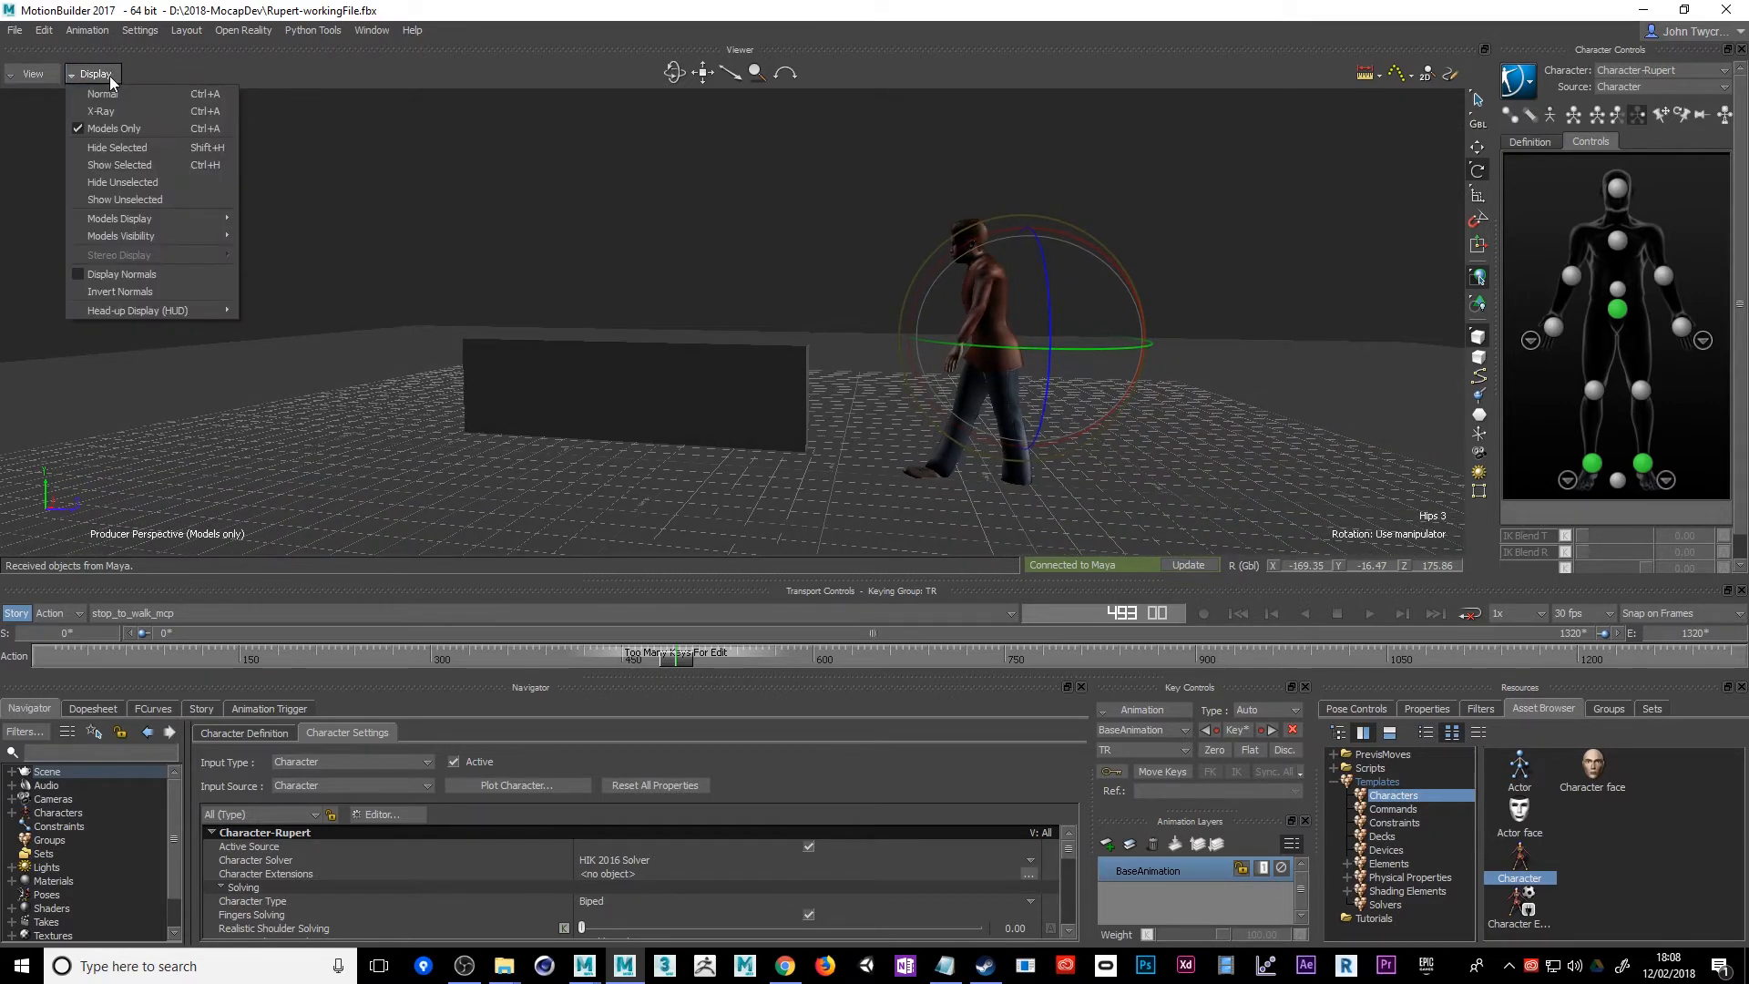
pyautogui.click(110, 94)
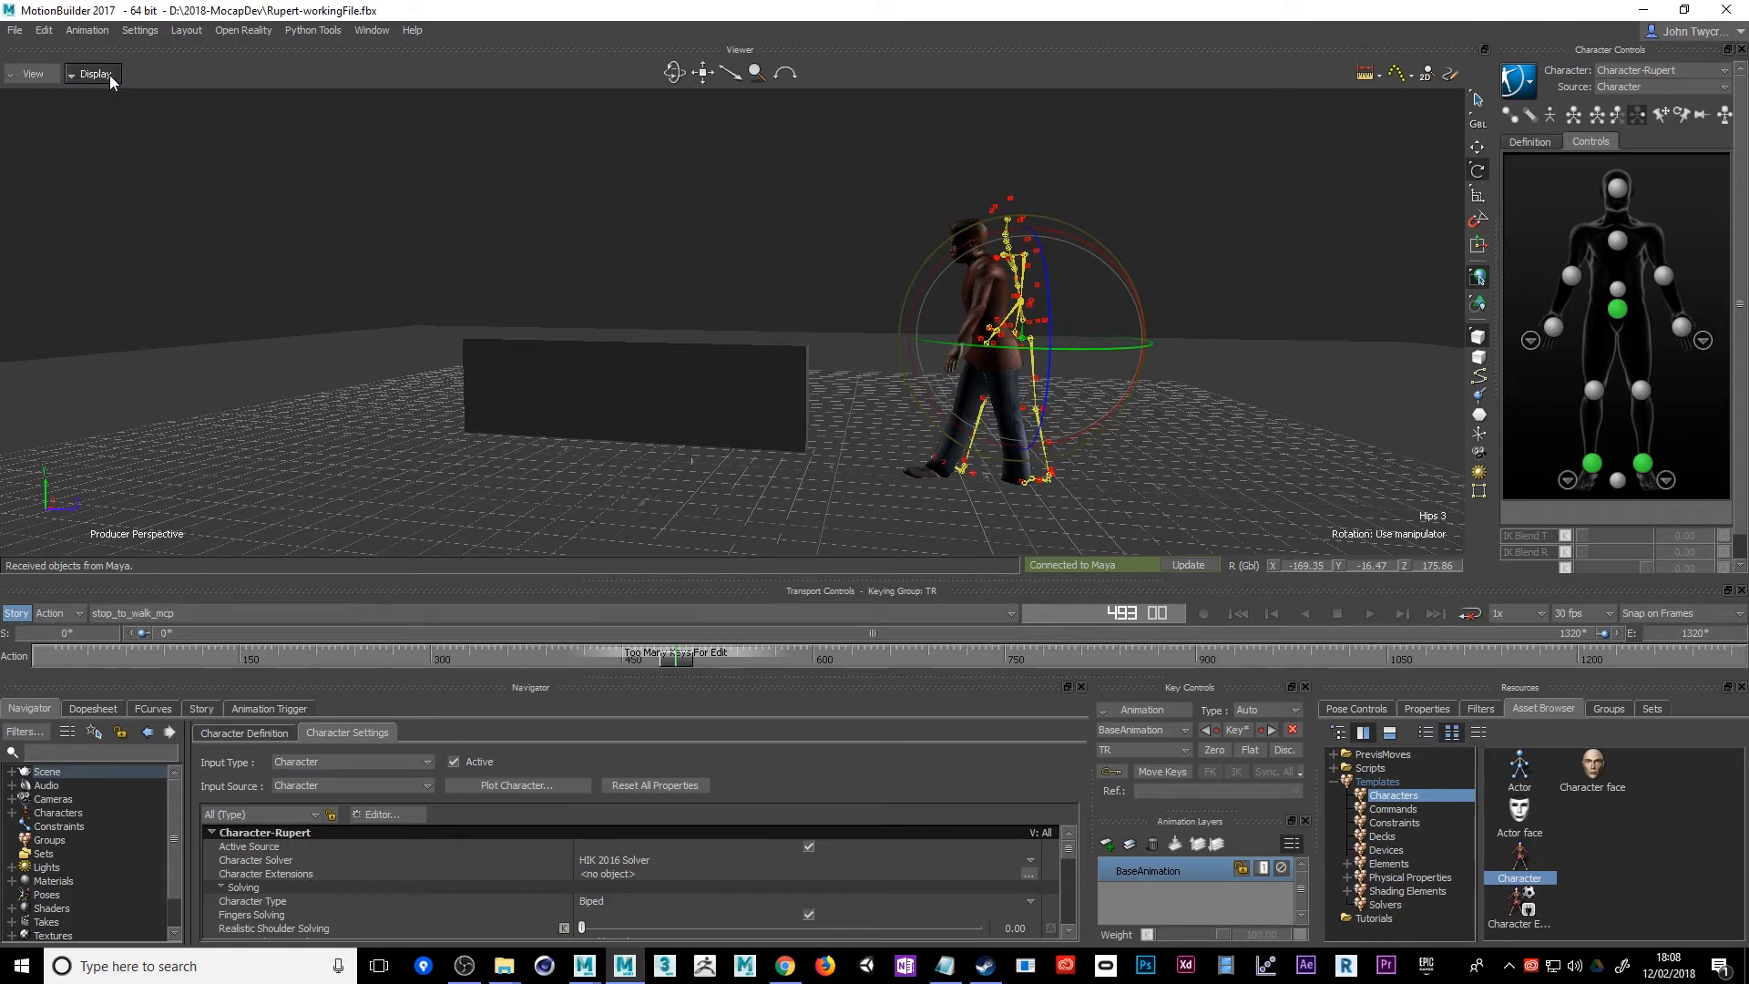
pyautogui.click(110, 75)
pyautogui.click(106, 122)
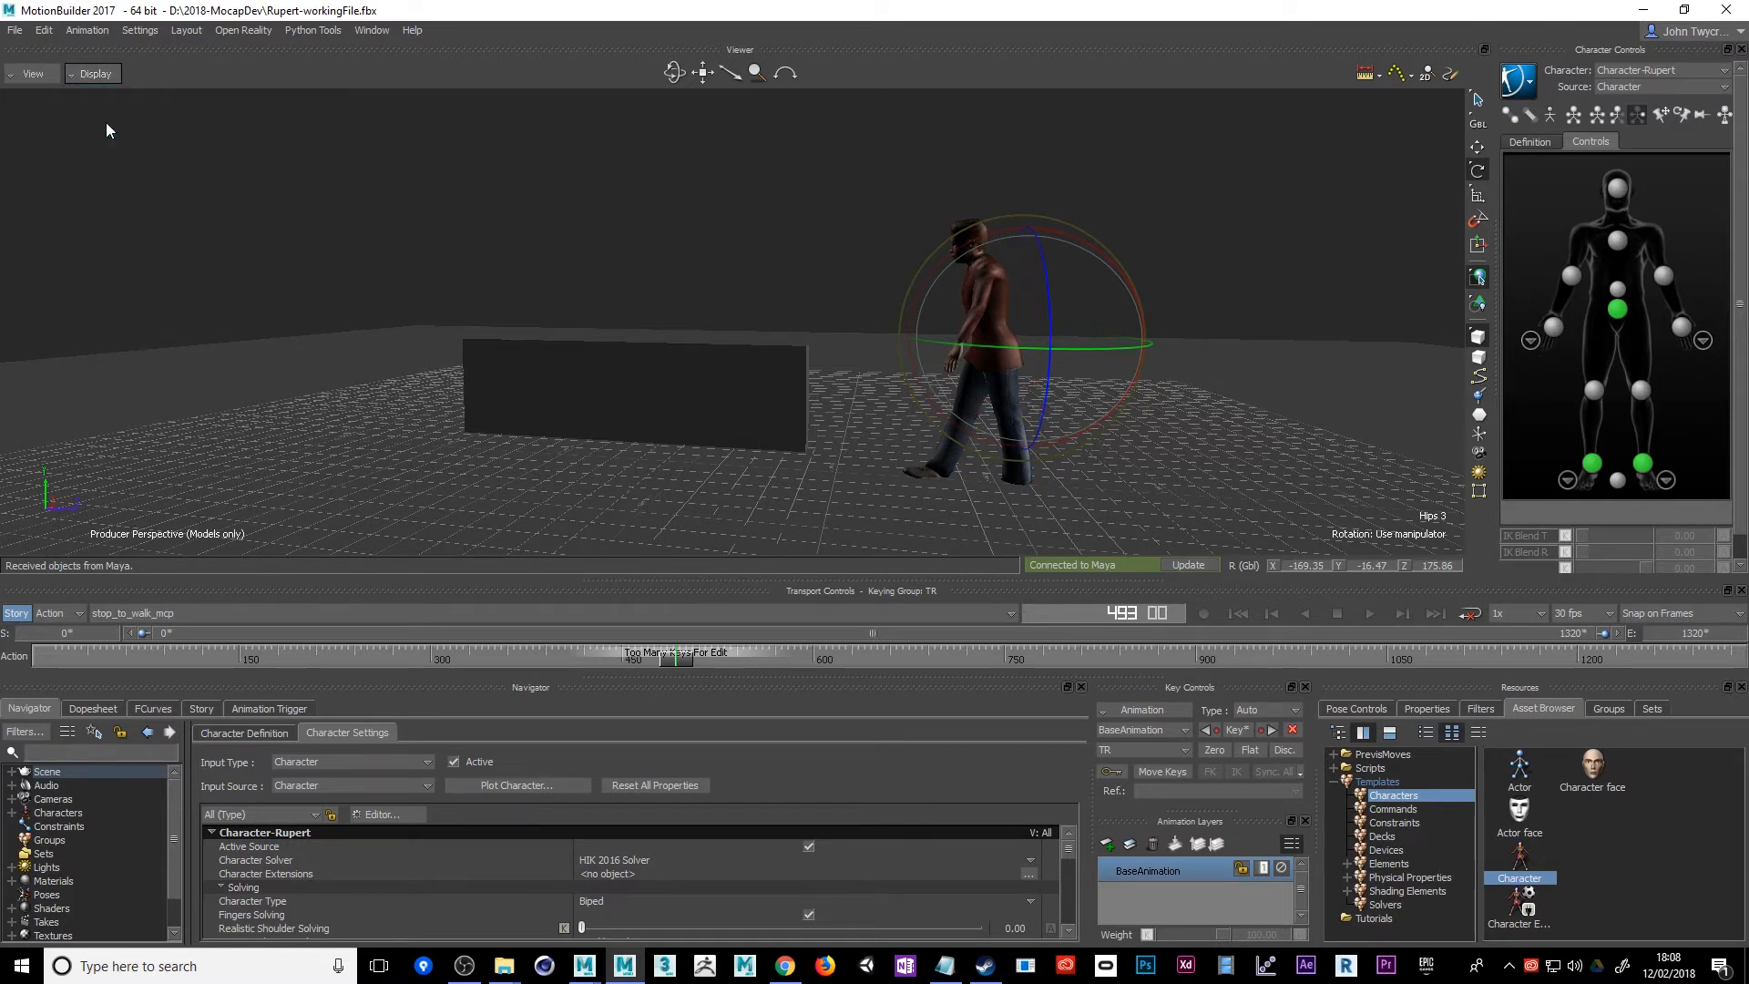
# Play the stop_to_walk_mcp take, examine Rupert's walk around the wall from several sides, and stop at frame 1261
pyautogui.click(1371, 614)
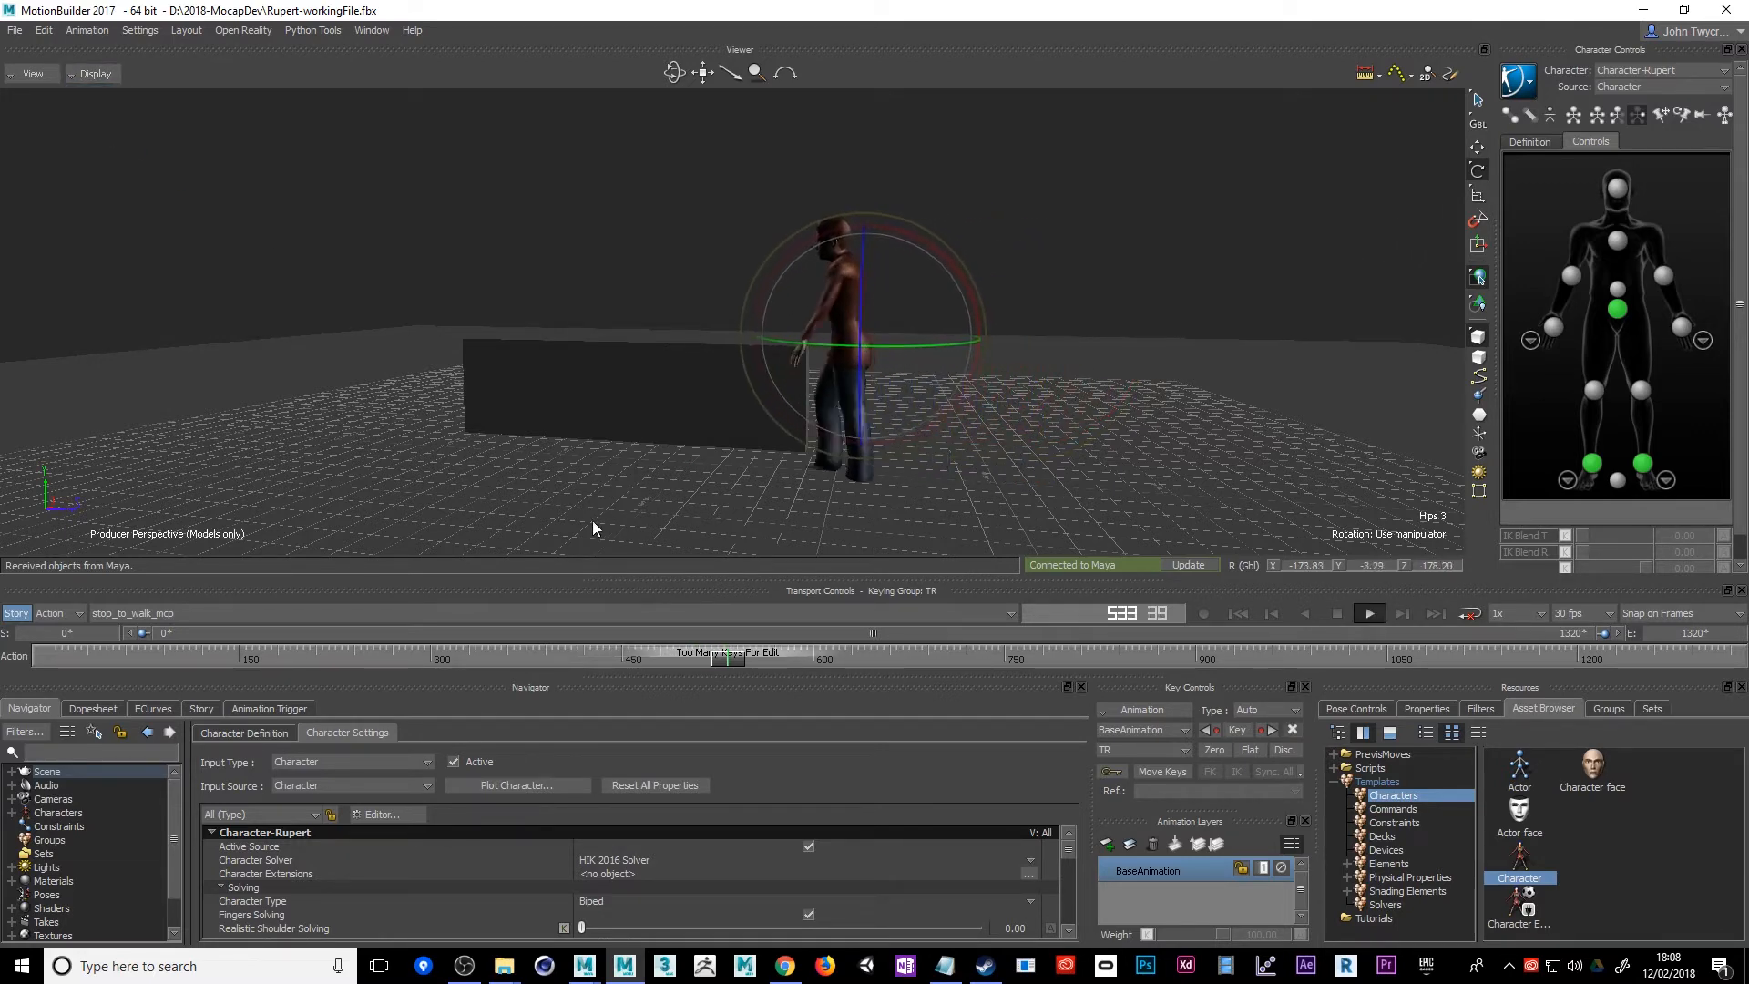
pyautogui.keyDown('alt'); pyautogui.moveTo(565, 518); pyautogui.dragTo(706, 519); pyautogui.keyUp('alt')
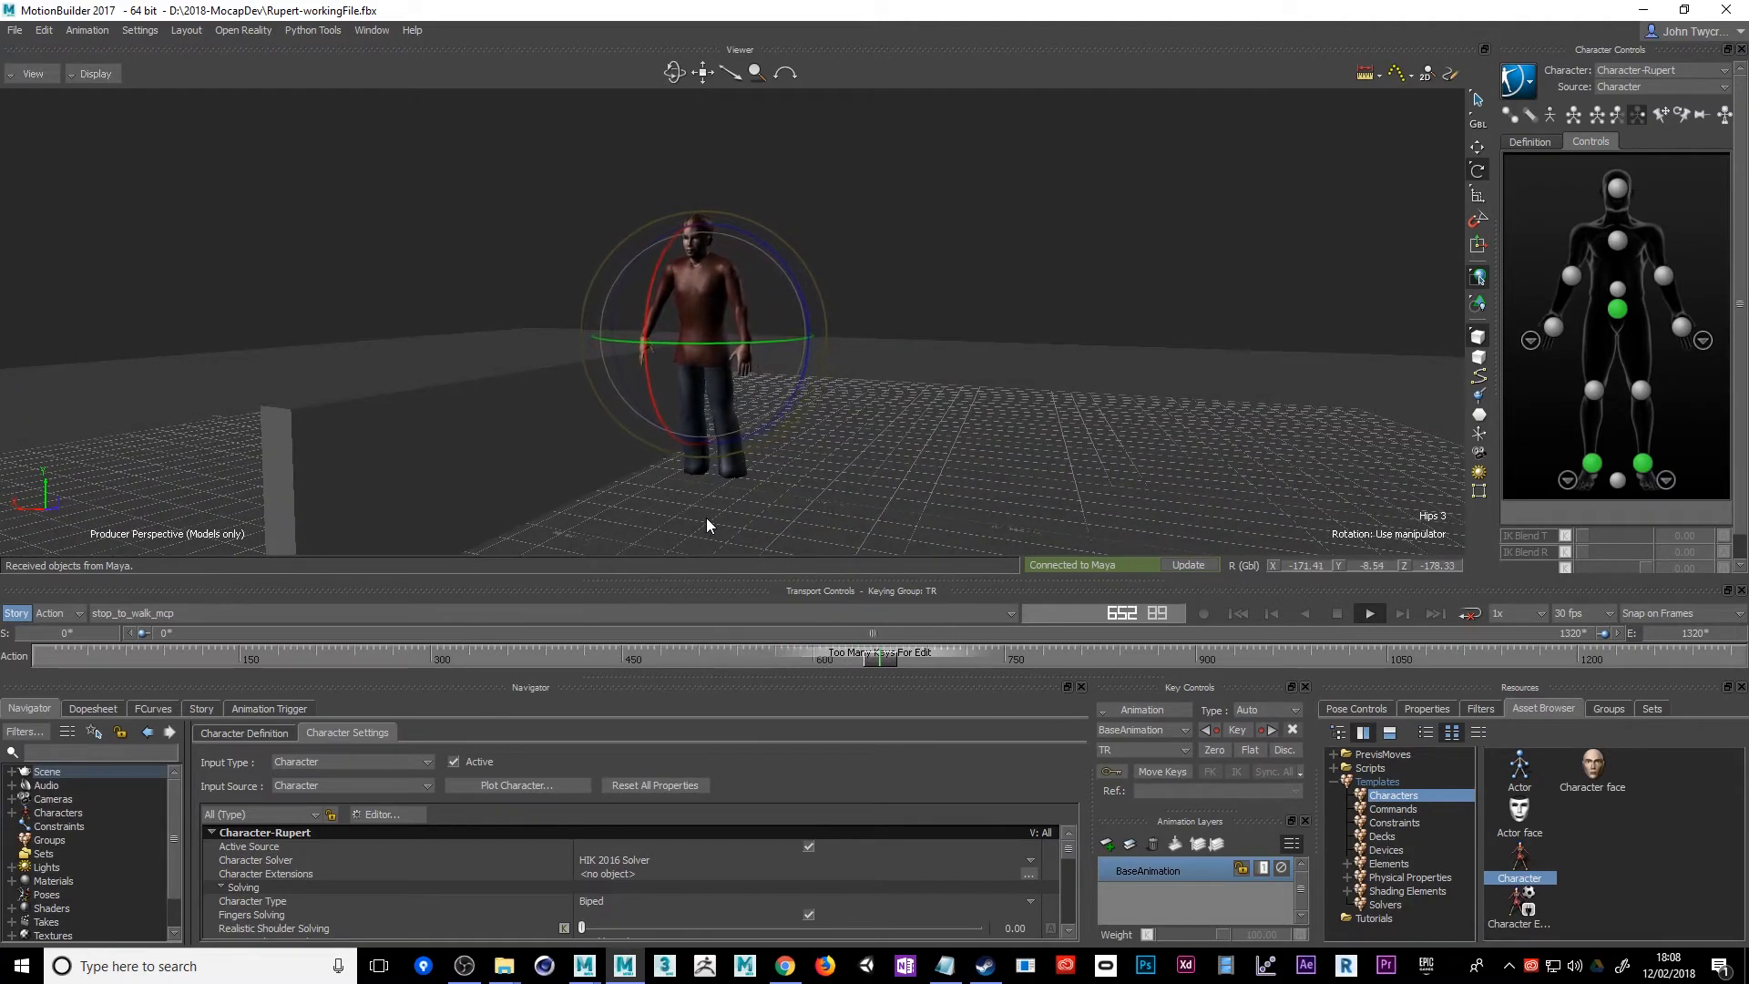
pyautogui.keyDown('alt'); pyautogui.moveTo(898, 463); pyautogui.dragTo(822, 466); pyautogui.keyUp('alt')
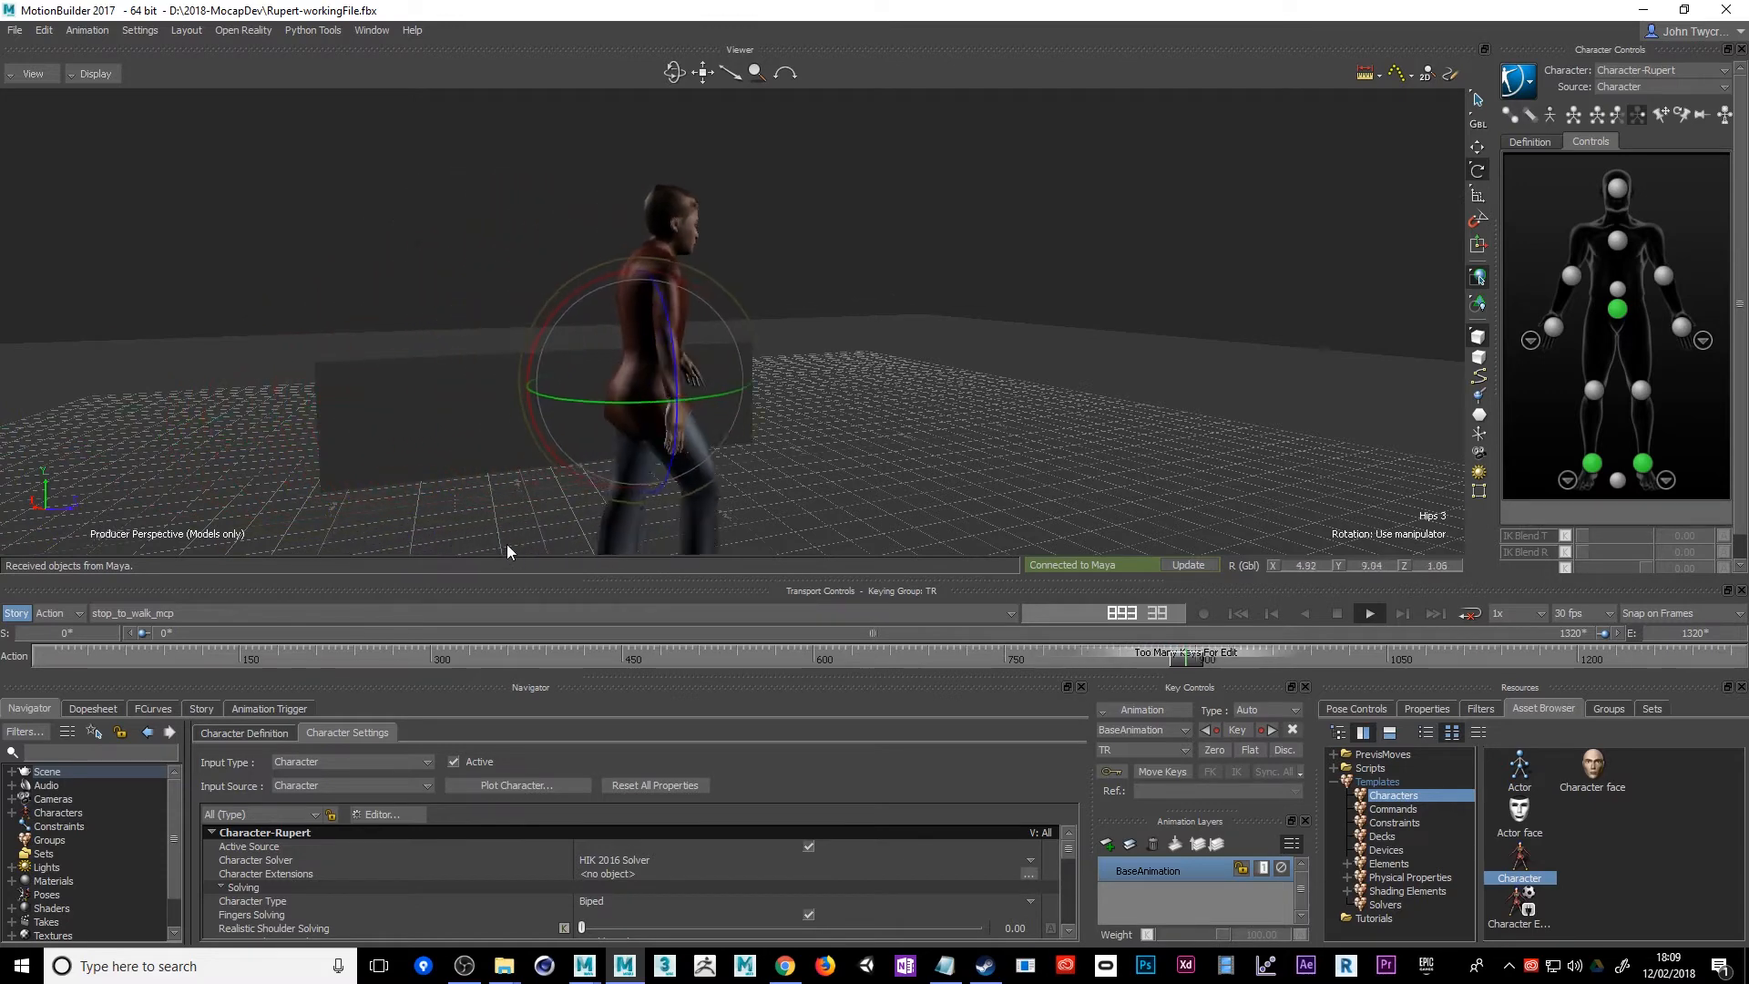
pyautogui.keyDown('alt'); pyautogui.moveTo(686, 441); pyautogui.dragTo(707, 422); pyautogui.keyUp('alt')
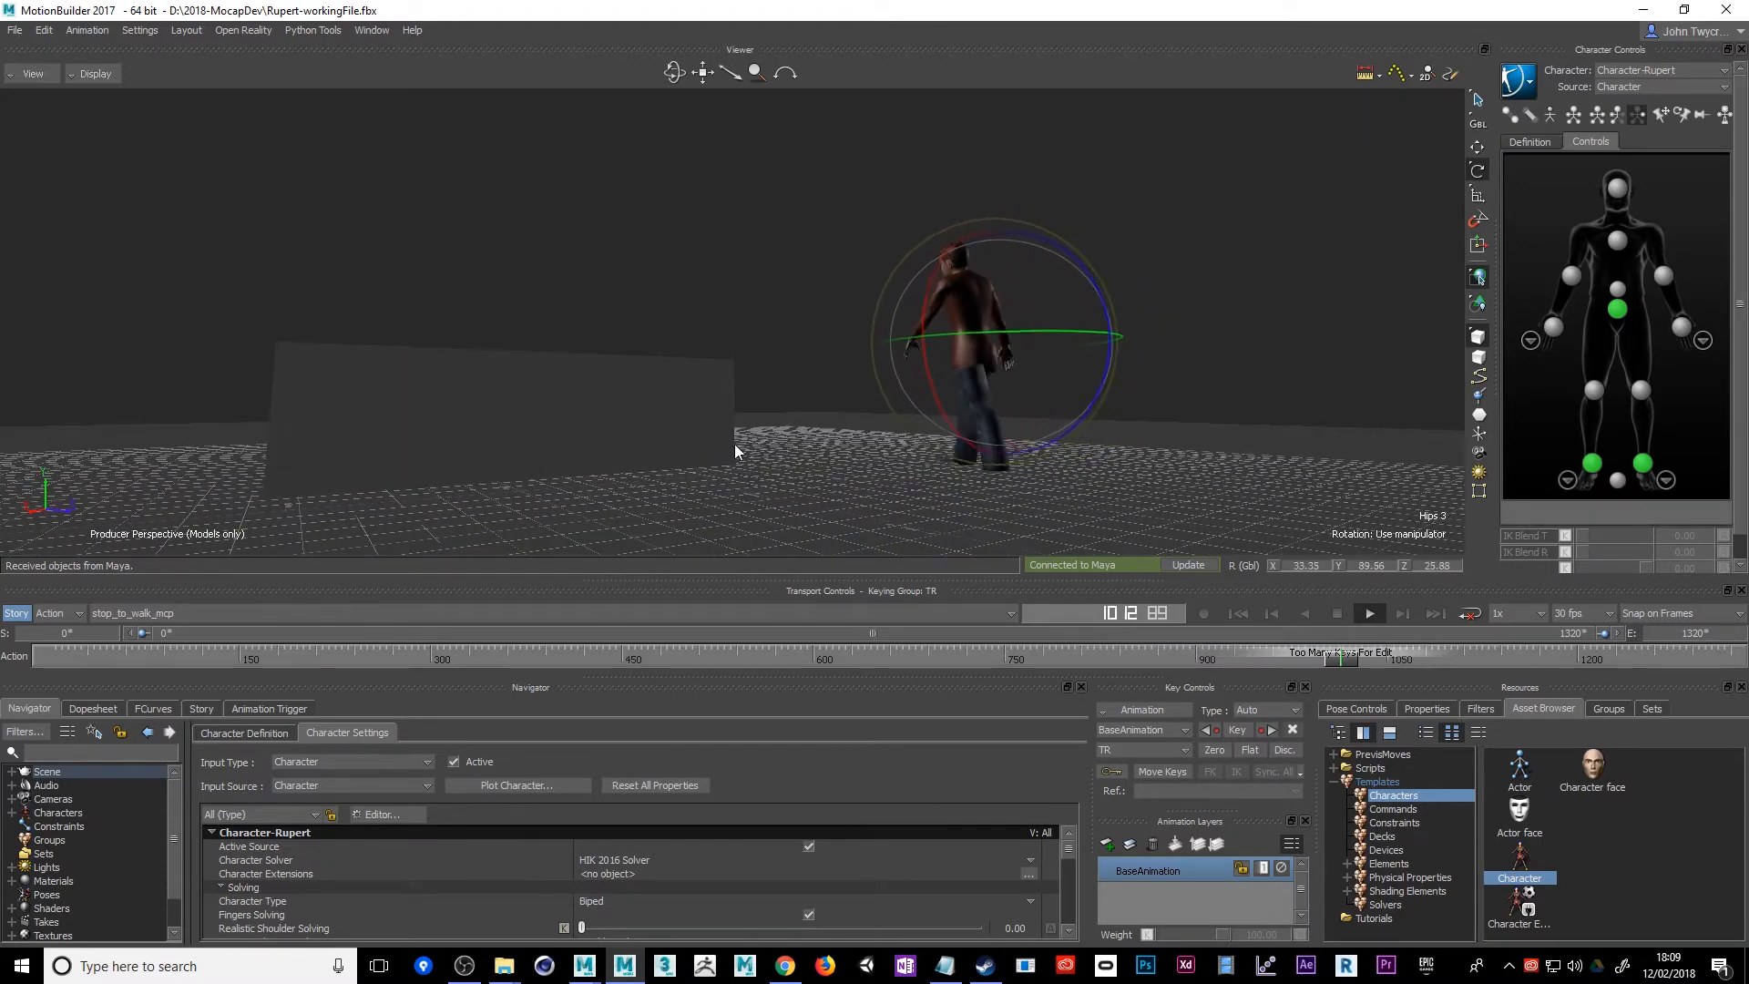
pyautogui.keyDown('alt'); pyautogui.moveTo(833, 516); pyautogui.dragTo(760, 515); pyautogui.keyUp('alt')
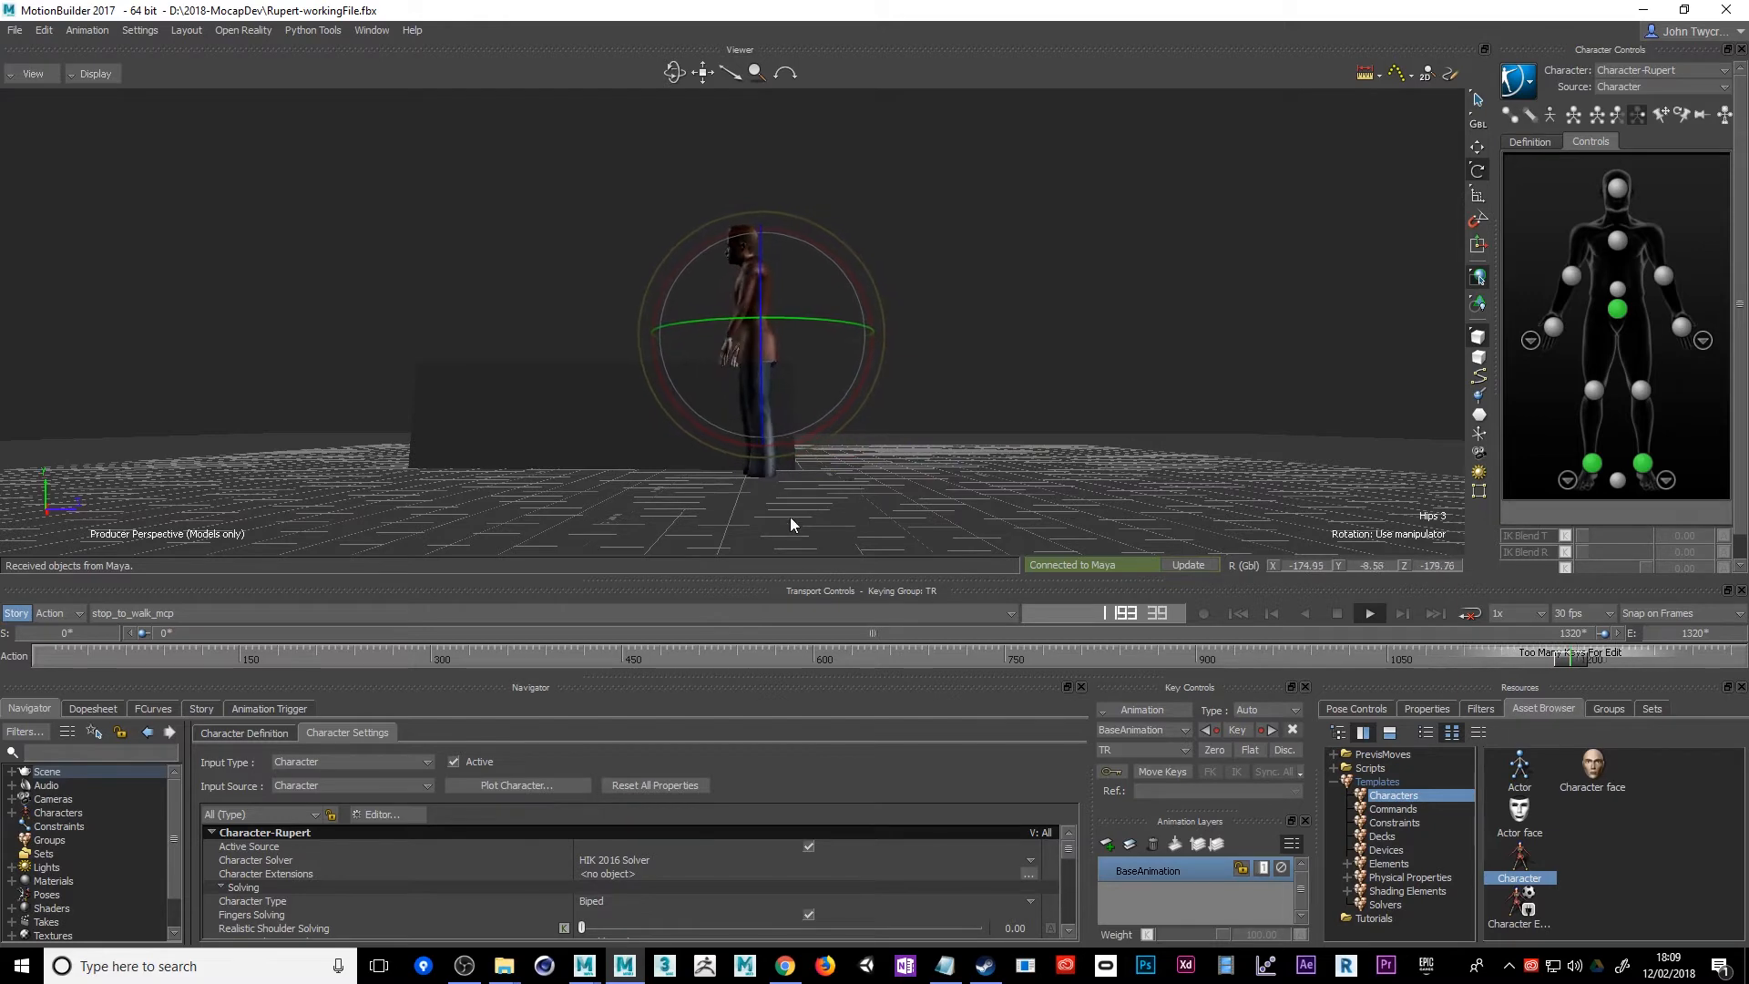
pyautogui.click(1338, 614)
pyautogui.keyDown('alt'); pyautogui.moveTo(632, 481); pyautogui.dragTo(708, 532); pyautogui.keyUp('alt')
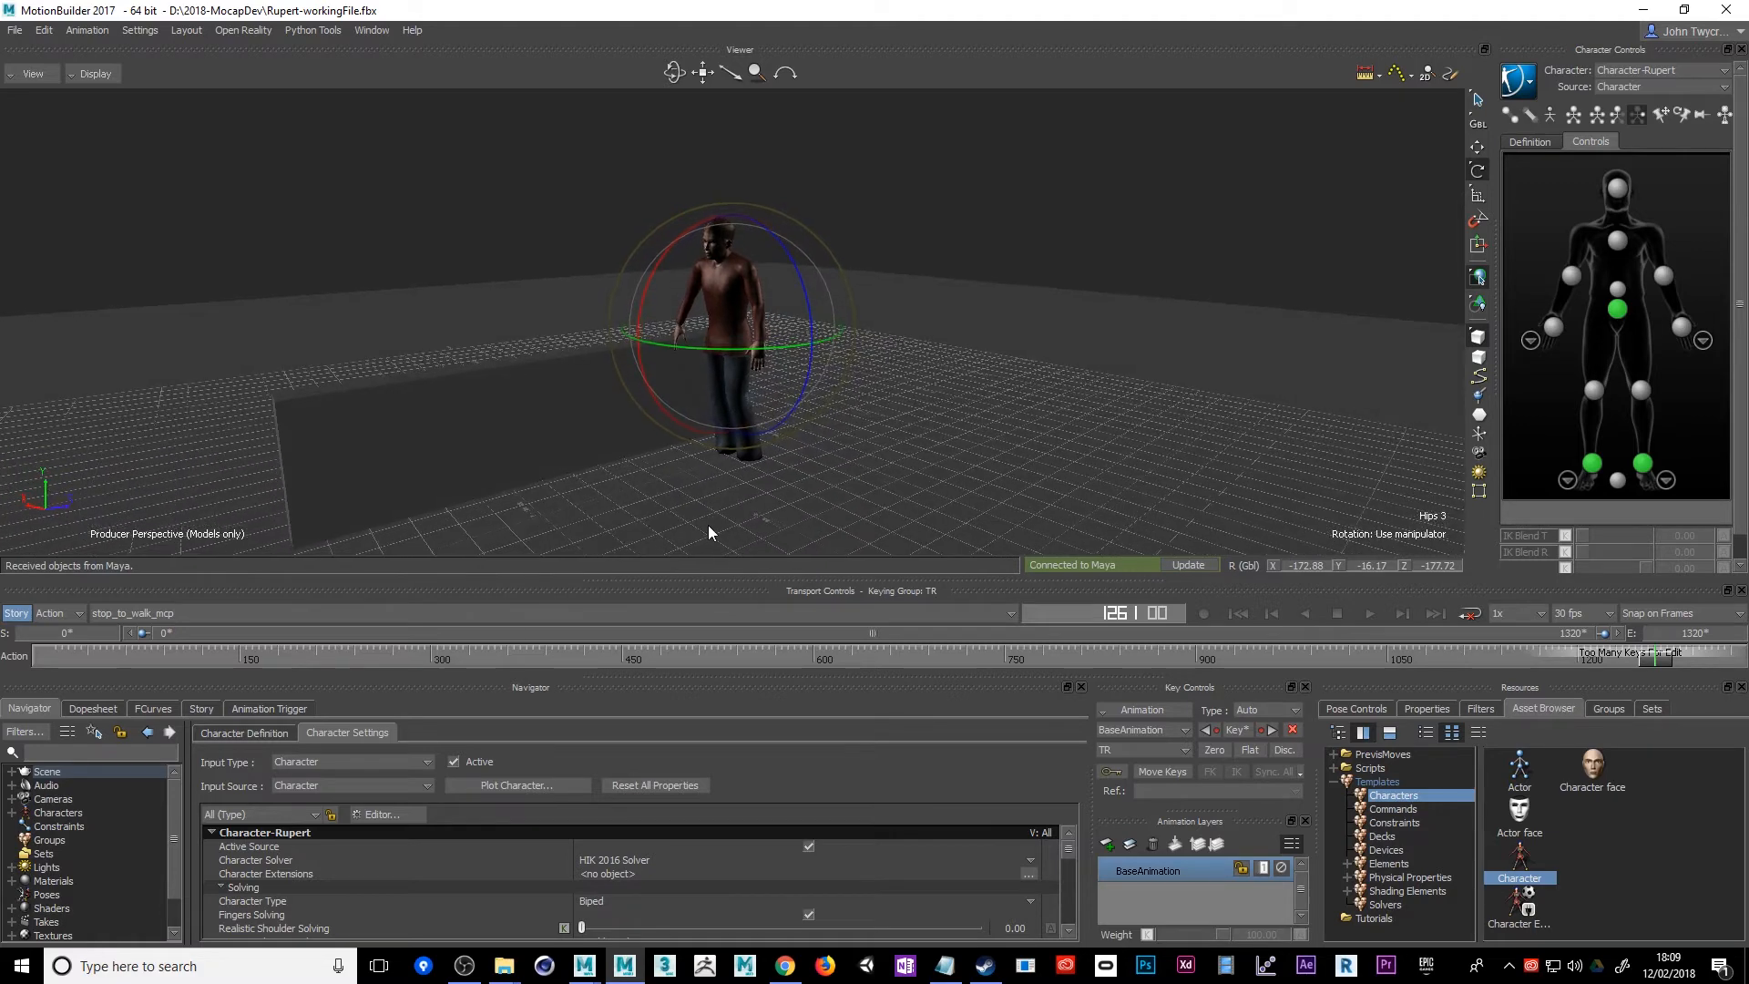
# Save the scene as a new FBX file named Rupert-workingFile2, with media embedded and both takes exported
pyautogui.click(15, 30)
pyautogui.click(61, 117)
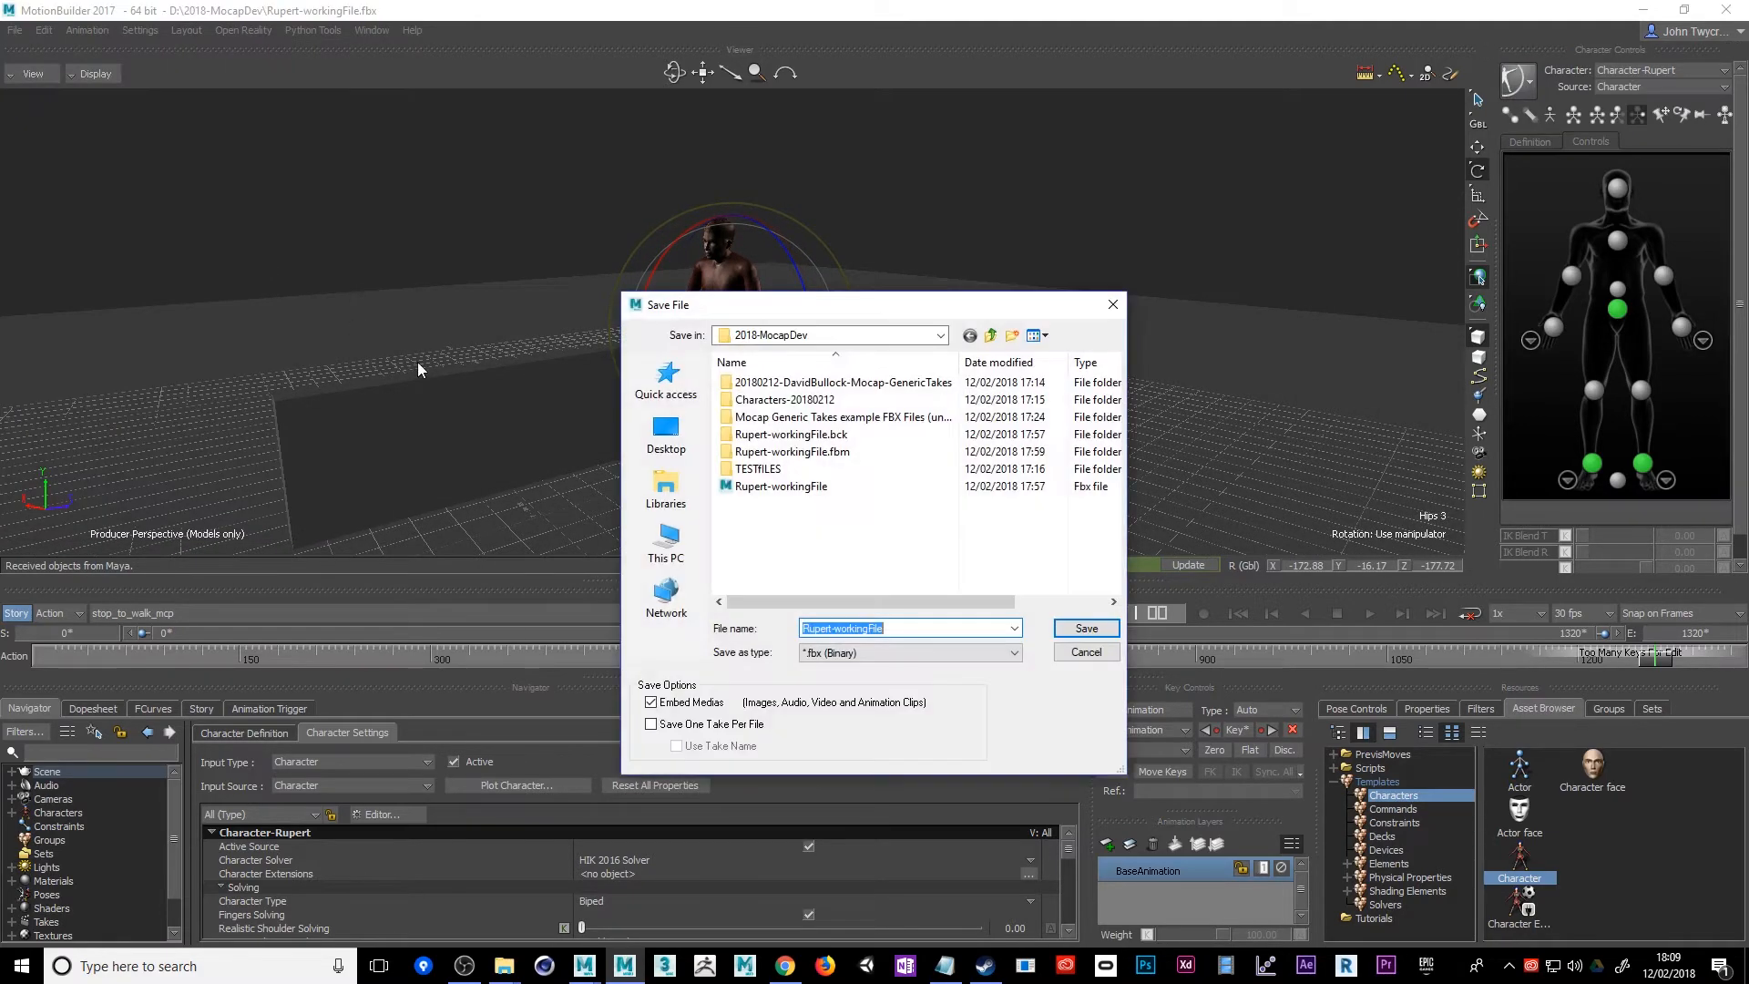
pyautogui.click(939, 630)
pyautogui.click(1082, 630)
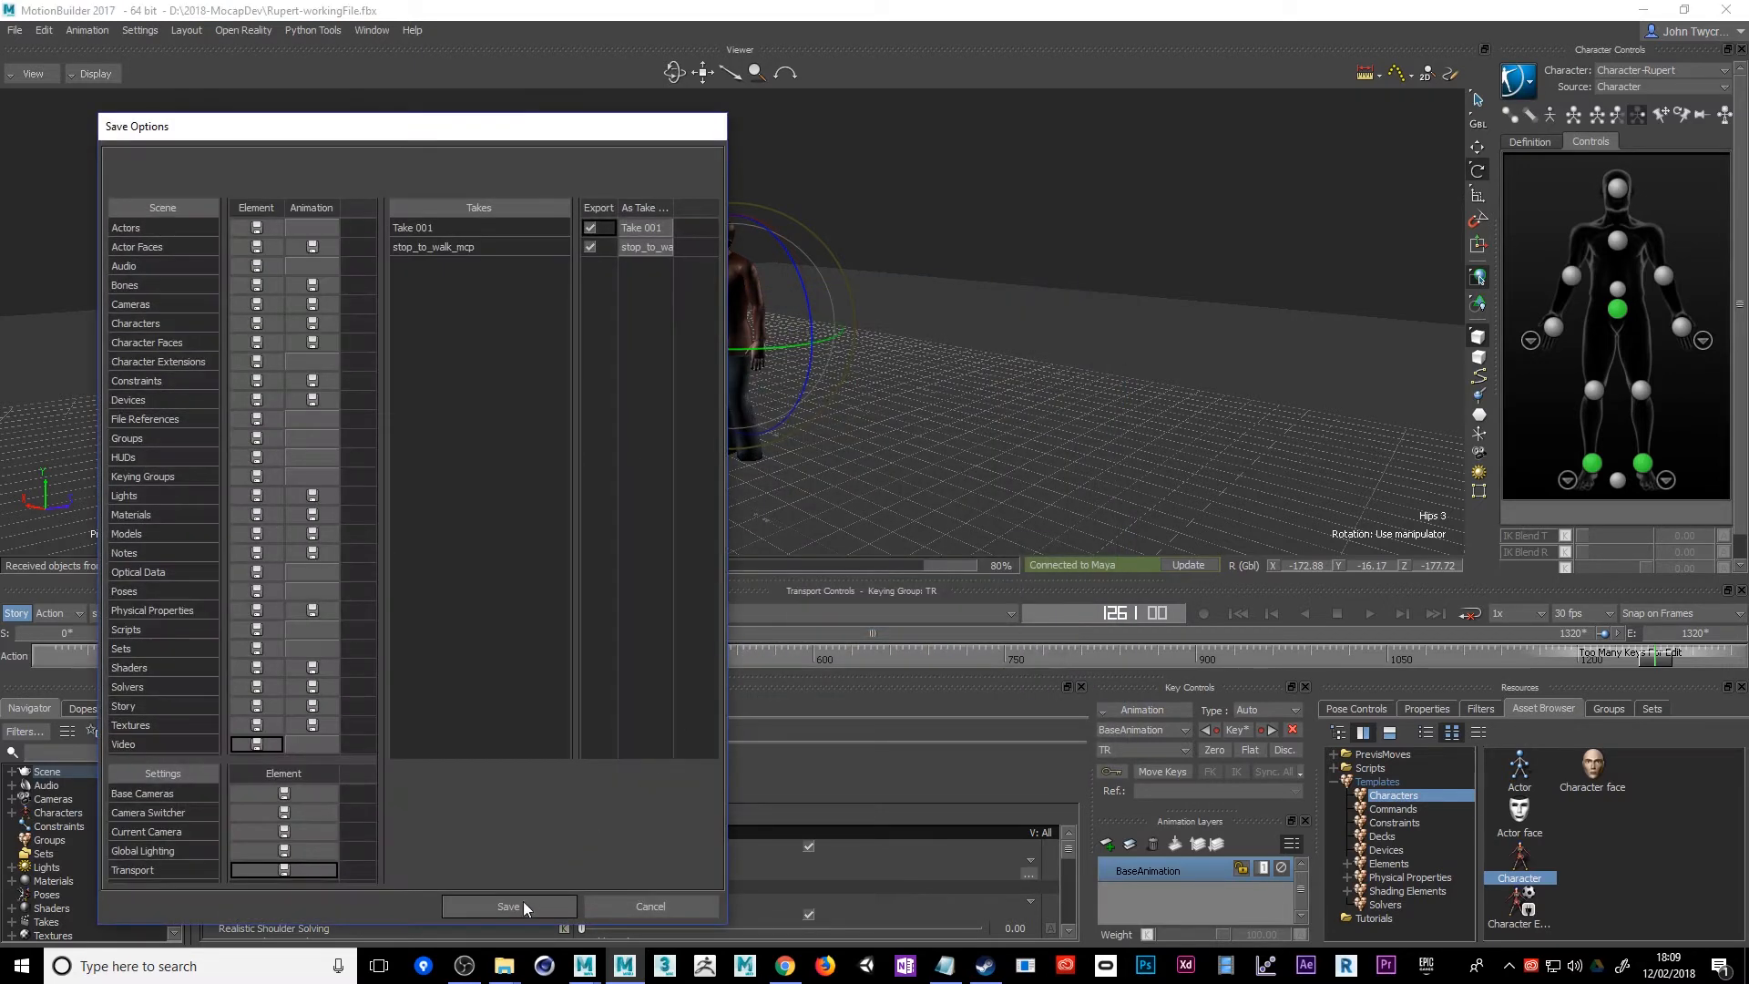
pyautogui.click(514, 911)
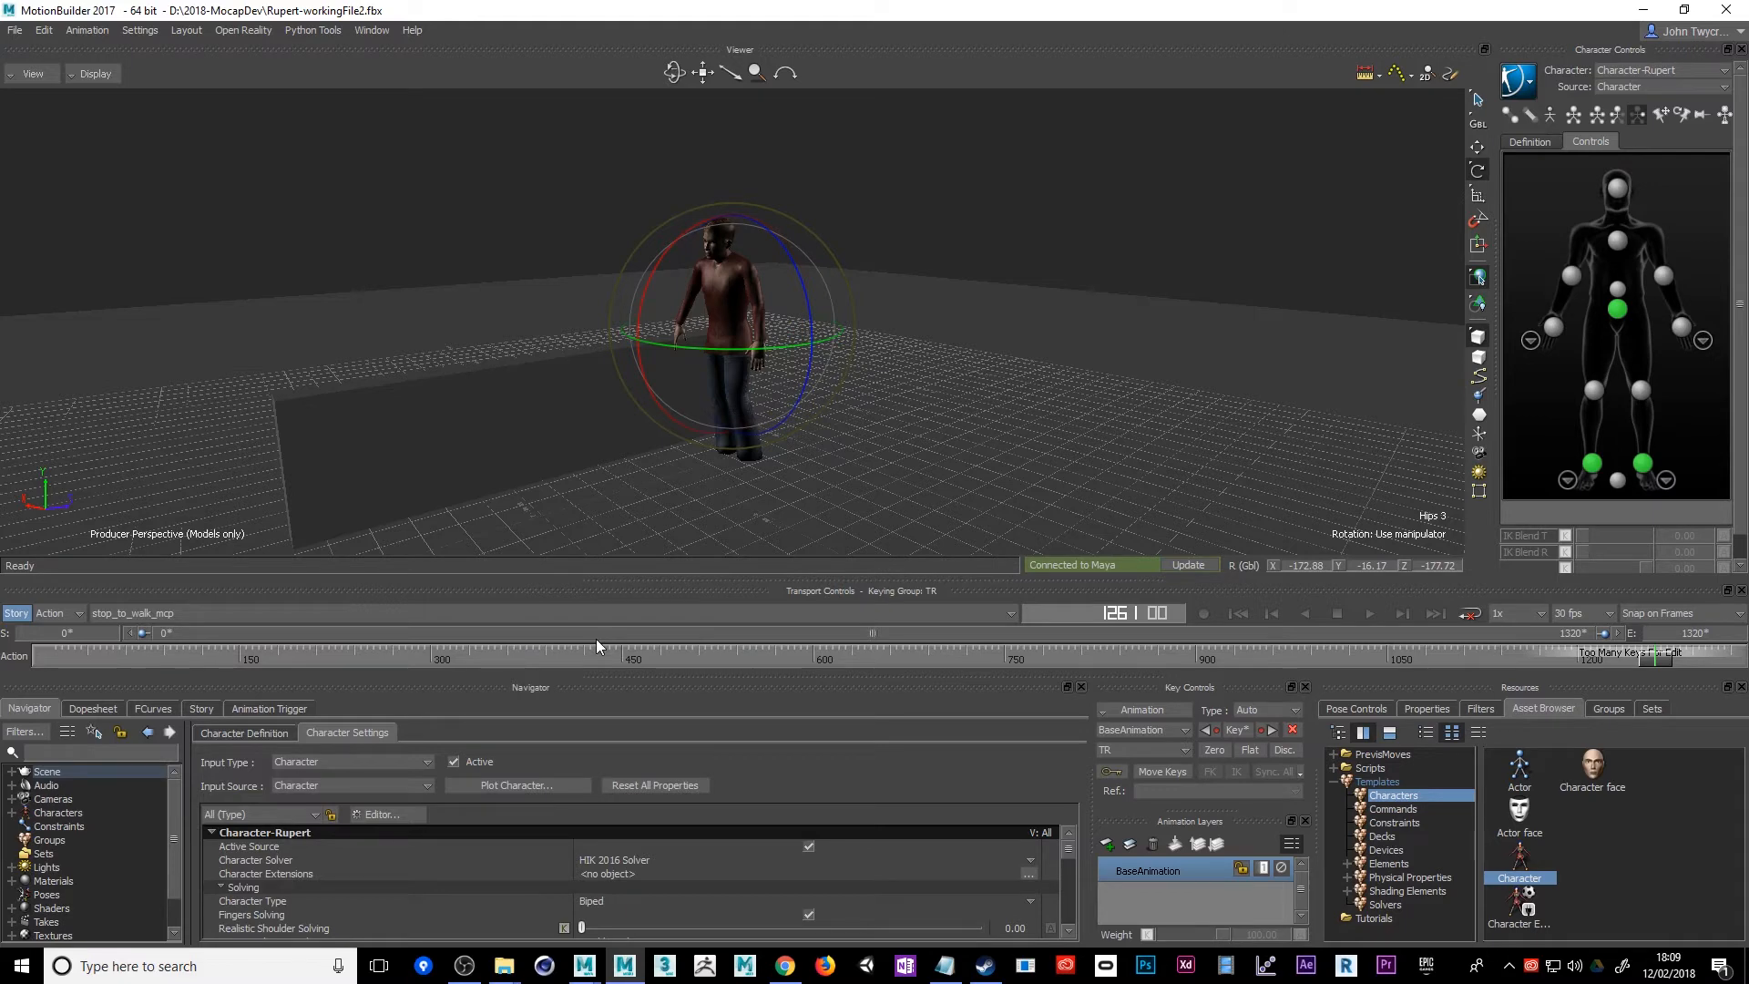
# Reopen the recent file Rupert-workingFile.fbx with all elements and both takes included
pyautogui.click(15, 31)
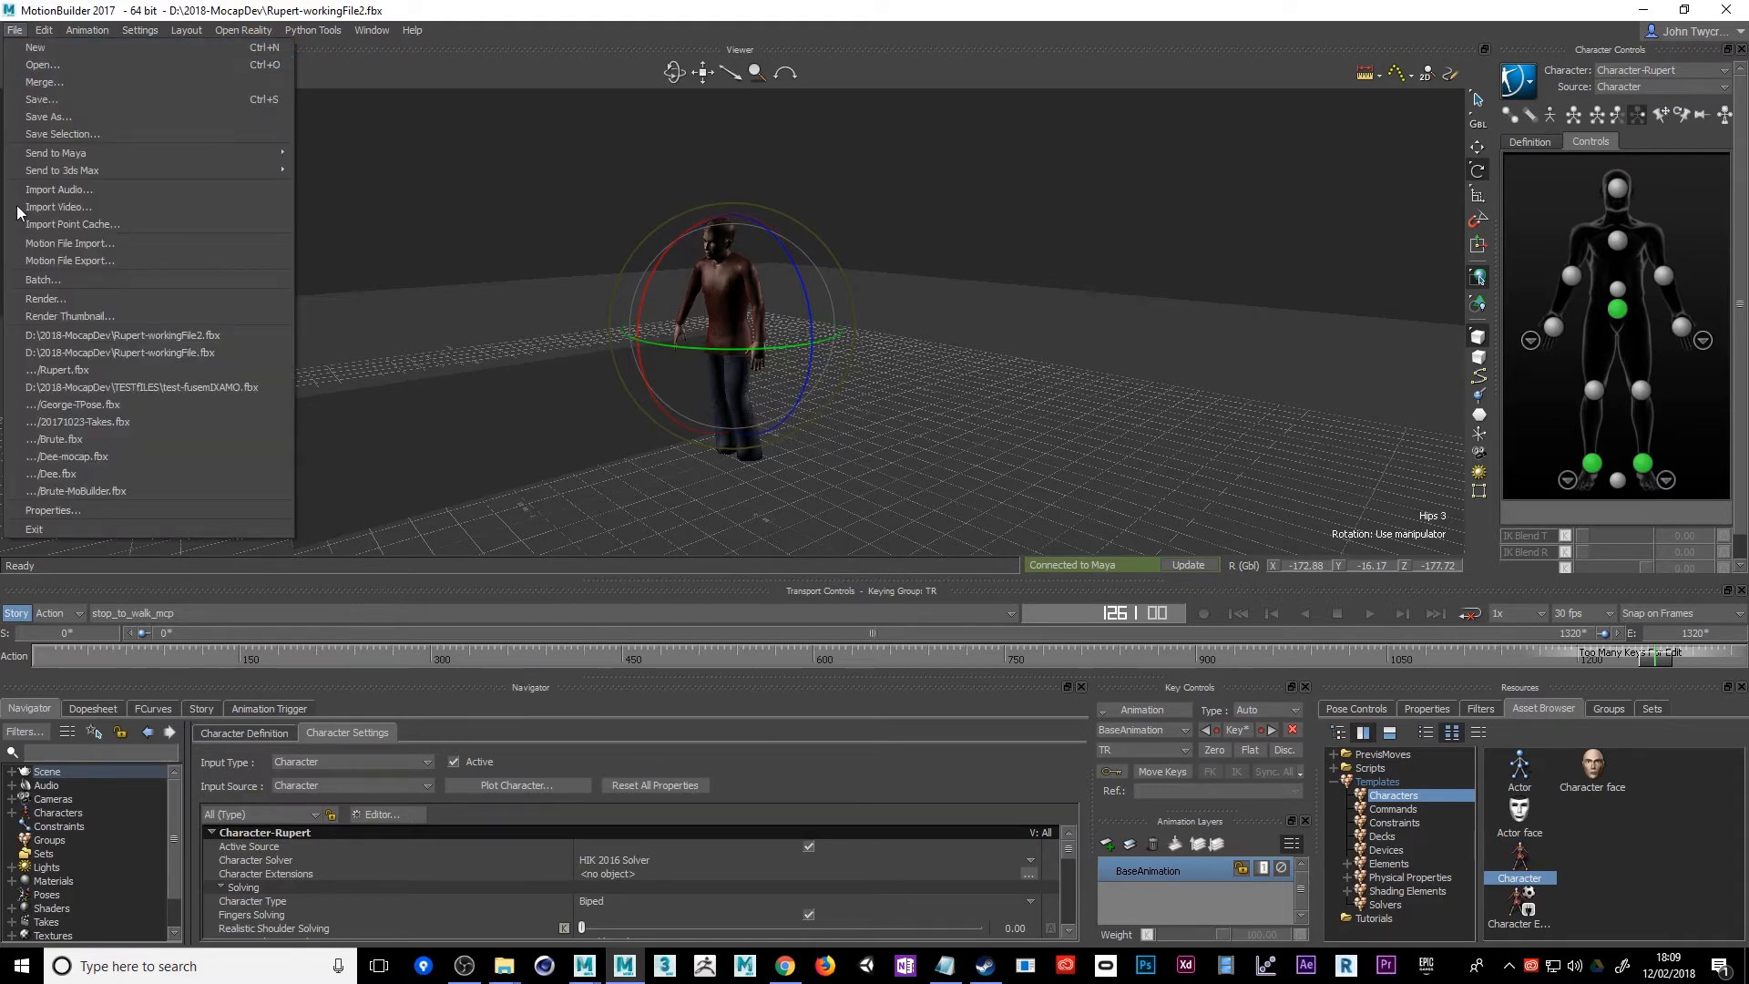
pyautogui.click(51, 353)
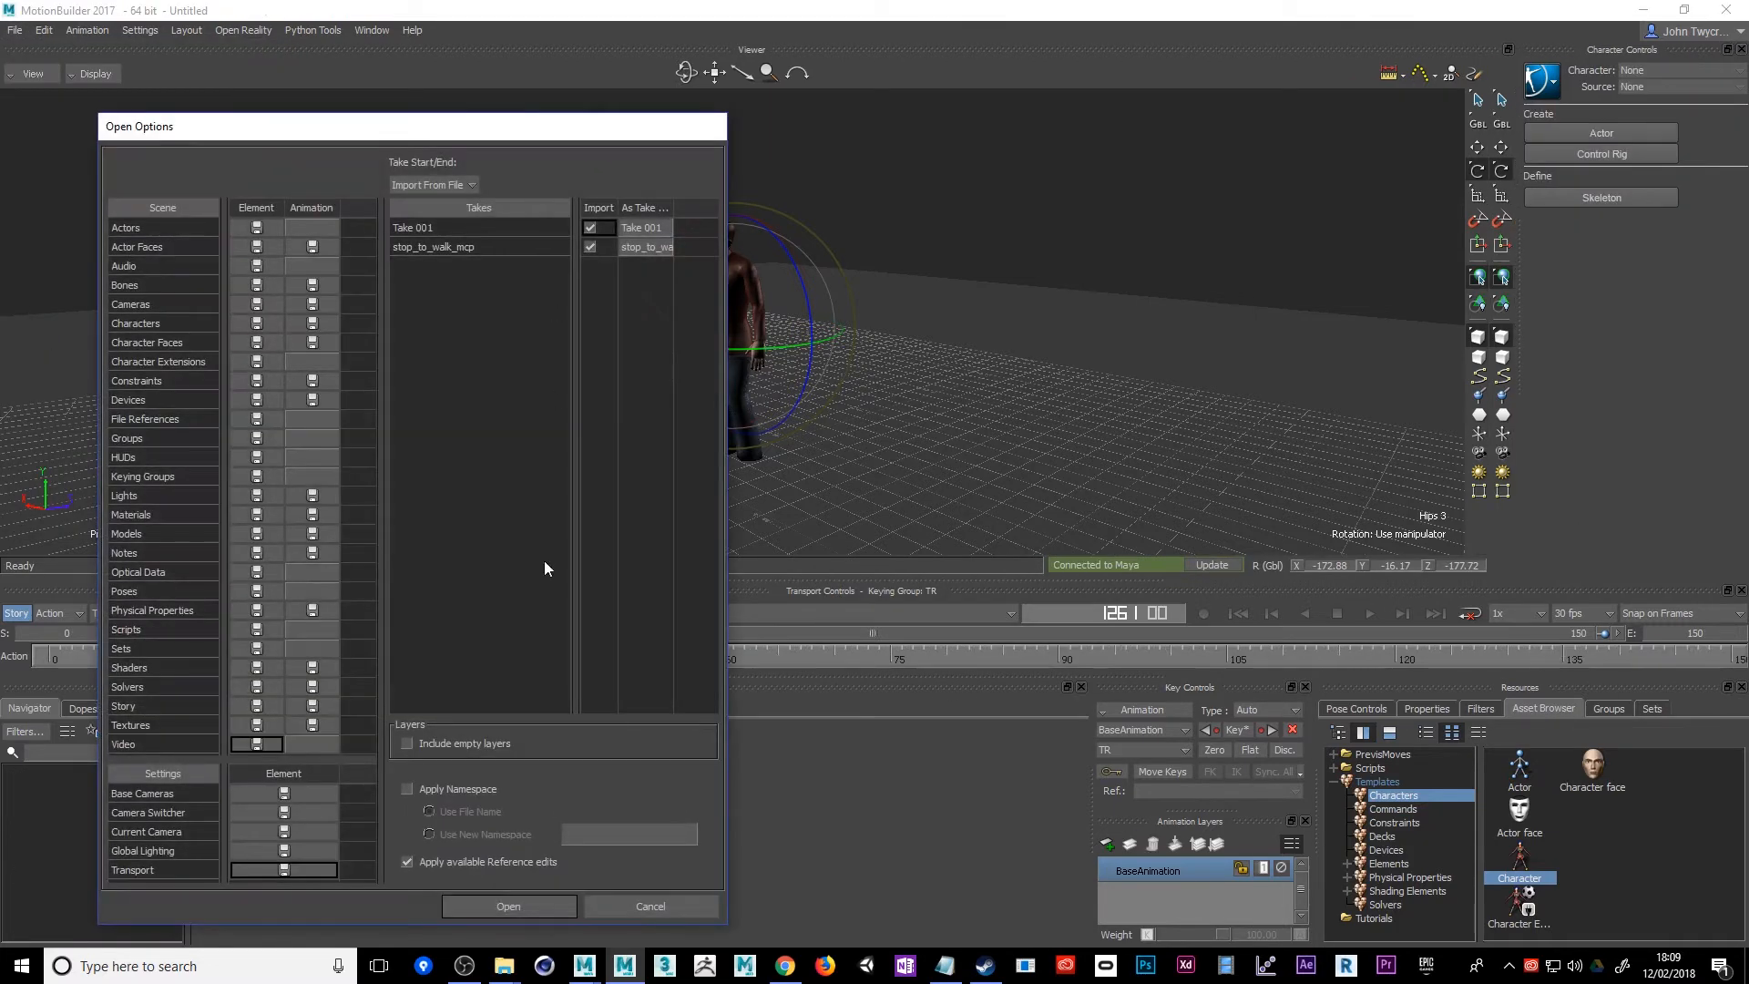
pyautogui.click(509, 906)
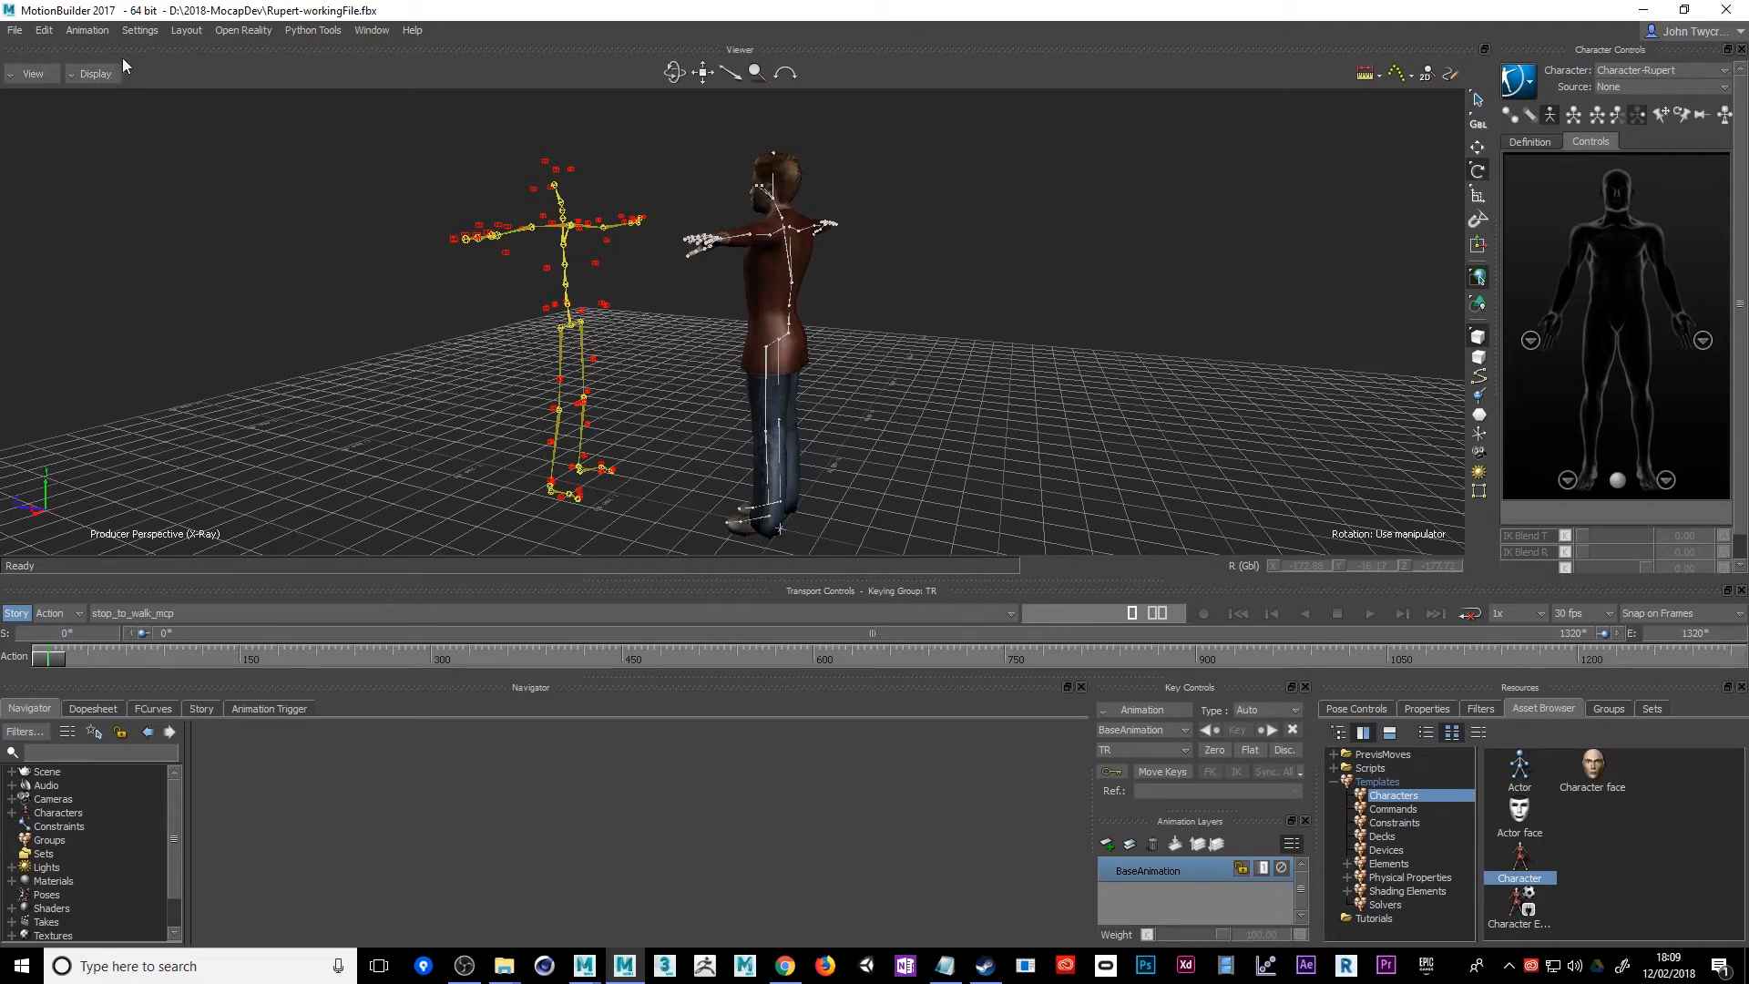
# Start a motion file import and browse to the 20180212 generic takes mocap folder inside 2018-MocapDev
pyautogui.click(14, 30)
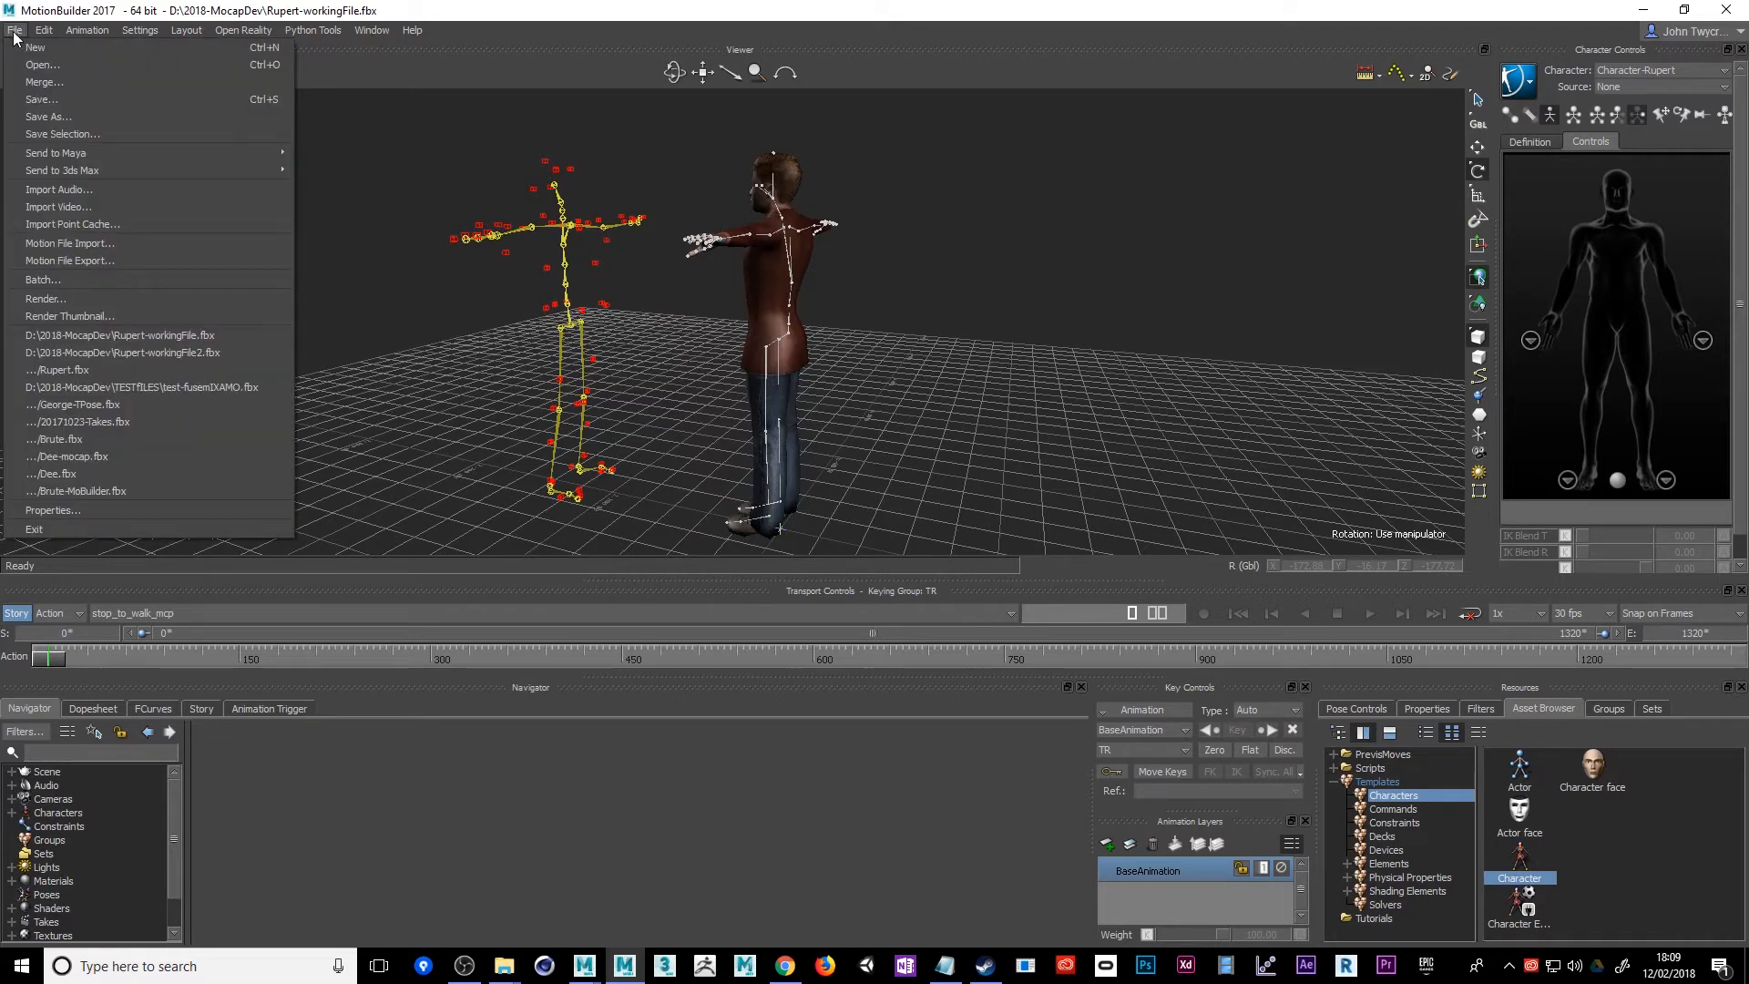
pyautogui.click(47, 245)
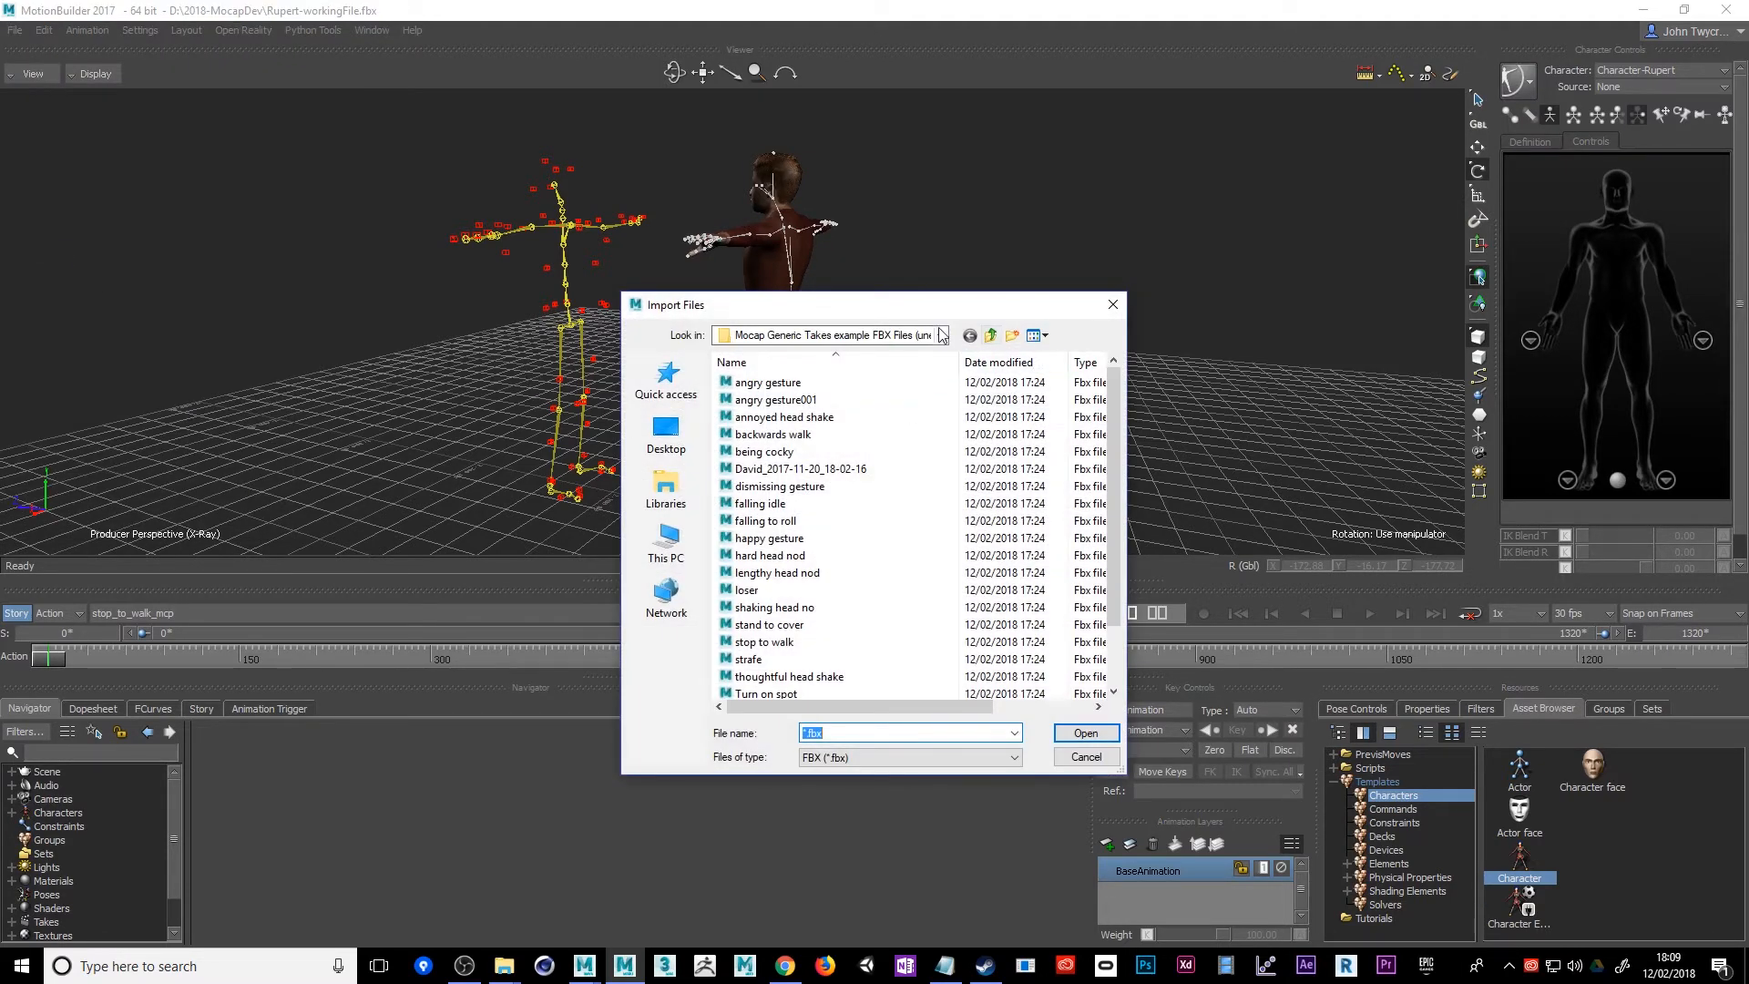
pyautogui.click(990, 335)
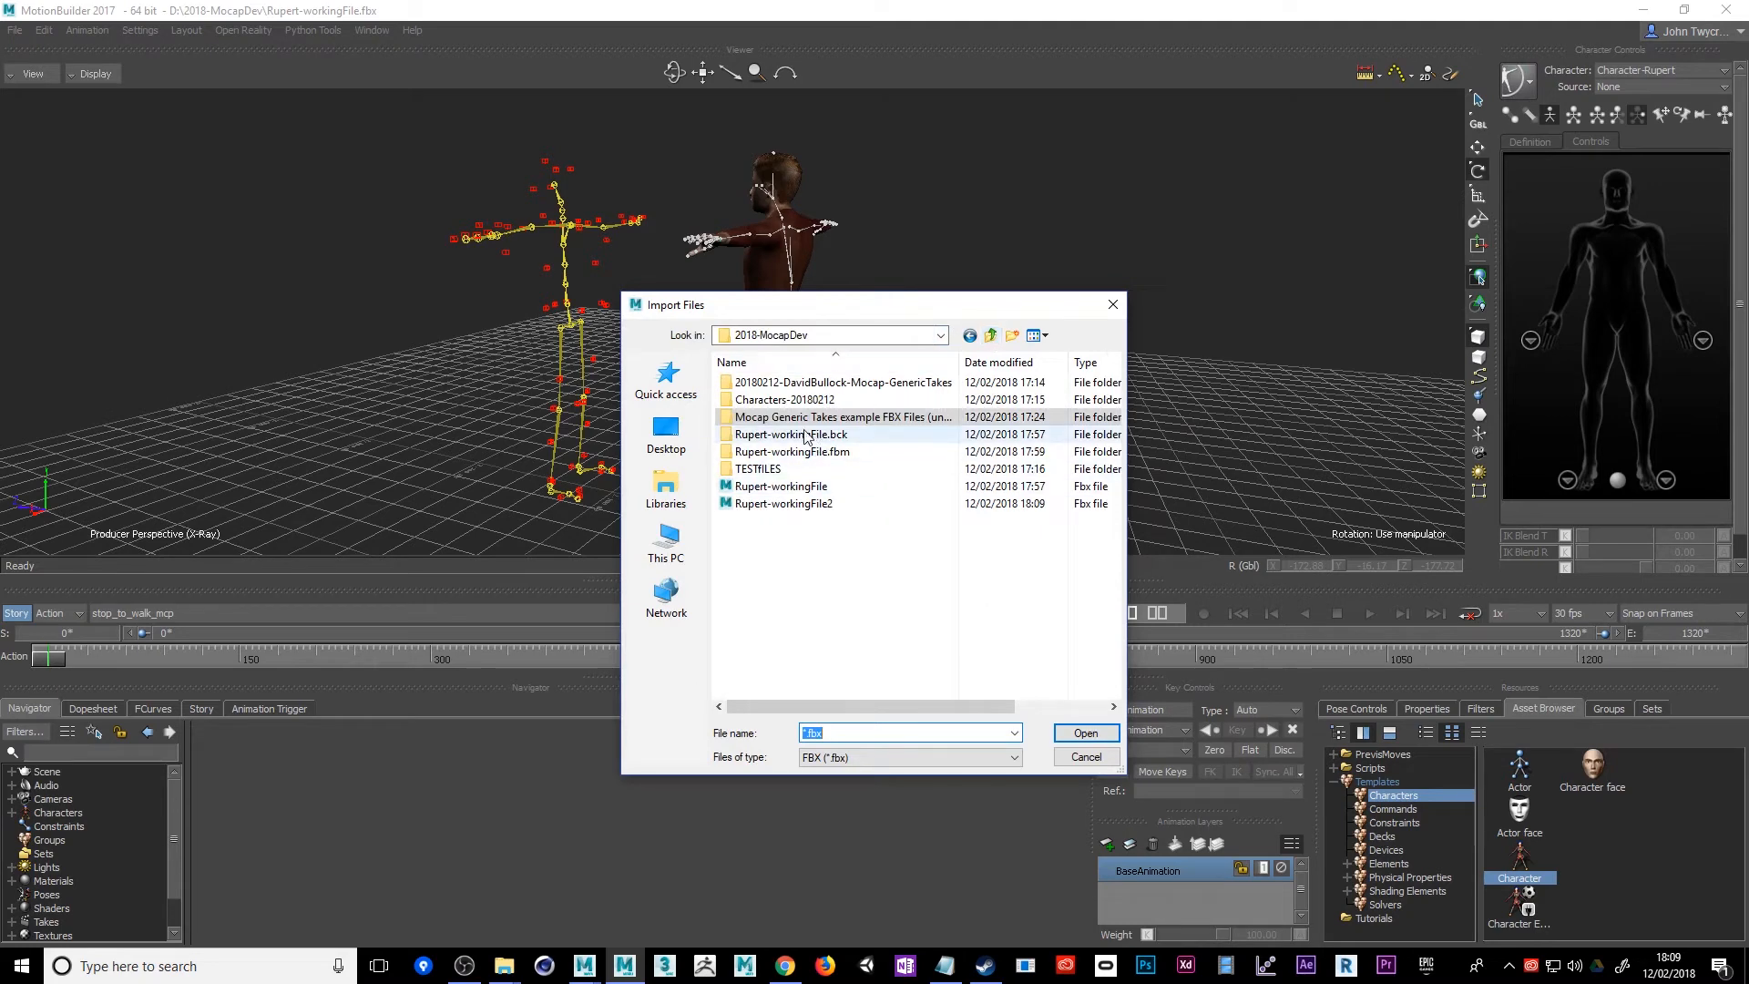
pyautogui.doubleClick(830, 385)
pyautogui.doubleClick(831, 384)
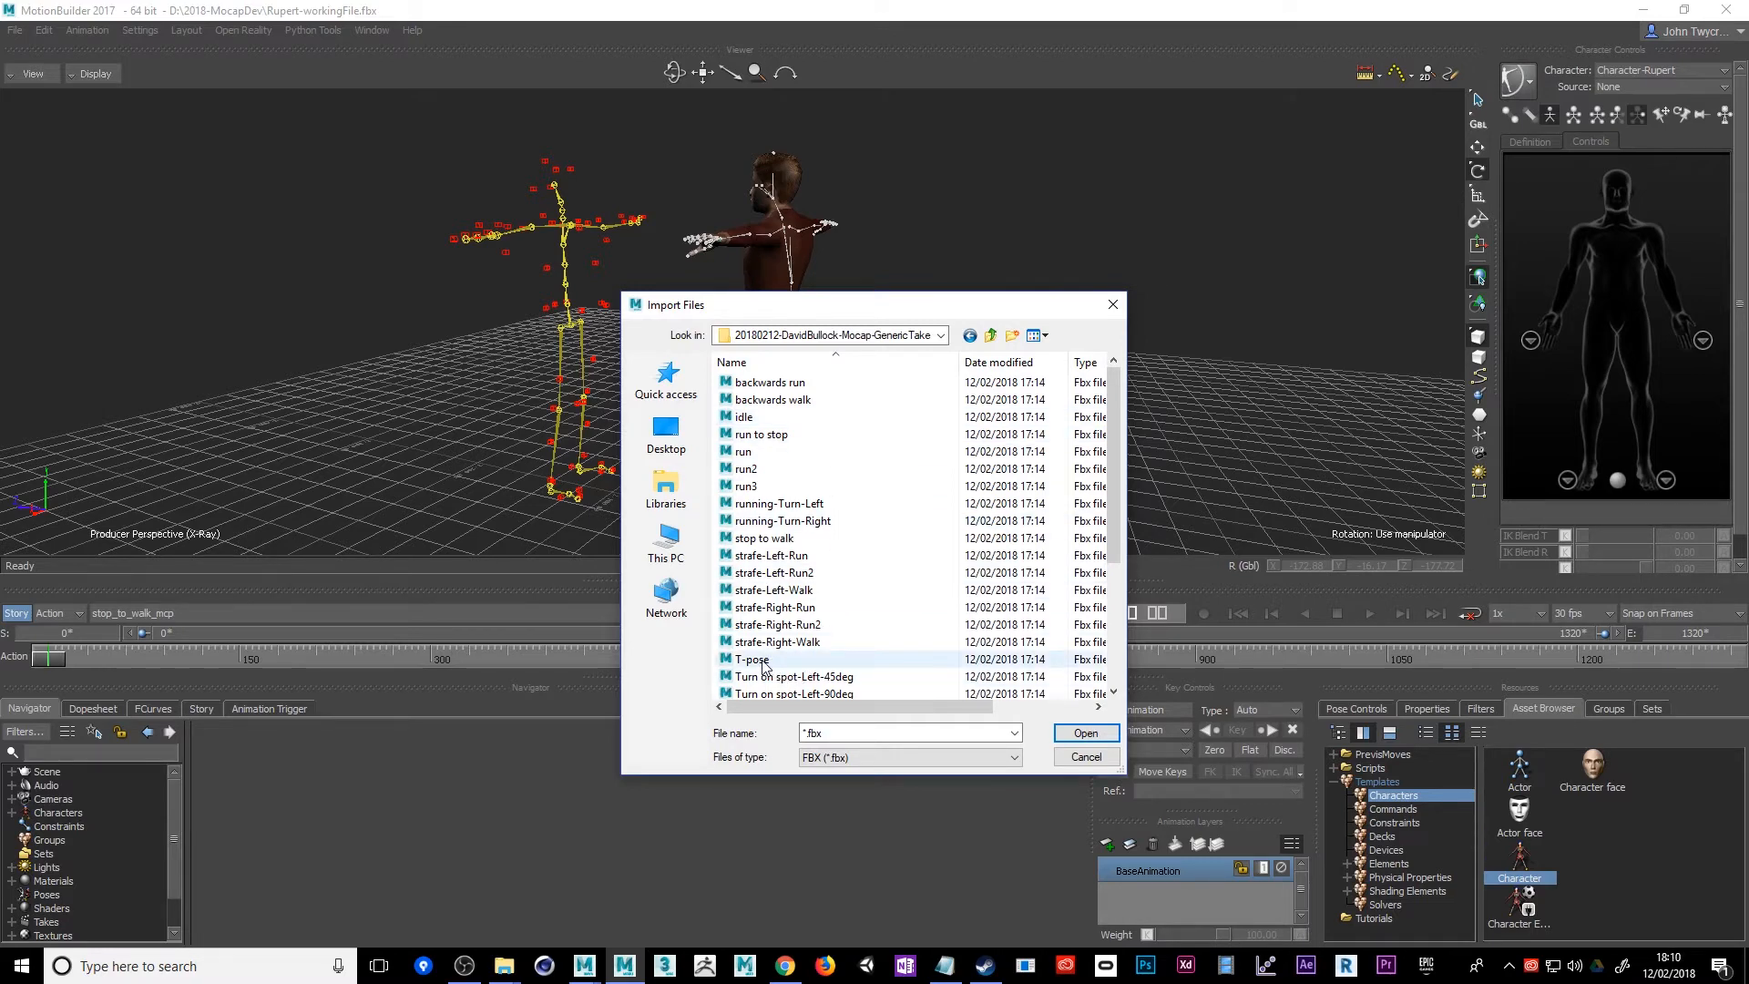
pyautogui.scroll(-1, 782, 583)
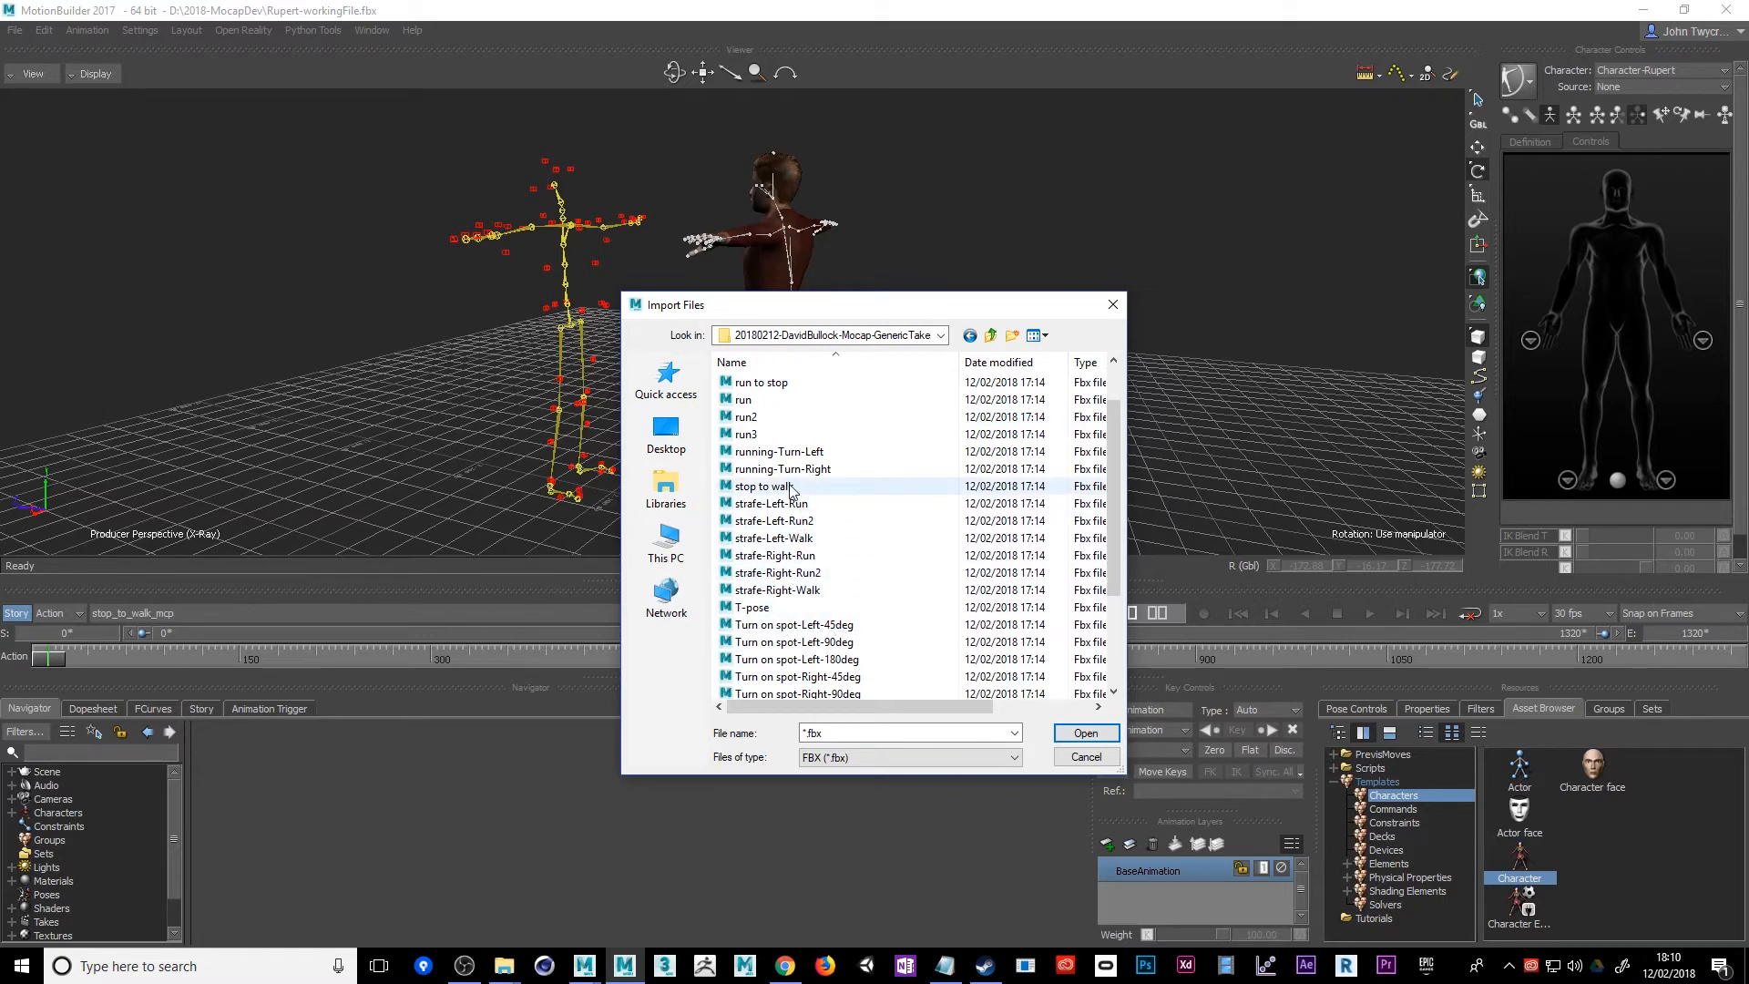
pyautogui.doubleClick(768, 433)
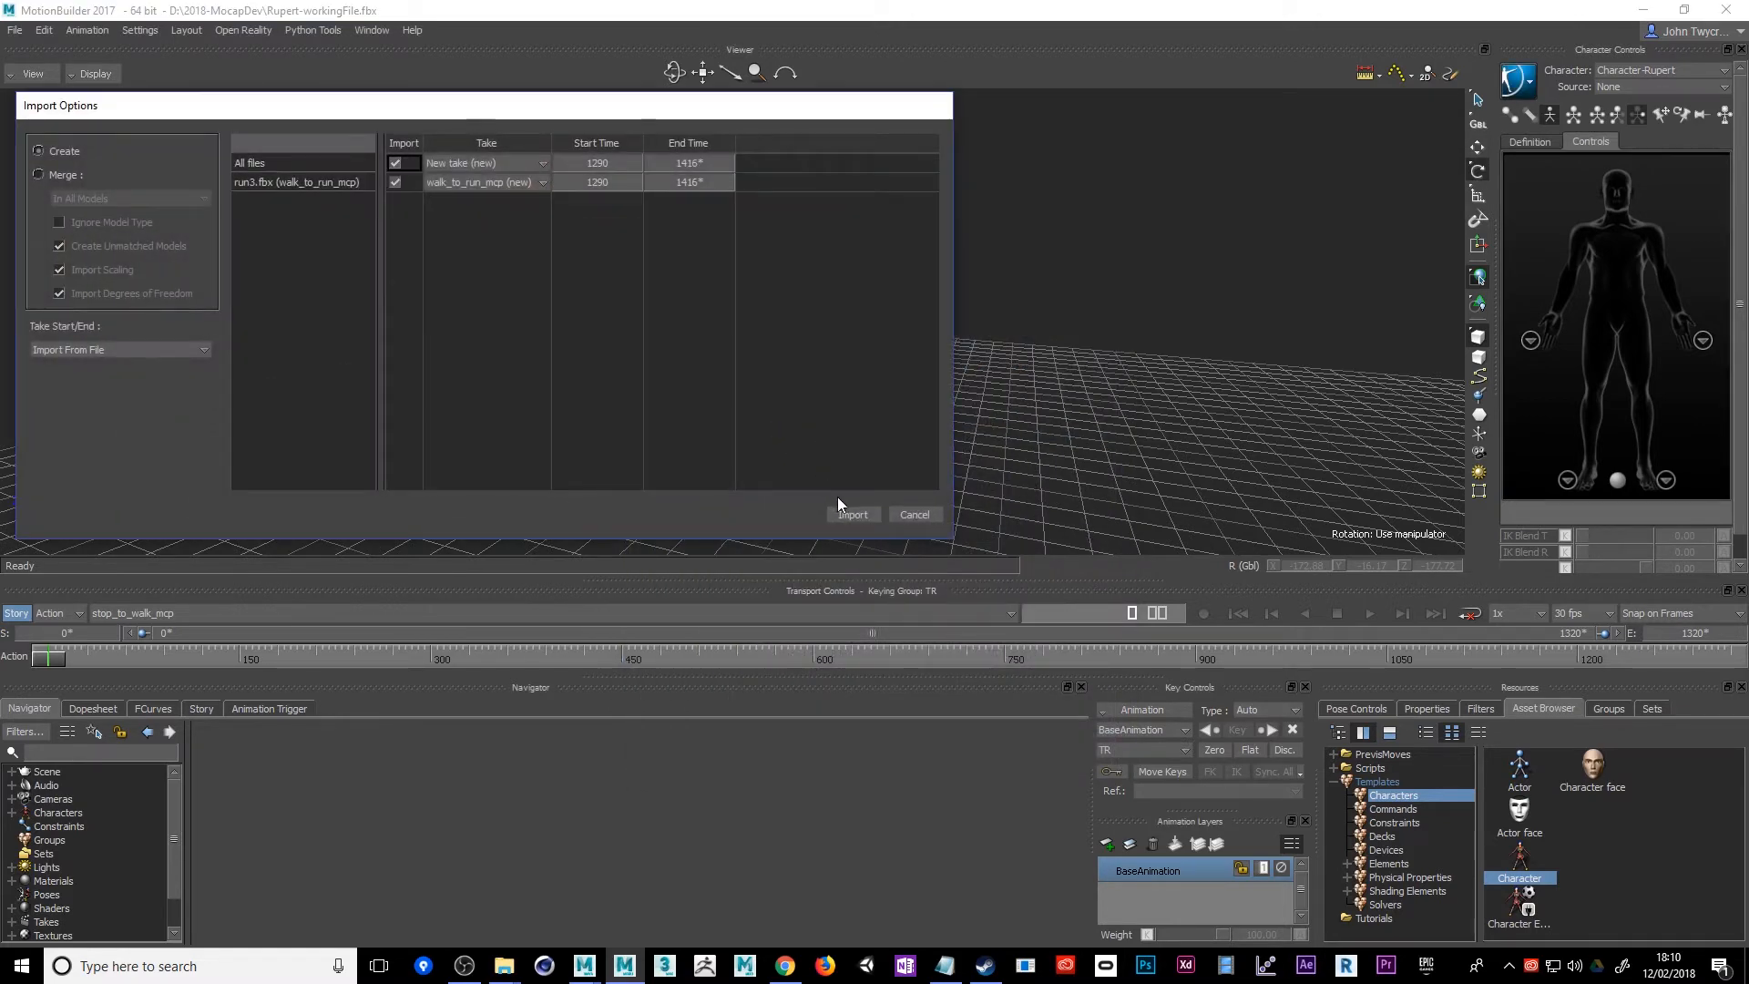
pyautogui.click(914, 514)
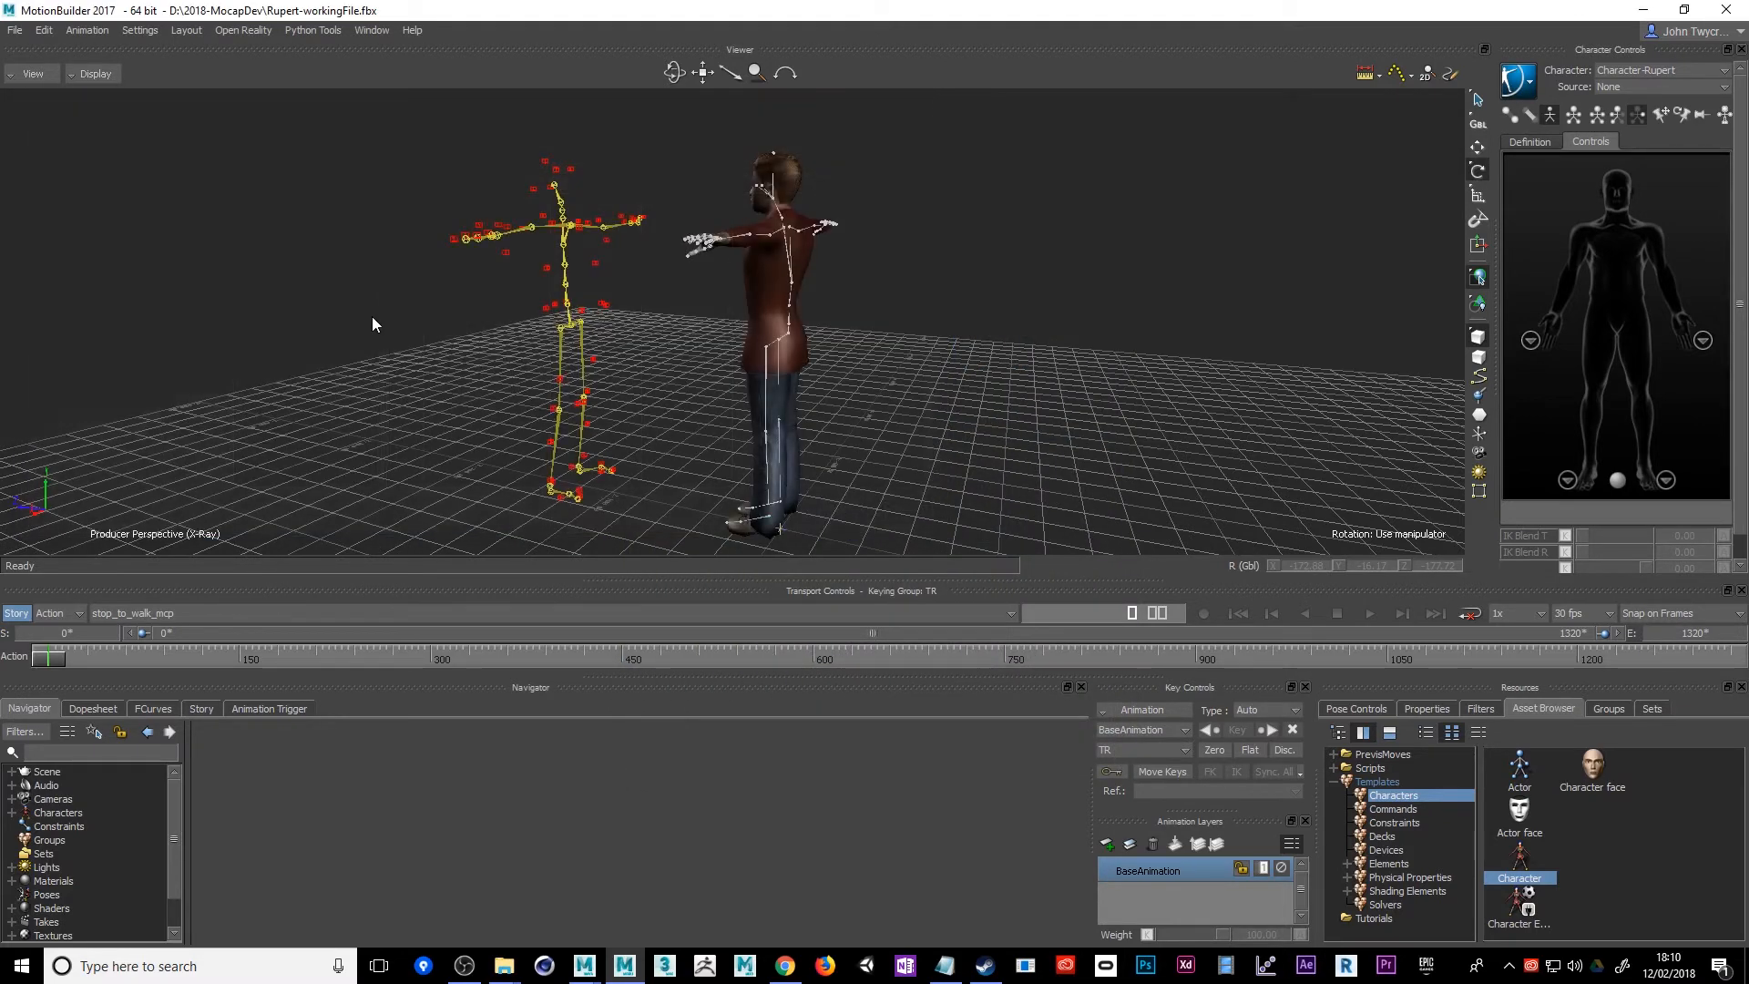
# Import the walk motion file from the generic takes folder with the Create option, as new take stop_to_walk_mcp 1
pyautogui.click(16, 31)
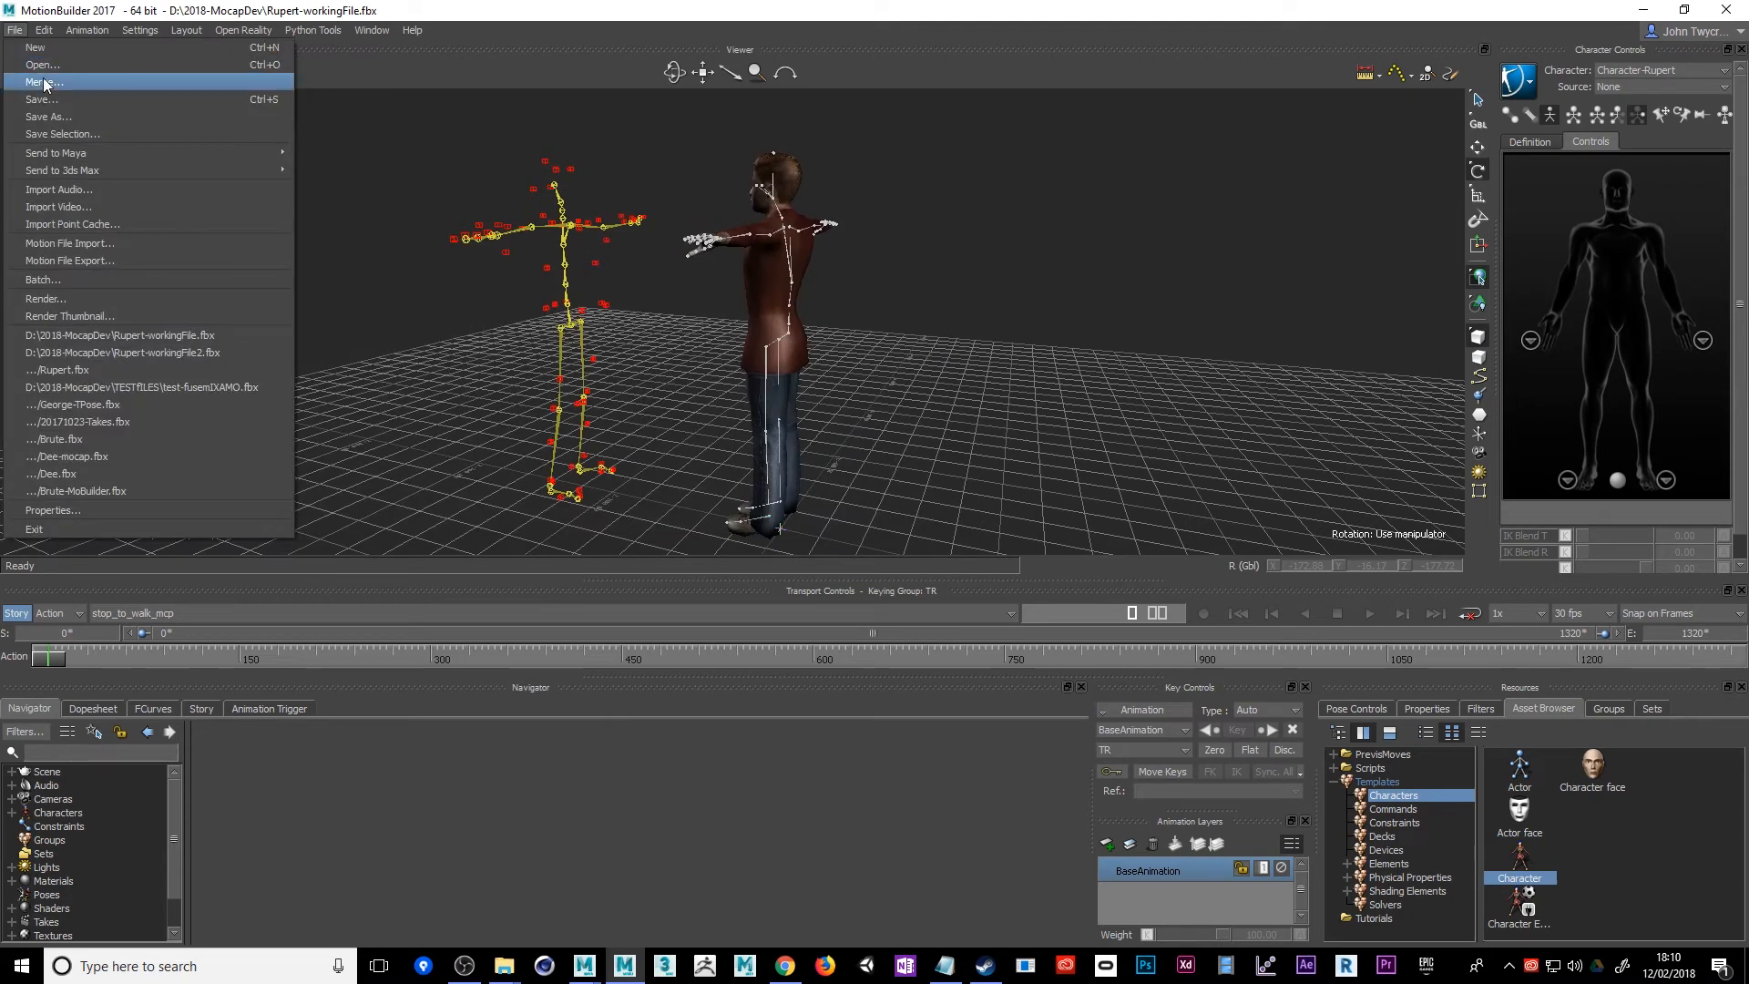
pyautogui.click(63, 242)
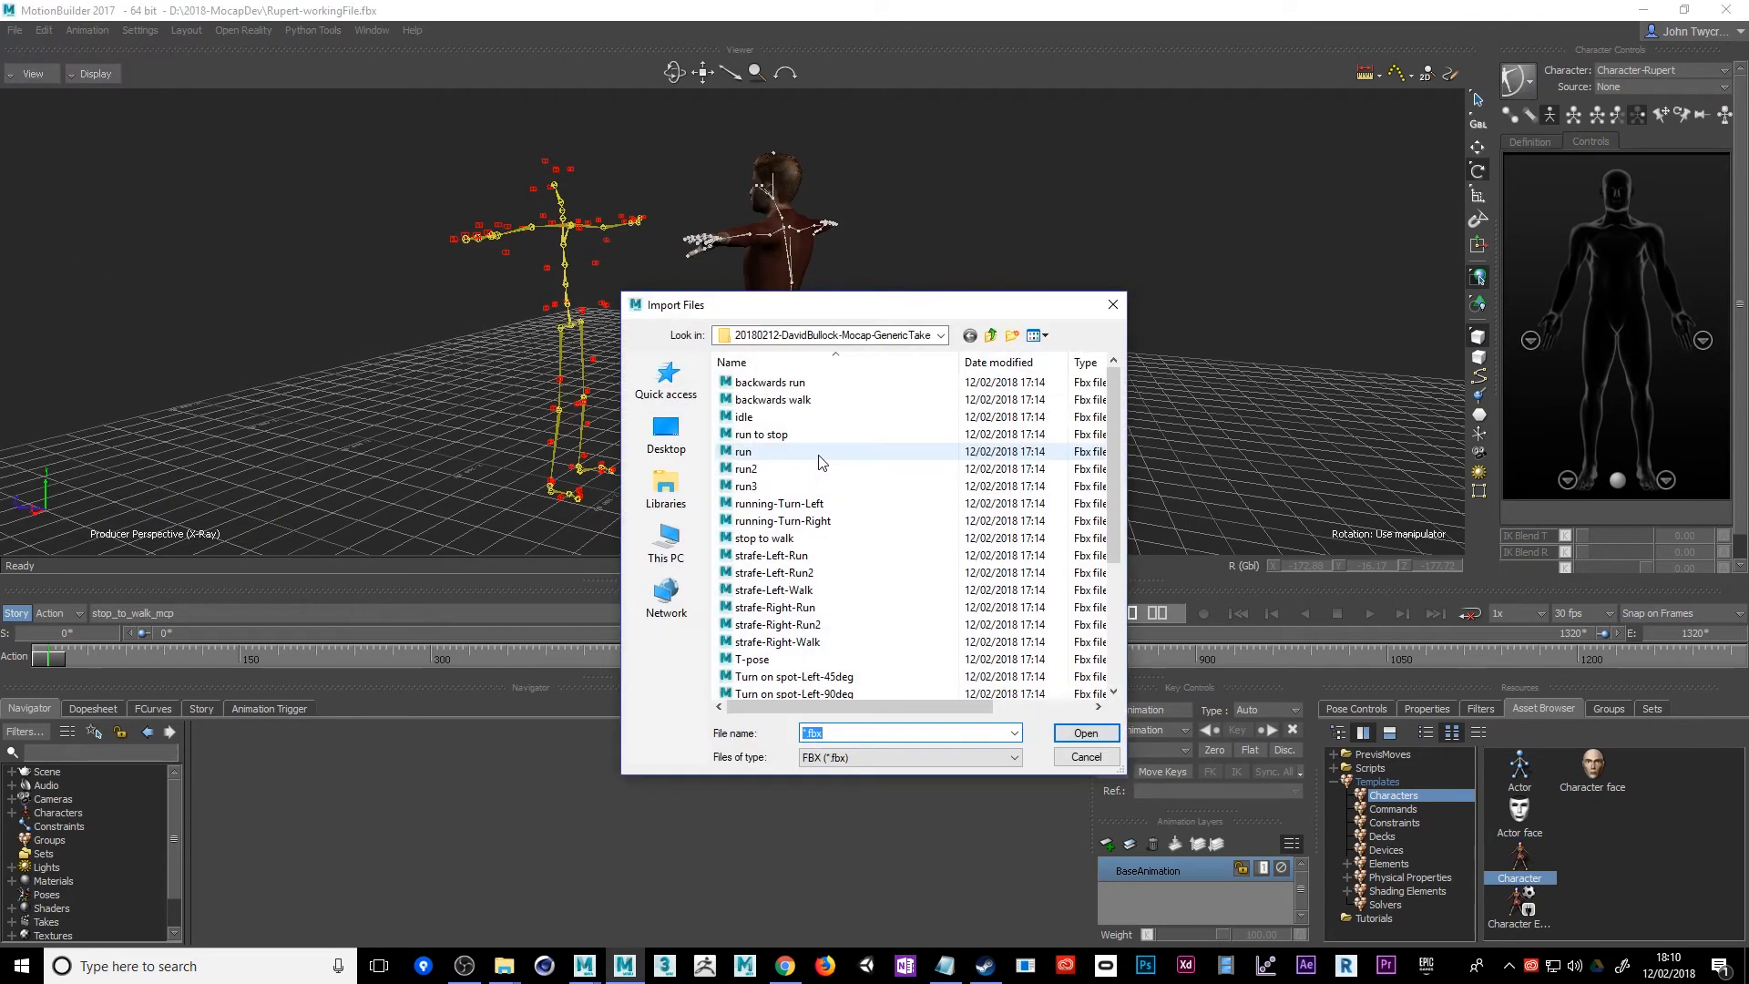
pyautogui.scroll(-4, 825, 474)
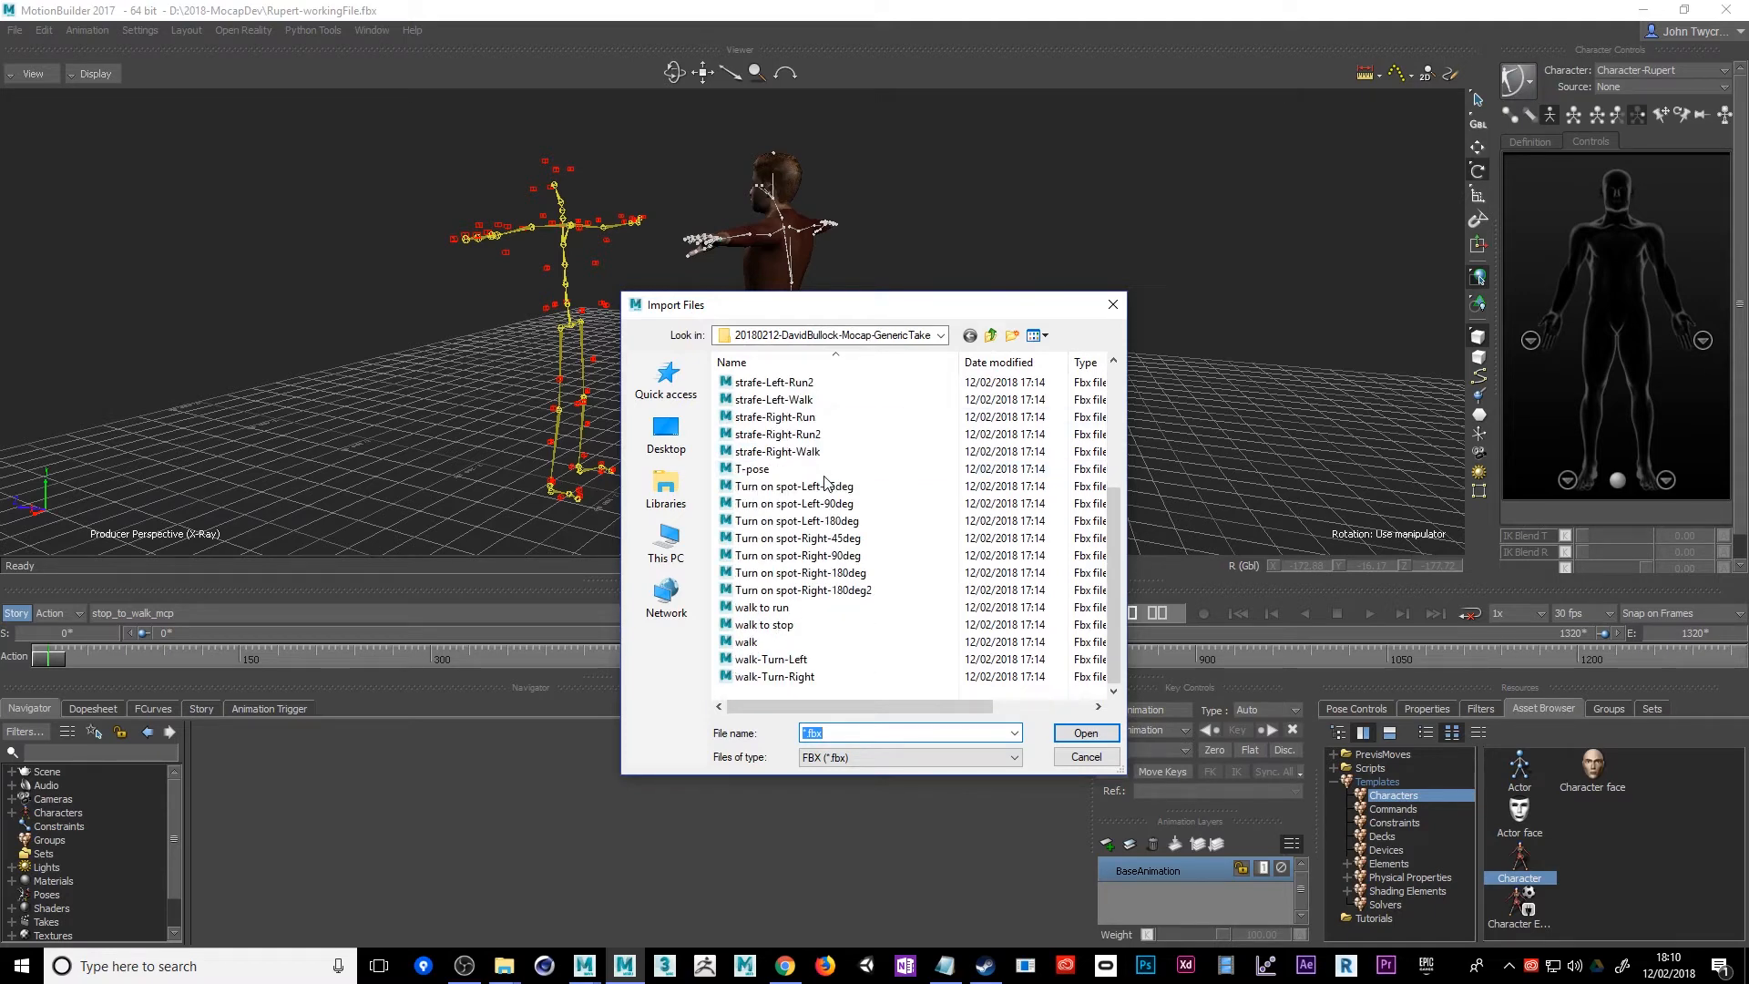
pyautogui.doubleClick(776, 643)
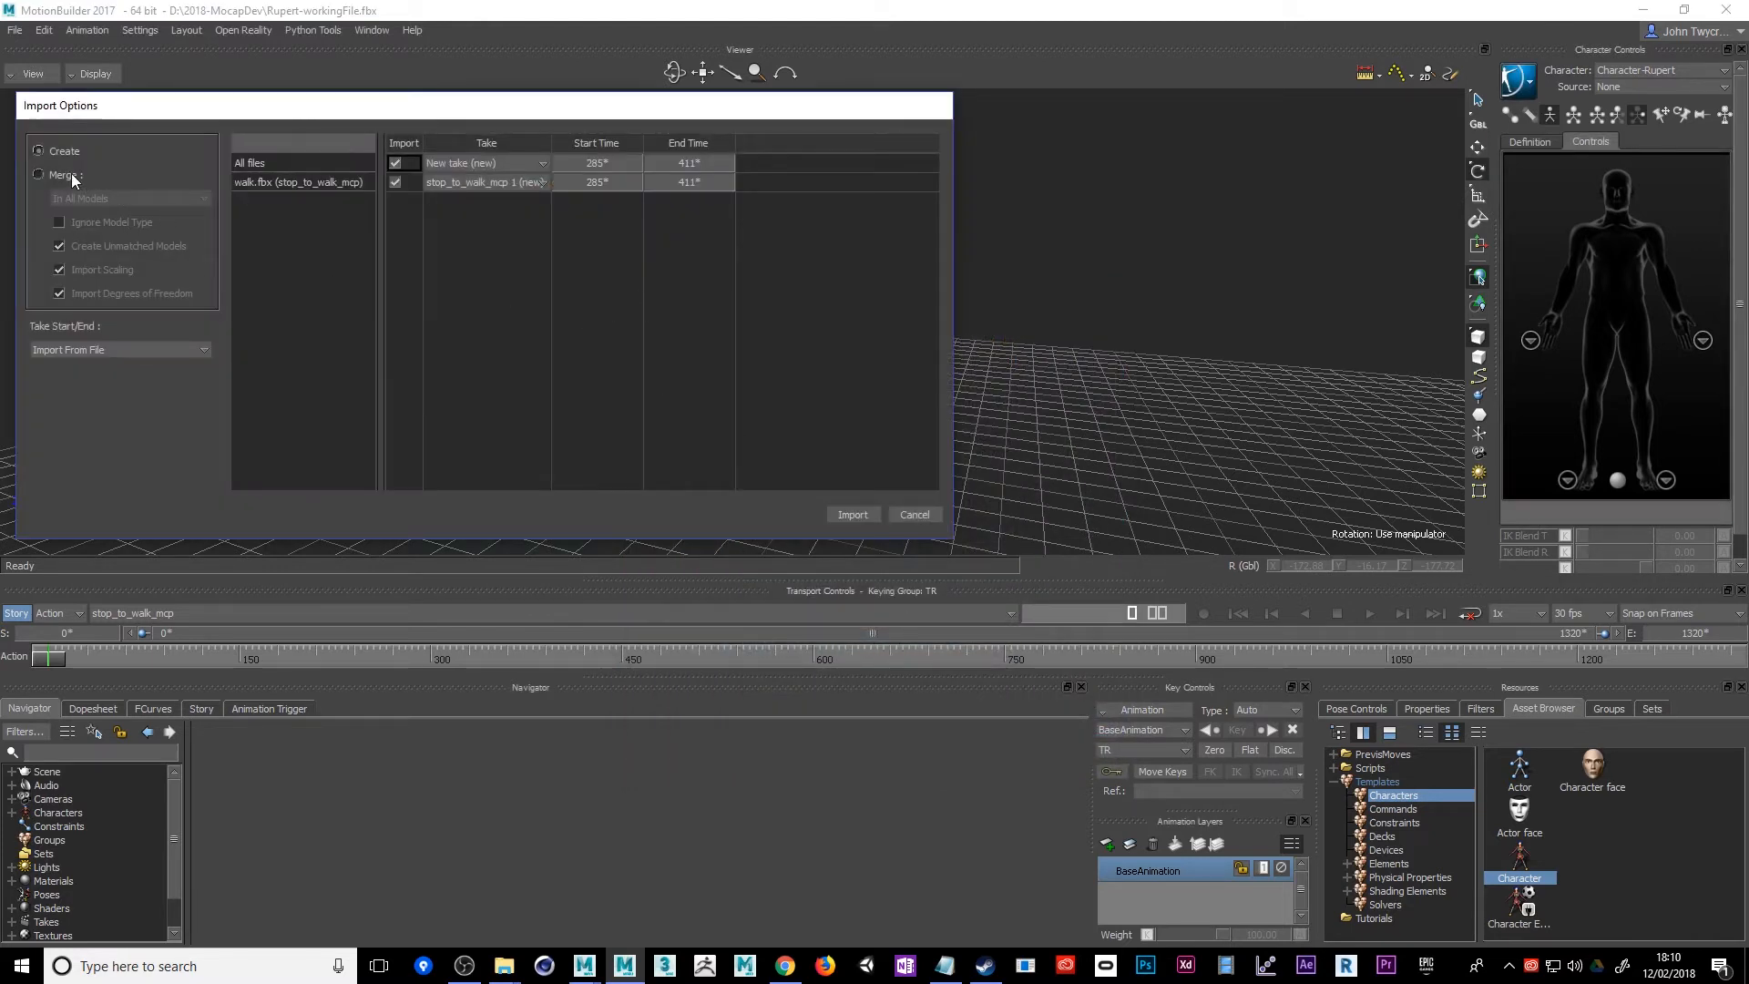
pyautogui.click(848, 515)
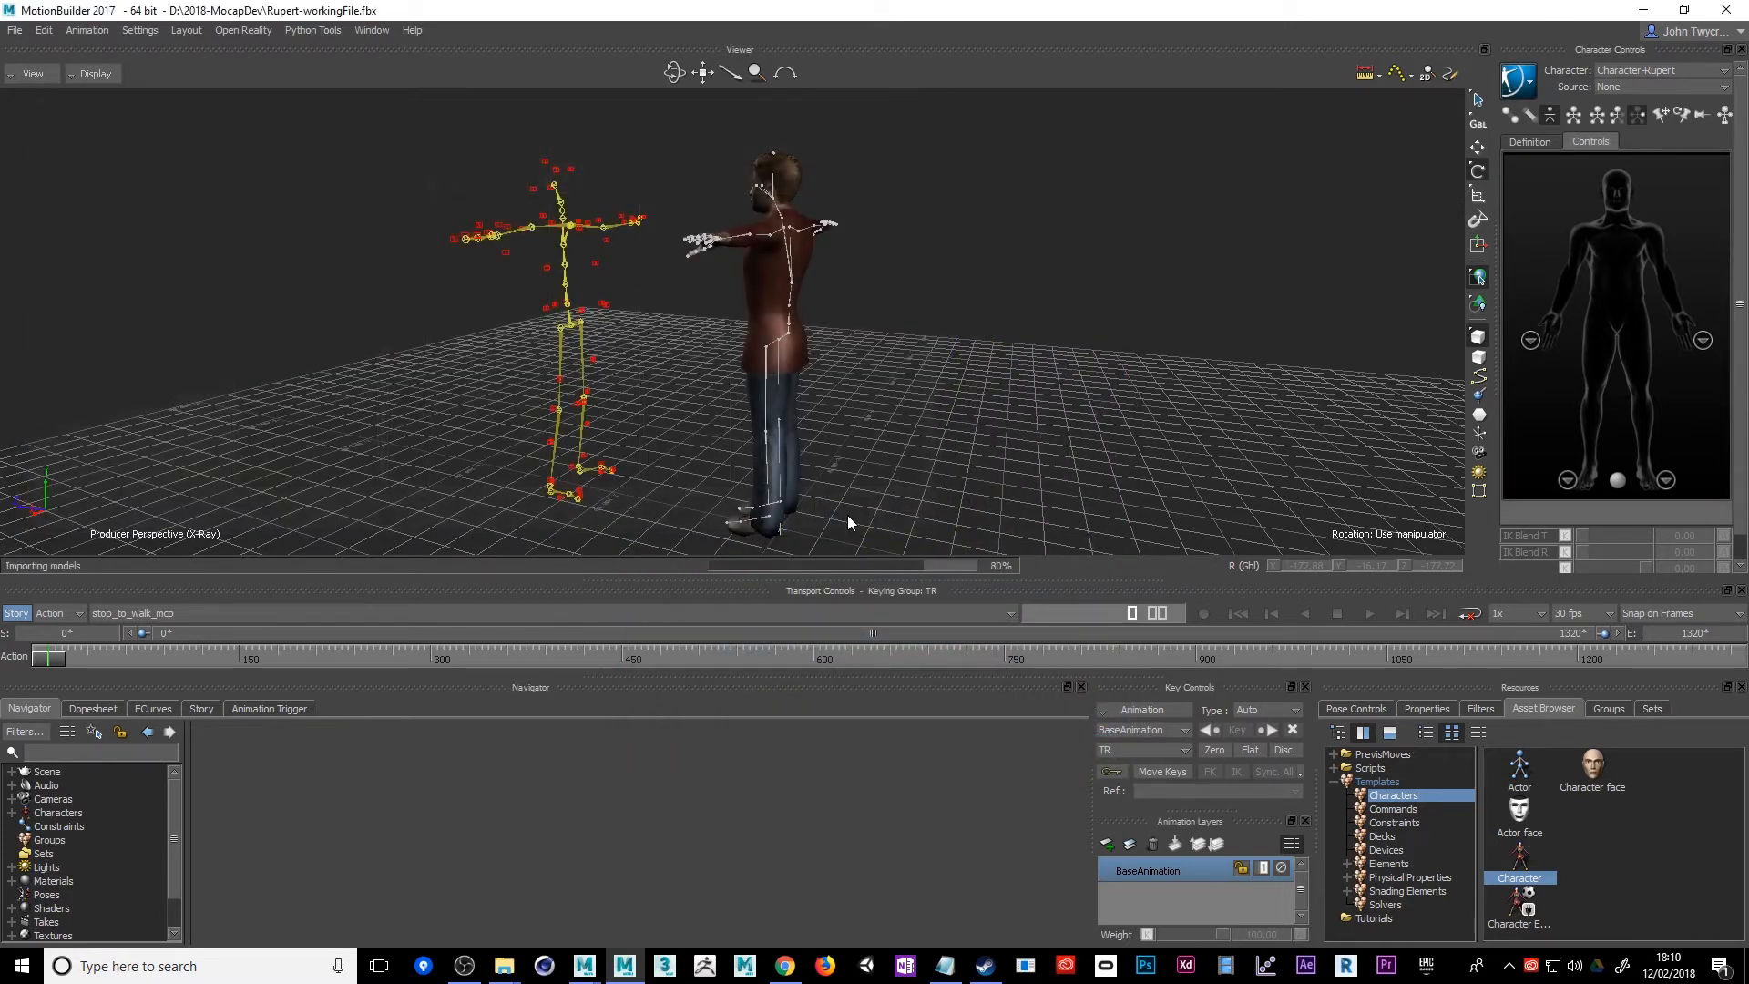
# Open the list of takes in the scene
pyautogui.click(402, 614)
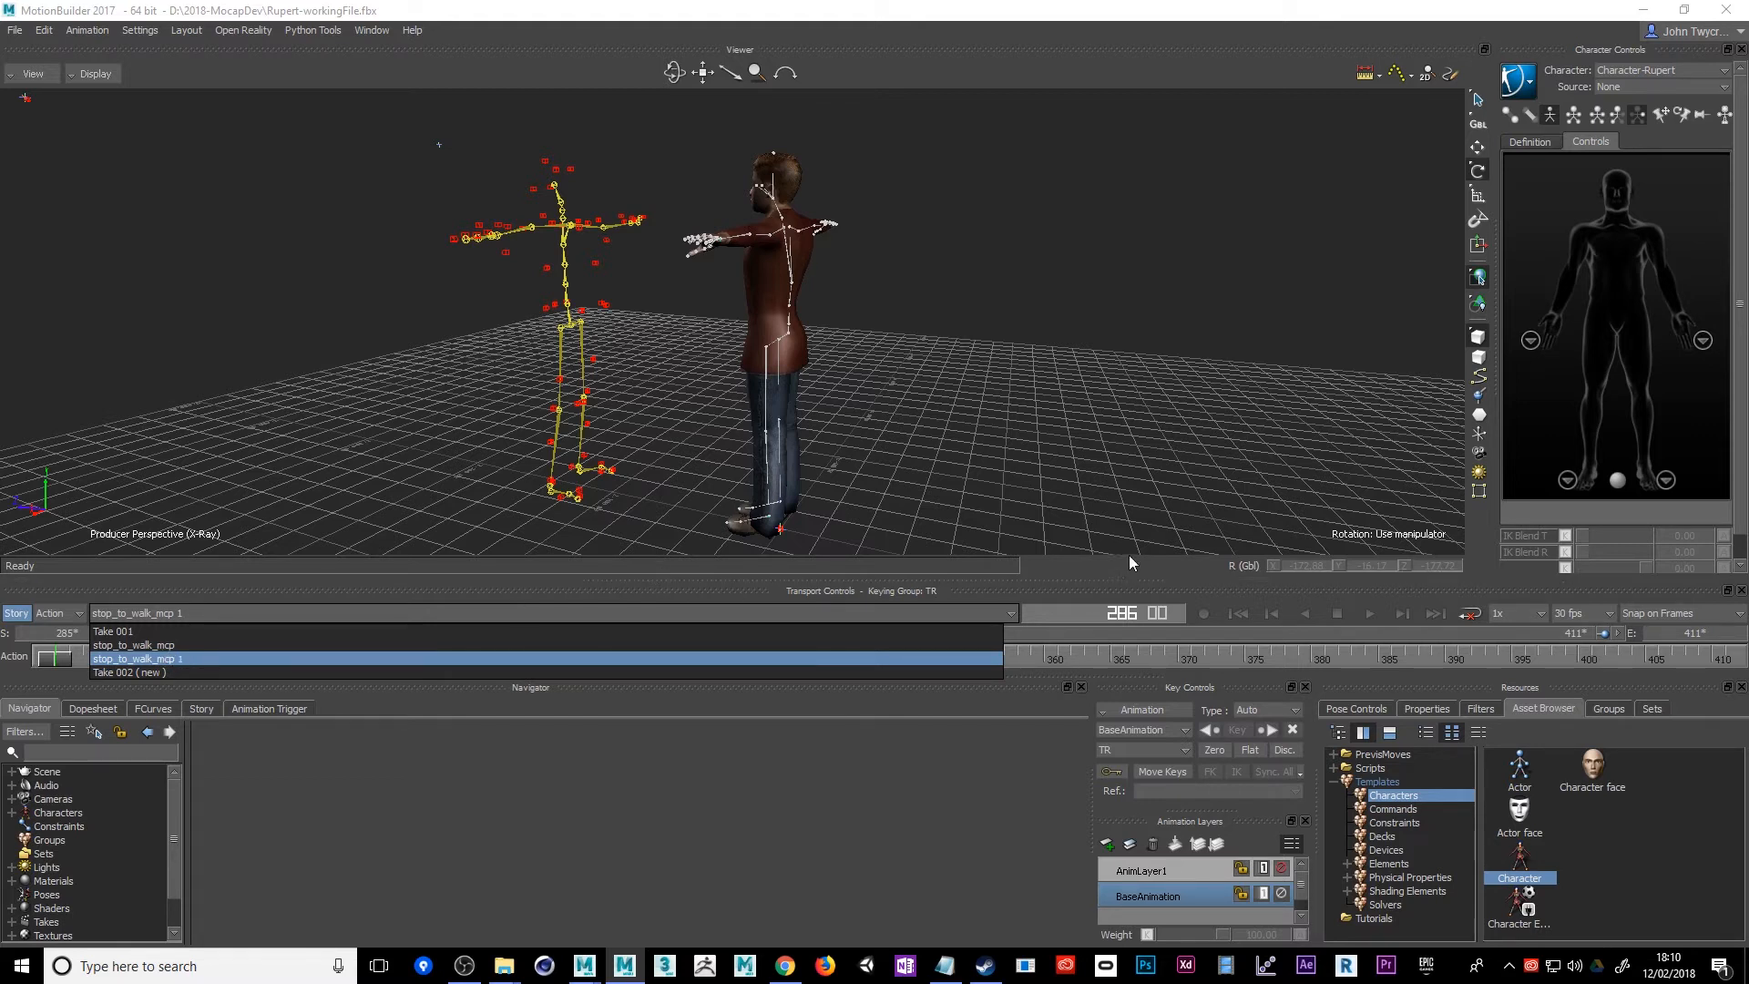
# Scrub through the stop_to_walk_mcp 1 take to inspect the imported skeleton's walk, ending back near the take's first frame
pyautogui.click(685, 599)
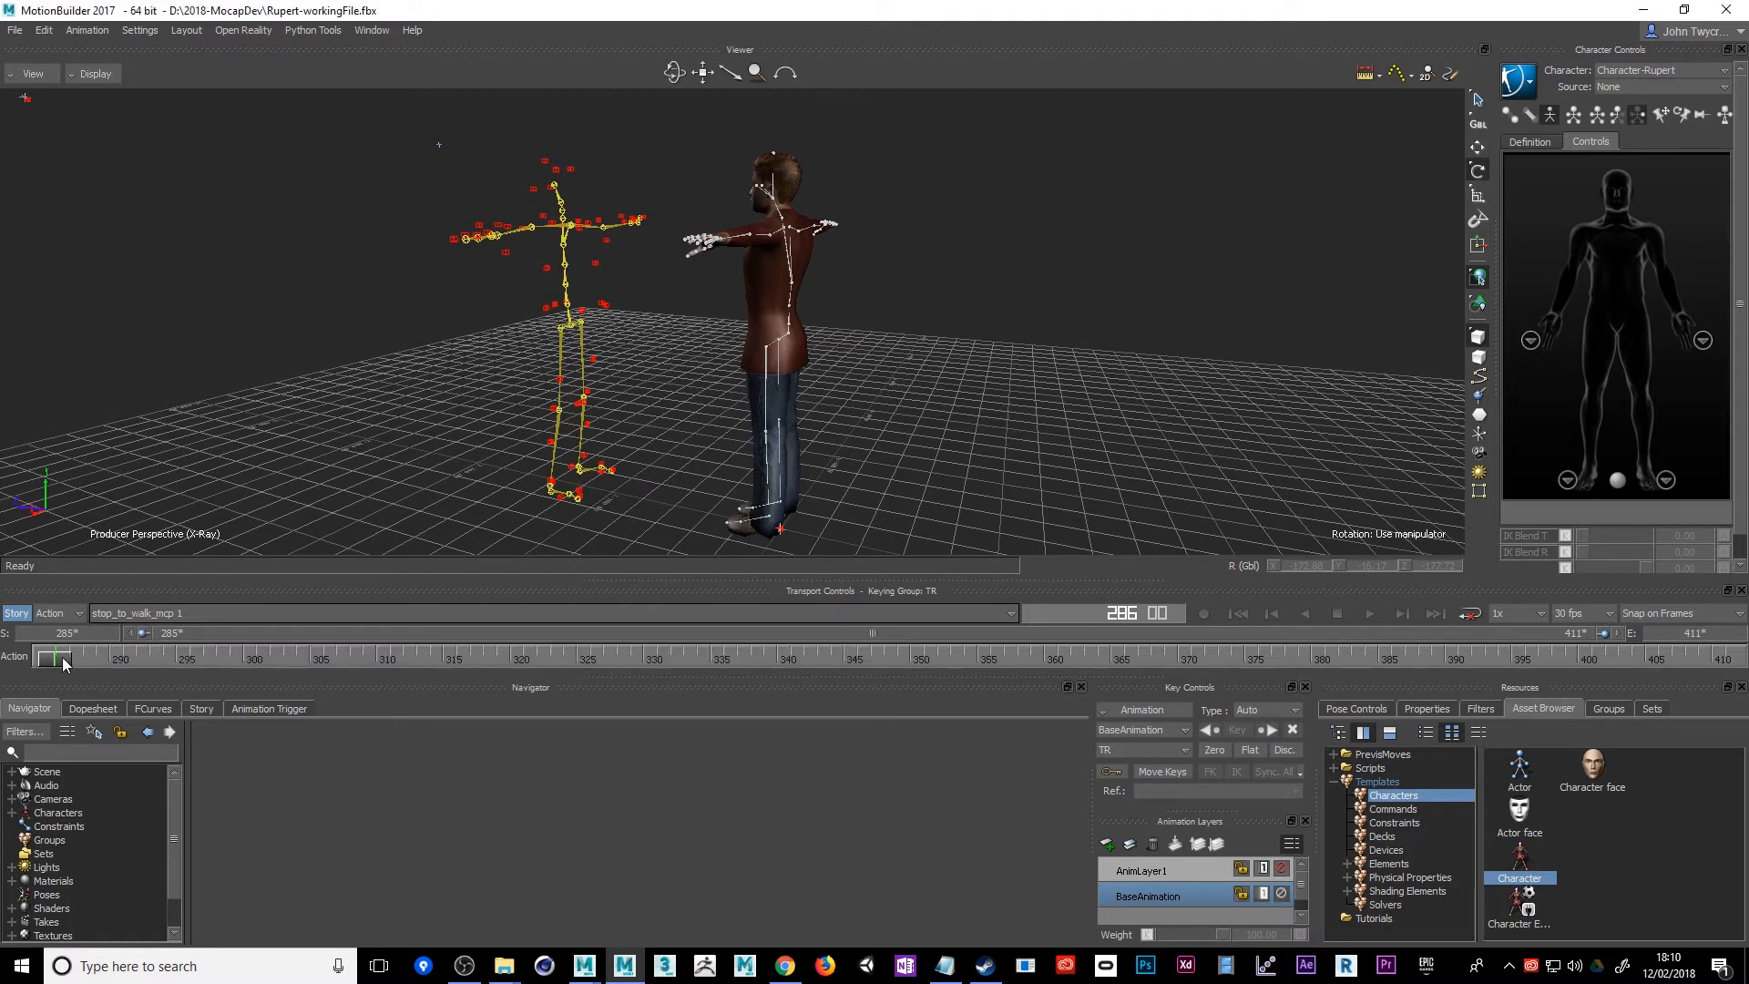
pyautogui.moveTo(64, 662); pyautogui.dragTo(658, 656)
pyautogui.keyDown('alt'); pyautogui.moveTo(771, 357); pyautogui.dragTo(499, 353); pyautogui.keyUp('alt')
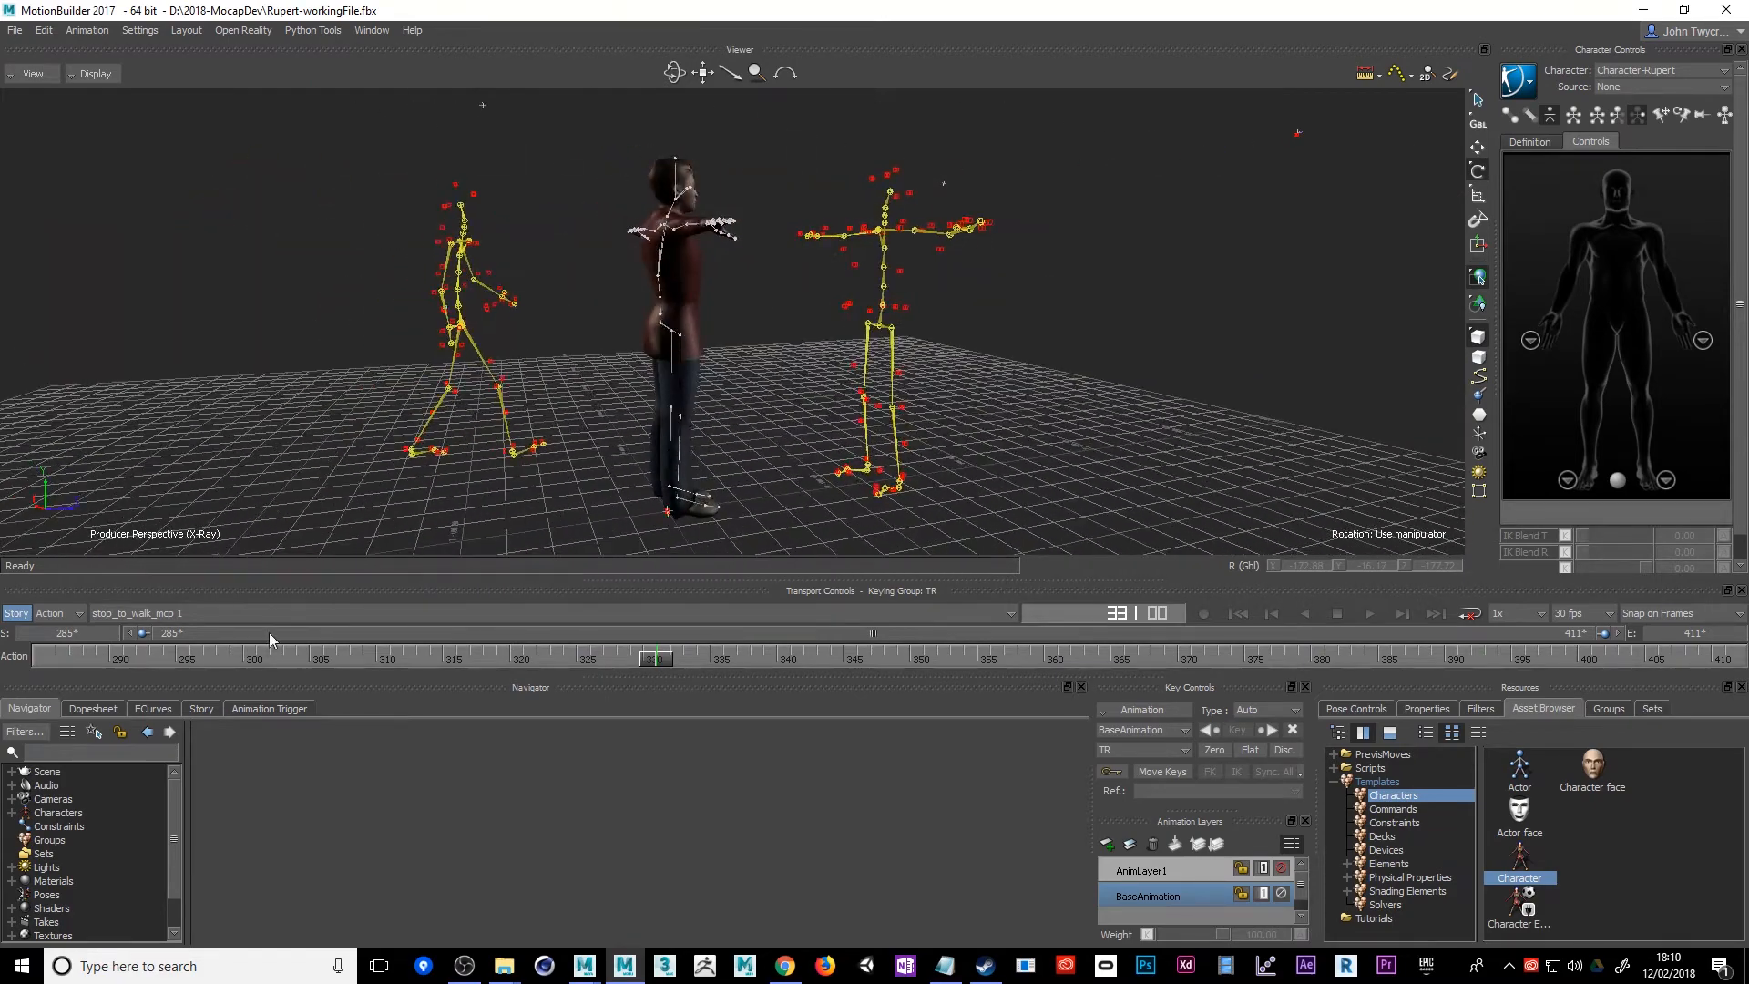
pyautogui.moveTo(645, 665); pyautogui.dragTo(176, 756)
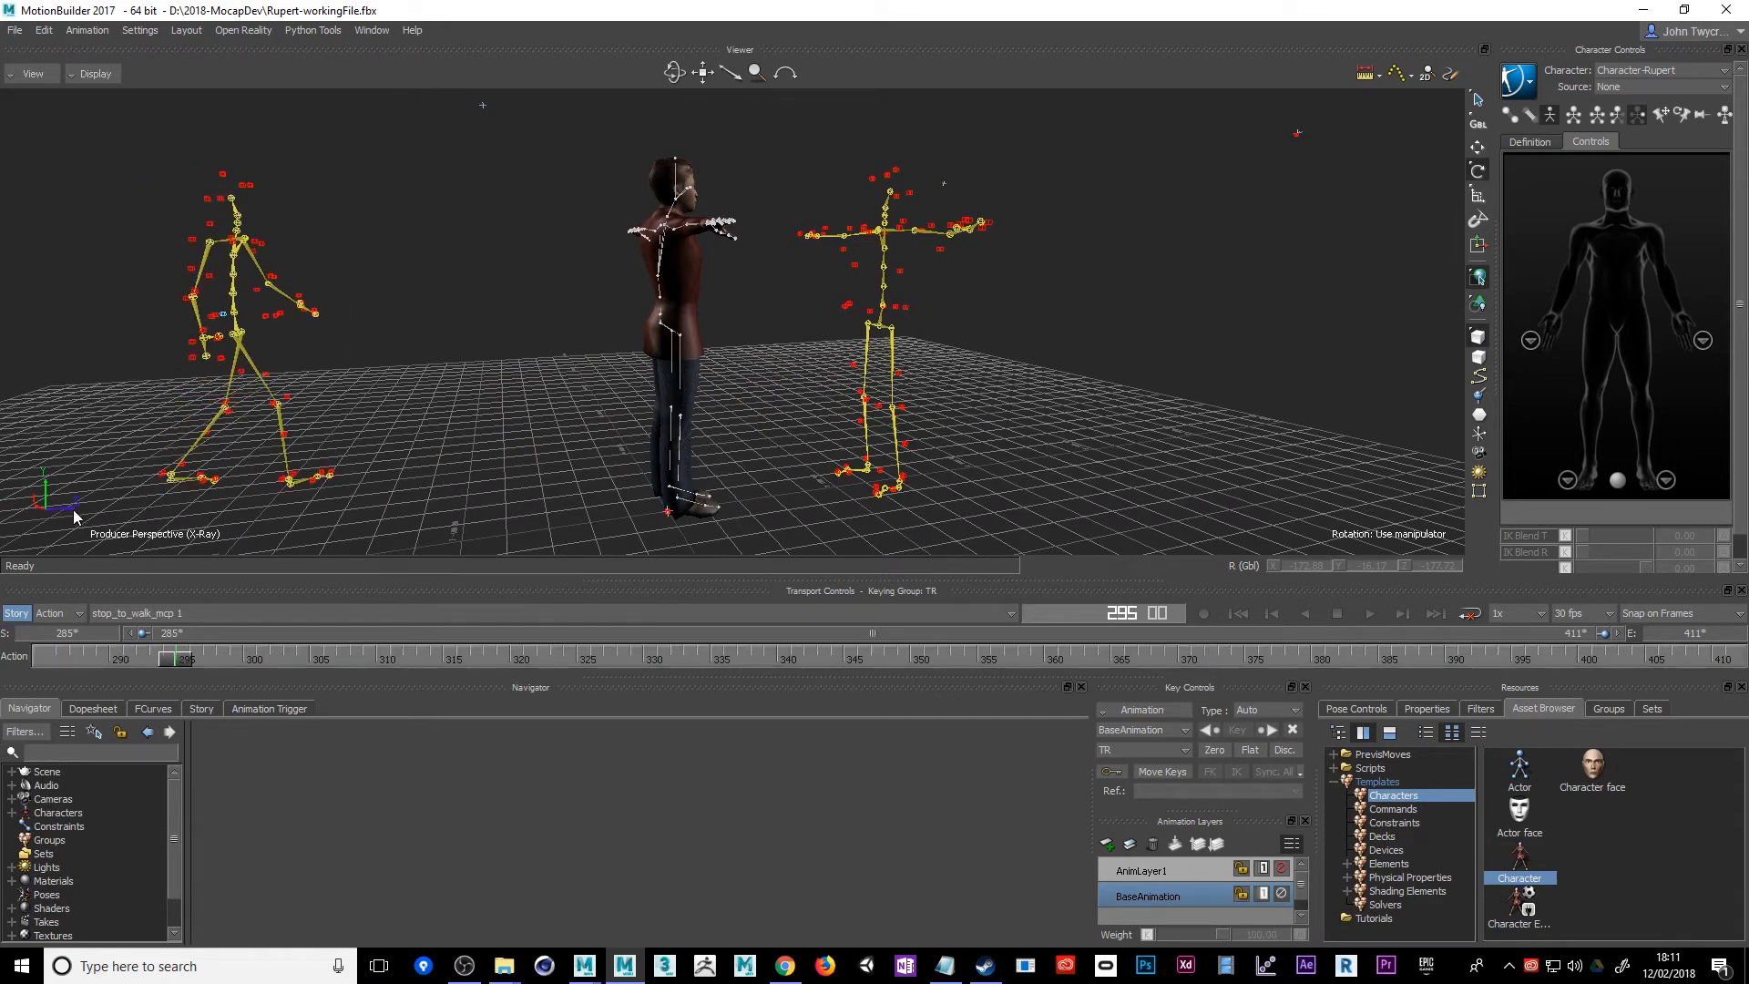
pyautogui.keyDown('alt'); pyautogui.moveTo(73, 510); pyautogui.dragTo(108, 592); pyautogui.keyUp('alt')
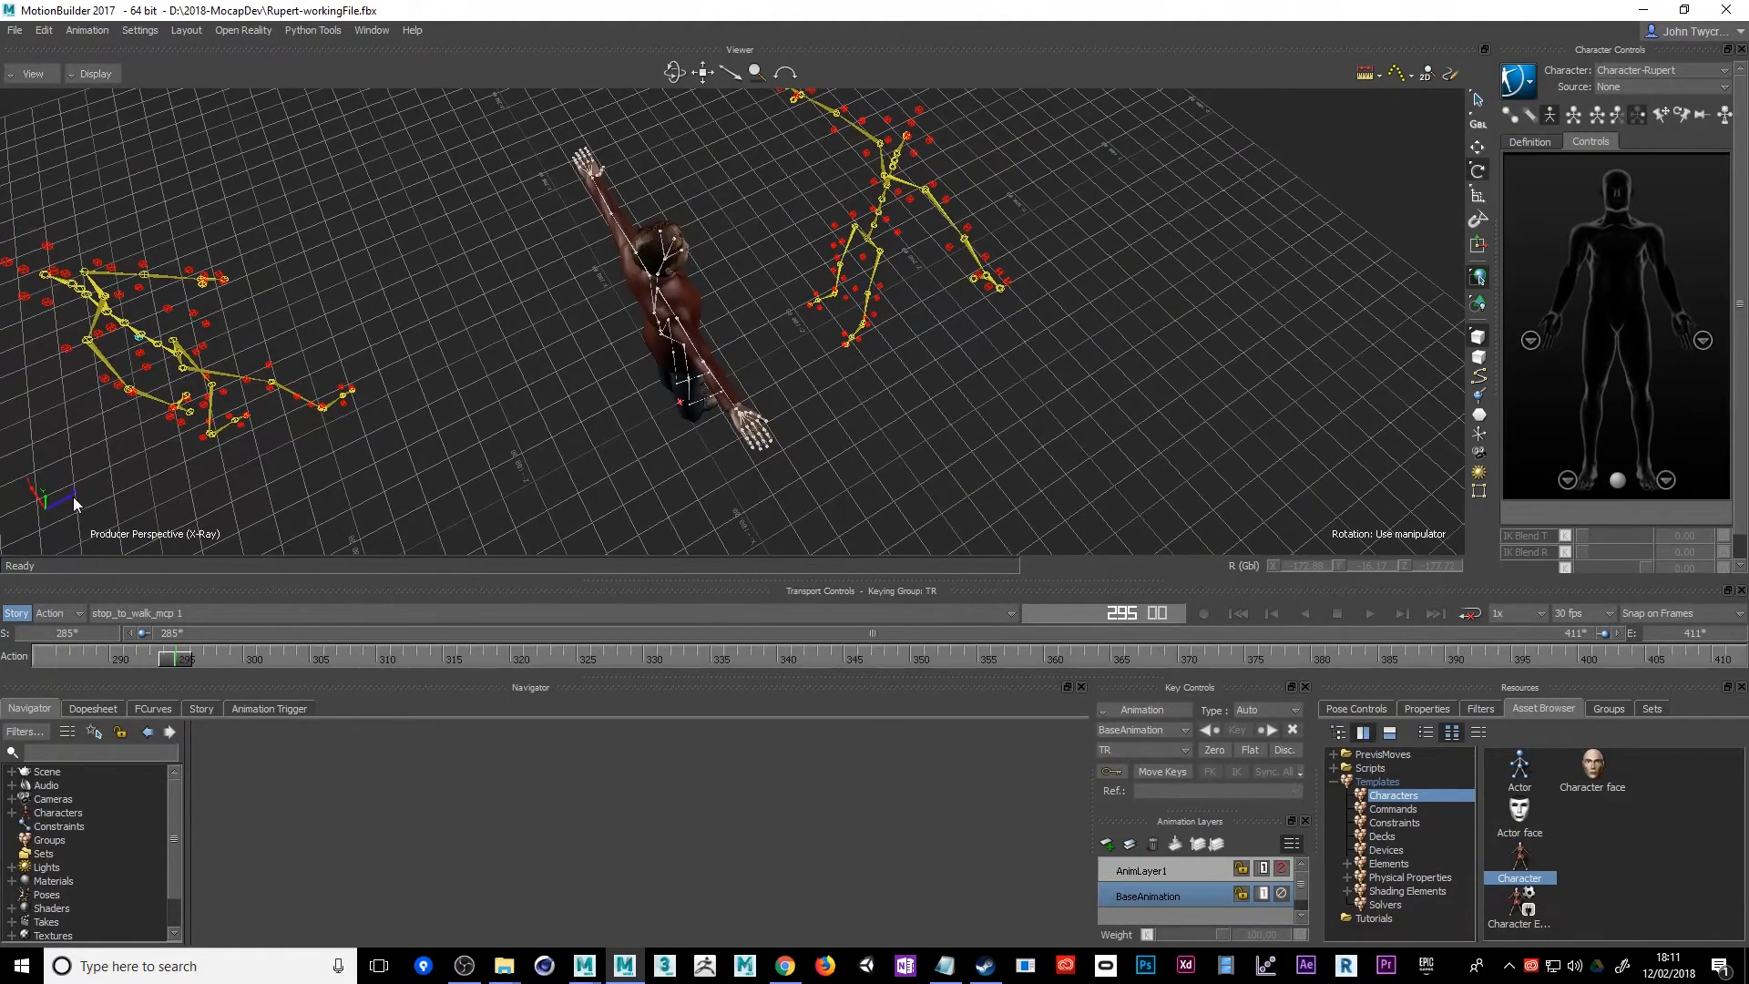
pyautogui.keyDown('alt'); pyautogui.moveTo(372, 413); pyautogui.dragTo(334, 325); pyautogui.keyUp('alt')
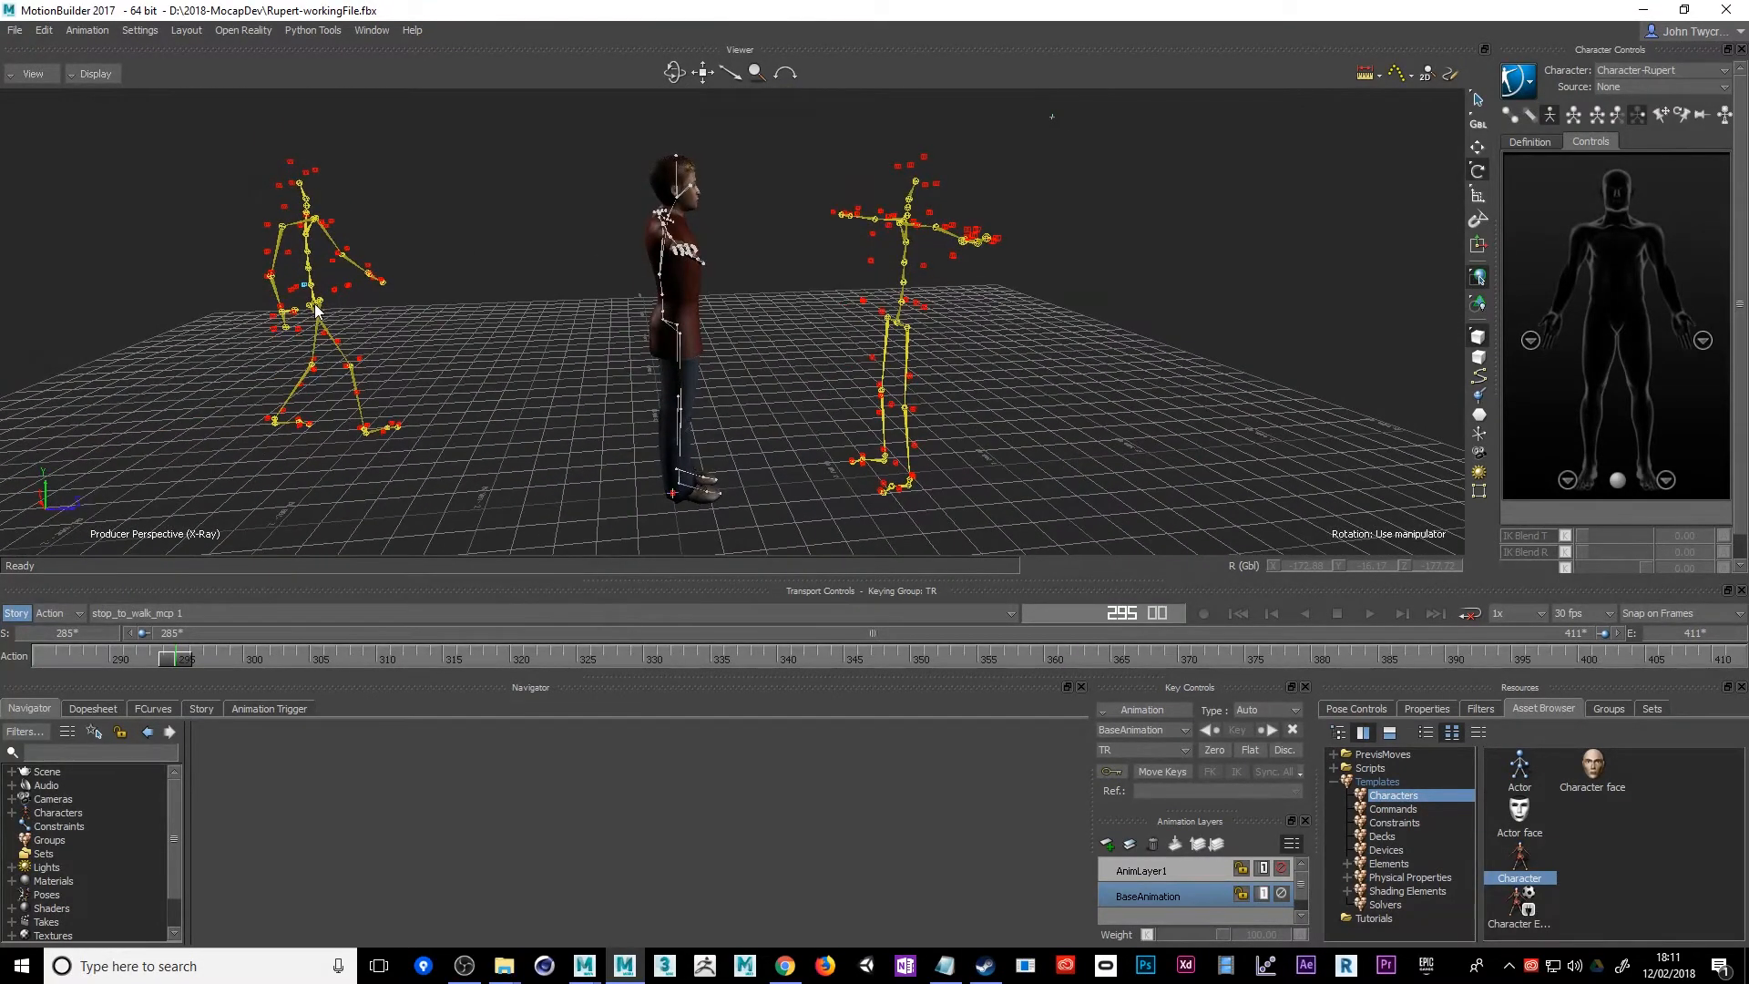
pyautogui.moveTo(162, 656); pyautogui.dragTo(23, 668)
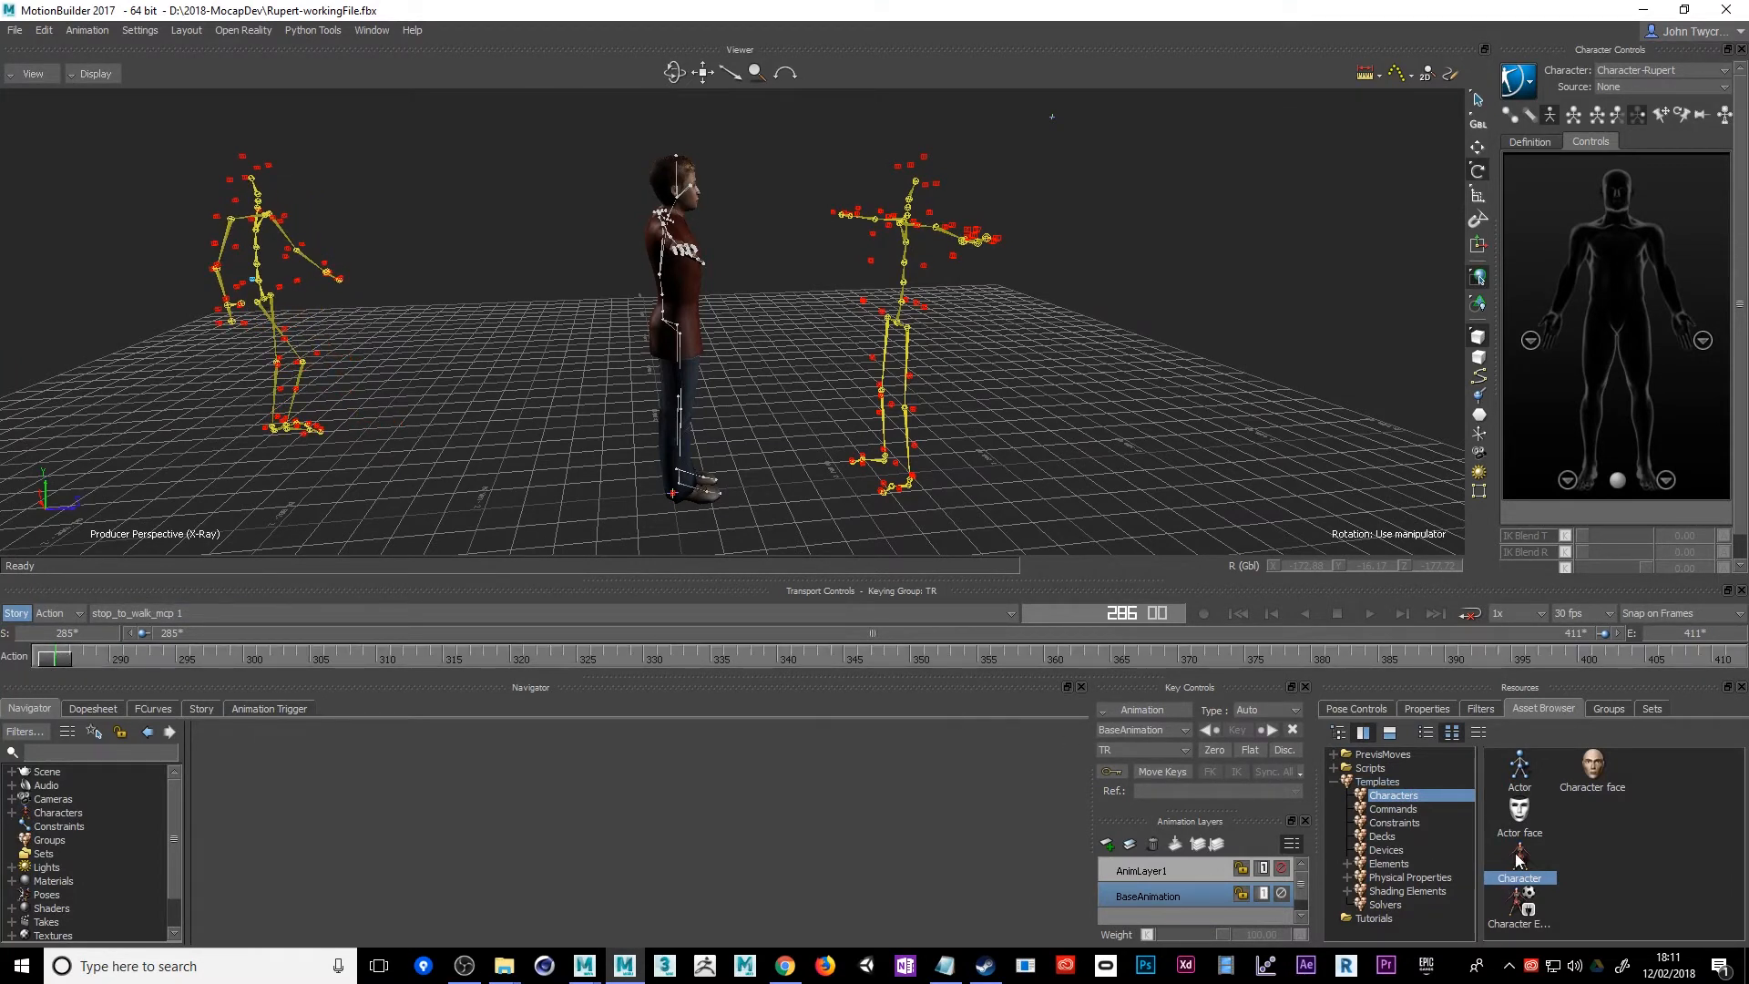
# Characterize the imported walking skeleton from its hips with the Character template, continuing past the missing spine nodes, as a Biped
pyautogui.moveTo(1519, 861); pyautogui.dragTo(269, 300)
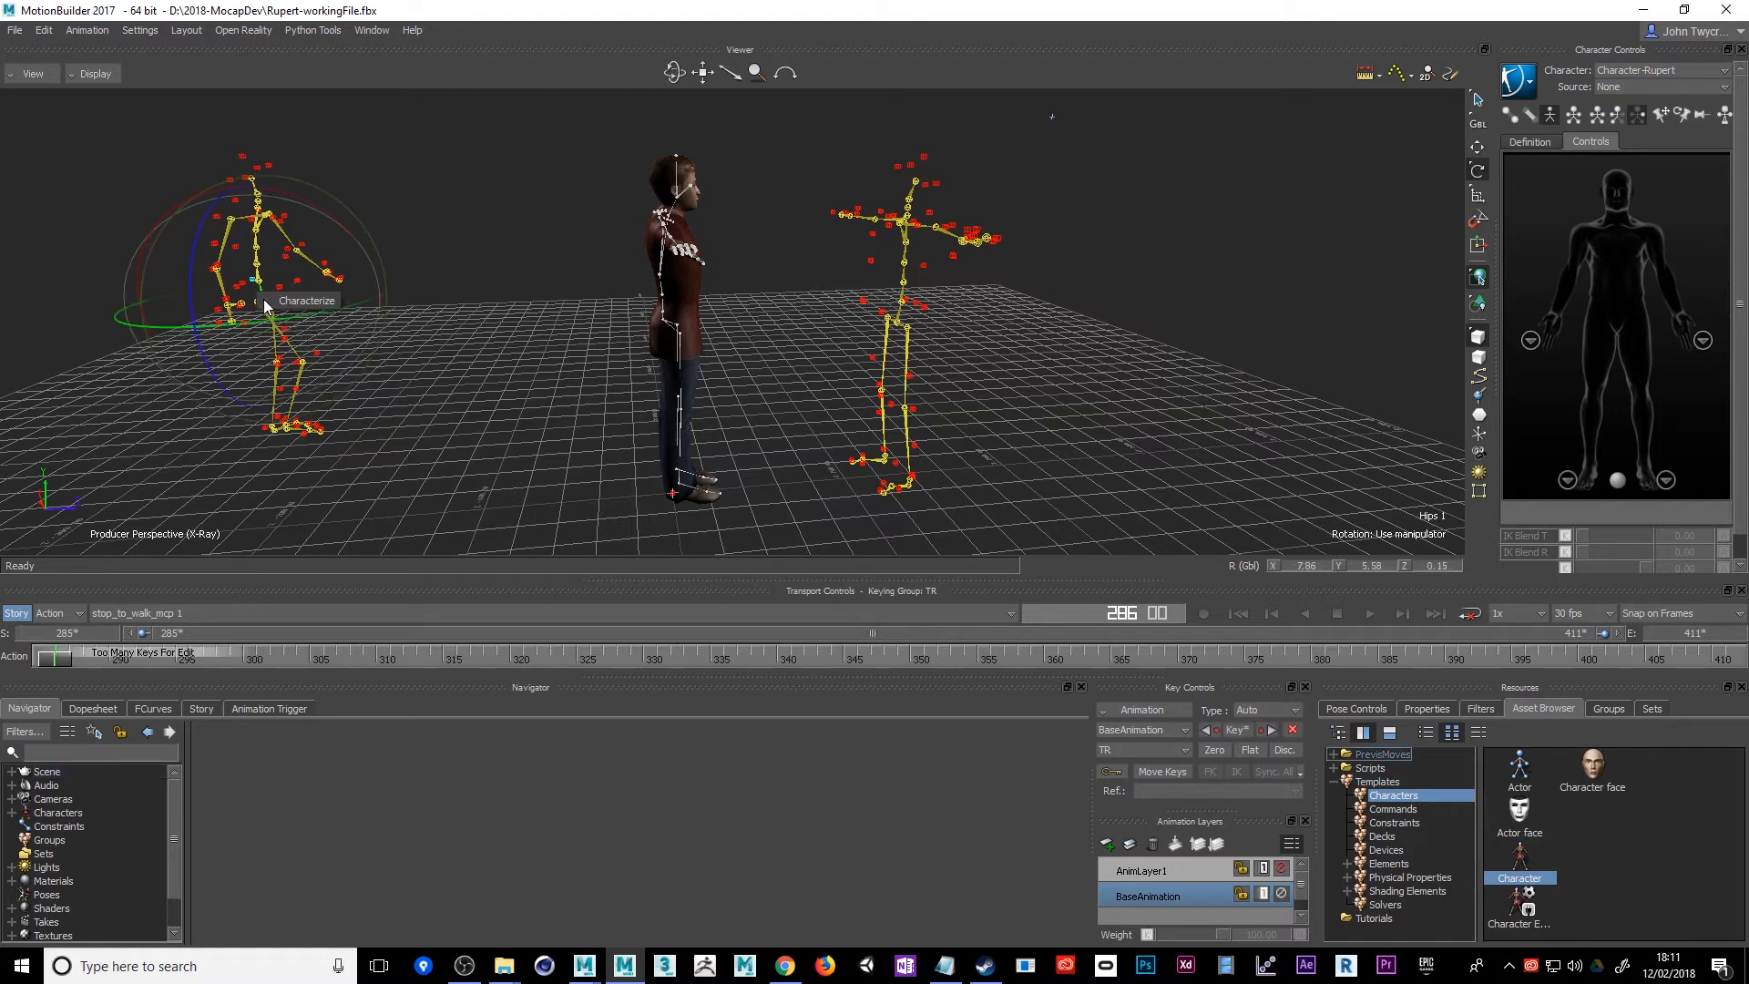
pyautogui.click(274, 299)
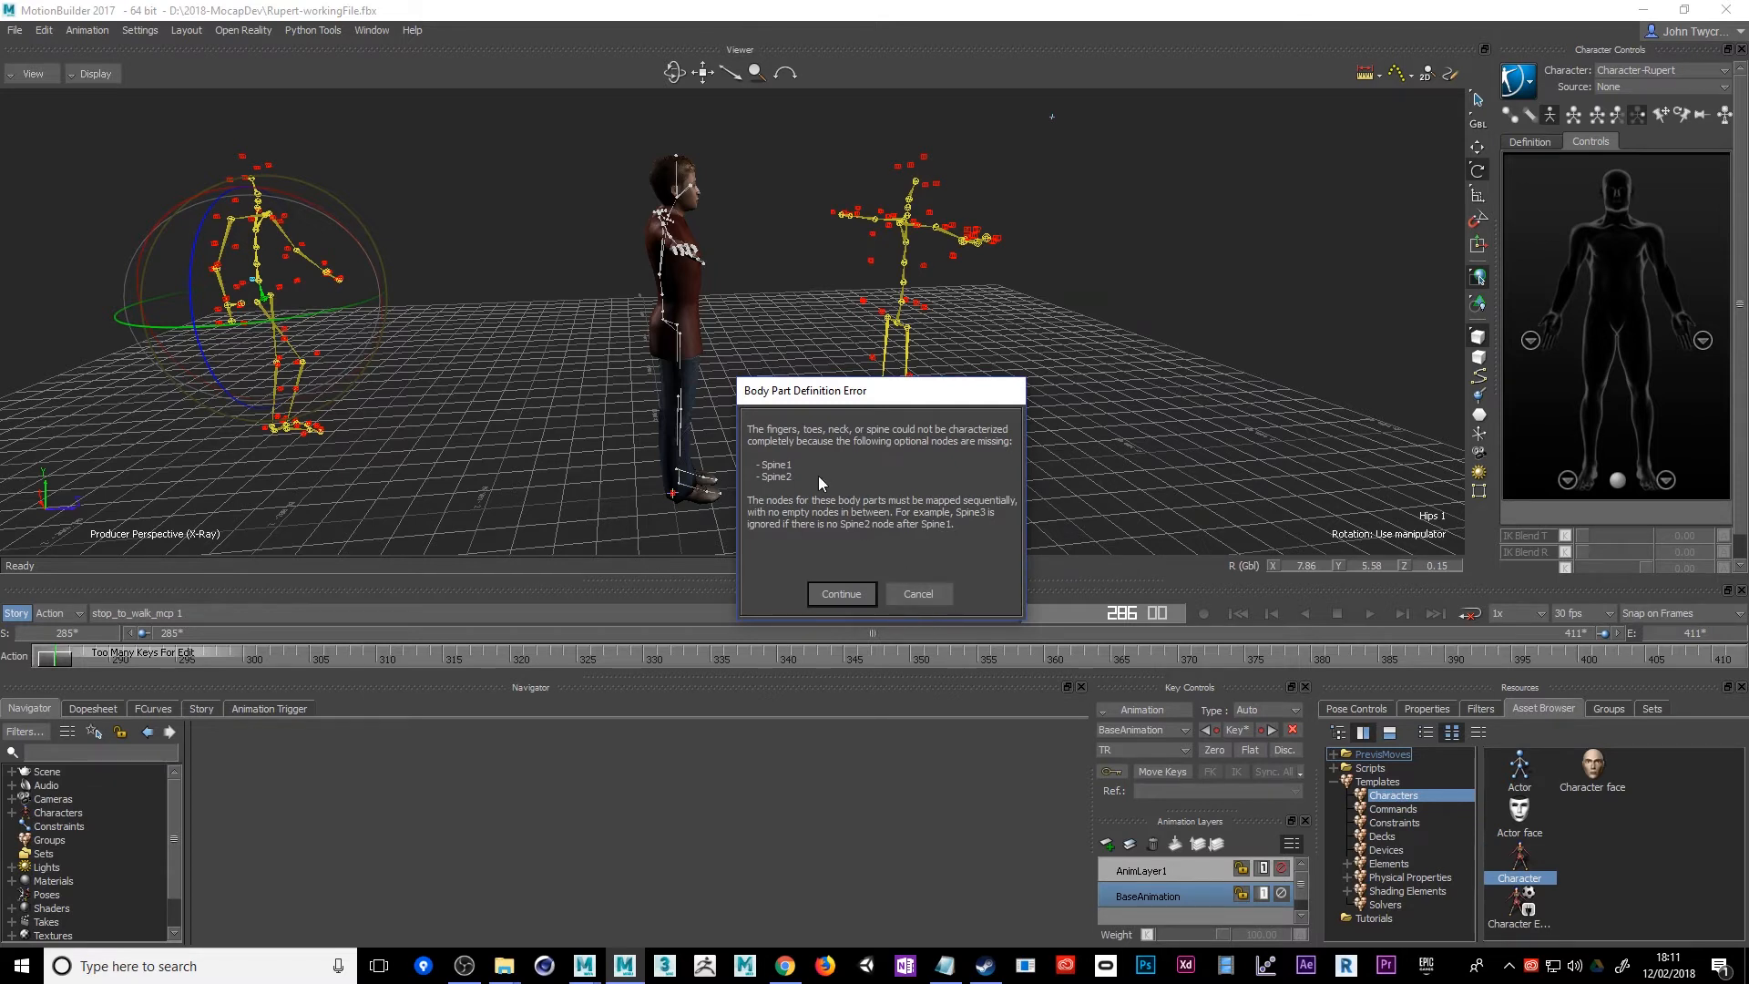
pyautogui.click(848, 592)
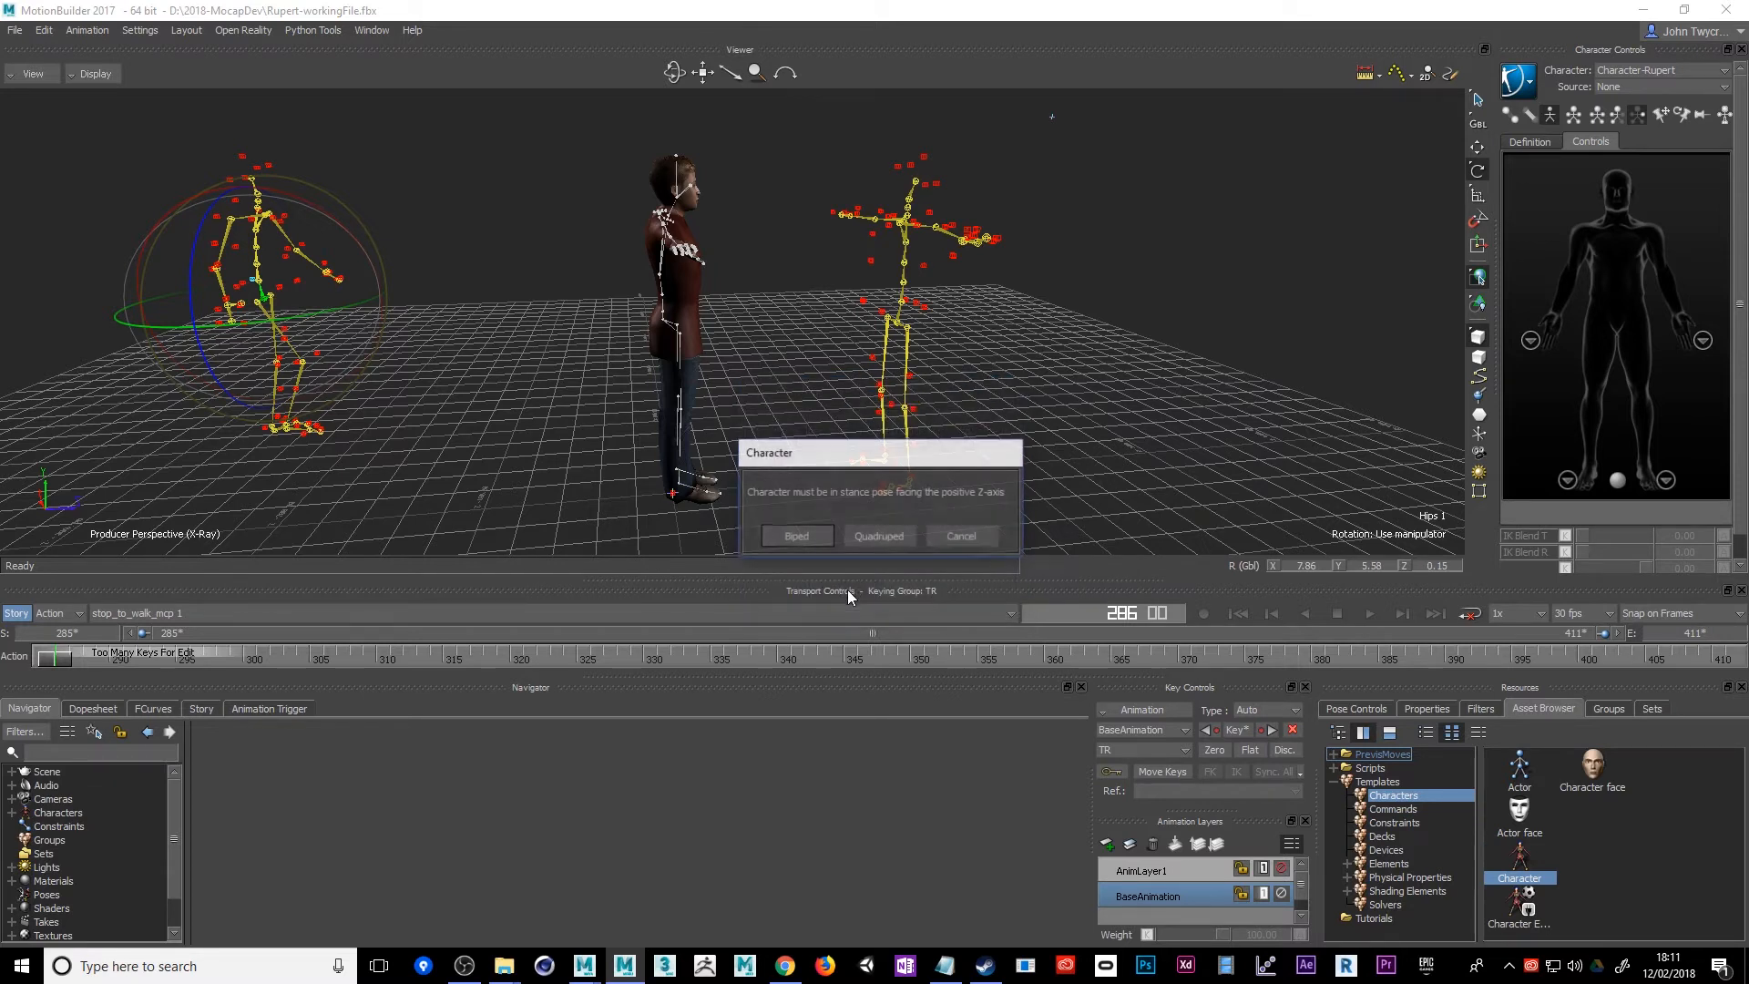
pyautogui.click(796, 536)
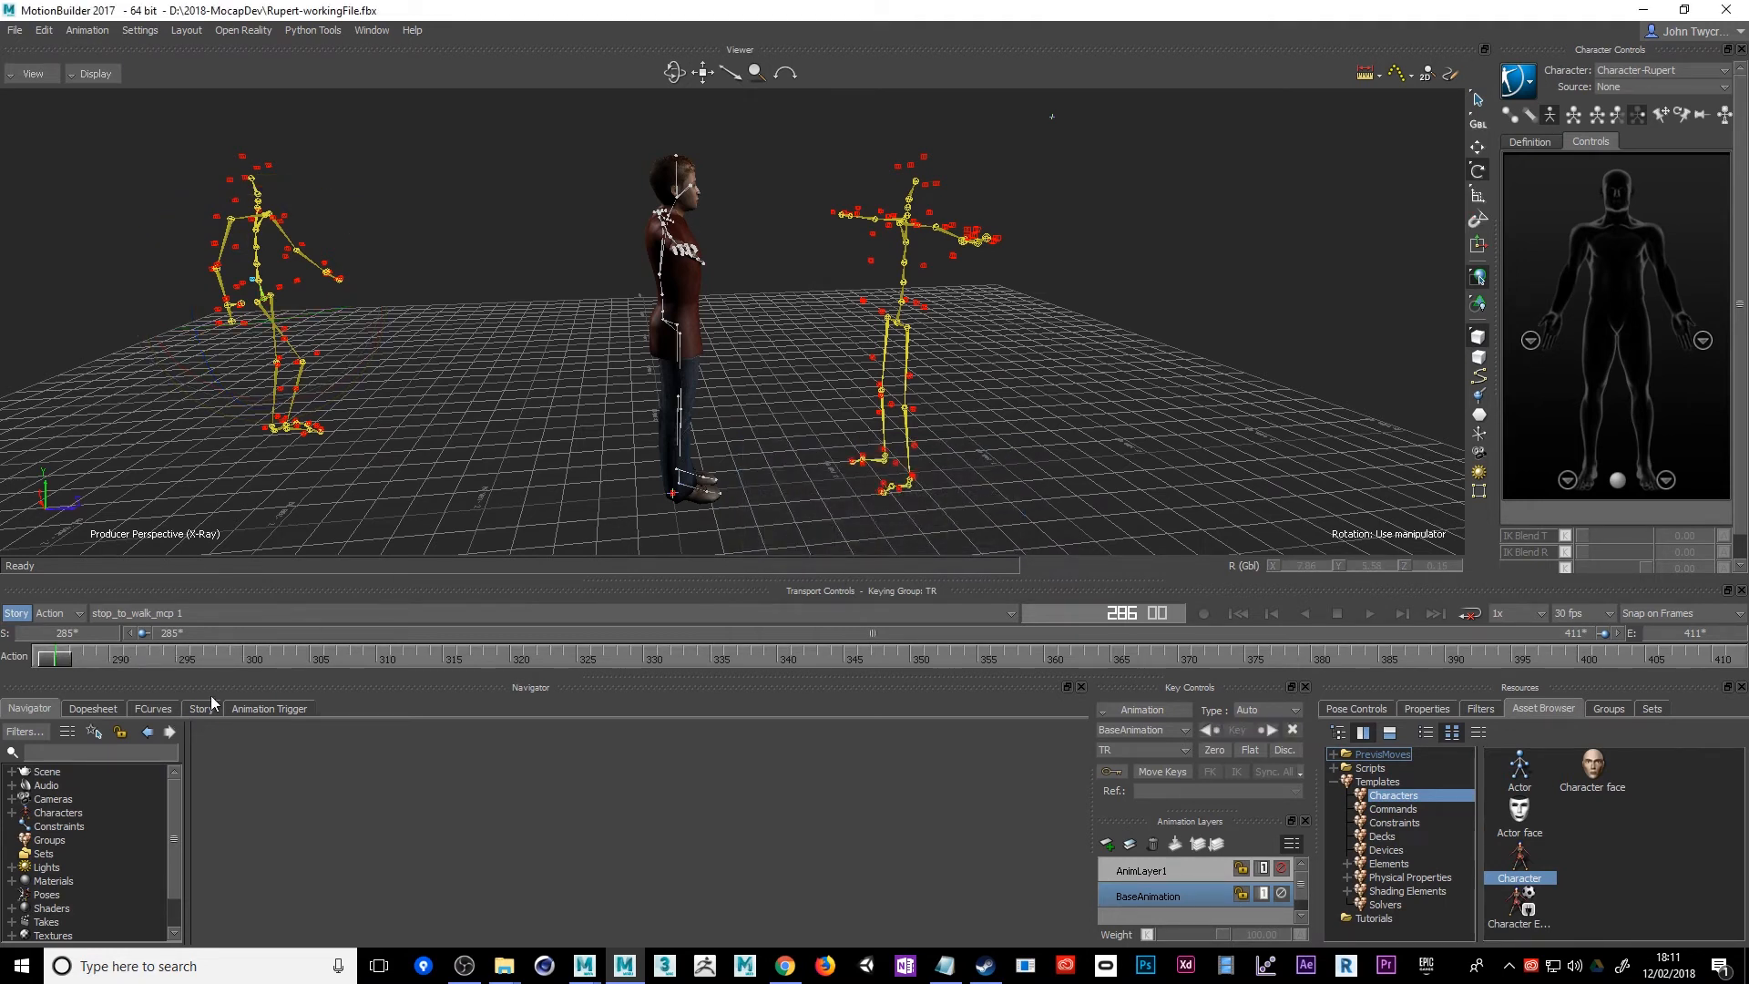
# Set Character-Rupert's input type to Character with Character as the input source, and make the input active
pyautogui.click(11, 812)
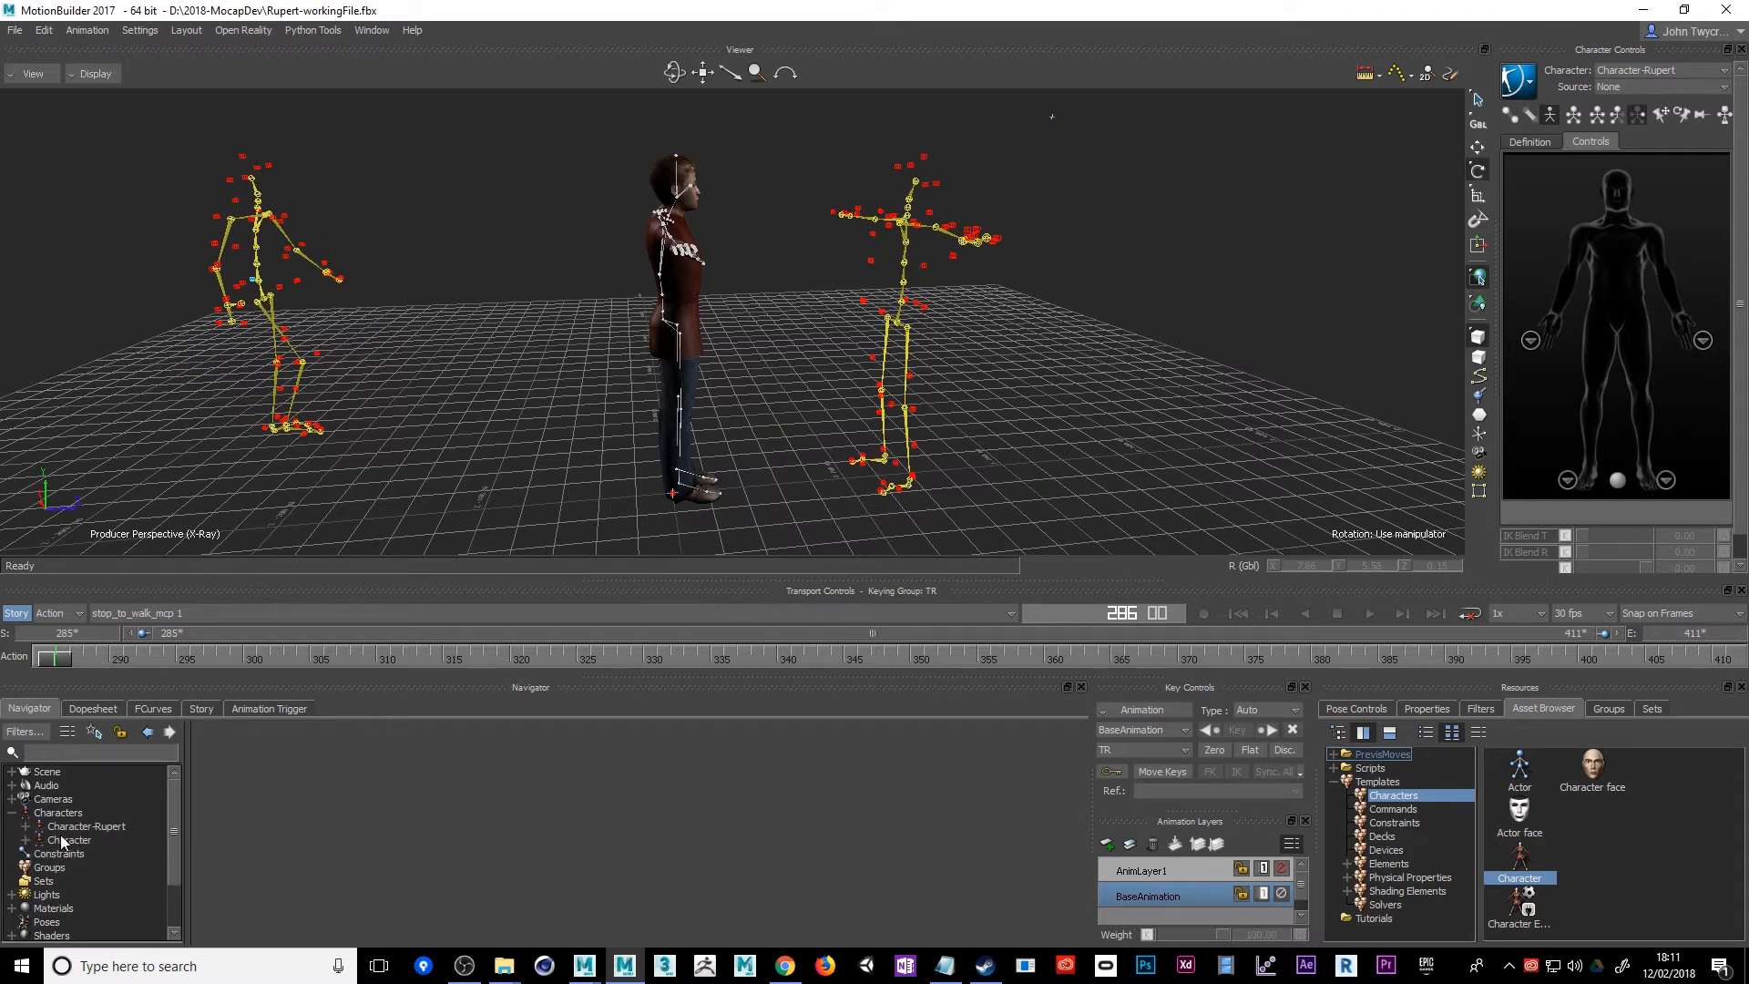
pyautogui.click(60, 839)
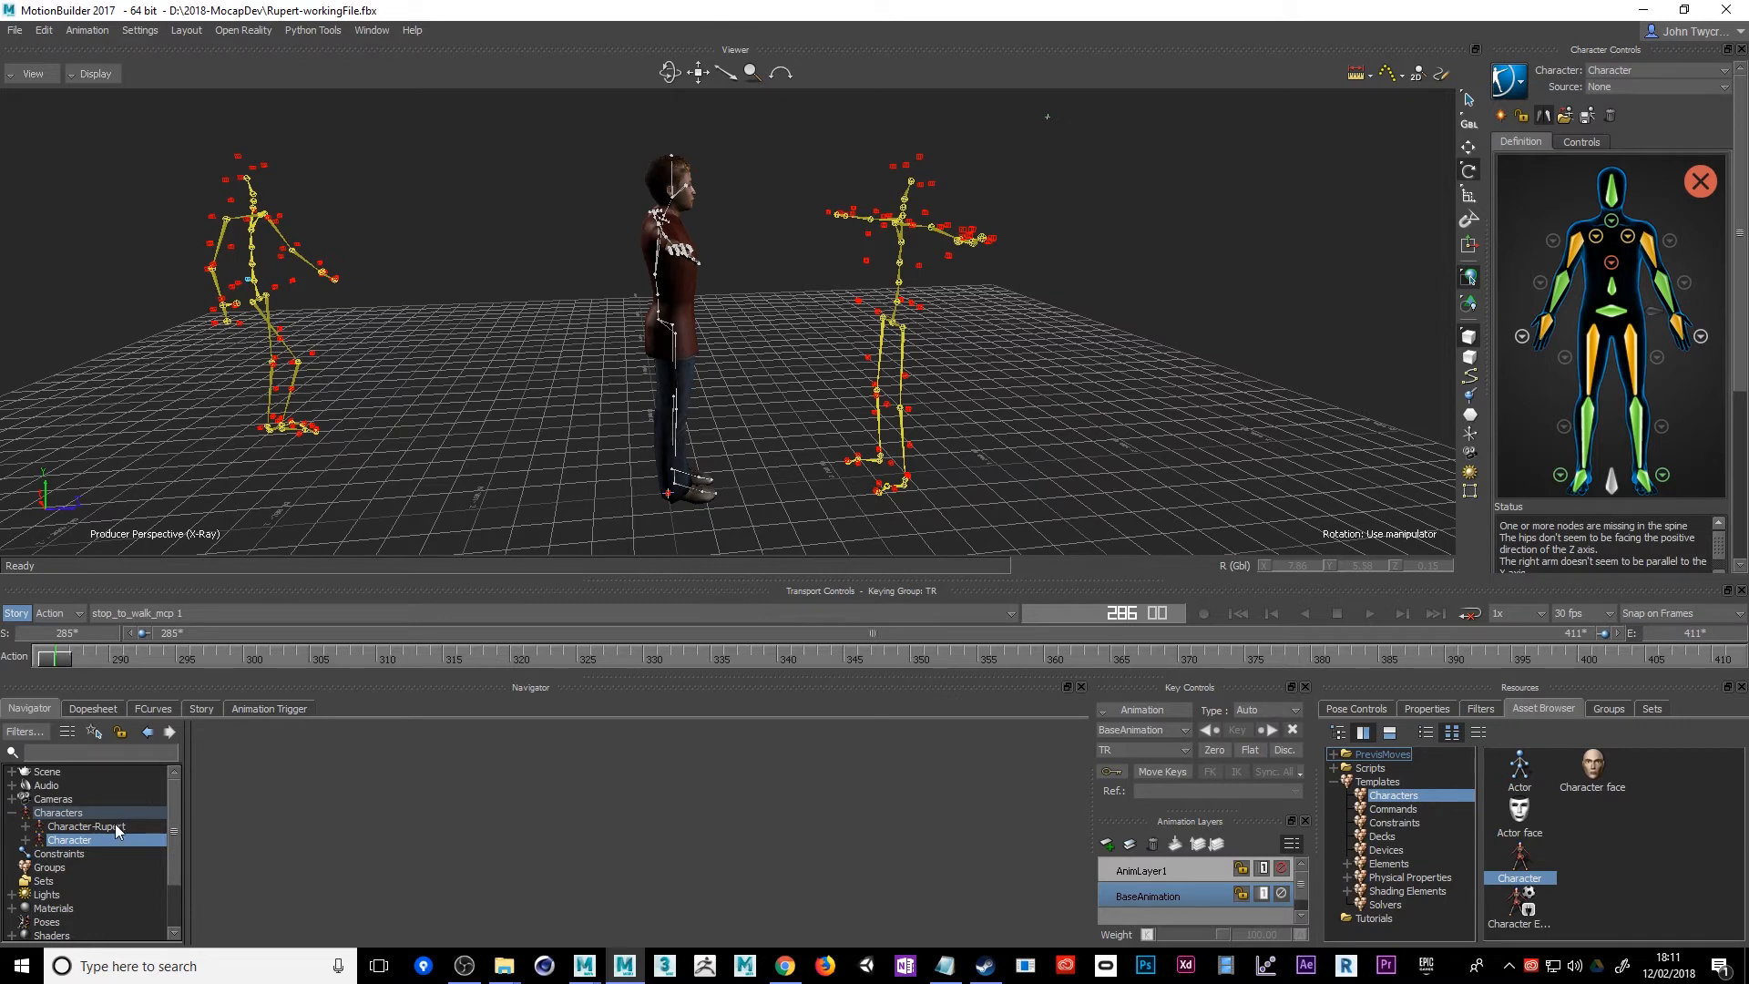
pyautogui.click(86, 826)
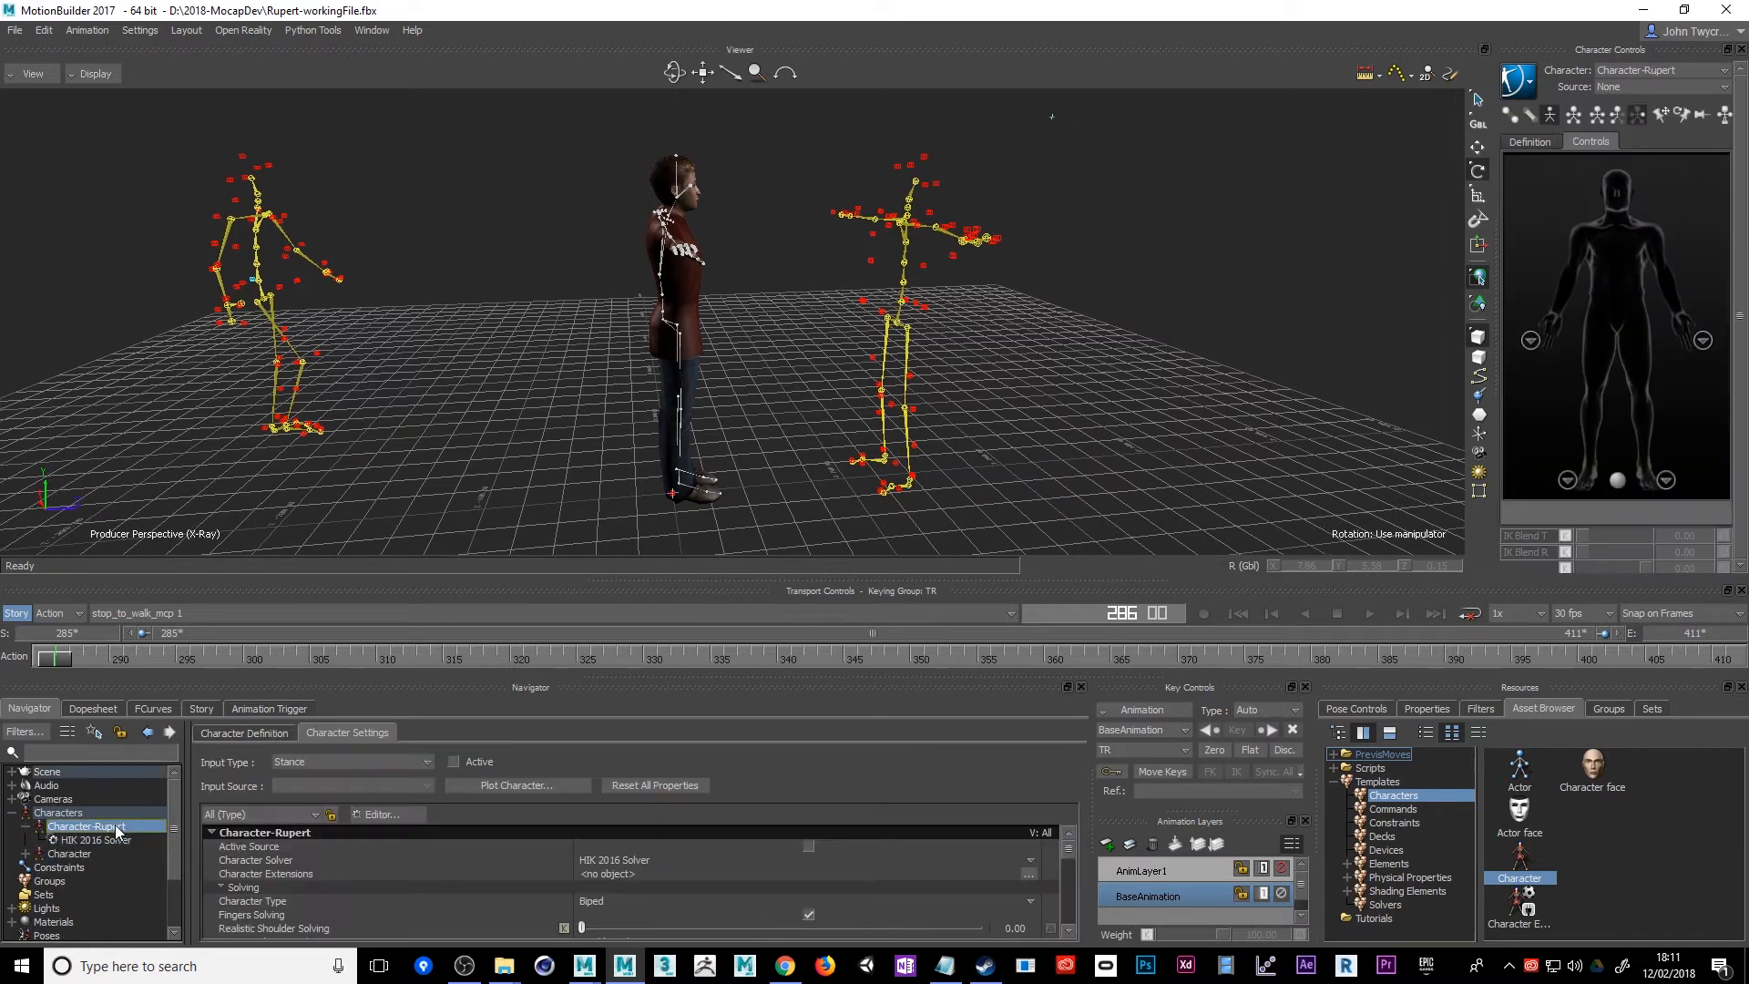
pyautogui.click(414, 760)
pyautogui.click(310, 790)
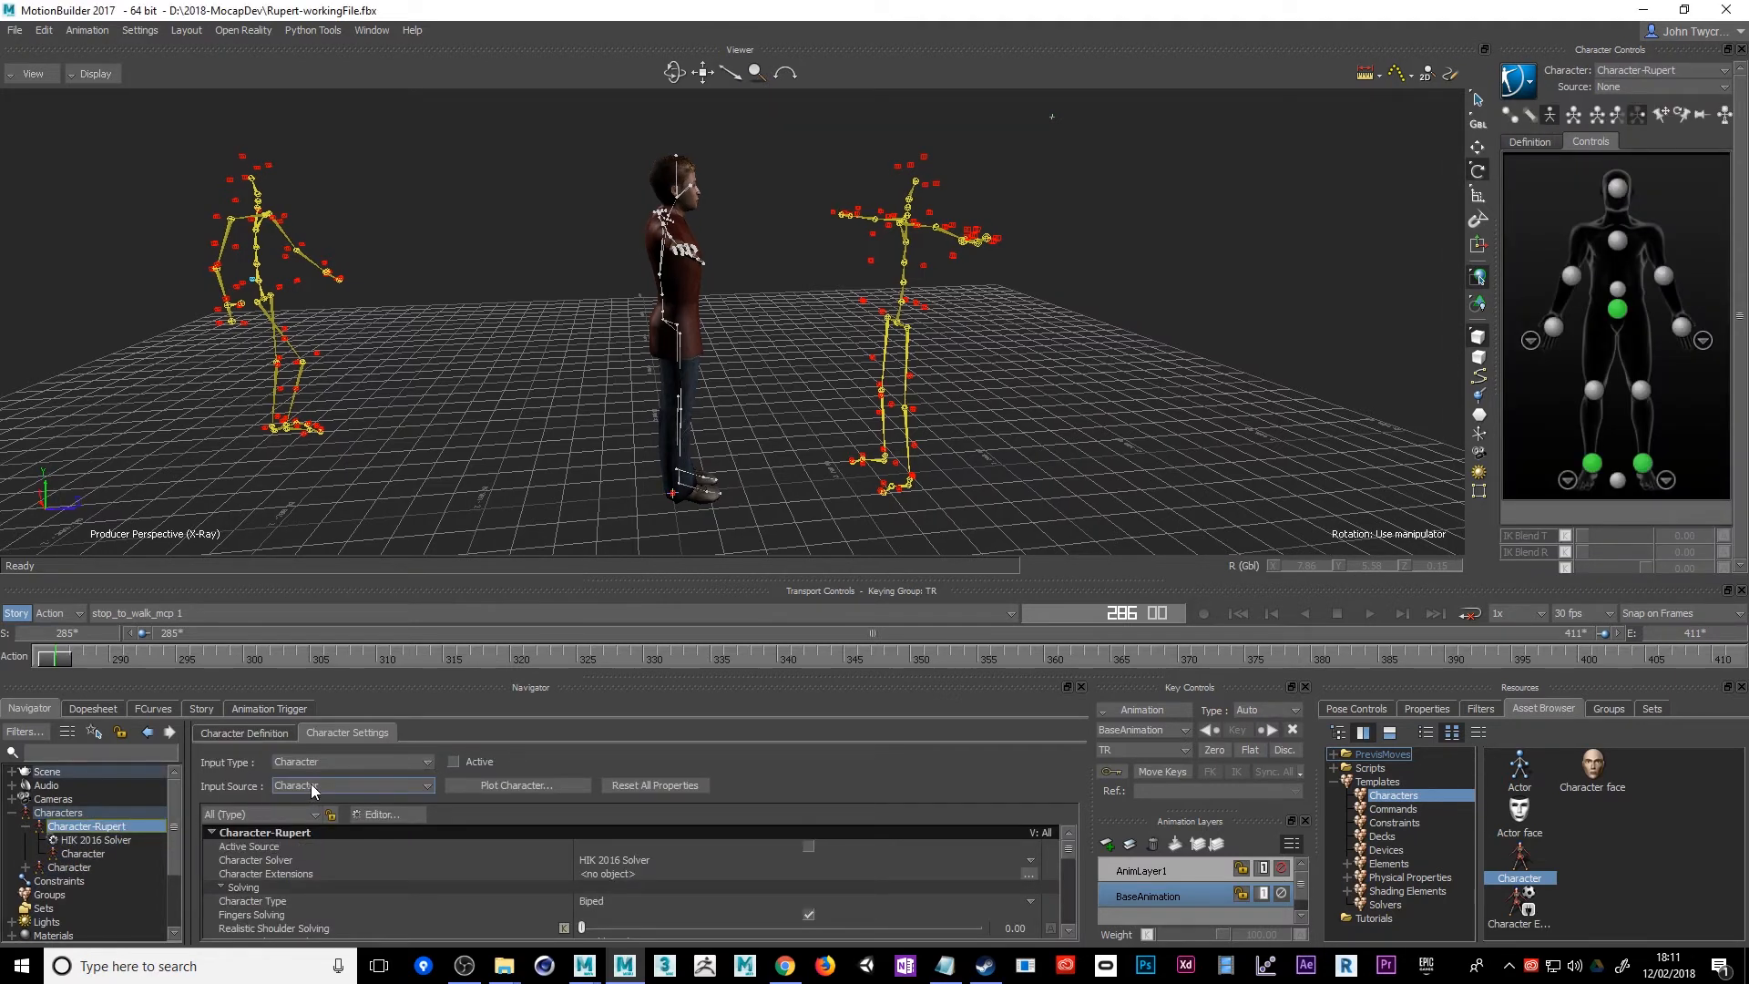
pyautogui.click(451, 761)
# Play the take through while viewing Rupert and the skeletons from different angles to check the retargeted walk
pyautogui.keyDown('ctrl'); pyautogui.keyDown('shift'); pyautogui.moveTo(595, 538); pyautogui.dragTo(572, 474); pyautogui.keyUp('shift'); pyautogui.keyUp('ctrl')
pyautogui.click(1370, 615)
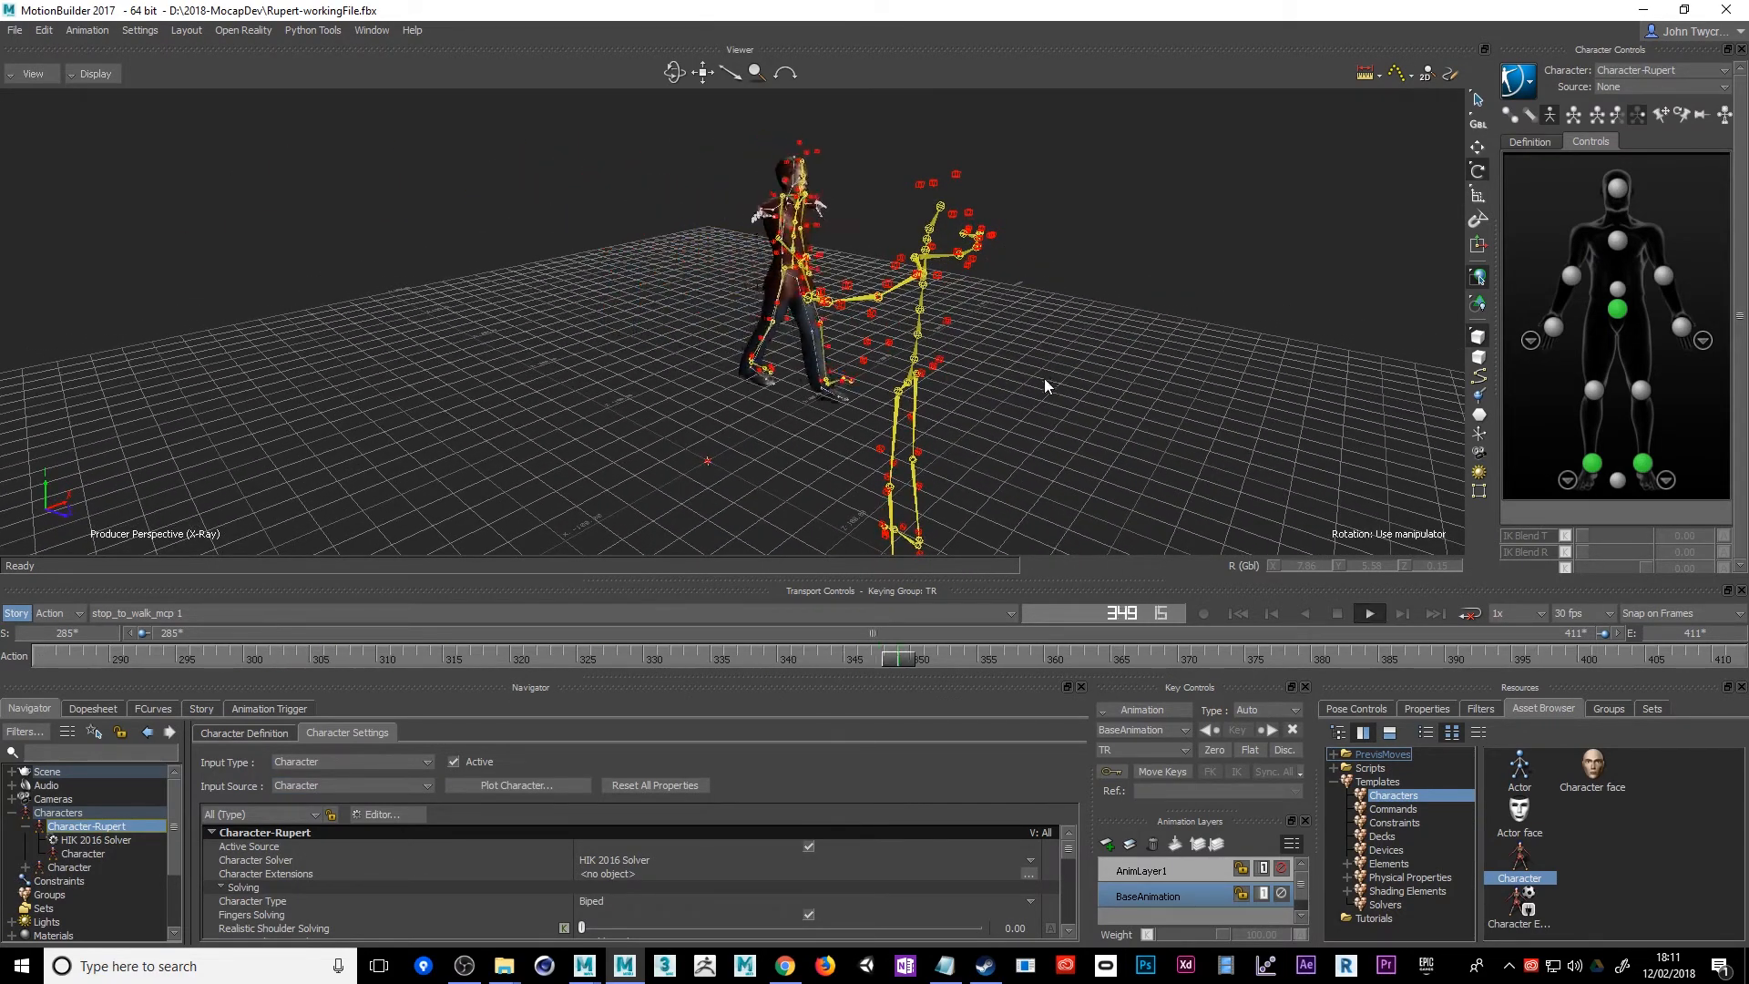
pyautogui.keyDown('ctrl'); pyautogui.keyDown('shift'); pyautogui.moveTo(1044, 379); pyautogui.dragTo(932, 345); pyautogui.keyUp('shift'); pyautogui.keyUp('ctrl')
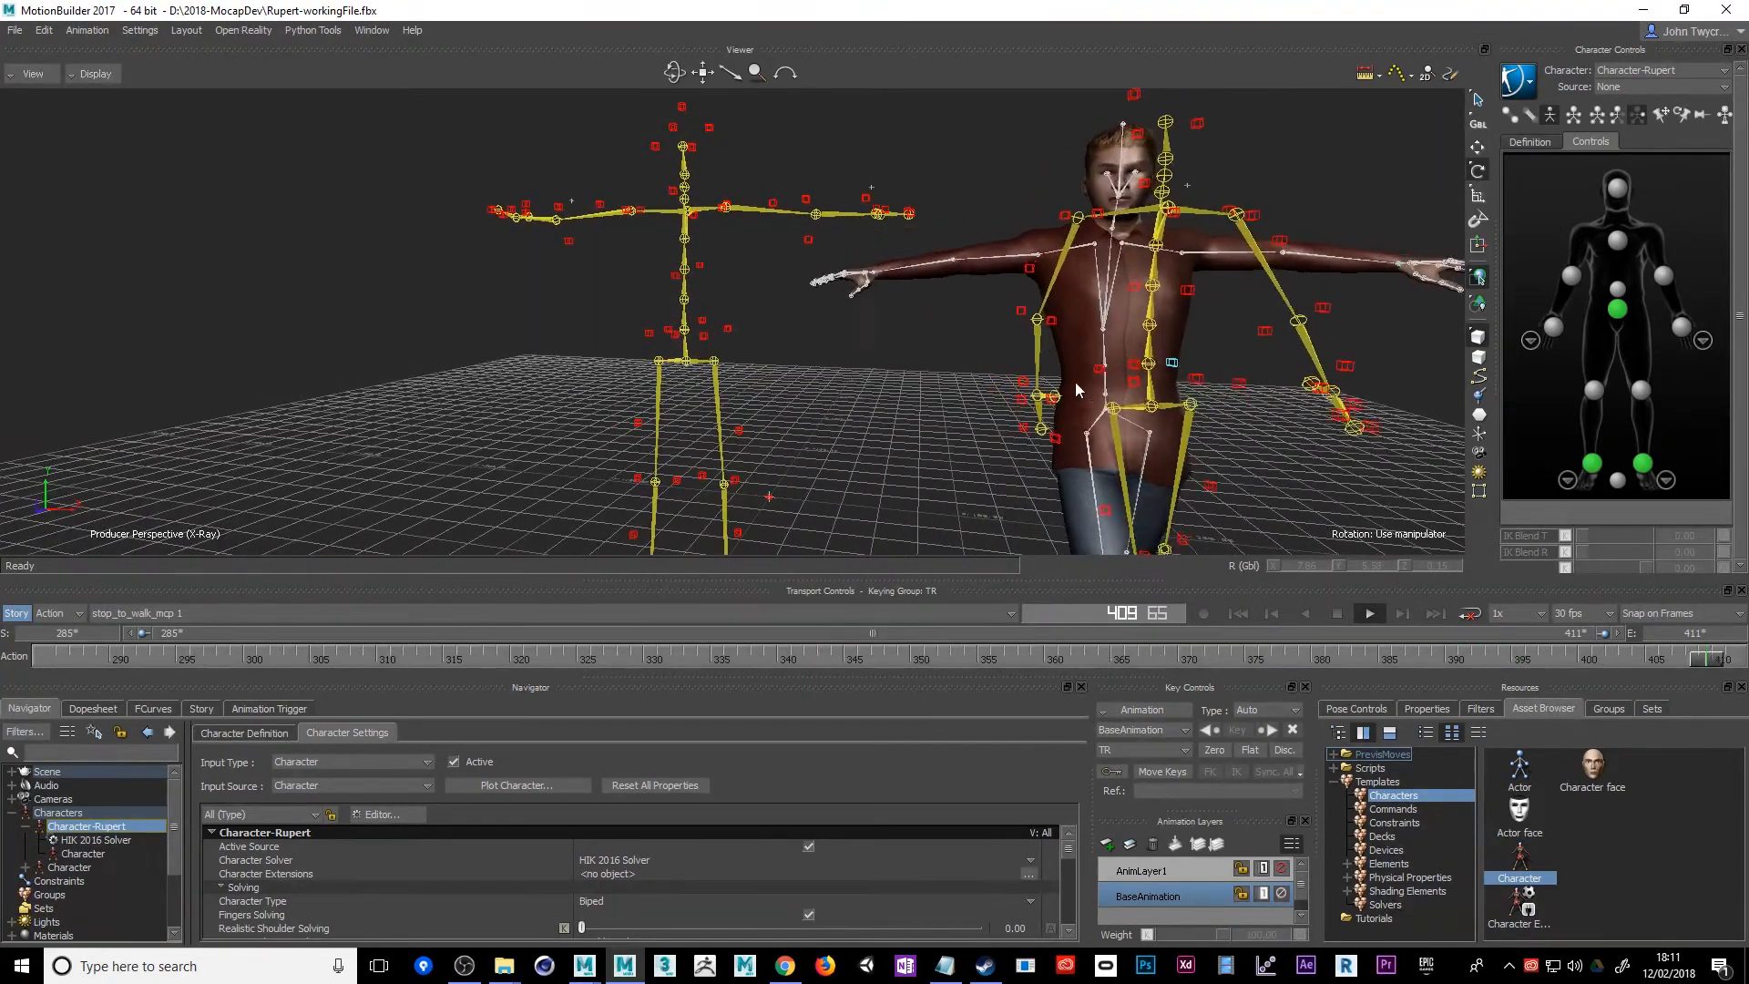
pyautogui.click(1370, 614)
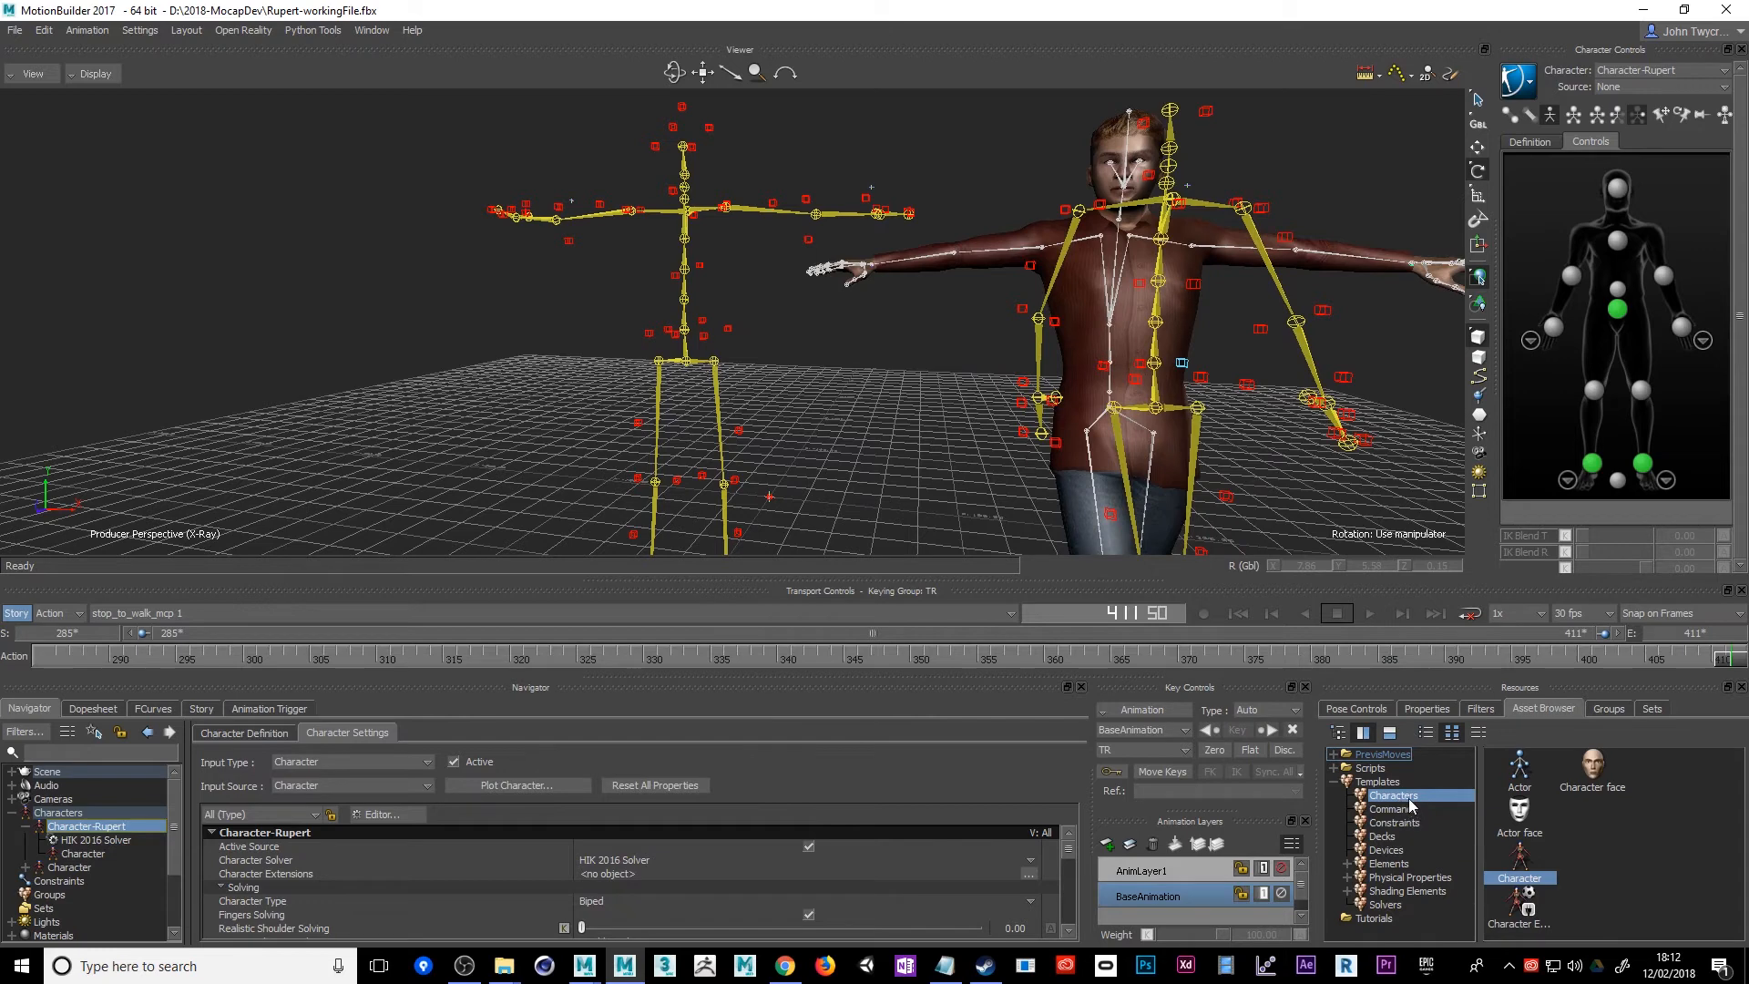
pyautogui.click(685, 367)
pyautogui.moveTo(685, 362); pyautogui.dragTo(685, 363)
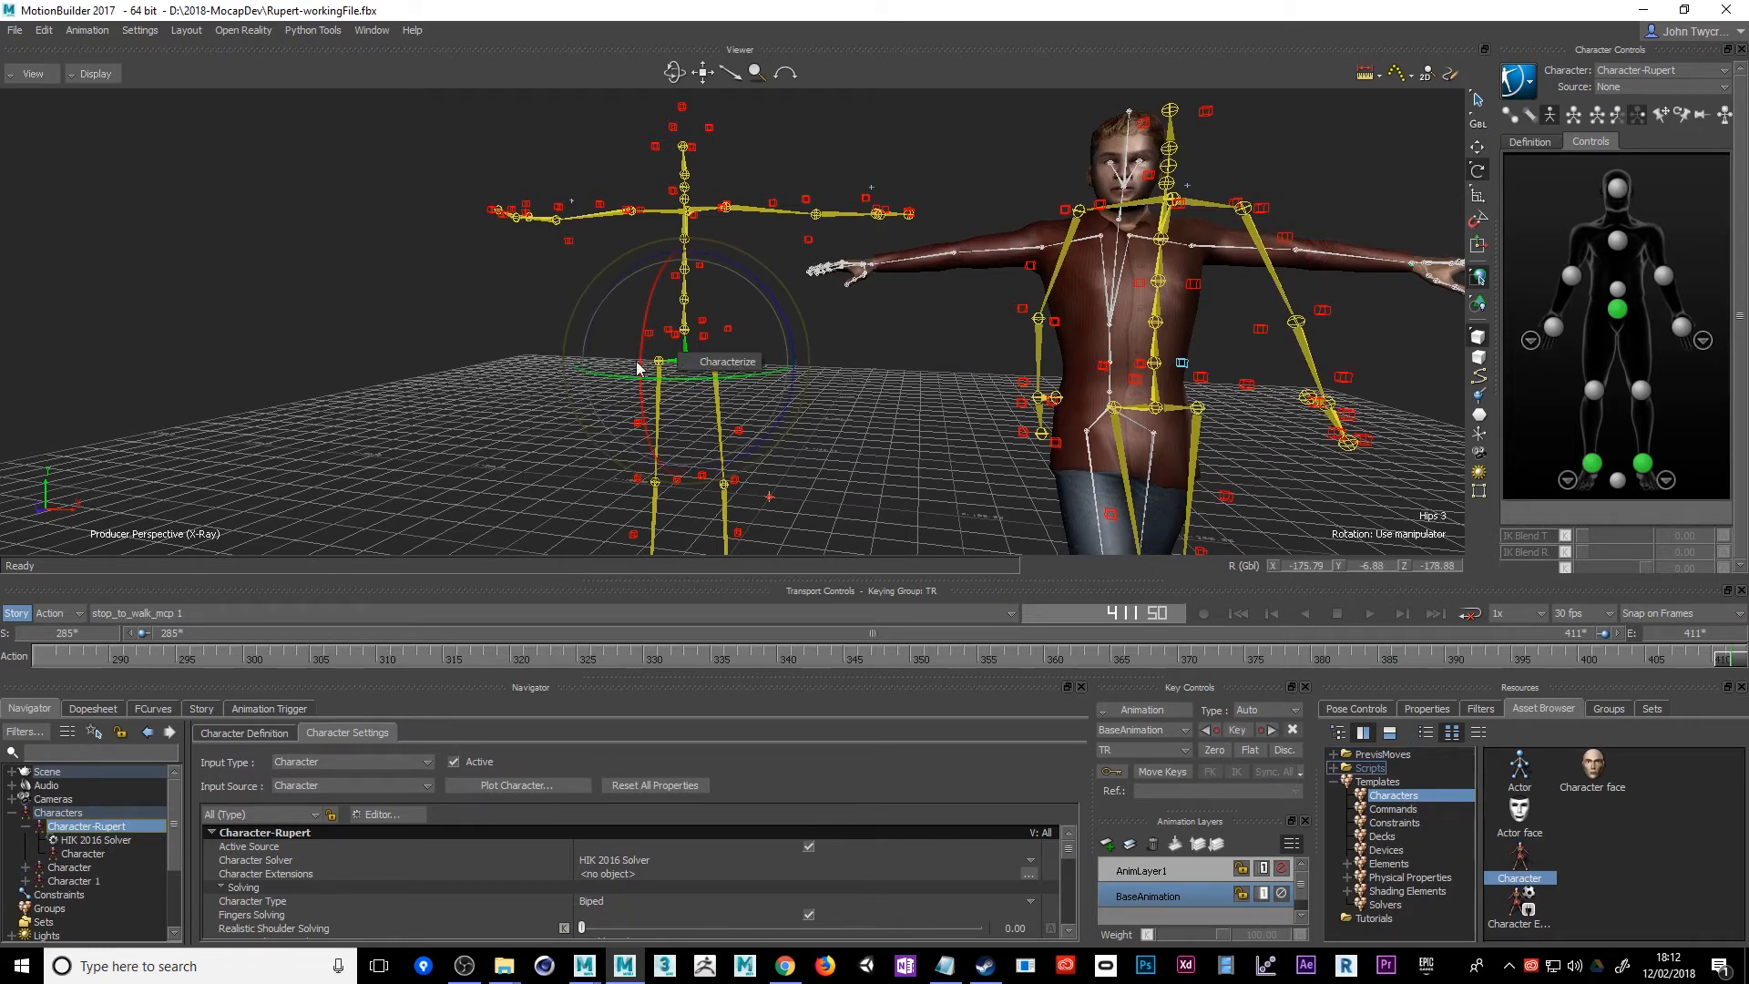
pyautogui.click(484, 365)
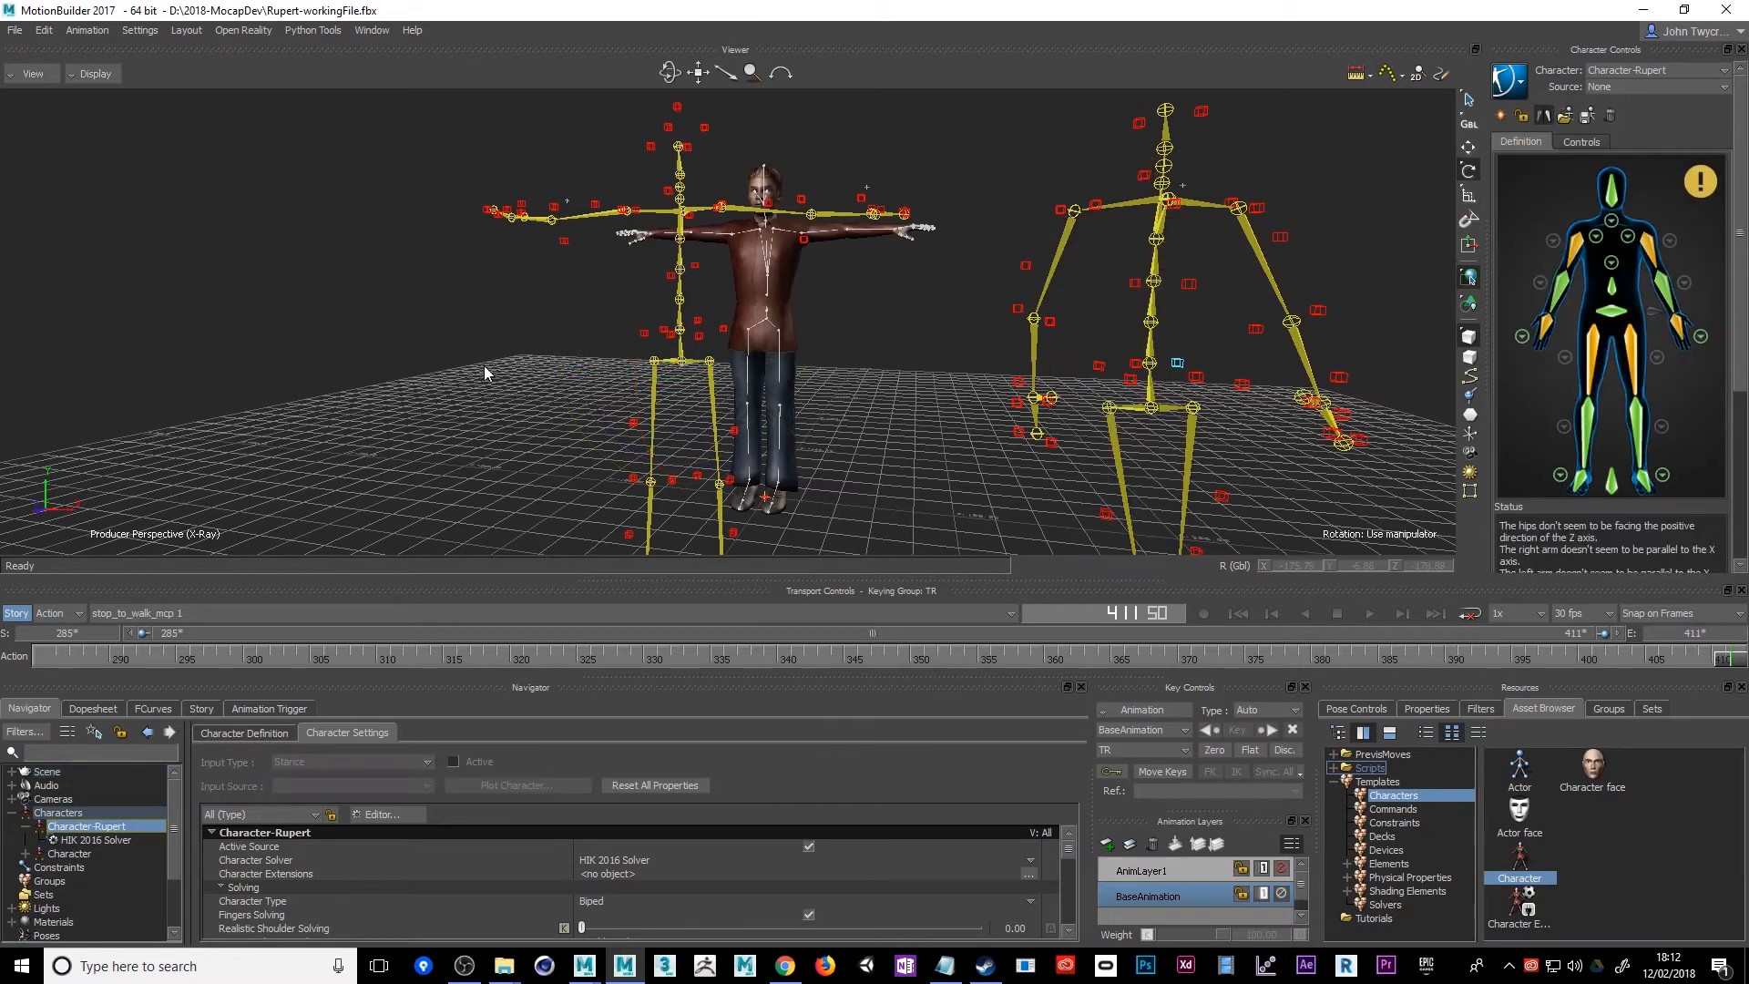
# Rotate the T-posed skeleton's hips about 180 degrees around the vertical axis
pyautogui.click(685, 367)
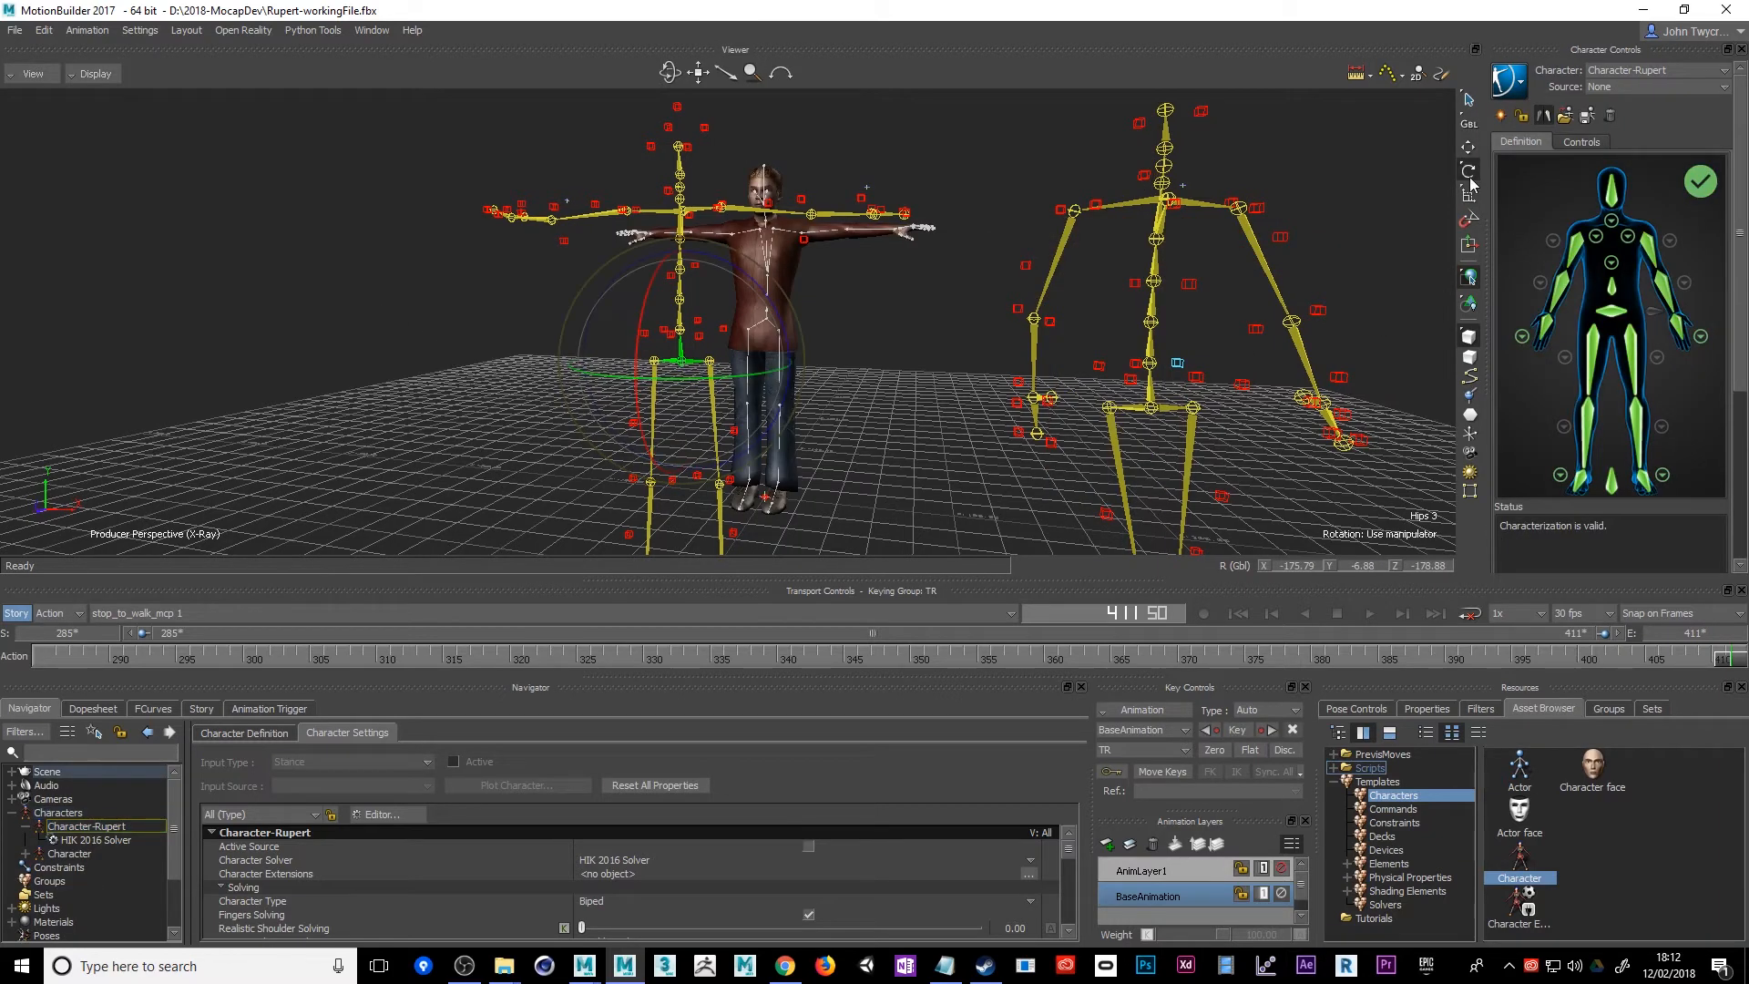
pyautogui.moveTo(598, 368); pyautogui.dragTo(765, 408)
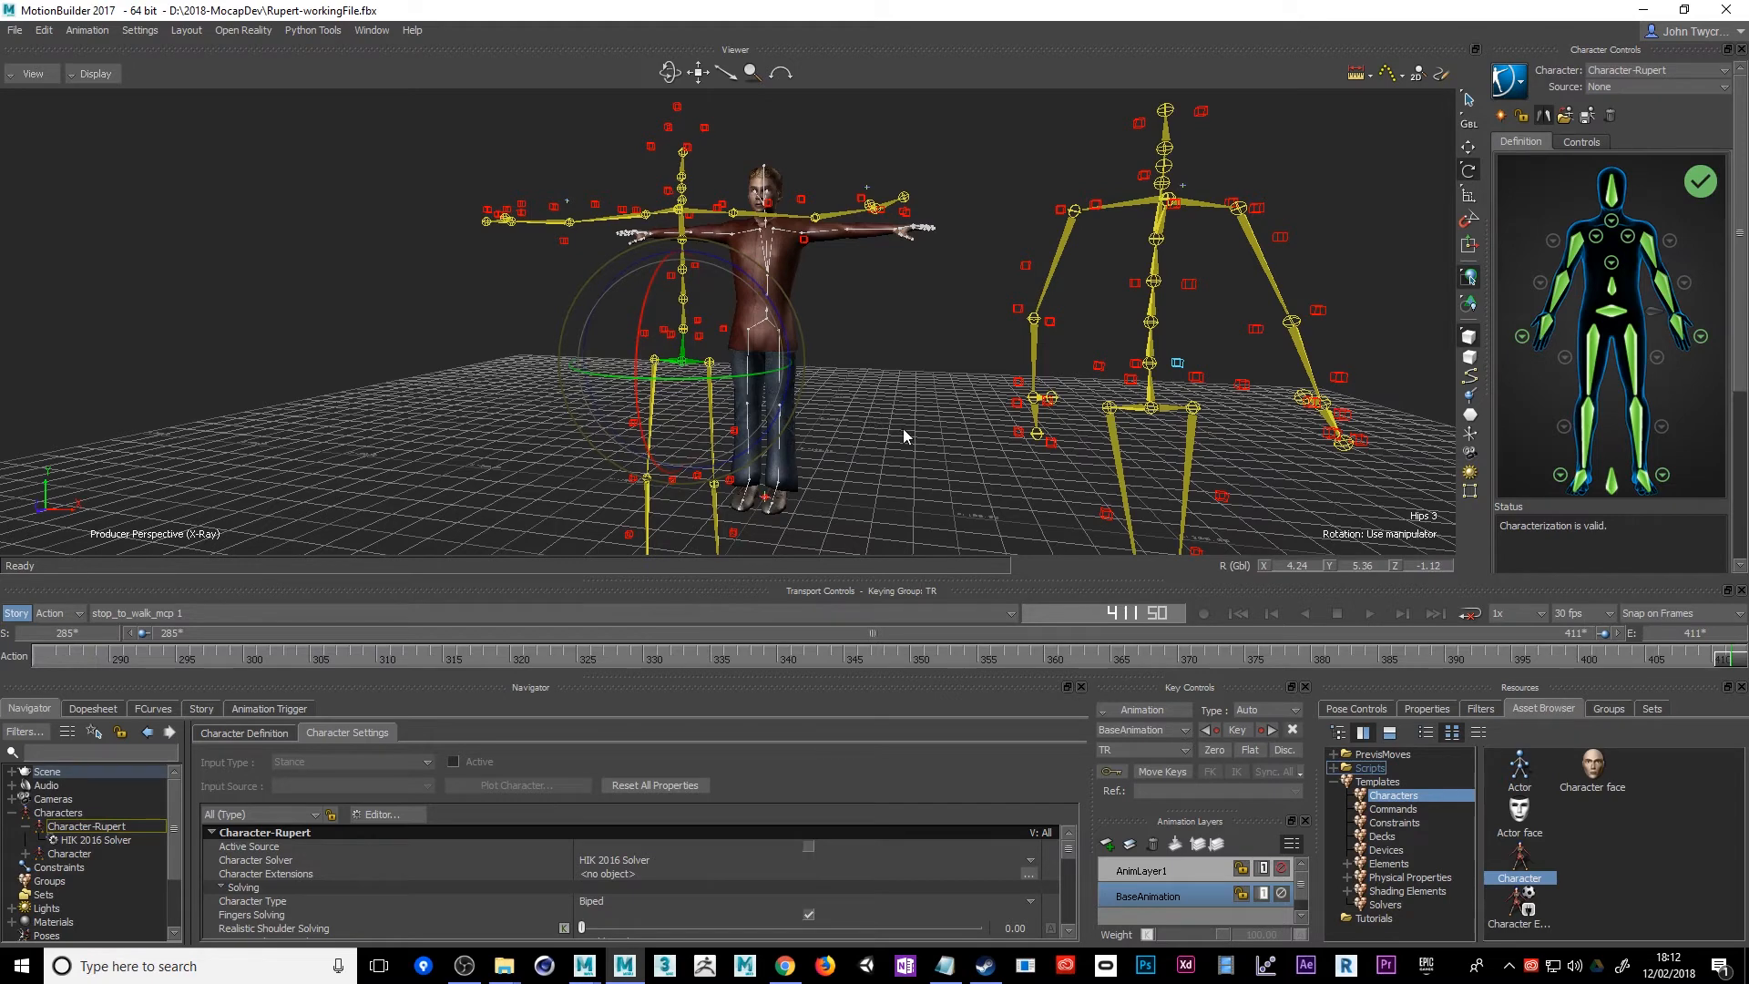
pyautogui.keyDown('ctrl'); pyautogui.moveTo(904, 428); pyautogui.dragTo(850, 353); pyautogui.keyUp('ctrl')
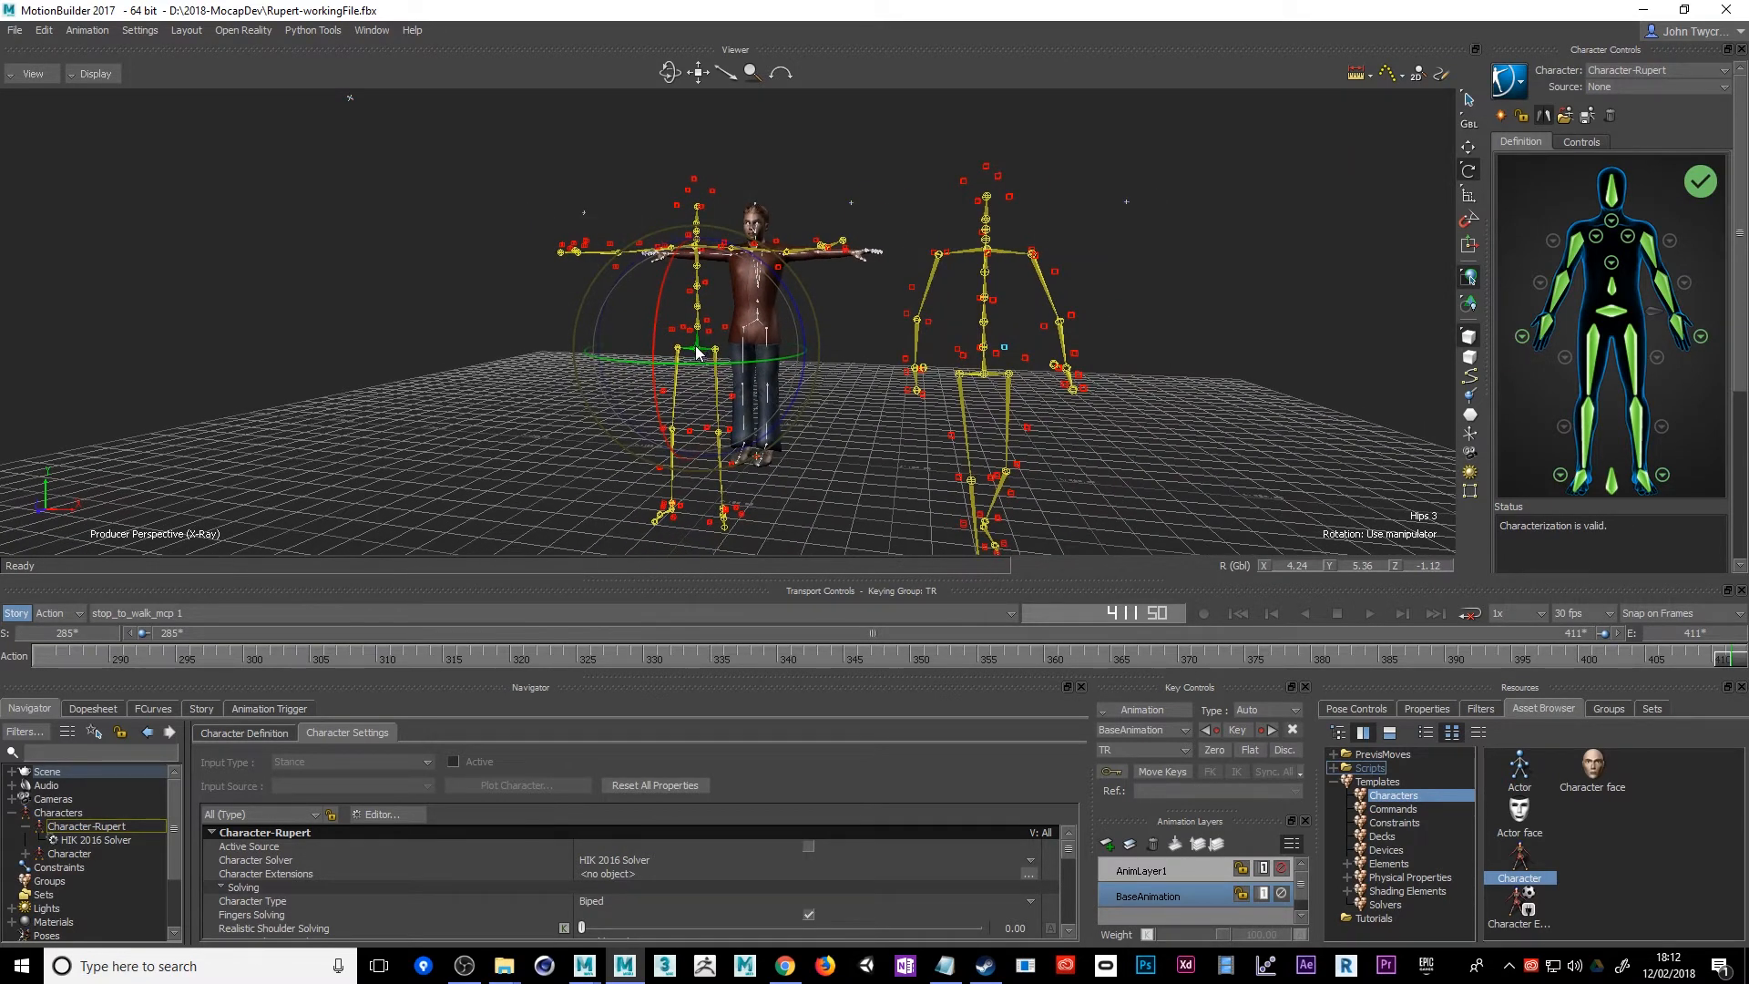
pyautogui.rightClick(696, 346)
pyautogui.moveTo(727, 390)
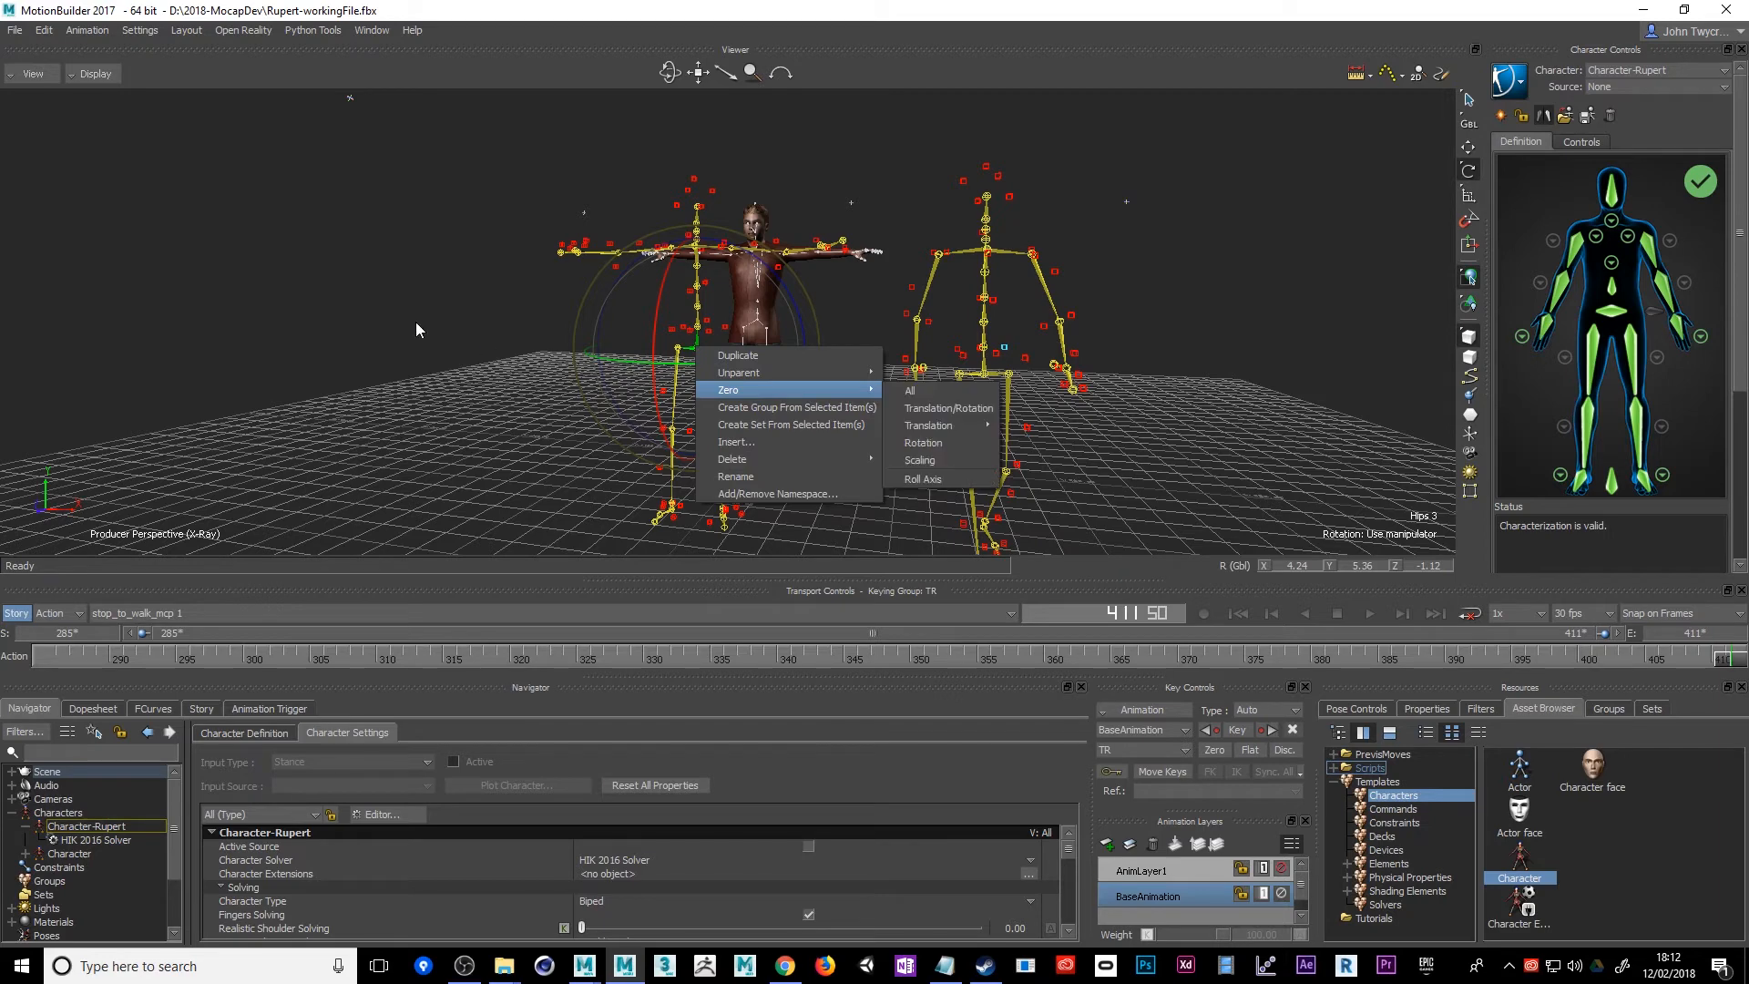
pyautogui.click(920, 444)
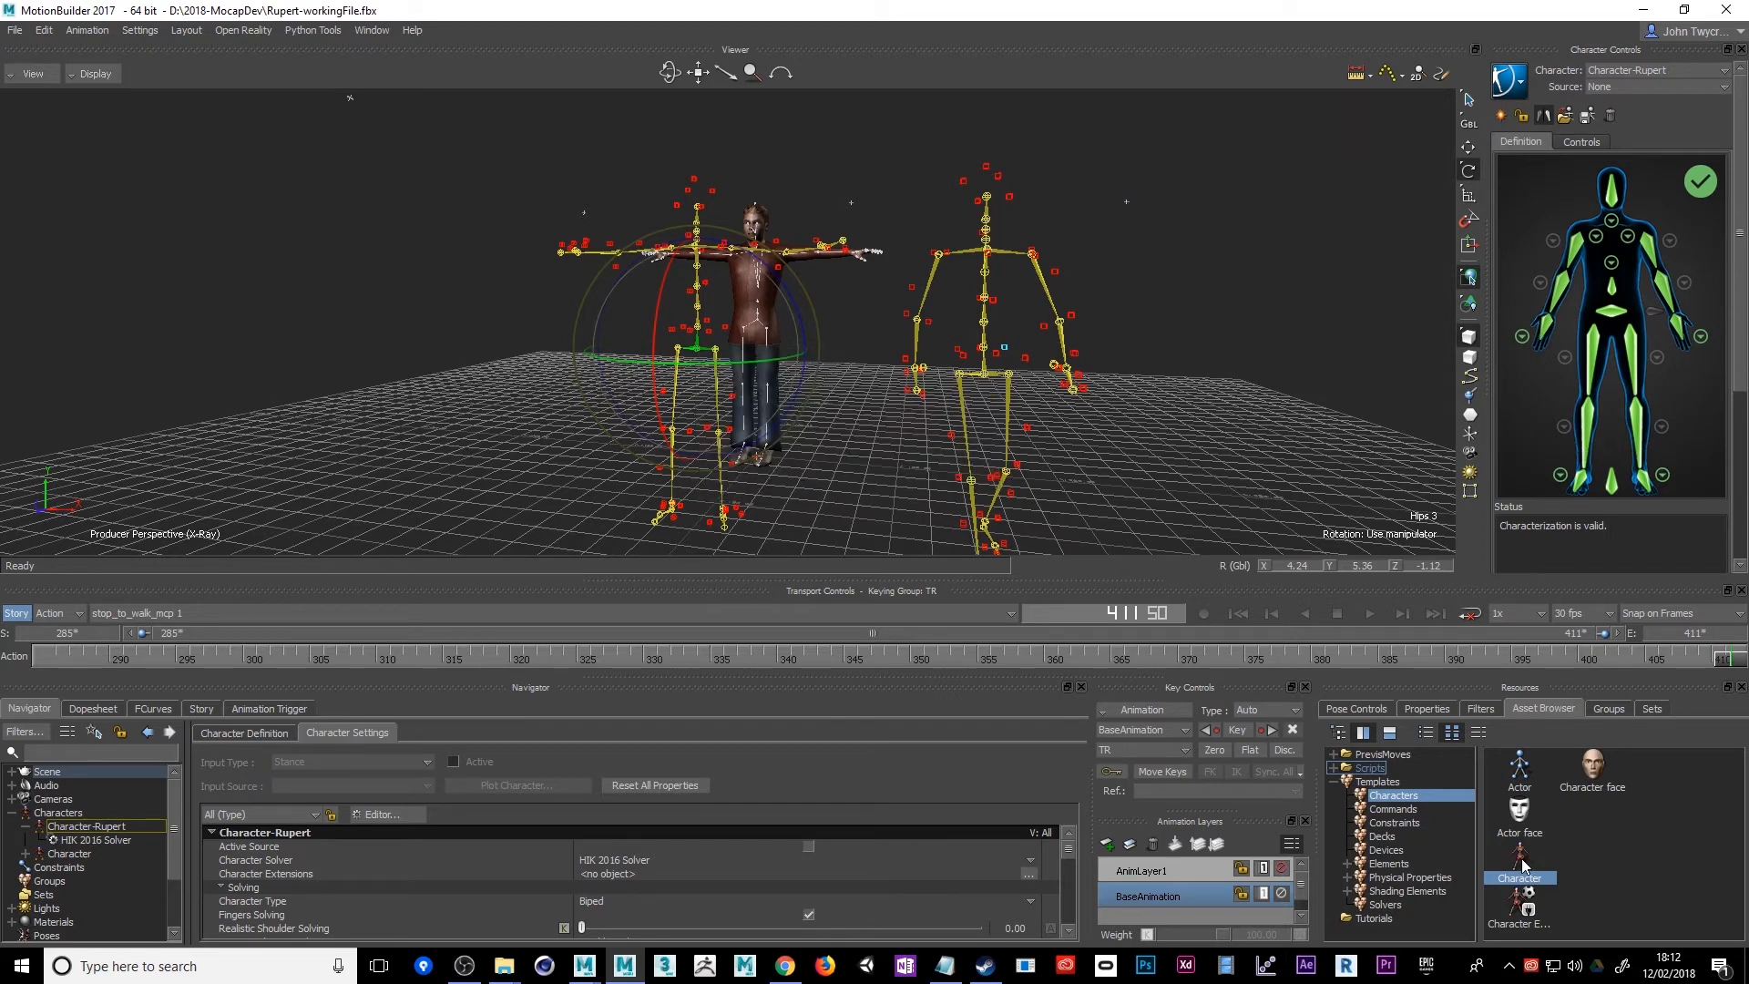
# Characterize the T-posed skeleton from its hips with the Character template, continuing past the missing spine and neck nodes, as a Biped
pyautogui.moveTo(694, 352); pyautogui.dragTo(696, 351)
pyautogui.click(727, 348)
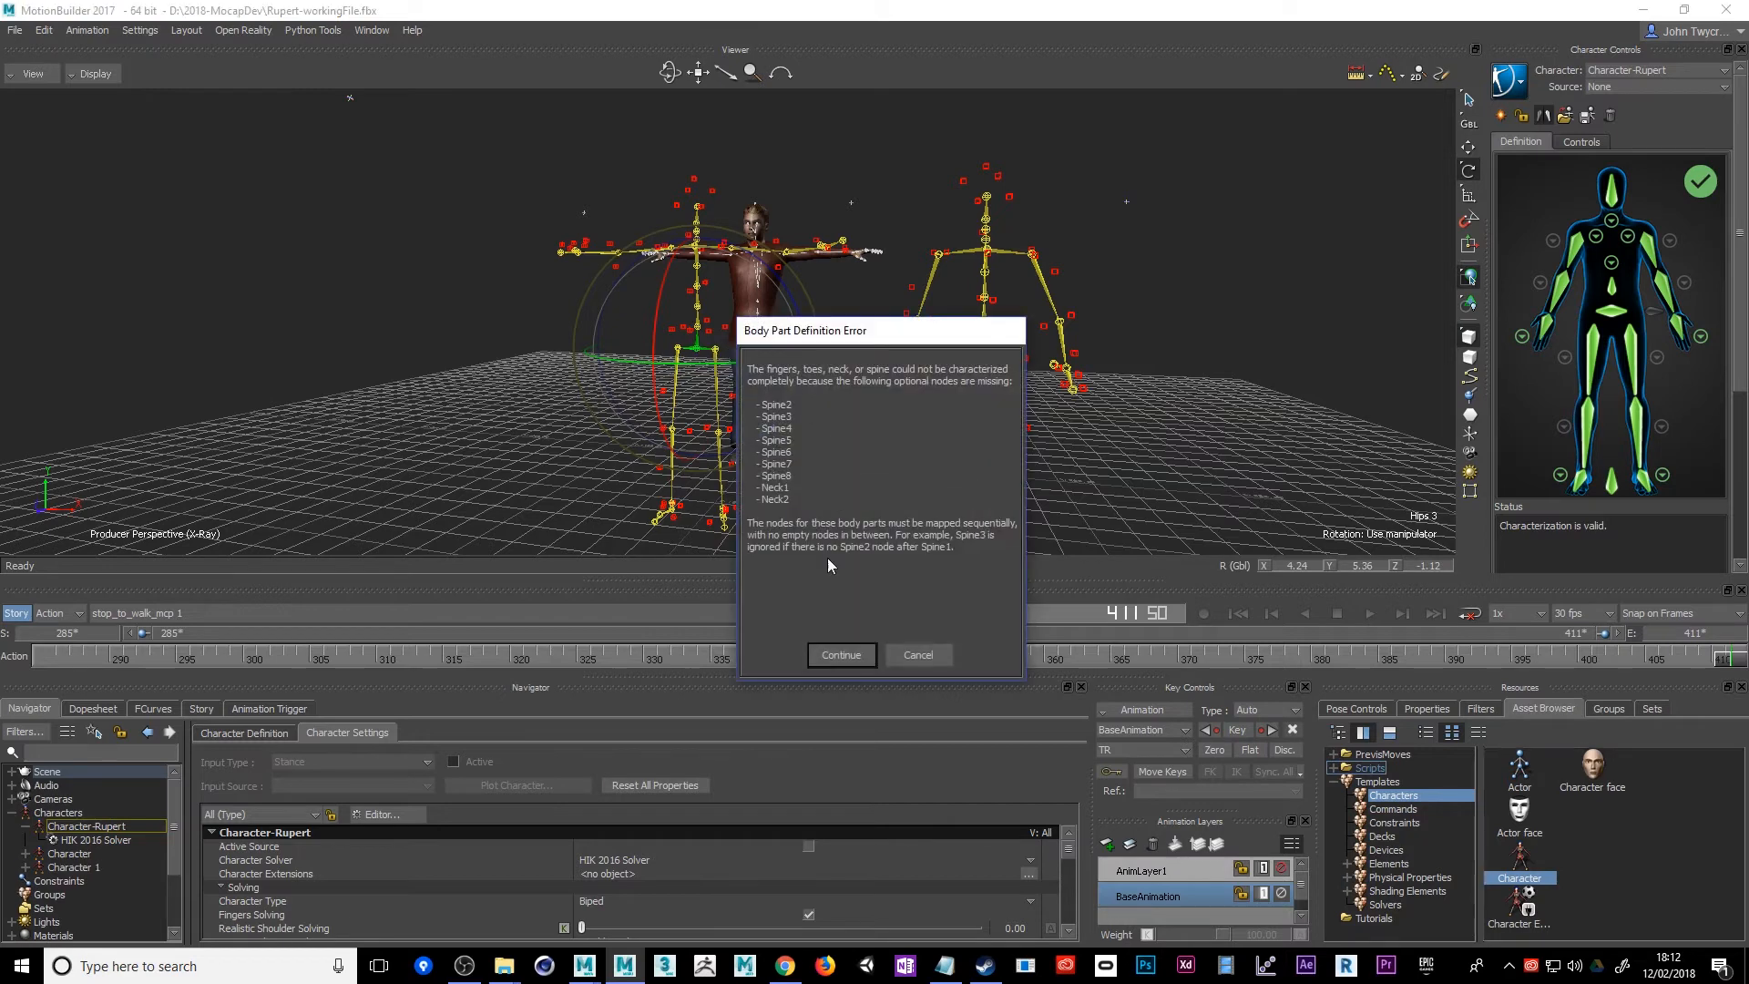
pyautogui.click(843, 656)
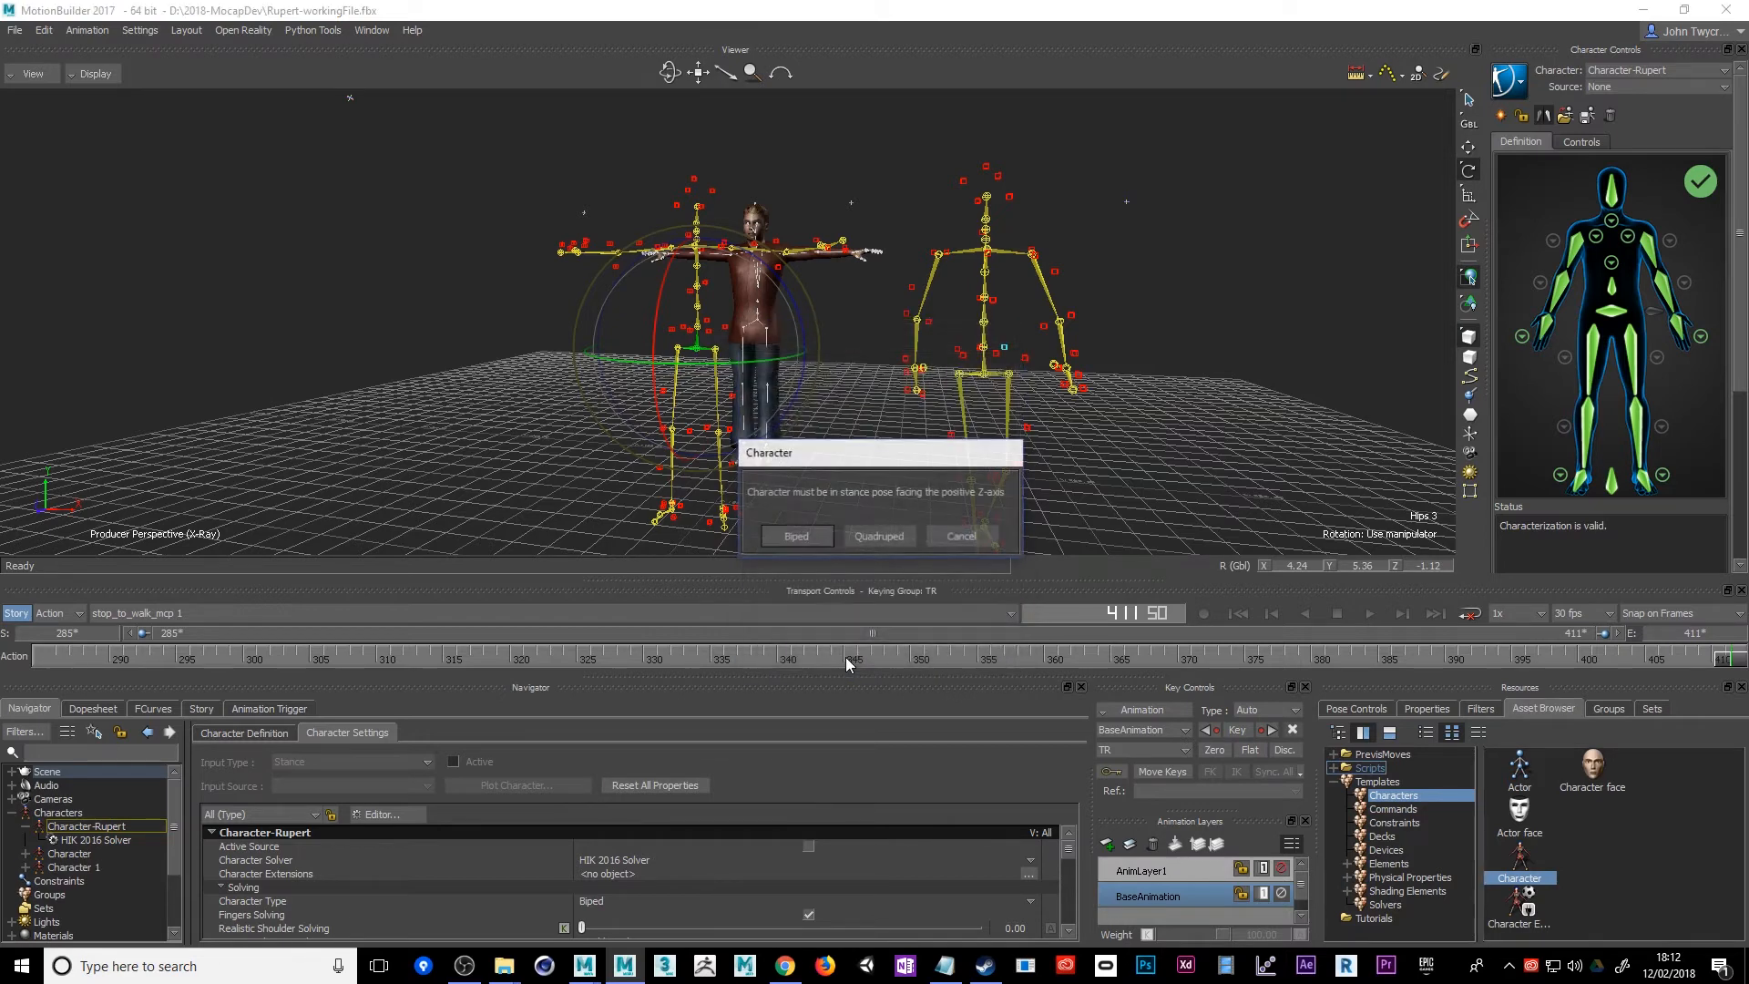
pyautogui.click(805, 538)
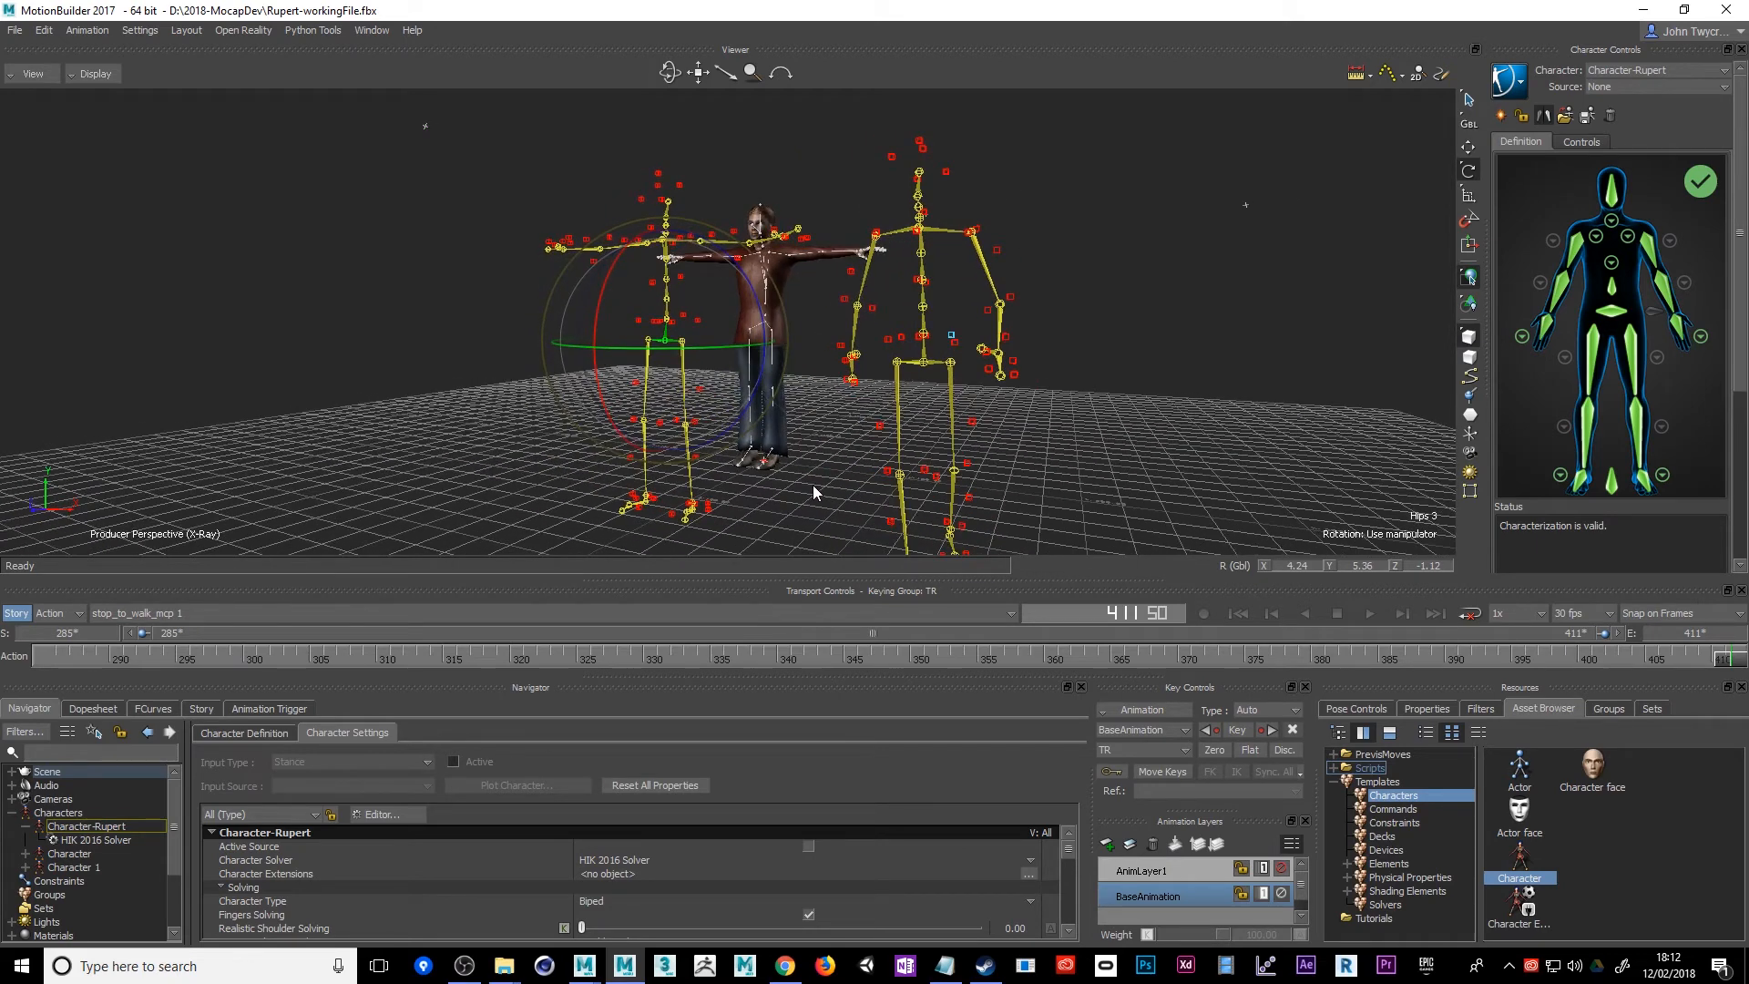
# Characterize Character-Rupert again as a Biped in its character definition
pyautogui.click(69, 867)
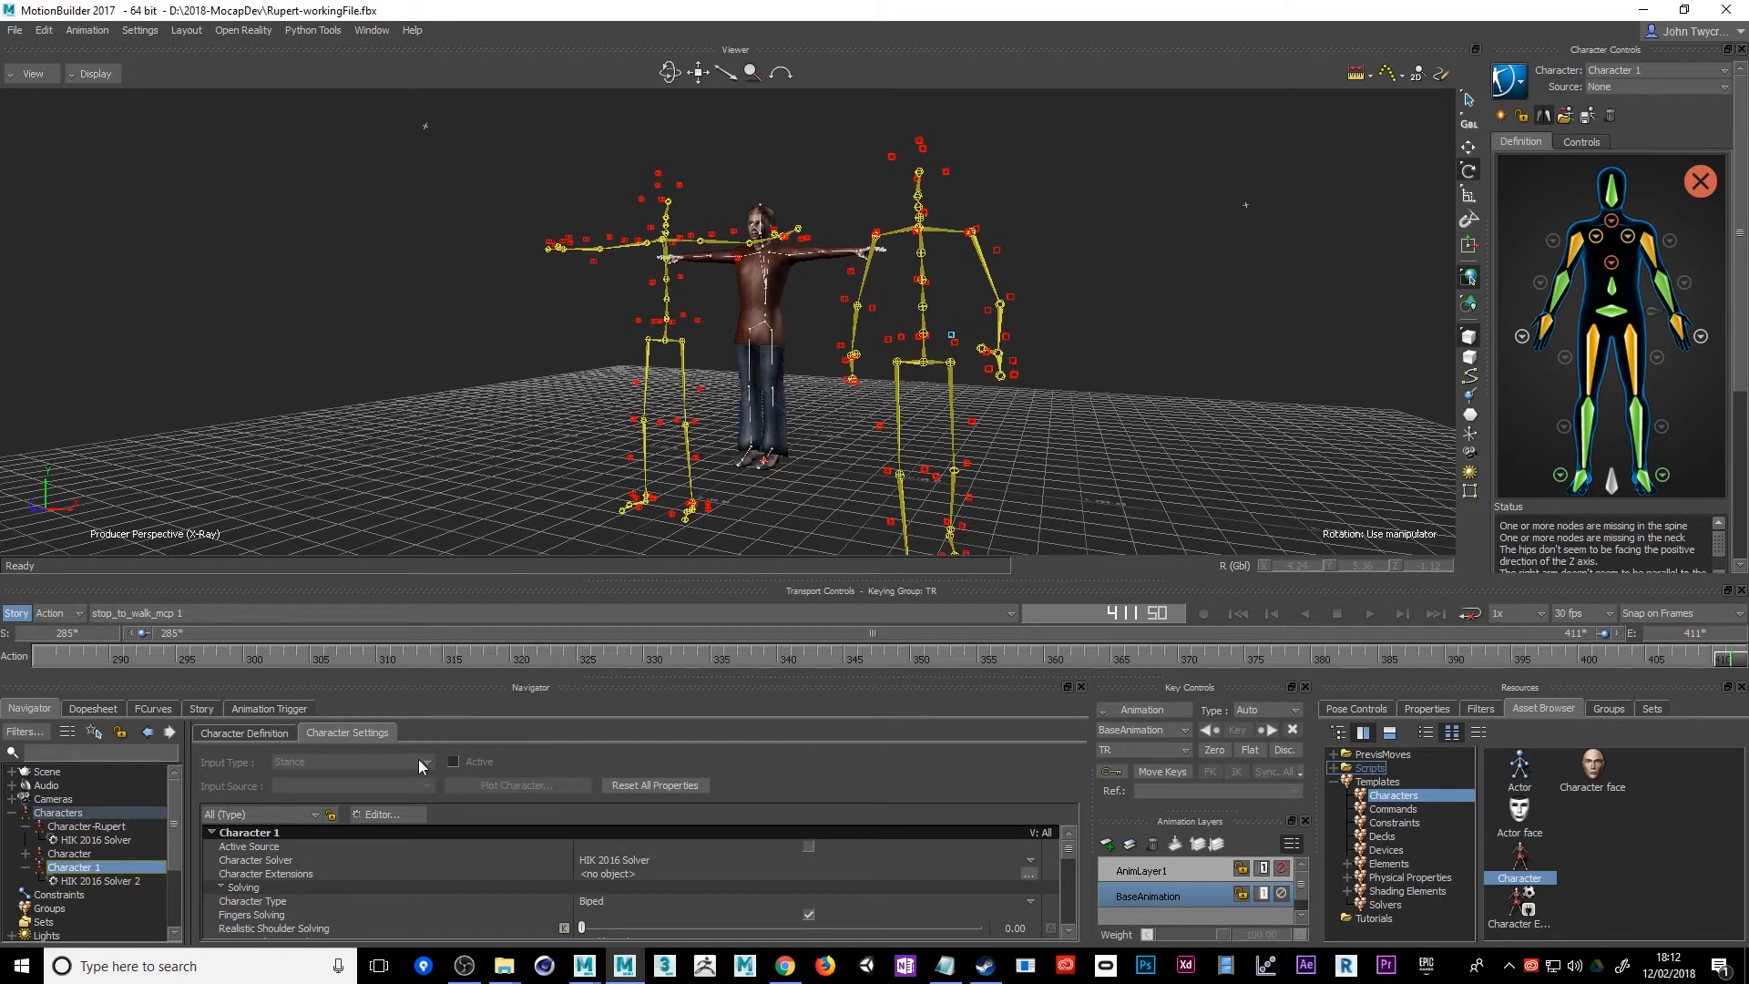
pyautogui.click(82, 827)
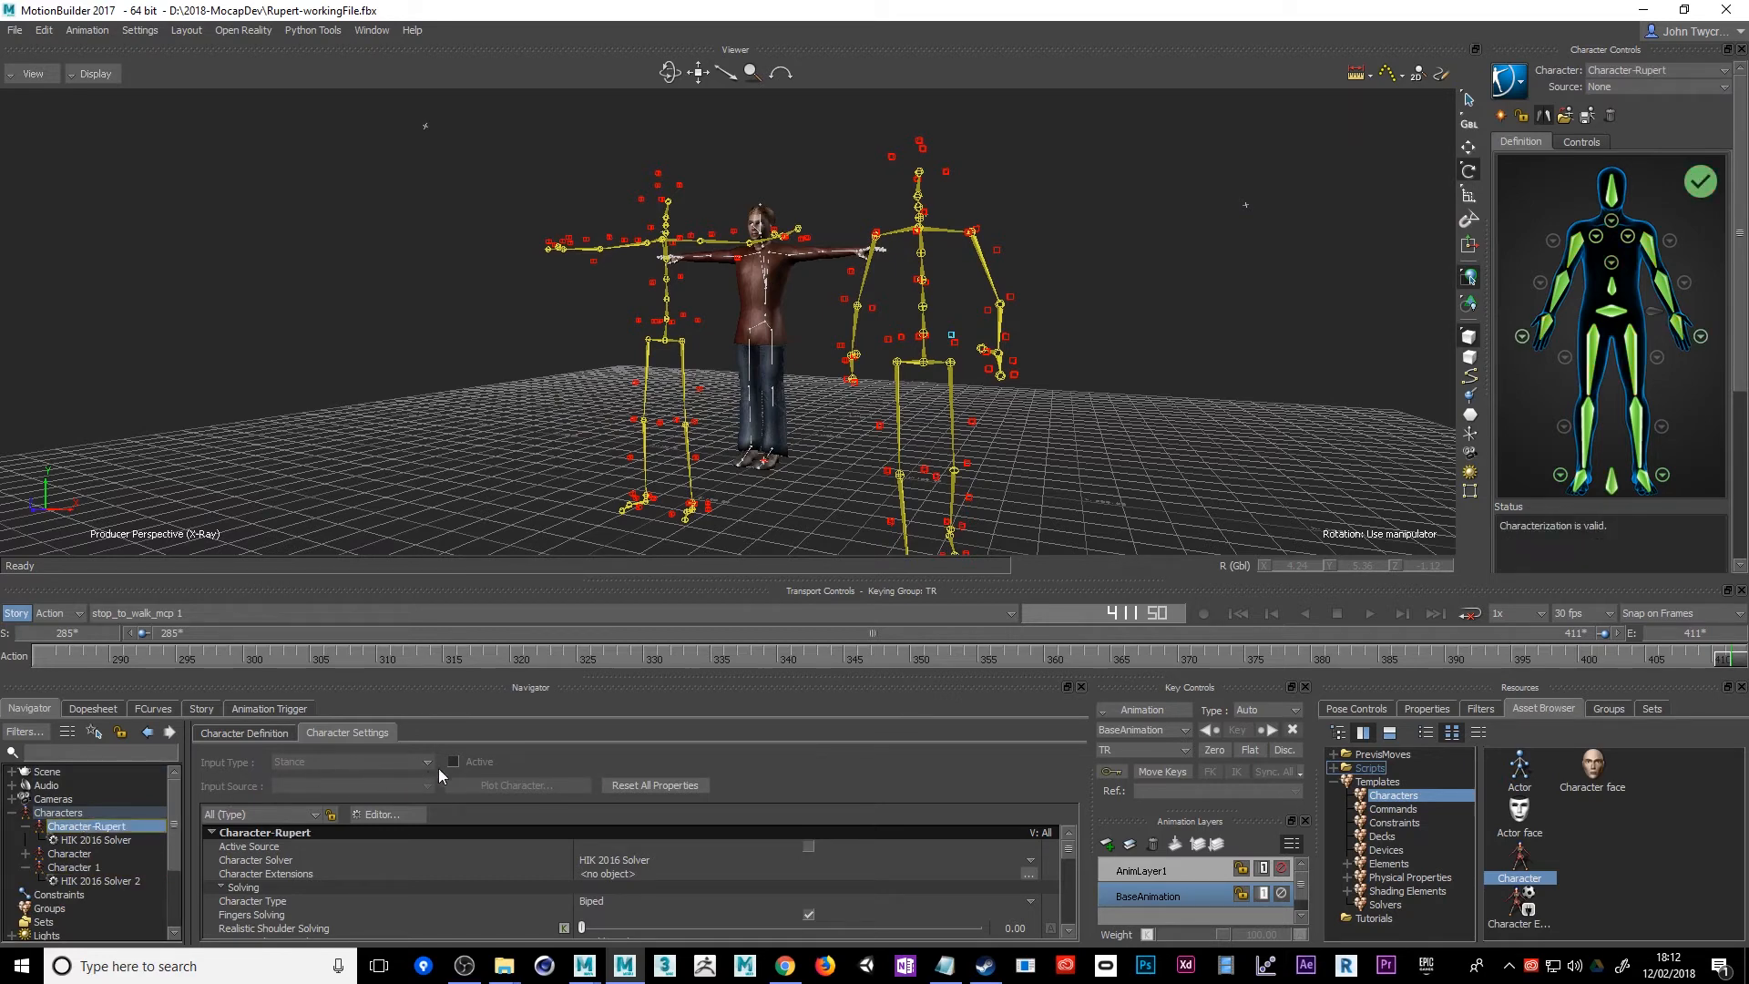
pyautogui.click(264, 732)
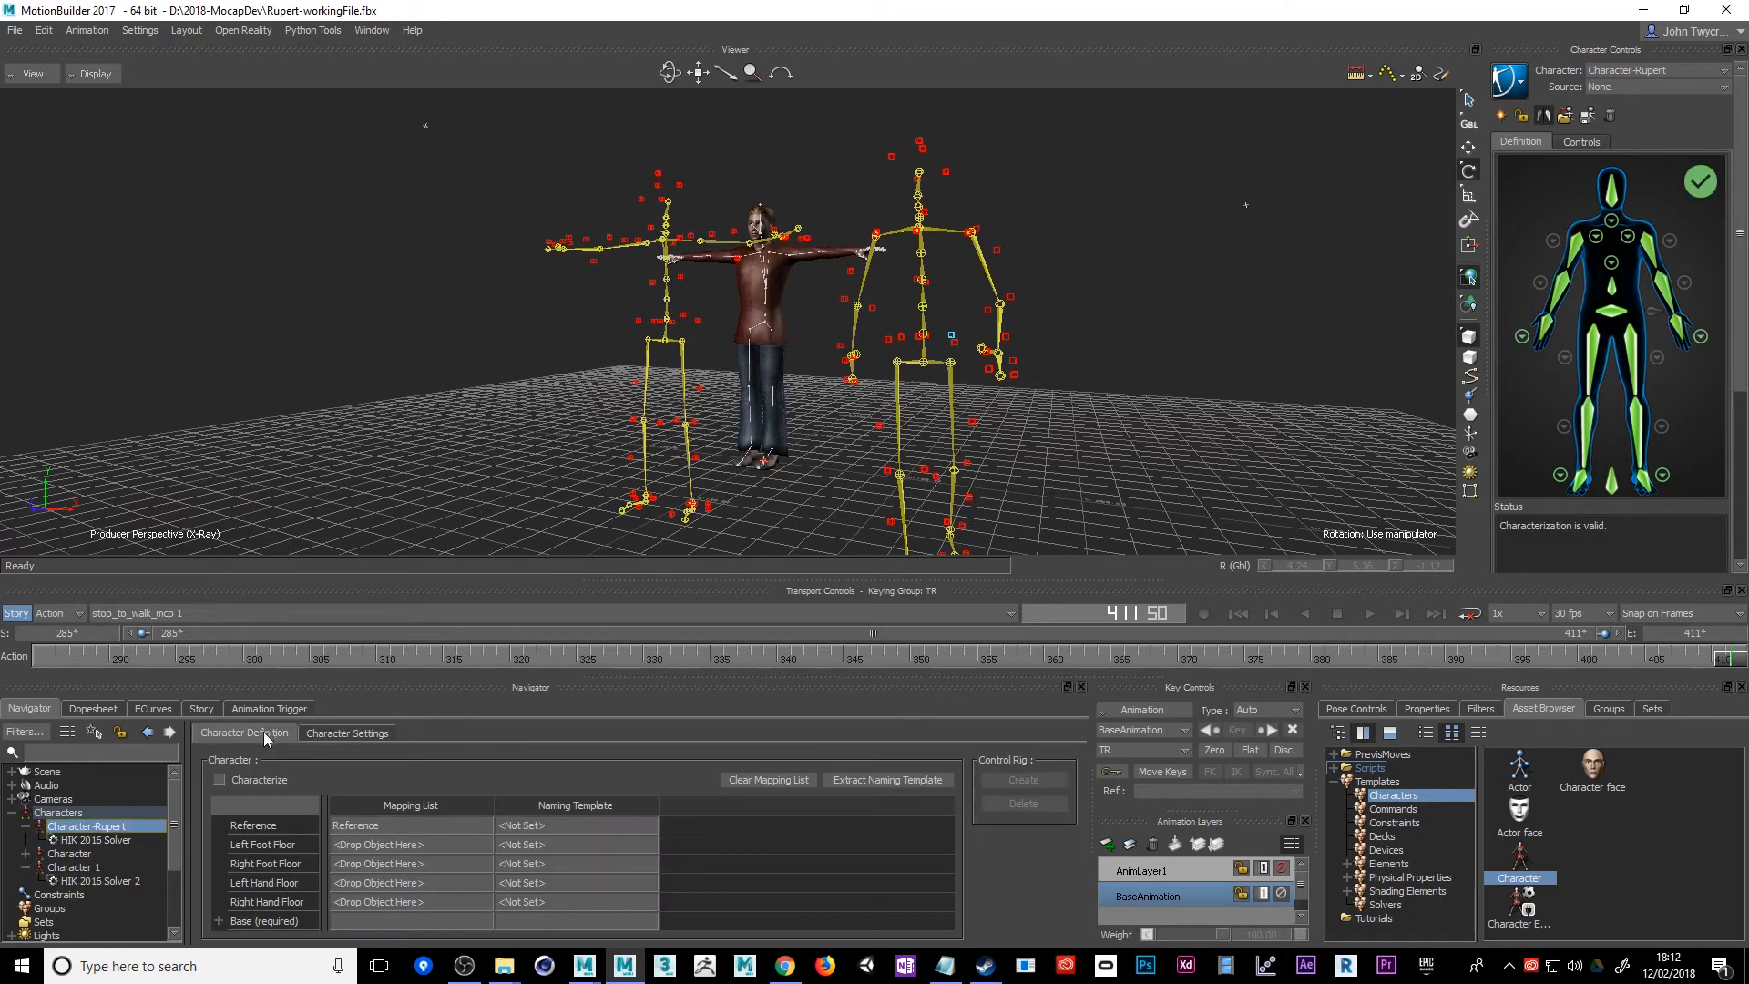
pyautogui.click(220, 780)
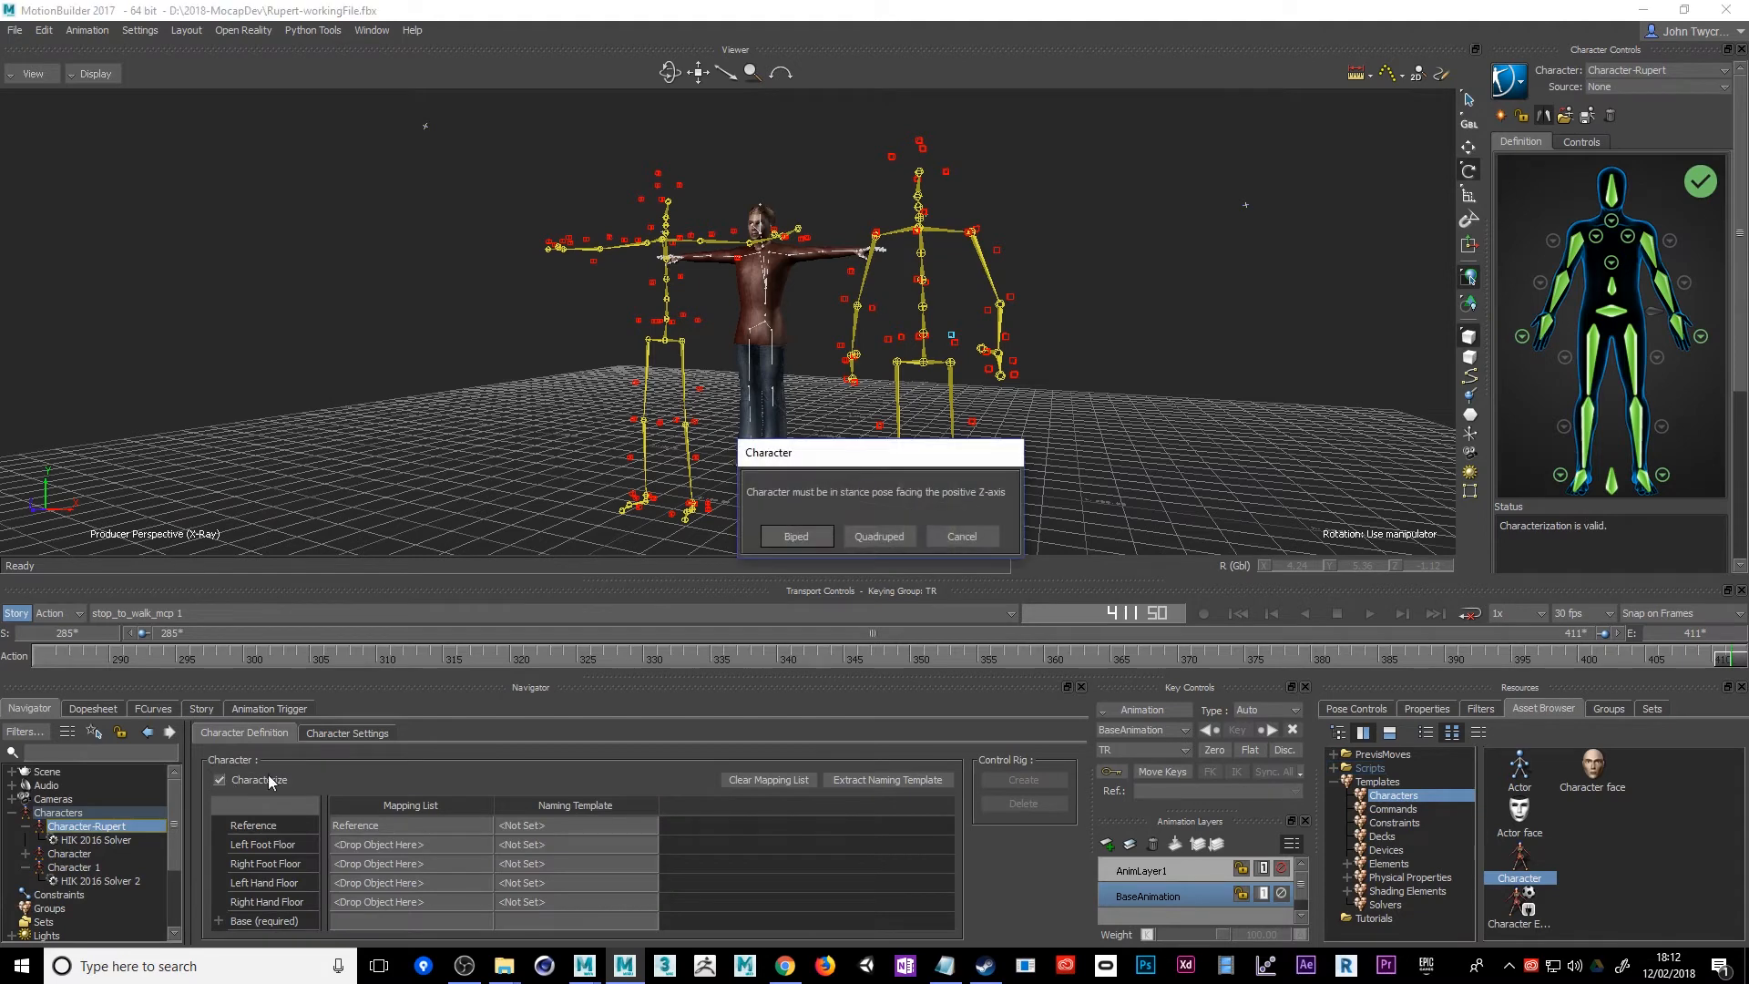
pyautogui.click(789, 537)
# Set Character-Rupert's input type to Character, activate the input, and choose Character 1 as the input source
pyautogui.click(349, 734)
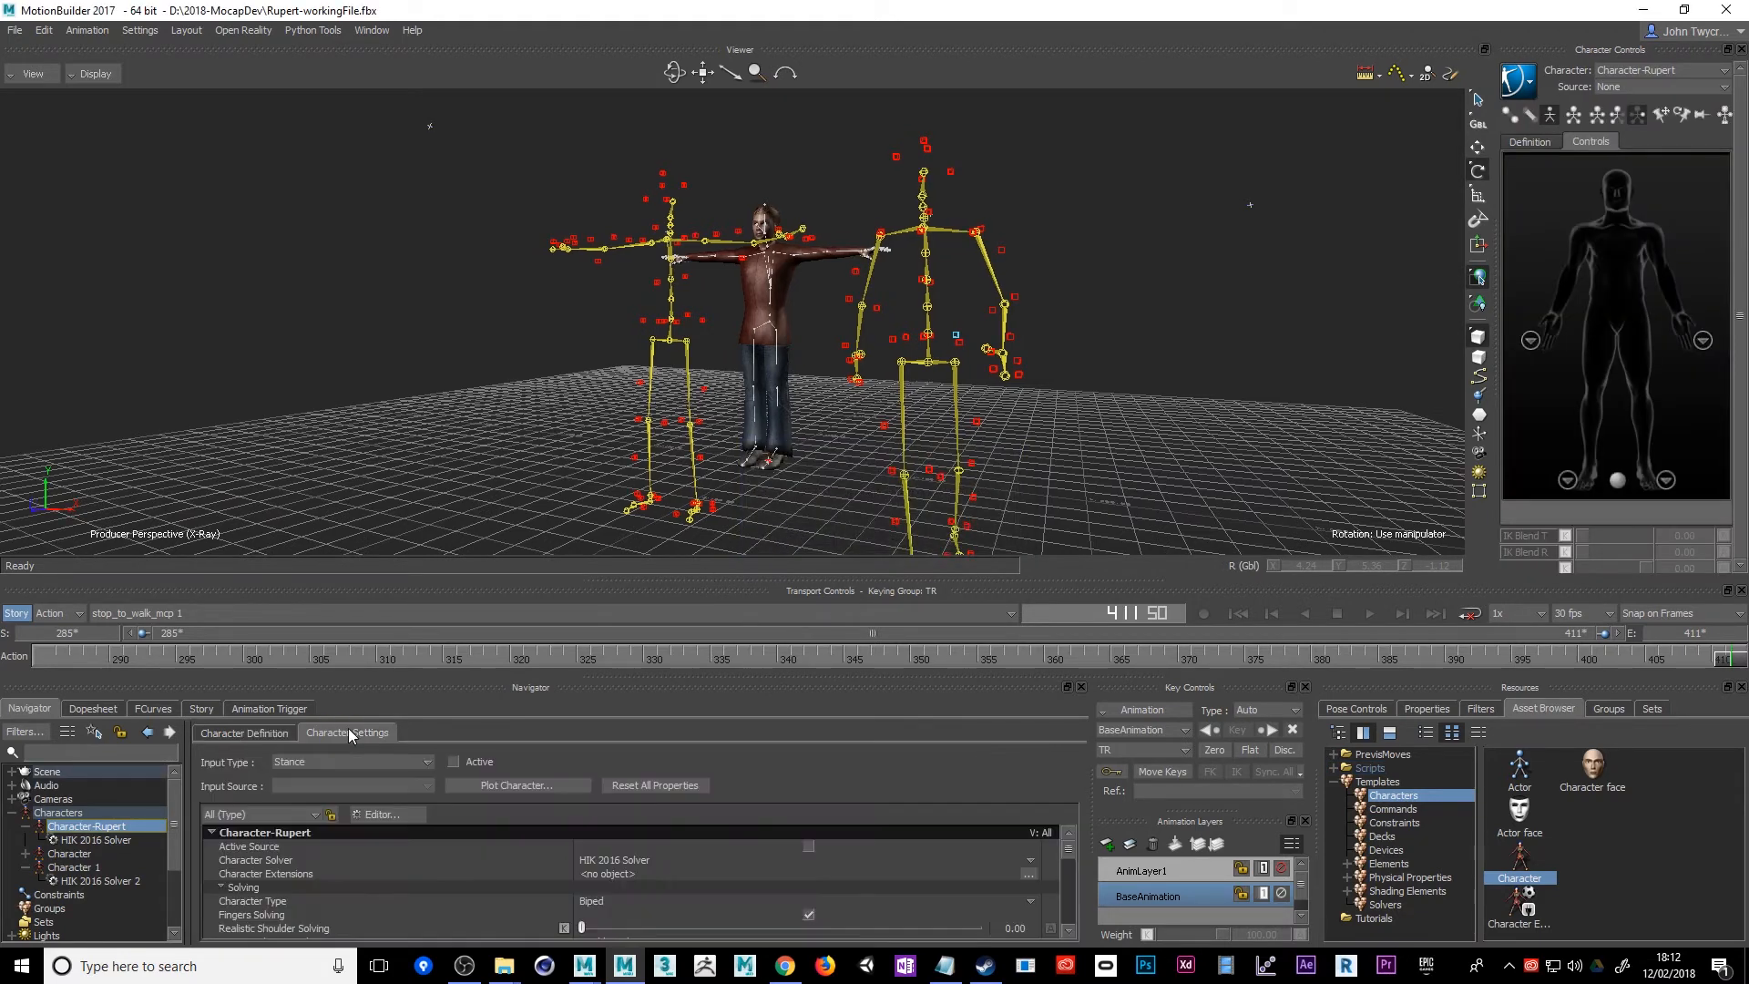
pyautogui.click(334, 760)
pyautogui.click(318, 794)
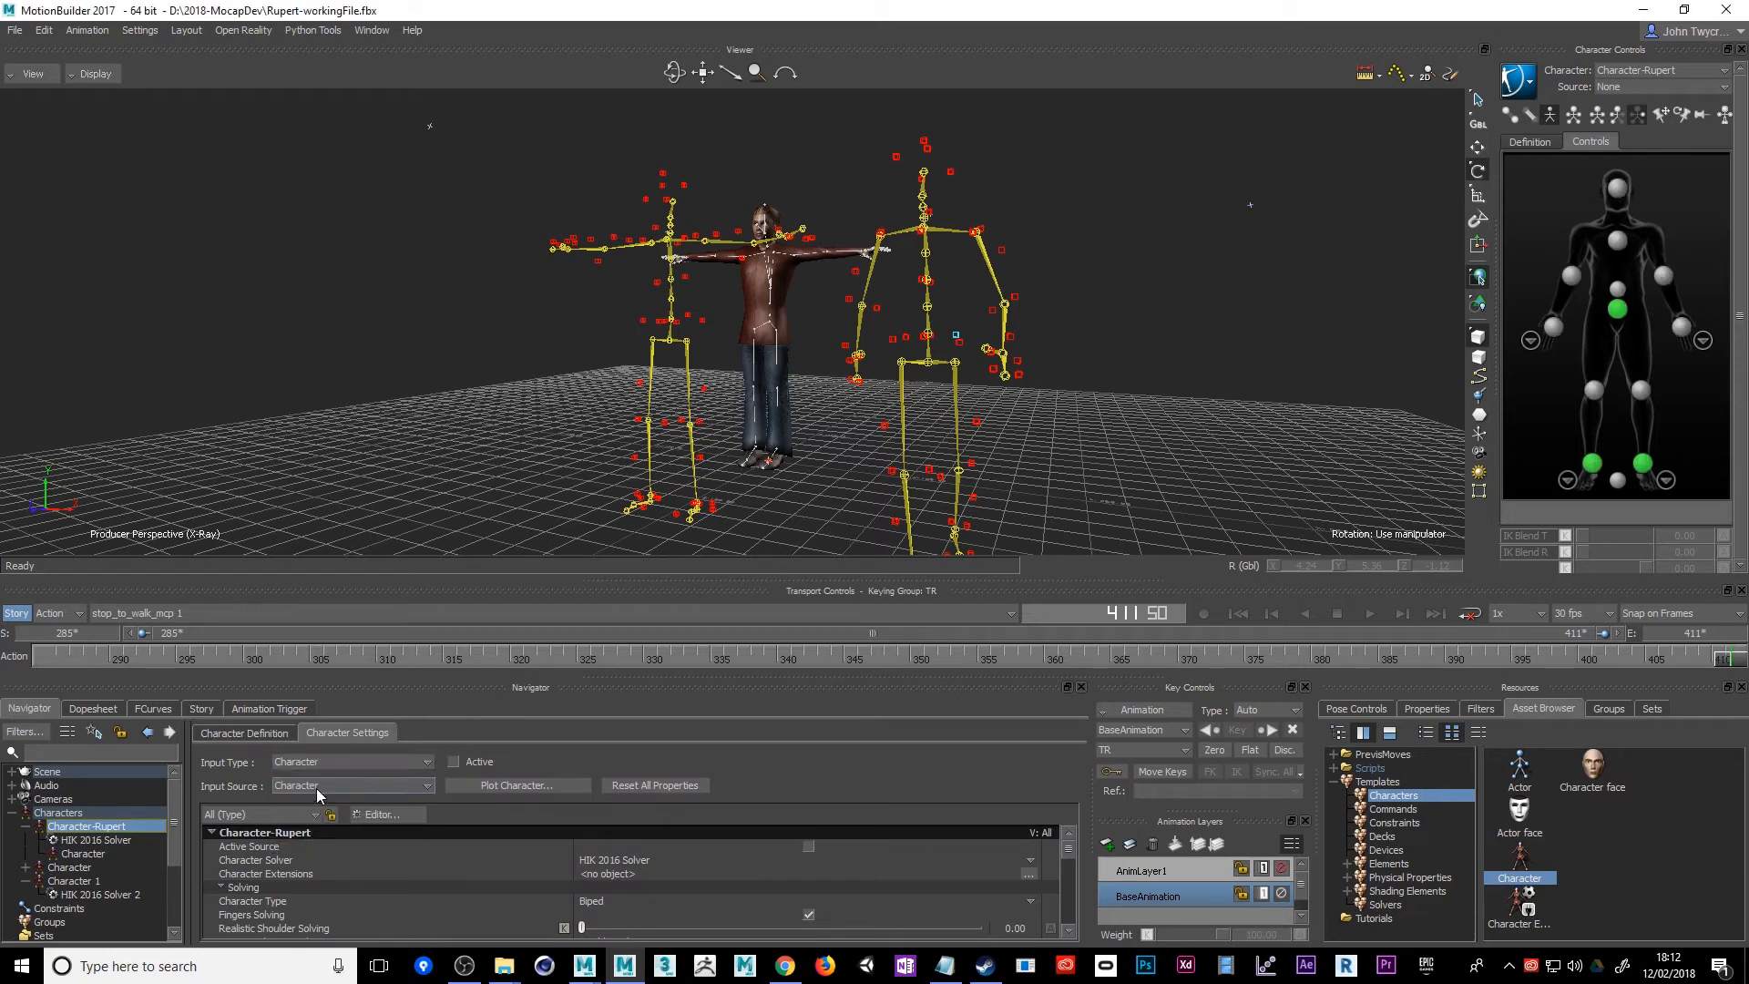
pyautogui.click(454, 762)
pyautogui.click(395, 789)
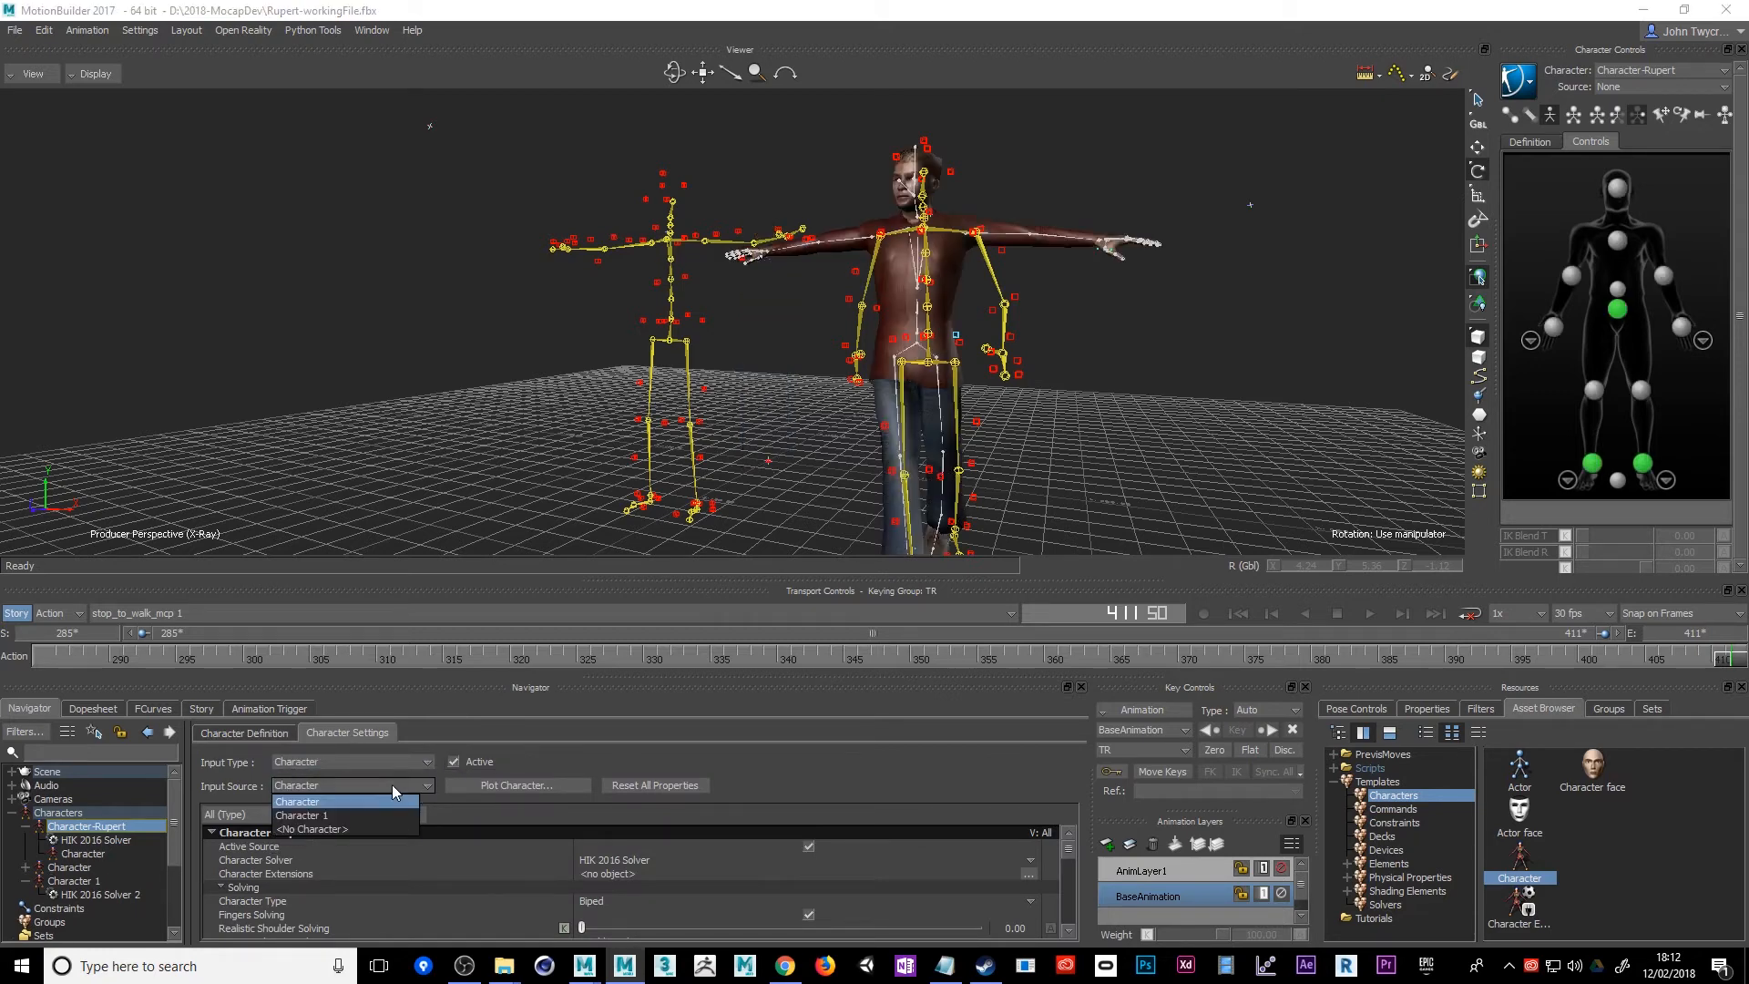
pyautogui.click(328, 817)
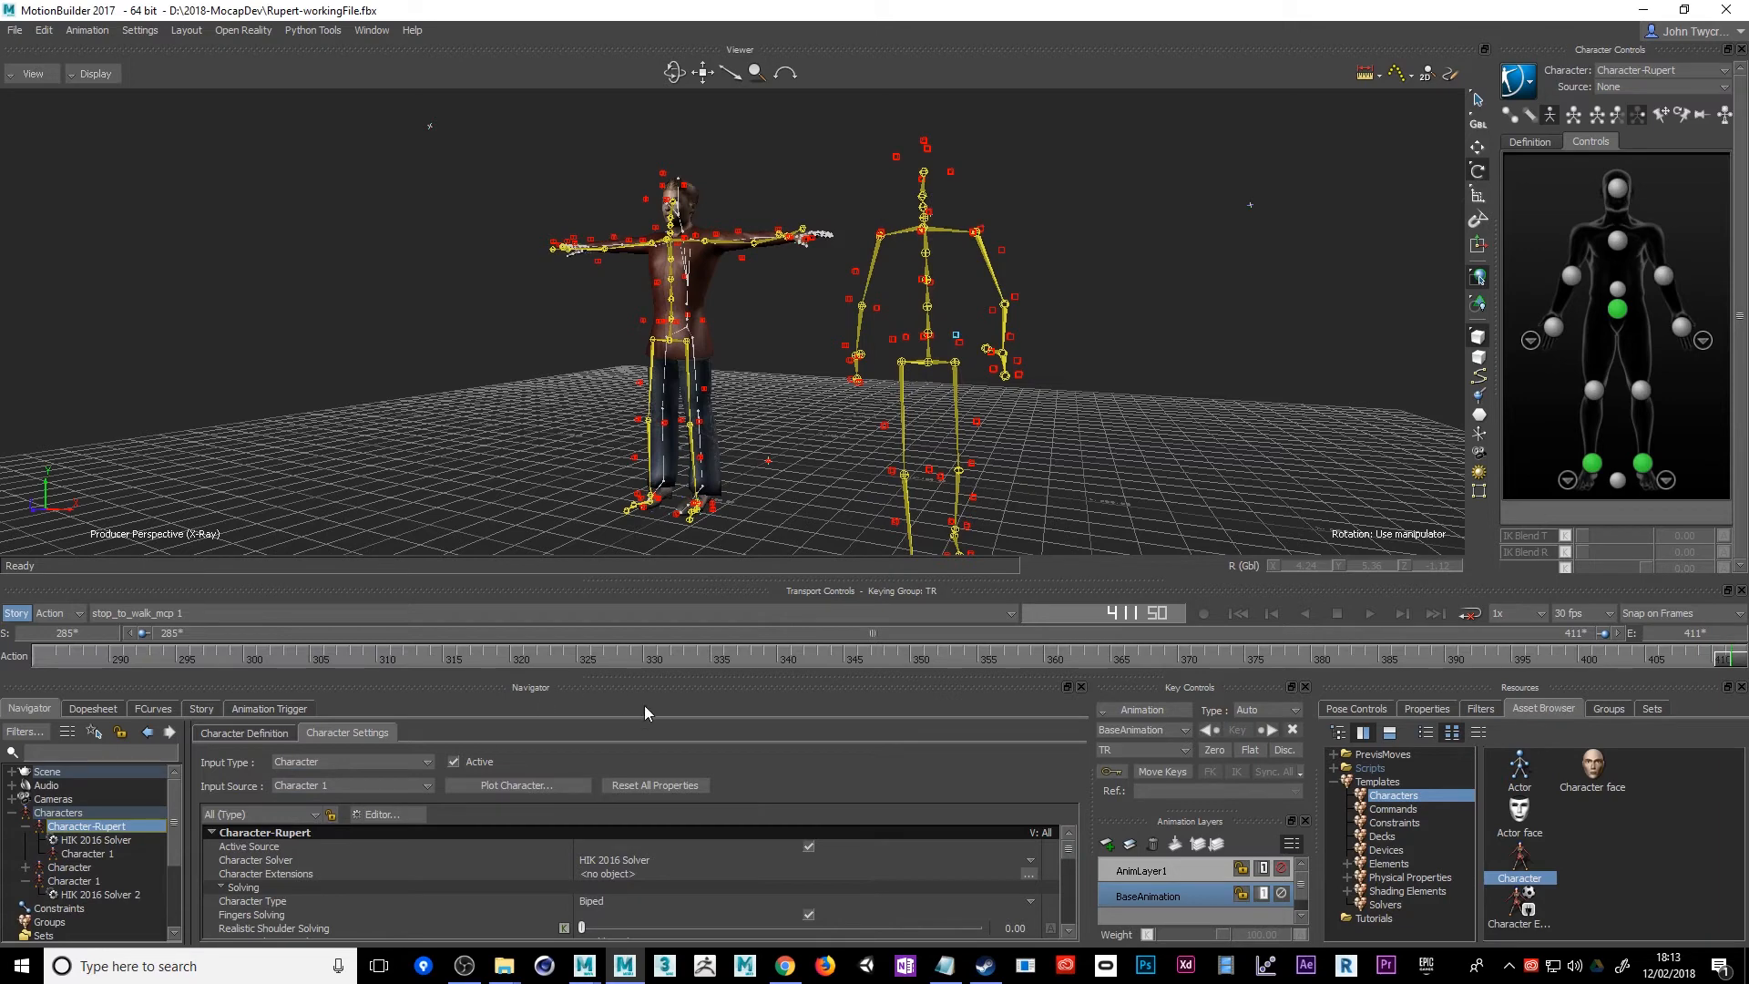
# Switch Character-Rupert's input source to Character to compare the motion, and set it back to Character 1
pyautogui.click(355, 789)
pyautogui.click(335, 804)
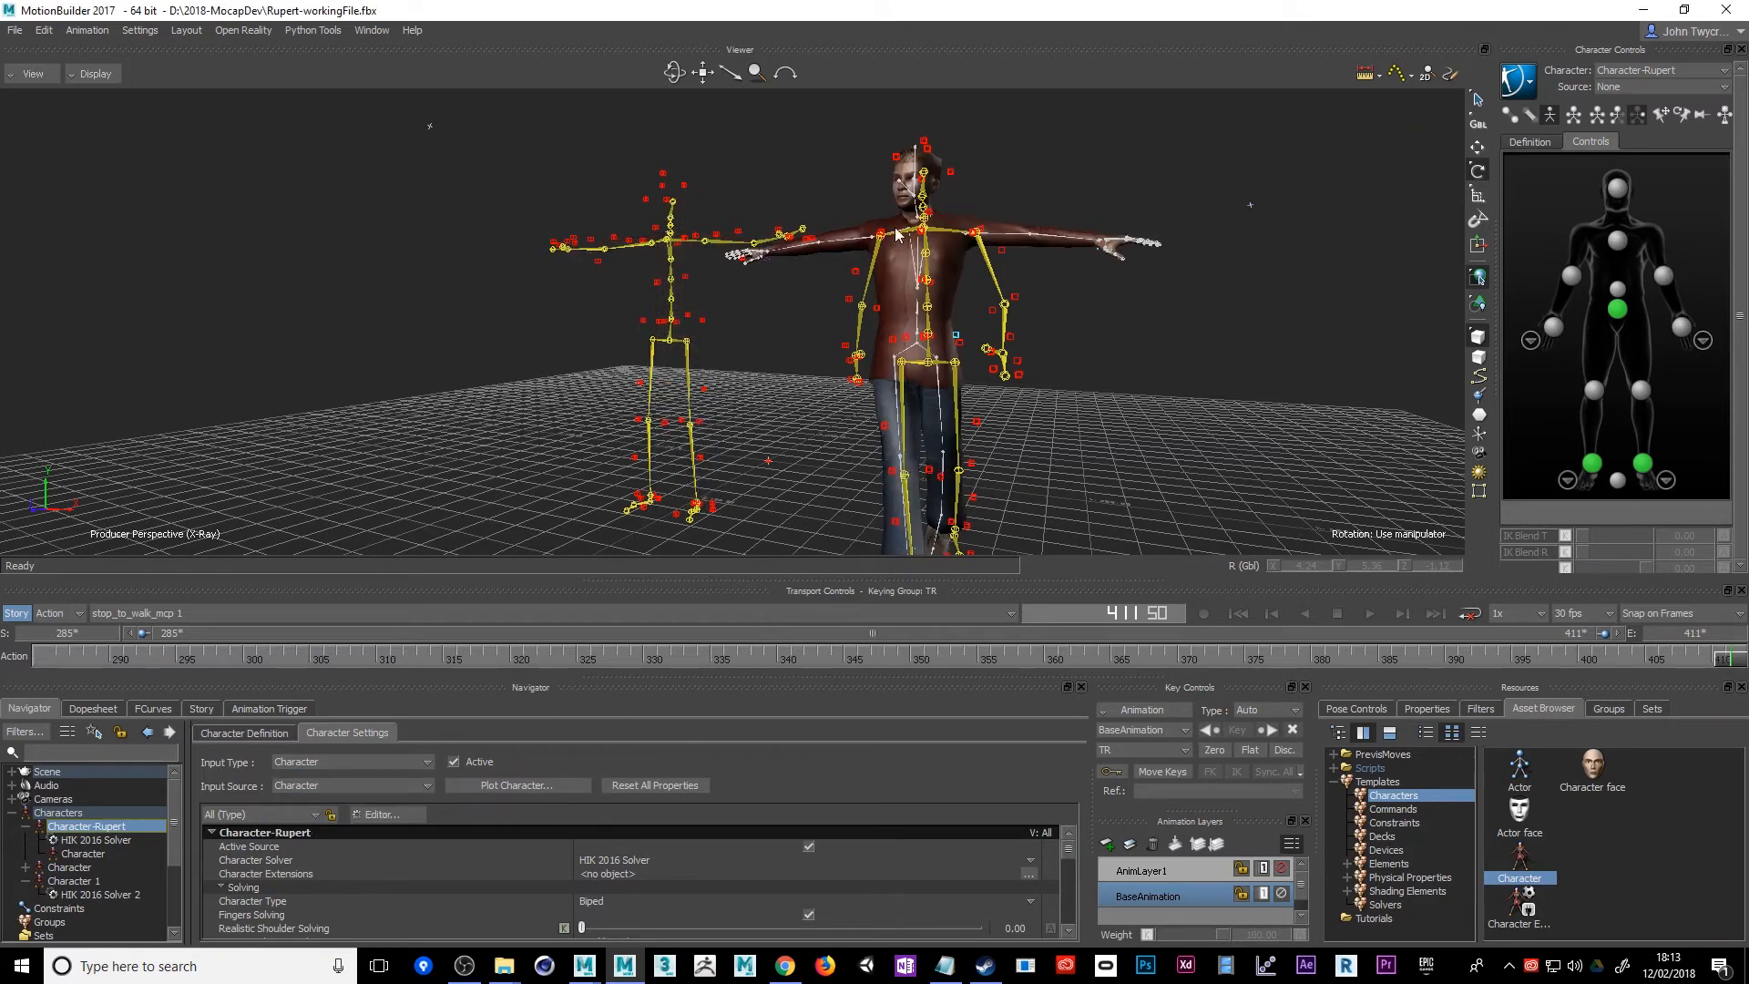
pyautogui.keyDown('ctrl'); pyautogui.keyDown('shift'); pyautogui.moveTo(802, 383); pyautogui.dragTo(847, 386); pyautogui.keyUp('shift'); pyautogui.keyUp('ctrl')
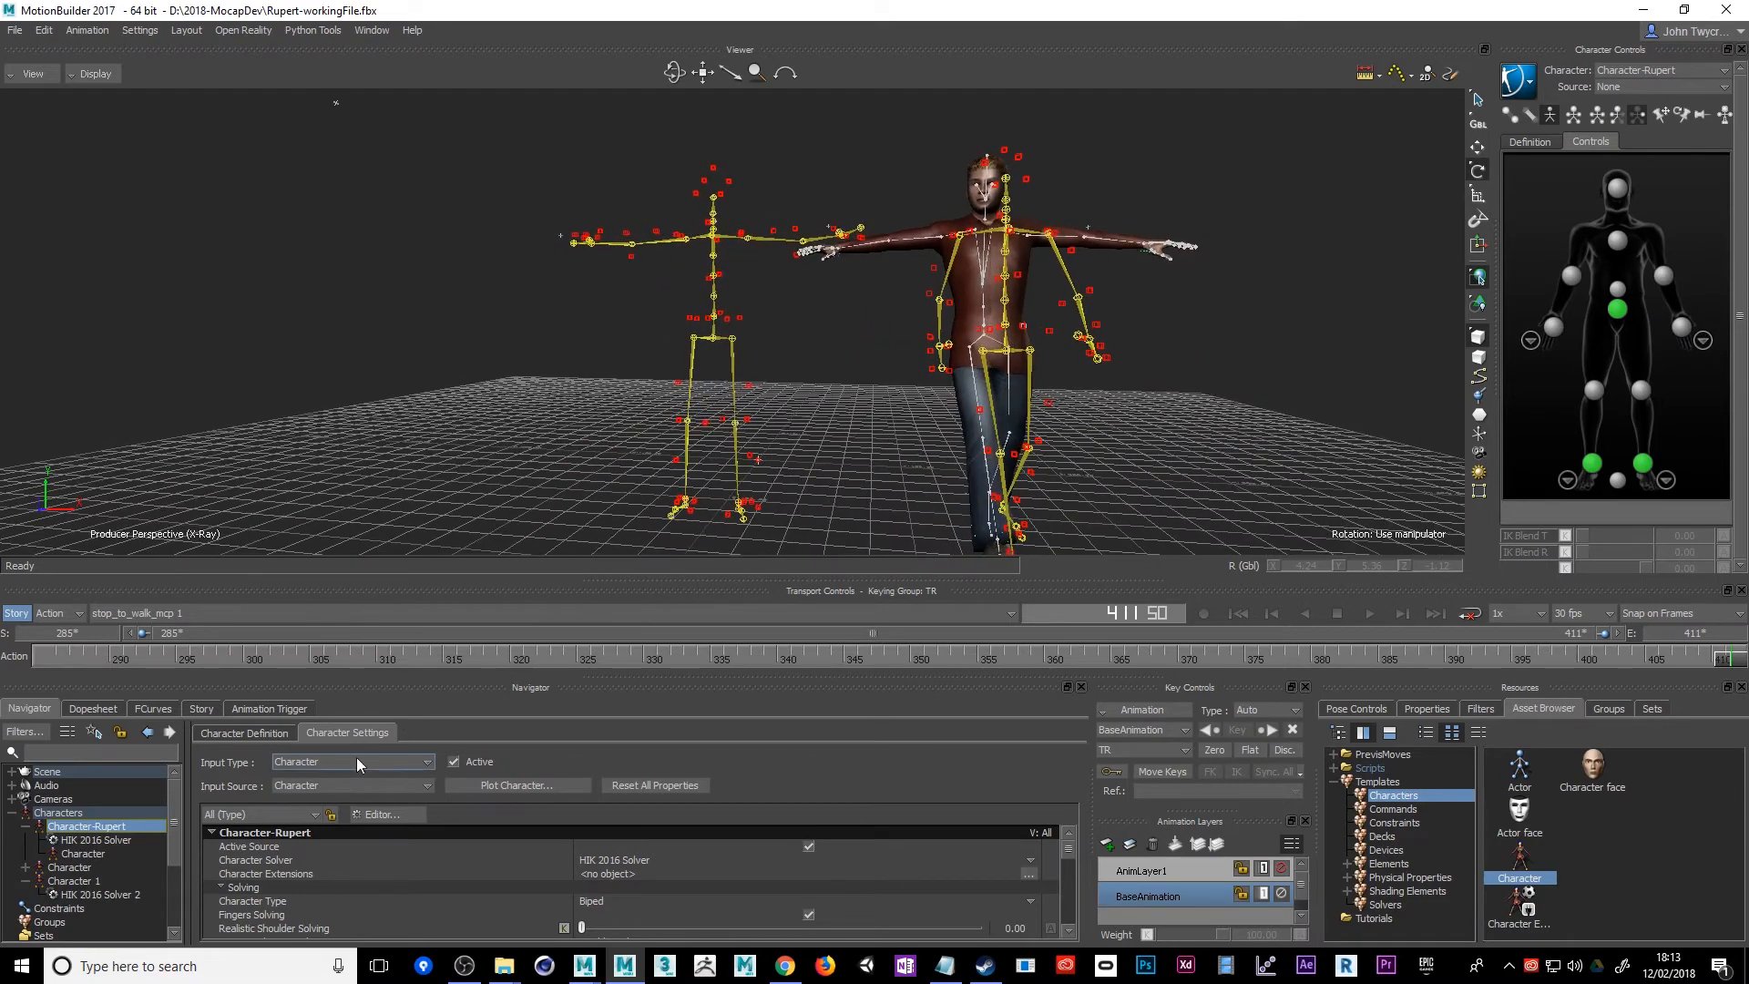
pyautogui.click(341, 785)
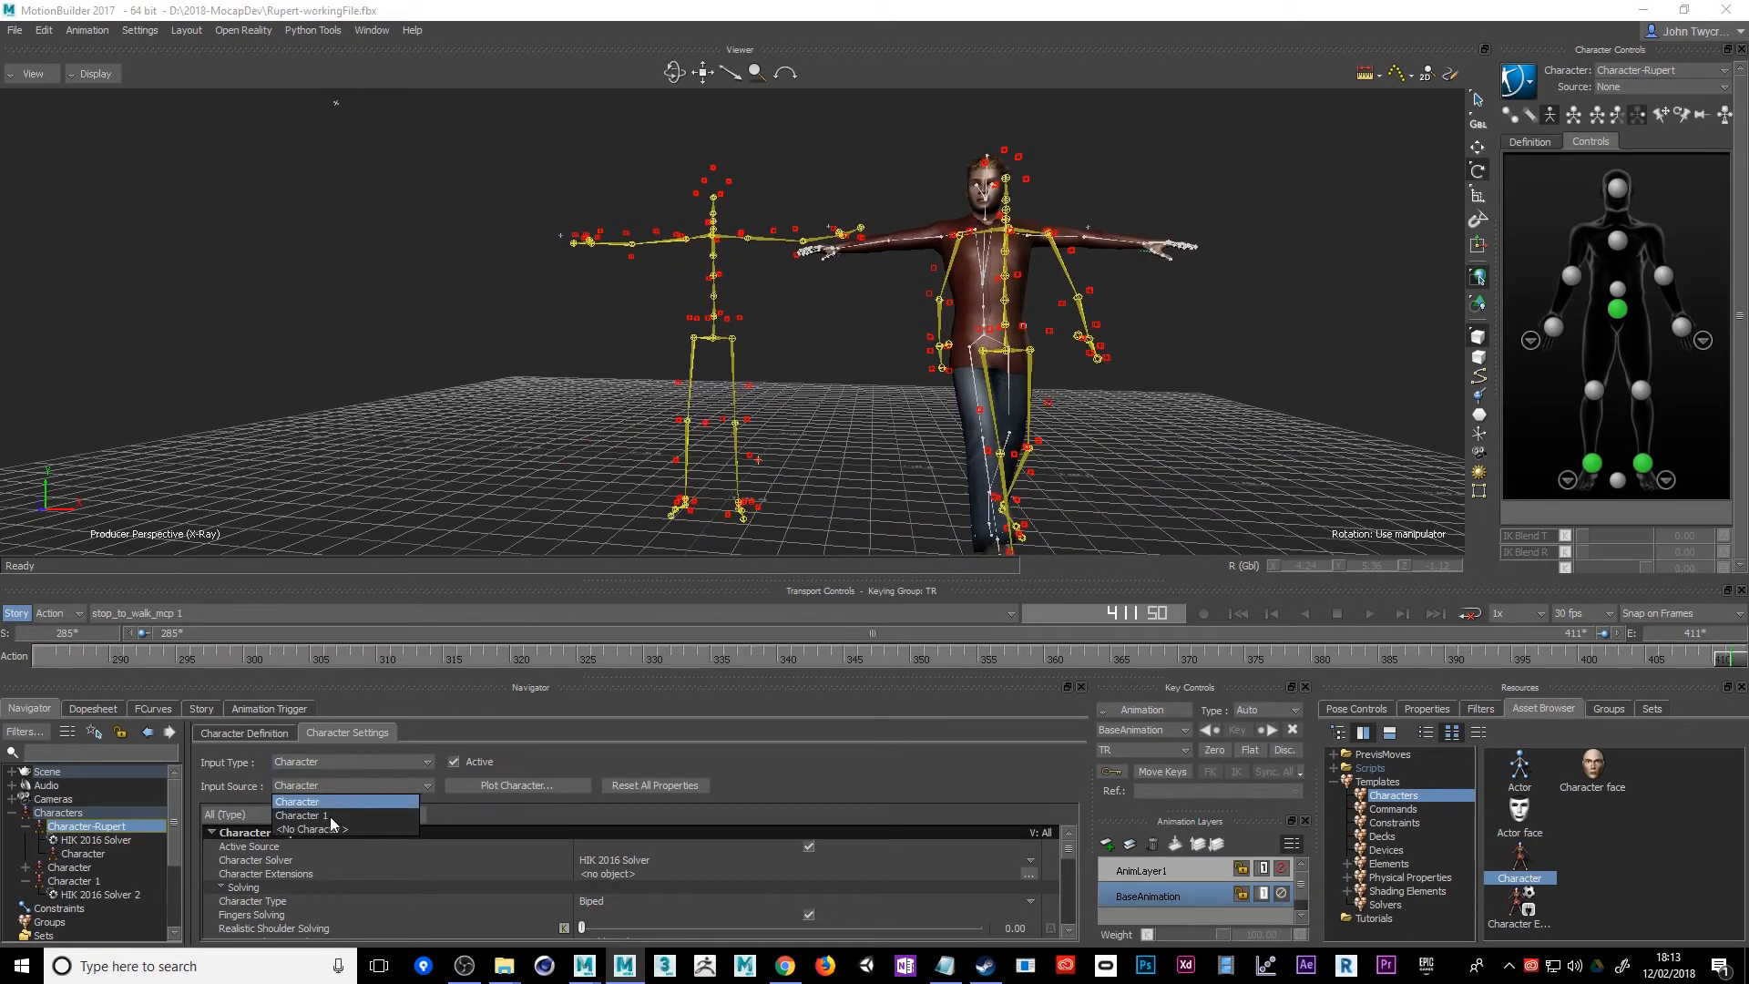
pyautogui.click(330, 816)
# Switch to the stop_to_walk_mcp take and scrub it to frame 564 to check Rupert's walk
pyautogui.keyDown('ctrl'); pyautogui.keyDown('shift'); pyautogui.moveTo(549, 473); pyautogui.dragTo(905, 575); pyautogui.keyUp('shift'); pyautogui.keyUp('ctrl')
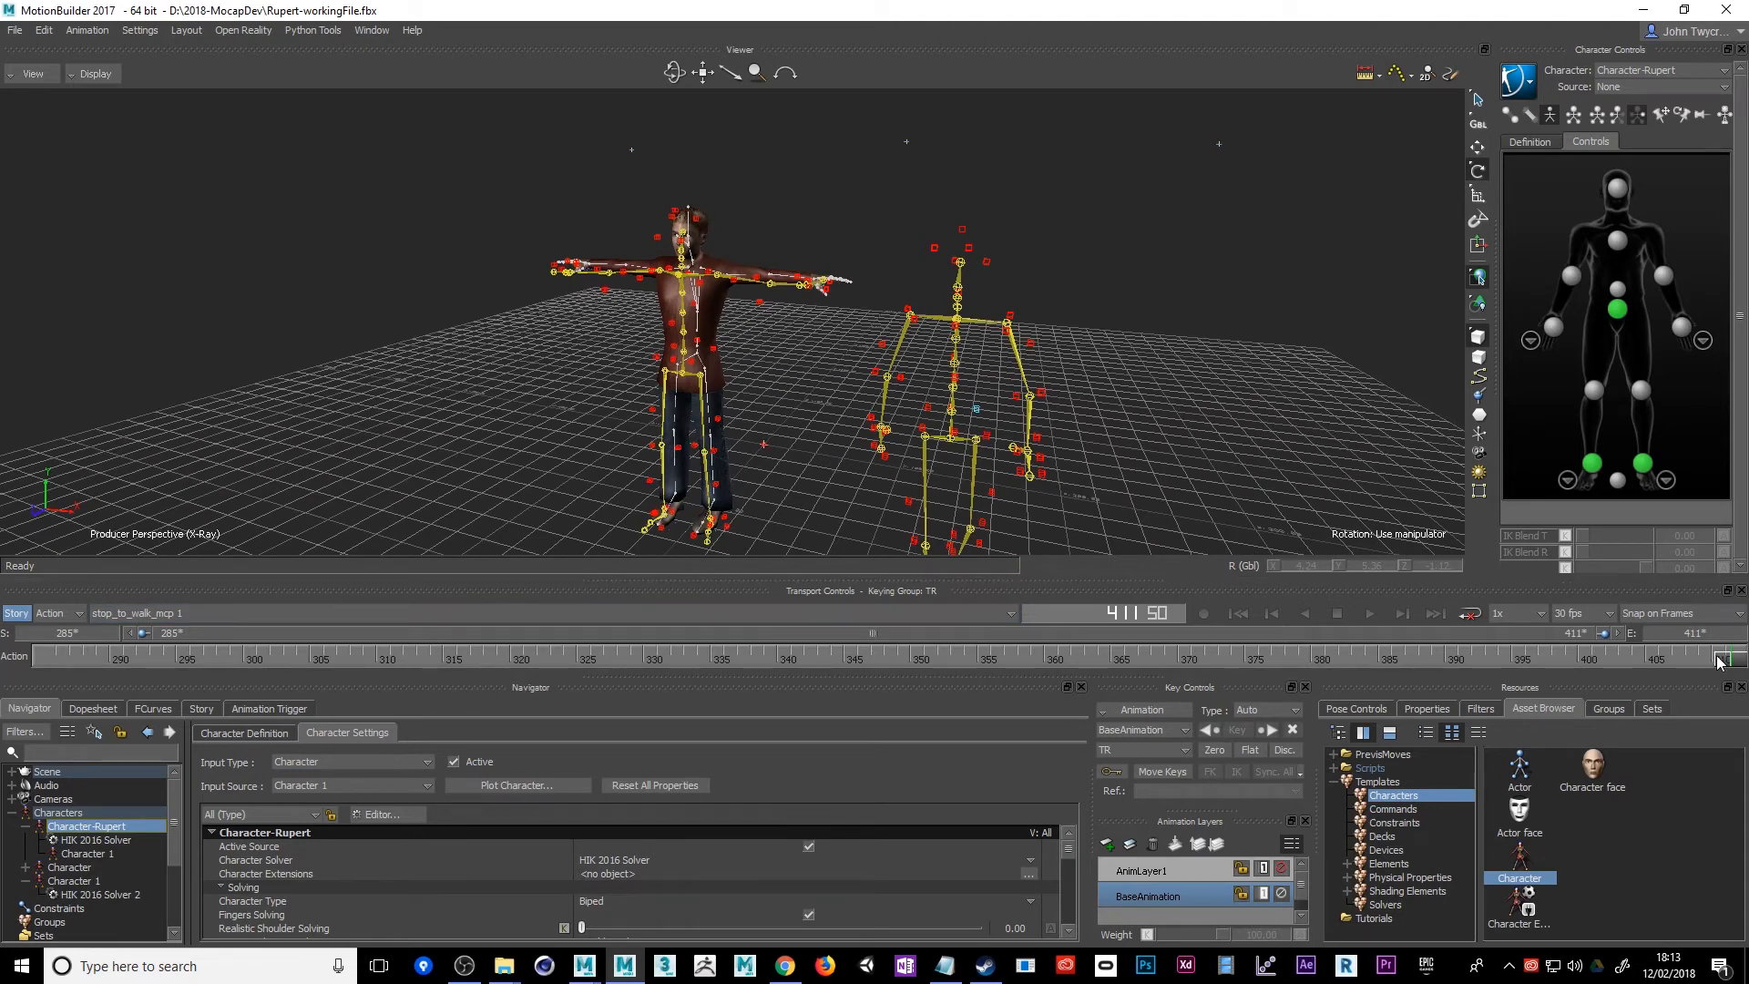
pyautogui.moveTo(1720, 657); pyautogui.dragTo(253, 665)
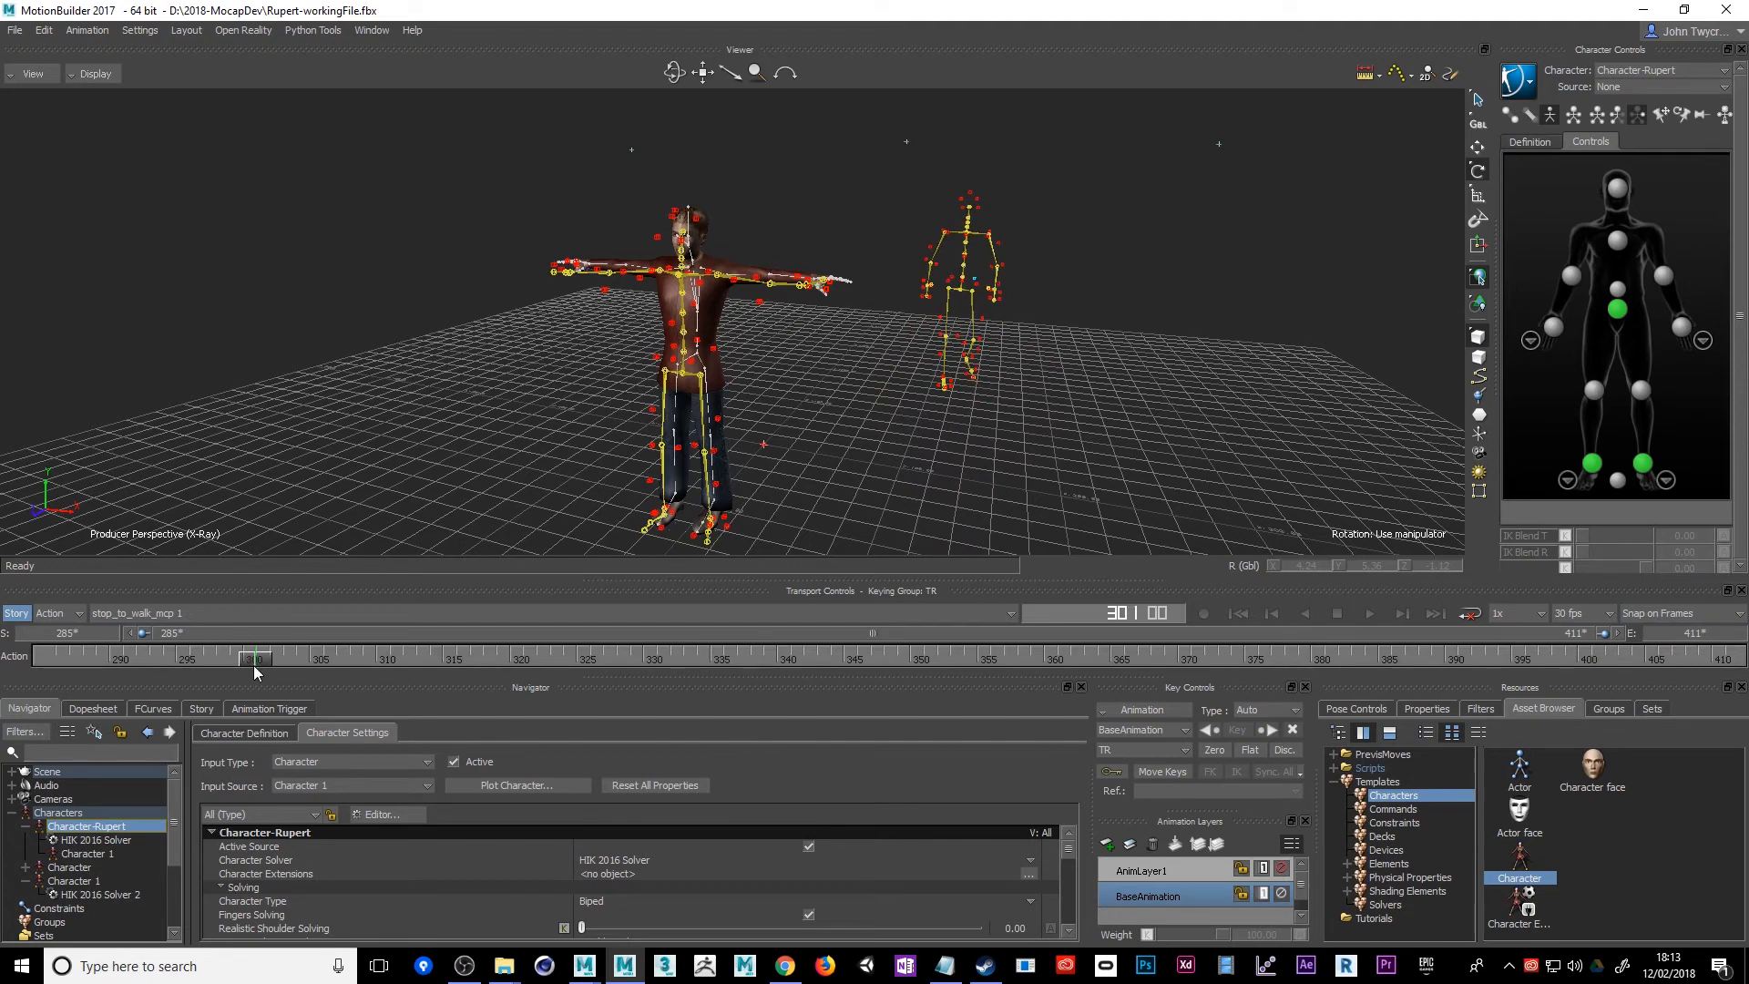
pyautogui.click(324, 616)
pyautogui.click(172, 644)
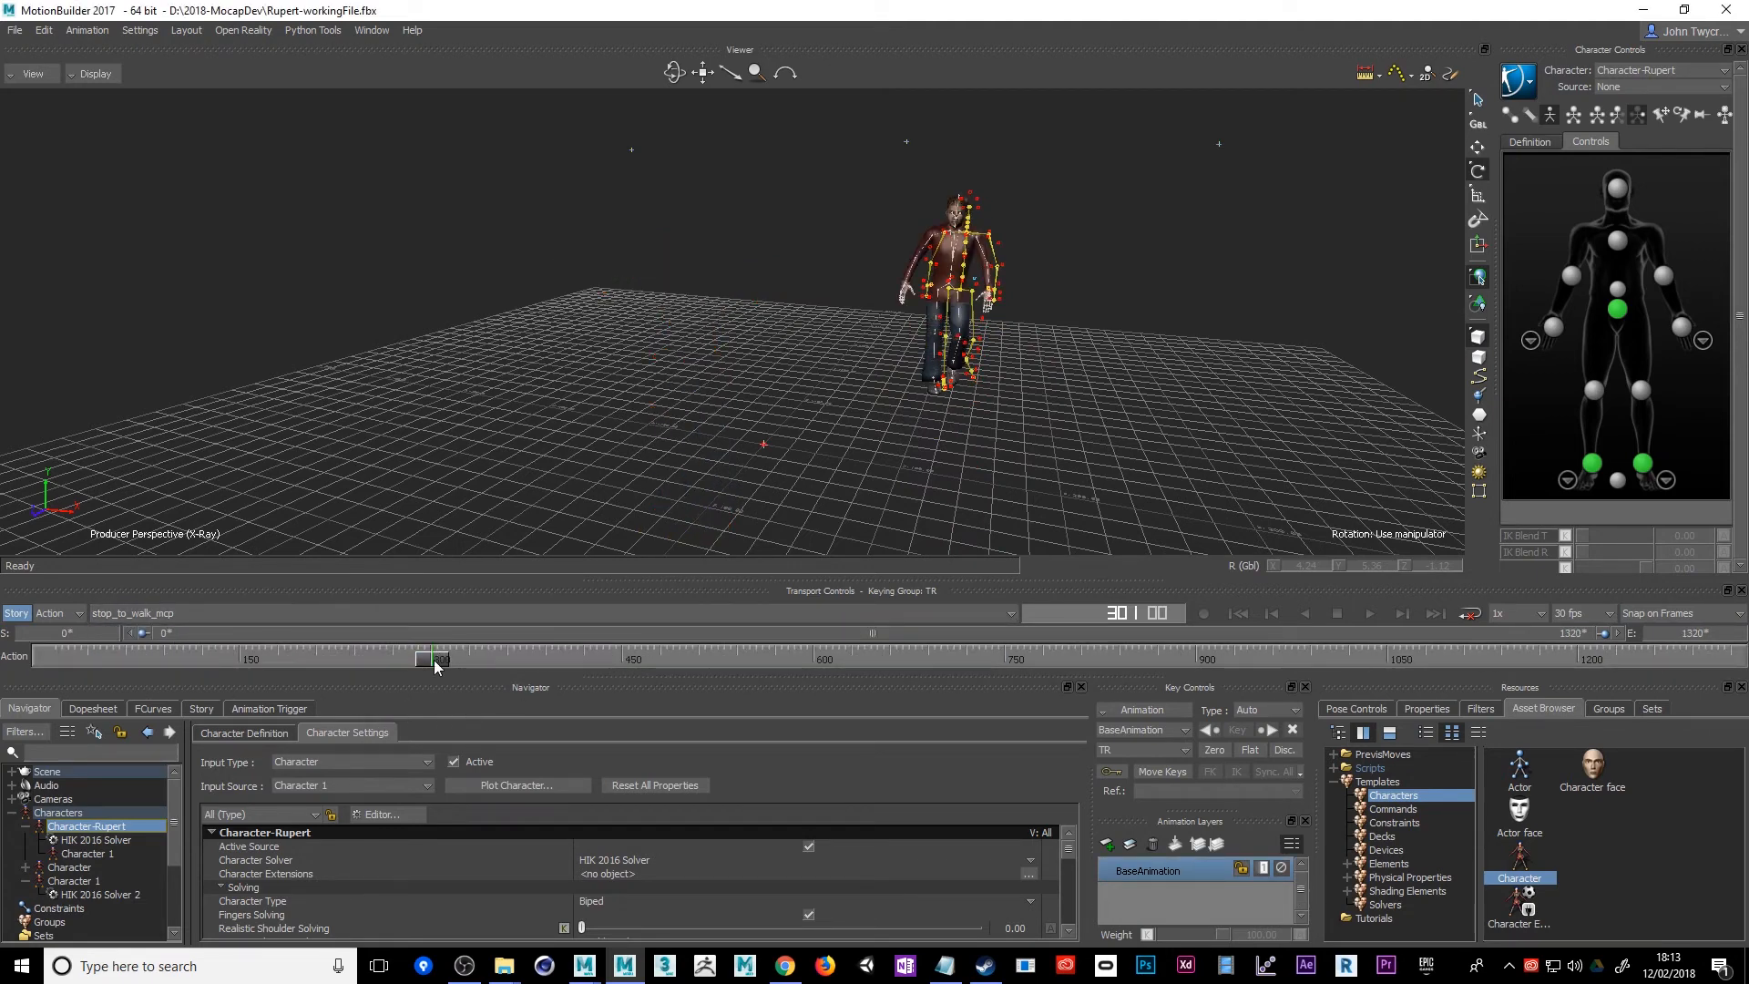
pyautogui.moveTo(438, 661); pyautogui.dragTo(768, 657)
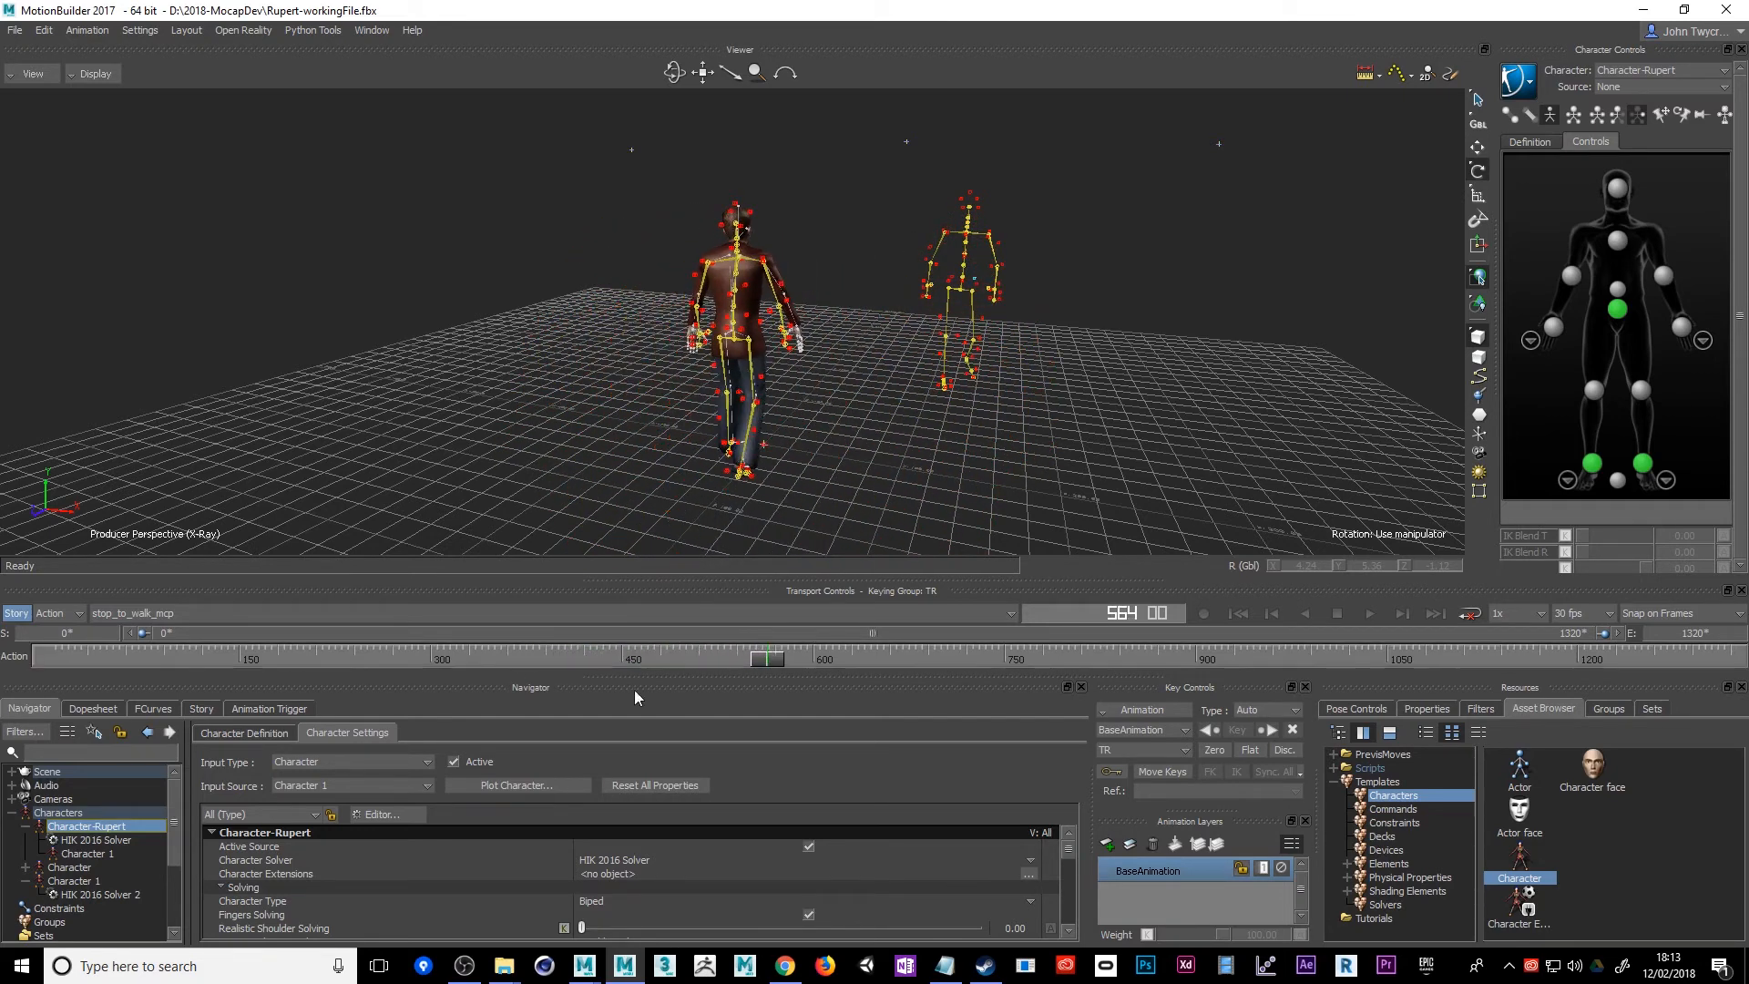
pyautogui.click(248, 736)
pyautogui.click(312, 734)
pyautogui.click(254, 733)
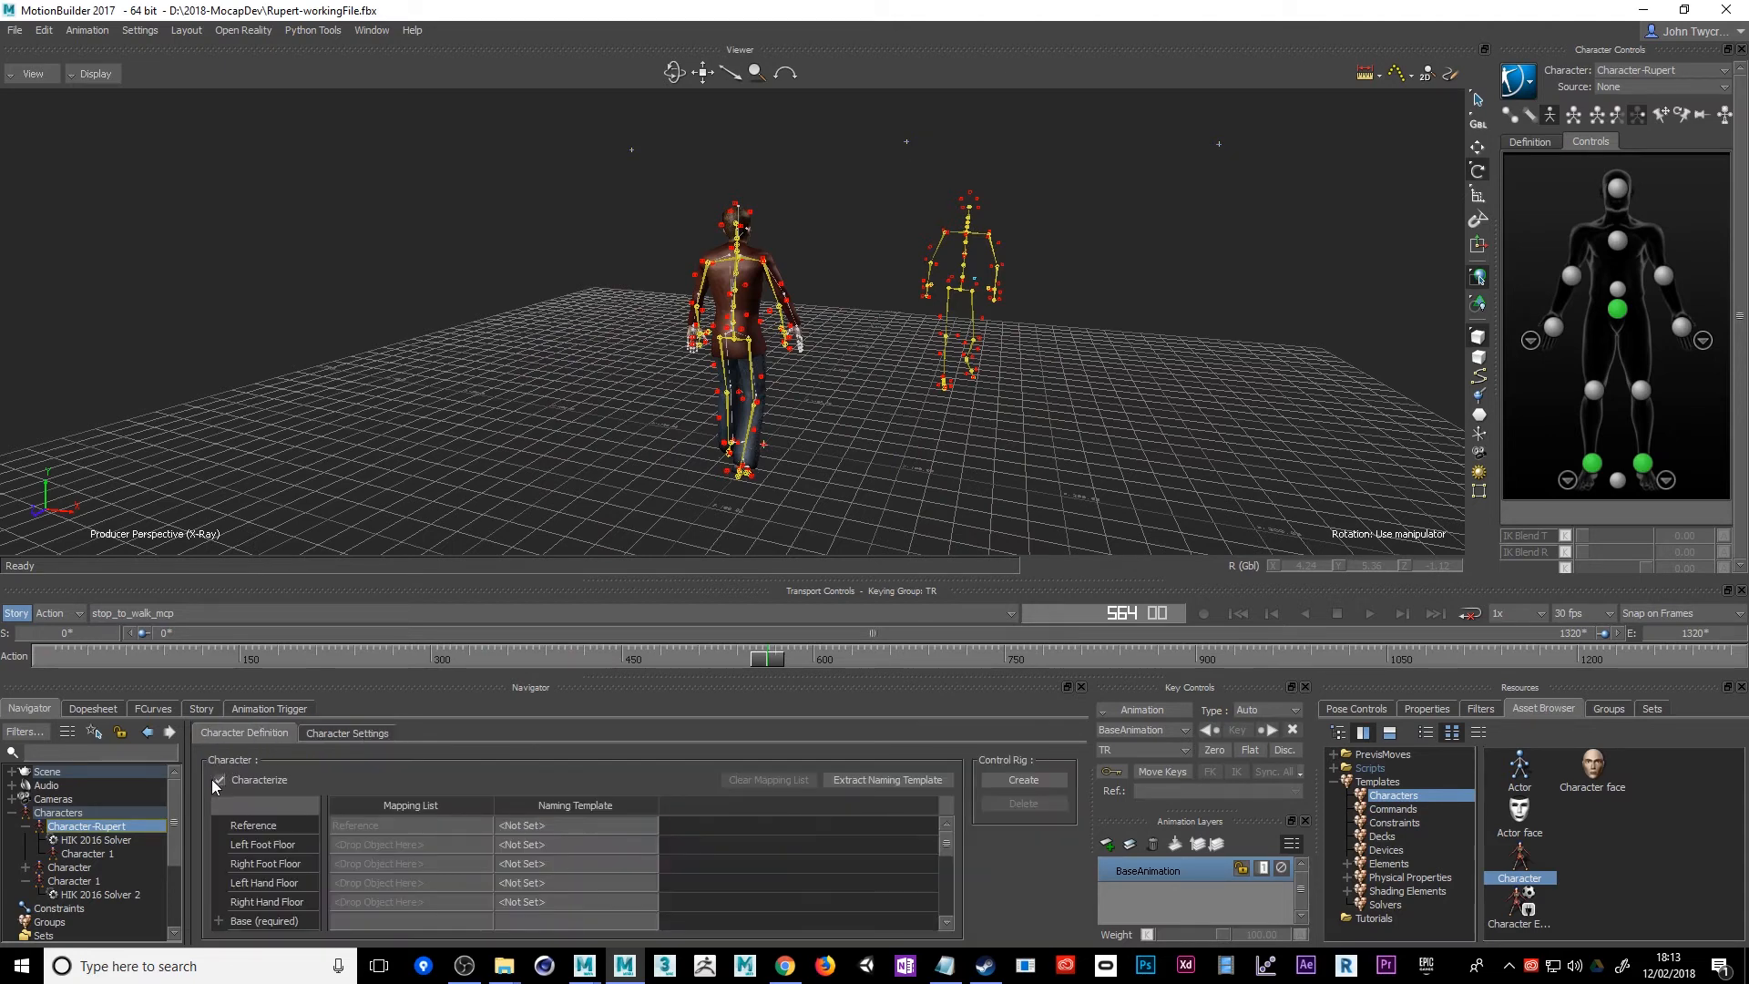
pyautogui.click(214, 776)
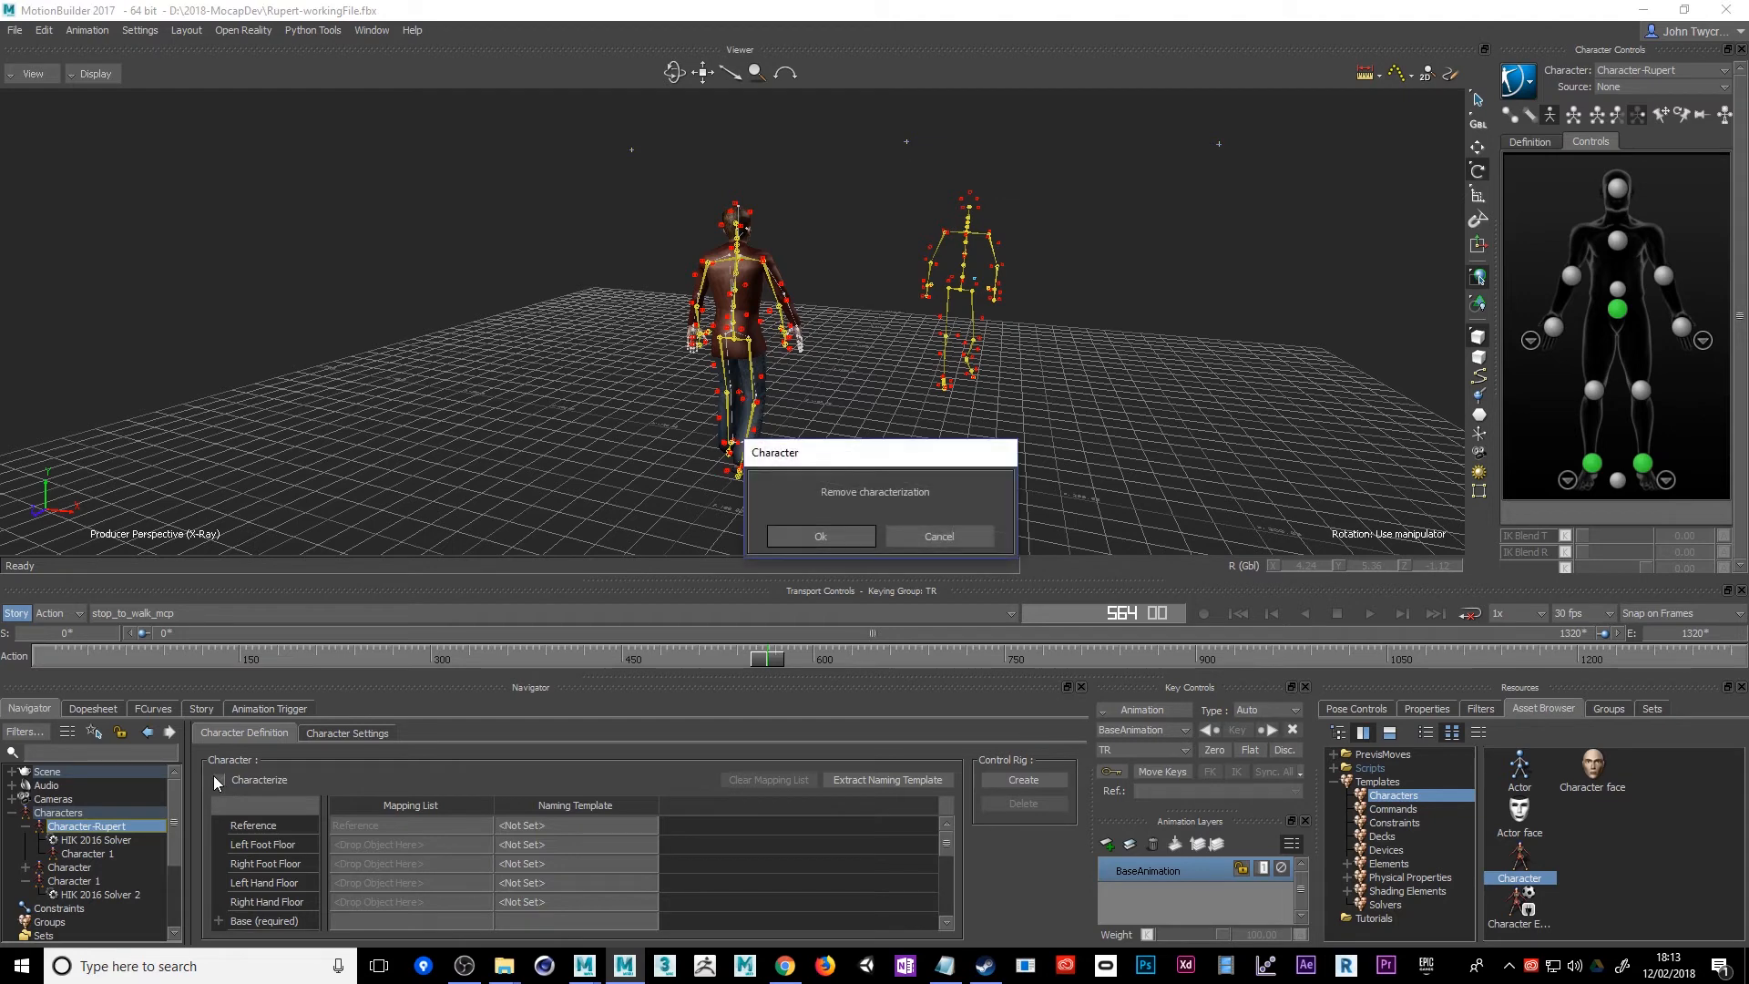
pyautogui.click(919, 538)
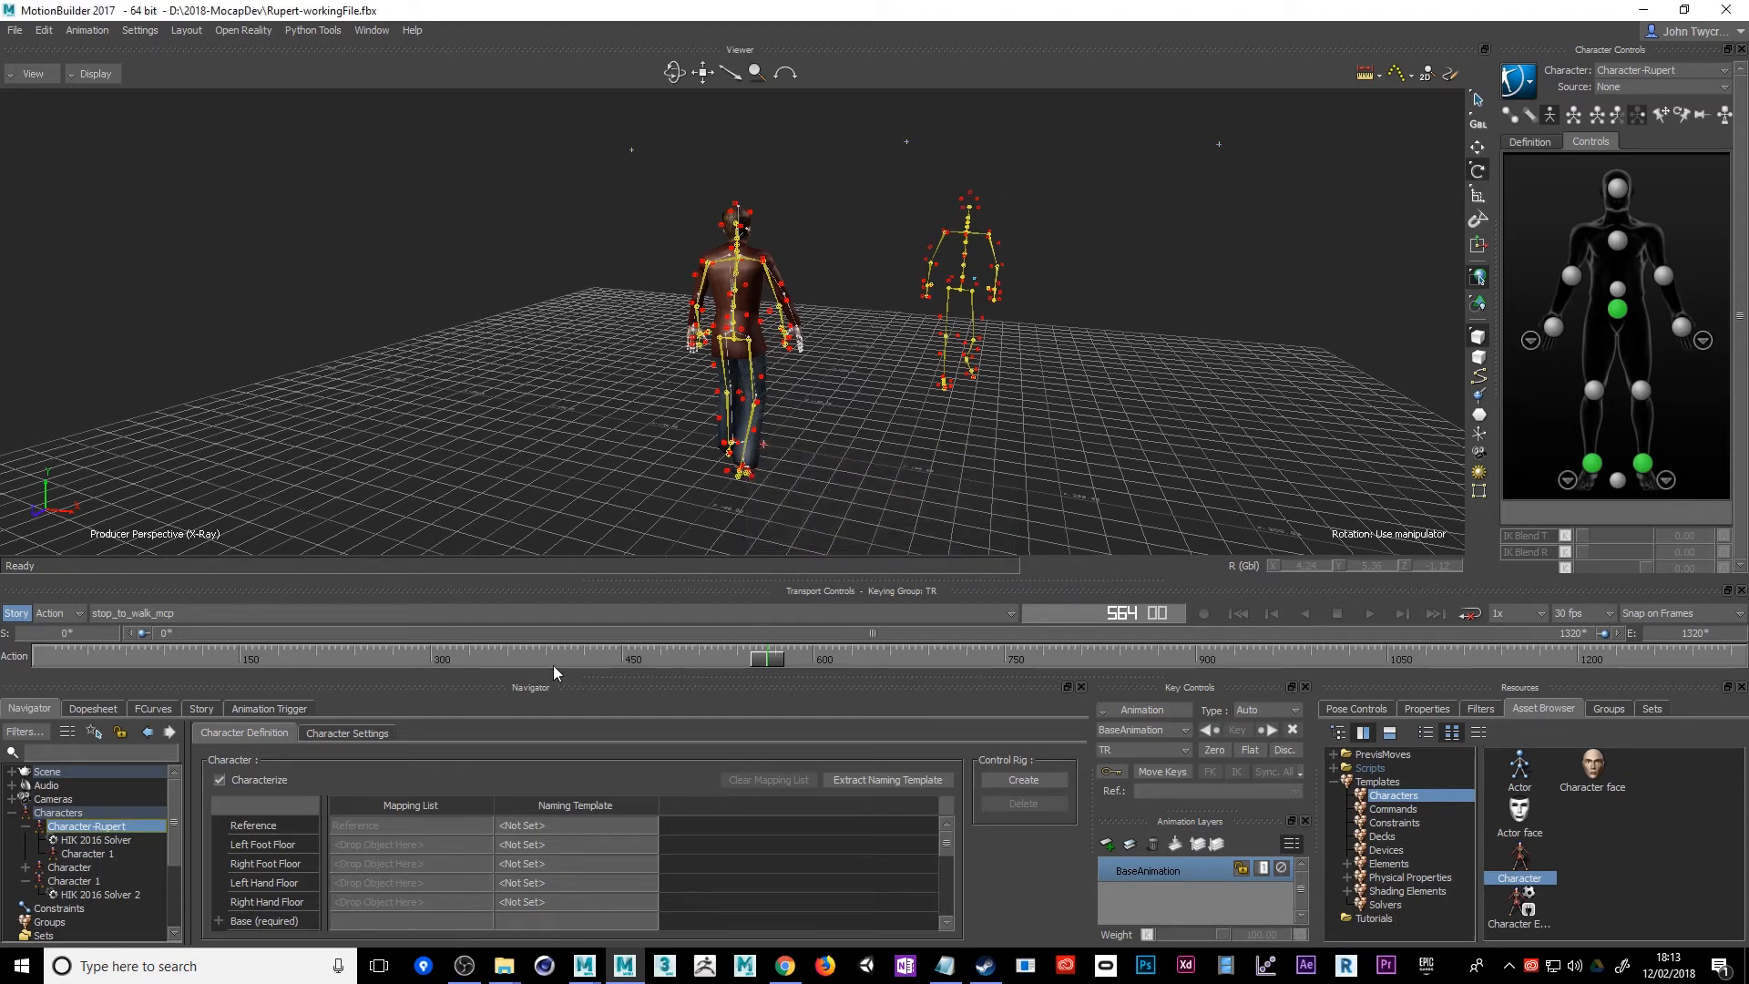
pyautogui.click(333, 734)
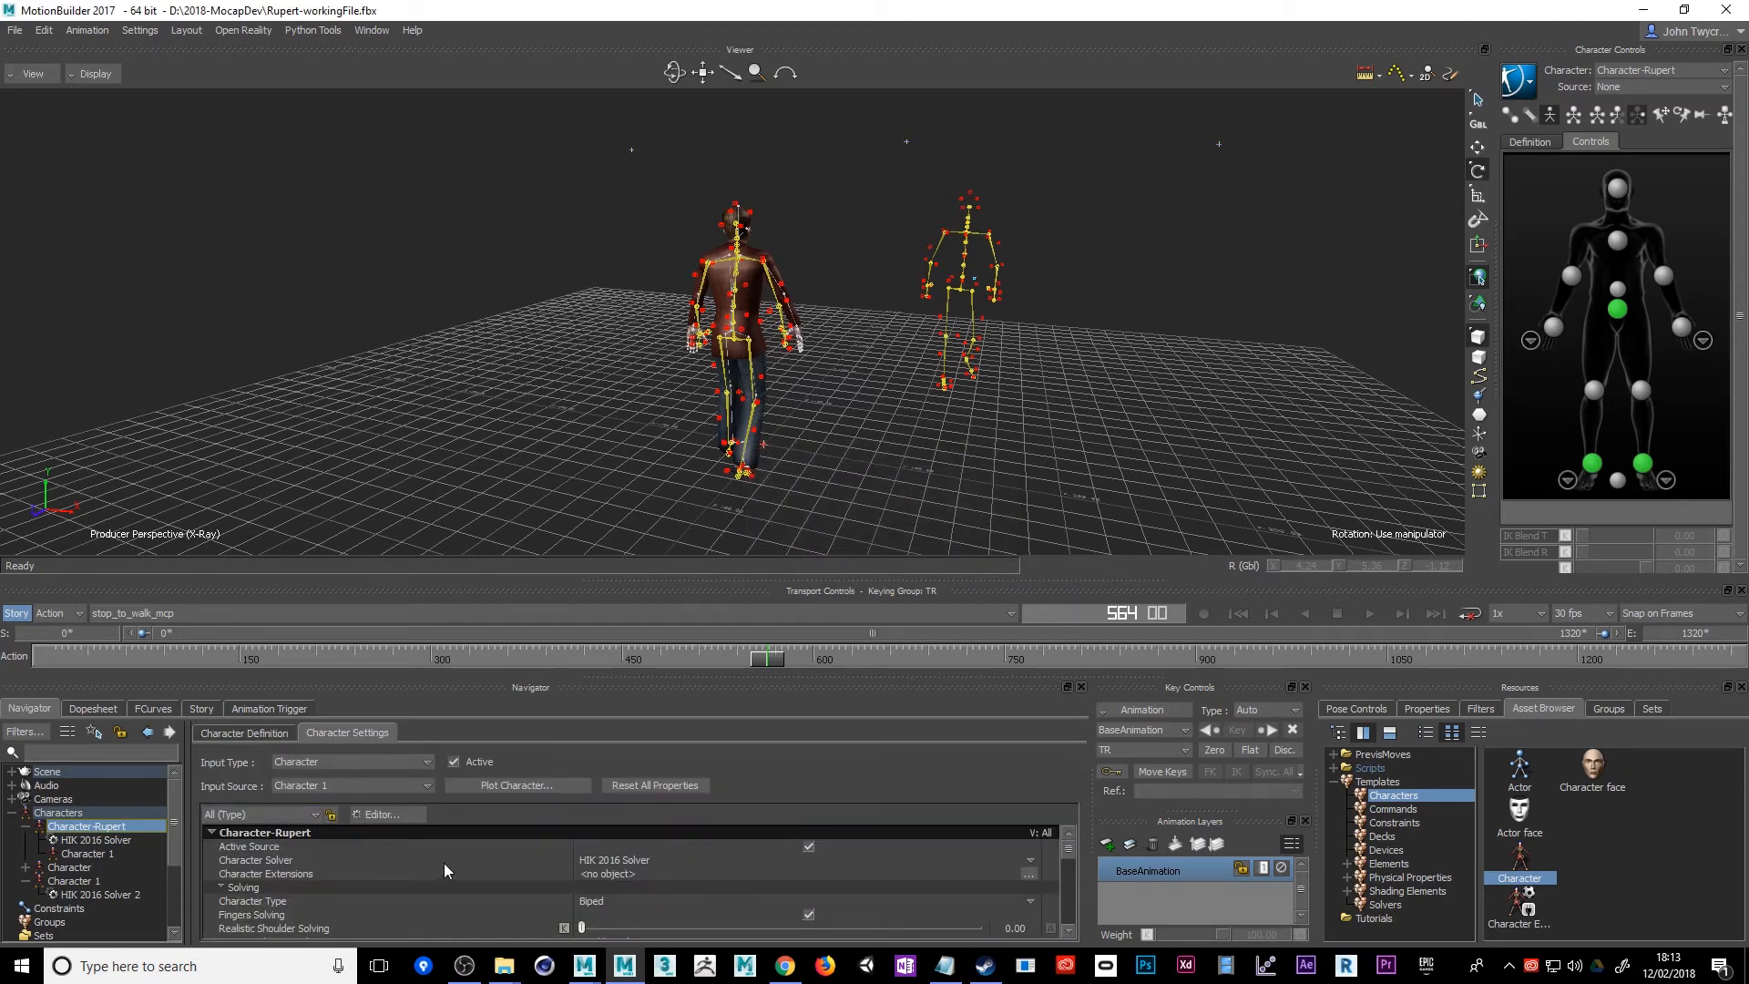
pyautogui.click(210, 829)
pyautogui.click(210, 829)
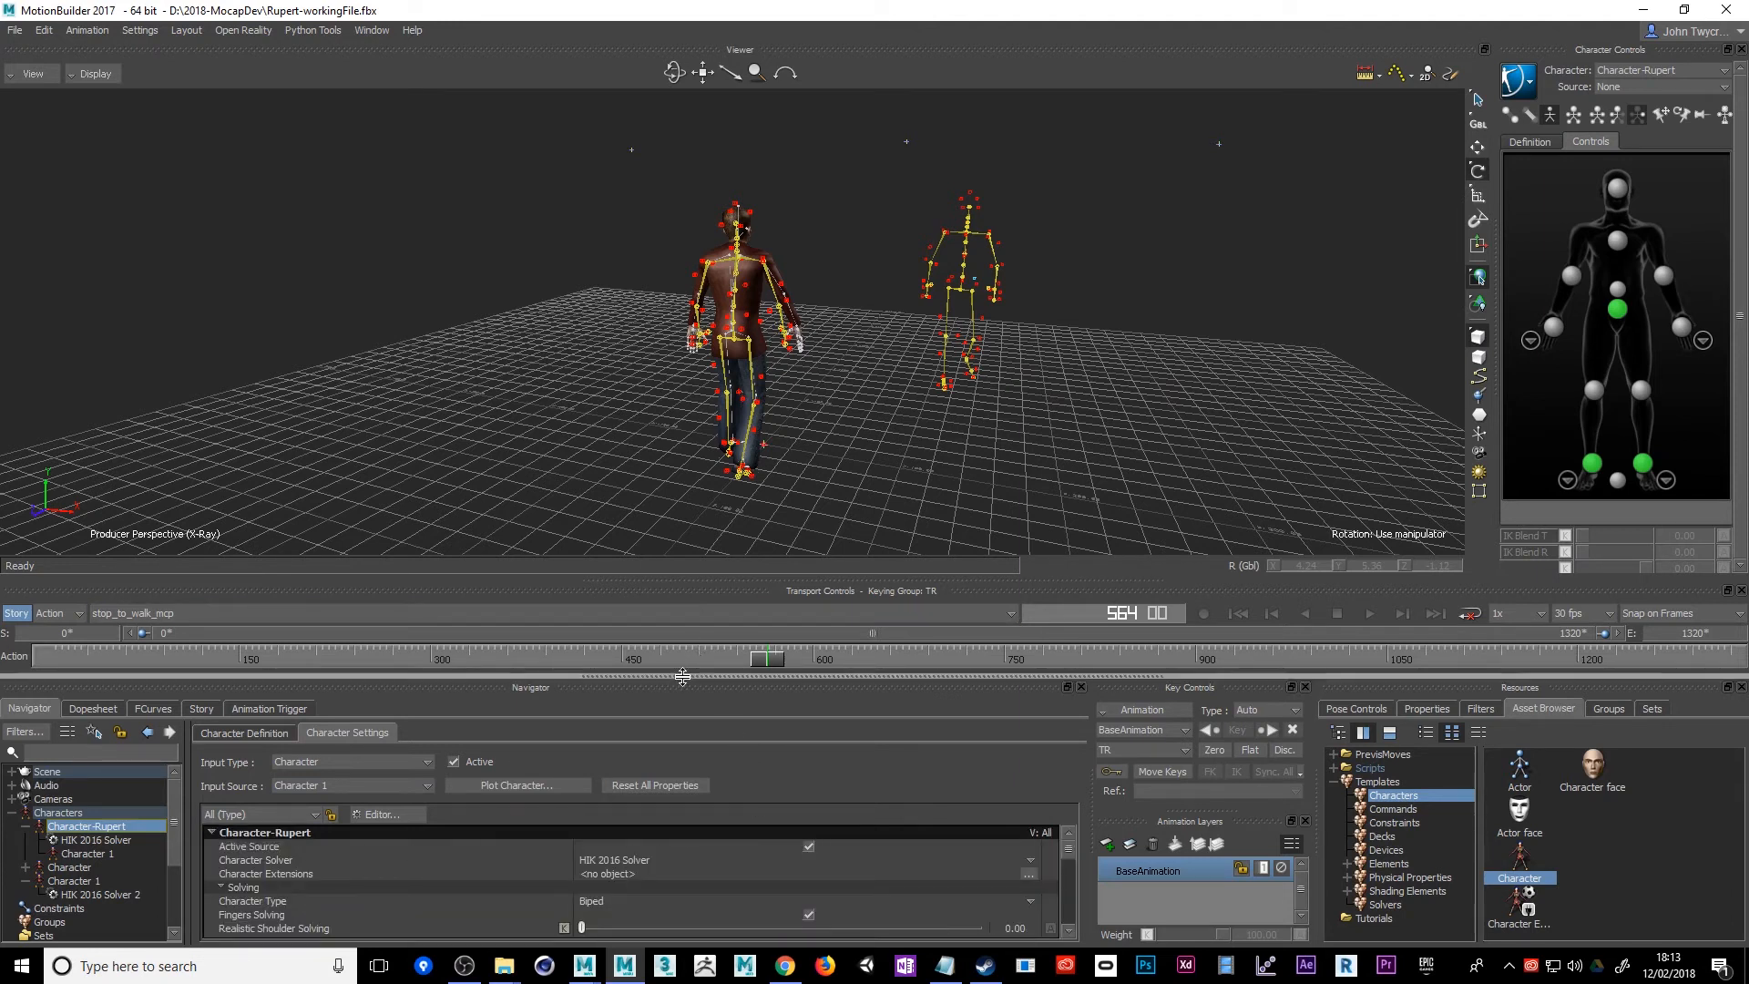
# Enable Match Source in Character-Rupert's Retargeting settings and scrub the take to frame 866
pyautogui.moveTo(686, 688); pyautogui.dragTo(683, 588)
pyautogui.scroll(-2, 439, 854)
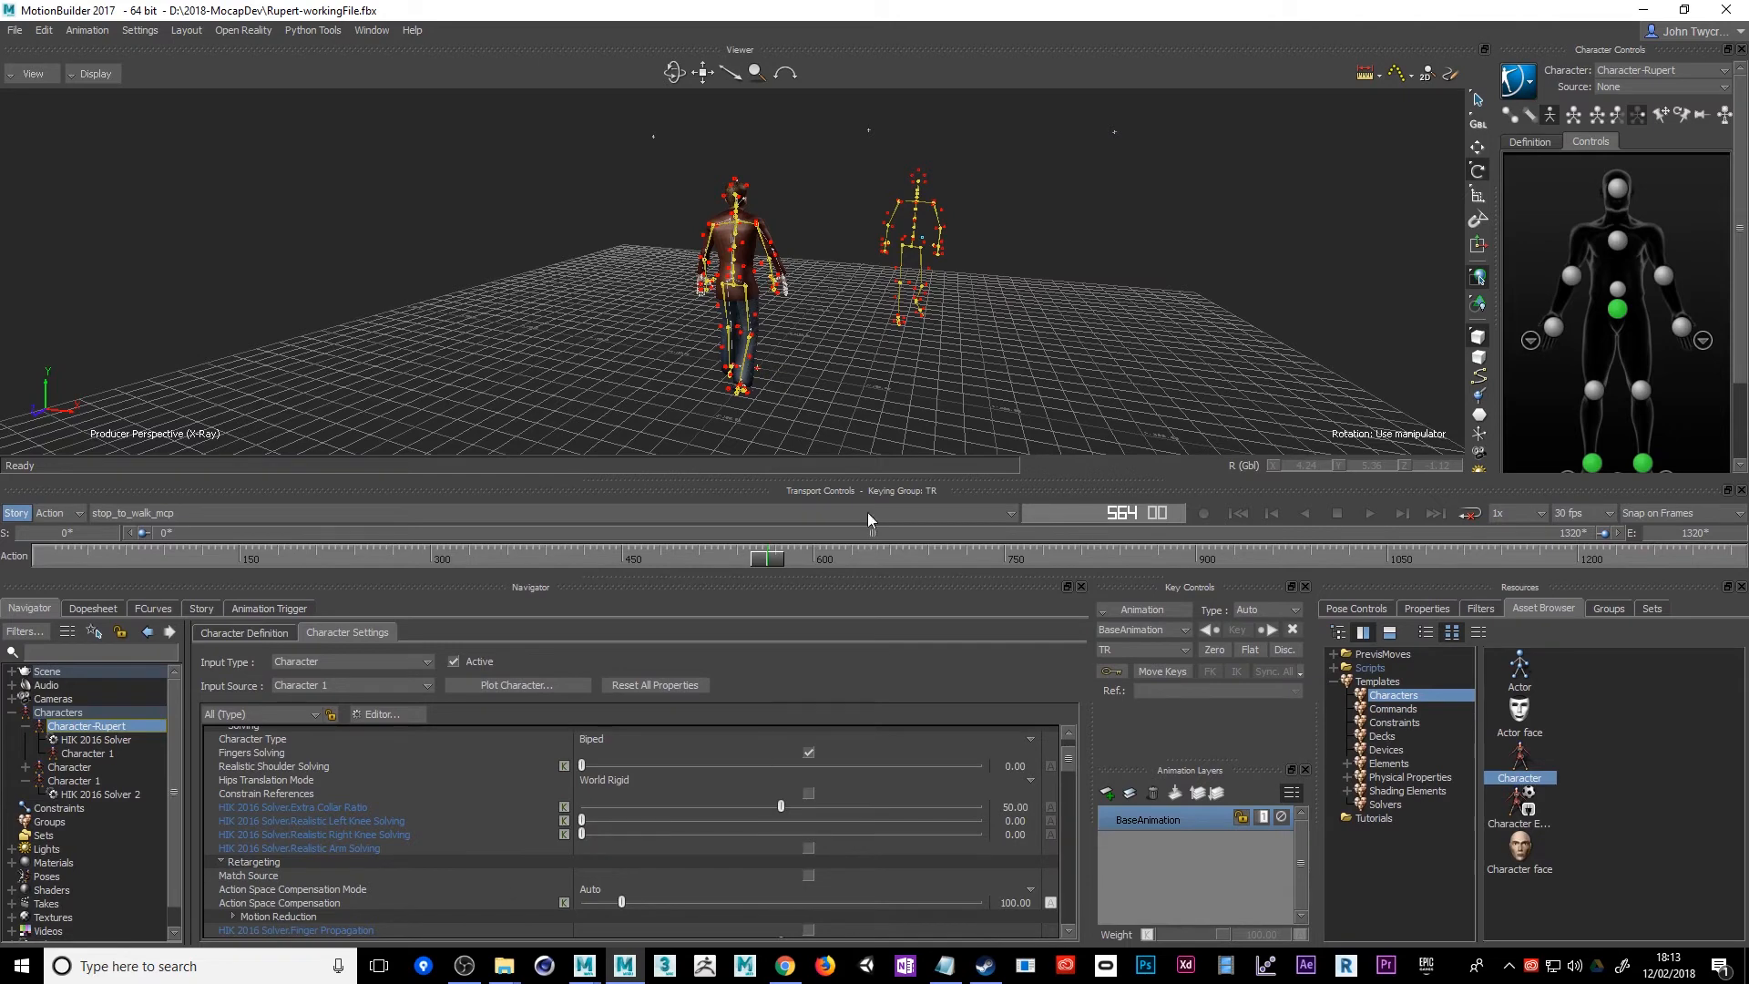
pyautogui.keyDown('ctrl'); pyautogui.keyDown('shift'); pyautogui.moveTo(867, 426); pyautogui.dragTo(776, 387); pyautogui.keyUp('shift'); pyautogui.keyUp('ctrl')
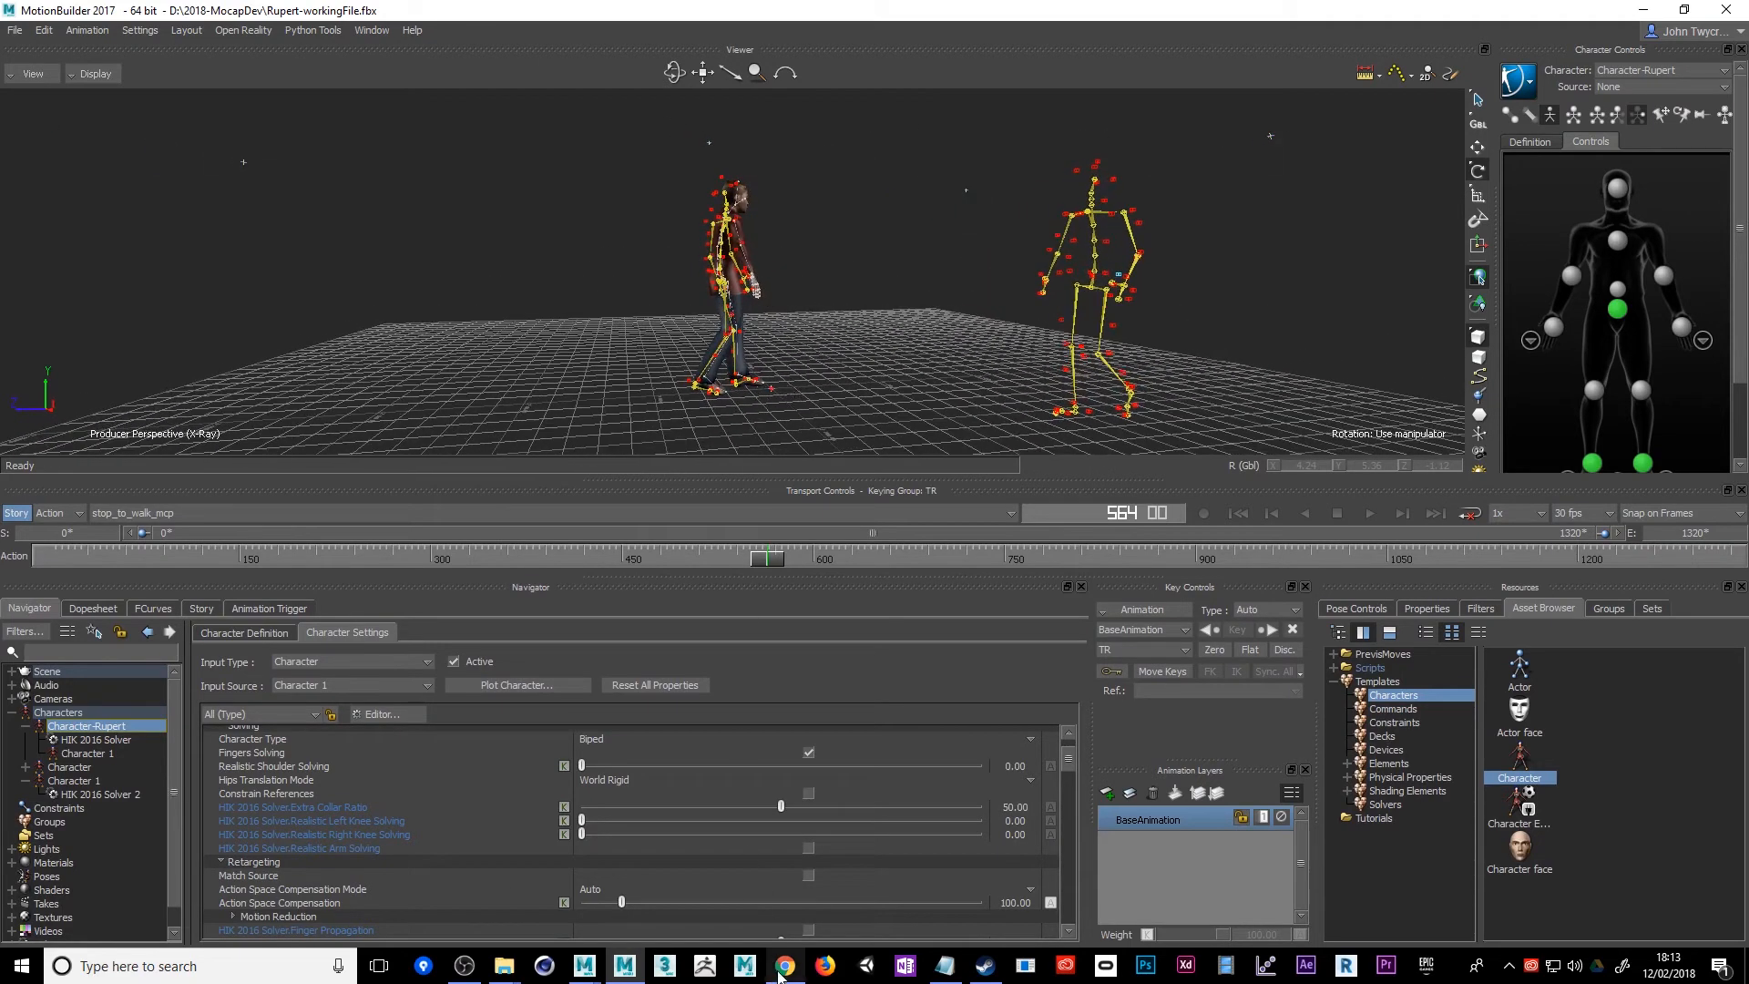
pyautogui.click(808, 875)
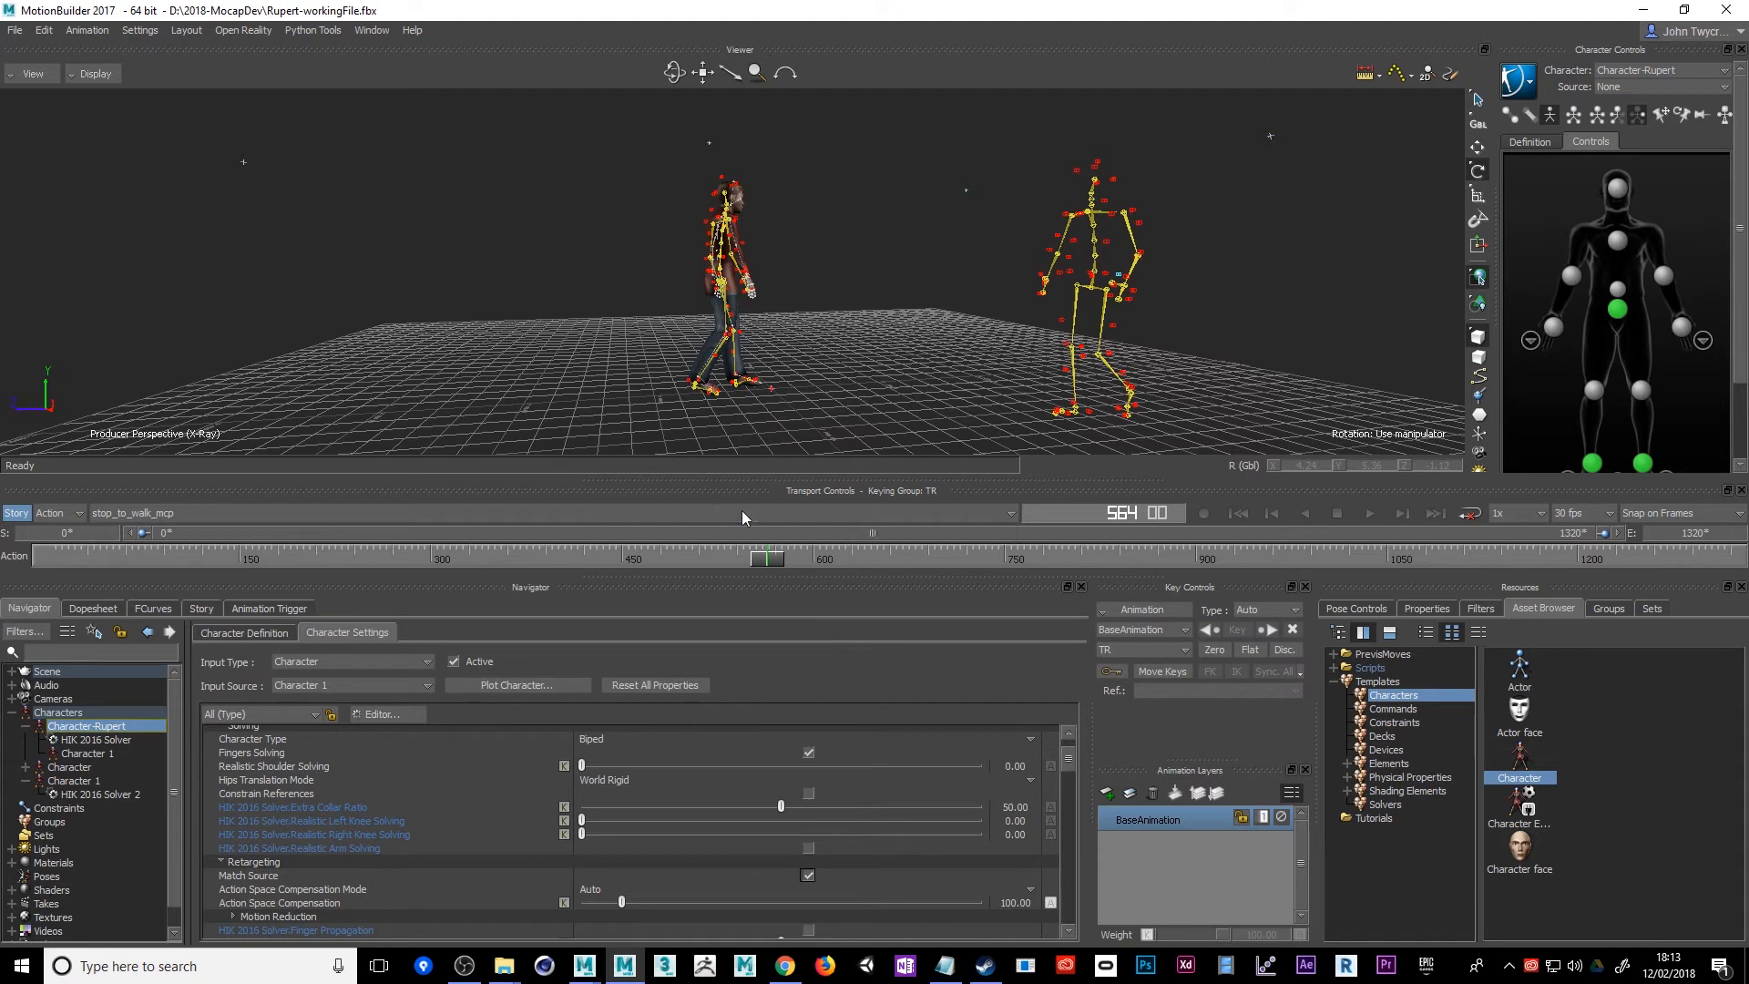
pyautogui.moveTo(773, 566); pyautogui.dragTo(1142, 615)
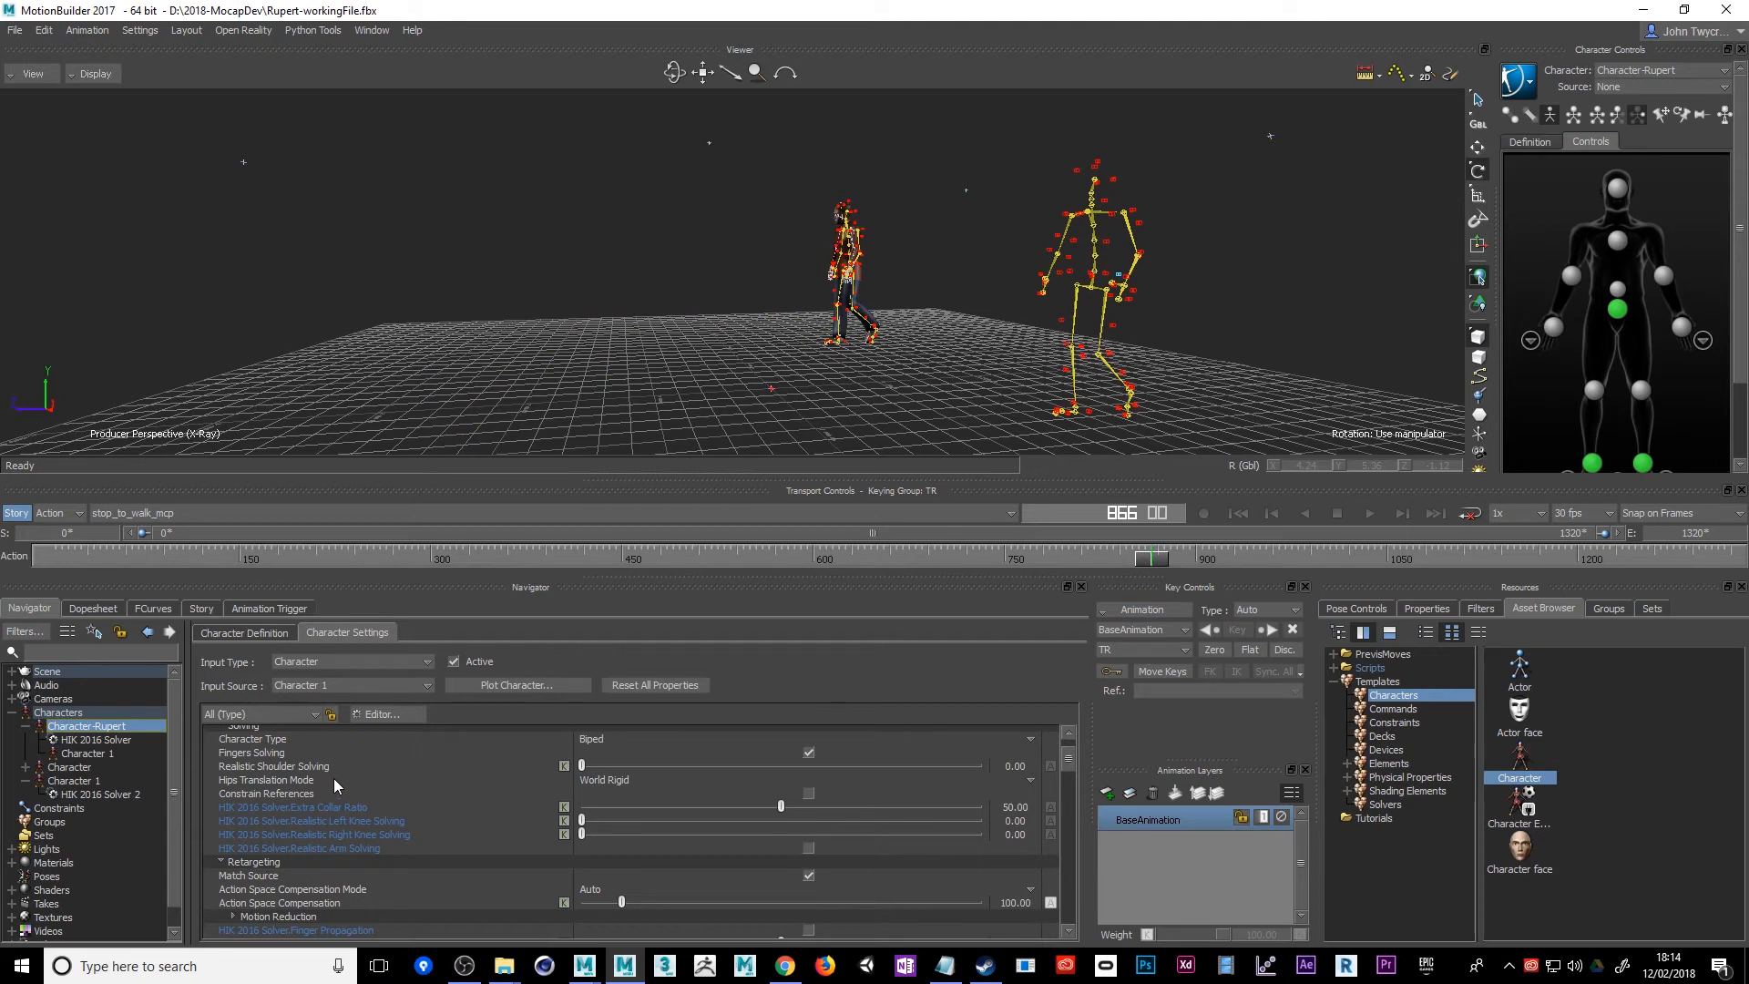
# Look through Character-Rupert's property groups, collapsing Solving, Retargeting and Offsets, and compare Rupert with the mocap skeletons in the scene
pyautogui.scroll(2, 292, 849)
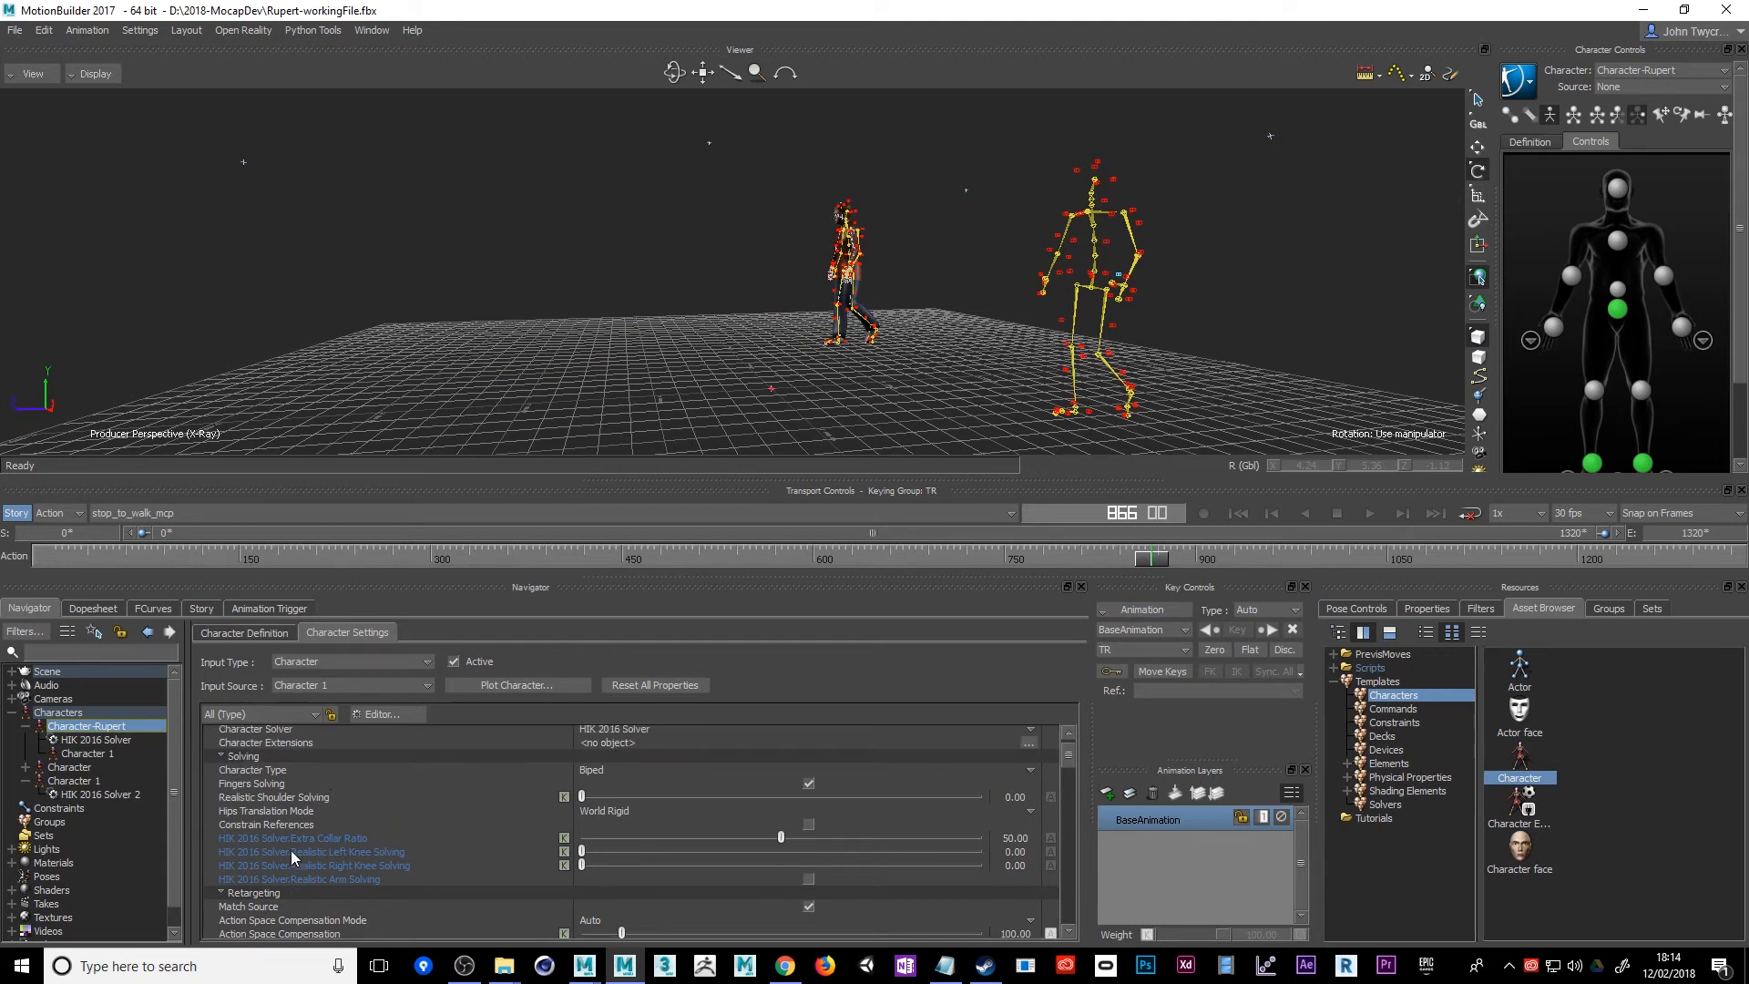
pyautogui.scroll(-5, 292, 850)
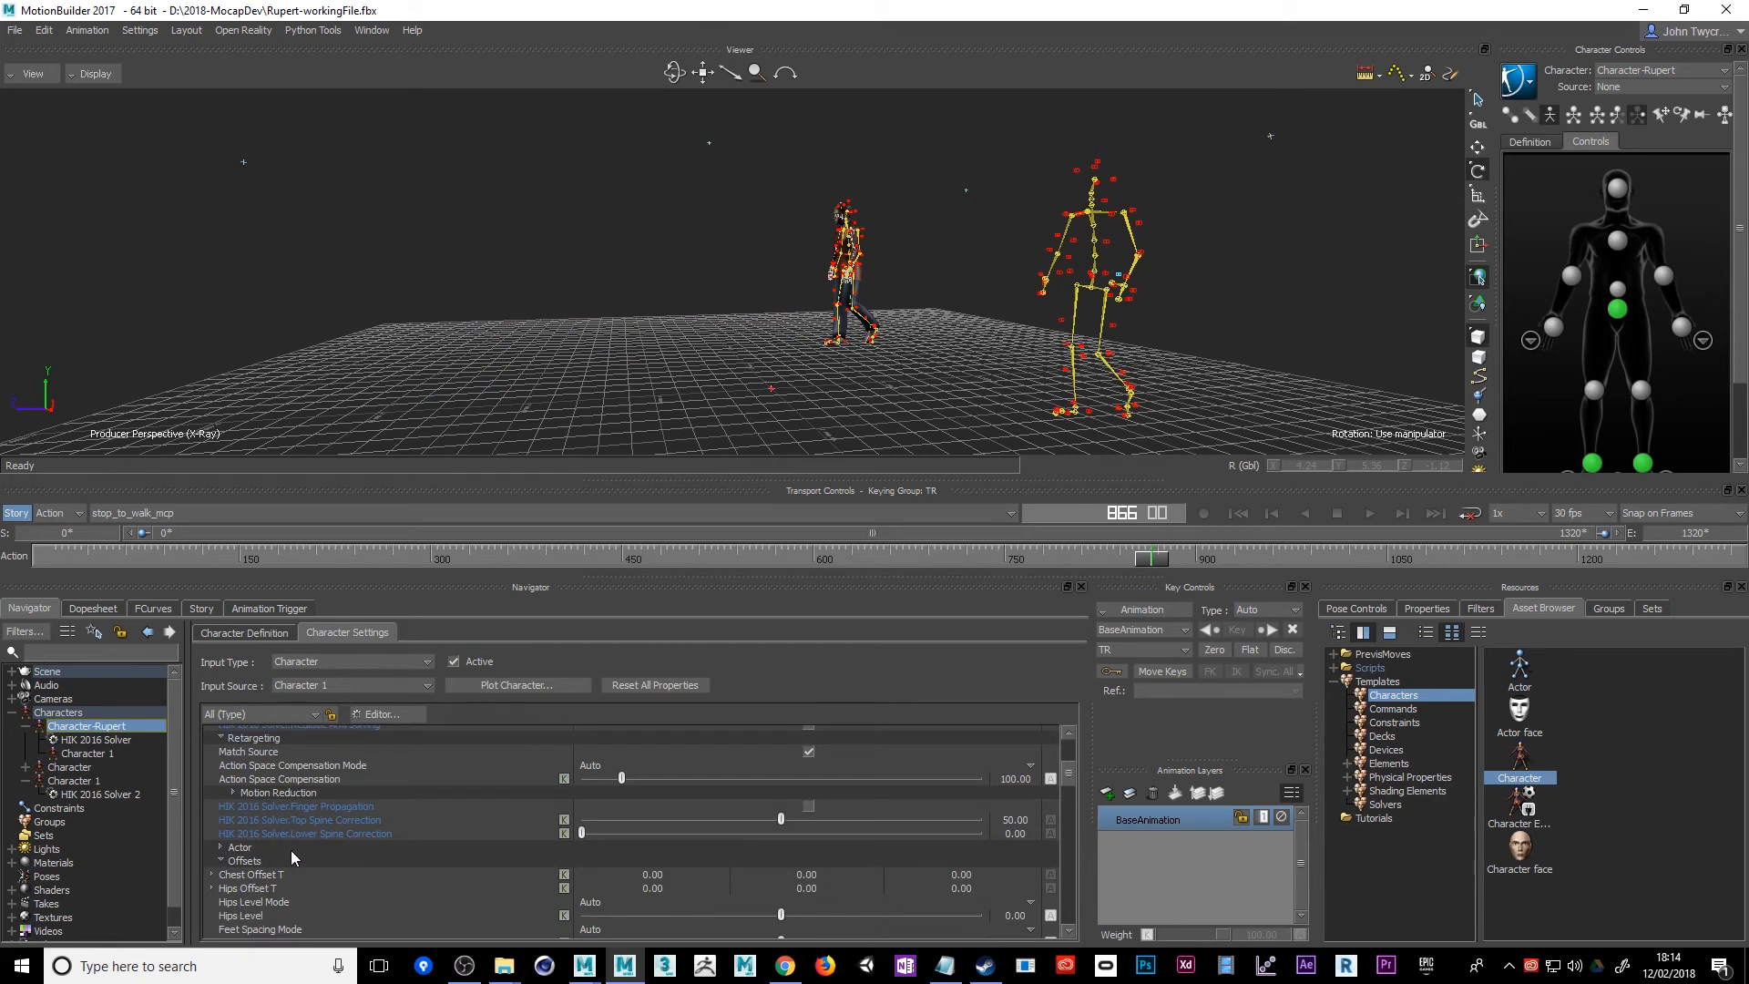
pyautogui.scroll(6, 288, 854)
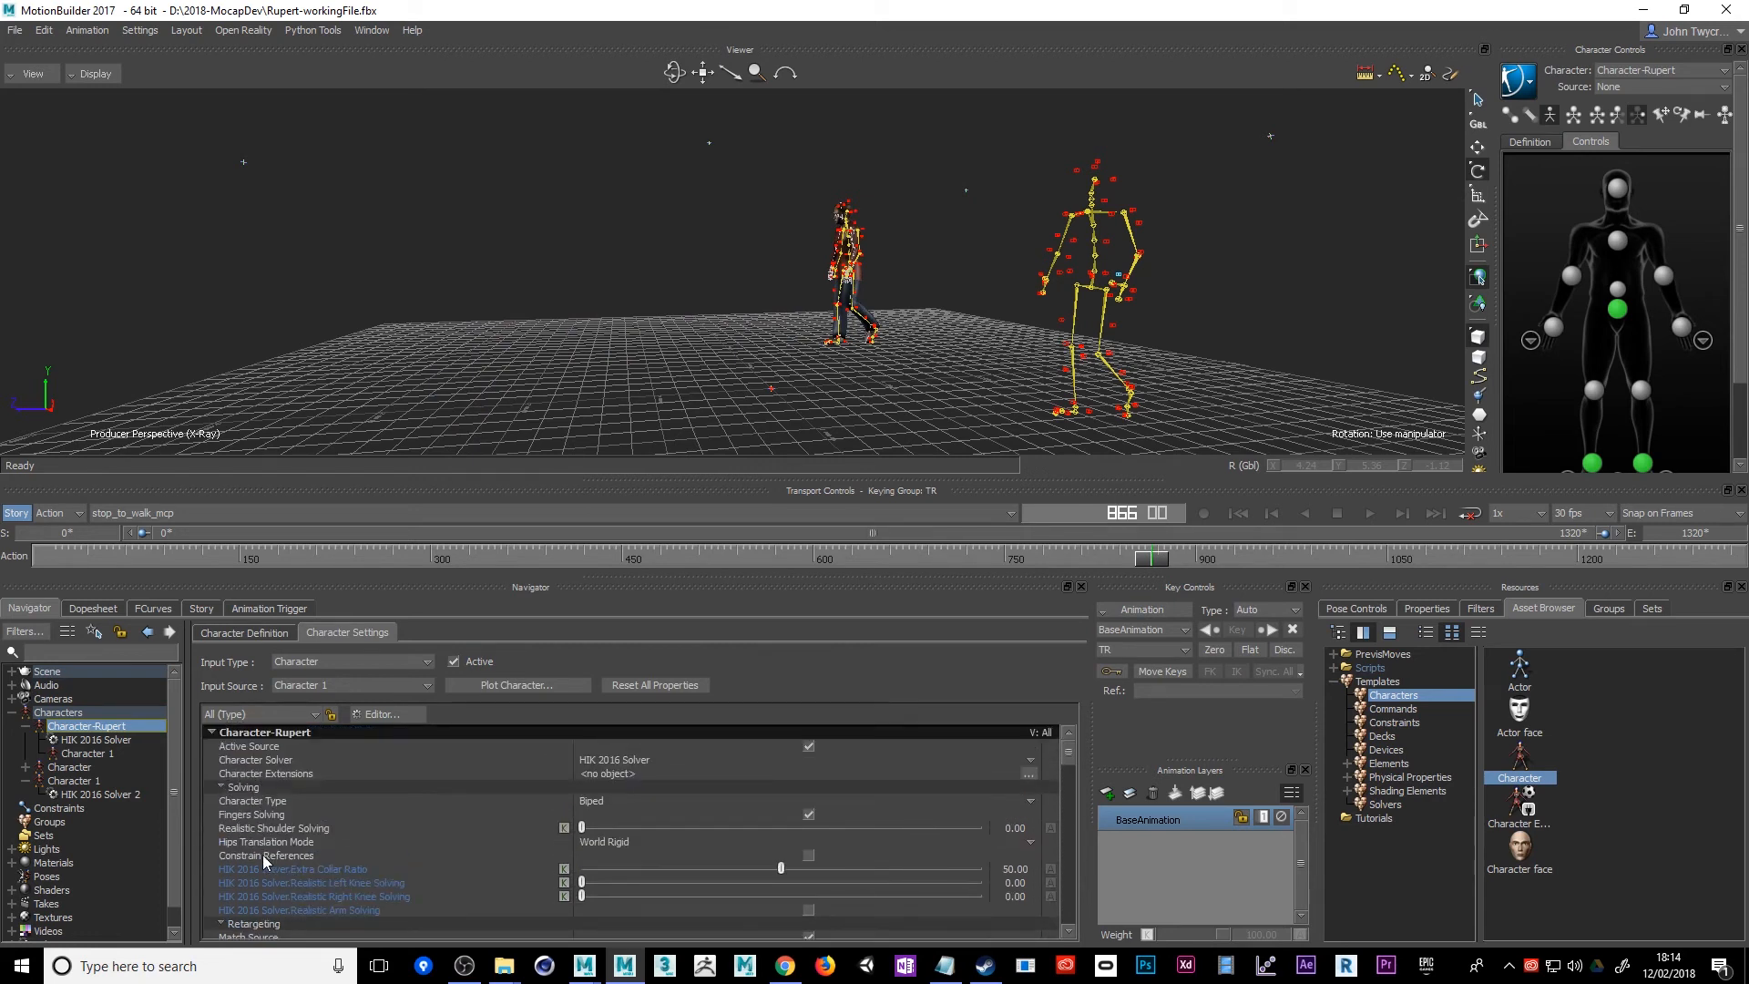
pyautogui.click(221, 787)
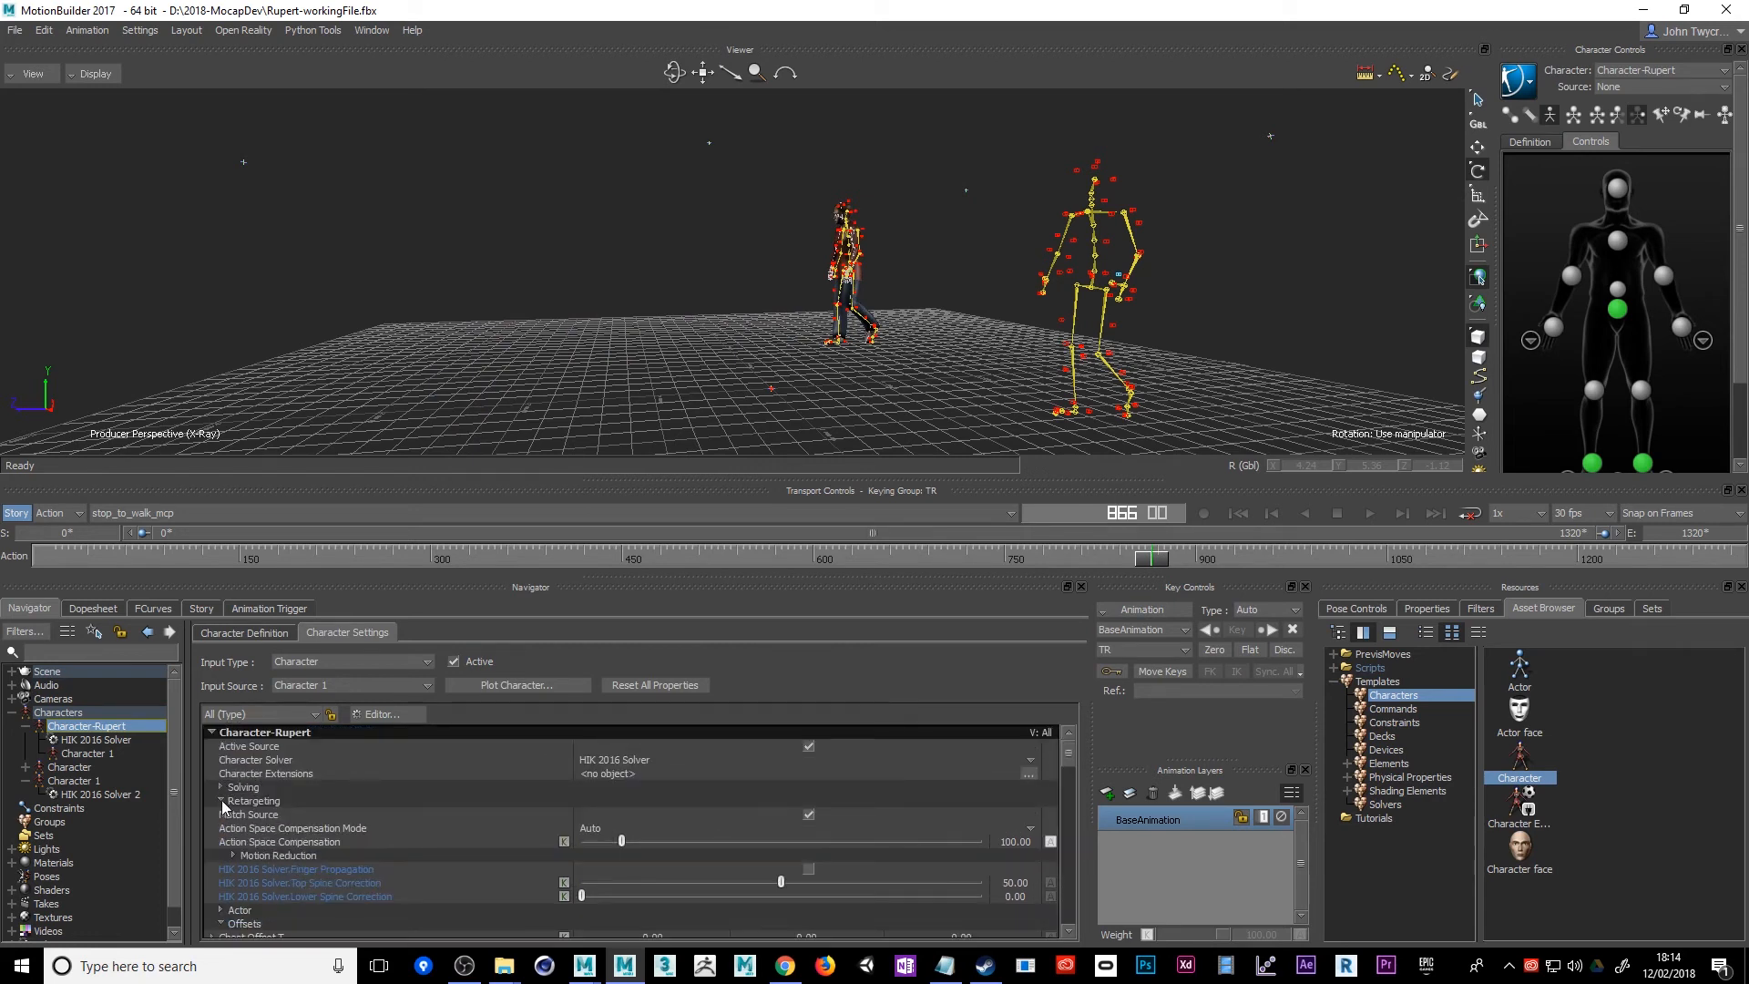
pyautogui.click(223, 801)
pyautogui.click(221, 828)
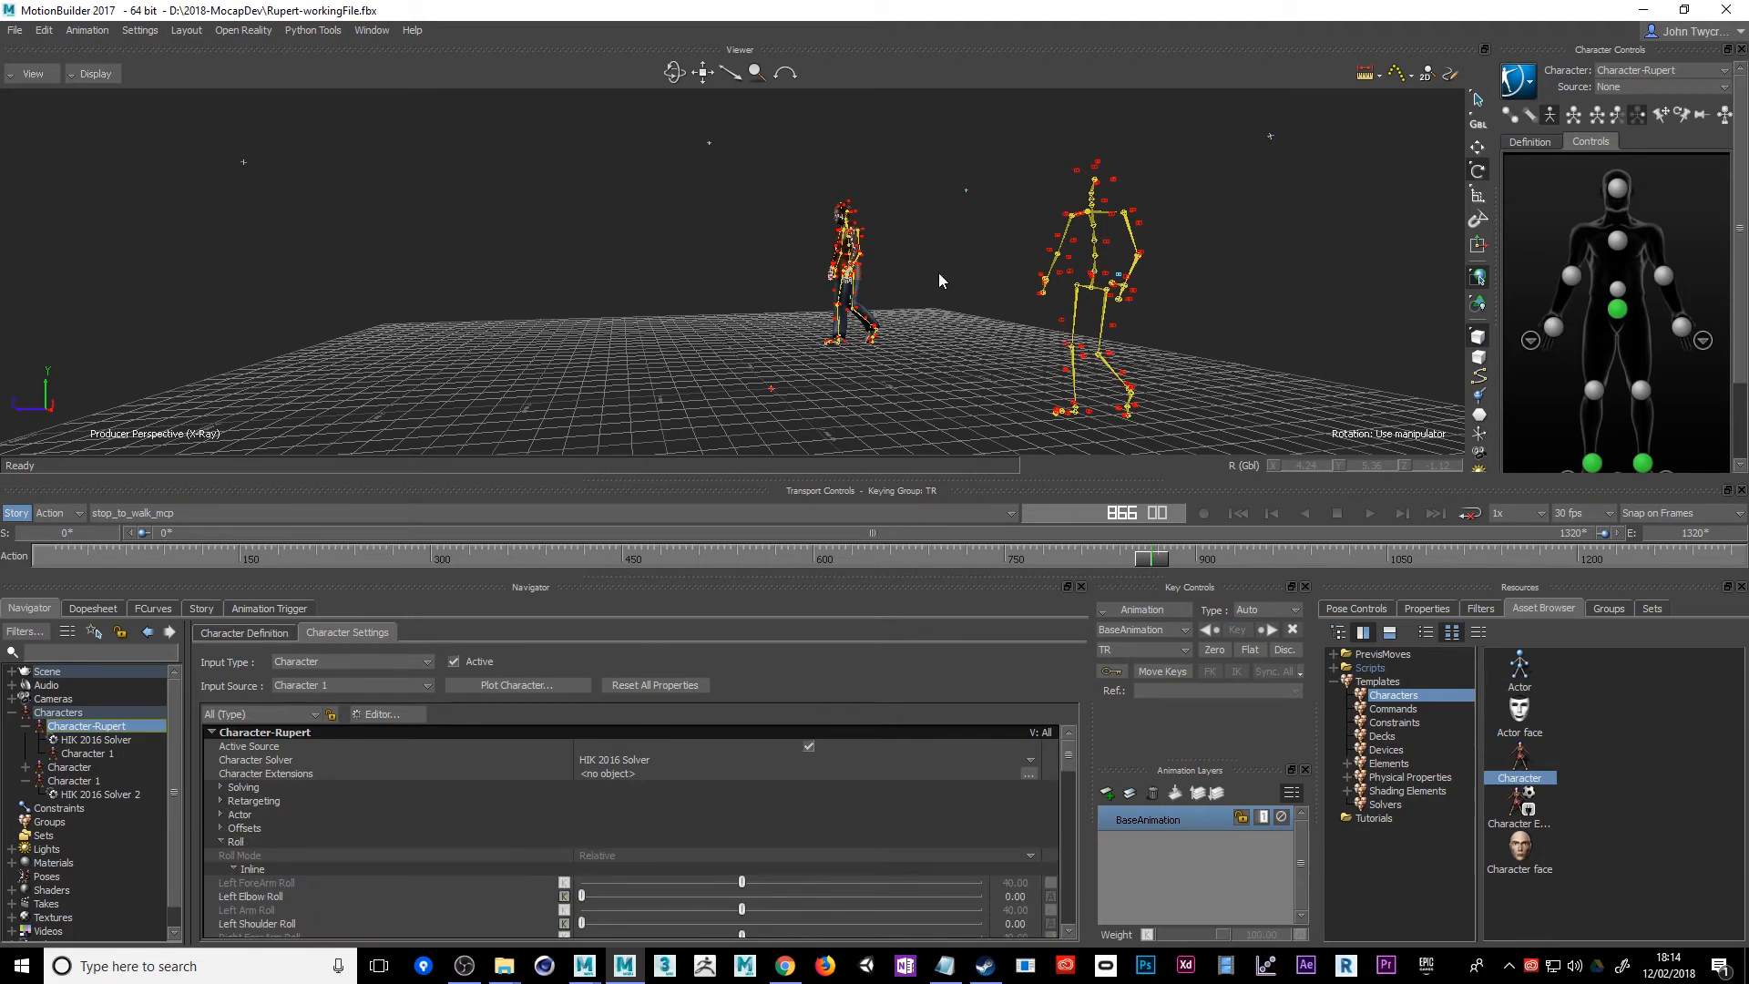
pyautogui.keyDown('alt'); pyautogui.moveTo(711, 382); pyautogui.dragTo(895, 401); pyautogui.keyUp('alt')
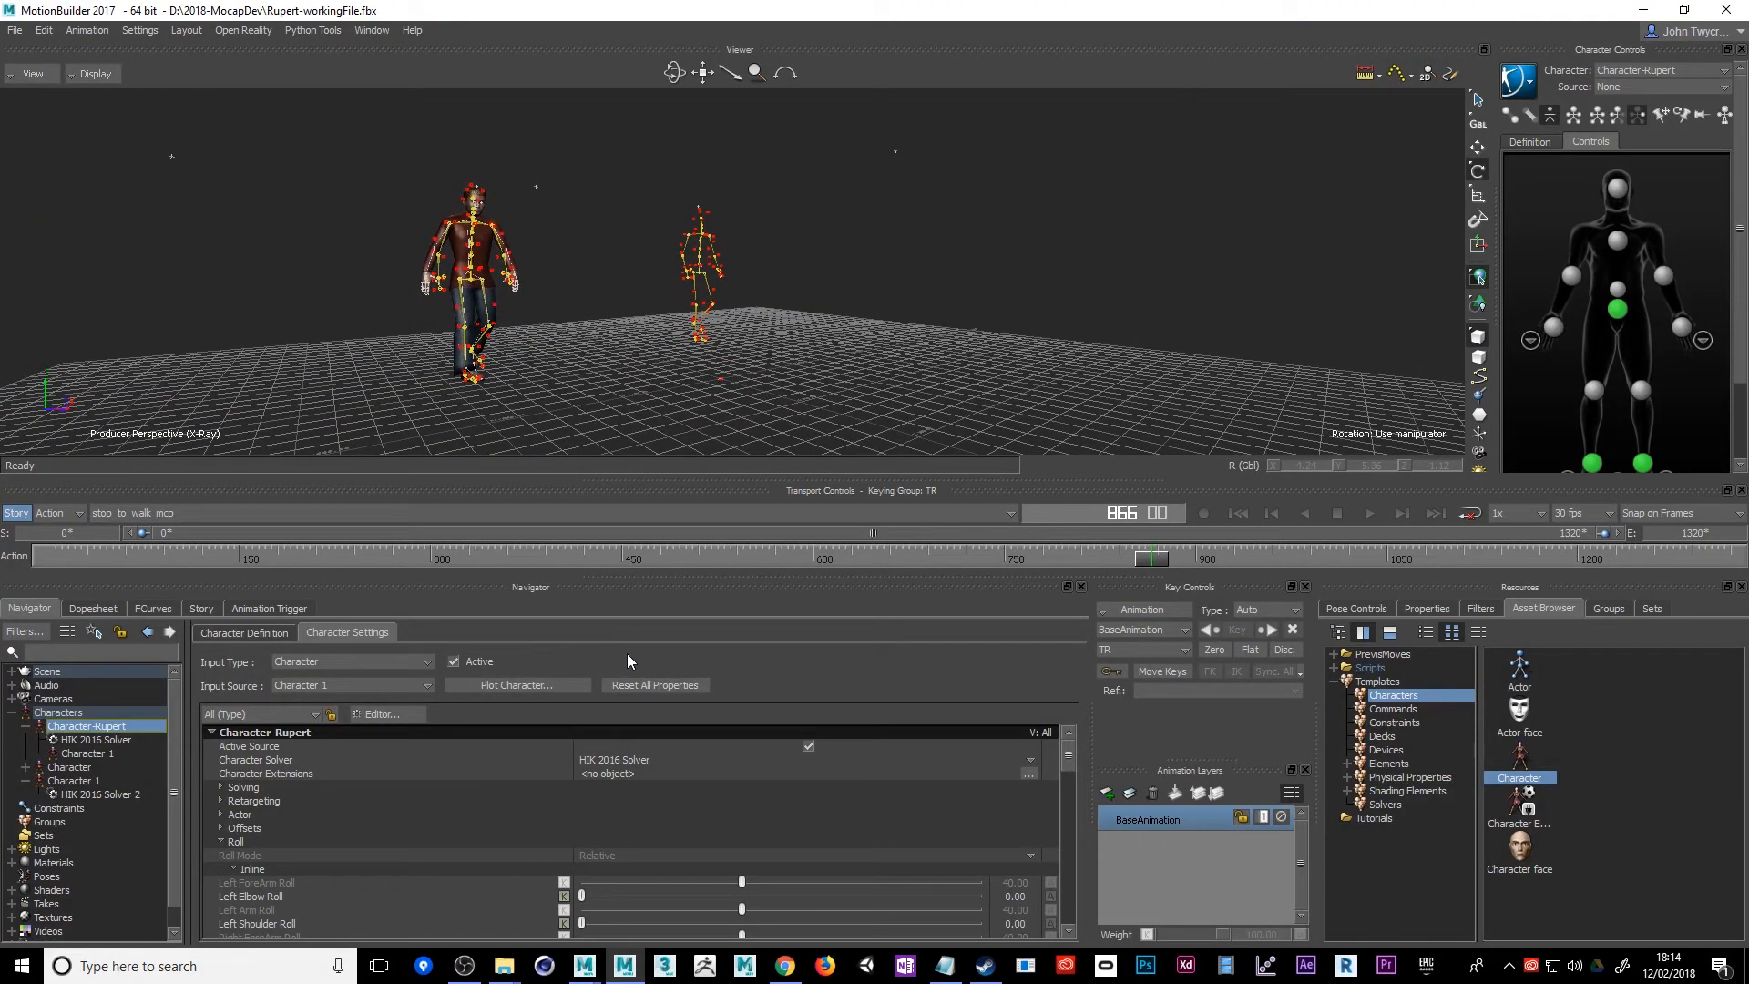
pyautogui.keyDown('alt'); pyautogui.moveTo(508, 337); pyautogui.dragTo(584, 375); pyautogui.keyUp('alt')
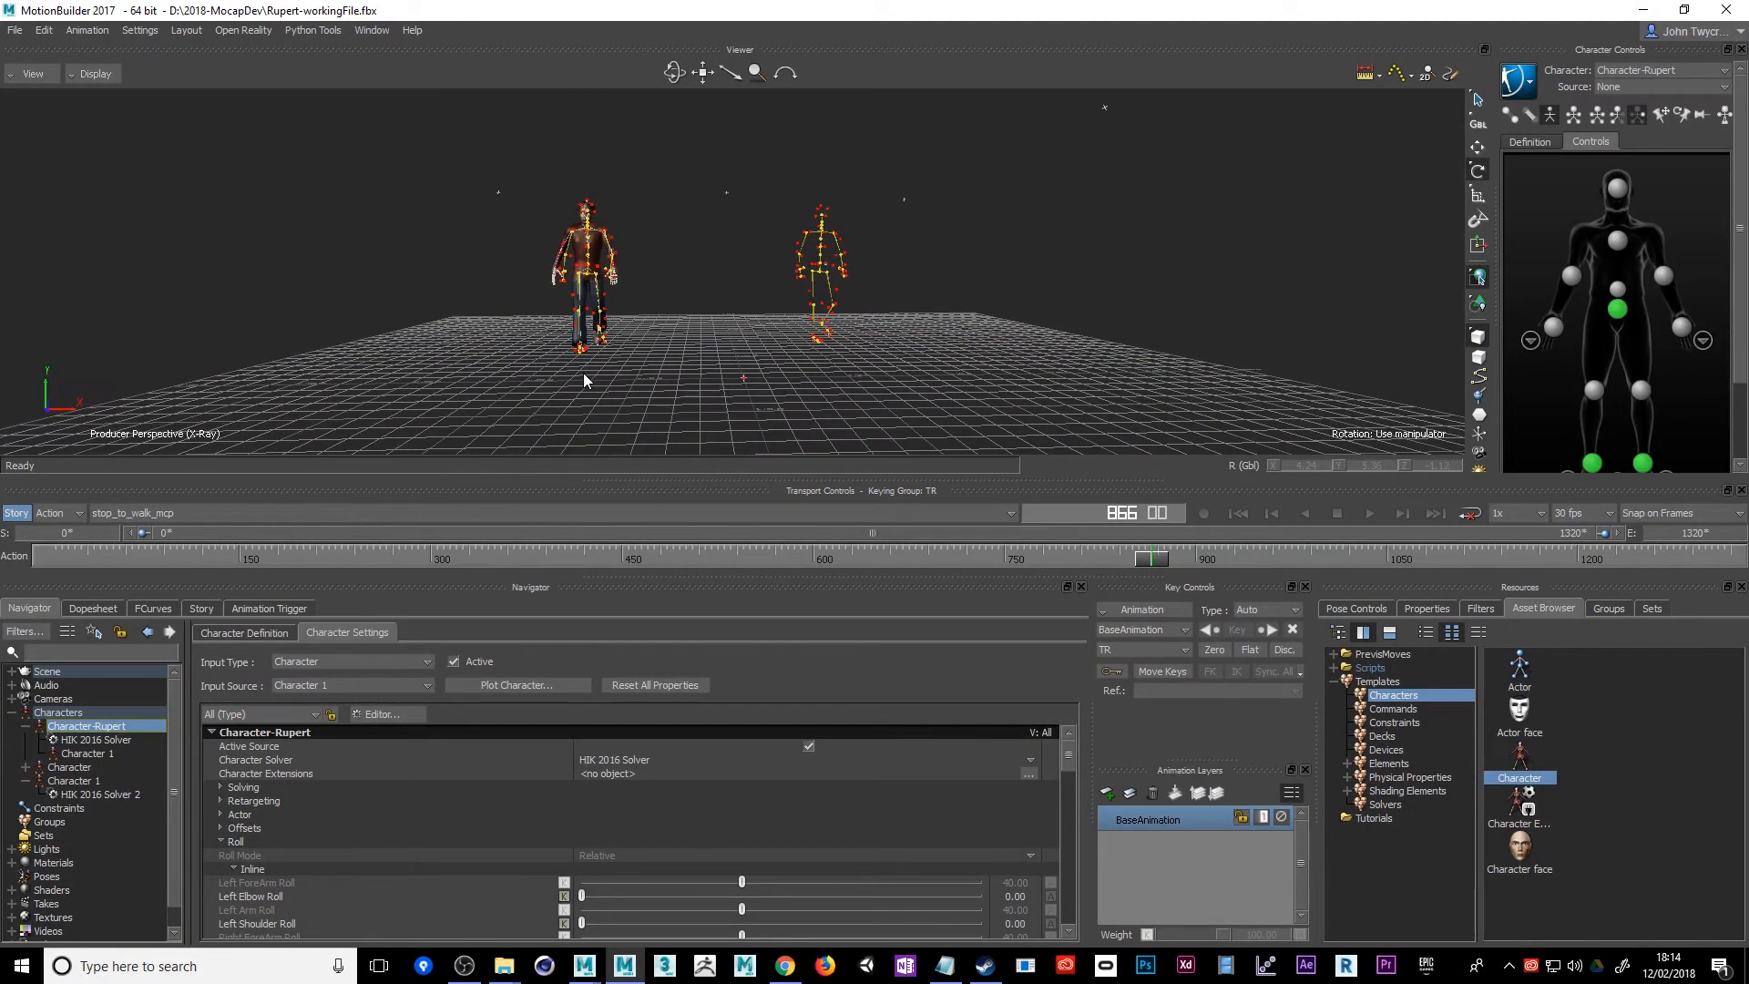
# Import the idle FBX motion file from the generic mocap takes folder
pyautogui.click(18, 32)
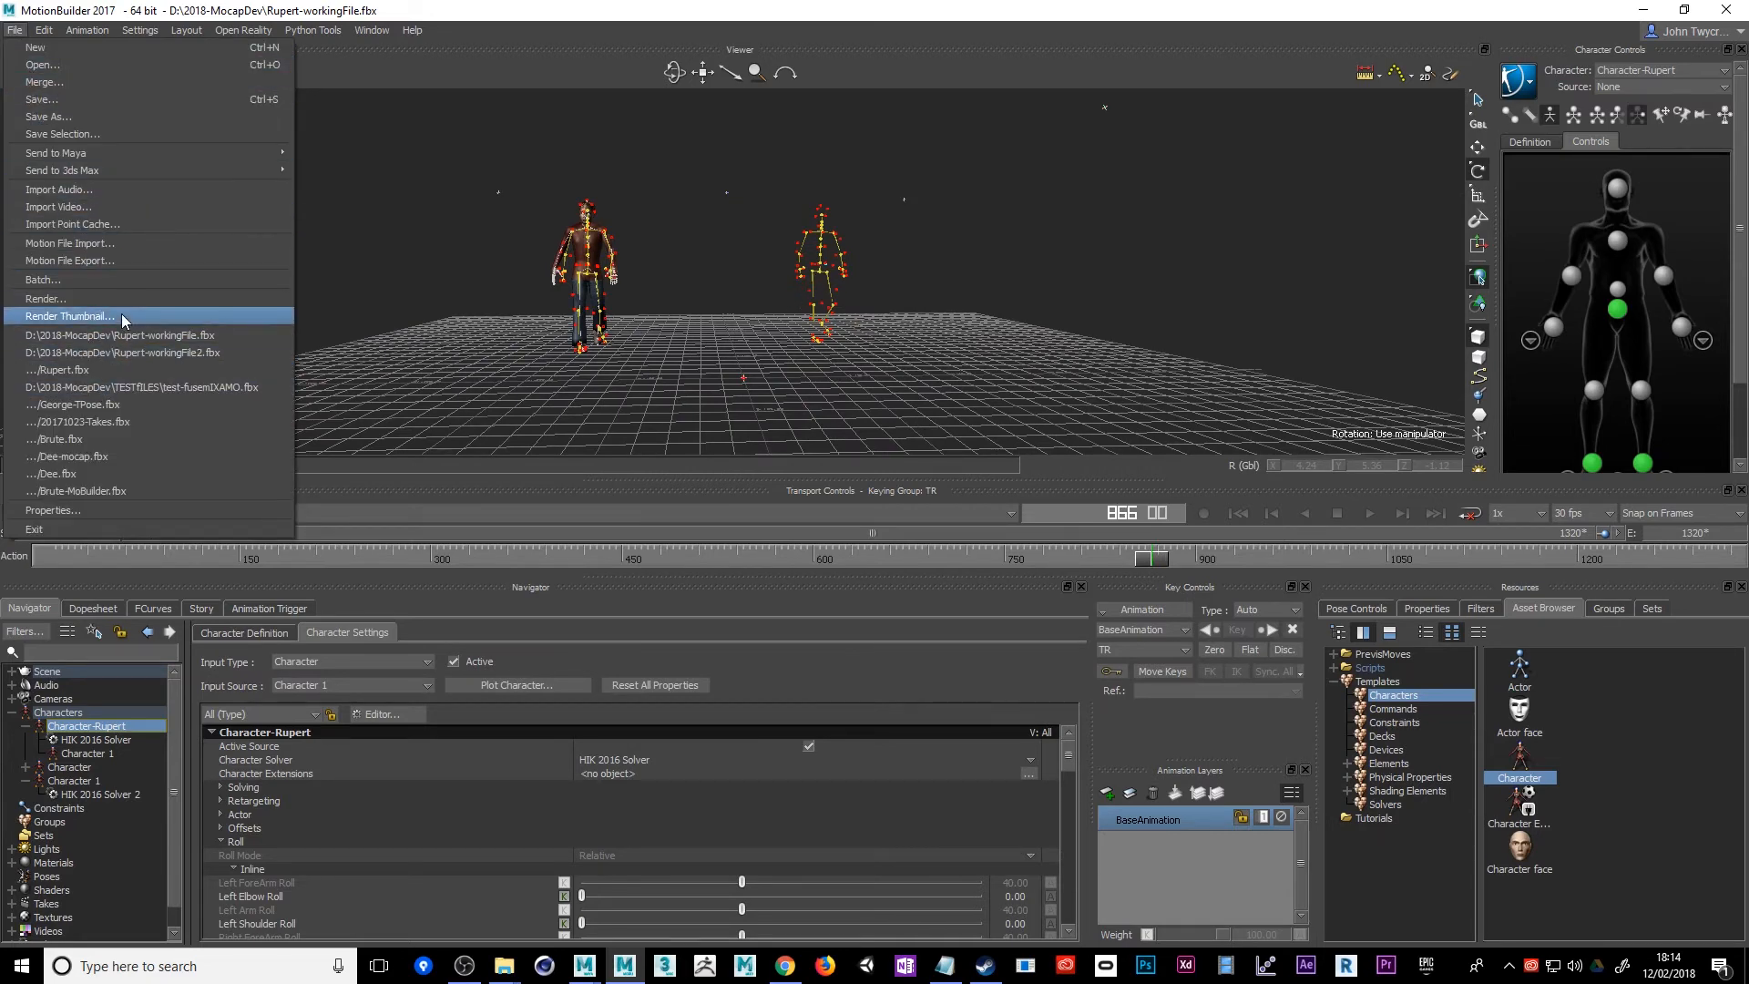
pyautogui.click(149, 248)
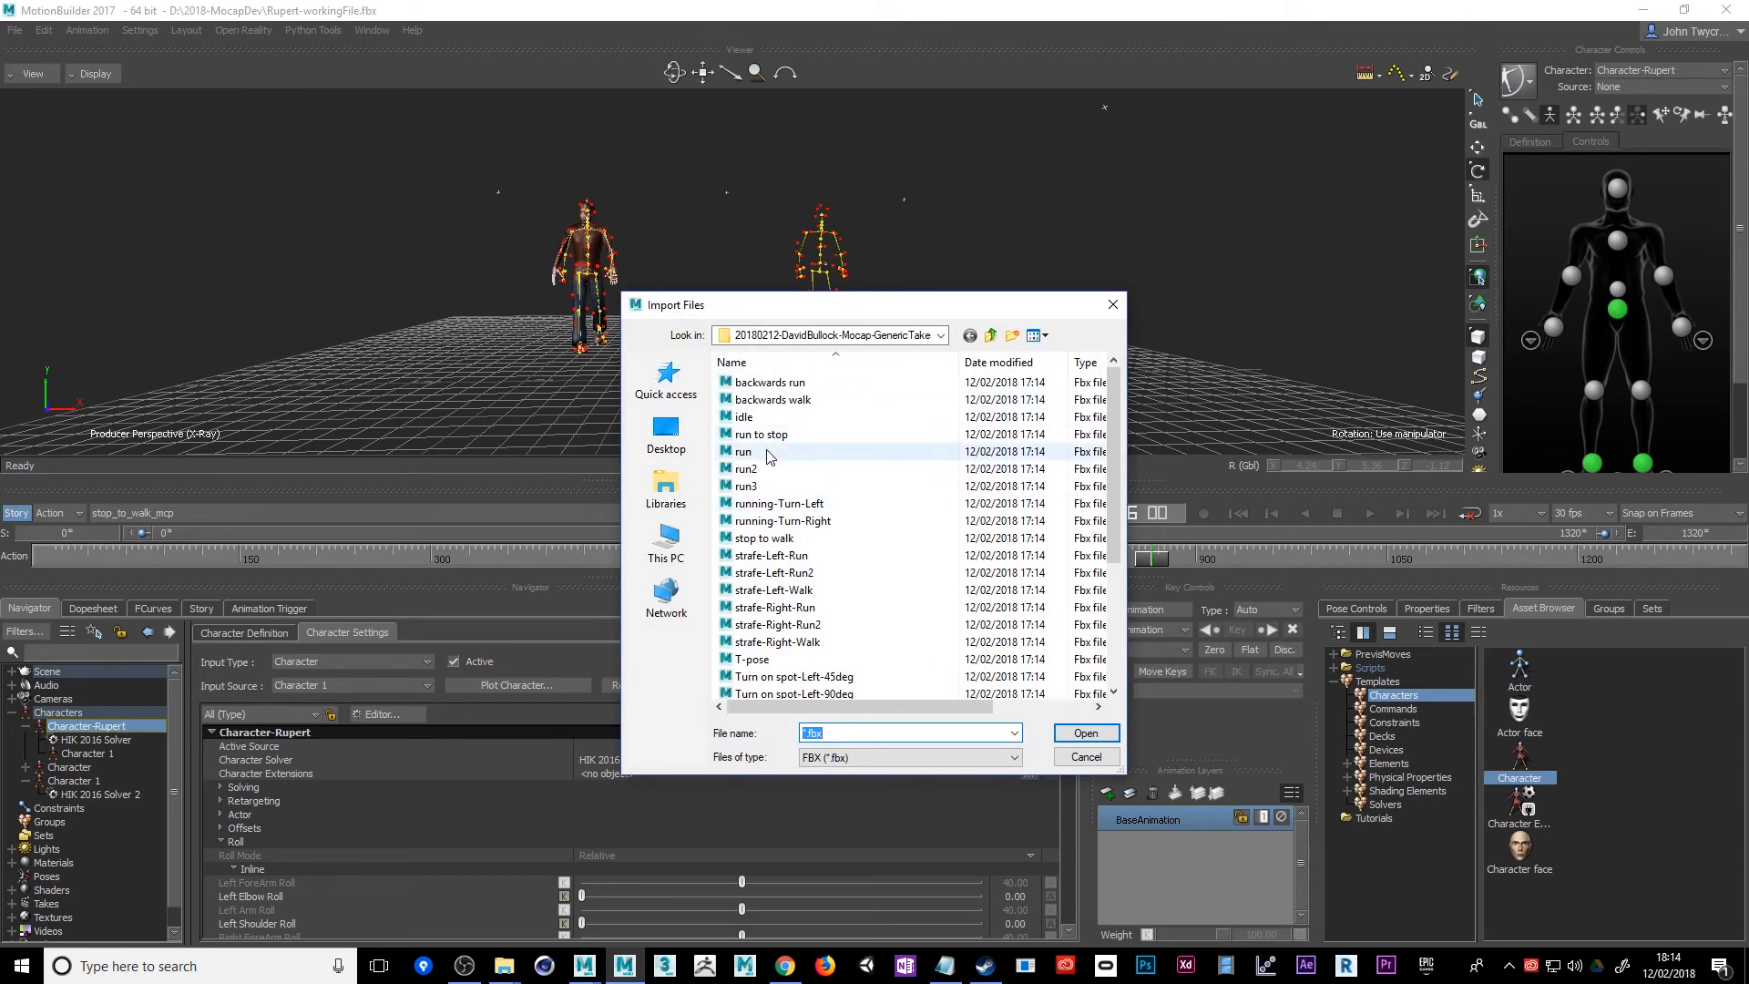
pyautogui.doubleClick(762, 419)
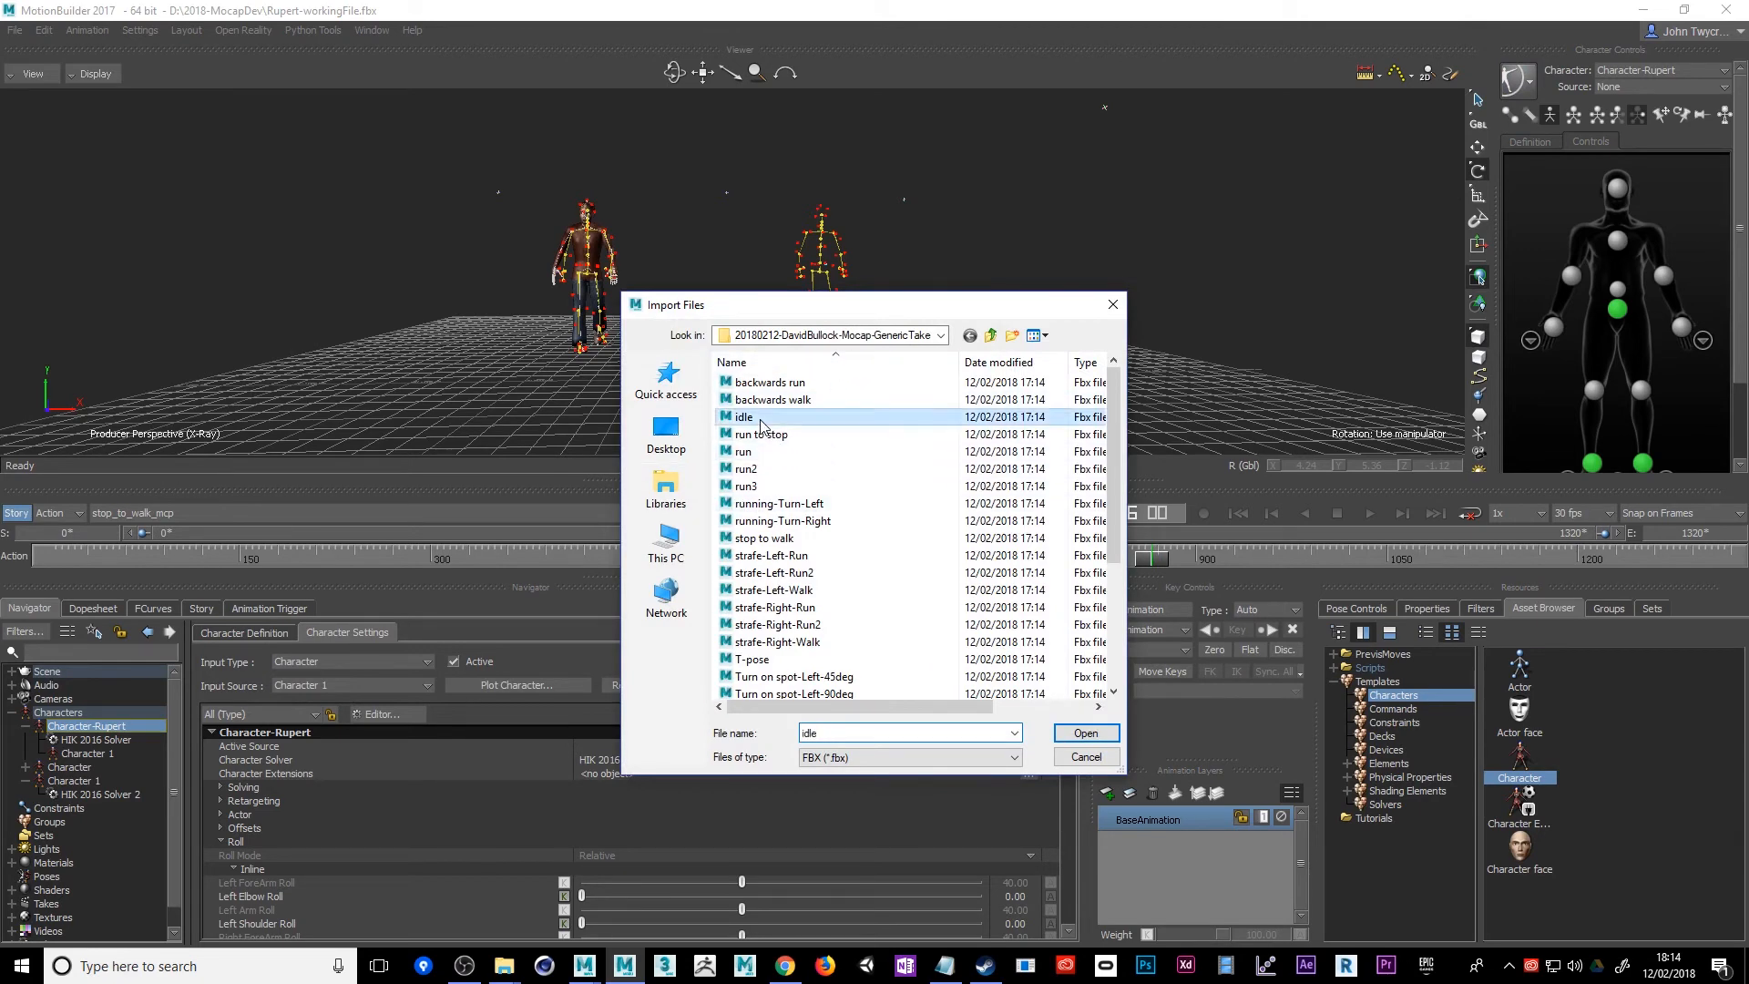
pyautogui.click(853, 515)
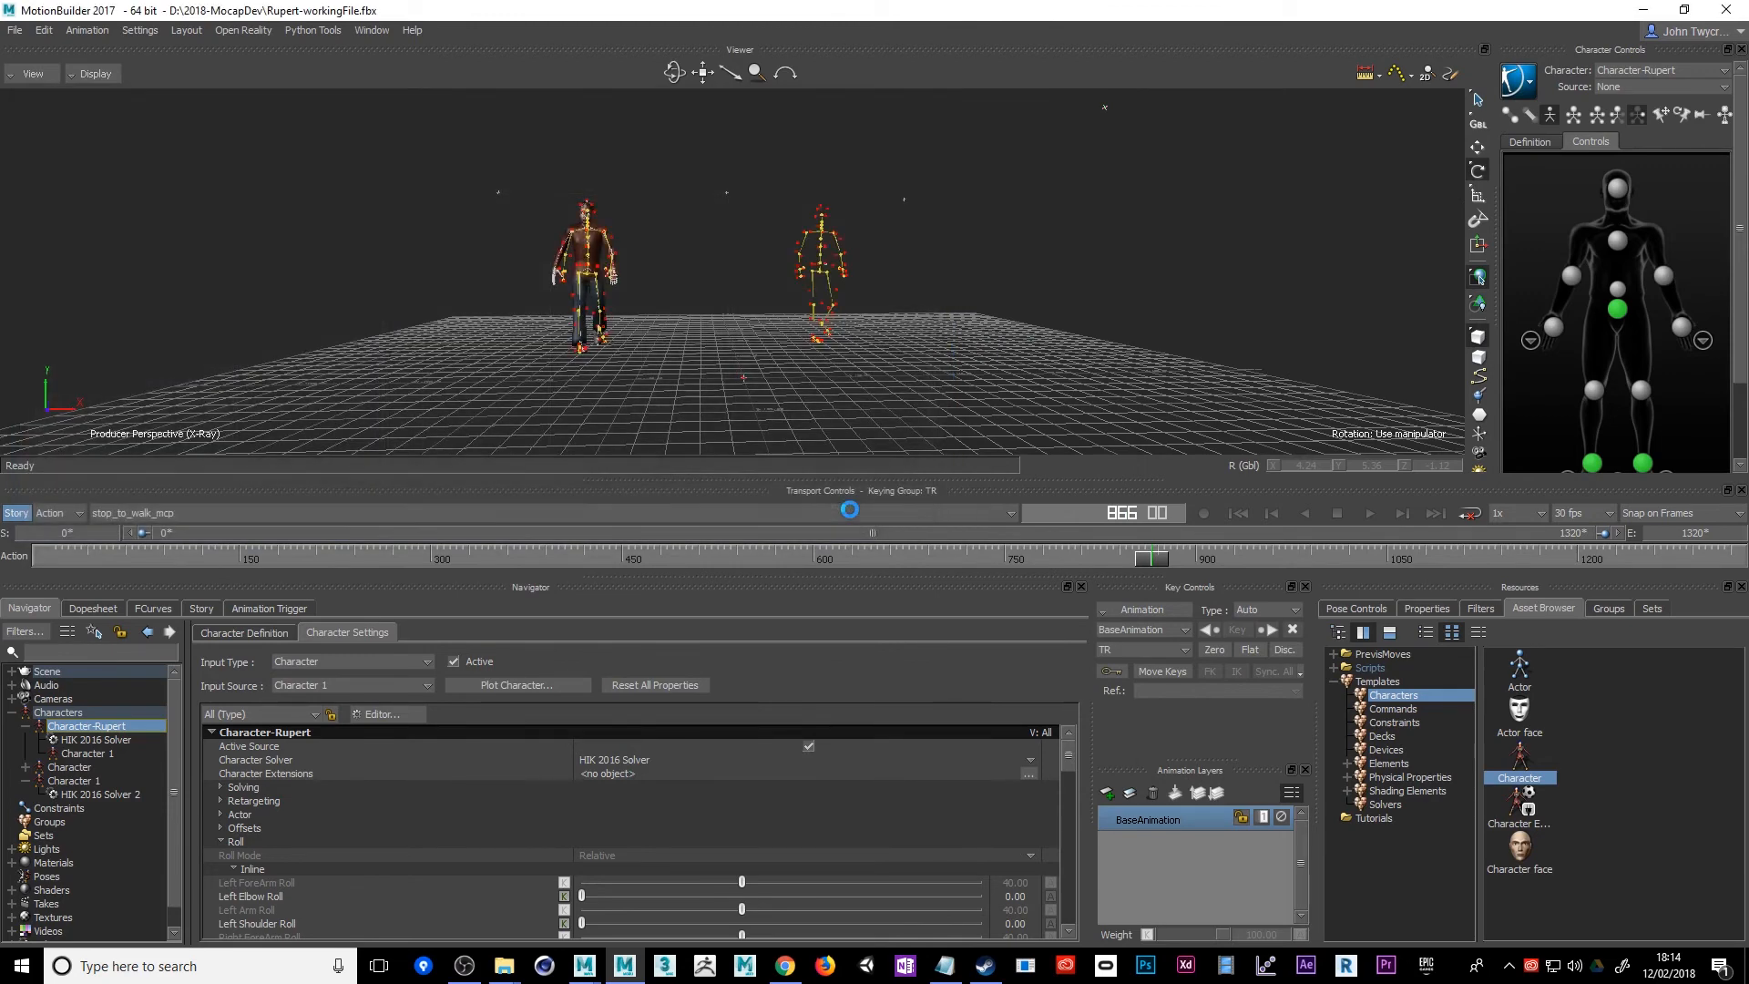
# Zero the rotation of the newly imported idle skeleton's hips
pyautogui.keyDown('alt'); pyautogui.moveTo(748, 399); pyautogui.dragTo(710, 302); pyautogui.keyUp('alt')
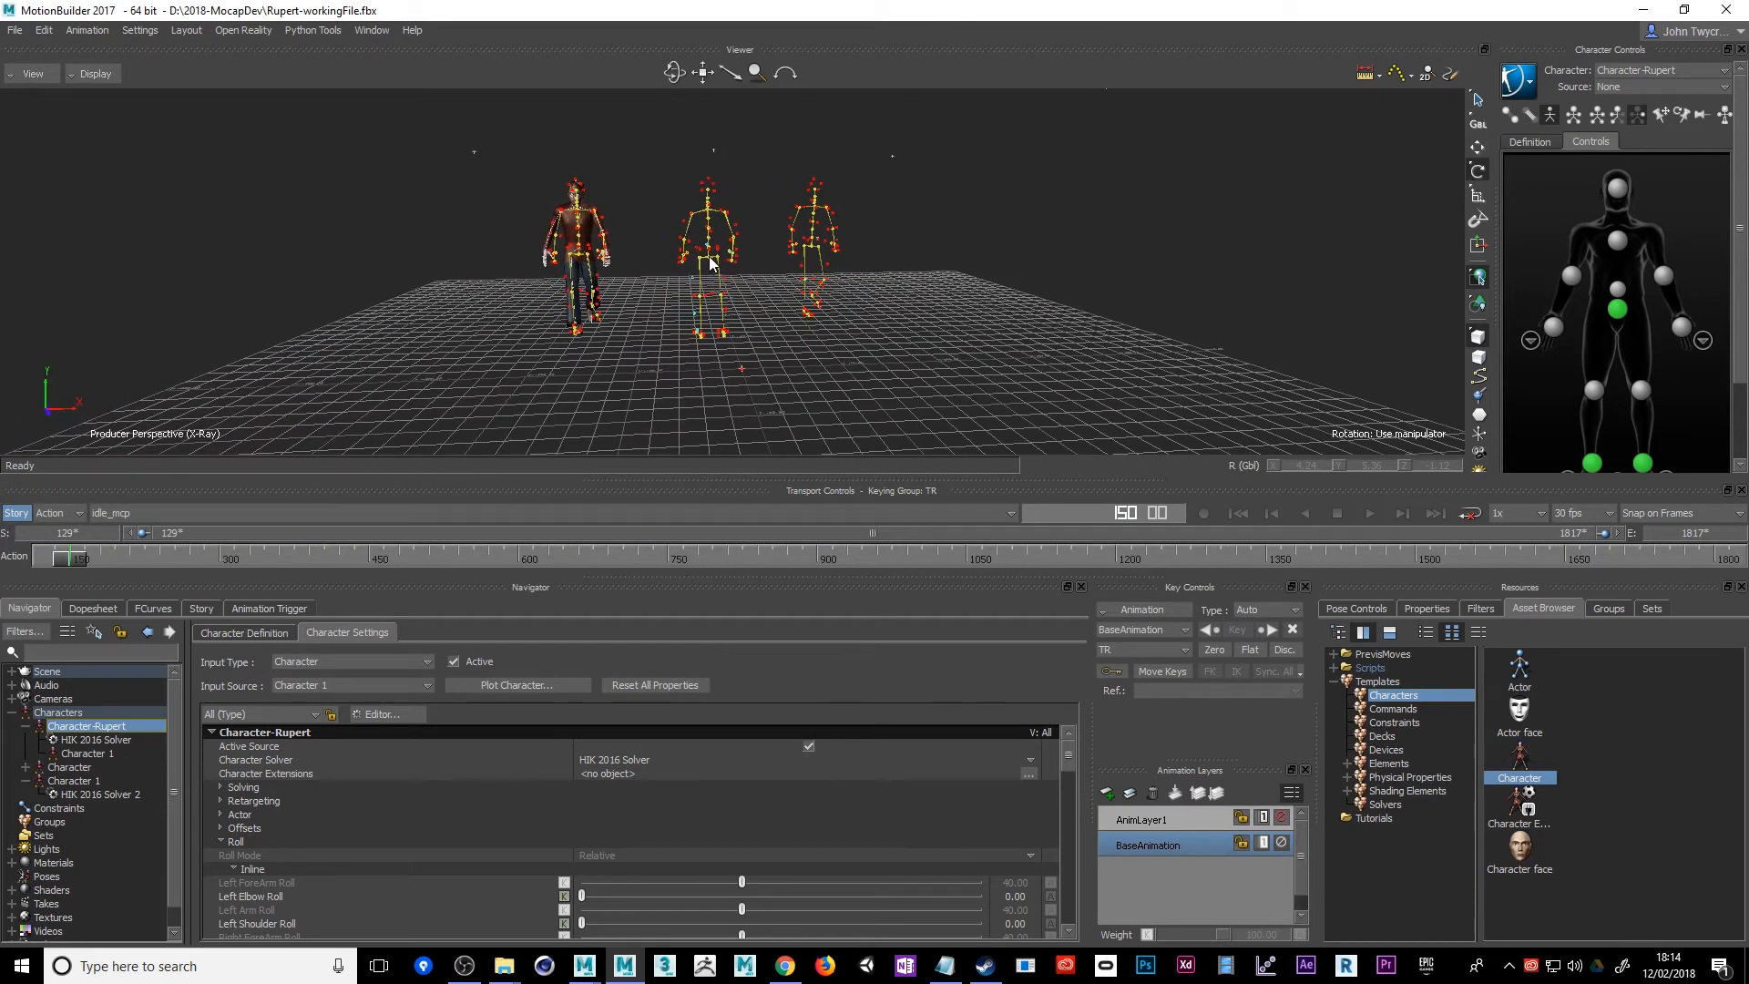
pyautogui.click(710, 263)
pyautogui.rightClick(711, 264)
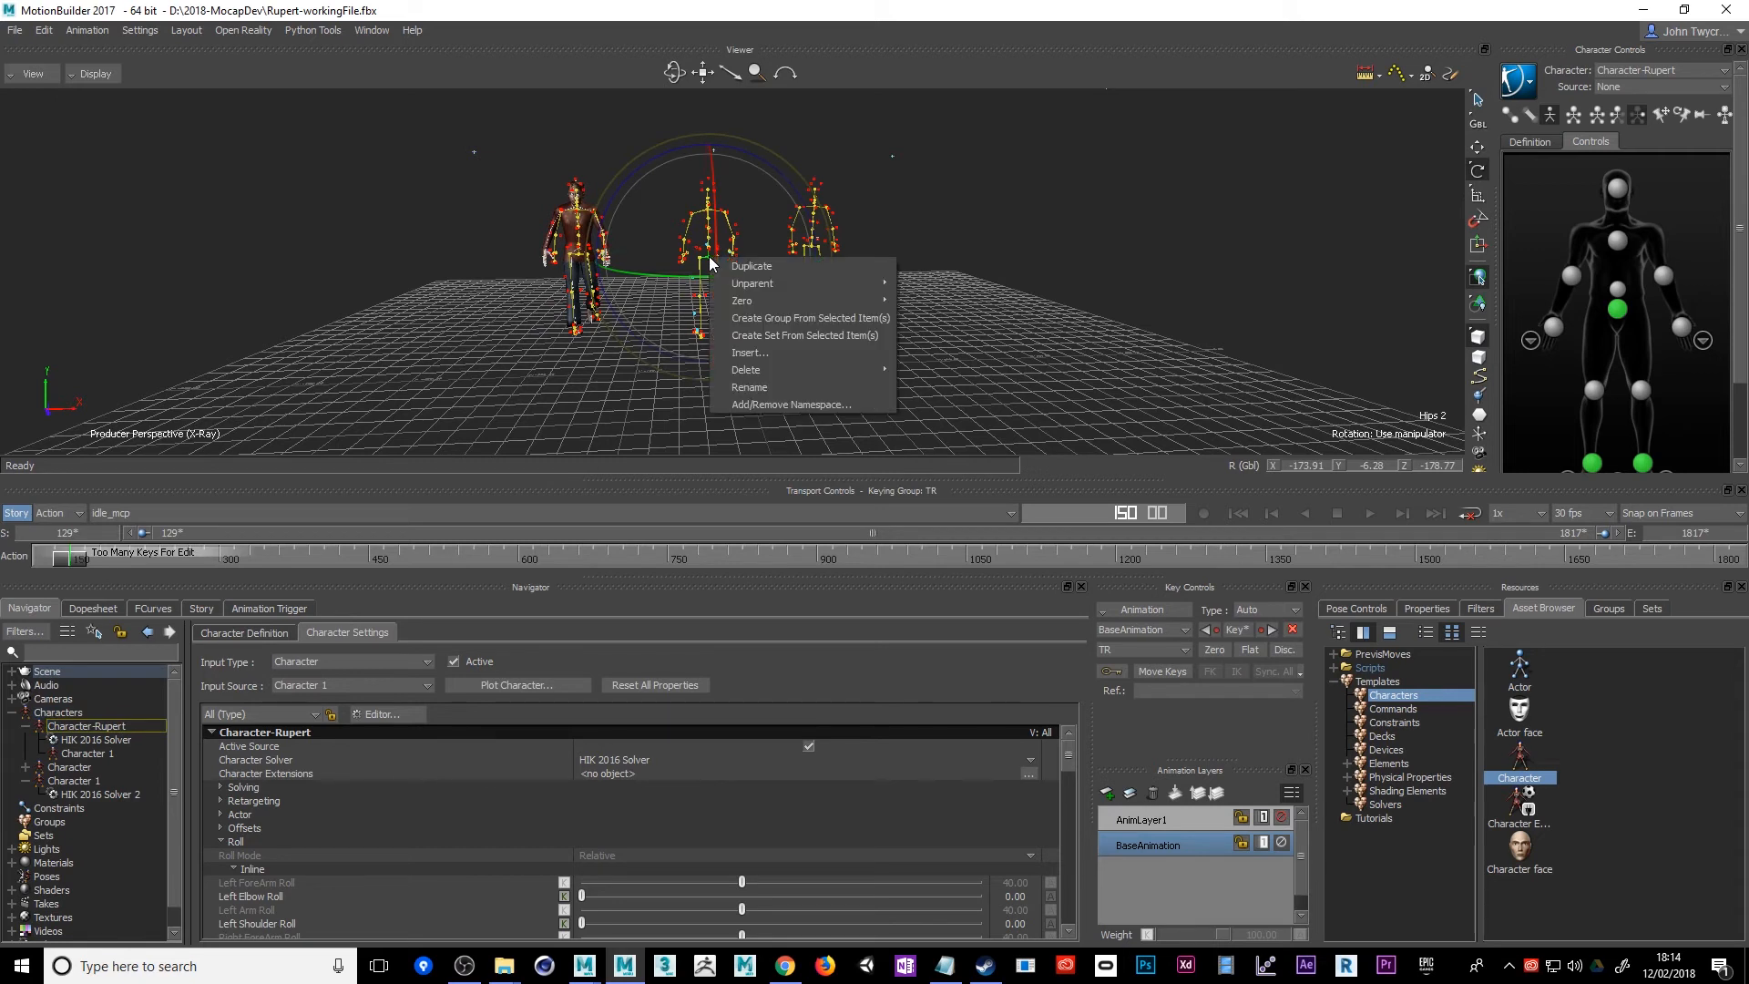
pyautogui.moveTo(743, 300)
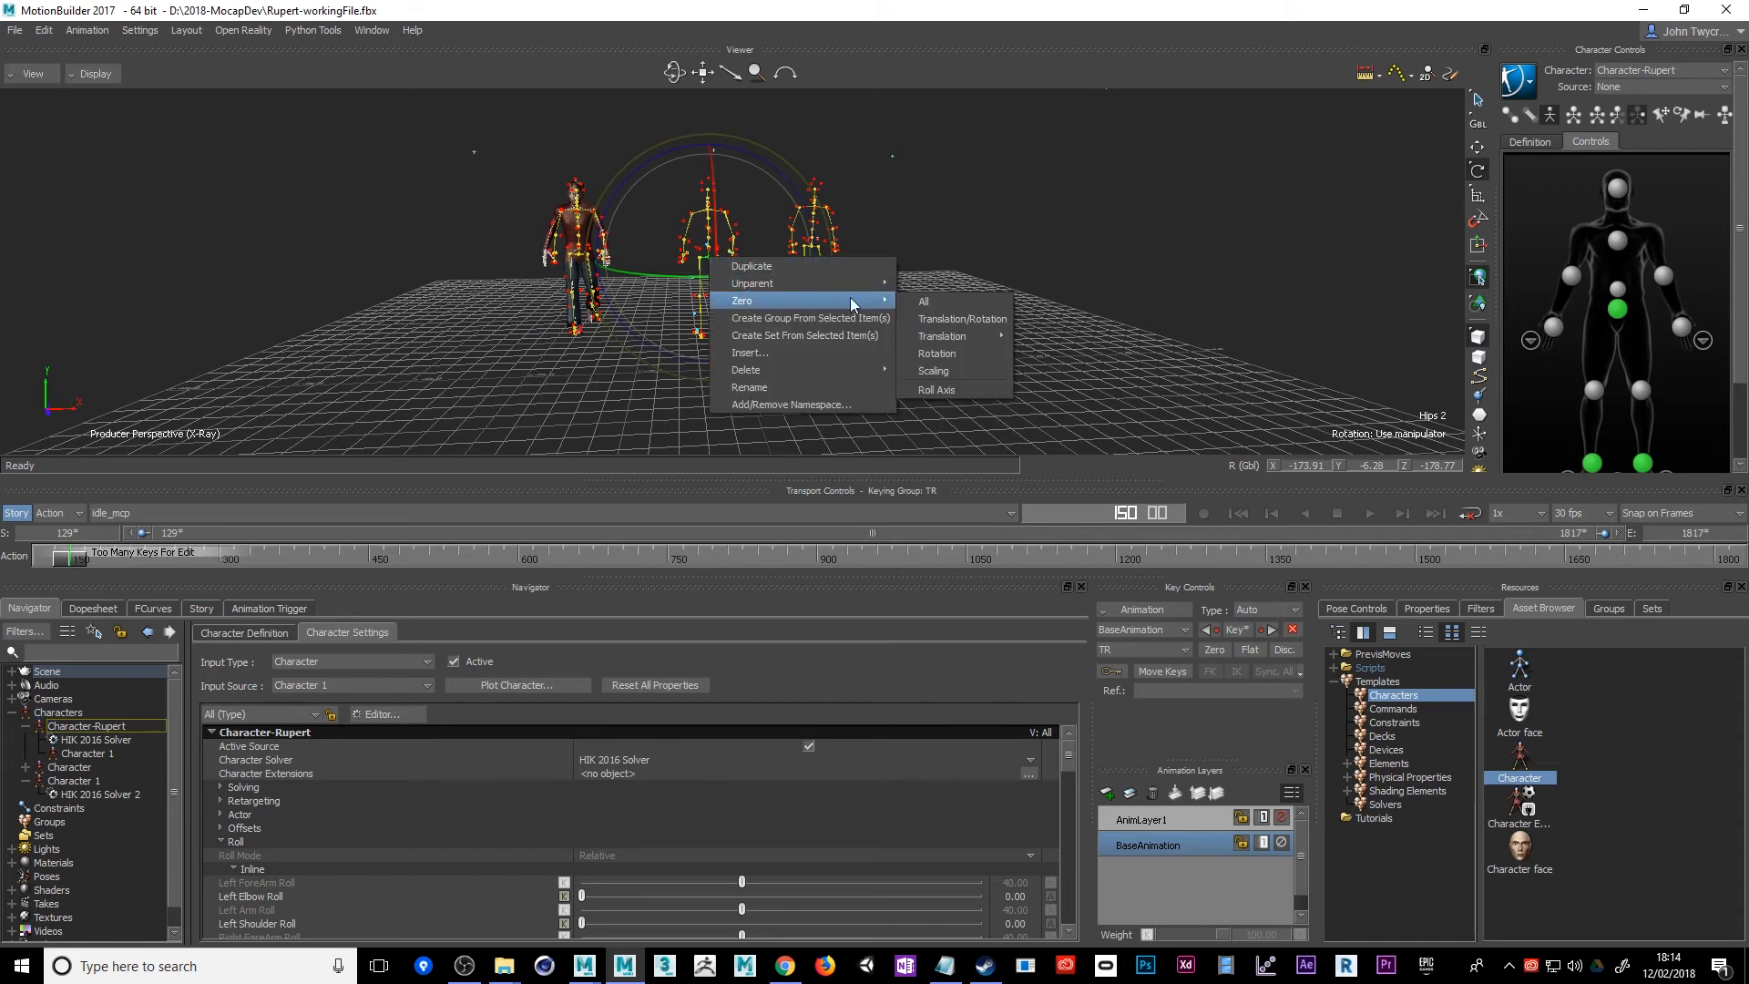
pyautogui.click(941, 355)
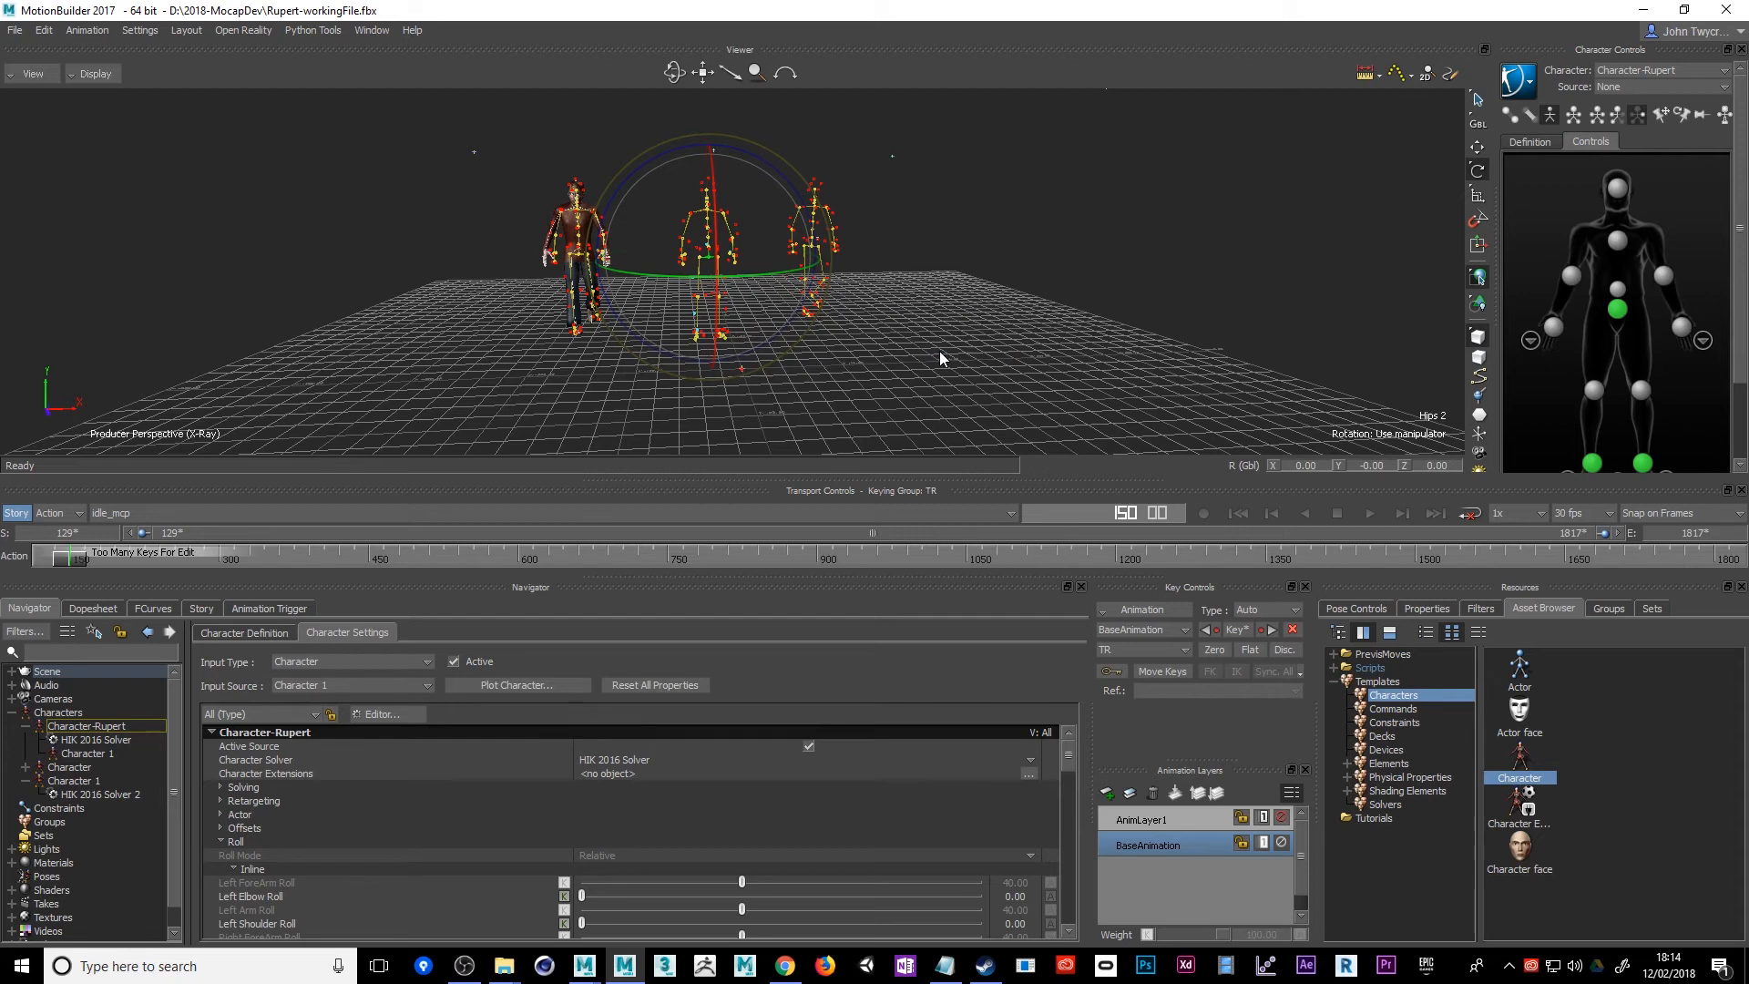
pyautogui.rightClick(710, 261)
pyautogui.click(706, 256)
# Select the idle skeleton's entire hierarchy branch in the scene and zero its rotation to put it into a T-pose
pyautogui.click(11, 671)
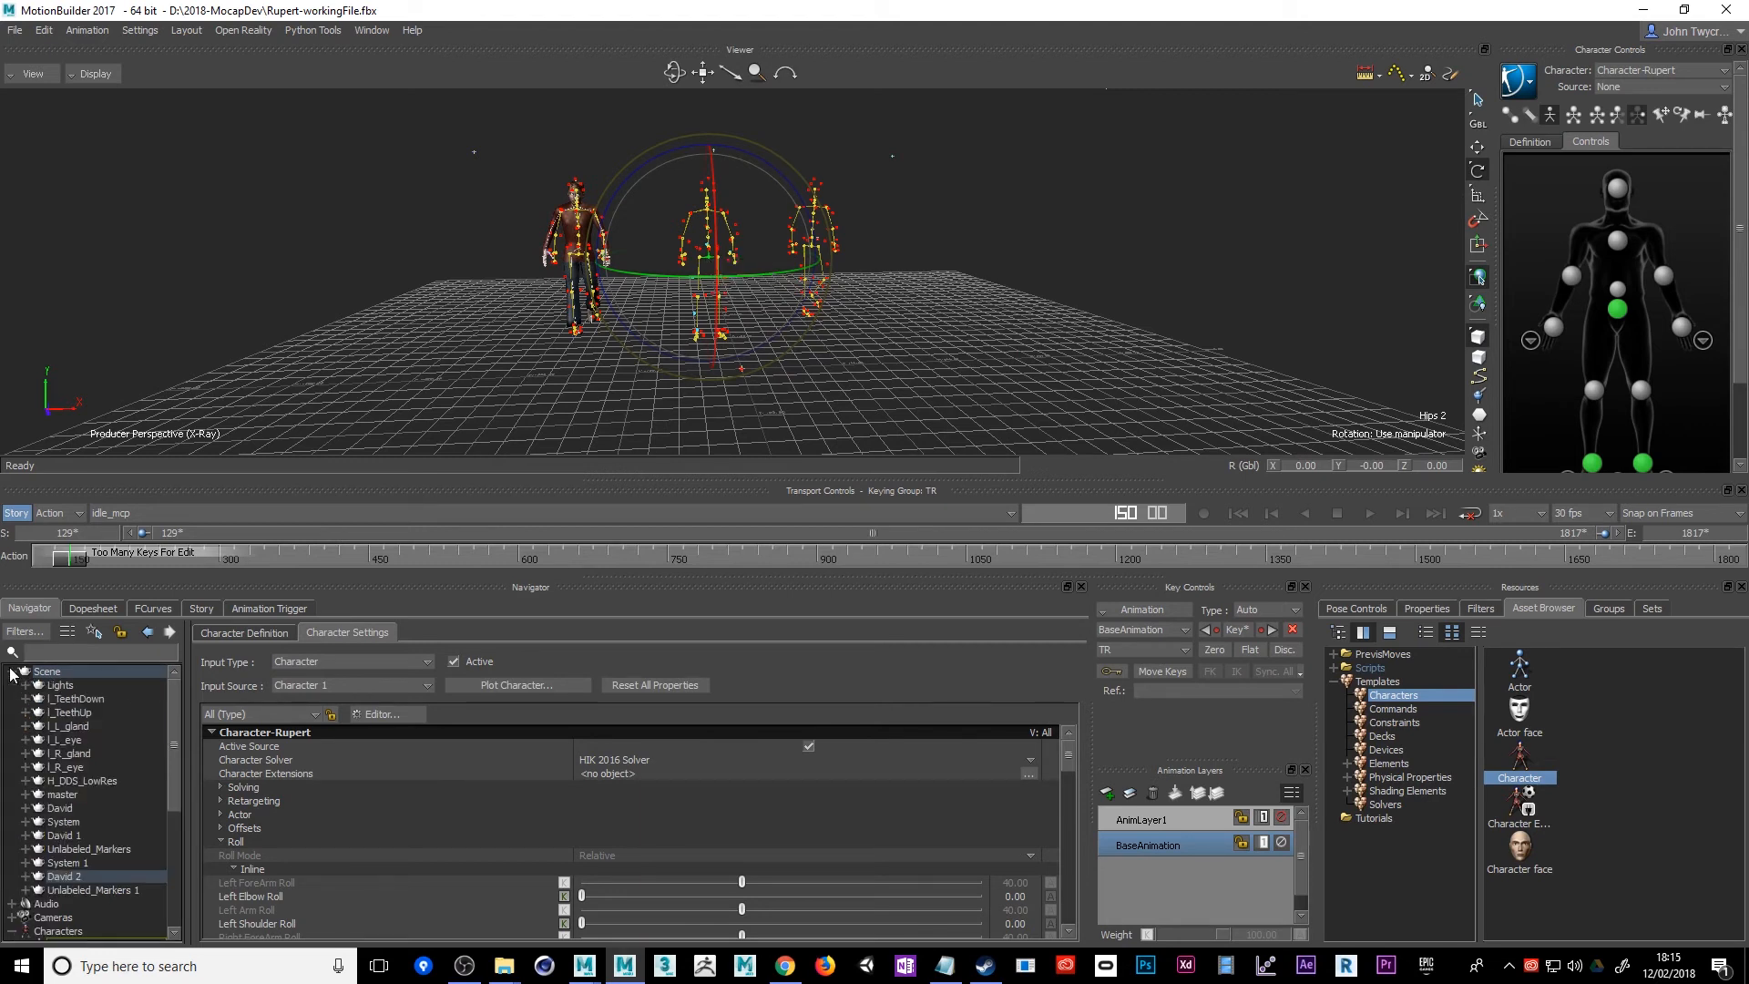
pyautogui.rightClick(69, 881)
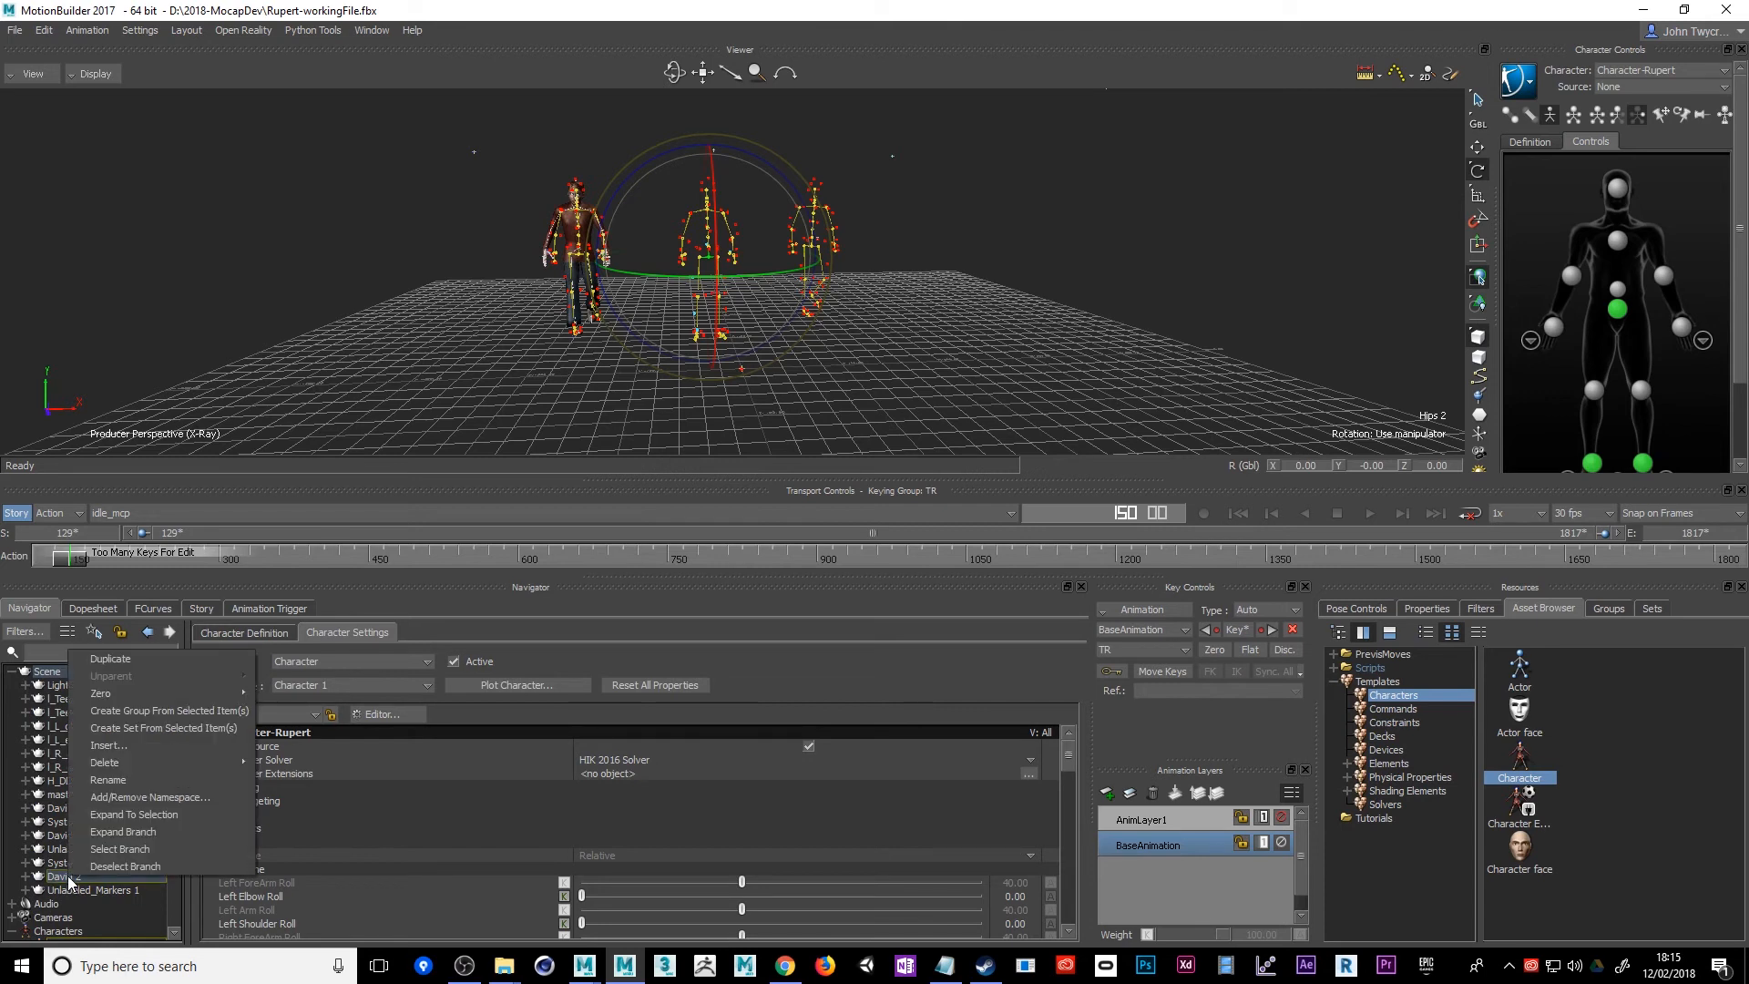
pyautogui.click(120, 849)
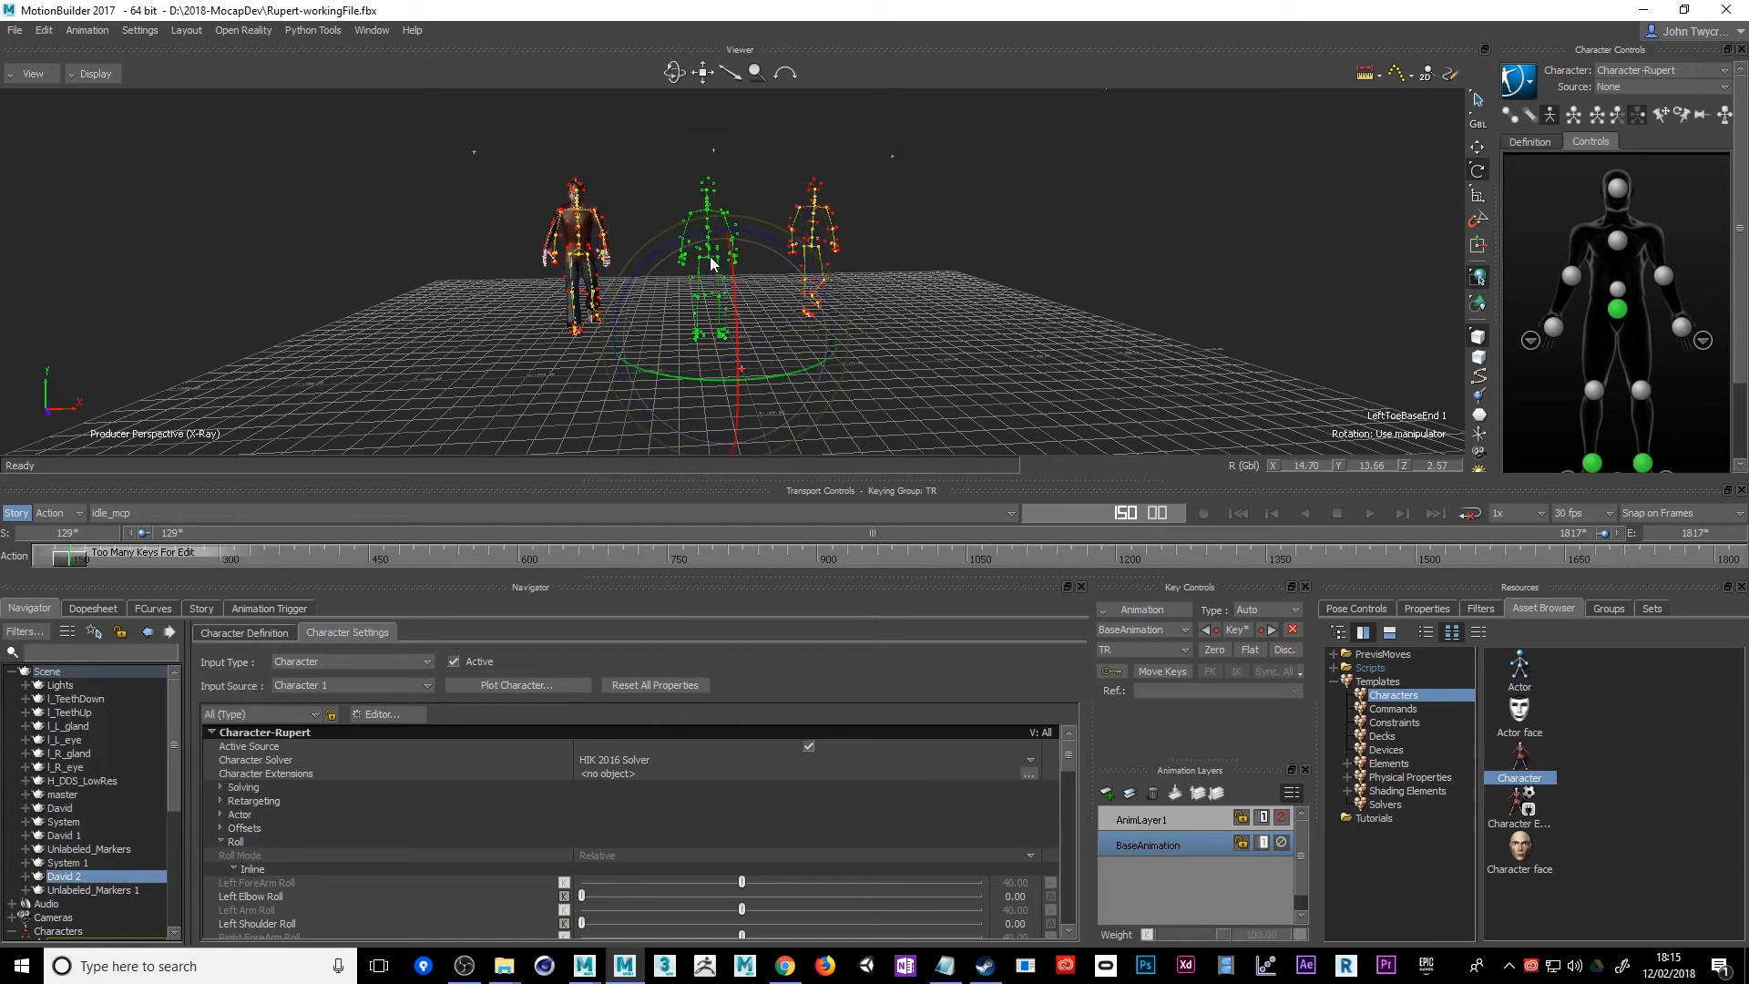
pyautogui.click(26, 876)
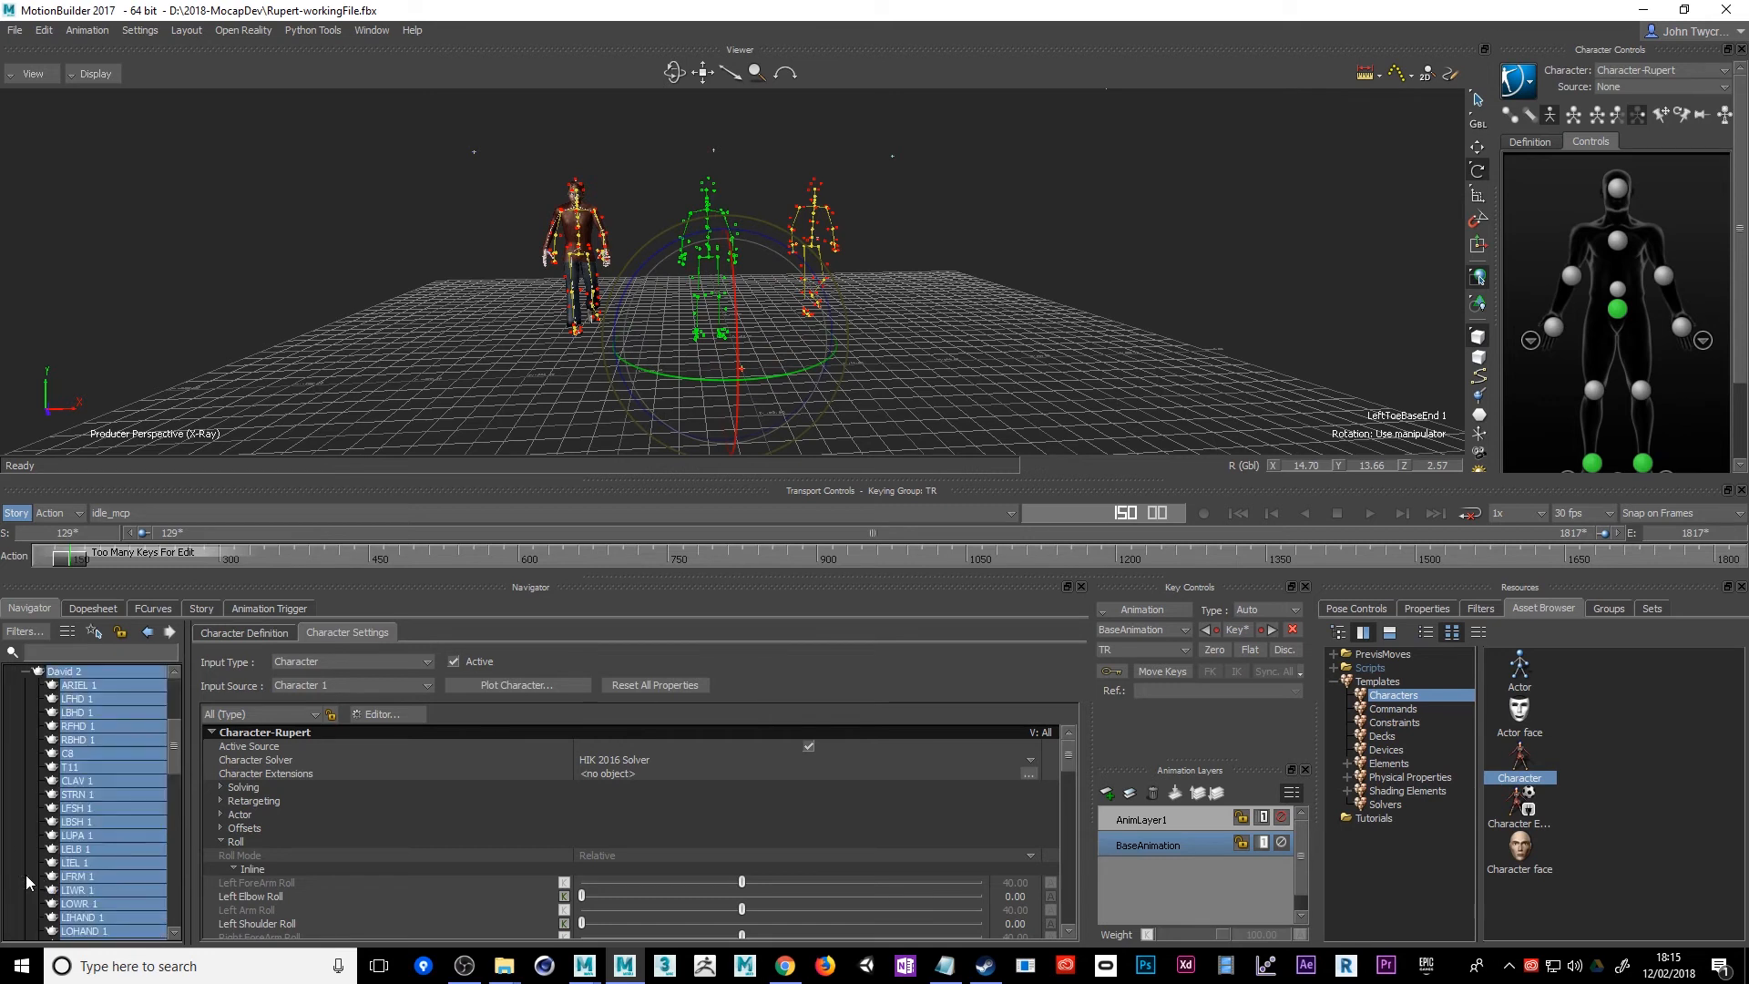
pyautogui.moveTo(182, 747); pyautogui.dragTo(168, 847)
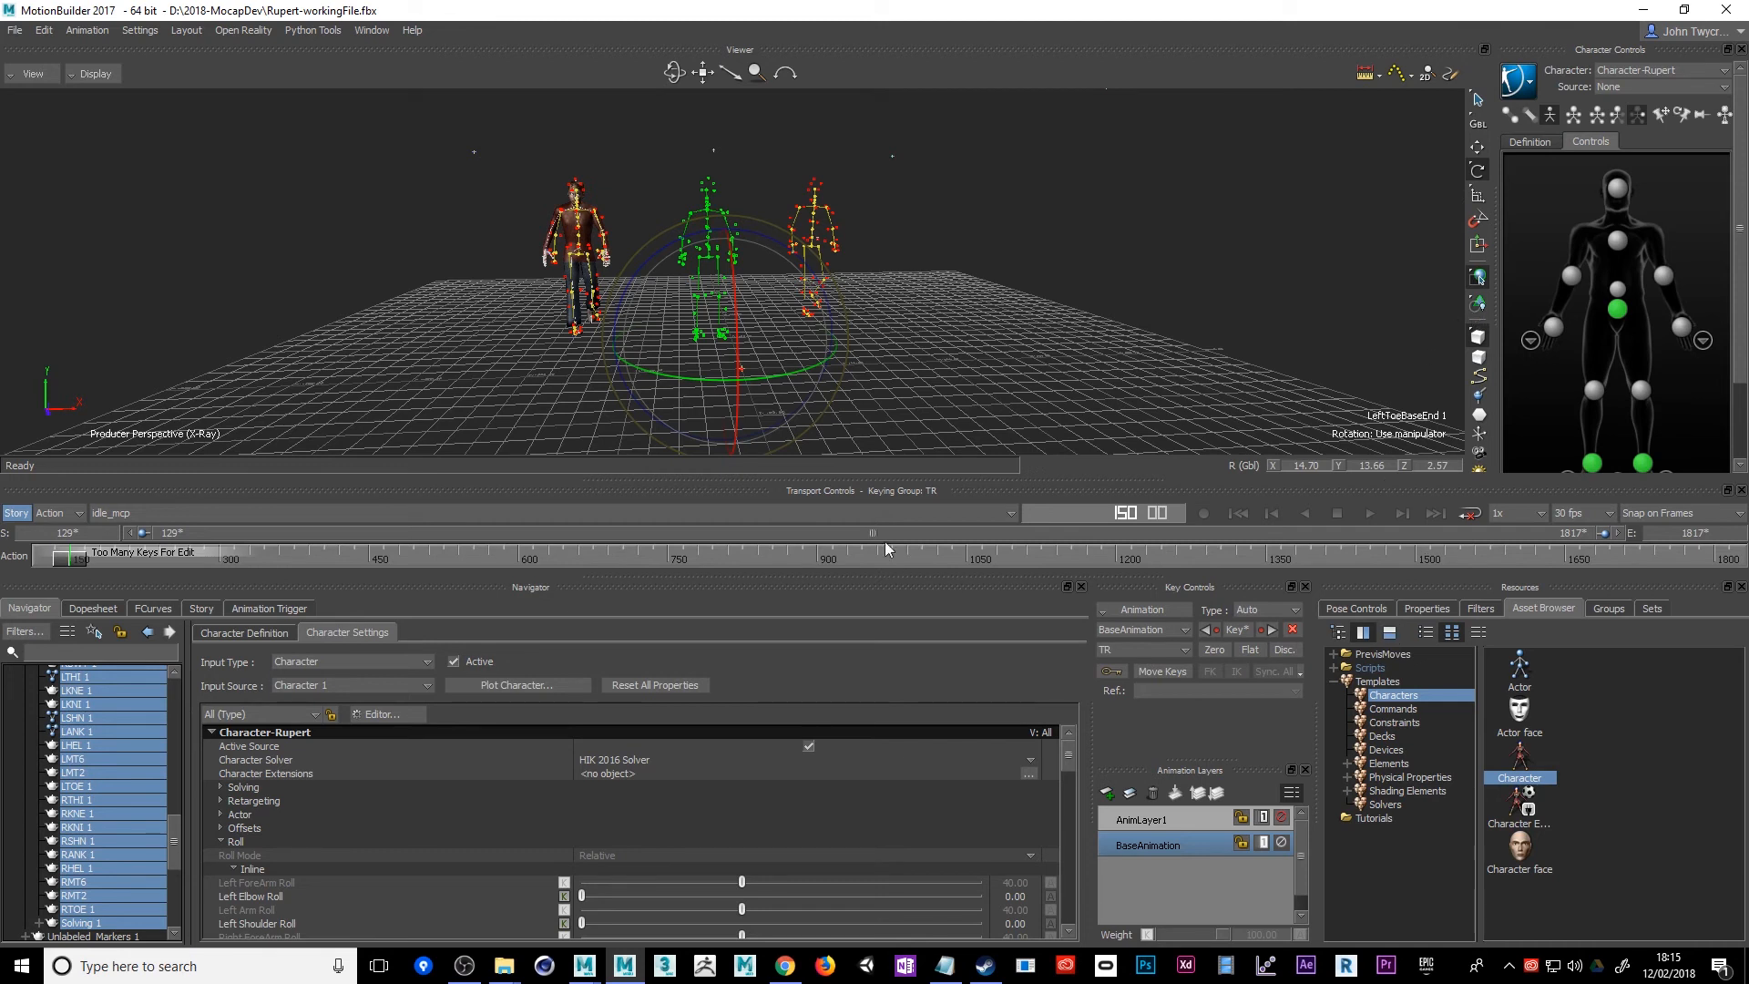
pyautogui.rightClick(713, 261)
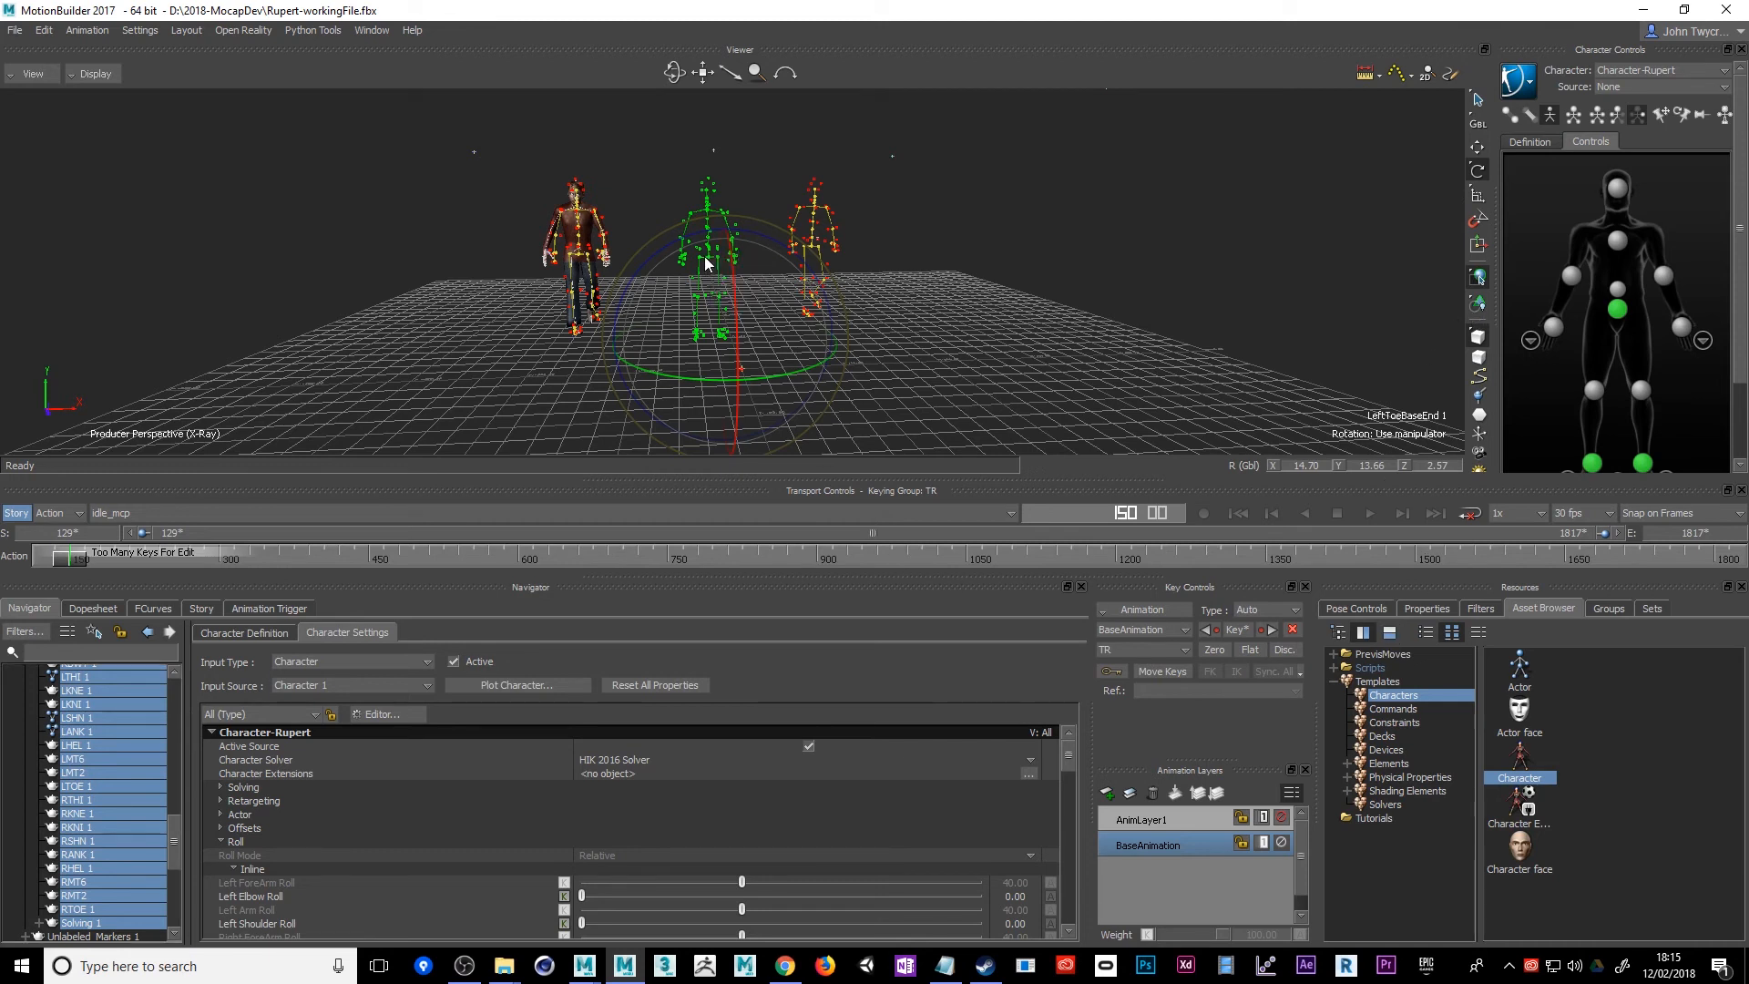
pyautogui.rightClick(705, 263)
pyautogui.scroll(-2, 689, 285)
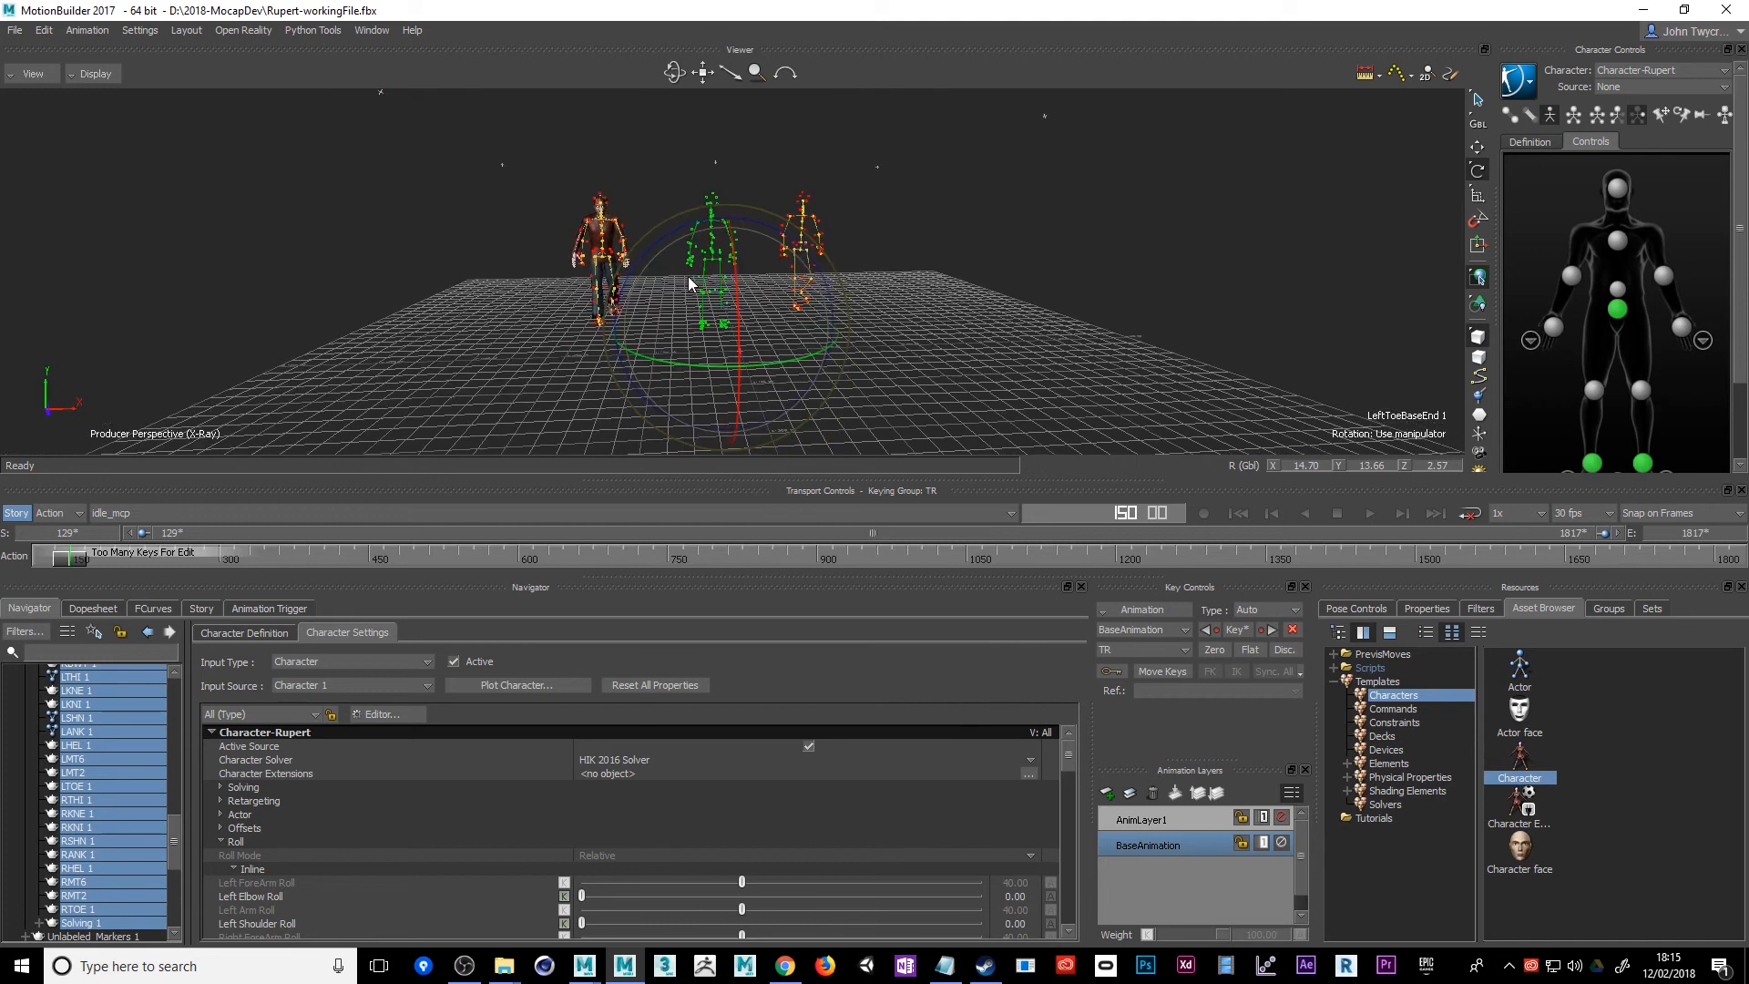
pyautogui.moveTo(181, 841); pyautogui.dragTo(186, 736)
pyautogui.scroll(1, 145, 752)
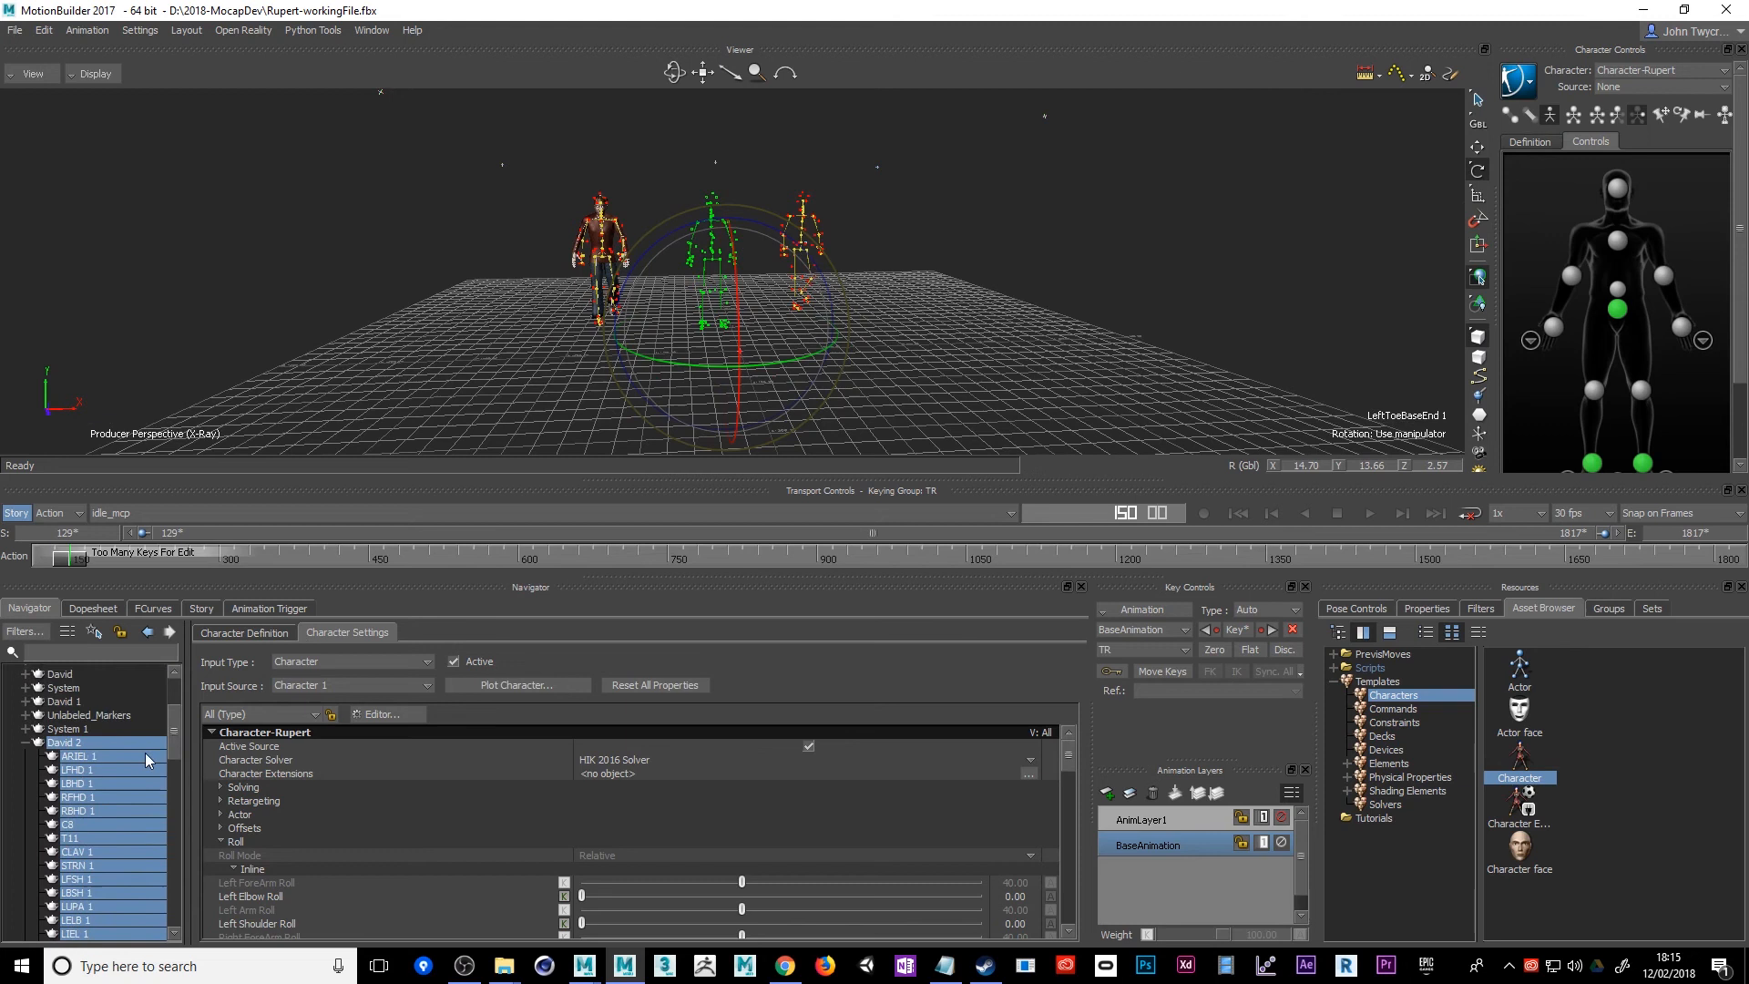
pyautogui.rightClick(85, 758)
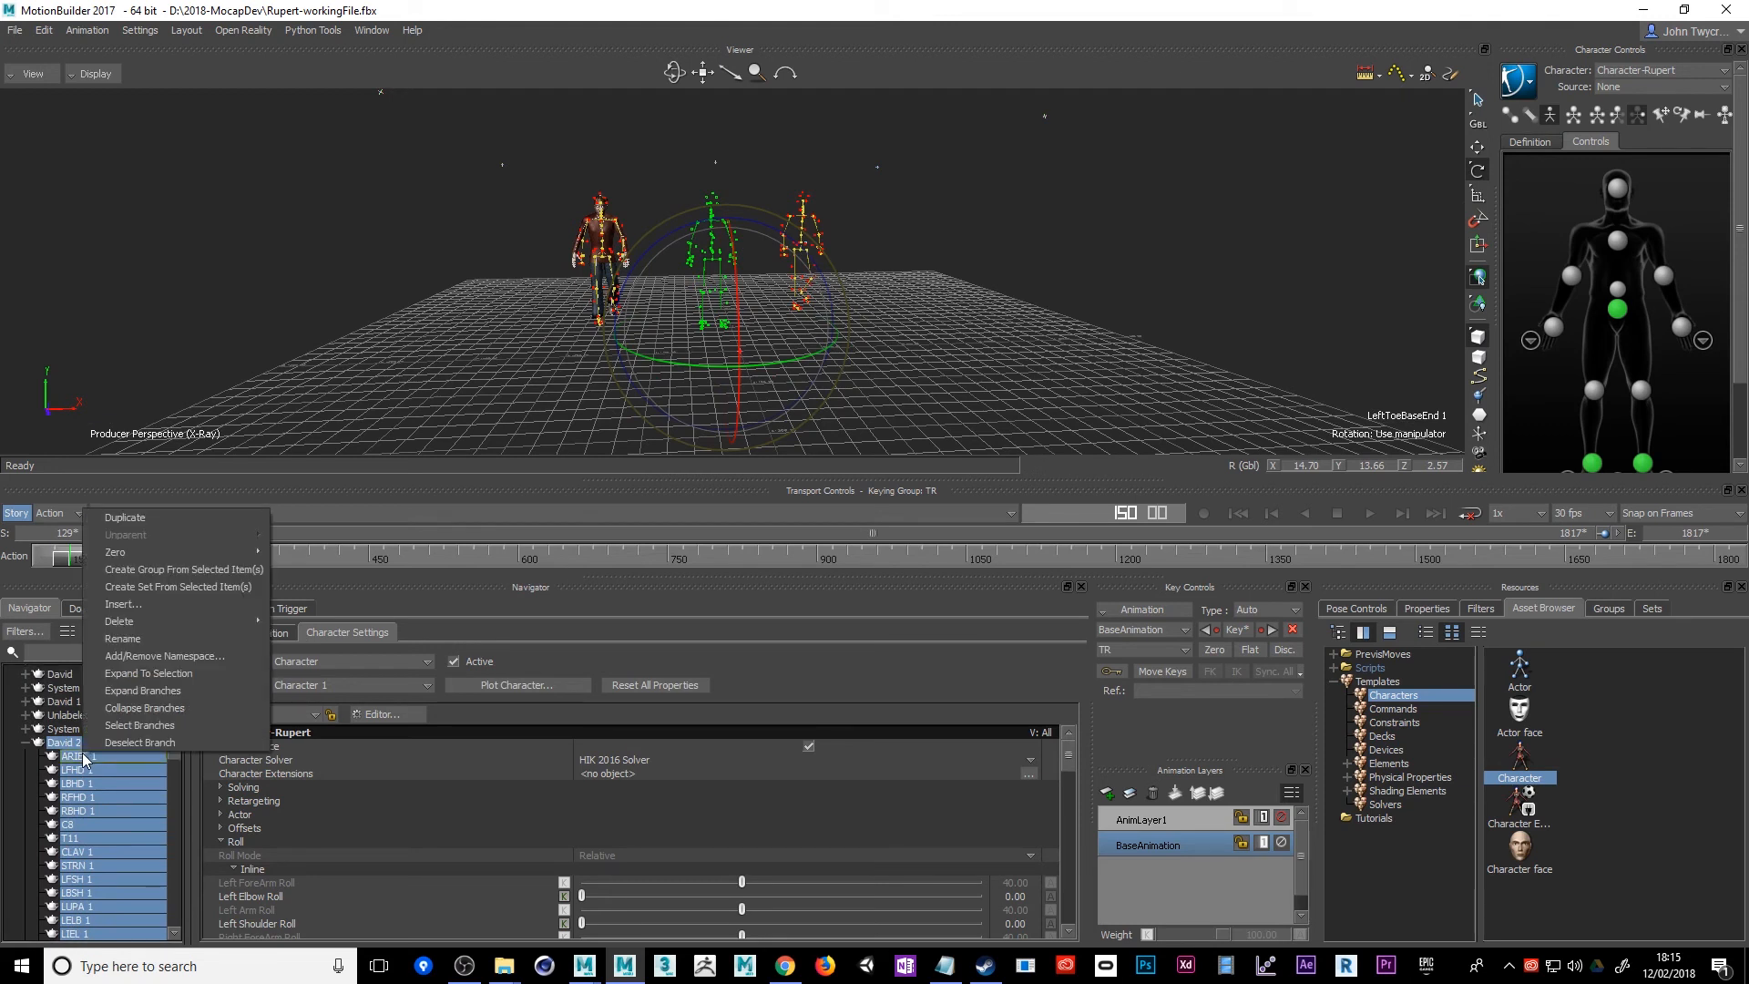
pyautogui.moveTo(246, 553)
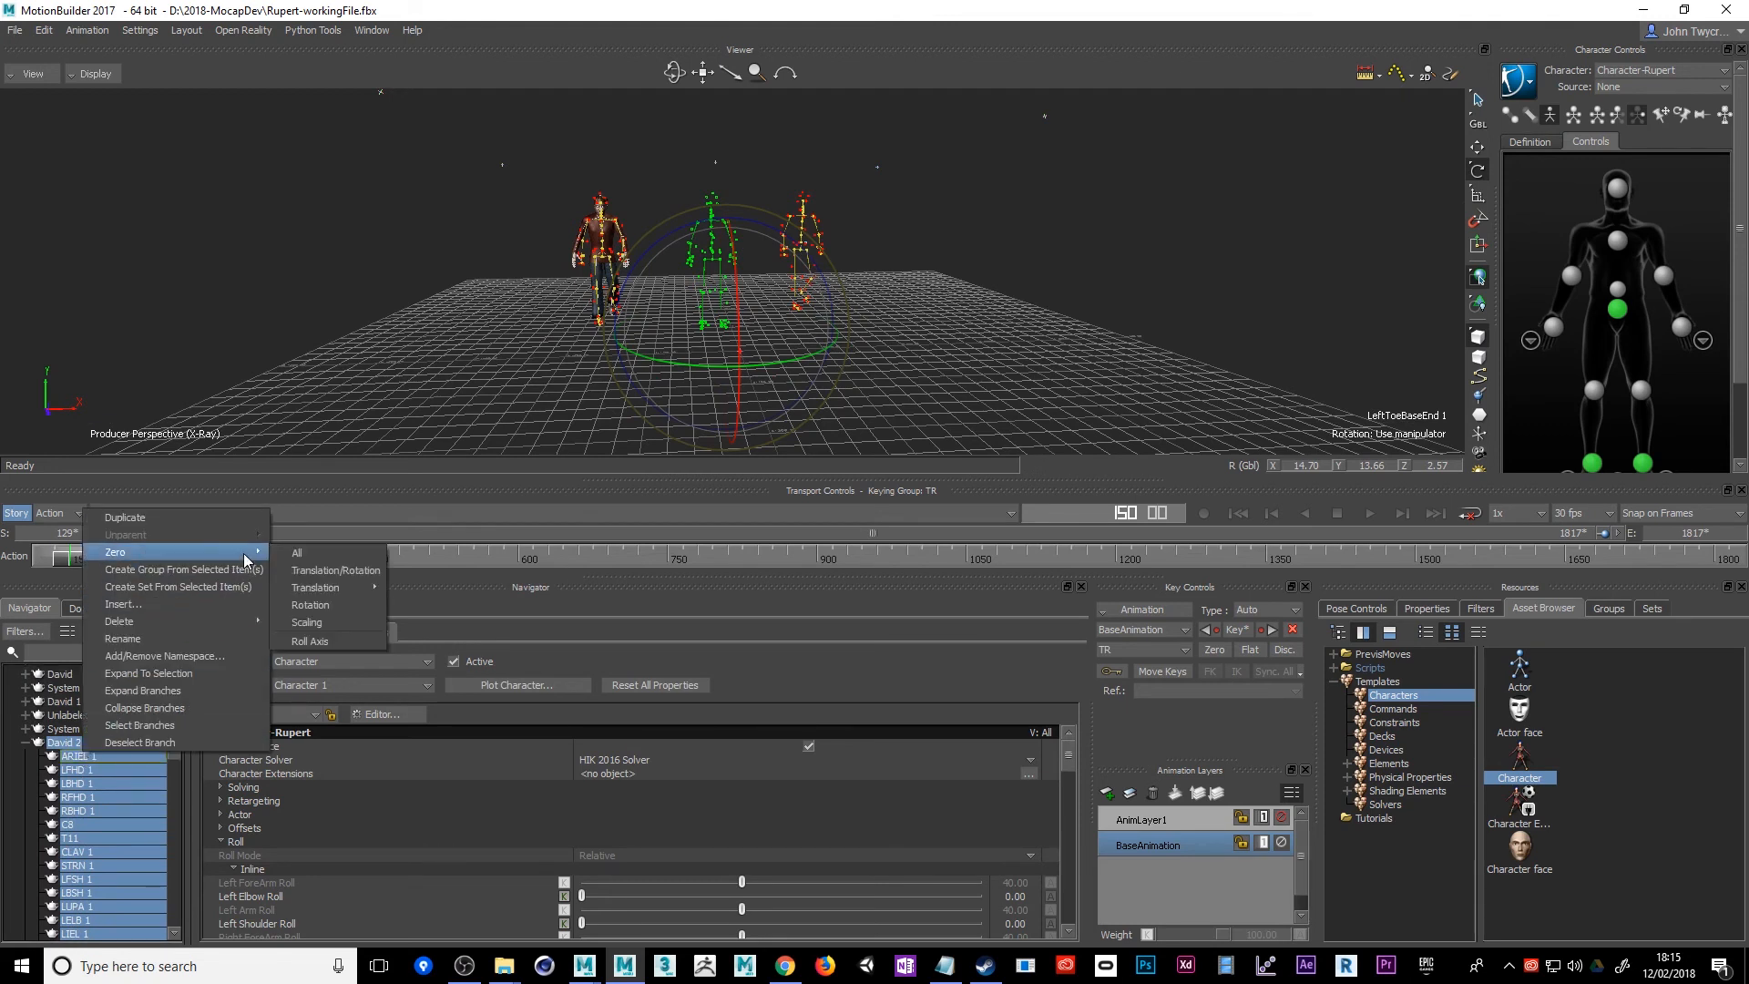
pyautogui.click(305, 605)
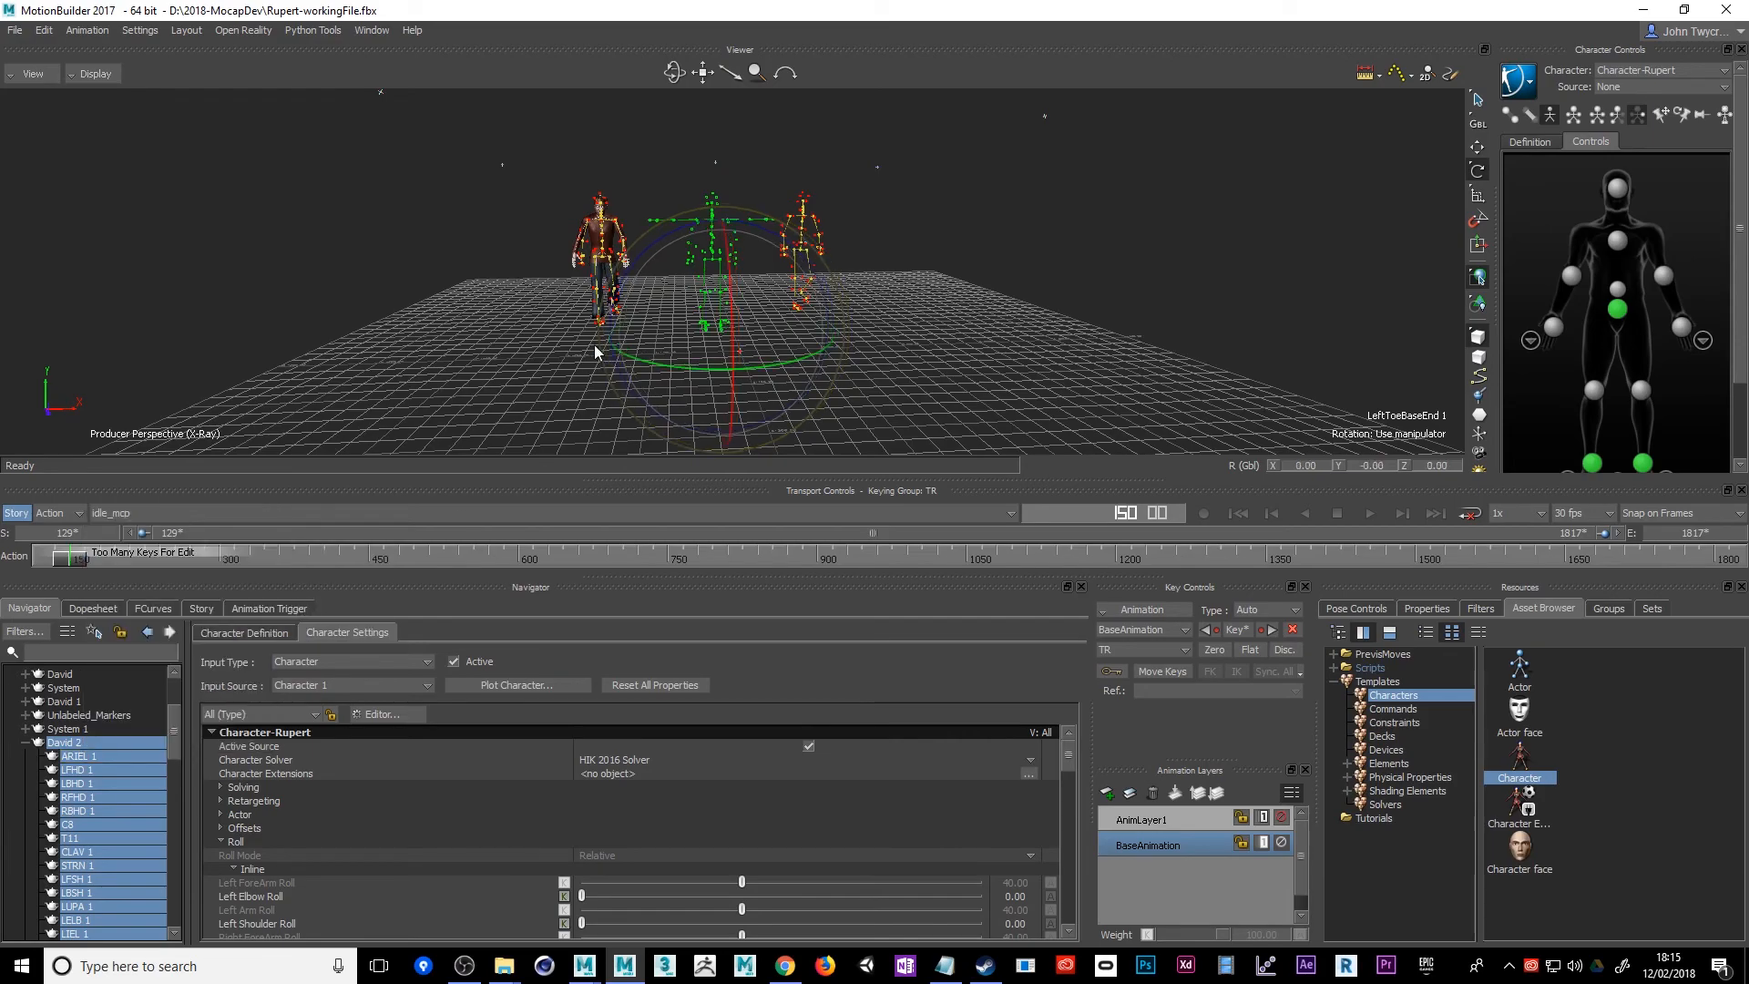
# Apply the Character template to the idle skeleton's hips, accept the missing optional spine and neck nodes, and characterize it as a biped
pyautogui.keyDown('ctrl'); pyautogui.keyDown('shift'); pyautogui.moveTo(568, 352); pyautogui.dragTo(929, 378); pyautogui.keyUp('shift'); pyautogui.keyUp('ctrl')
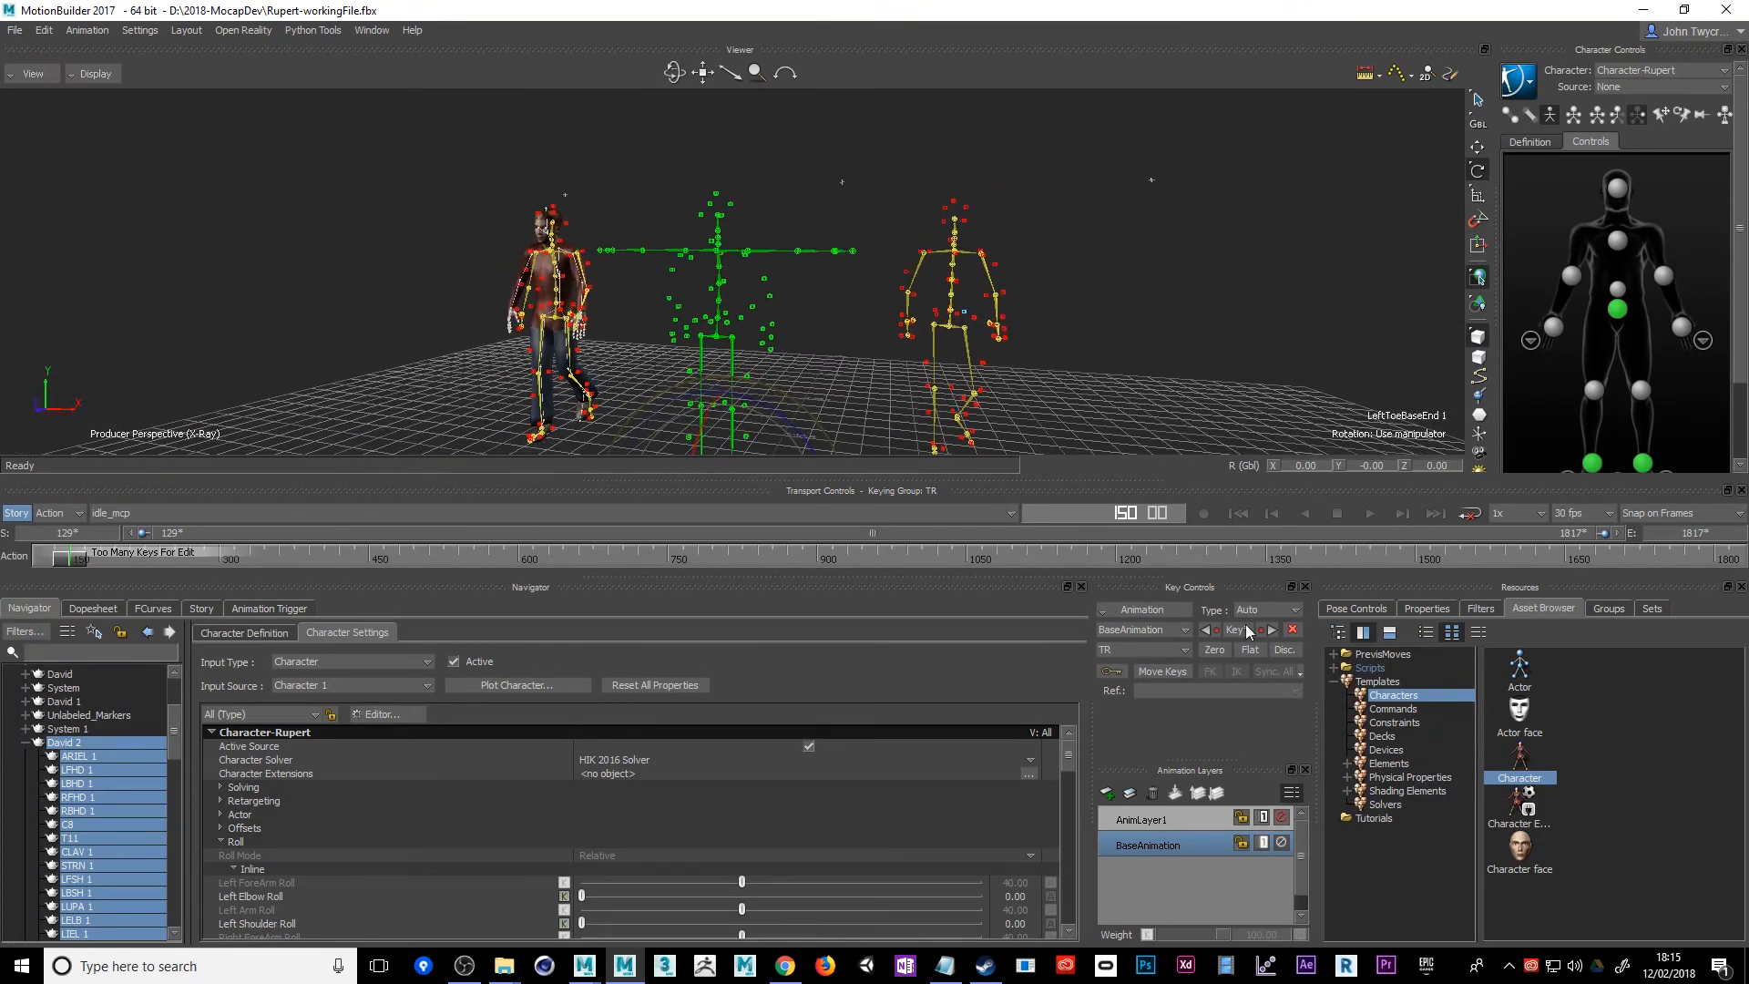
pyautogui.moveTo(1518, 760); pyautogui.dragTo(982, 487)
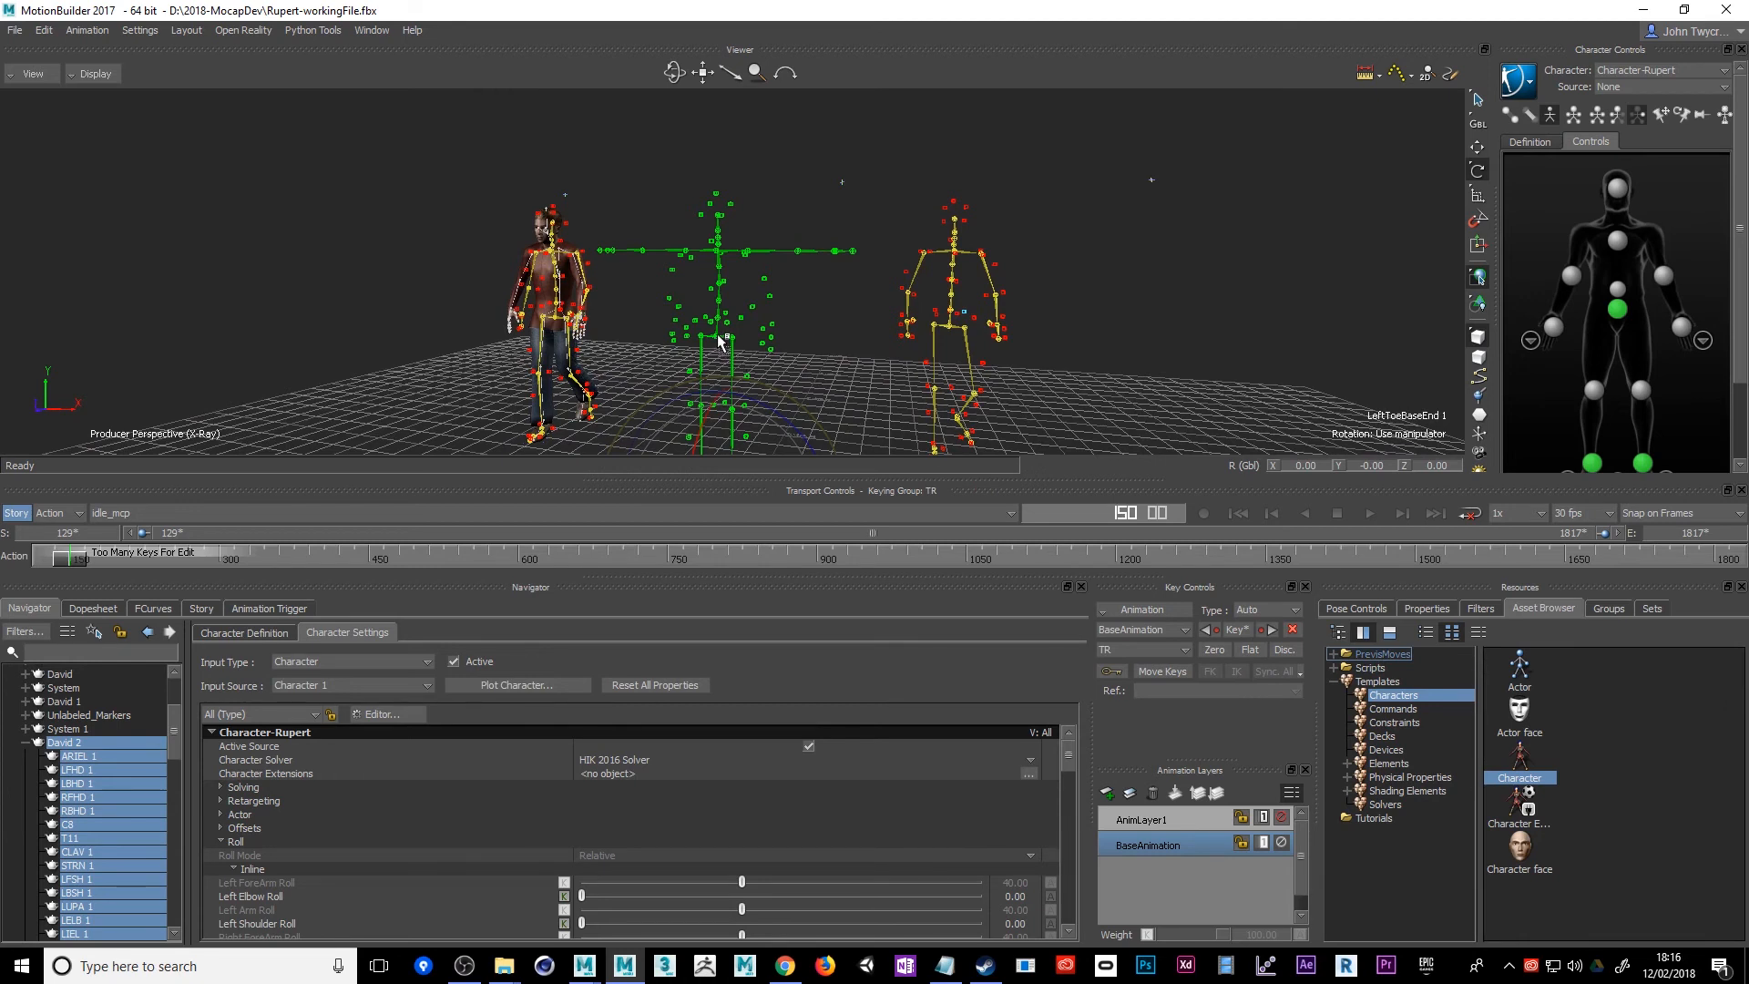
pyautogui.moveTo(720, 342); pyautogui.dragTo(718, 335)
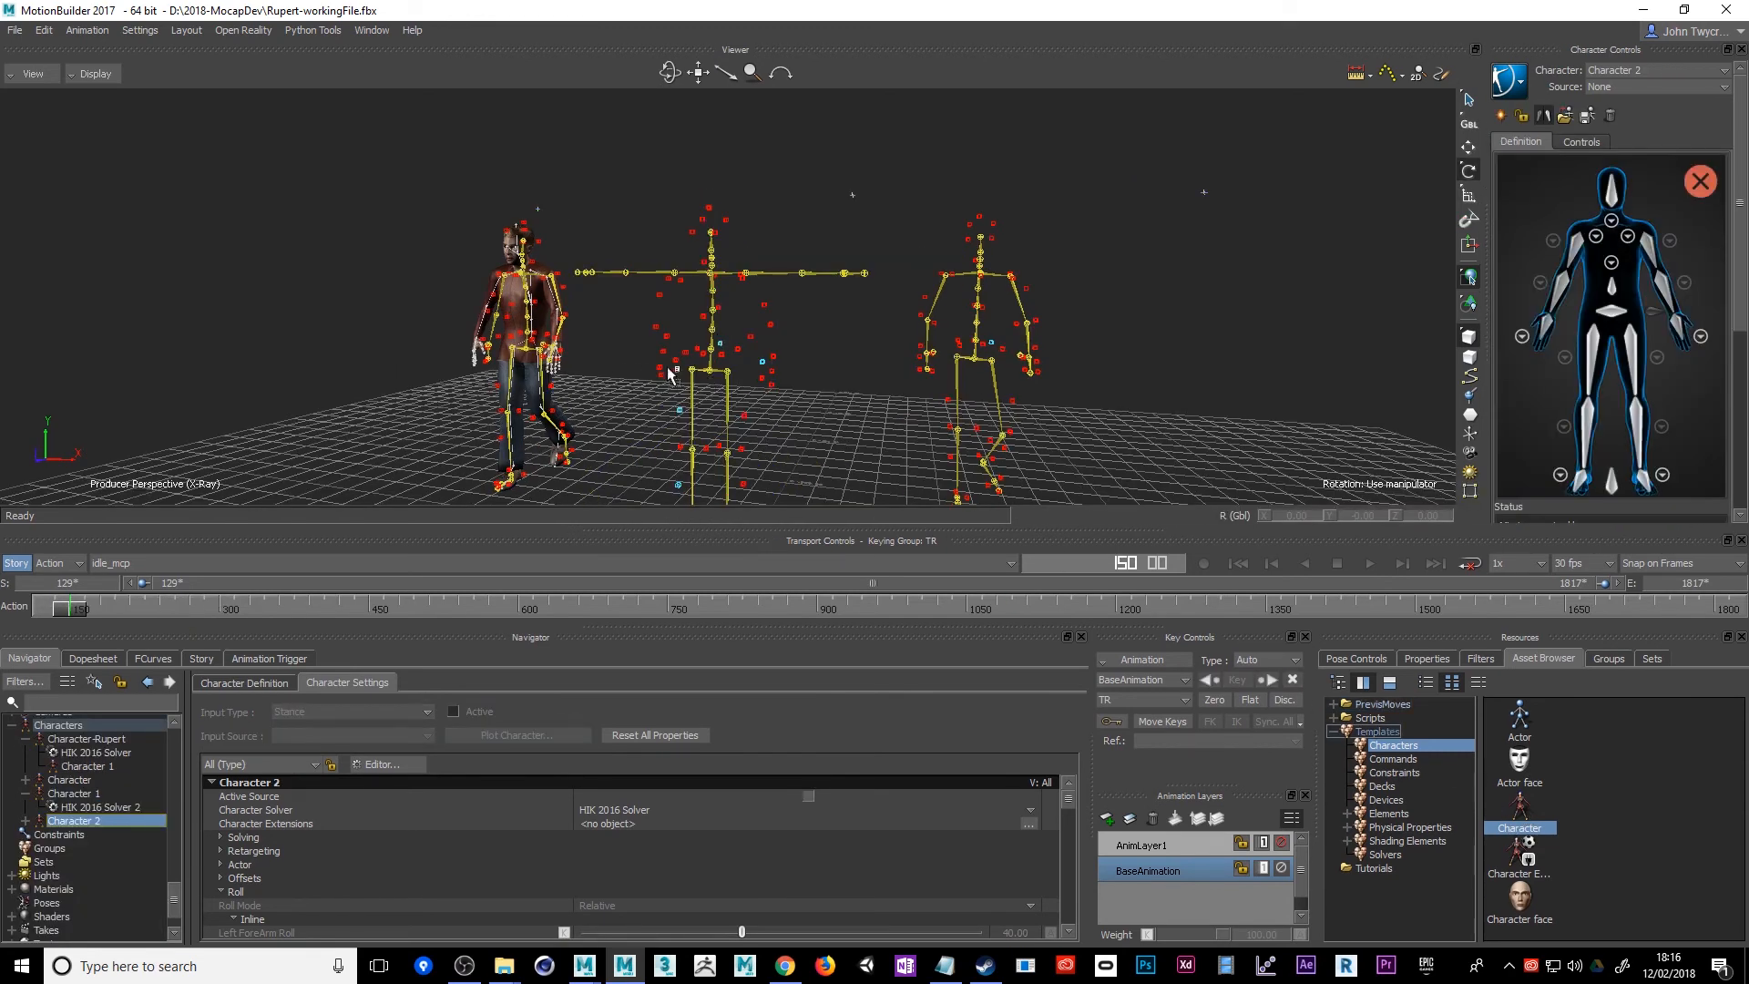
pyautogui.click(709, 370)
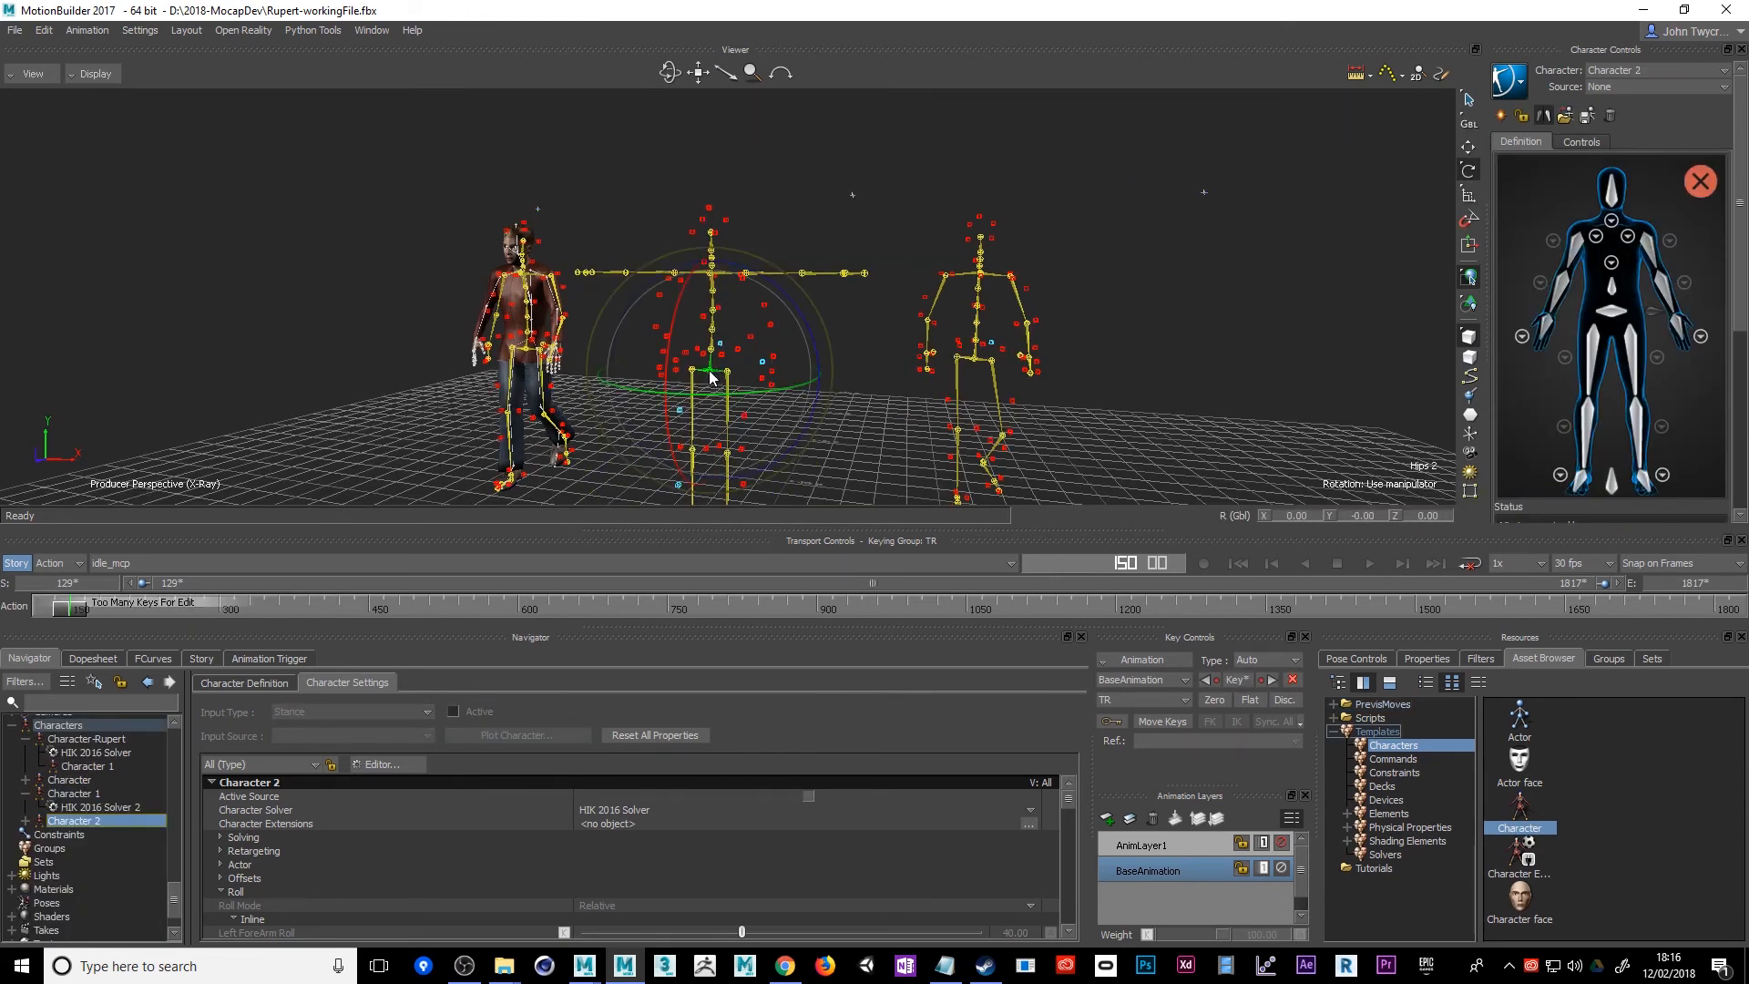
pyautogui.moveTo(709, 371); pyautogui.dragTo(708, 368)
pyautogui.click(717, 372)
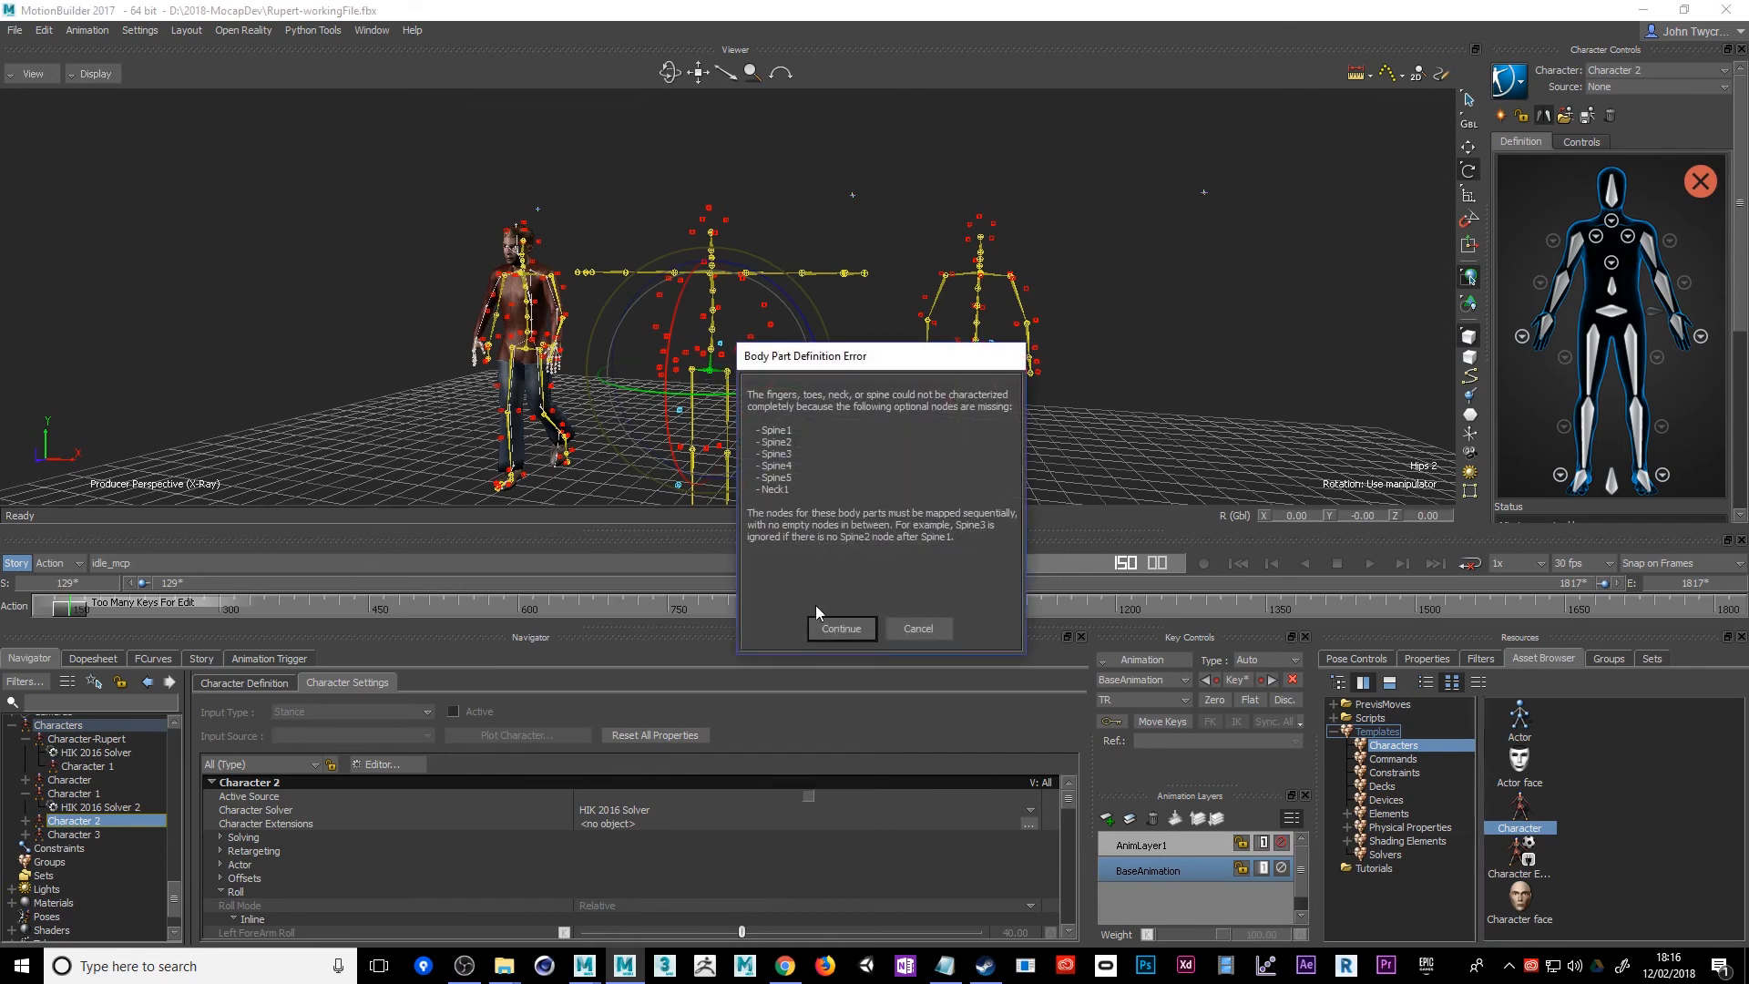
pyautogui.click(827, 628)
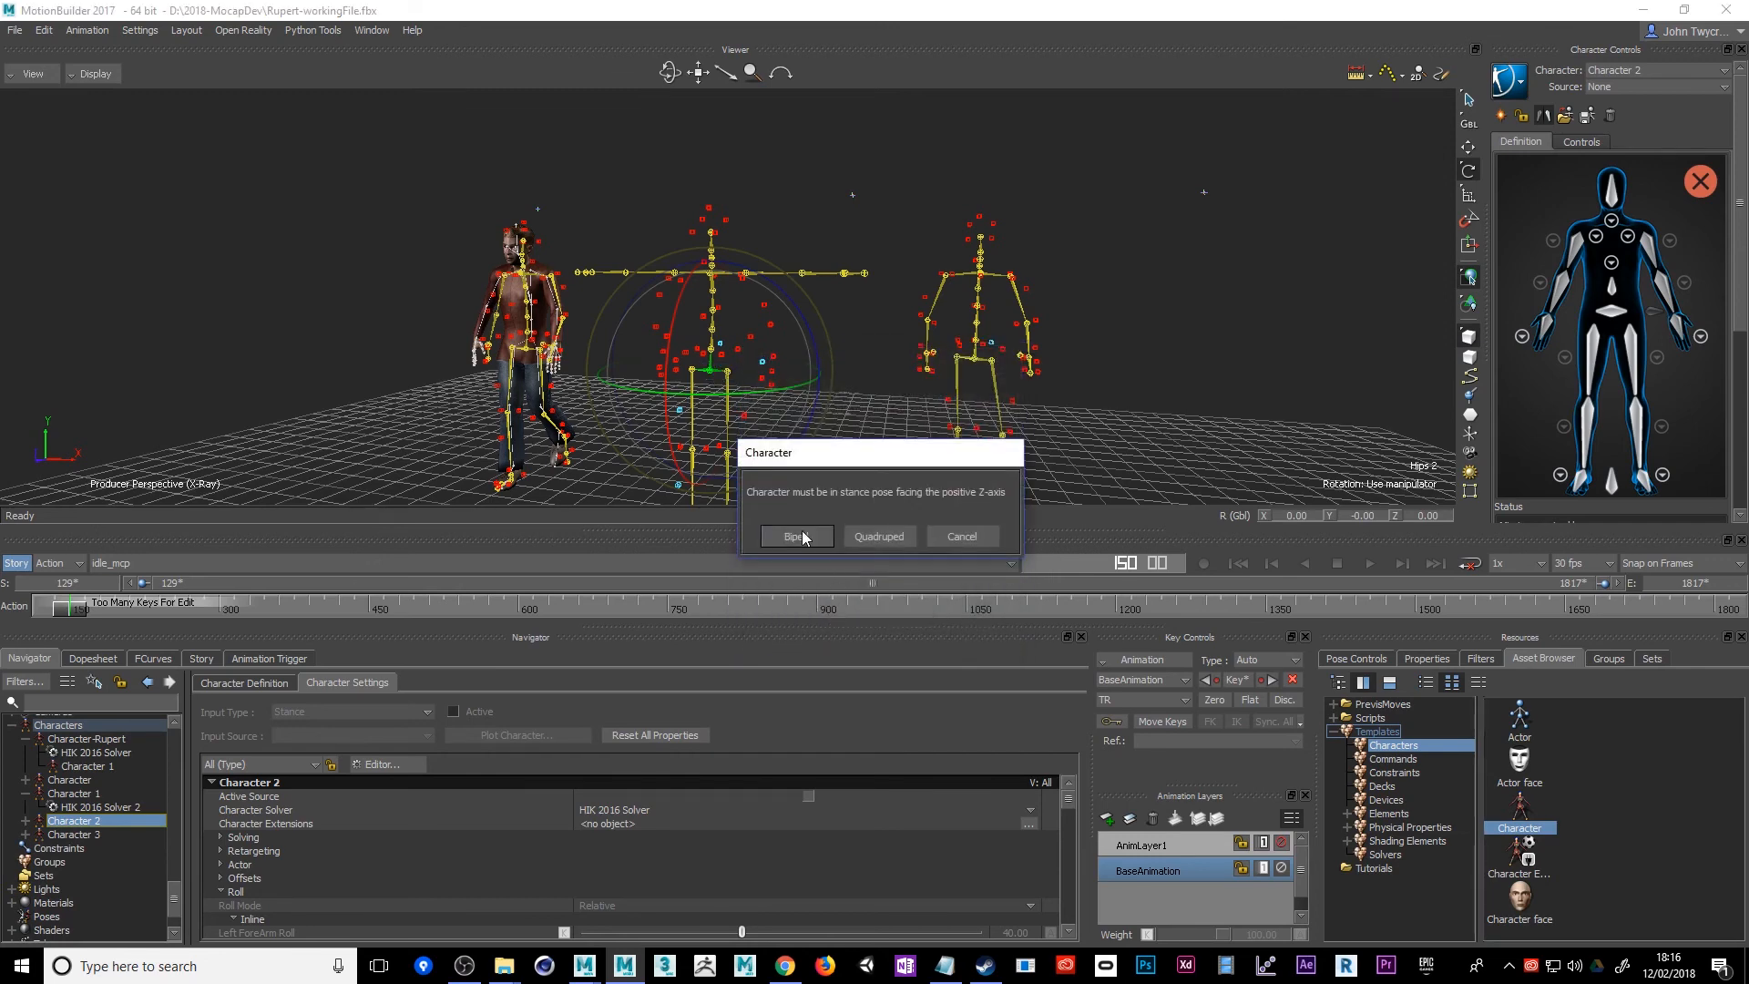
pyautogui.click(798, 536)
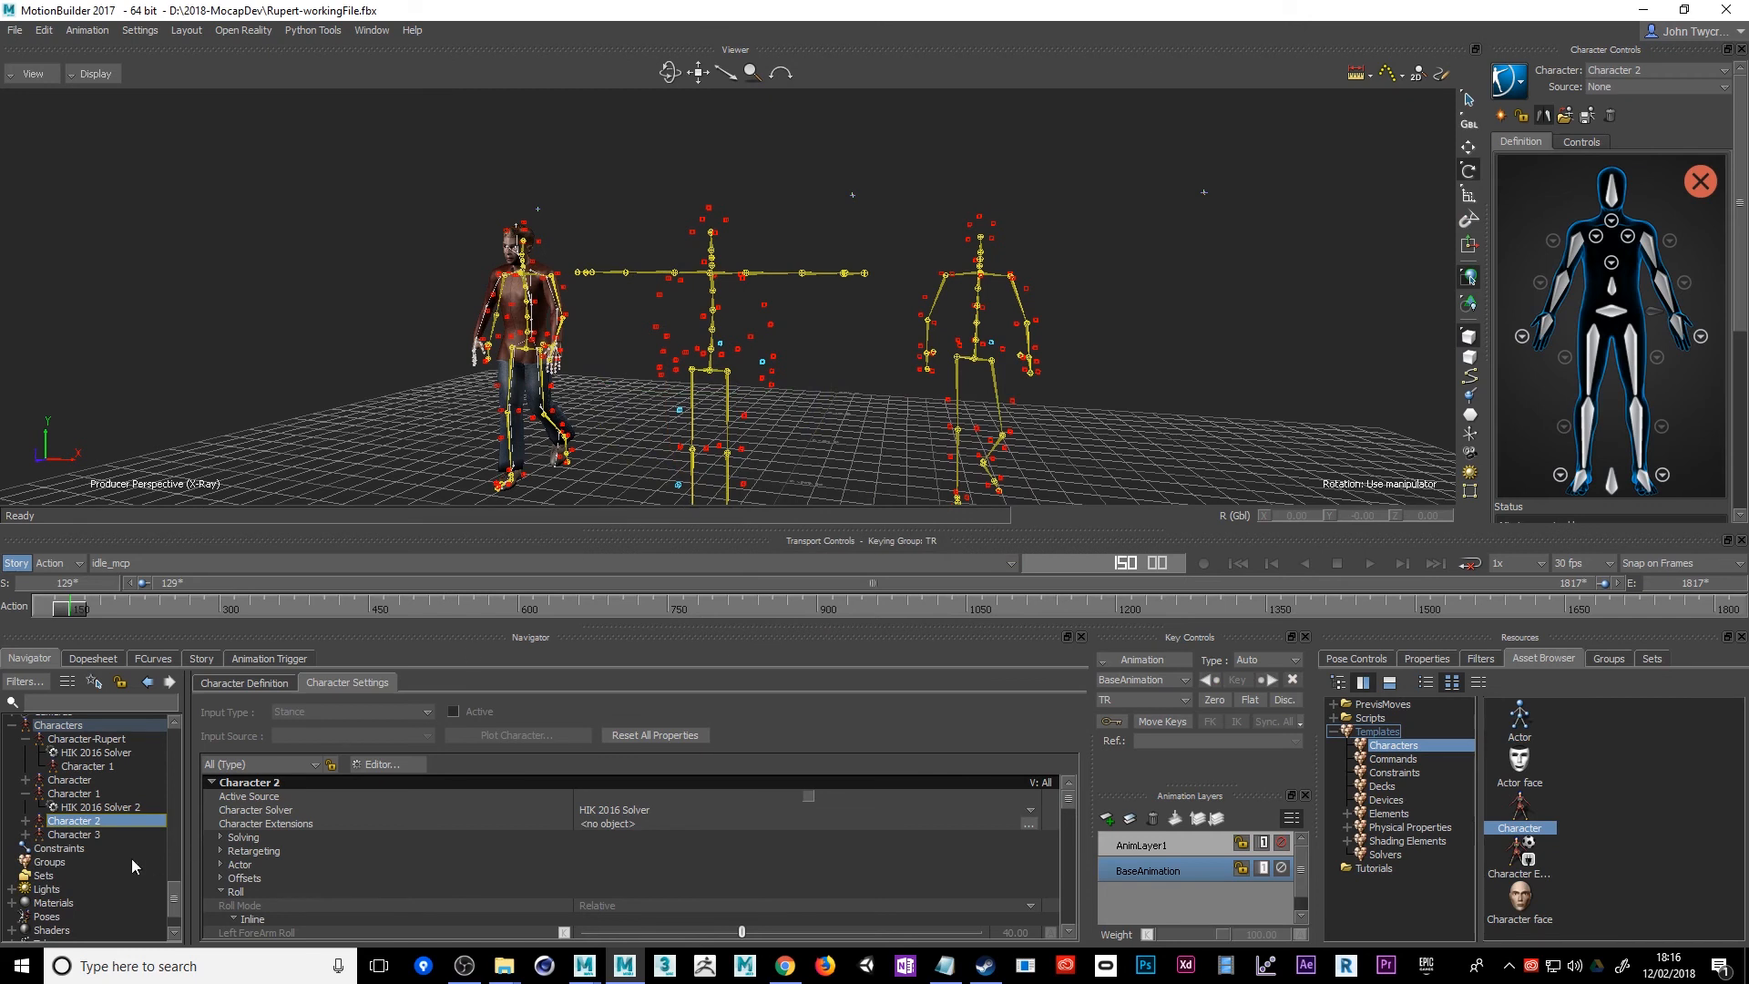
# Set Character-Rupert's input source to Character 3, the newly characterized idle skeleton
pyautogui.click(79, 833)
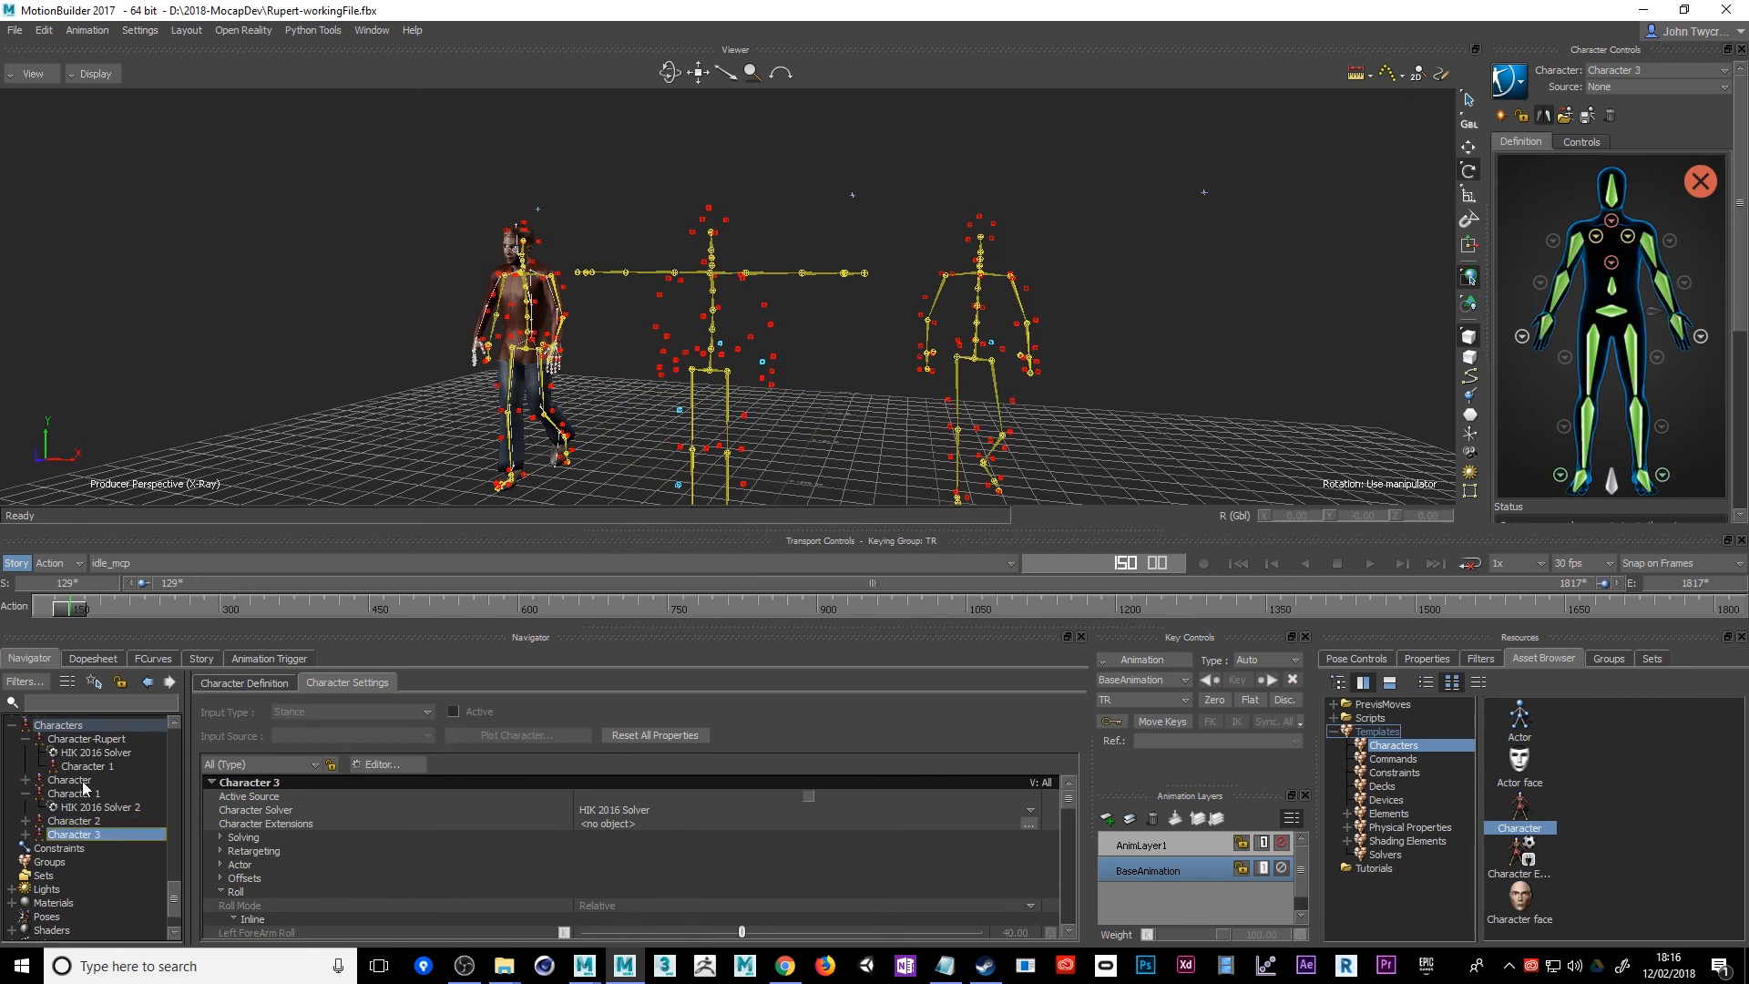
pyautogui.click(81, 739)
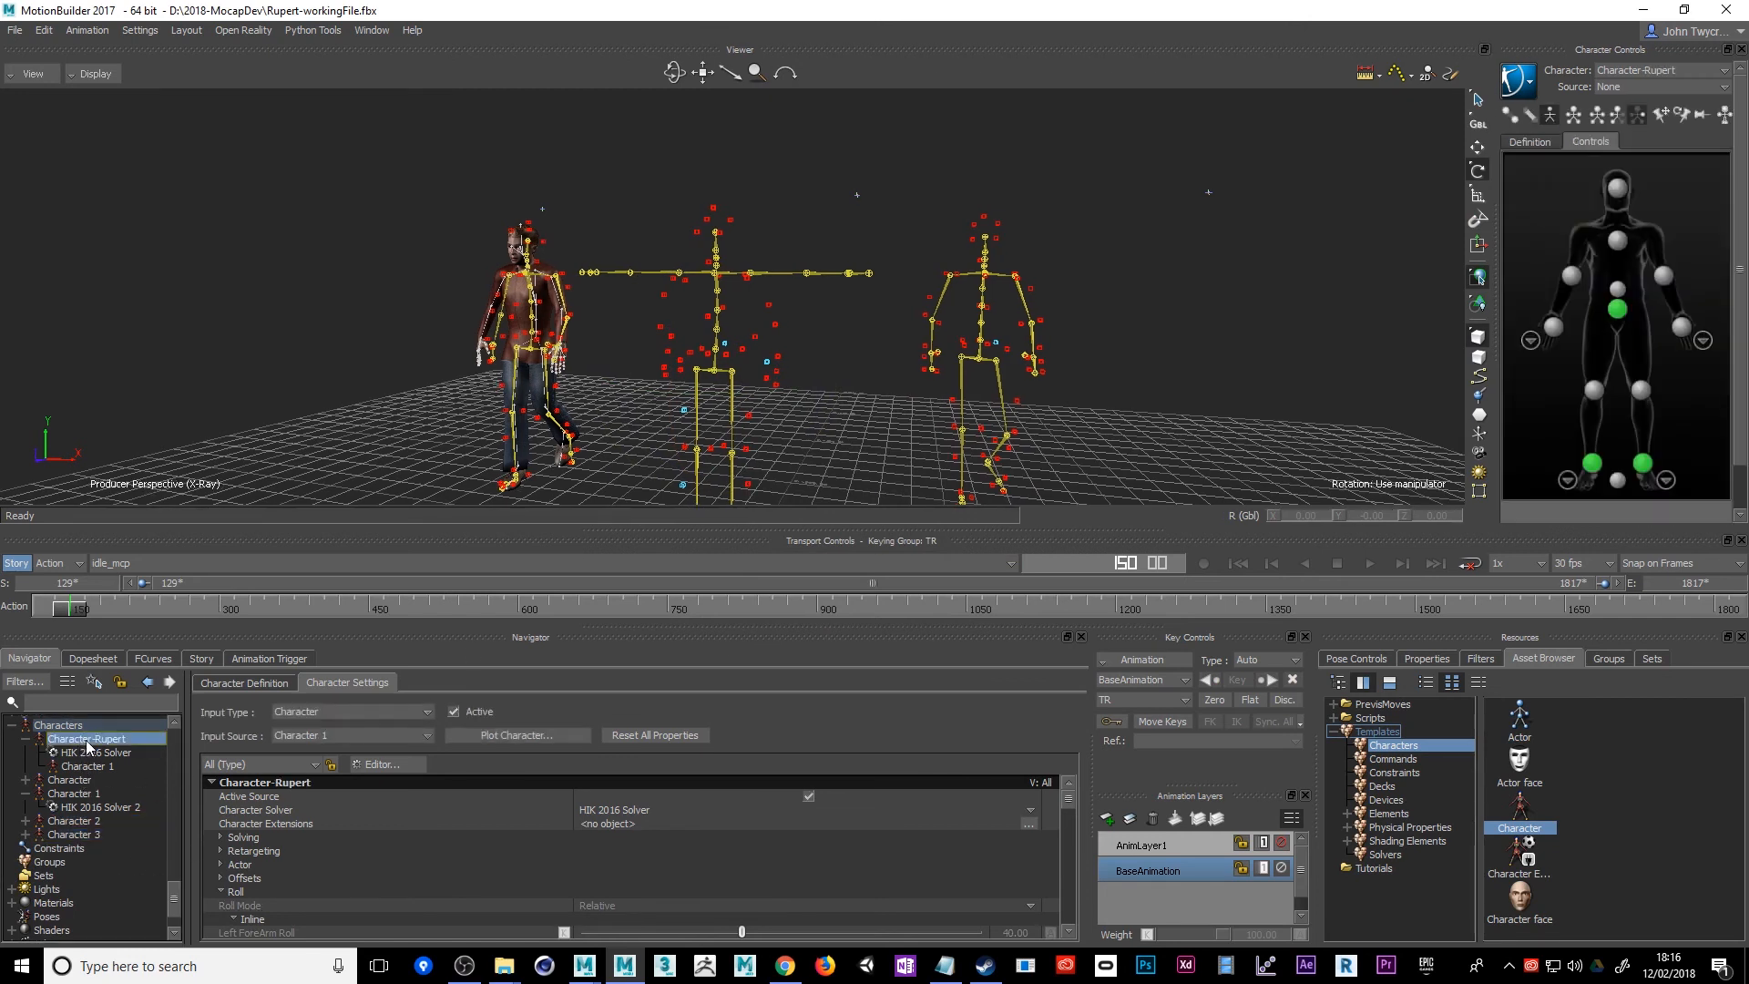
pyautogui.click(328, 735)
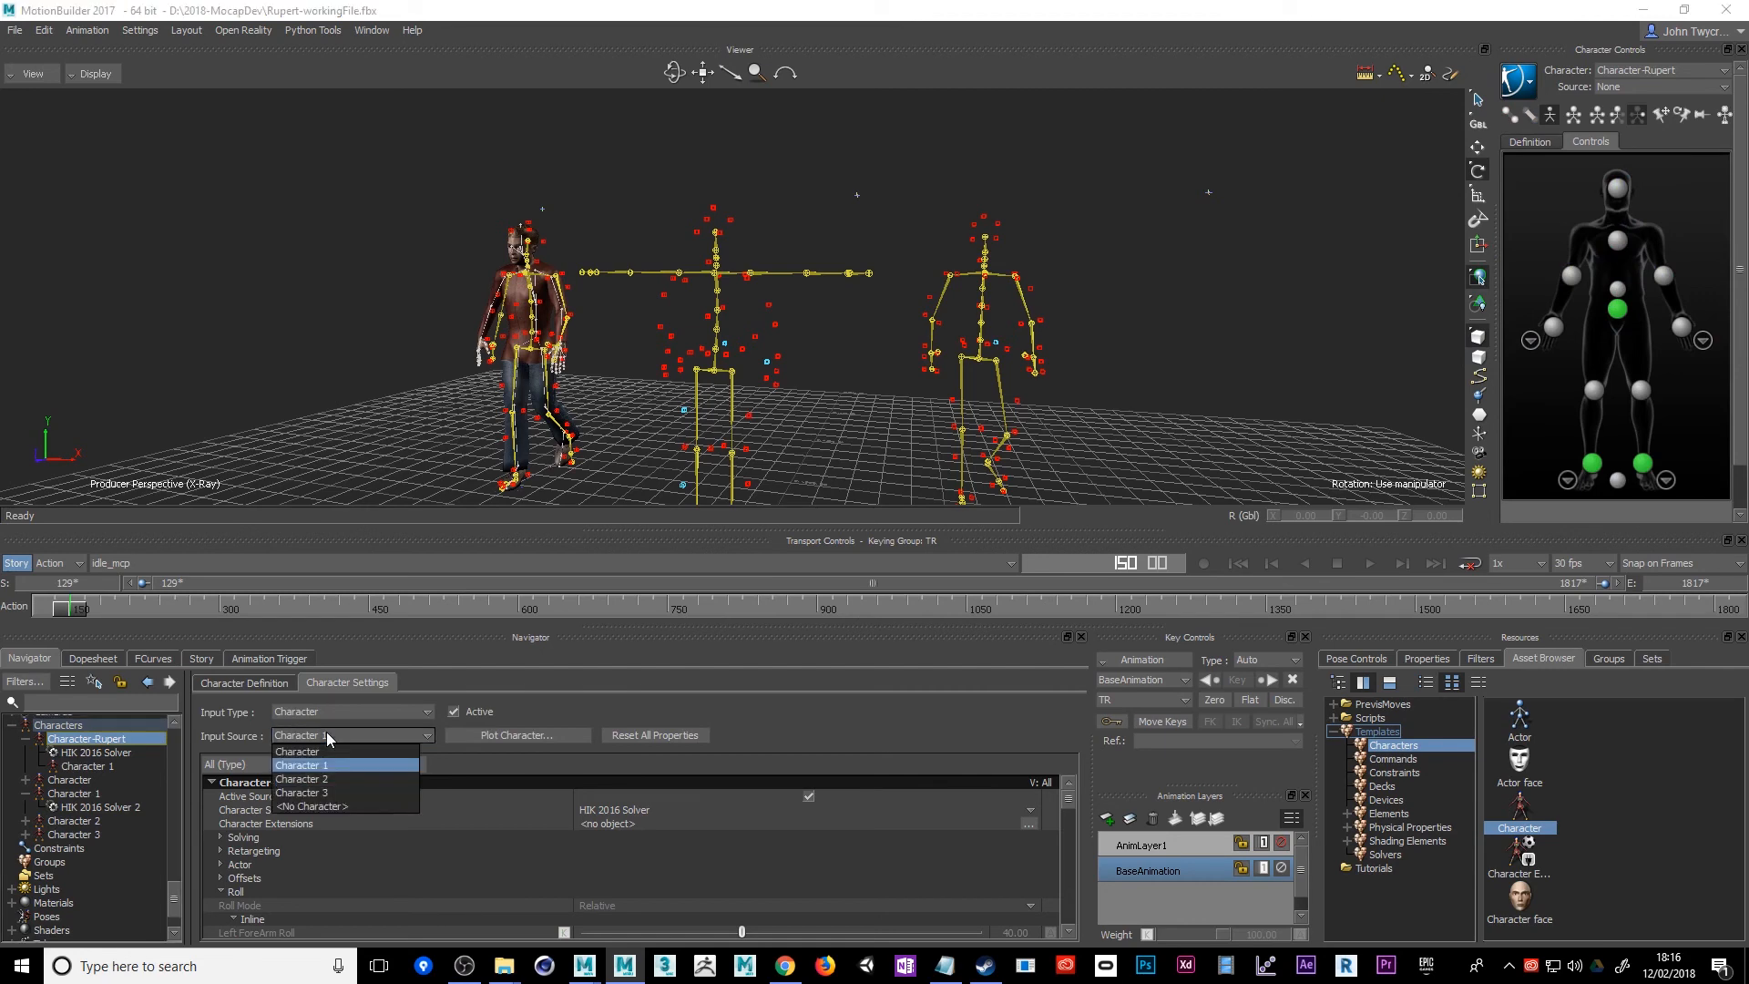
pyautogui.click(300, 792)
pyautogui.keyDown('ctrl'); pyautogui.keyDown('shift'); pyautogui.moveTo(847, 421); pyautogui.dragTo(804, 430); pyautogui.keyUp('shift'); pyautogui.keyUp('ctrl')
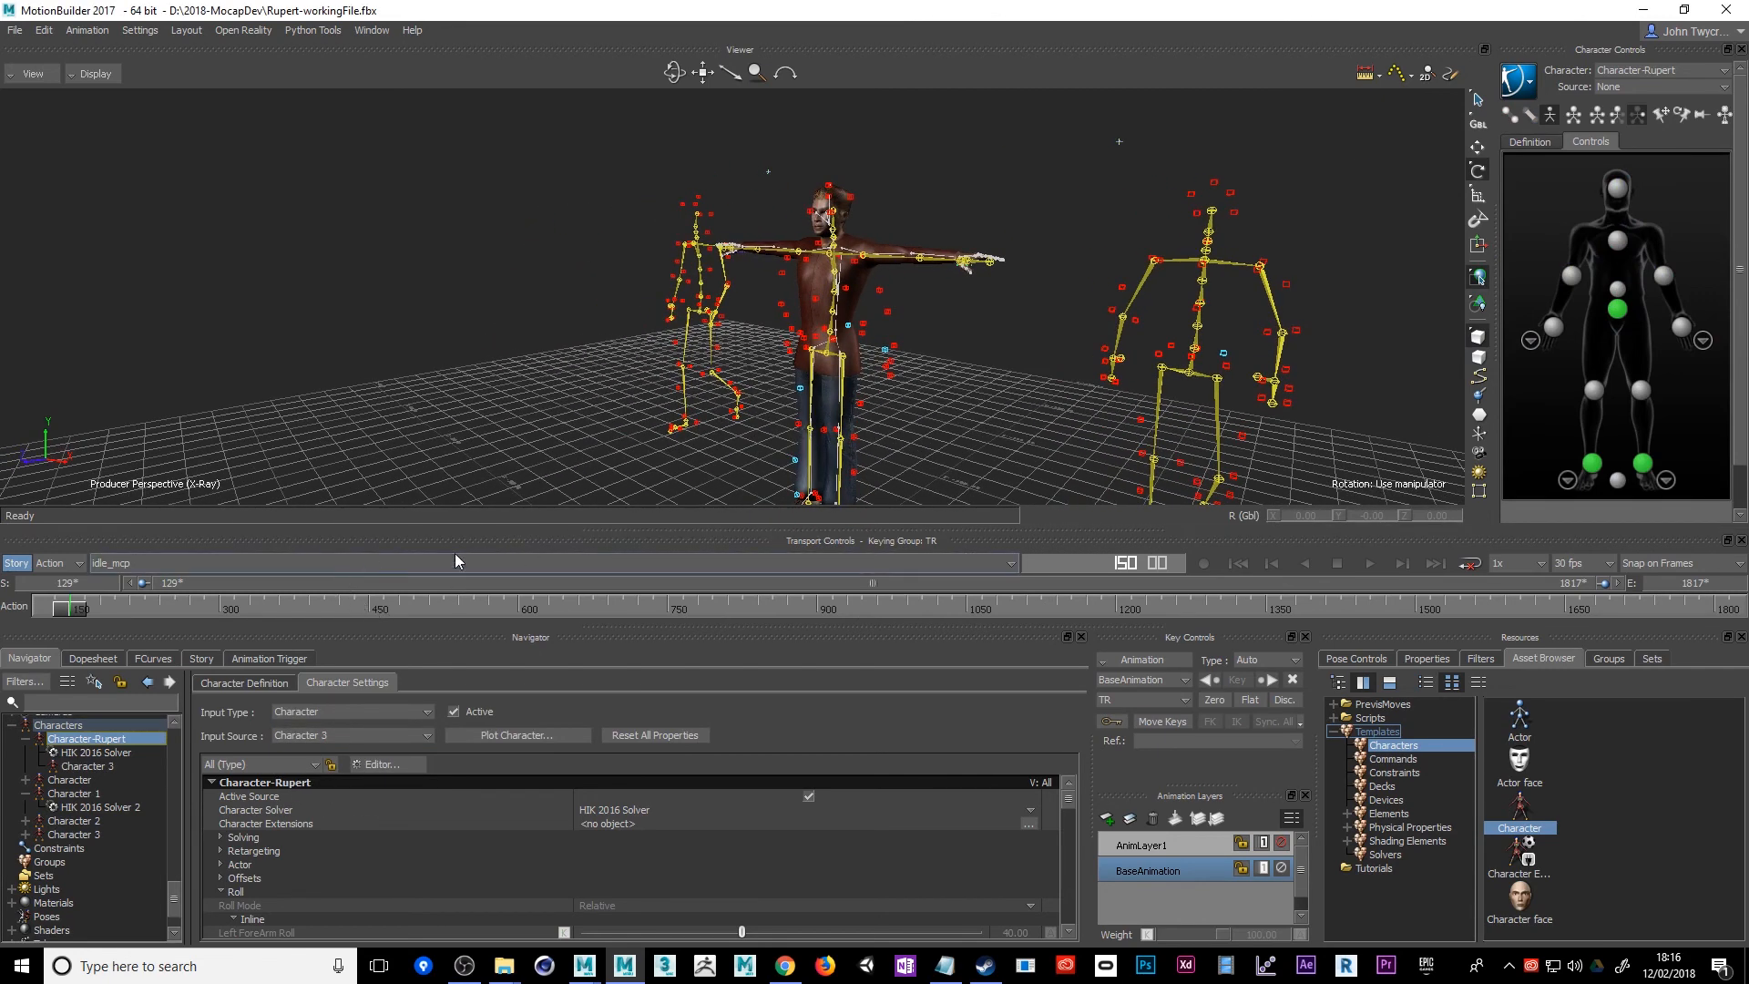
# Play the idle take and examine Rupert's retargeted motion beside the mocap skeletons from several angles
pyautogui.click(1369, 563)
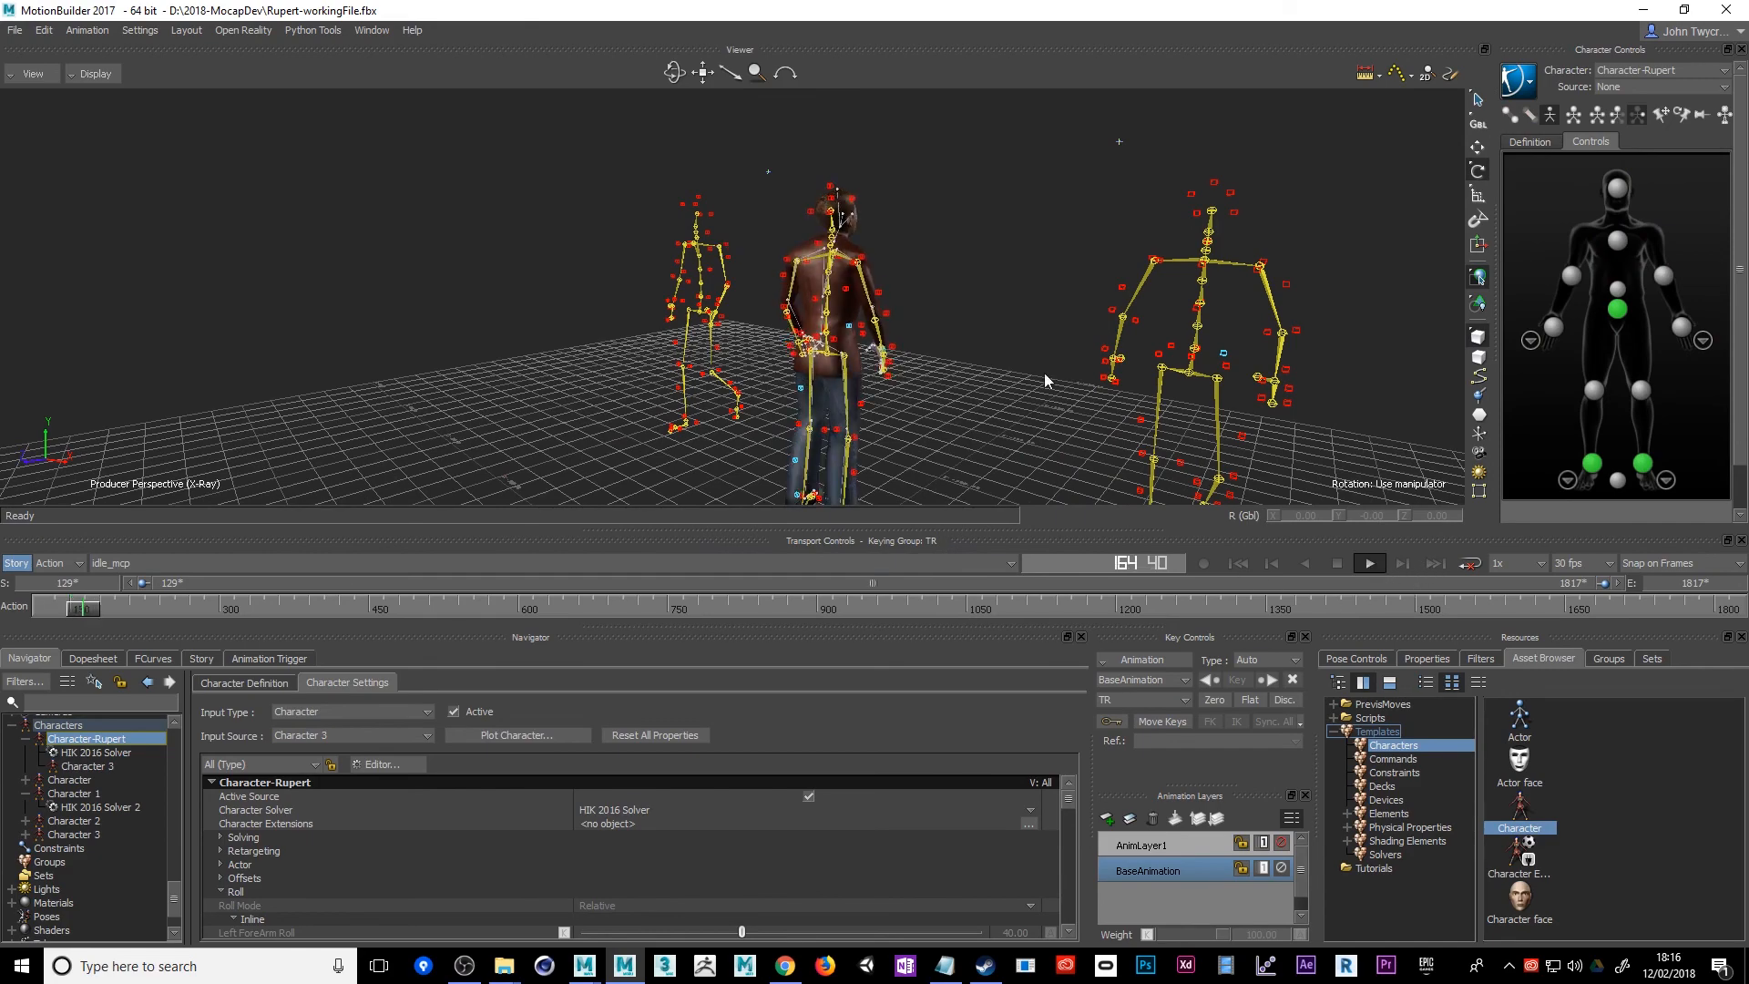
pyautogui.keyDown('ctrl'); pyautogui.keyDown('shift'); pyautogui.moveTo(1044, 374); pyautogui.dragTo(725, 343); pyautogui.keyUp('shift'); pyautogui.keyUp('ctrl')
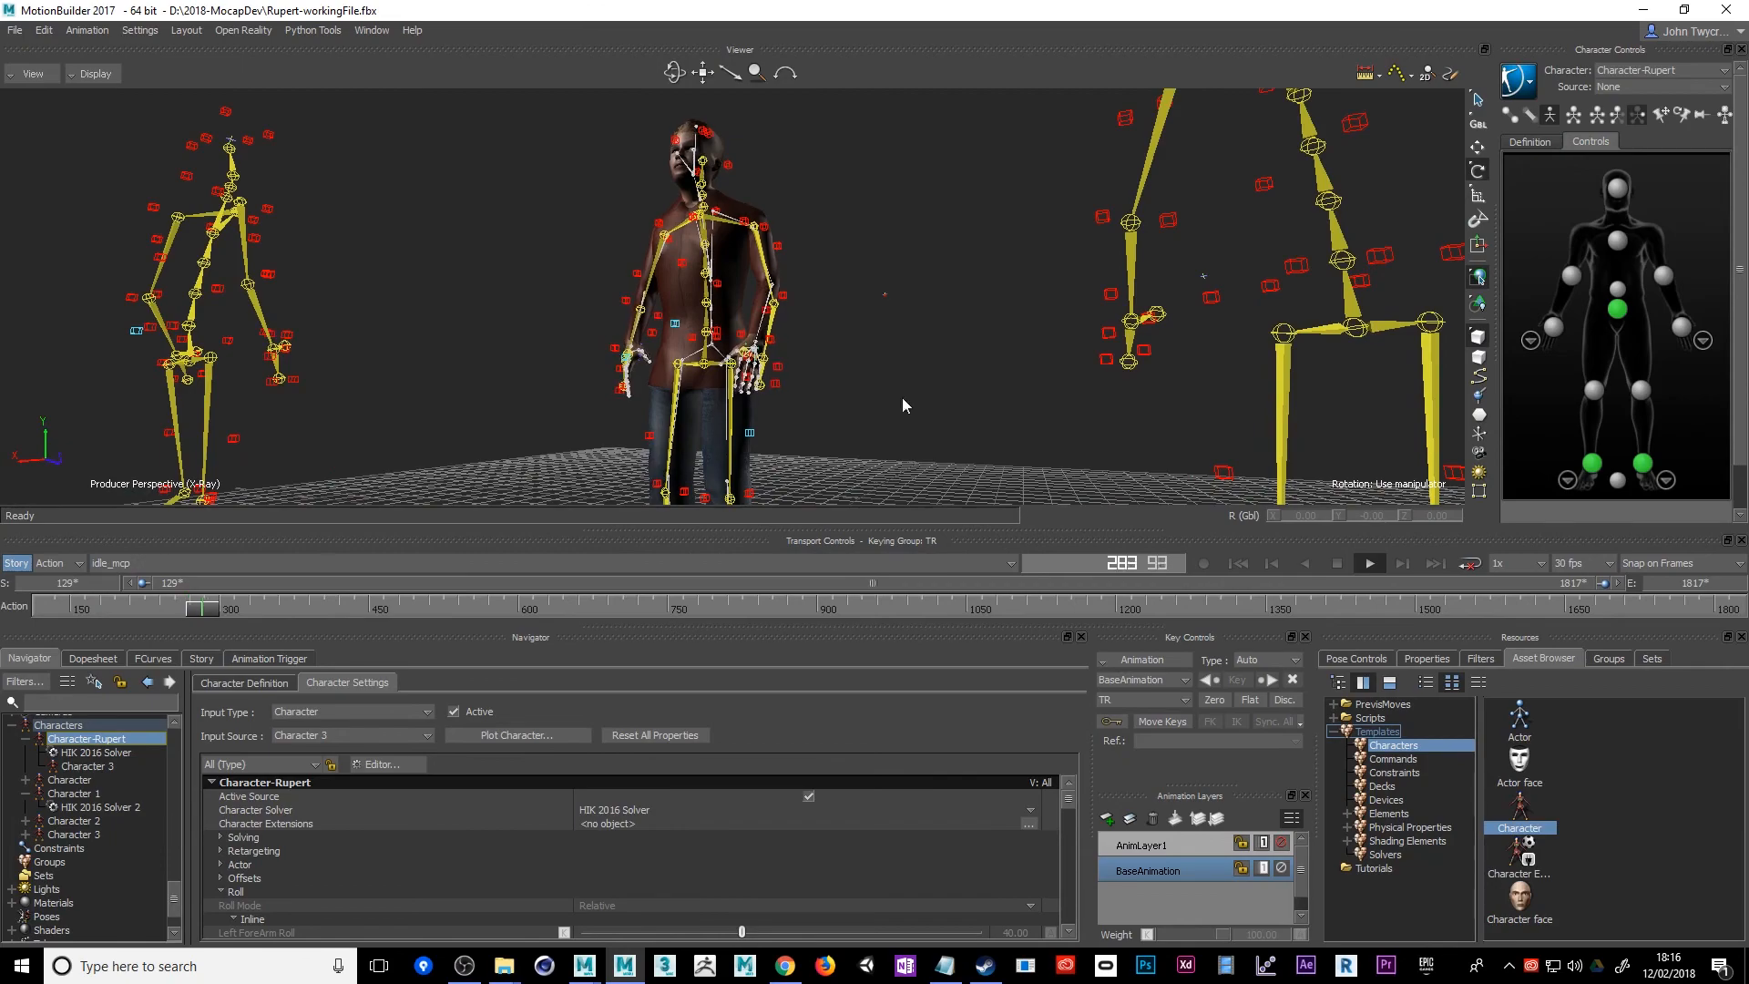
pyautogui.keyDown('ctrl'); pyautogui.keyDown('shift'); pyautogui.moveTo(1002, 401); pyautogui.dragTo(899, 344); pyautogui.keyUp('shift'); pyautogui.keyUp('ctrl')
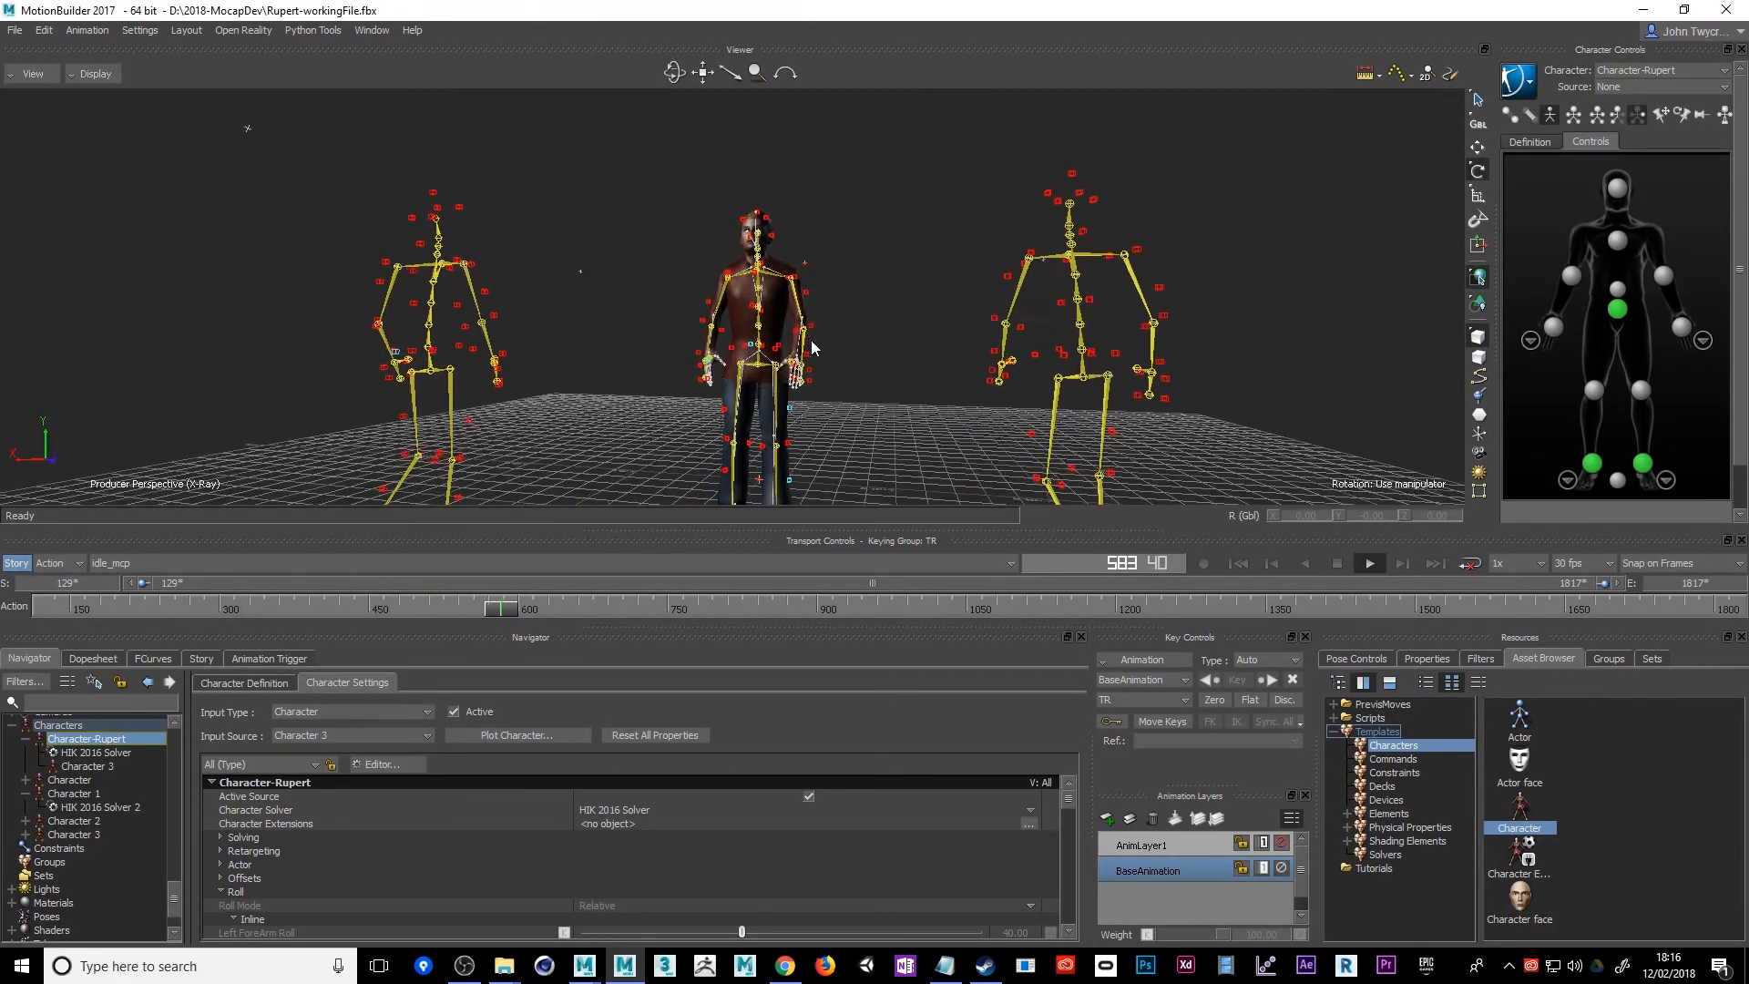
pyautogui.keyDown('ctrl'); pyautogui.keyDown('shift'); pyautogui.moveTo(703, 337); pyautogui.dragTo(730, 374); pyautogui.keyUp('shift'); pyautogui.keyUp('ctrl')
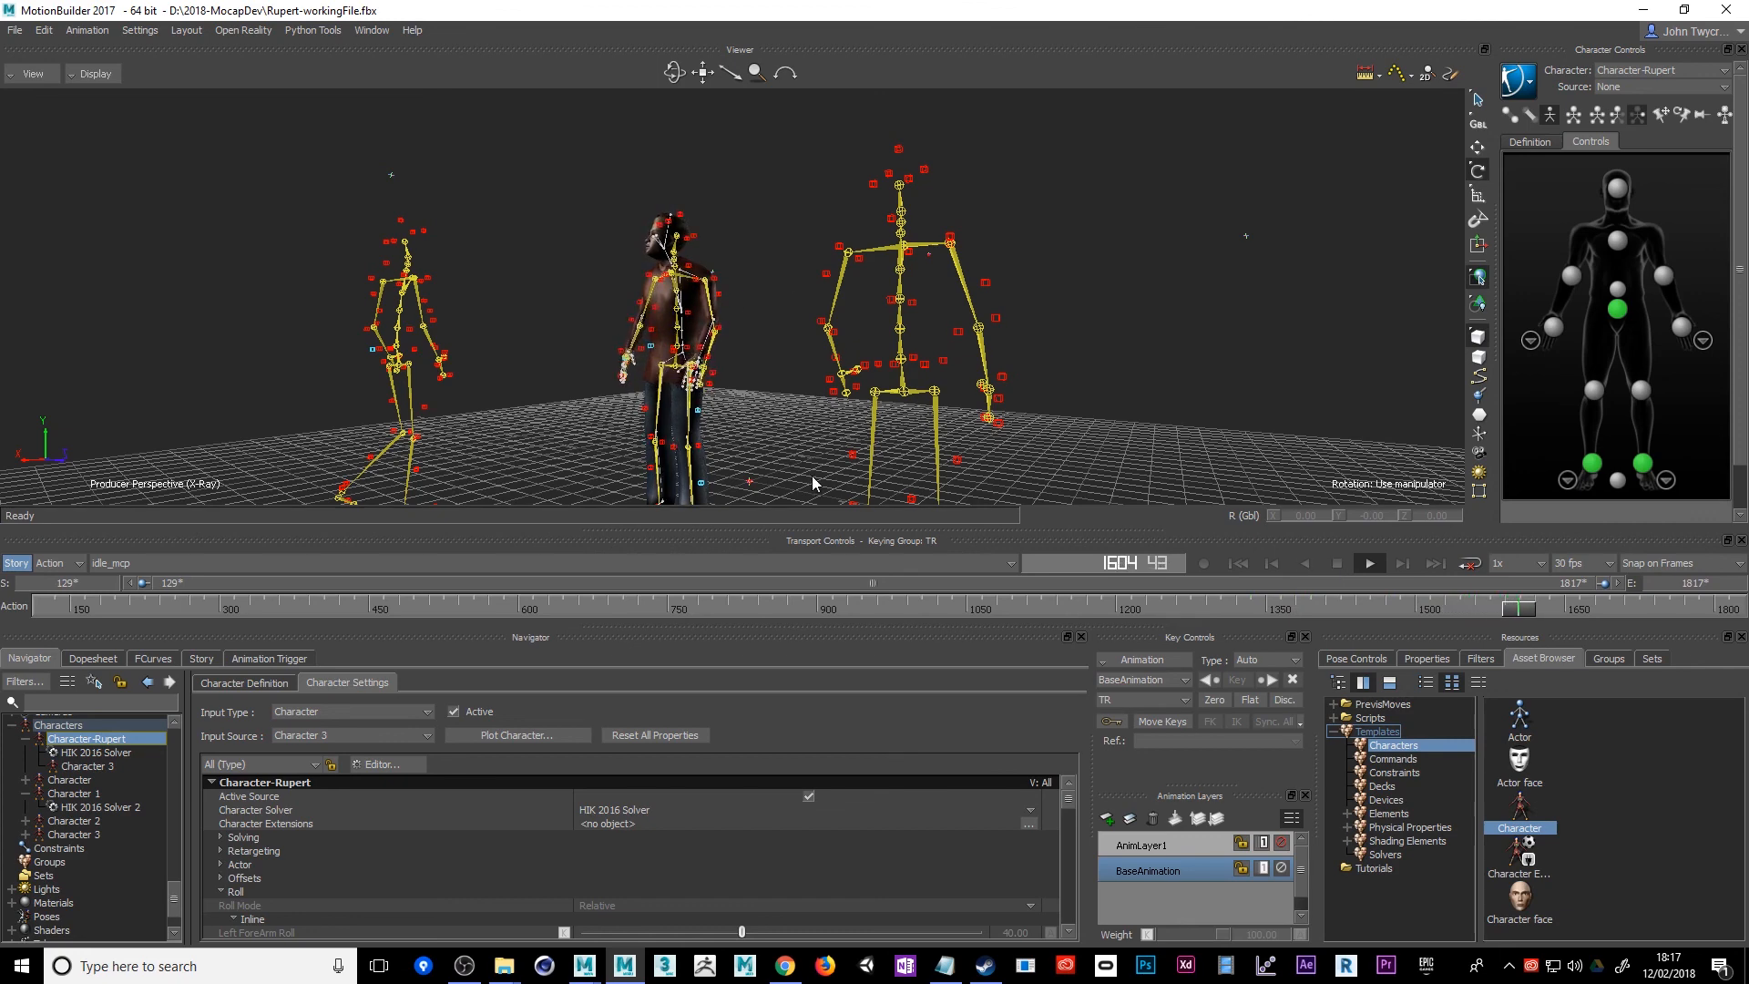
pyautogui.keyDown('alt'); pyautogui.moveTo(812, 484); pyautogui.dragTo(715, 491); pyautogui.keyUp('alt')
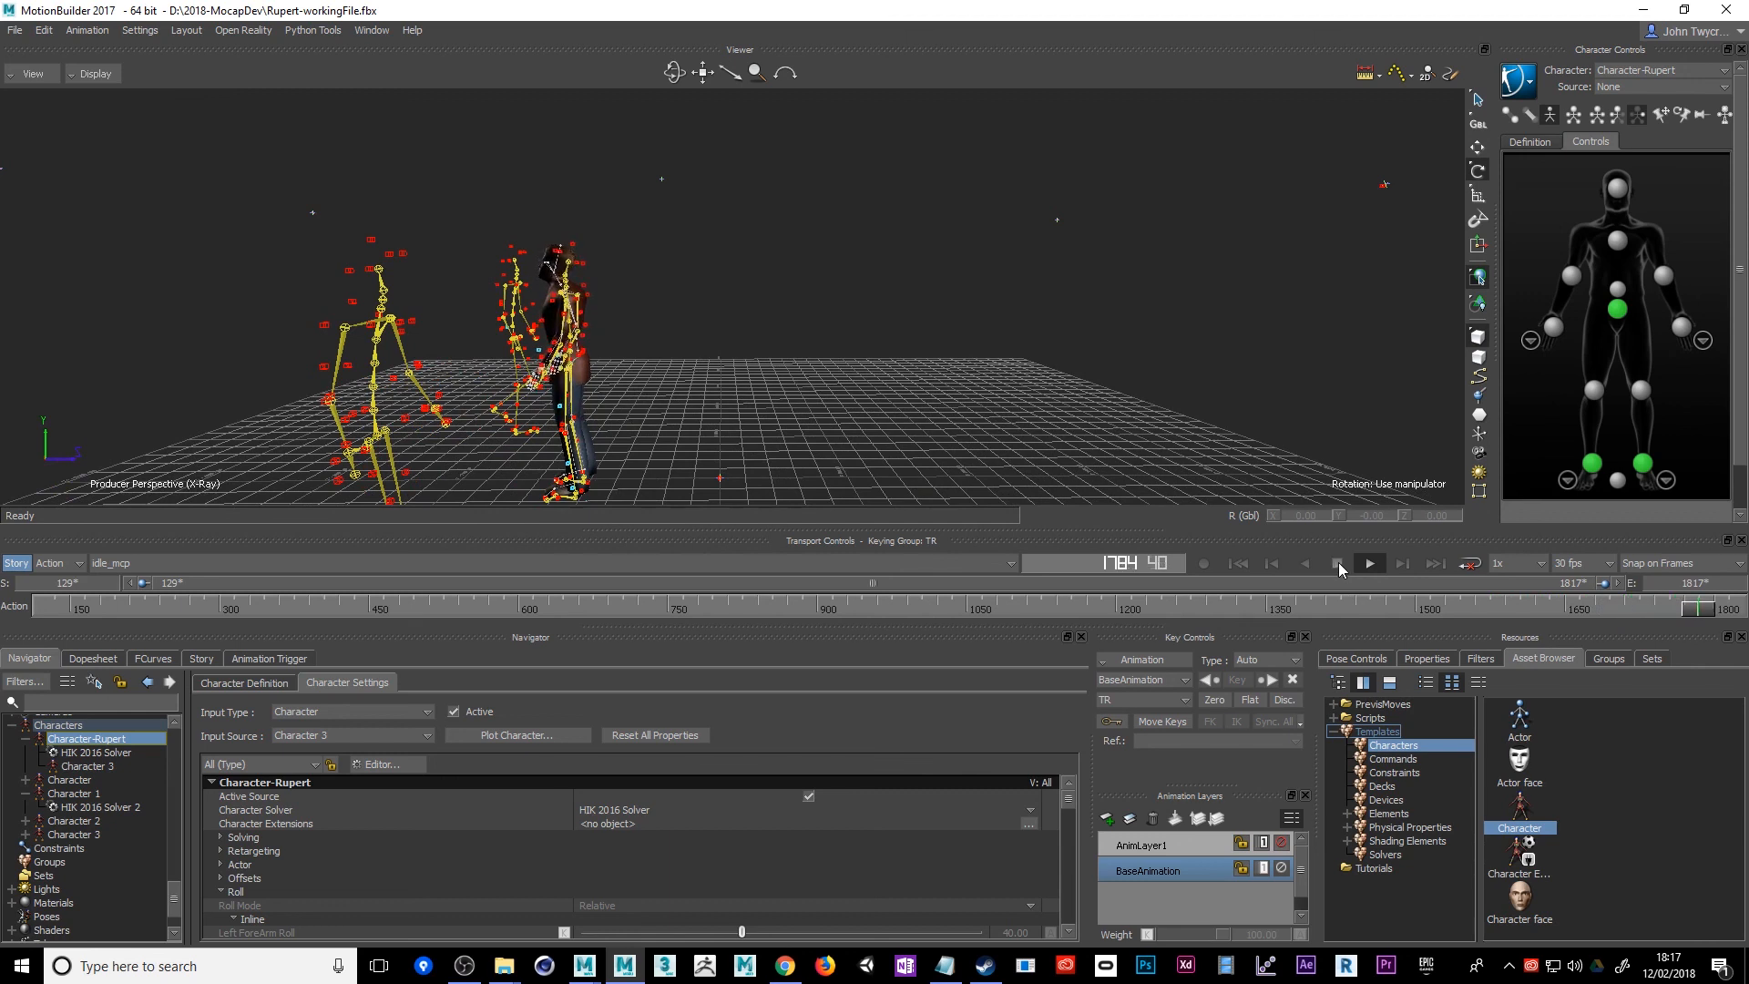
# Open the Story editor for the idle take
pyautogui.click(199, 660)
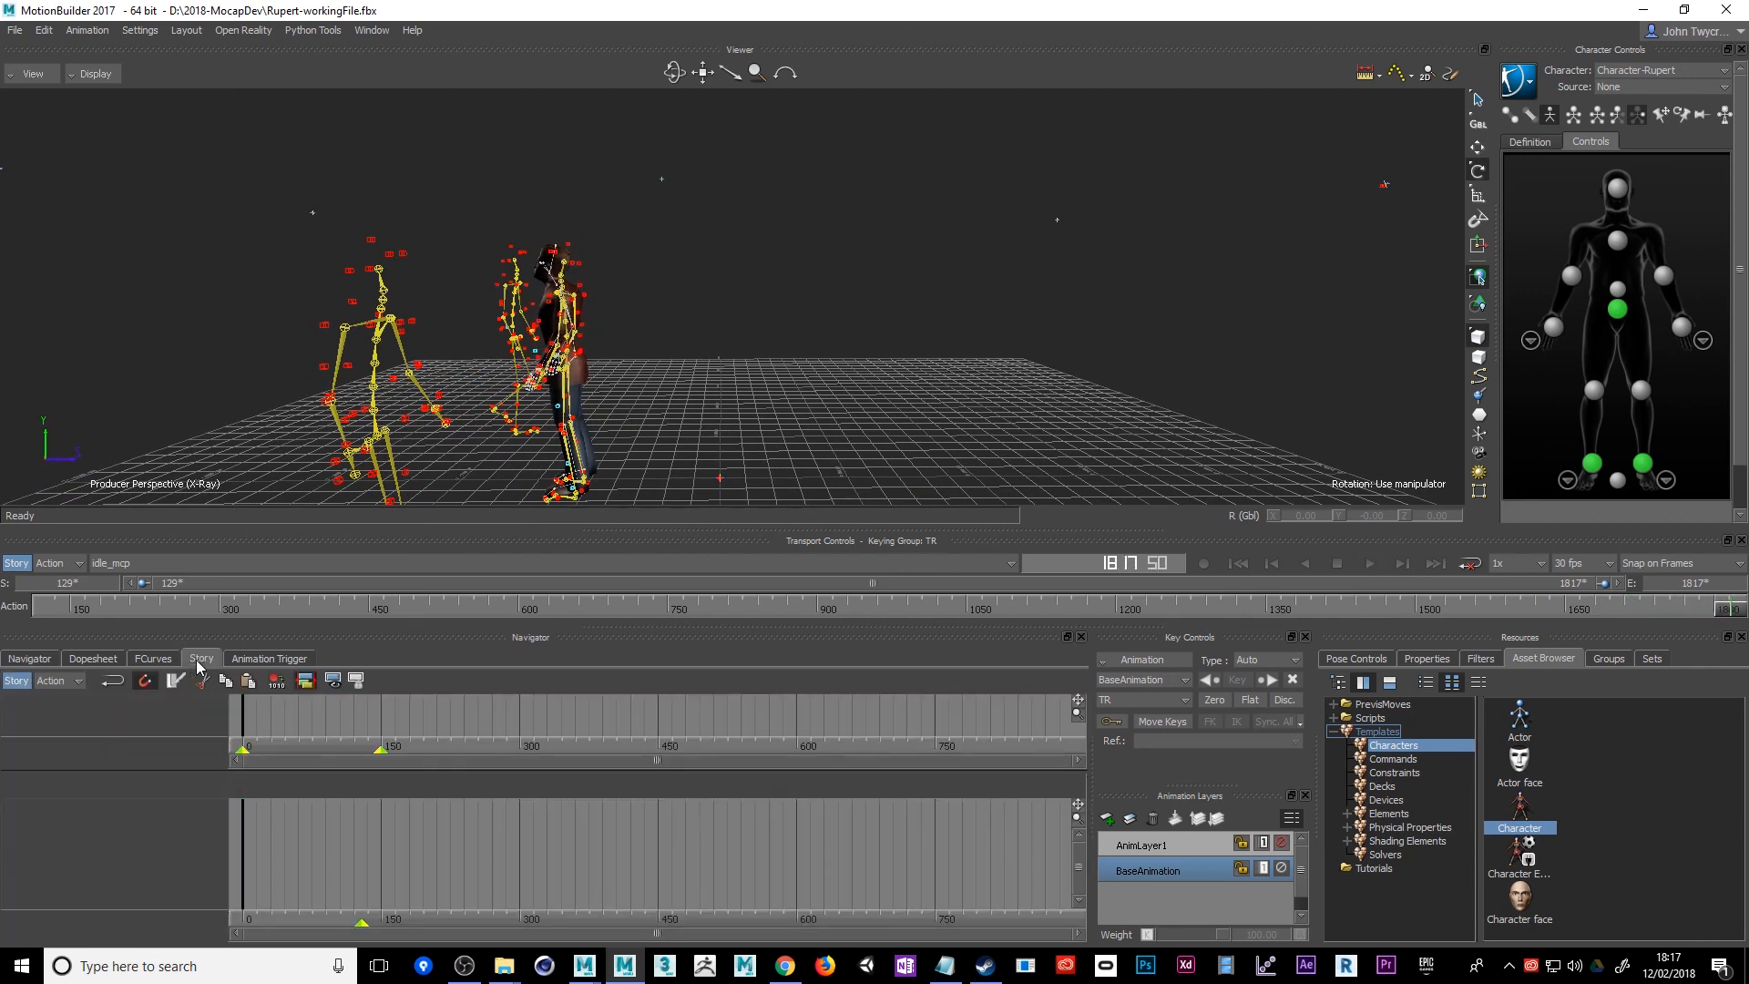